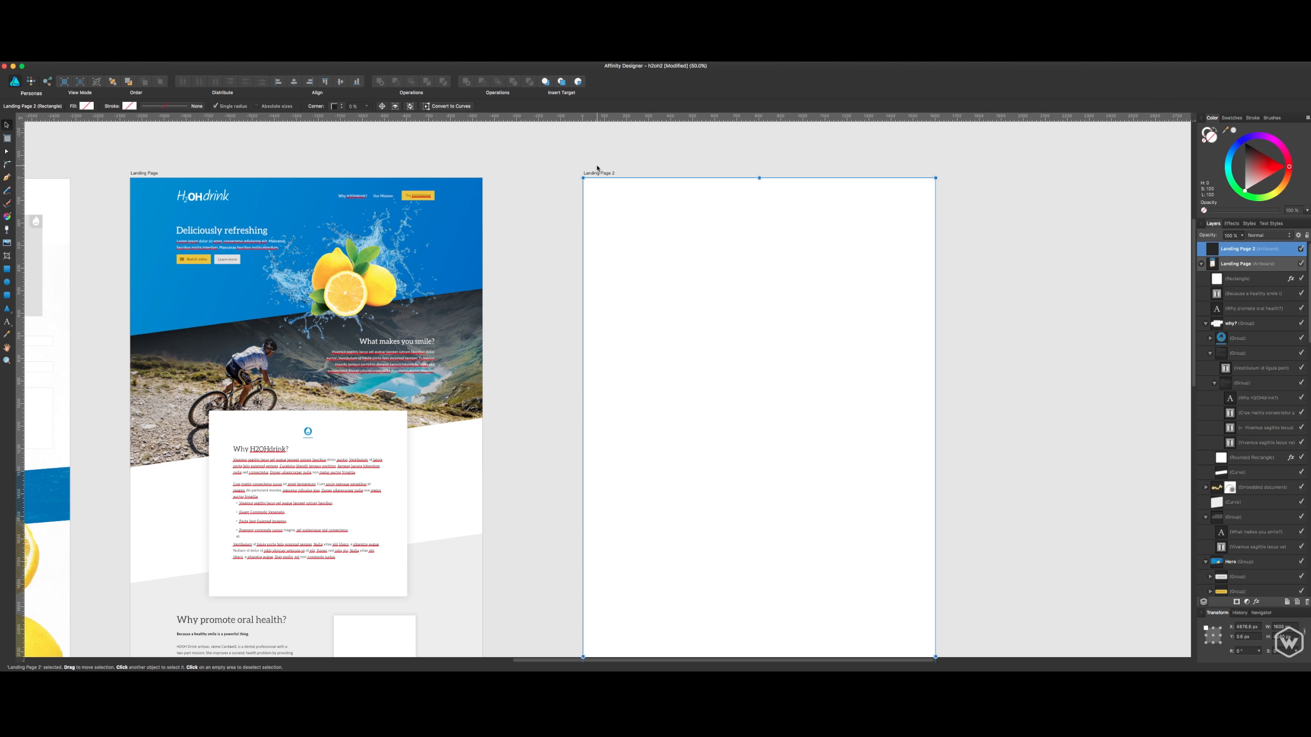
- Clear the selection and collapse the Landing Page artboard in the layer list
left_click(597, 167)
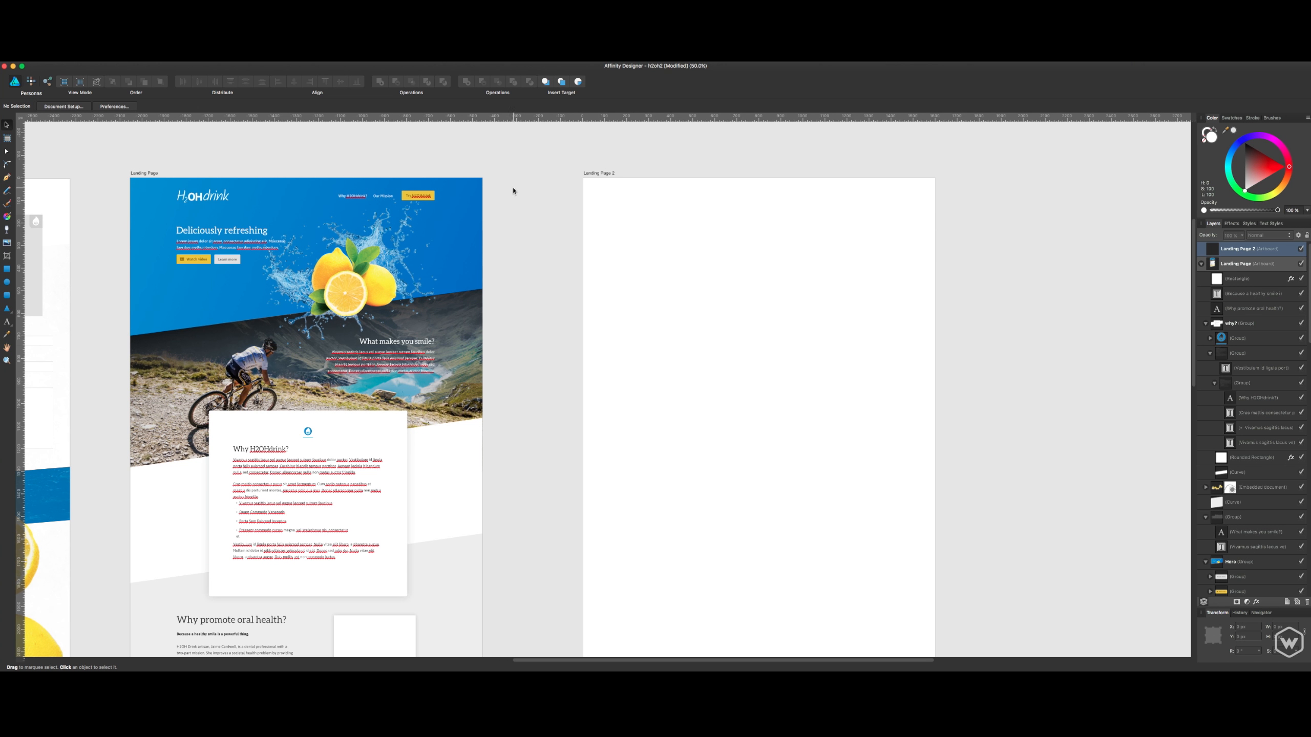
scroll(379, 254, "down", 1)
left_click(375, 262)
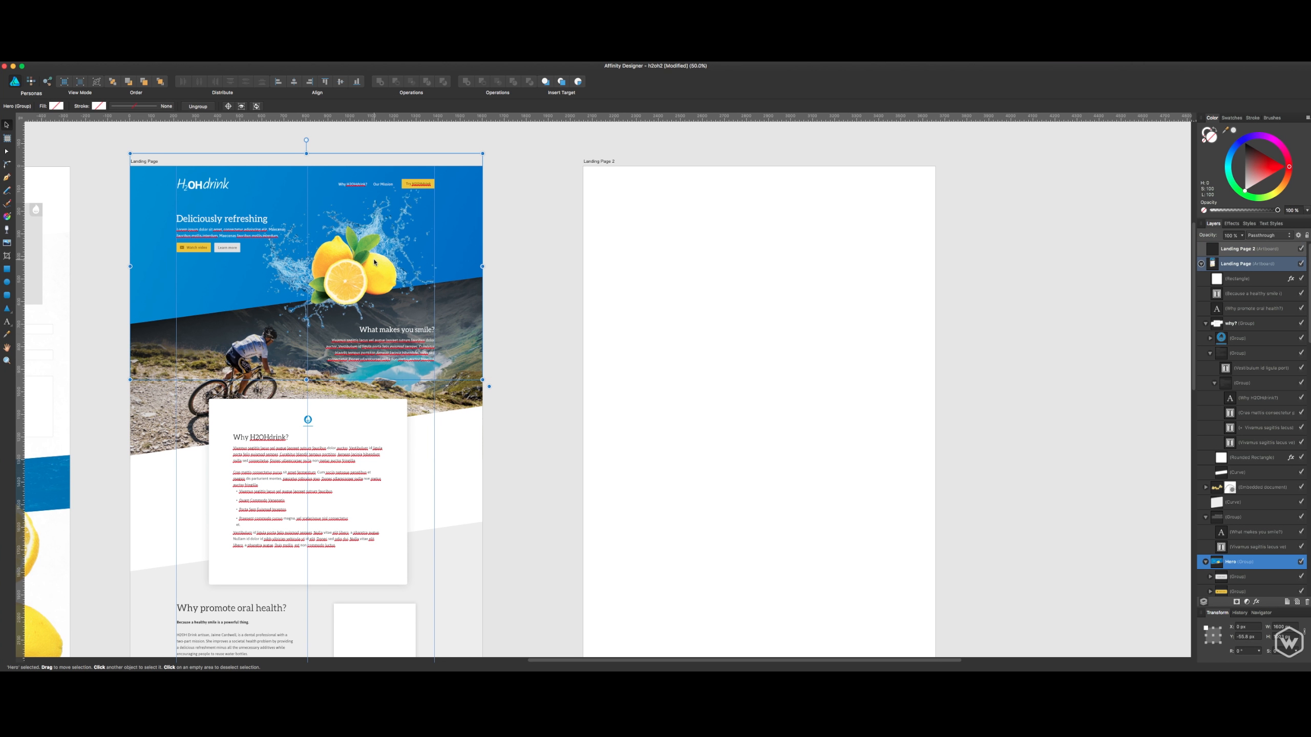
left_click(519, 219)
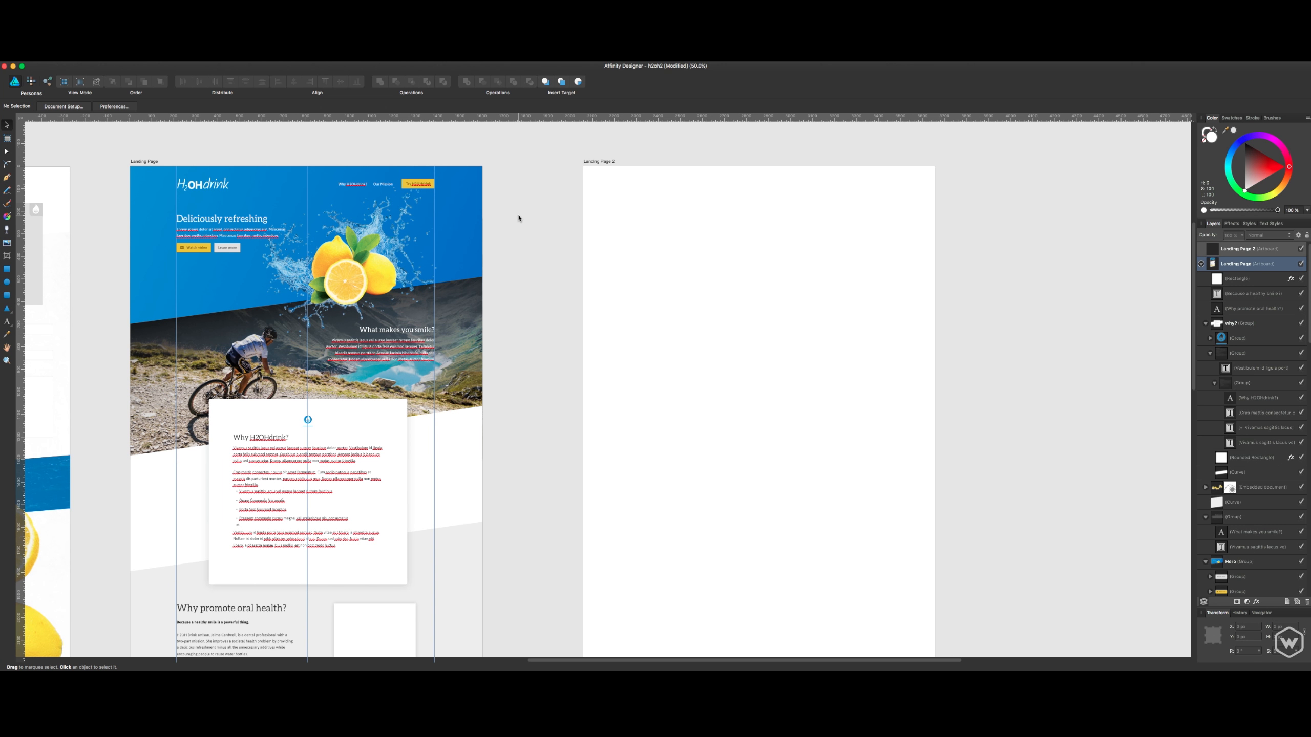
left_click(1201, 263)
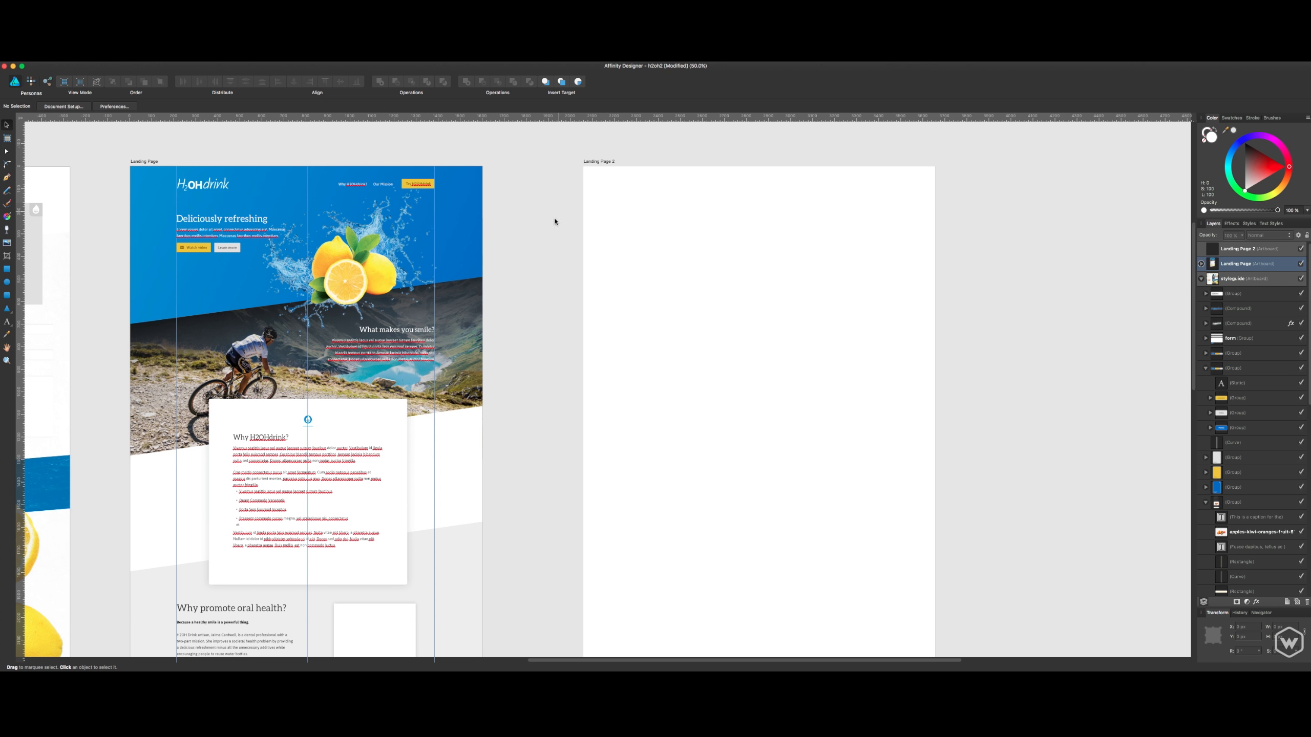
- Examine the Landing Page artboard's blue hero header and the cyclist photo section with its text at 100% zoom
left_click_drag(535, 245, 914, 270)
key("super+1")
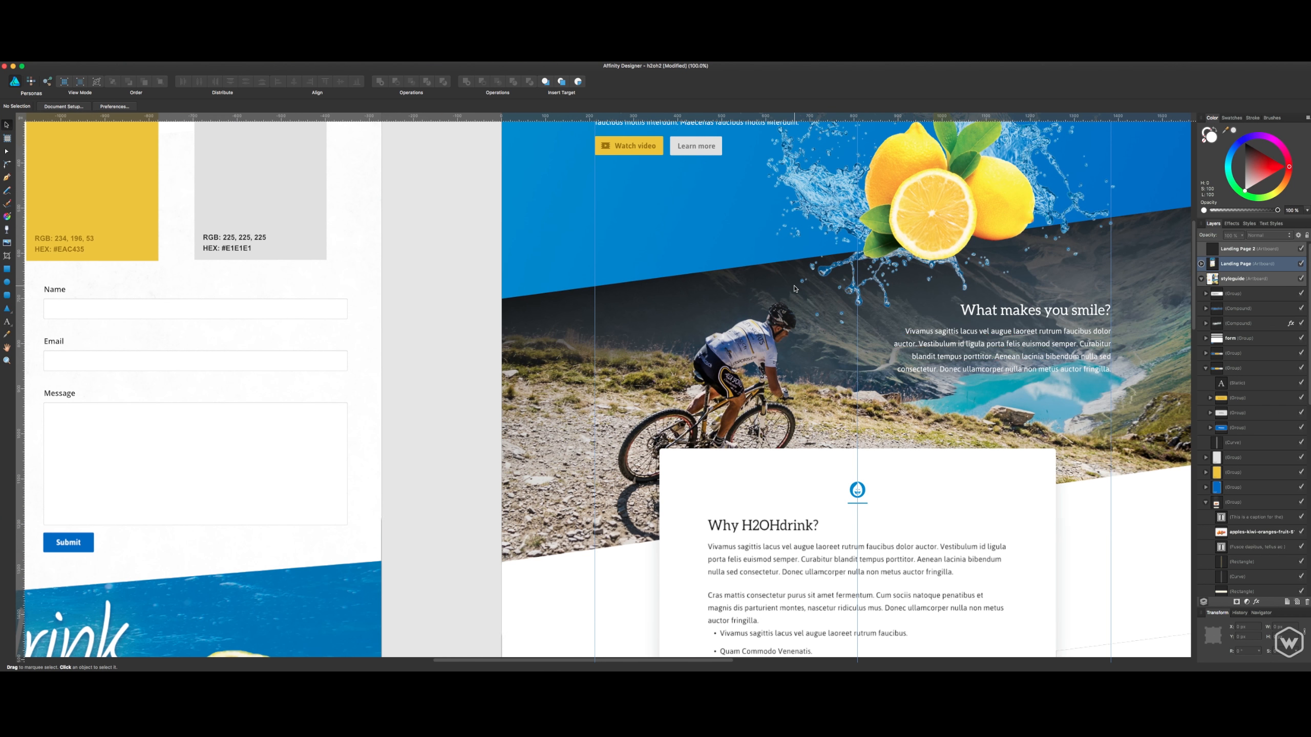
left_click_drag(1019, 278, 858, 480)
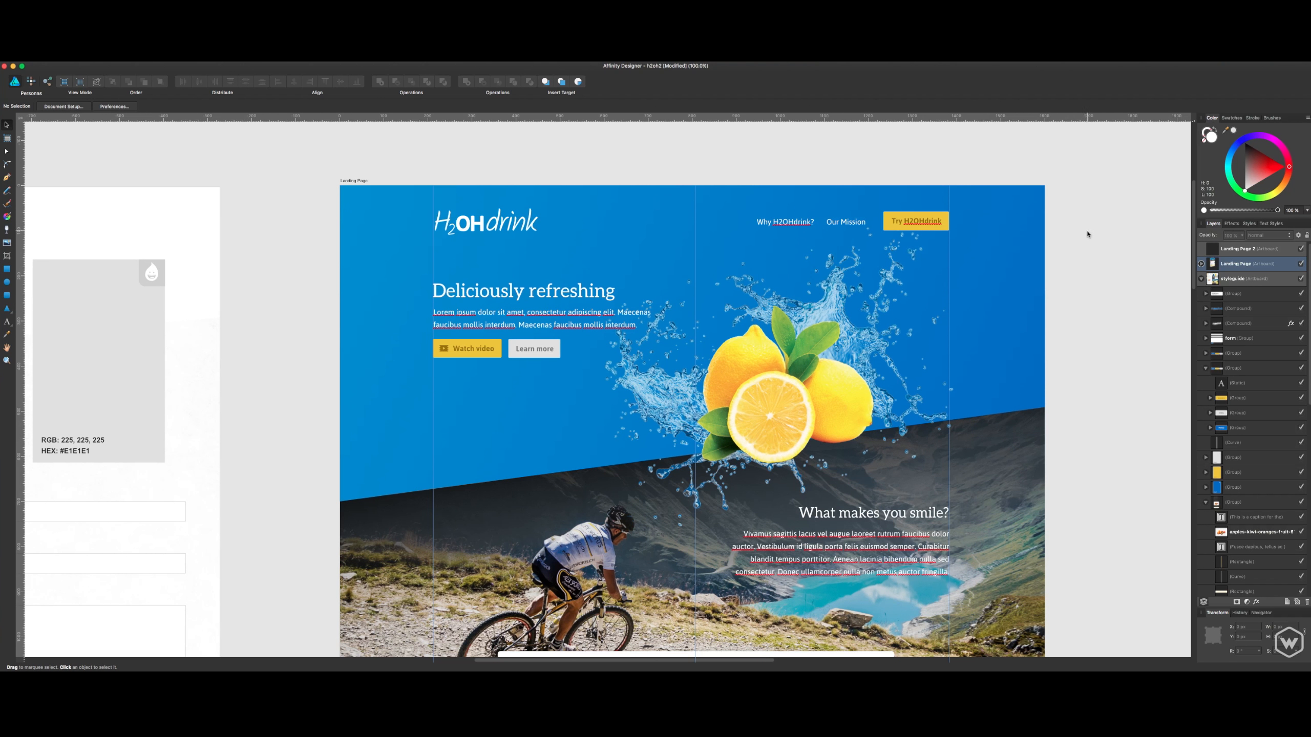
scroll(1011, 276, "down", 2)
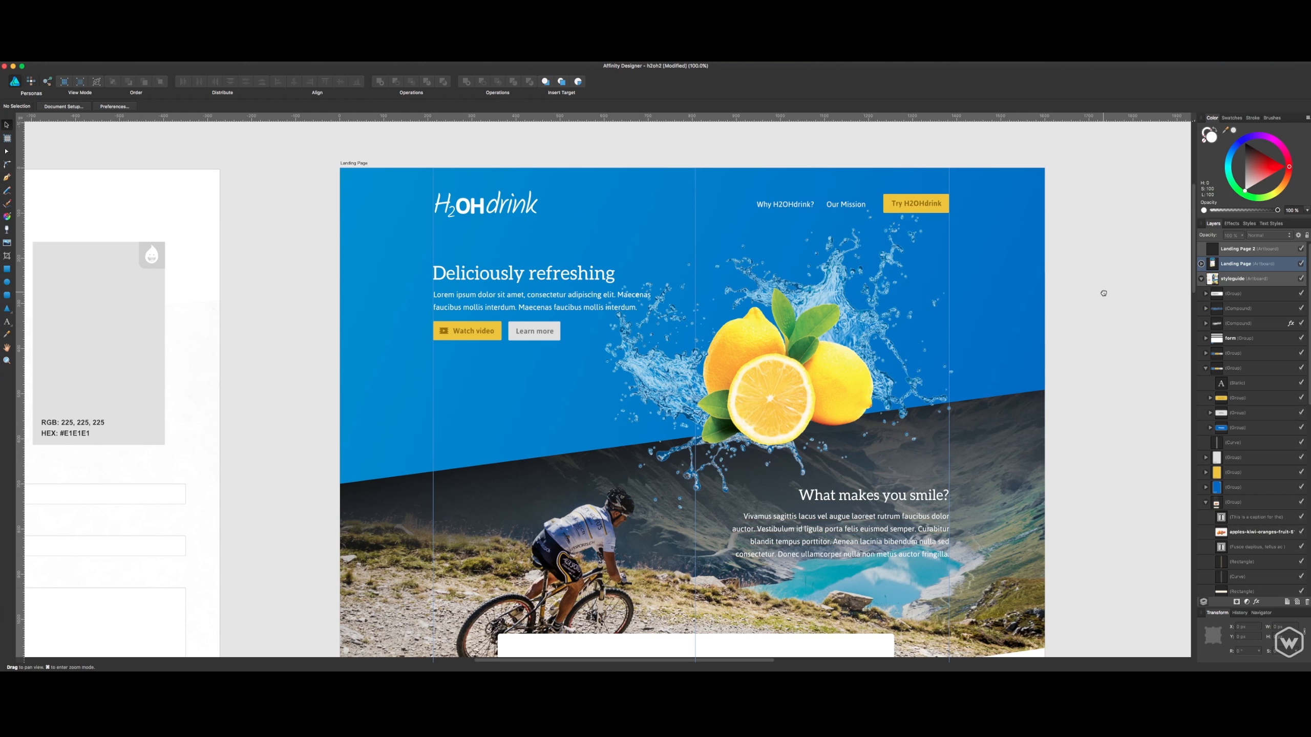
left_click_drag(1101, 290, 1091, 224)
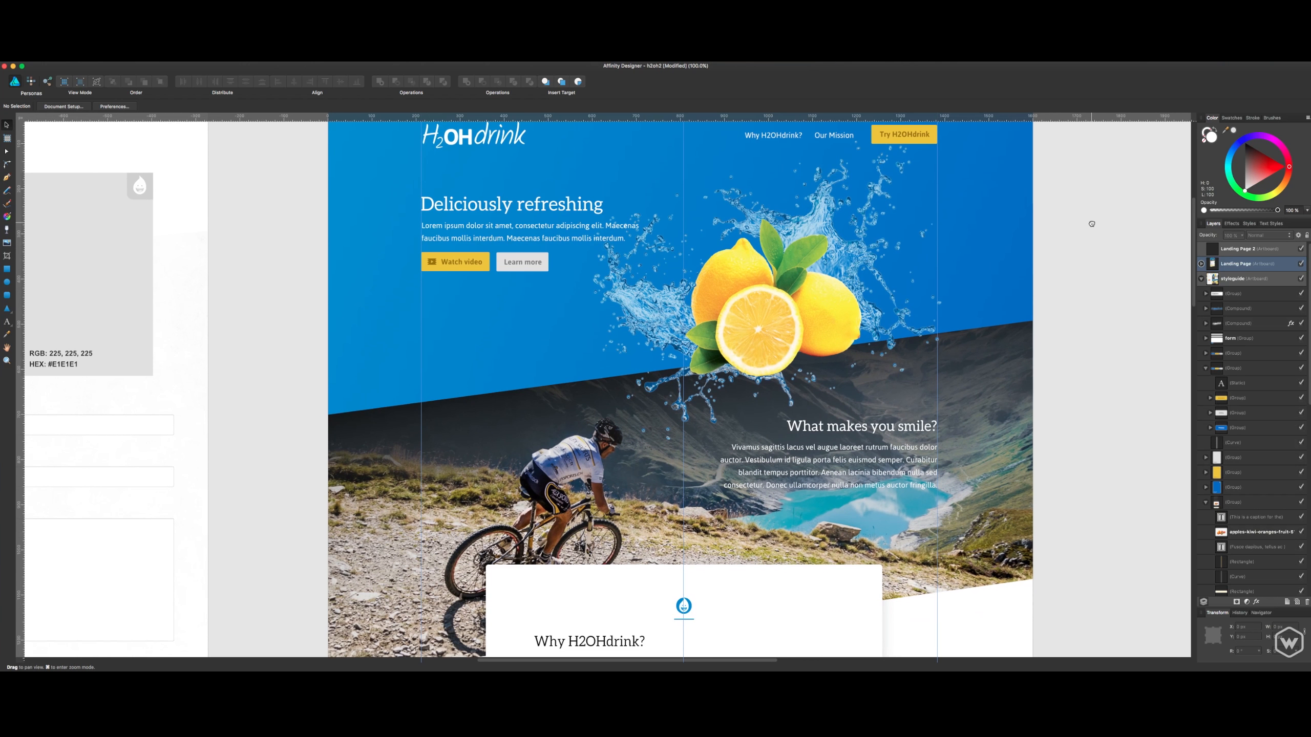
left_click(1023, 421)
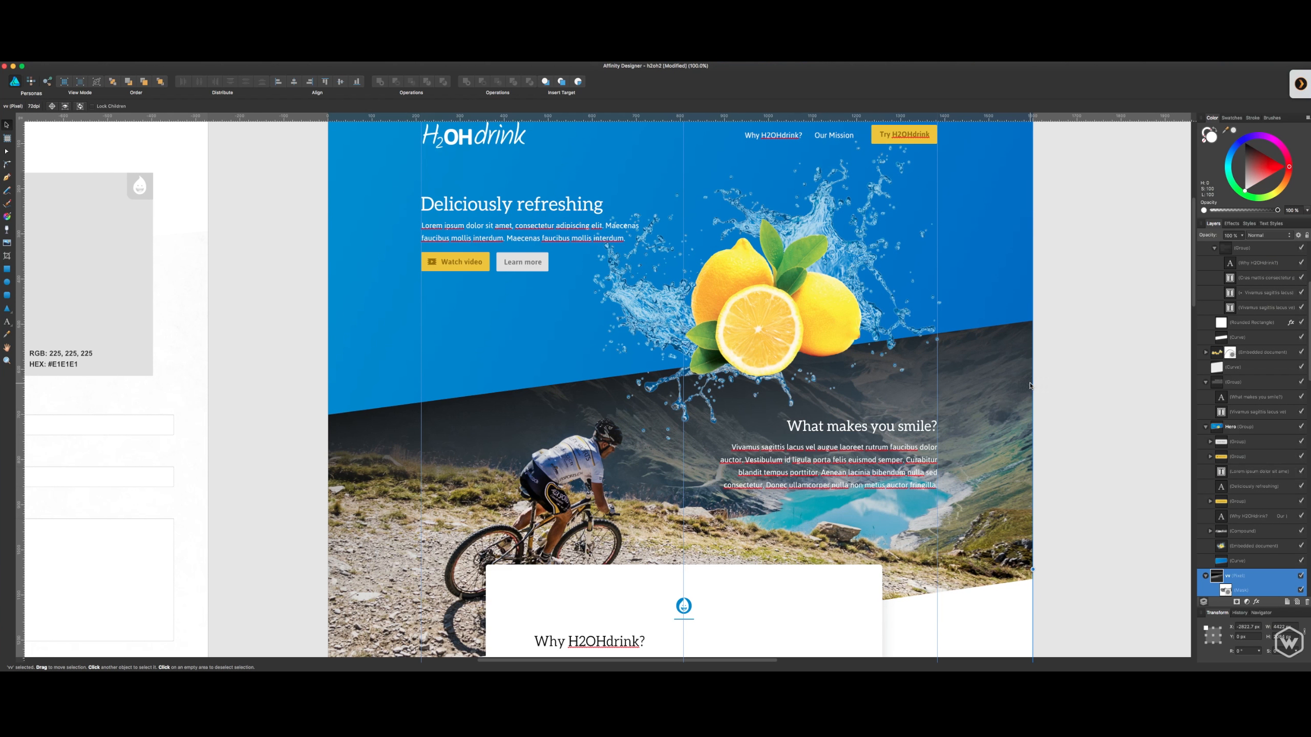
left_click(1059, 290)
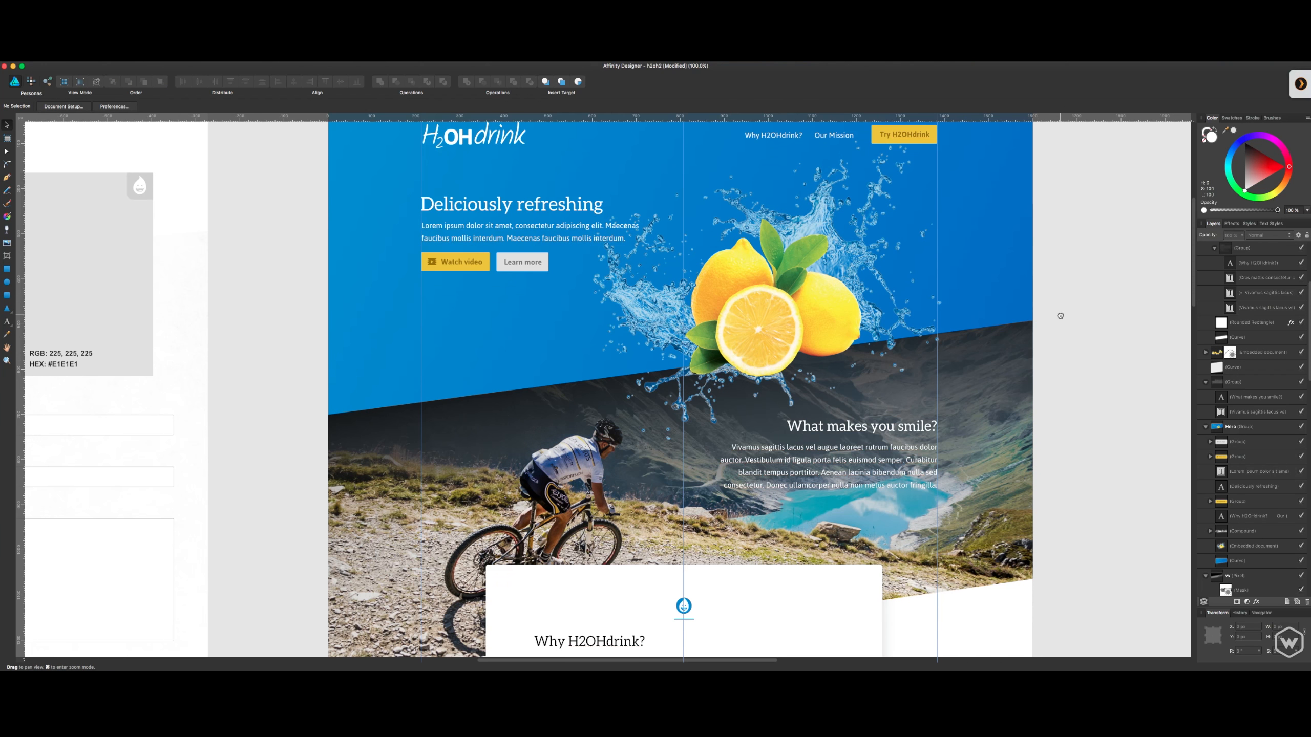
left_click_drag(1059, 316, 1060, 429)
scroll(897, 350, "down", 5)
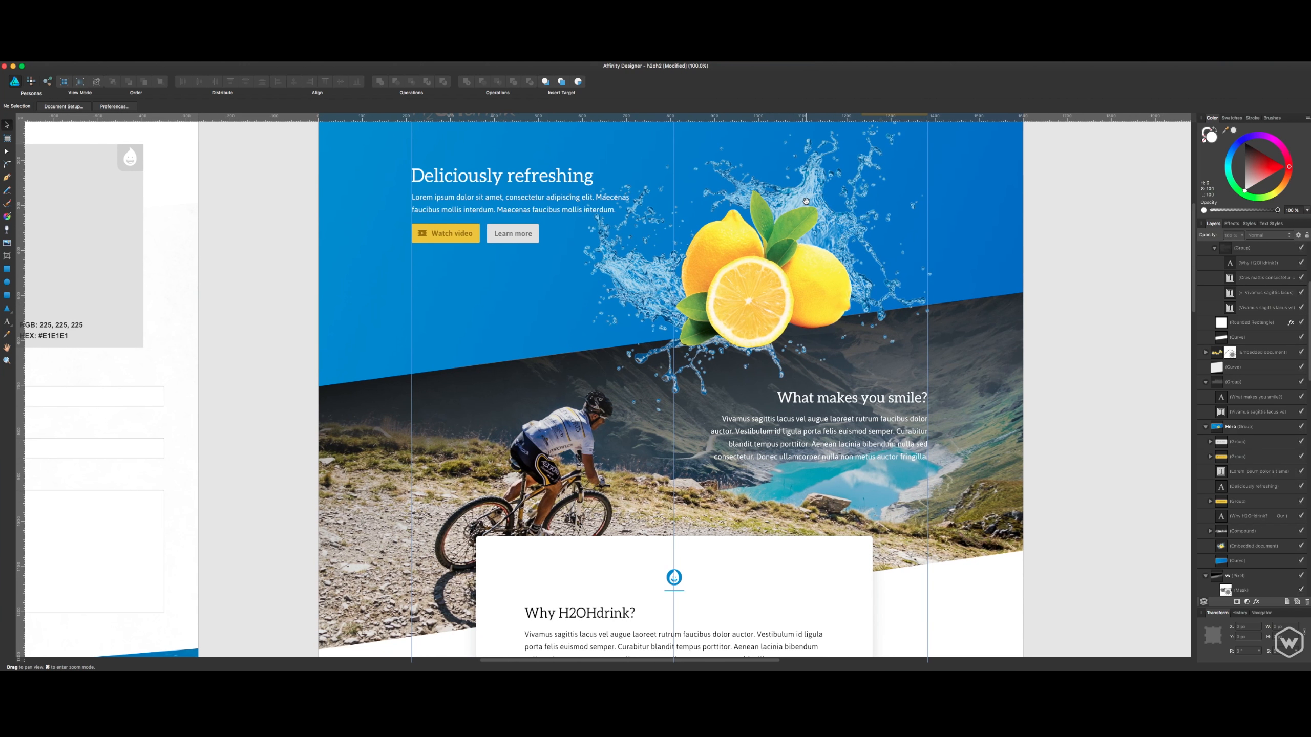
left_click(842, 443)
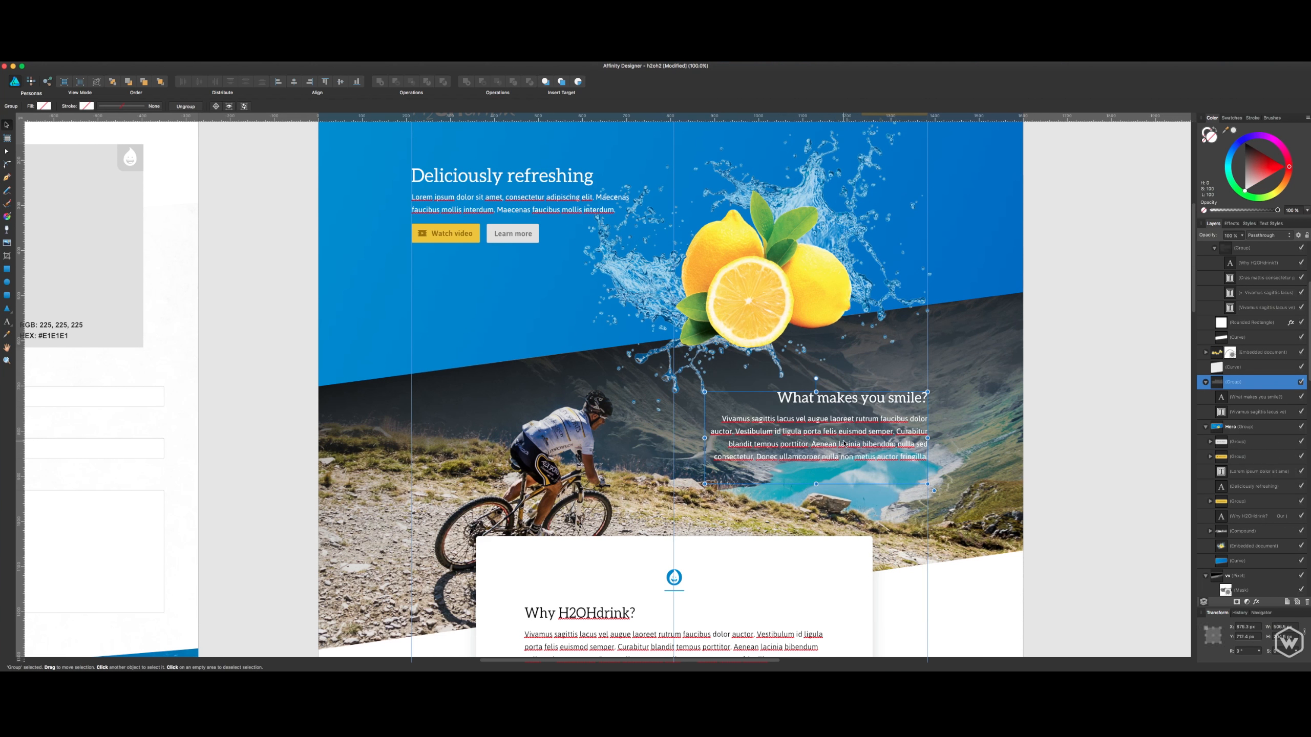
left_click(1084, 370)
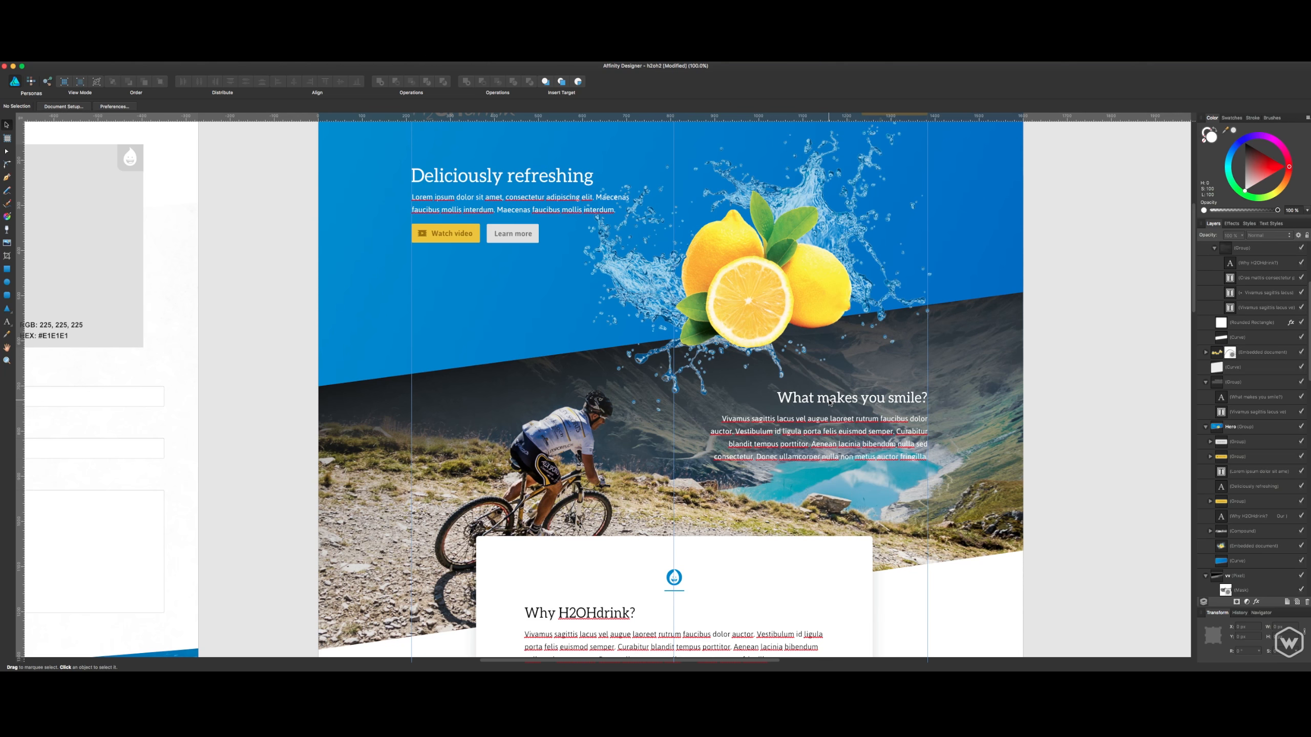
- Review how the lemon hero area flows through the angled mountain photo into the Why H2OHdrink? card
scroll(906, 369, "up", 2)
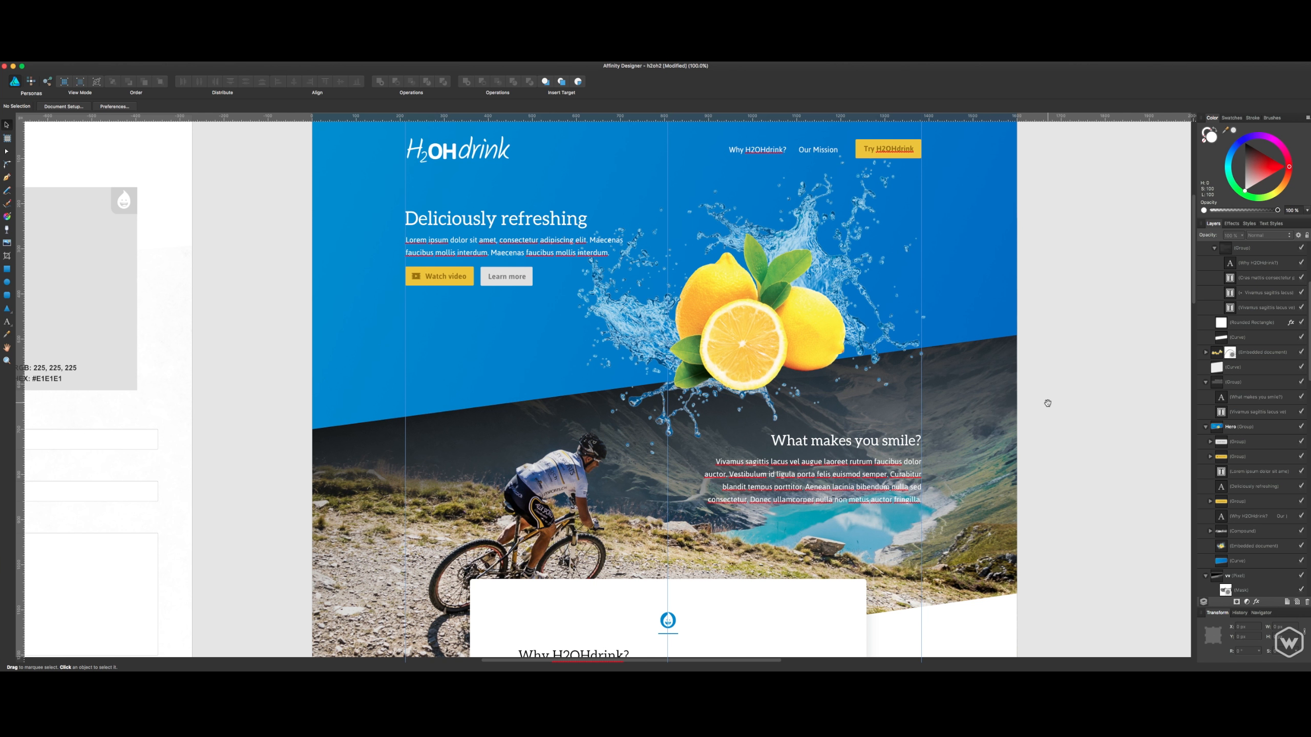
scroll(1045, 404, "down", 2)
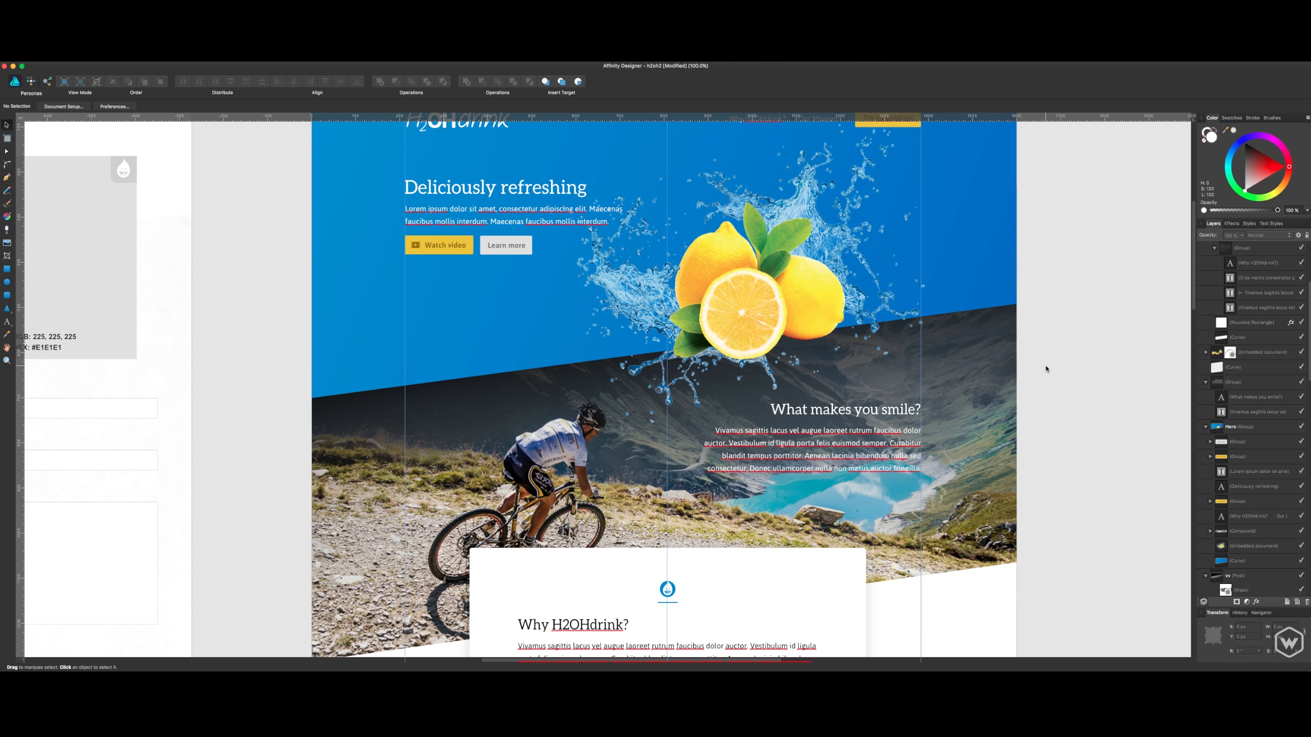
scroll(1028, 372, "down", 5)
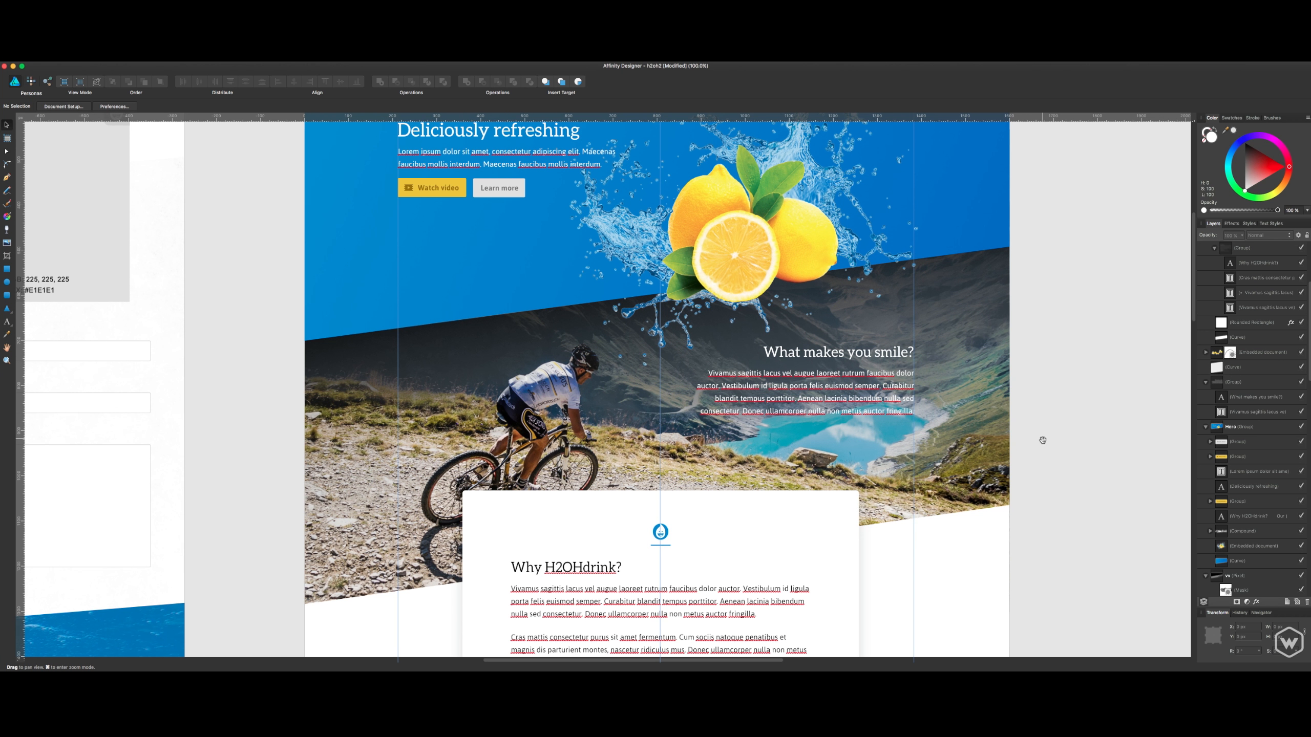
scroll(1028, 485, "down", 1)
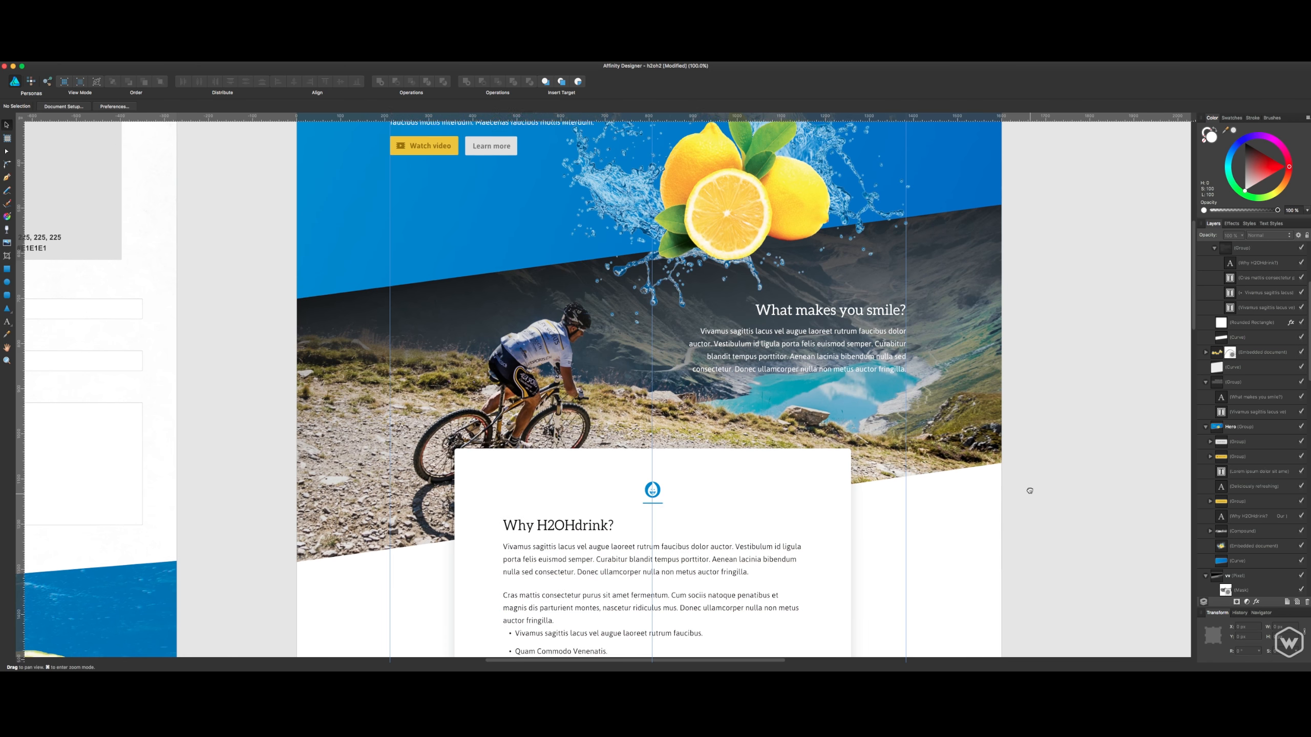
scroll(1034, 352, "up", 8)
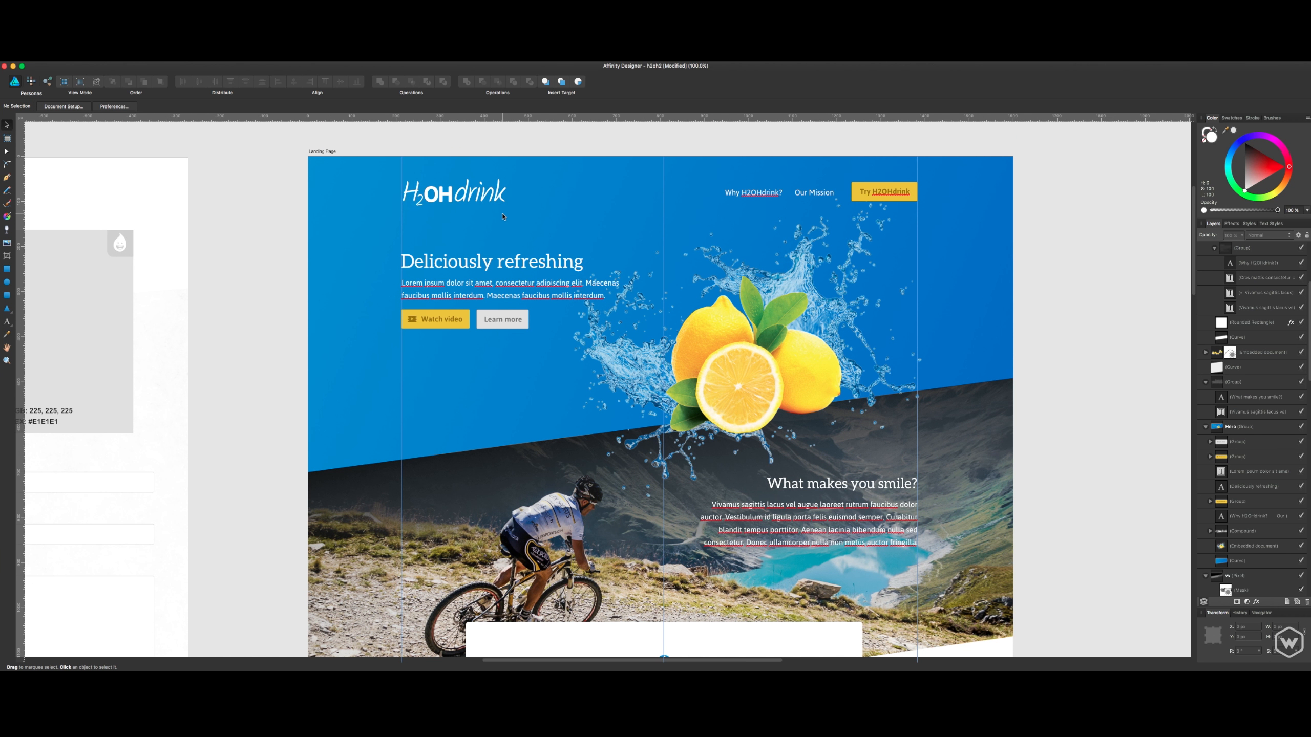
scroll(748, 302, "down", 1)
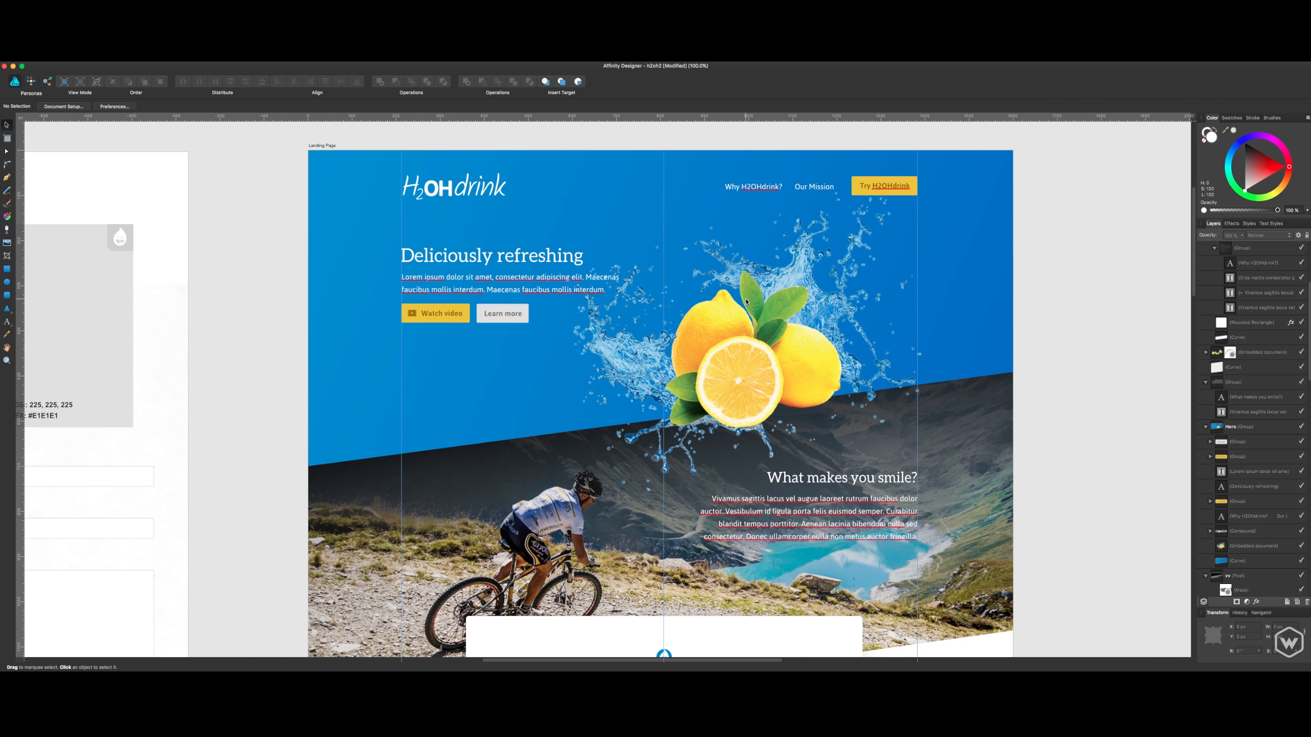
scroll(751, 240, "down", 1)
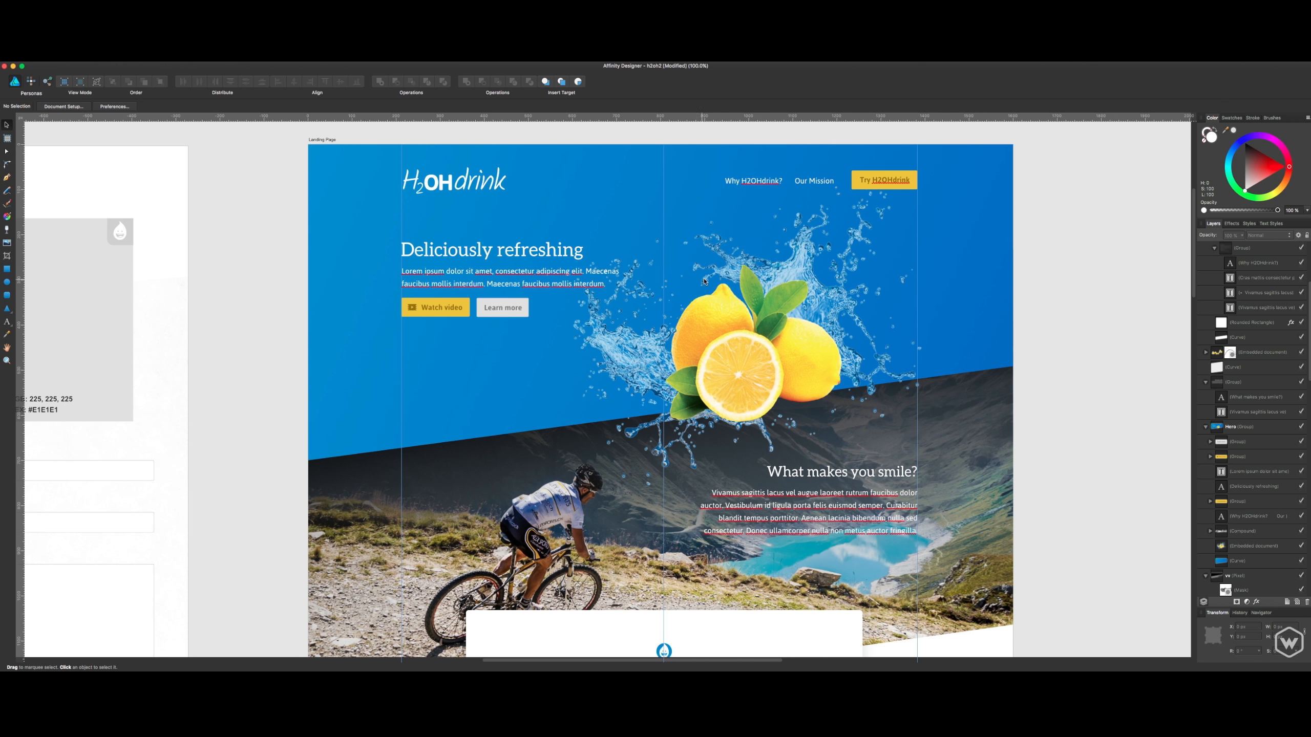
scroll(692, 359, "down", 5)
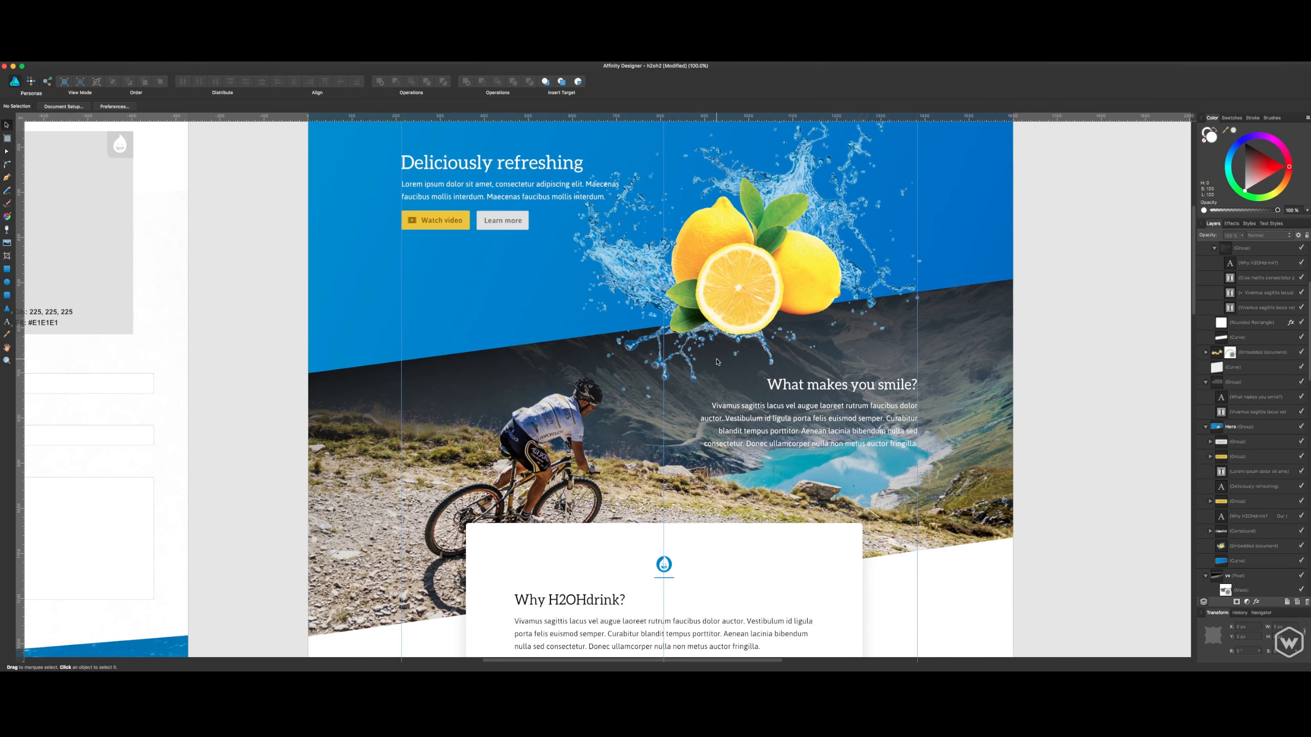
left_click(969, 325)
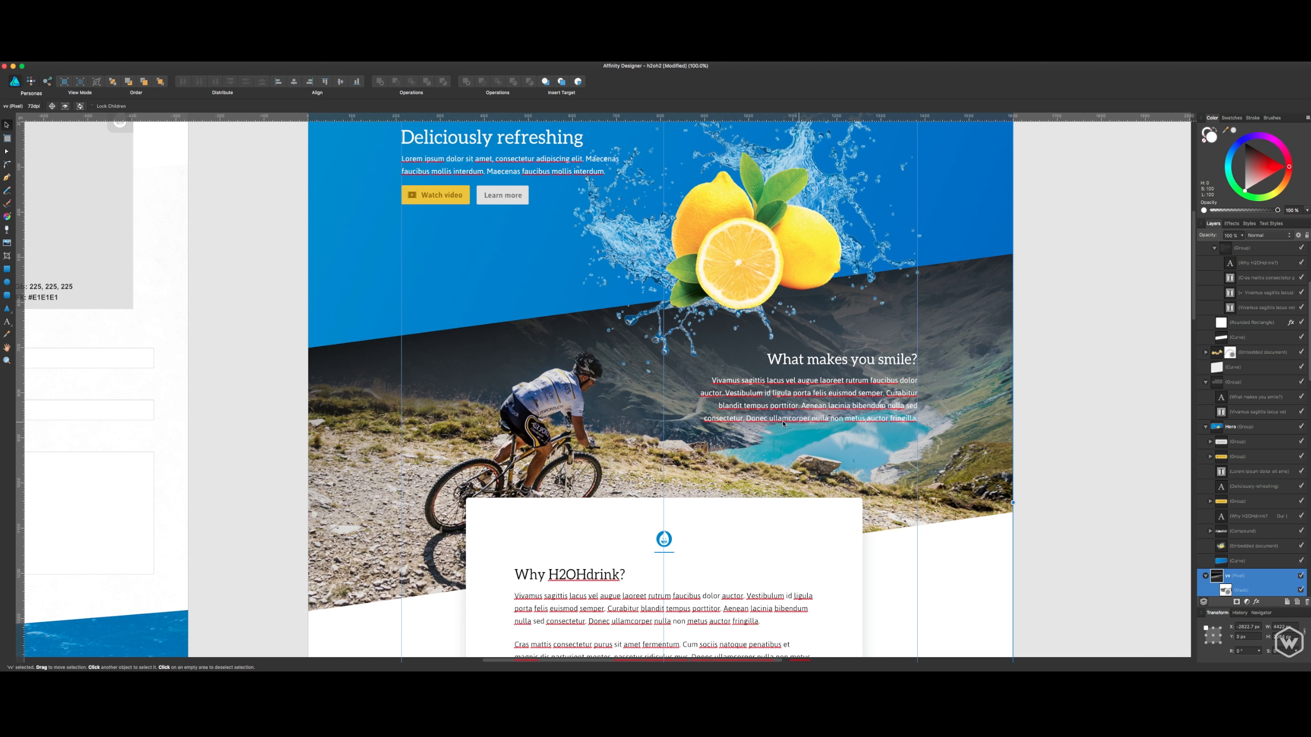
scroll(611, 440, "down", 2)
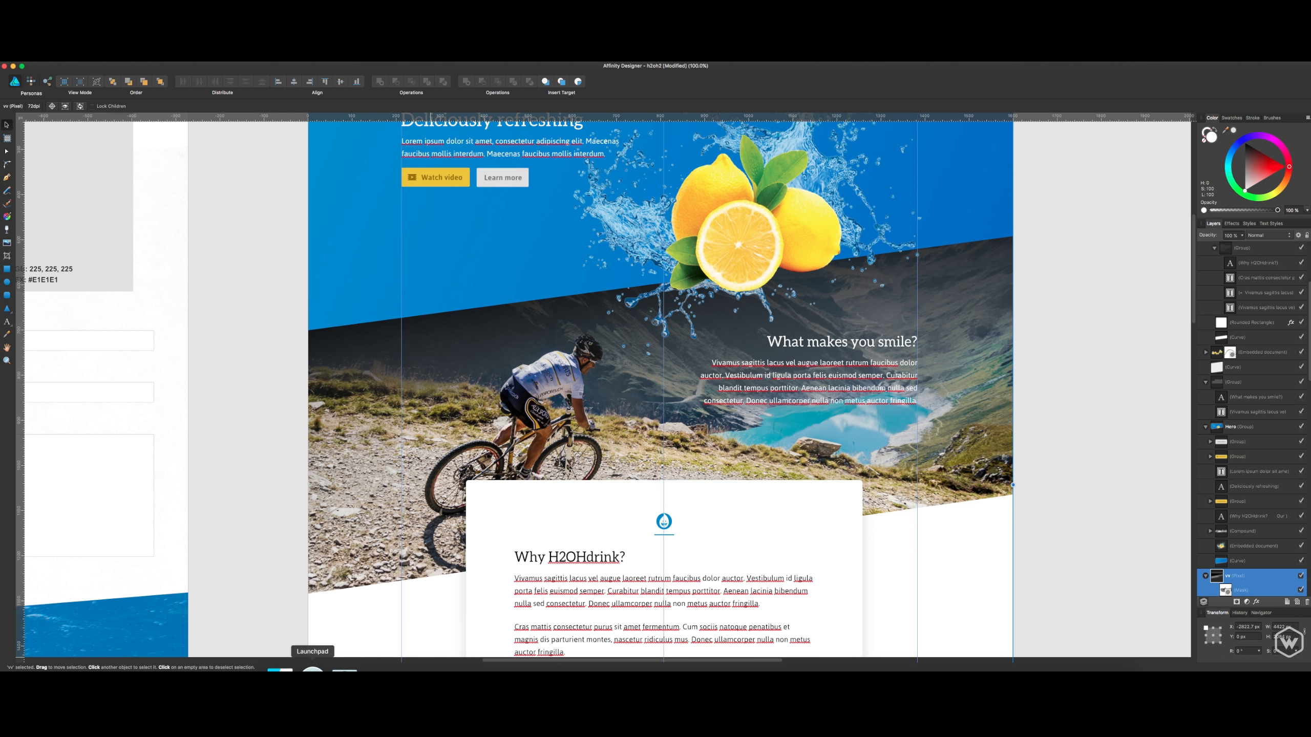
- Switch to Finder and open the H2OH Drink folder inside Clients in the Couple Of Creatives Team Folder
left_click(287, 671)
left_click_drag(877, 167, 724, 217)
left_click(544, 265)
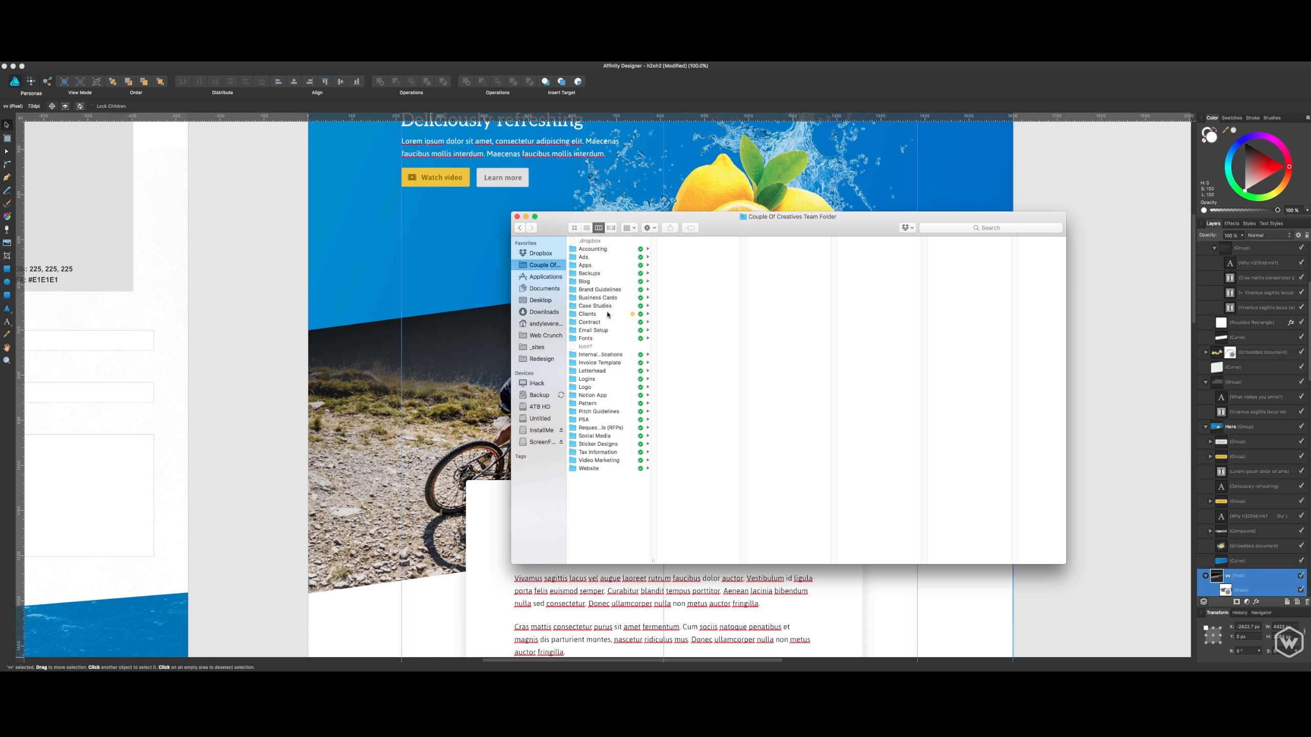
left_click(607, 314)
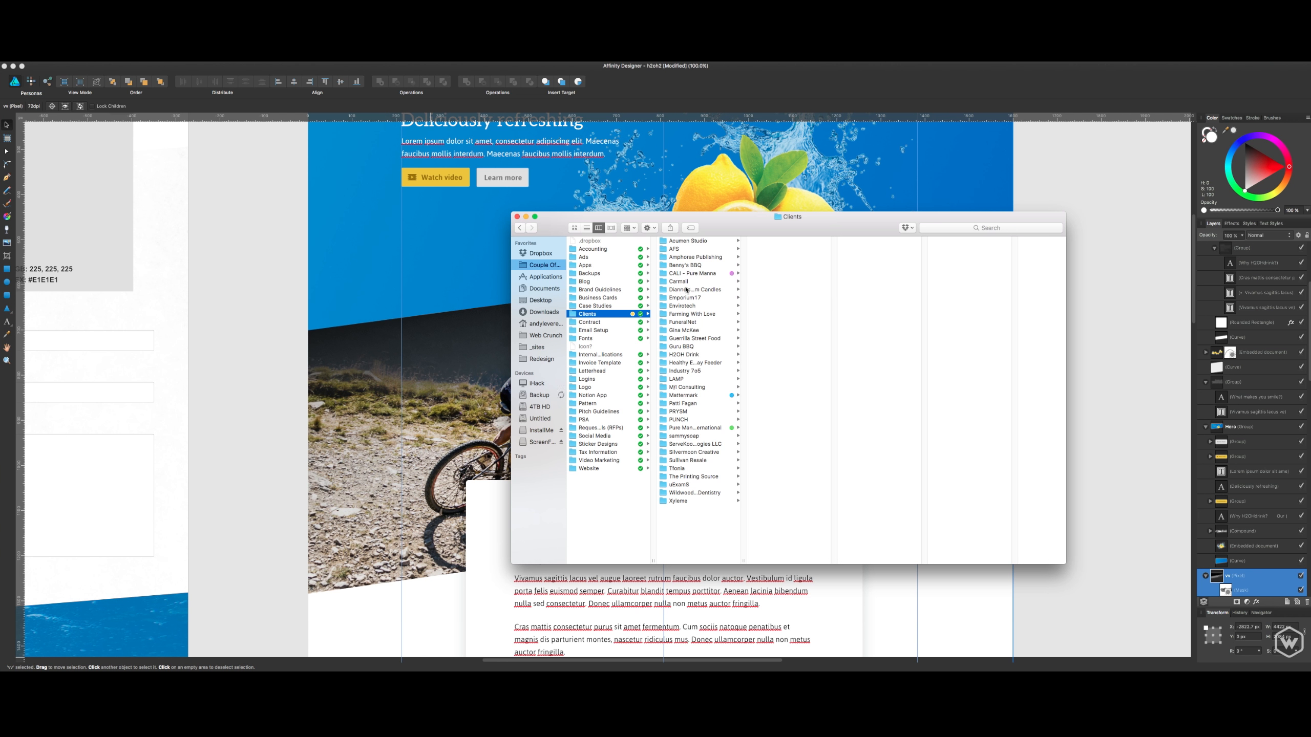
left_click(694, 355)
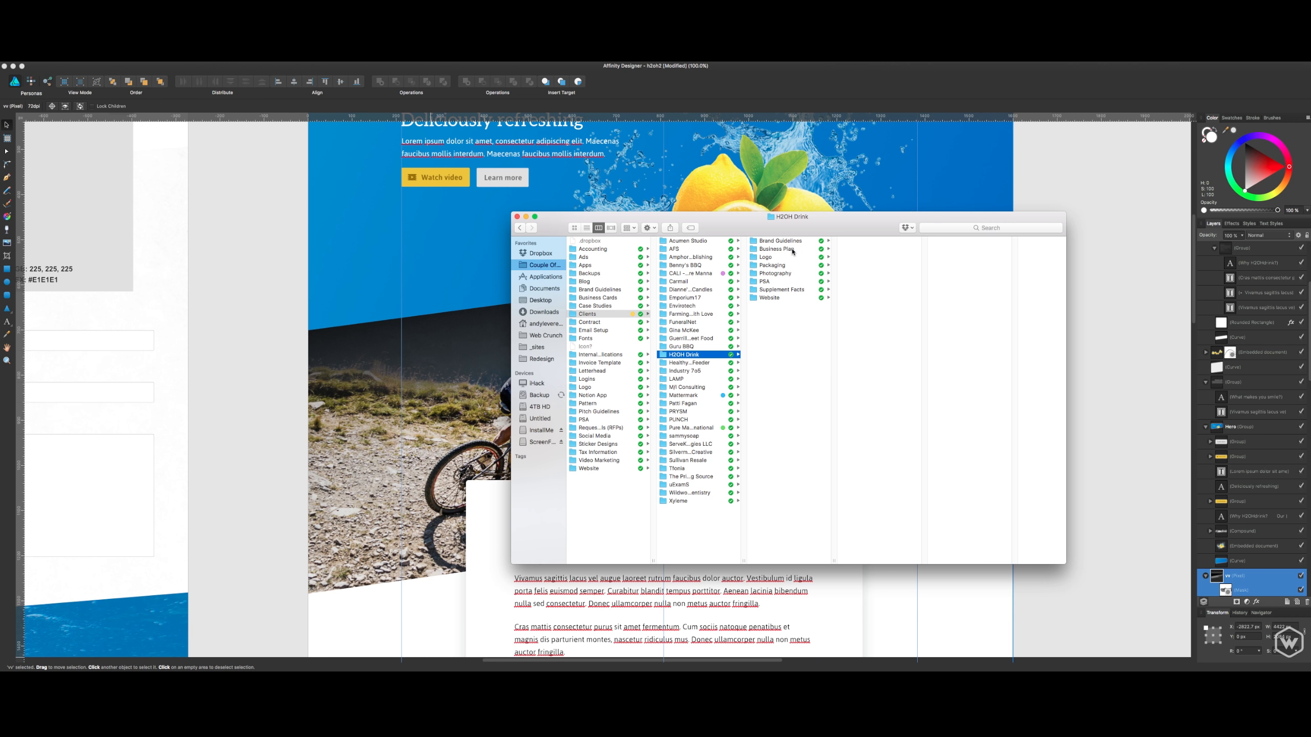
- Locate H2OH Drink_Box Art.ai in the _Packaged Art folder under Packaging and Box container
left_click(794, 266)
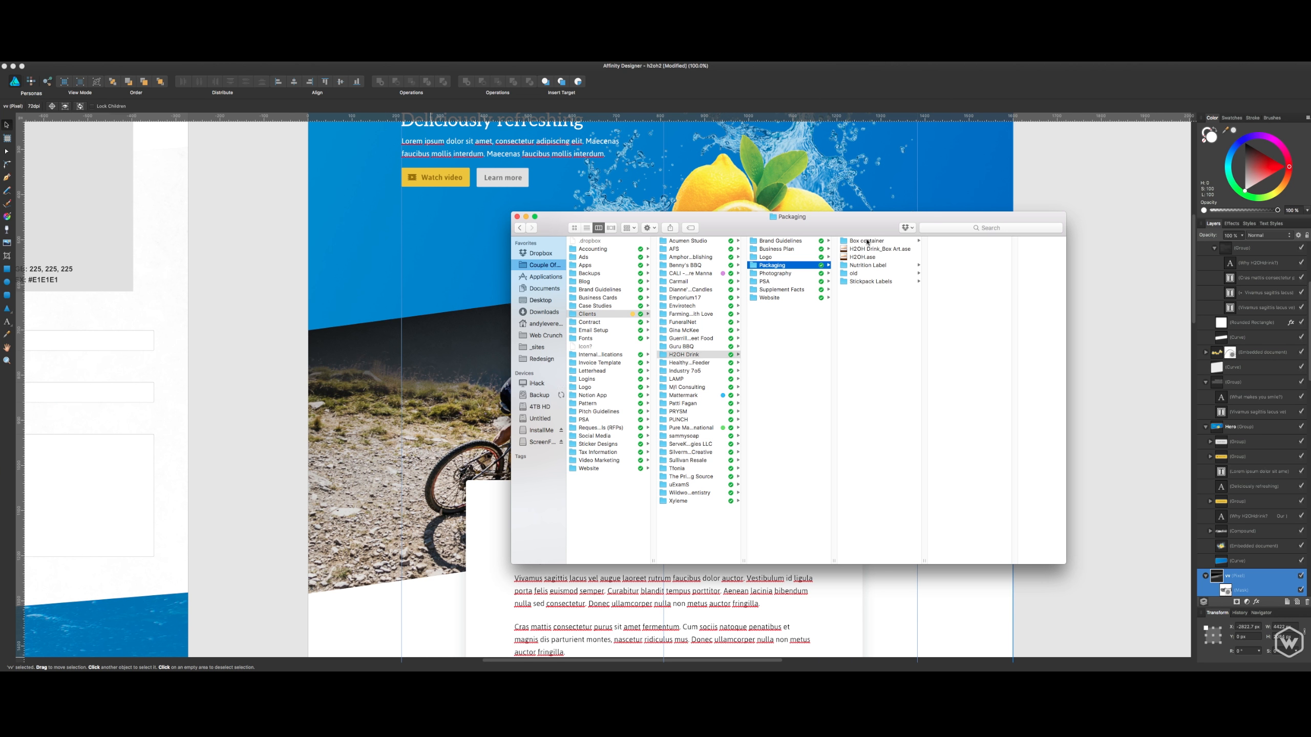
left_click(867, 241)
left_click(945, 241)
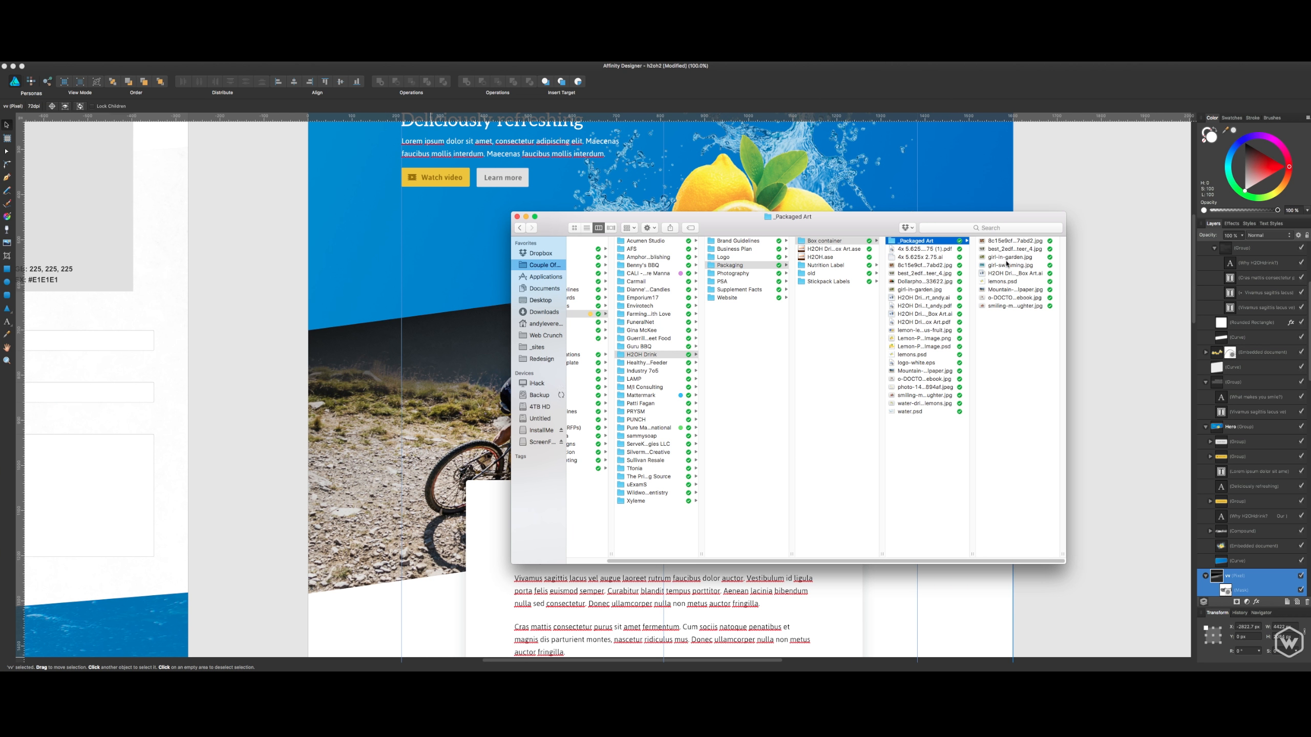
left_click(1006, 264)
left_click(922, 273)
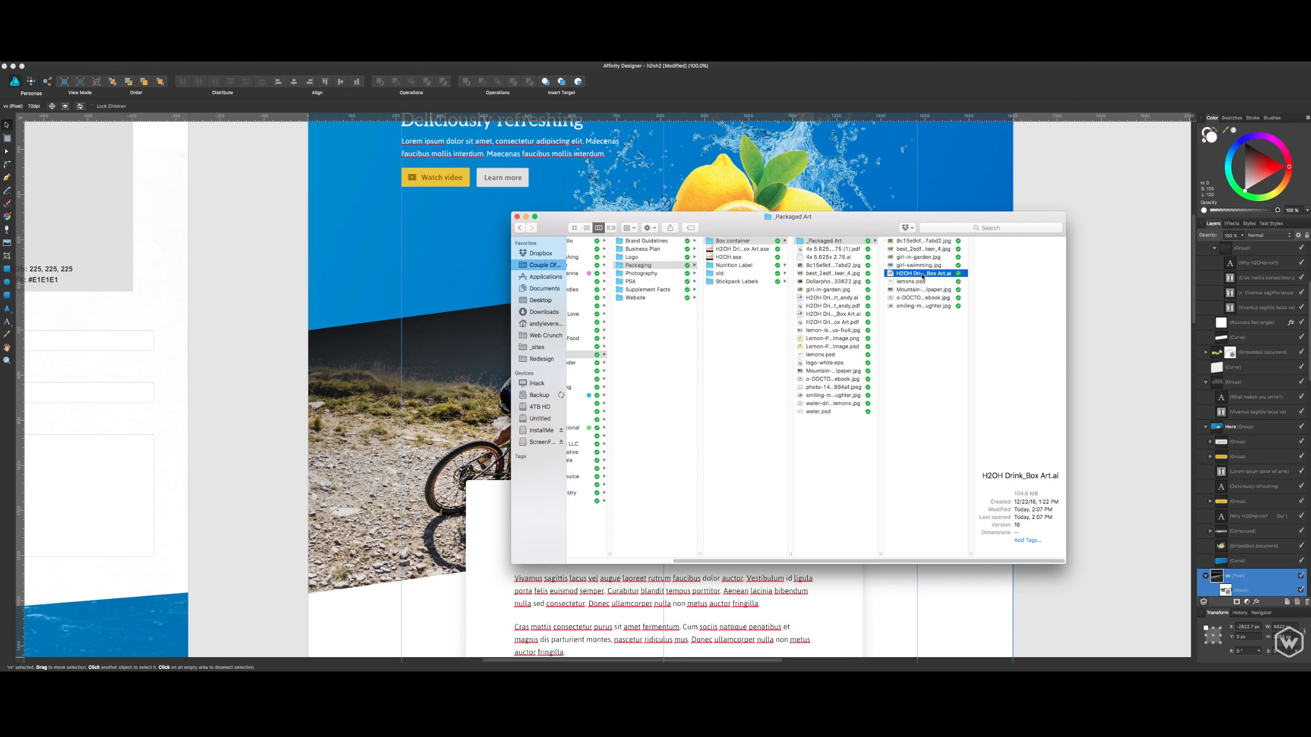
- Preview the H2OH Drink_Box Art.ai packaging artwork, close the preview and return to Affinity Designer
key("space")
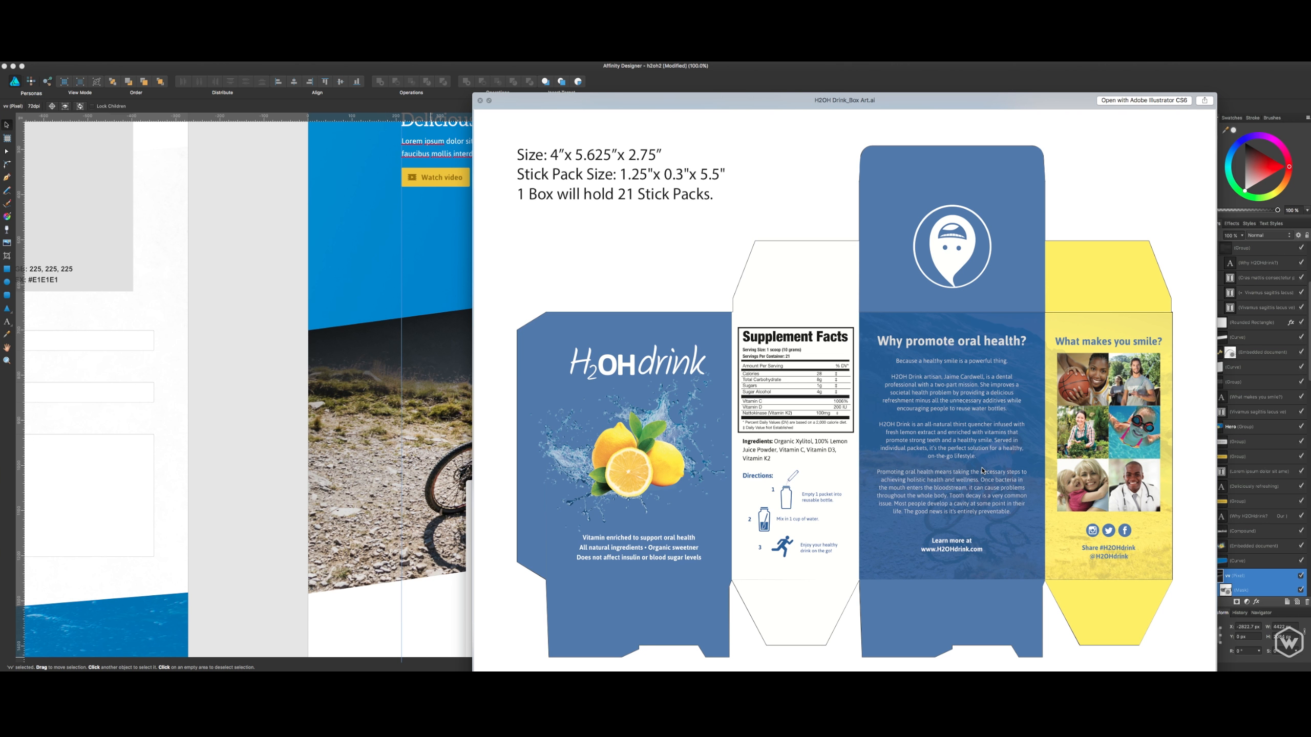
key("space")
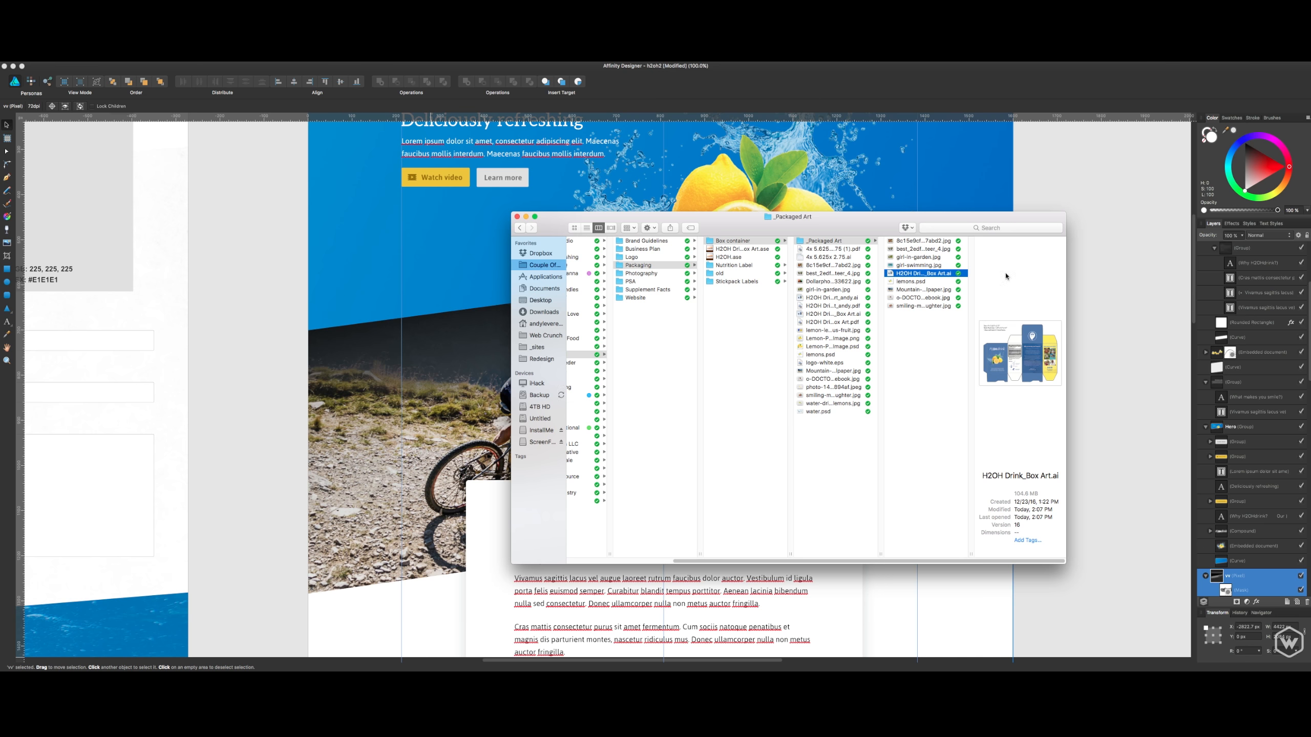
left_click_drag(985, 217, 827, 227)
left_click(1161, 286)
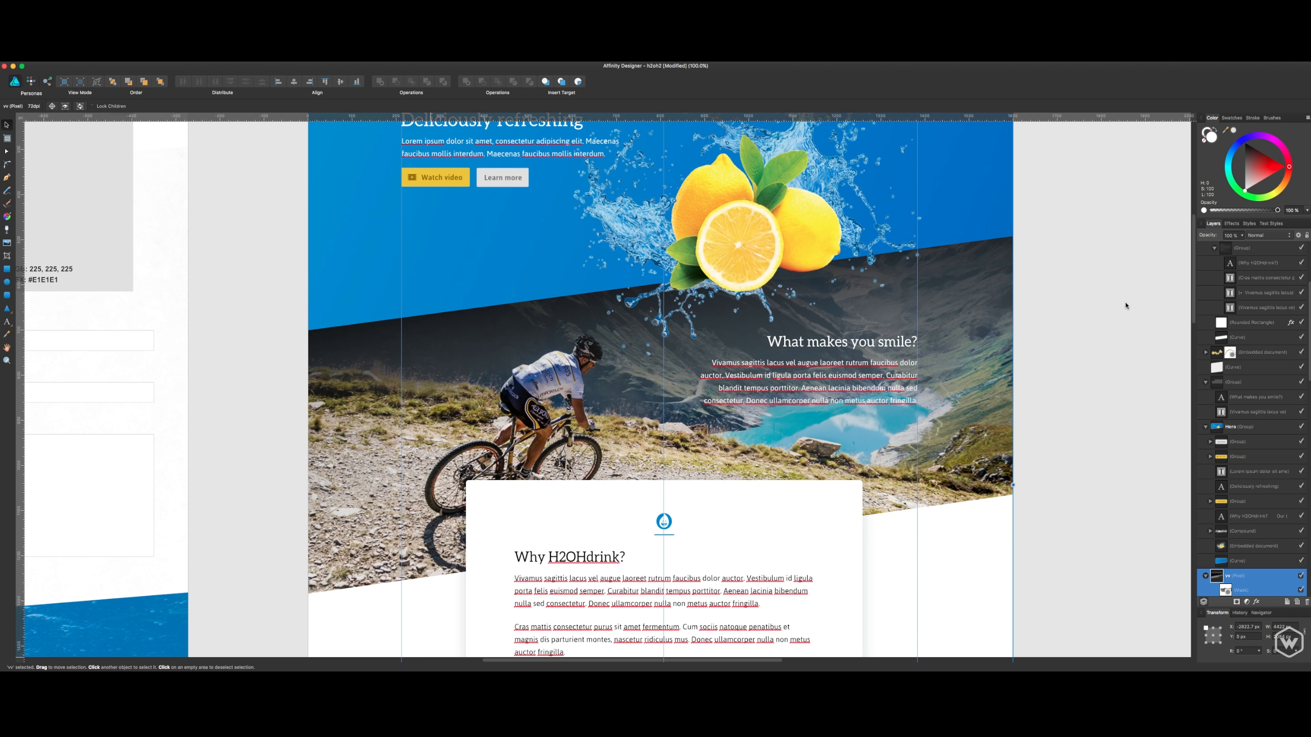
- Examine the "What makes you smile?" text group and the "why?" group below it on the Landing Page
left_click_drag(1089, 313, 1044, 394)
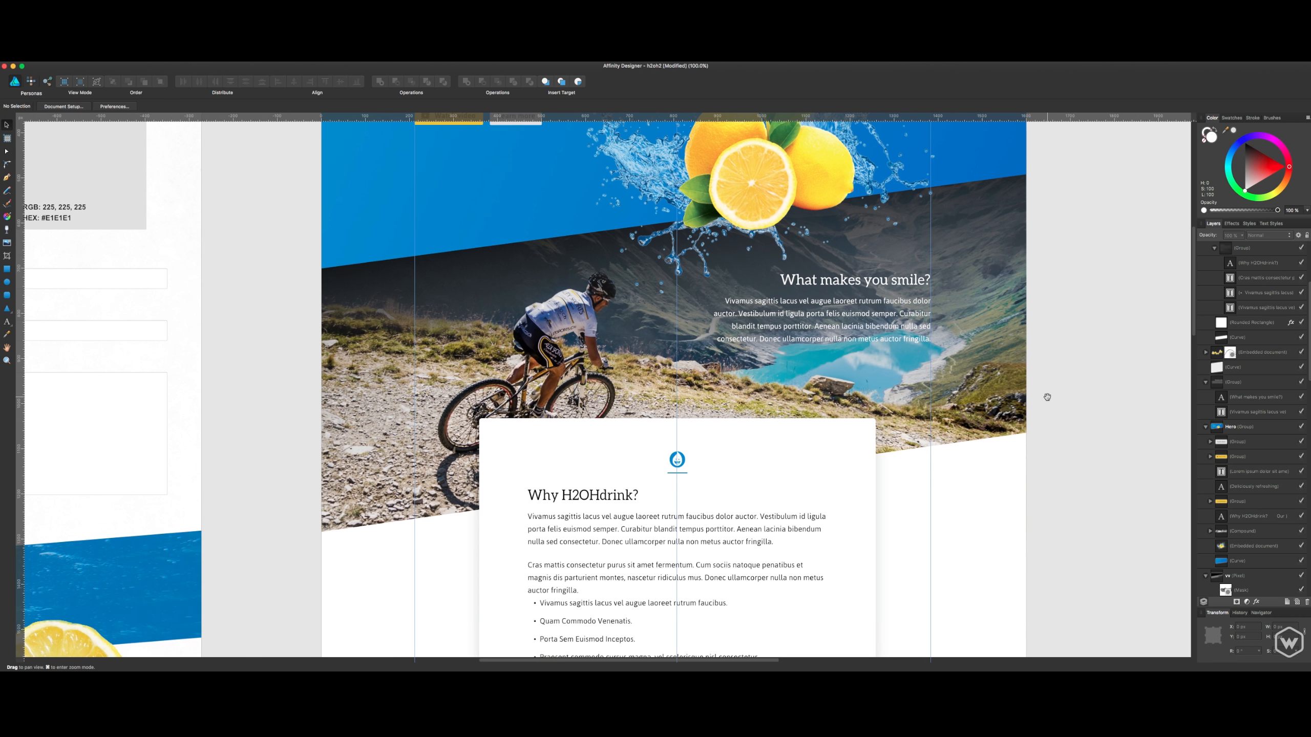
left_click(896, 320)
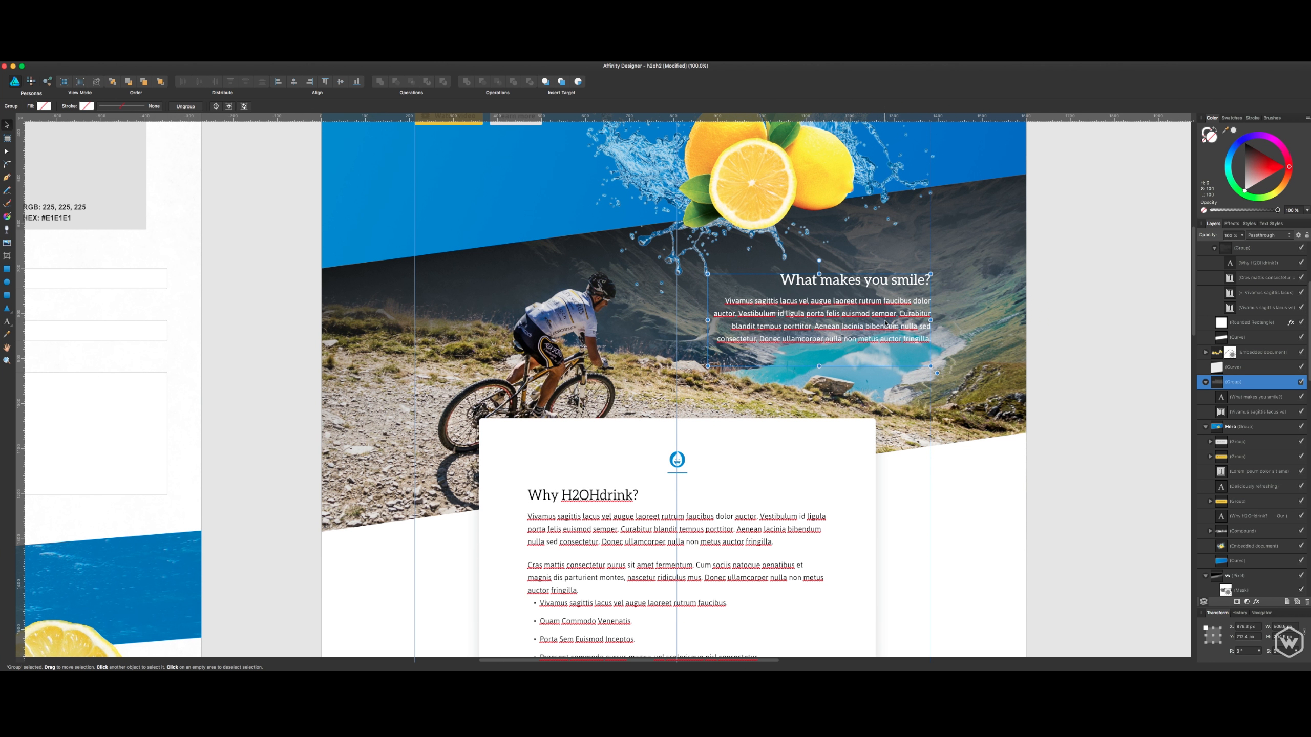
left_click(940, 465)
scroll(948, 471, "down", 6)
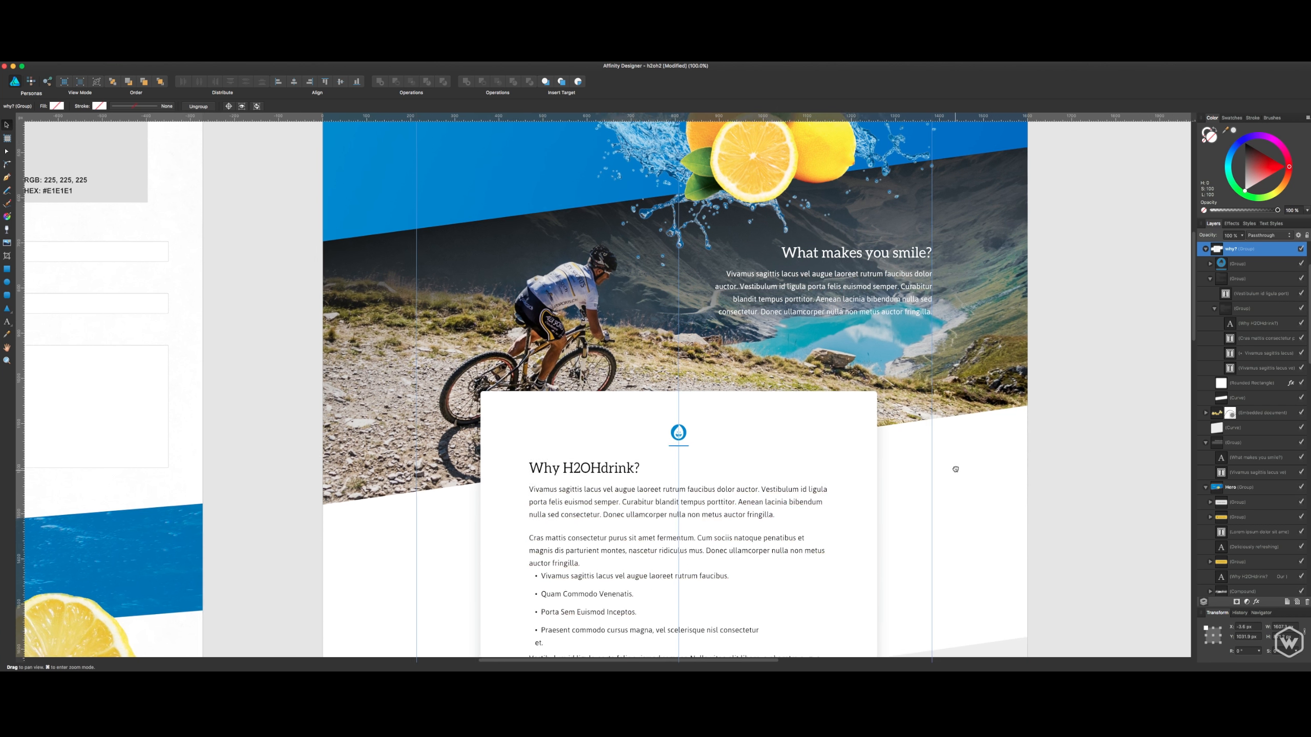
- Examine the cyclist photo section and the overlapping "Why H2OHdrink?" card on the Landing Page
scroll(960, 454, "down", 5)
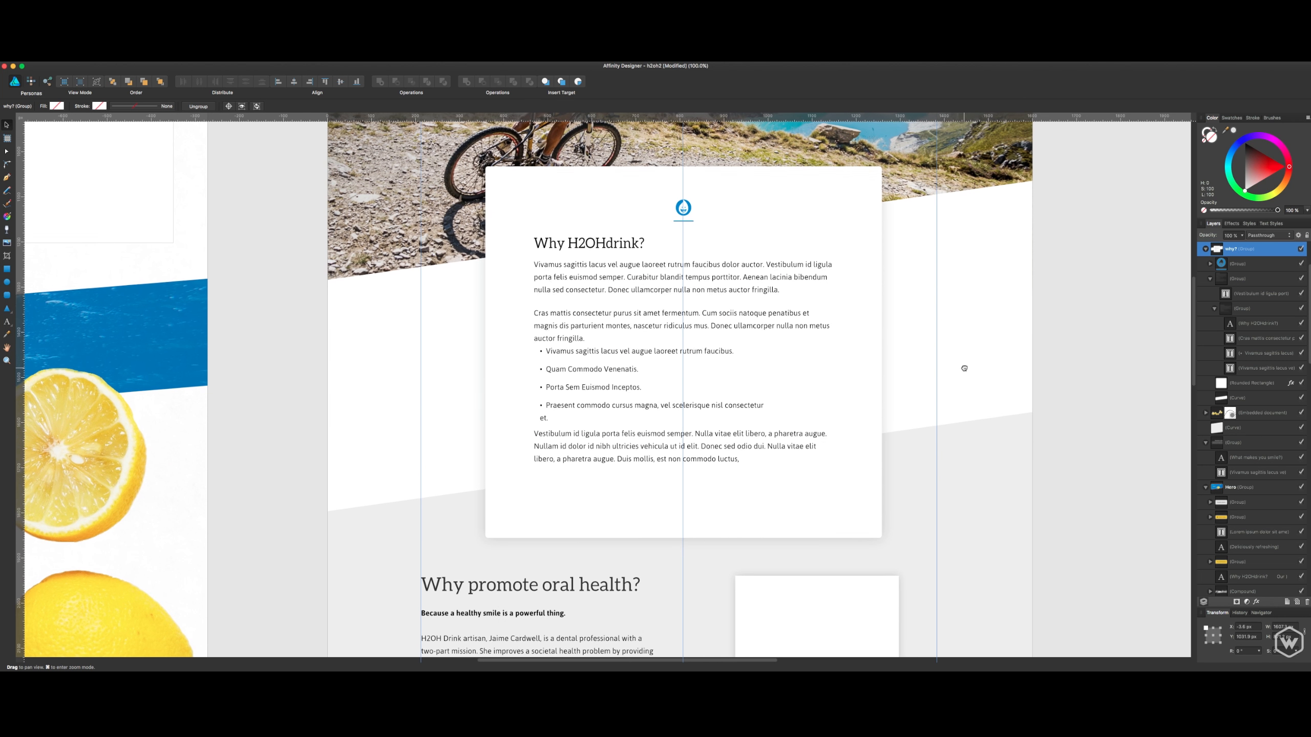
scroll(960, 454, "up", 8)
scroll(977, 468, "down", 11)
scroll(988, 604, "up", 16)
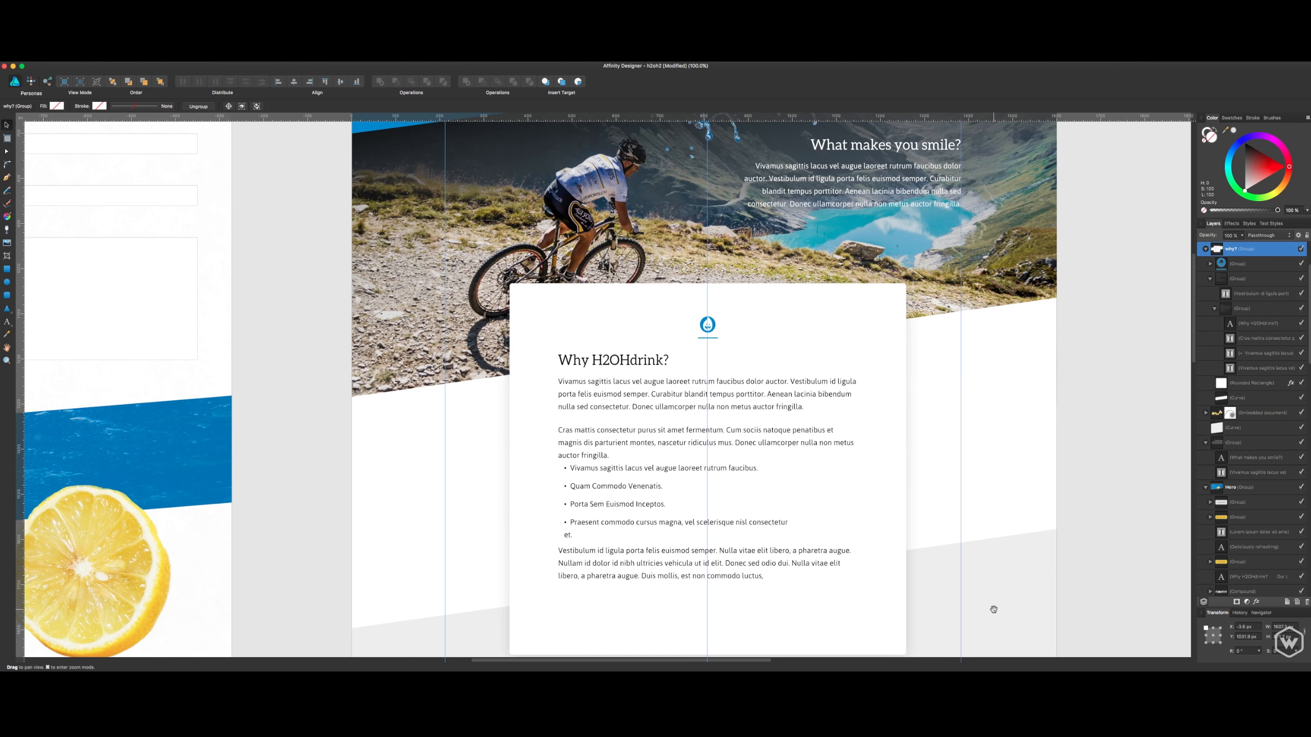
left_click_drag(994, 597, 997, 436)
scroll(976, 230, "up", 5)
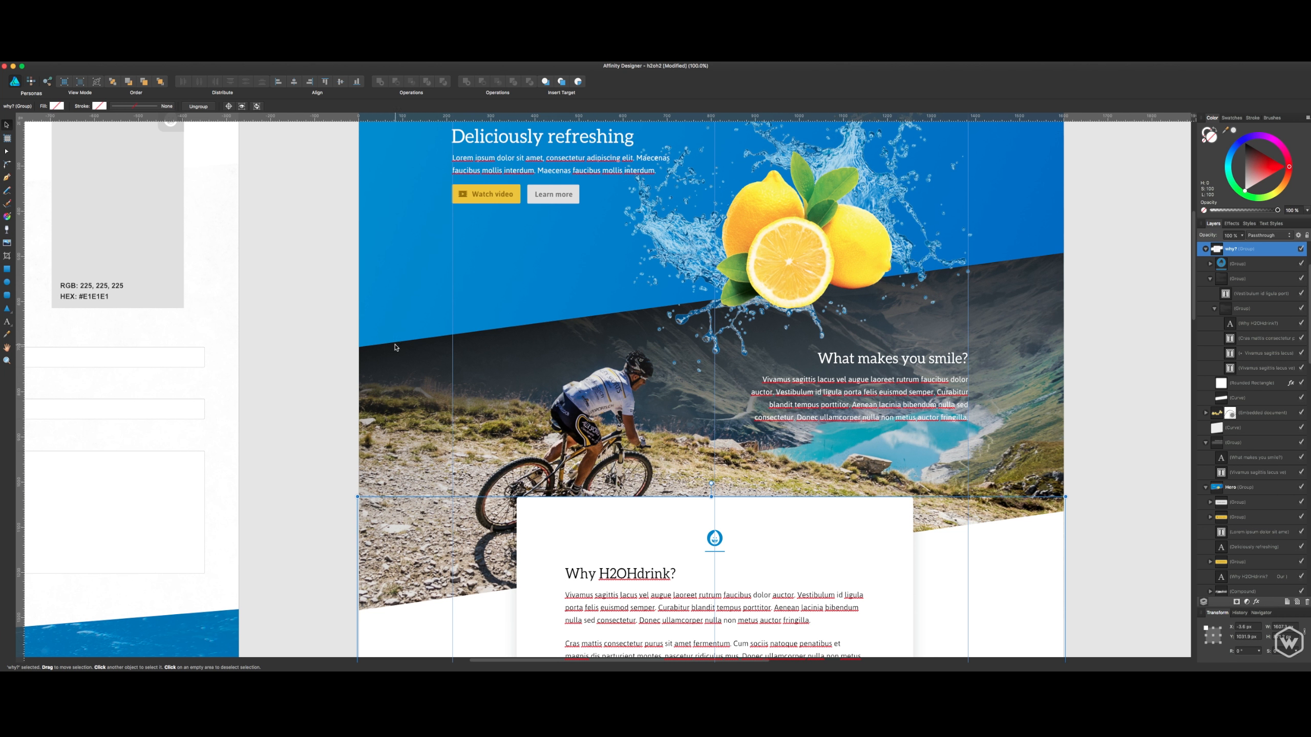
scroll(1002, 494, "down", 6)
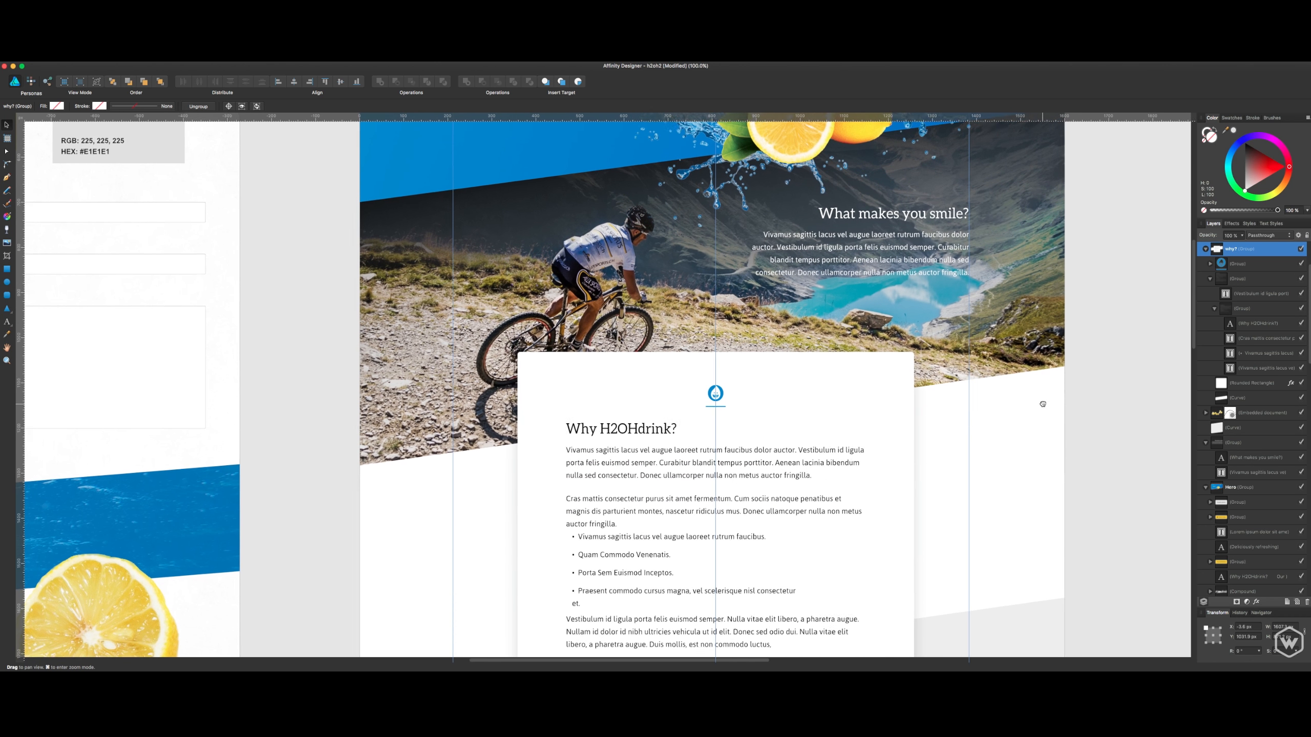
scroll(1041, 427, "down", 2)
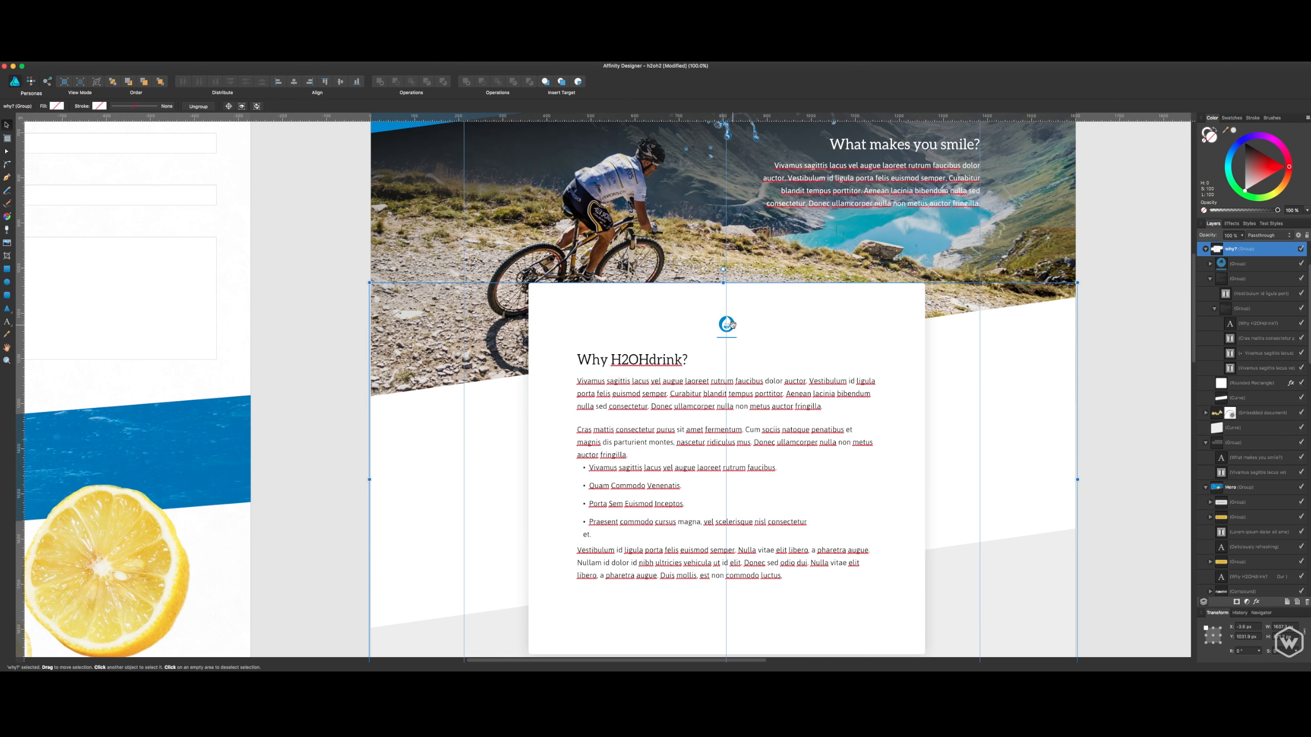
- Examine the blue drop icon, the blue H2OHdrink logo and the colour swatches on the styleguide artboard
scroll(727, 341, "left", 15)
scroll(718, 368, "left", 4)
scroll(719, 369, "up", 2)
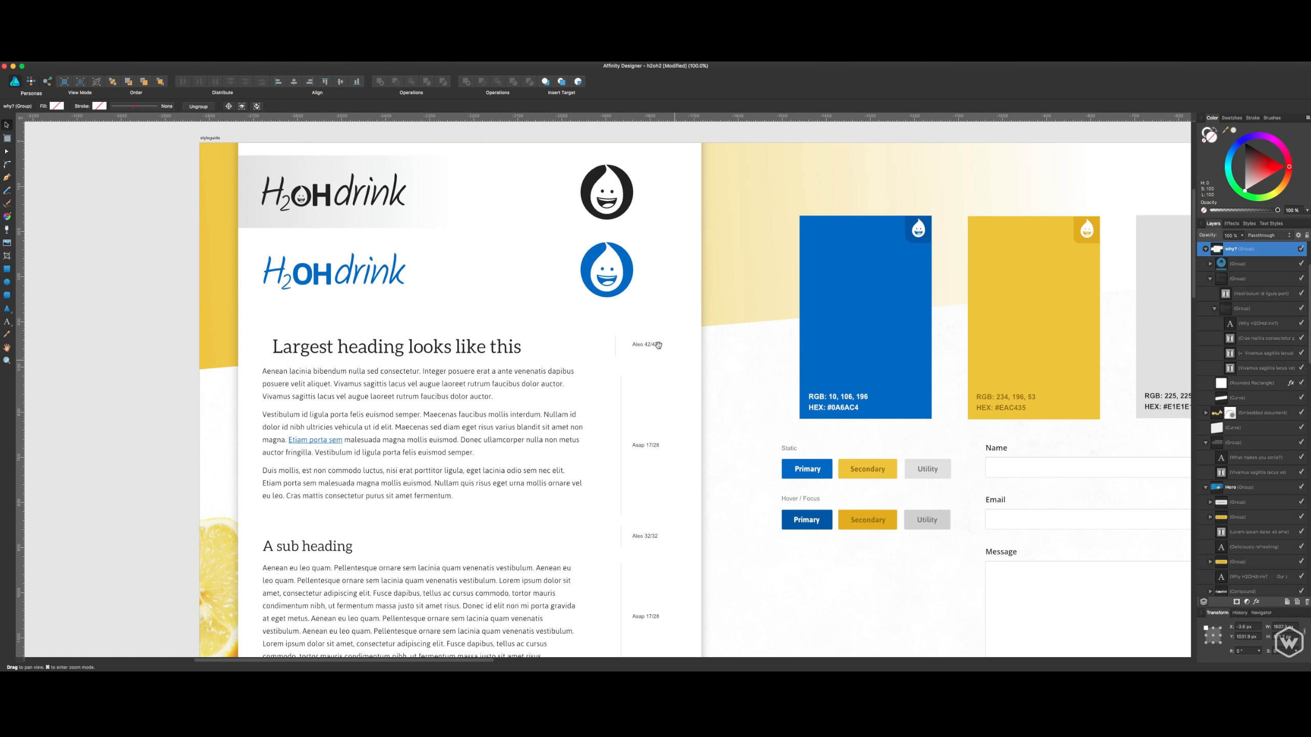
left_click(626, 288)
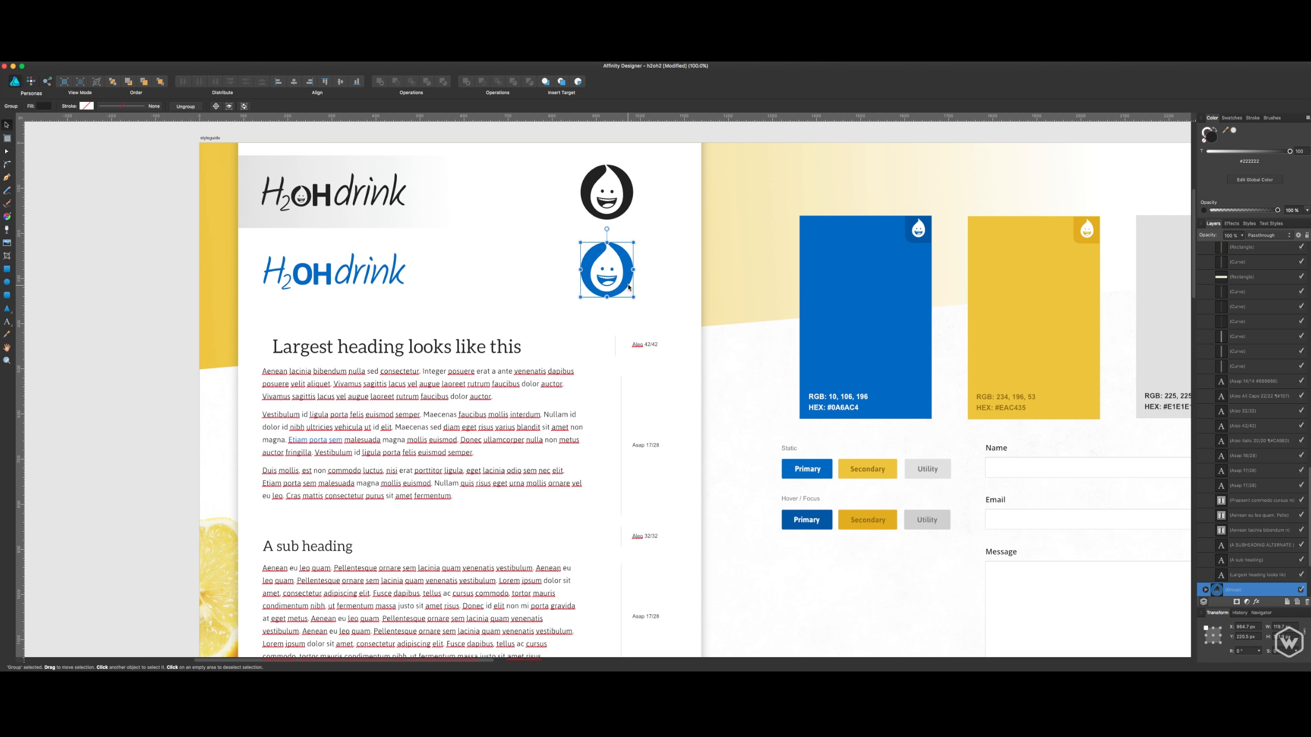
left_click(330, 273)
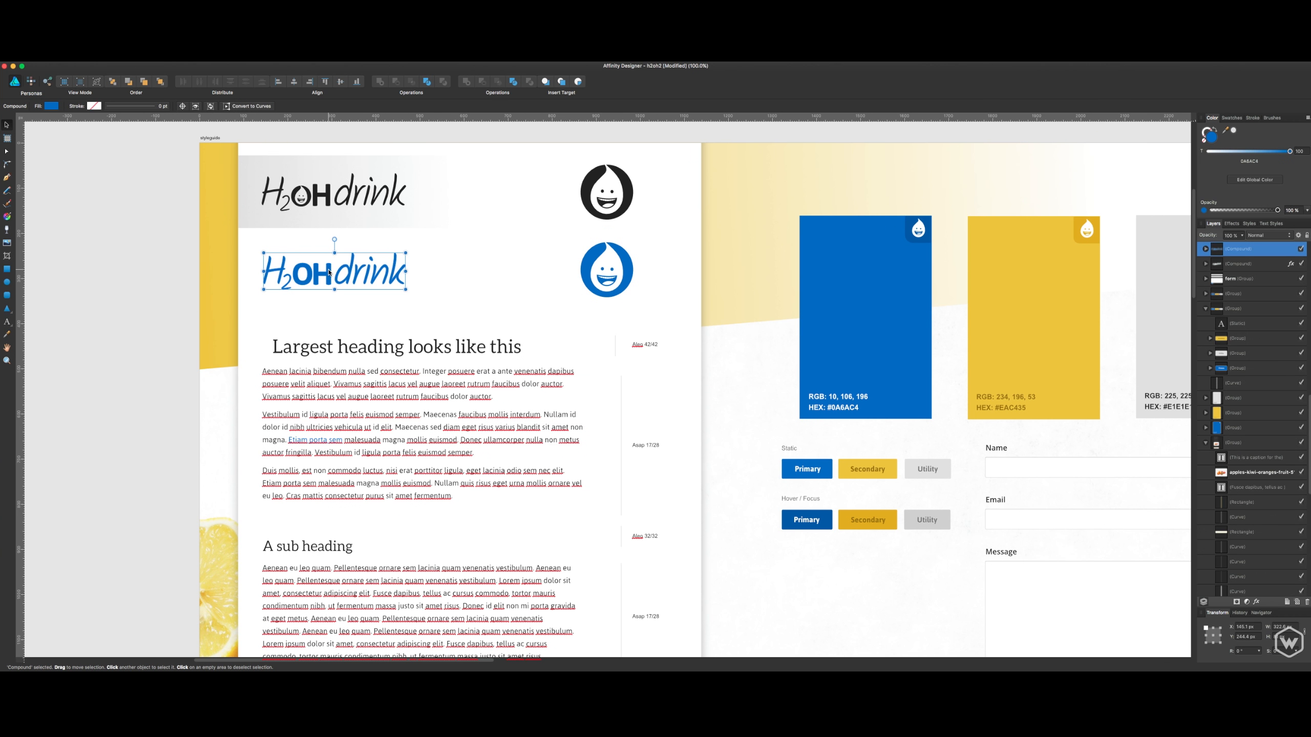
left_click(716, 304)
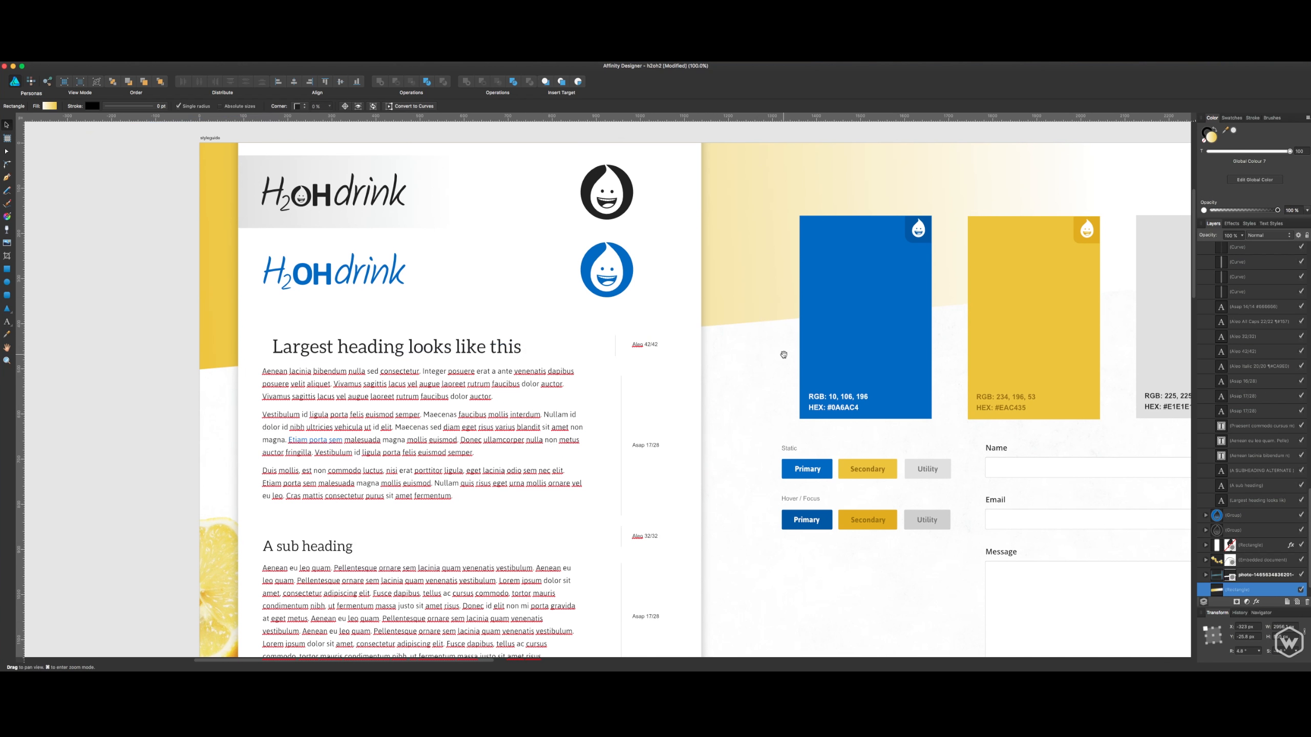
scroll(694, 352, "right", 3)
left_click(272, 274)
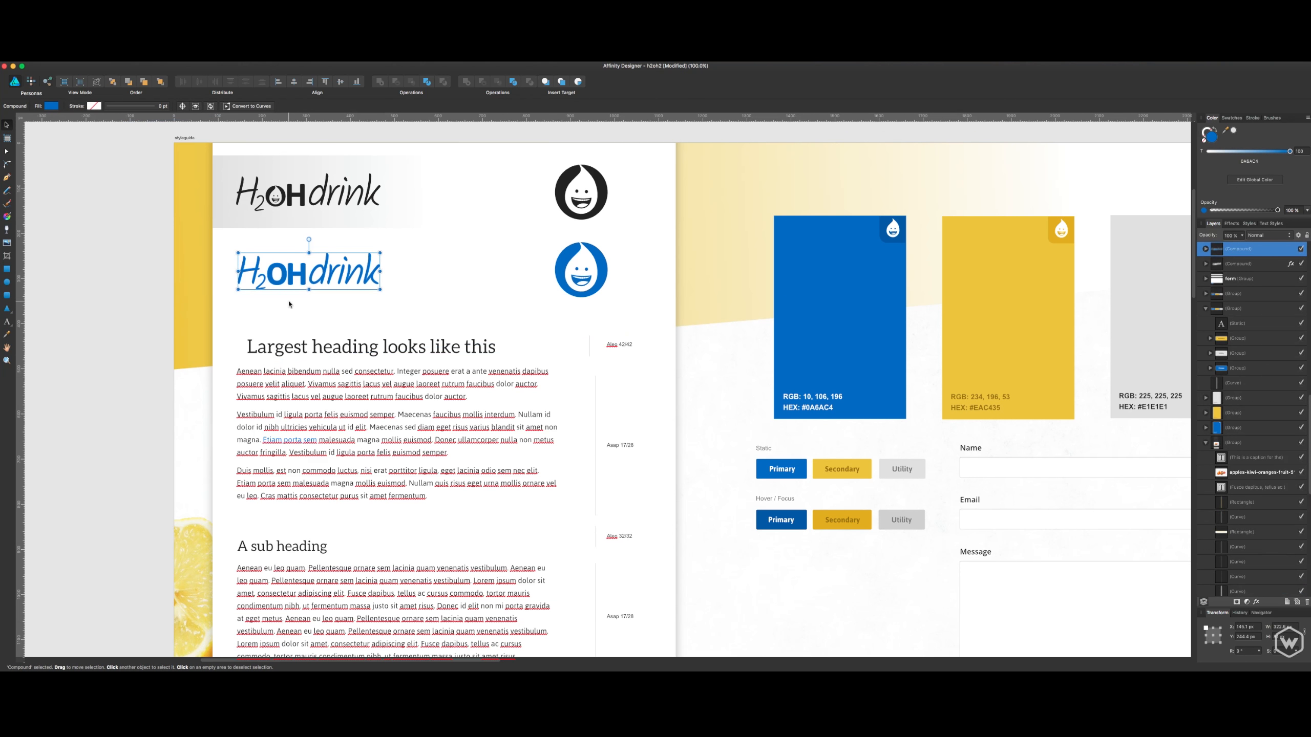
key("space")
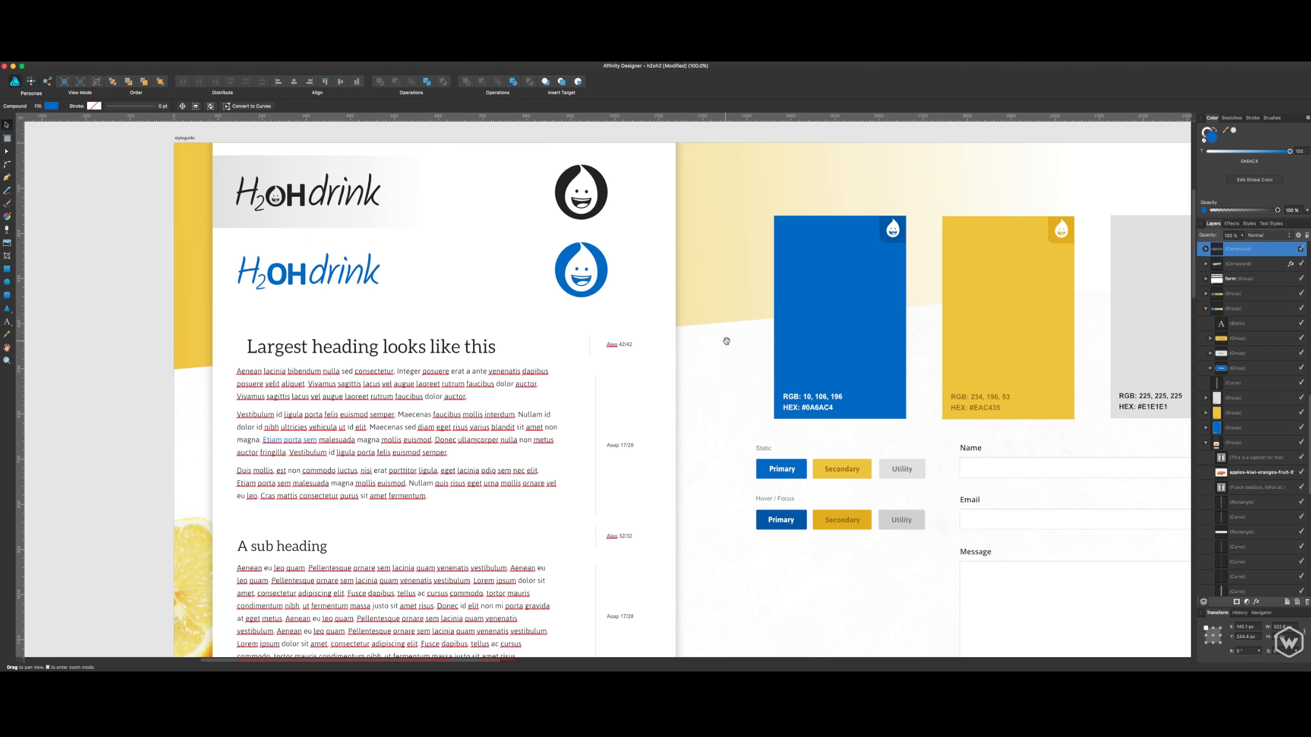
left_click_drag(726, 336, 548, 343)
left_click_drag(759, 360, 702, 360)
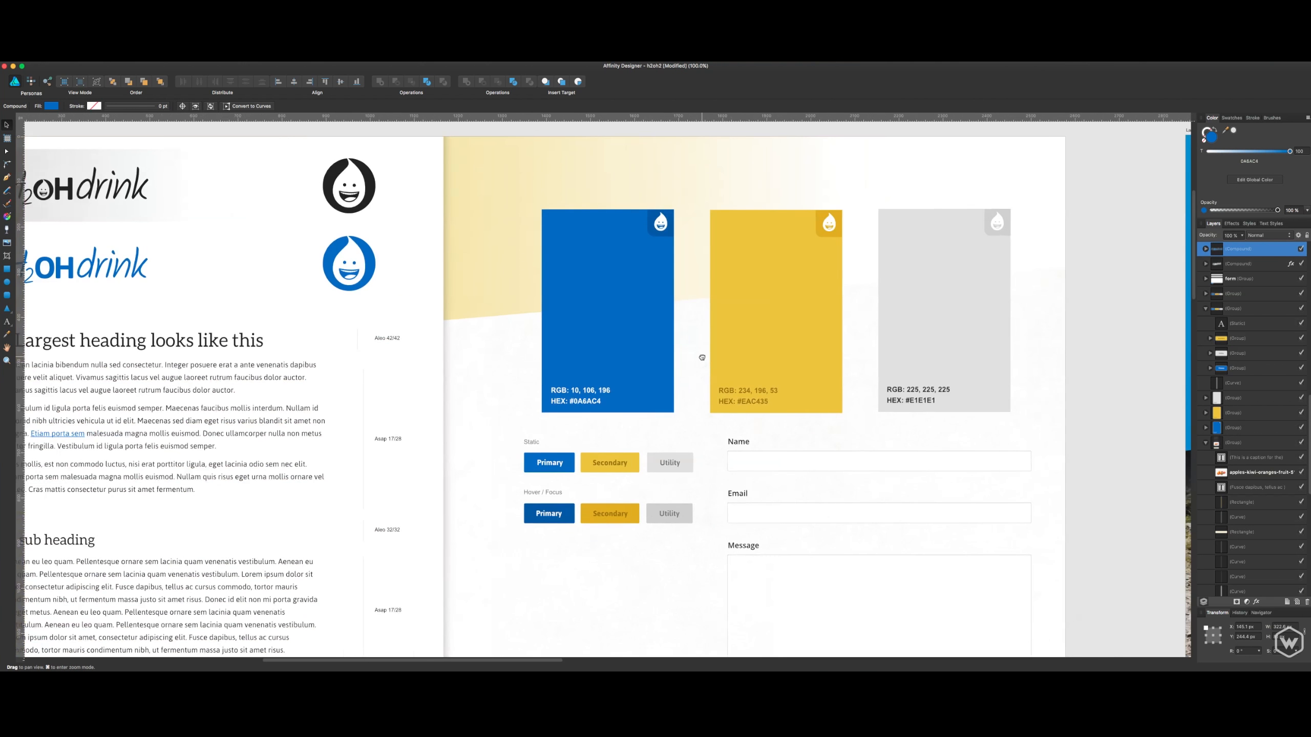
- Return to the Landing Page and inspect the drop icon and body text of the "Why H2OHdrink?" card
mouse_move(910, 372)
left_mouse_down()
mouse_move(739, 372)
mouse_move(350, 326)
left_mouse_up()
mouse_move(732, 402)
left_mouse_down()
mouse_move(625, 314)
mouse_move(570, 248)
left_mouse_up()
left_click_drag(820, 435, 754, 379)
left_click(746, 384)
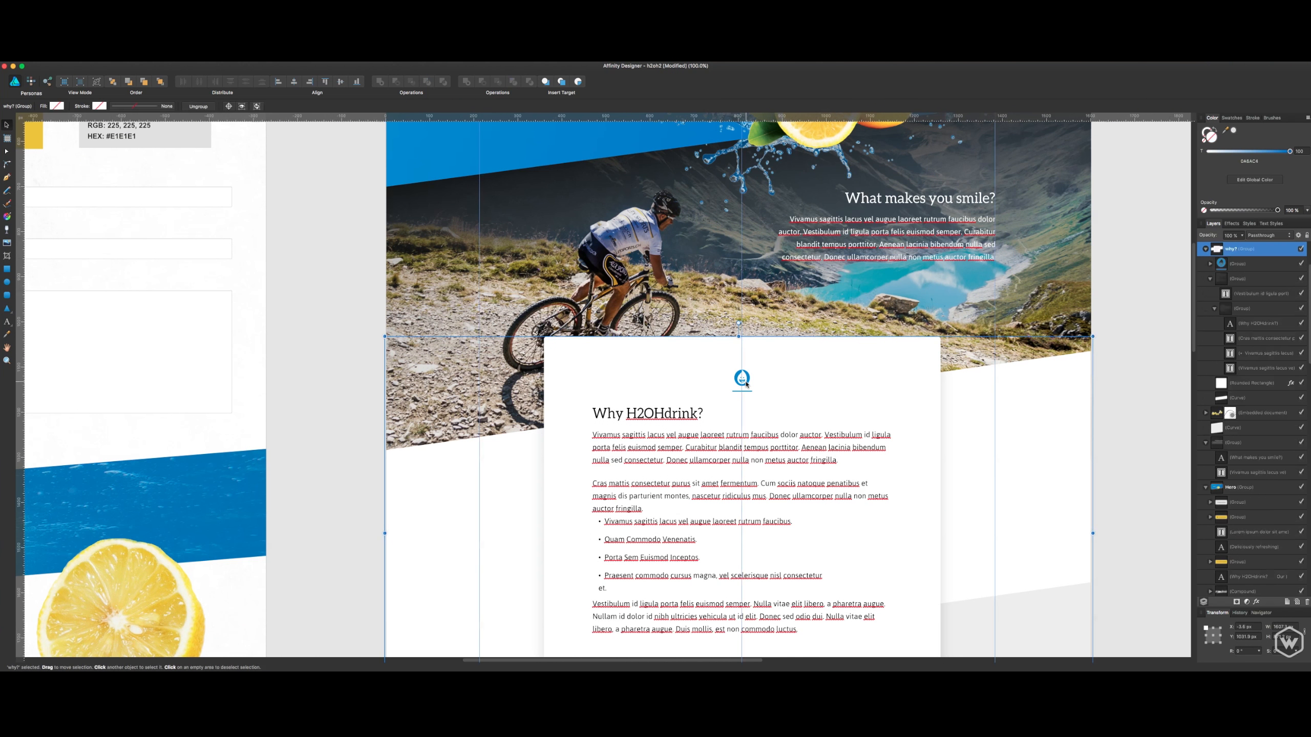
key("space")
left_click_drag(862, 414, 857, 368)
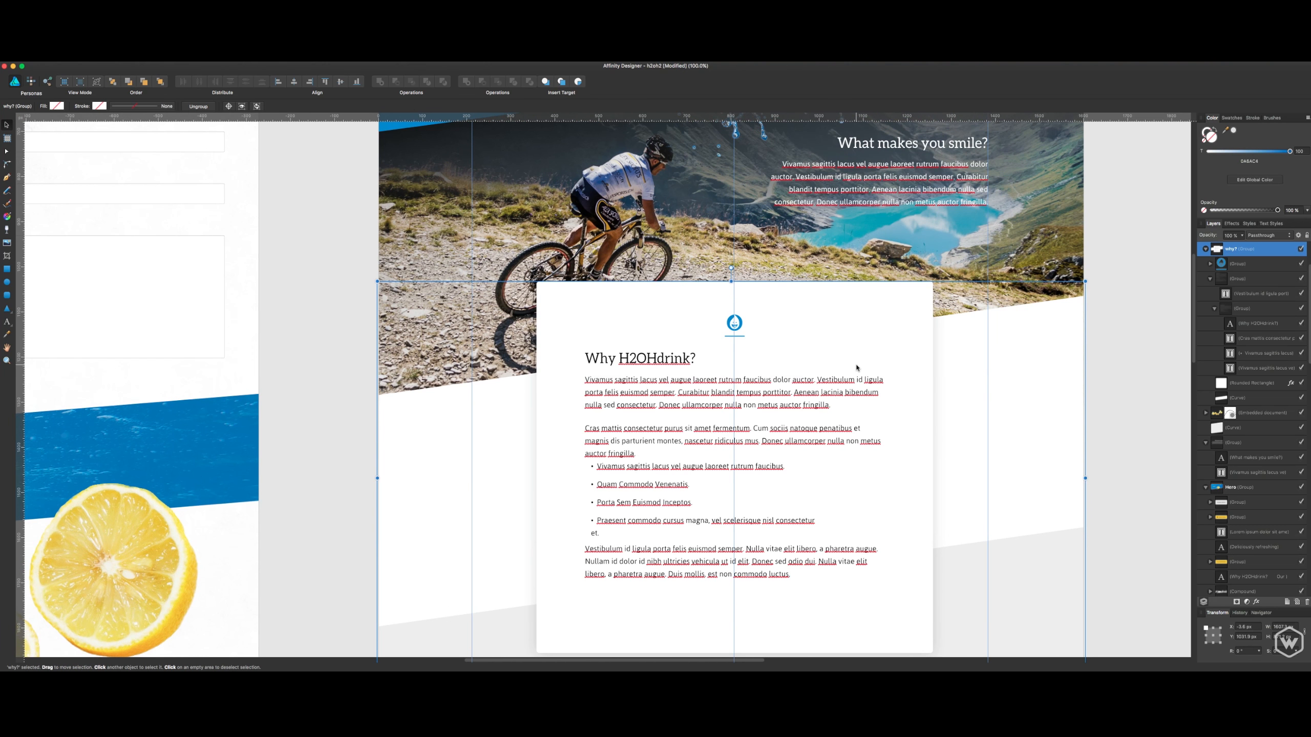
left_click(1098, 365)
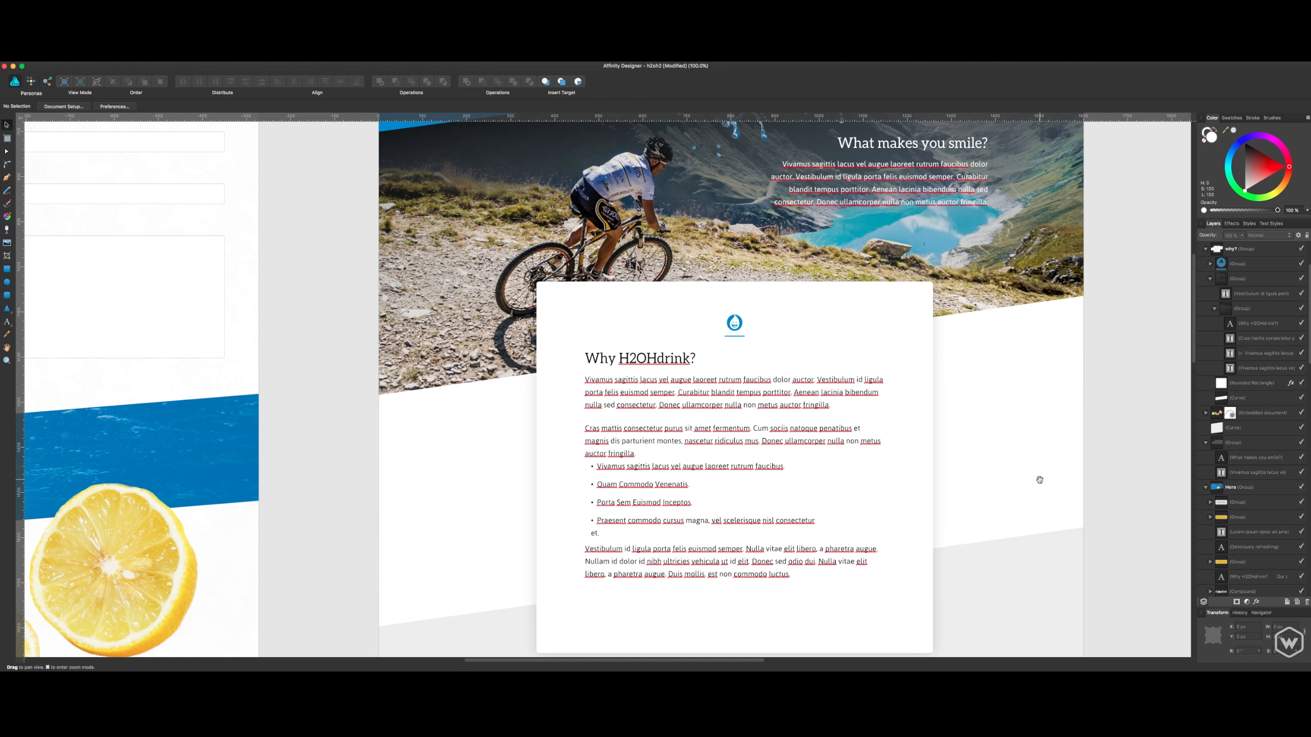
left_click_drag(1039, 478, 1021, 434)
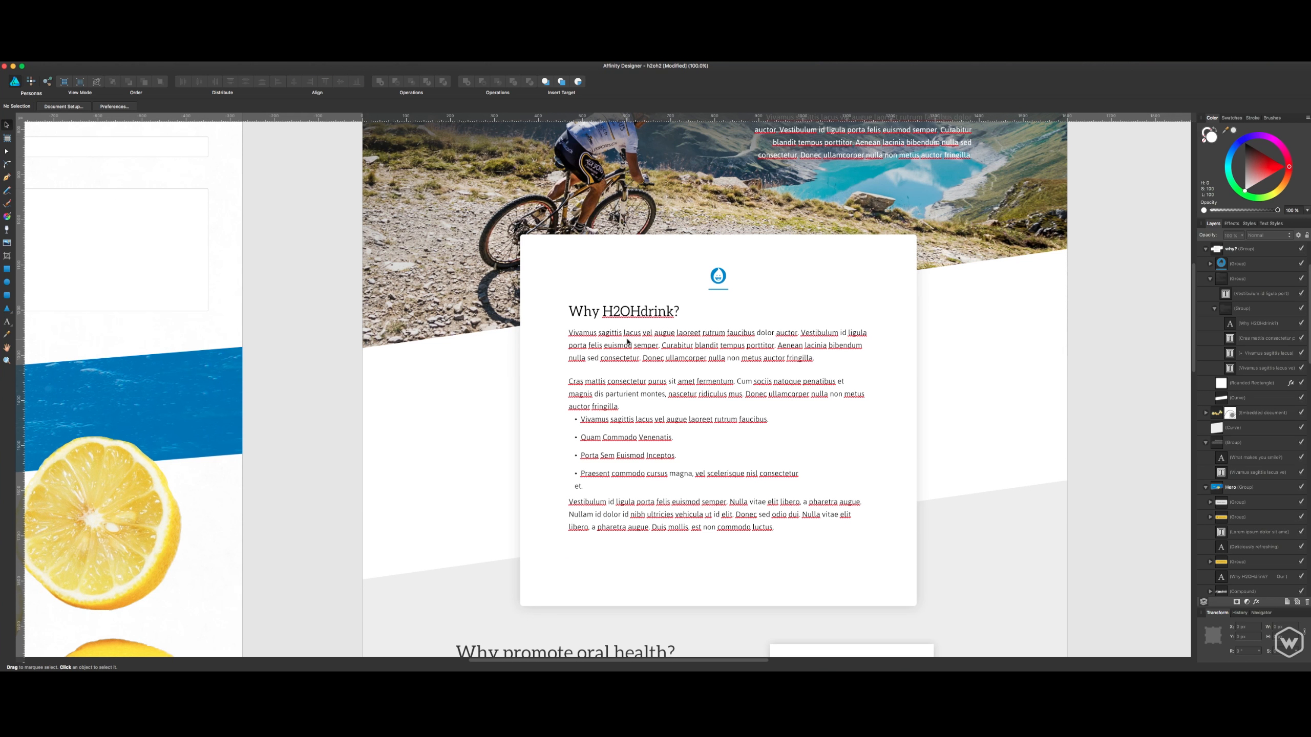
left_click(642, 342)
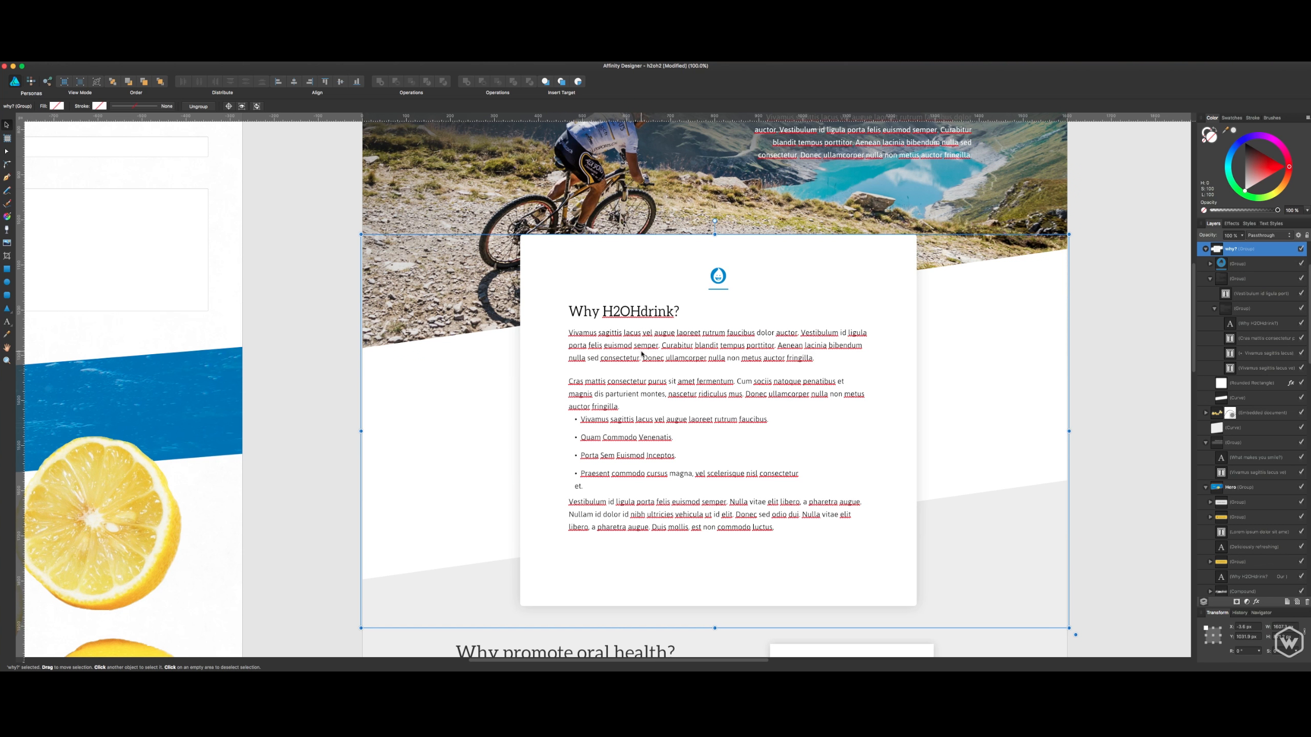
left_click(1099, 346)
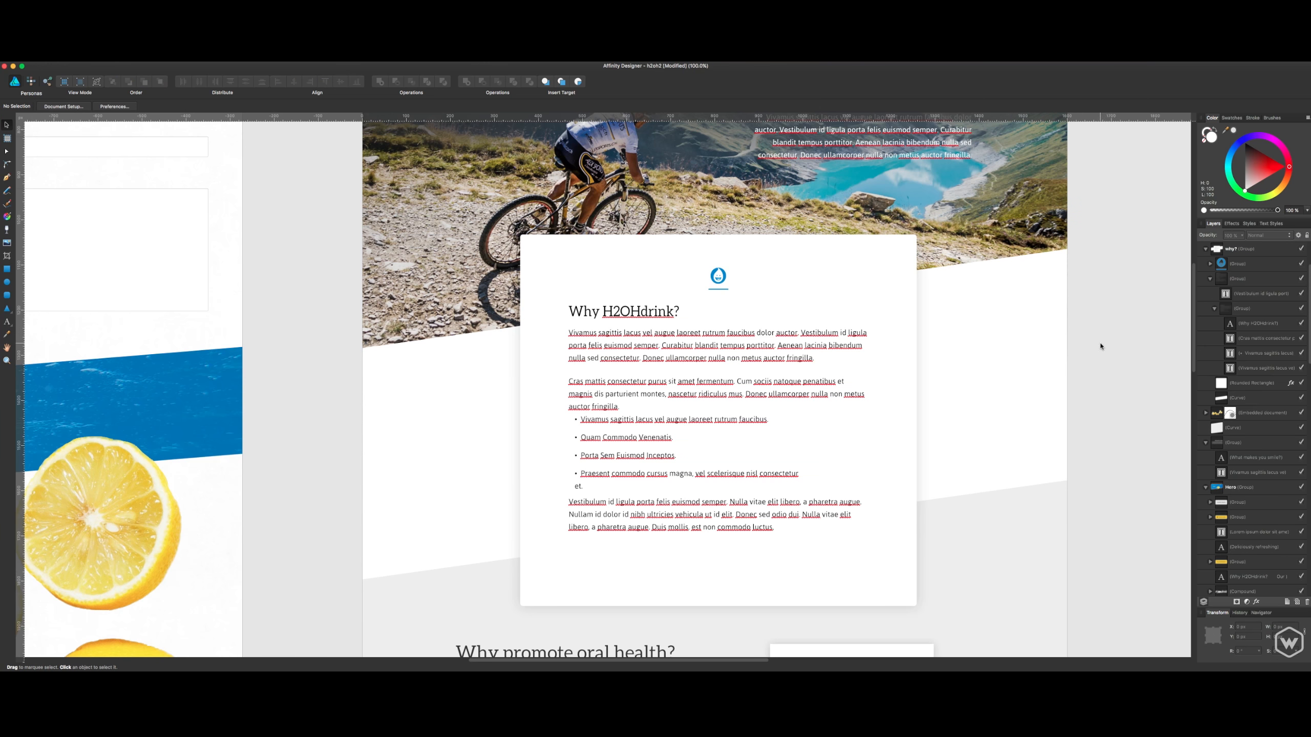
- Widen the nested text group in the "Why H2OHdrink?" card slightly so the last bullet fits on one line
scroll(1098, 384, "down", 1)
left_click_drag(1092, 407, 1079, 380)
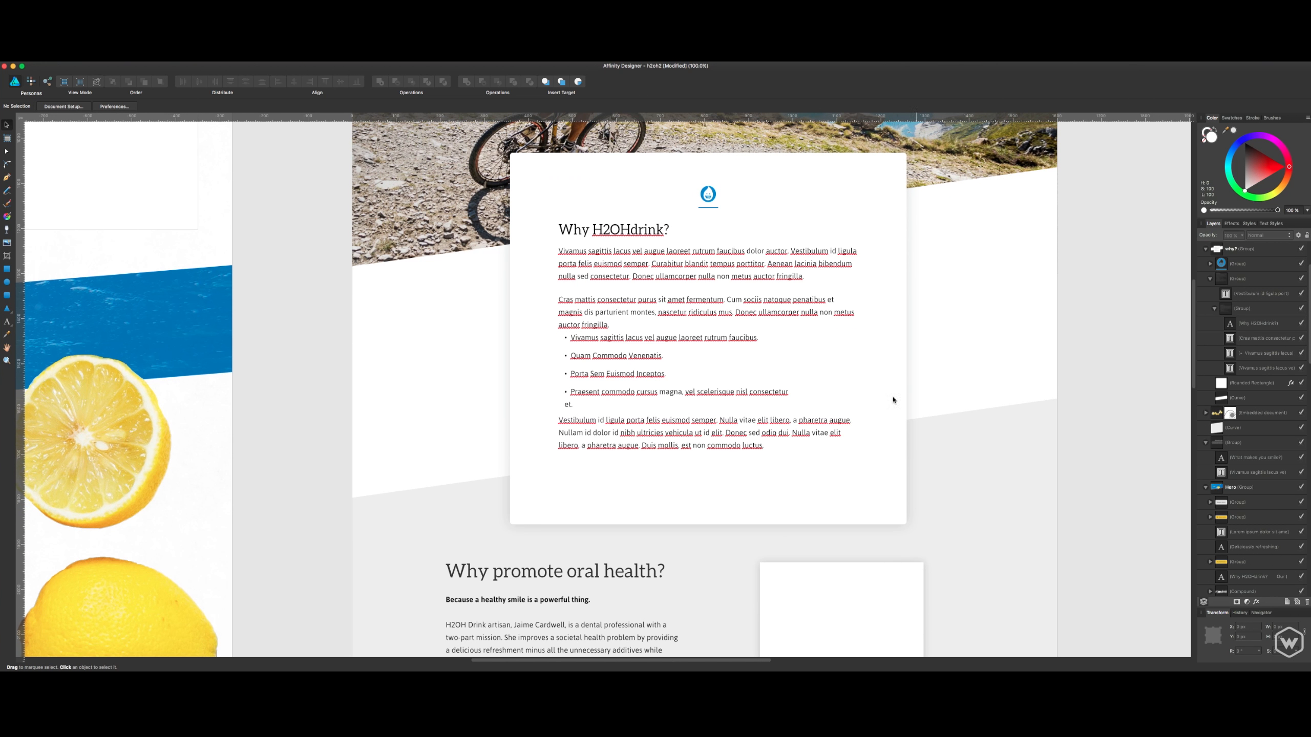
left_click(780, 393)
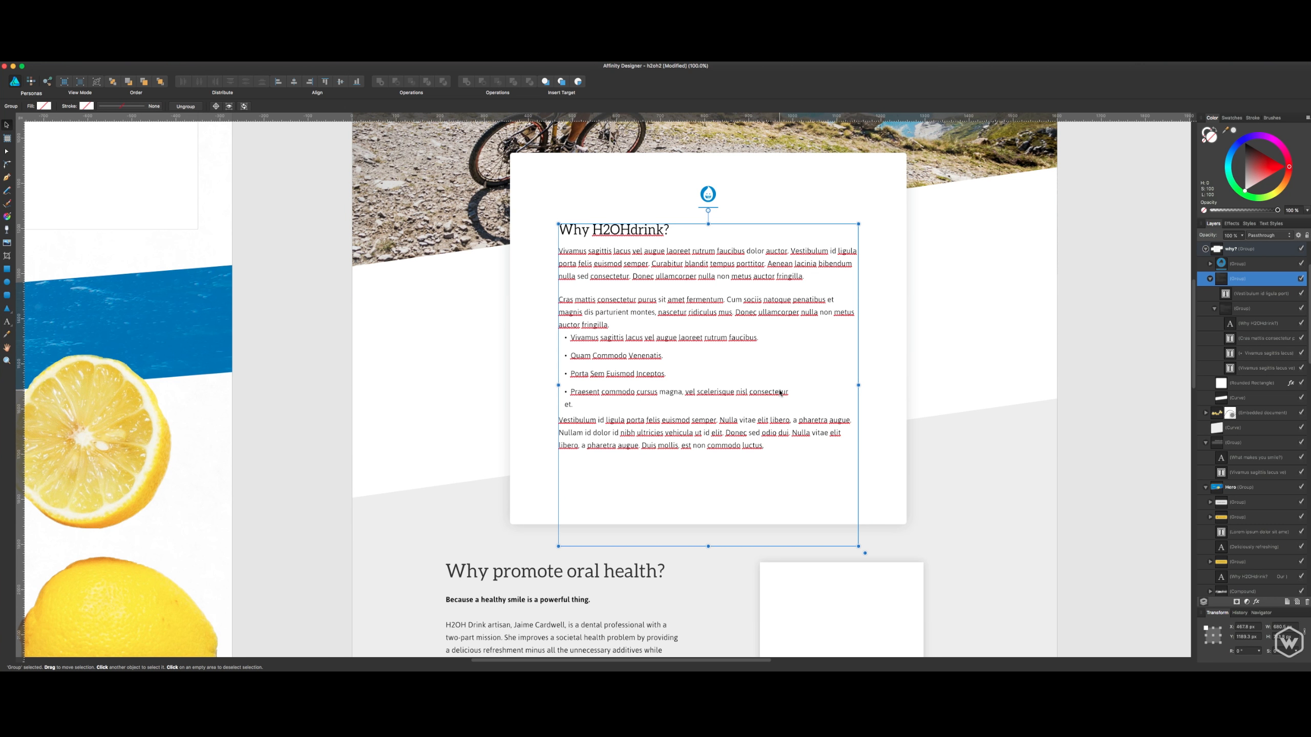
double_click(781, 393)
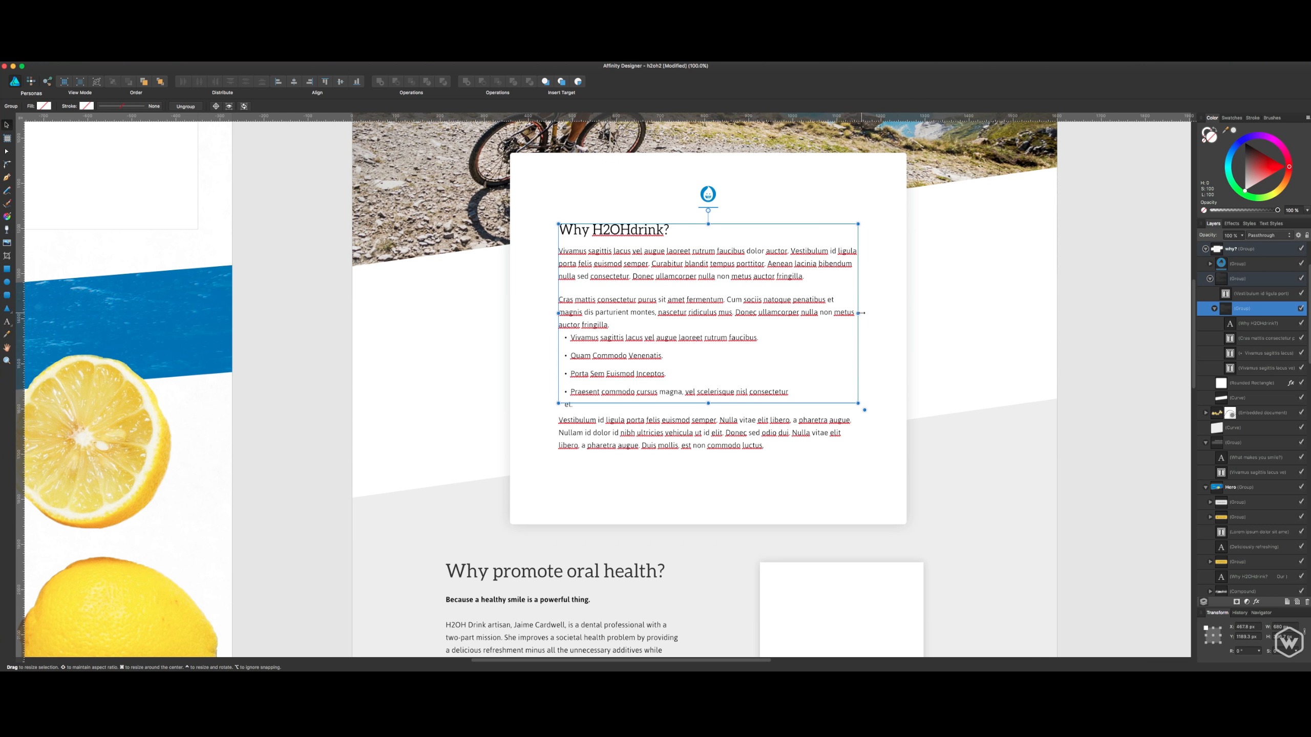
left_click_drag(860, 313, 862, 313)
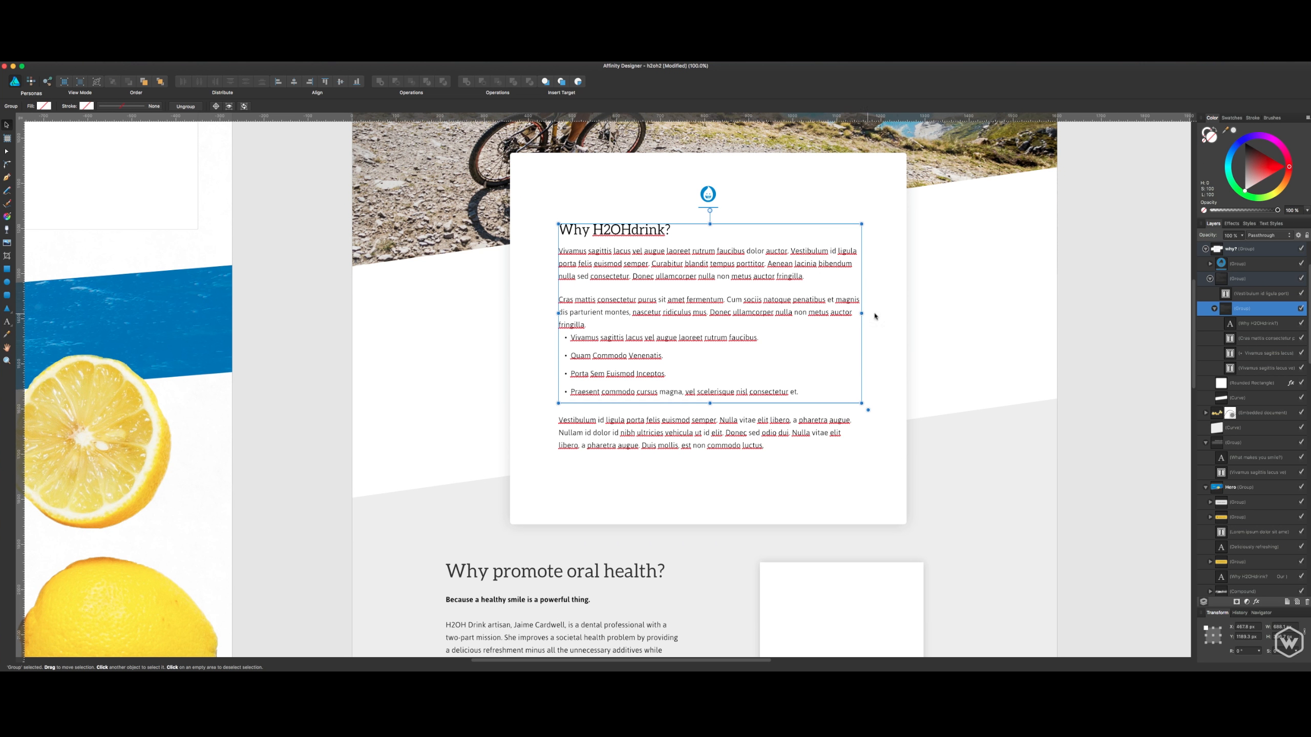
left_click(1056, 287)
- Examine the heading and body text of the "Why promote oral health?" section and the white rectangle beside them
scroll(1033, 349, "down", 10)
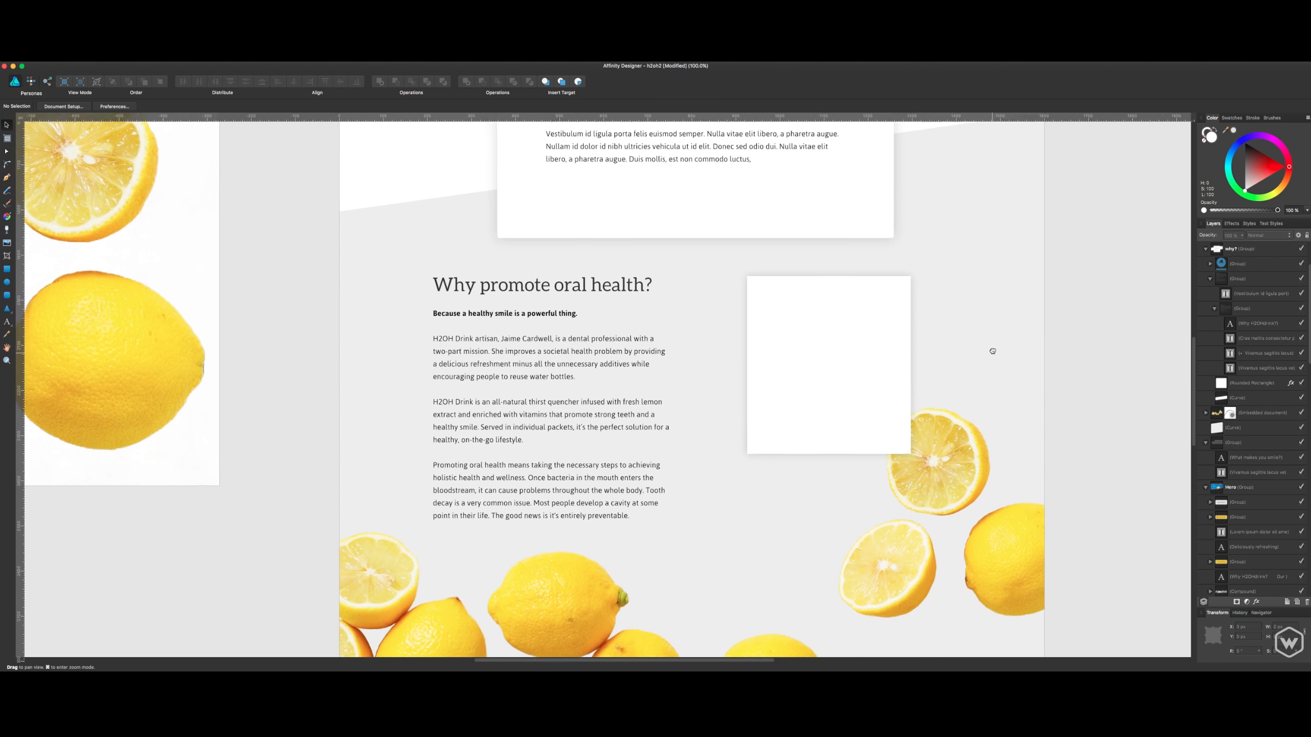
scroll(992, 351, "down", 1)
left_click(555, 336)
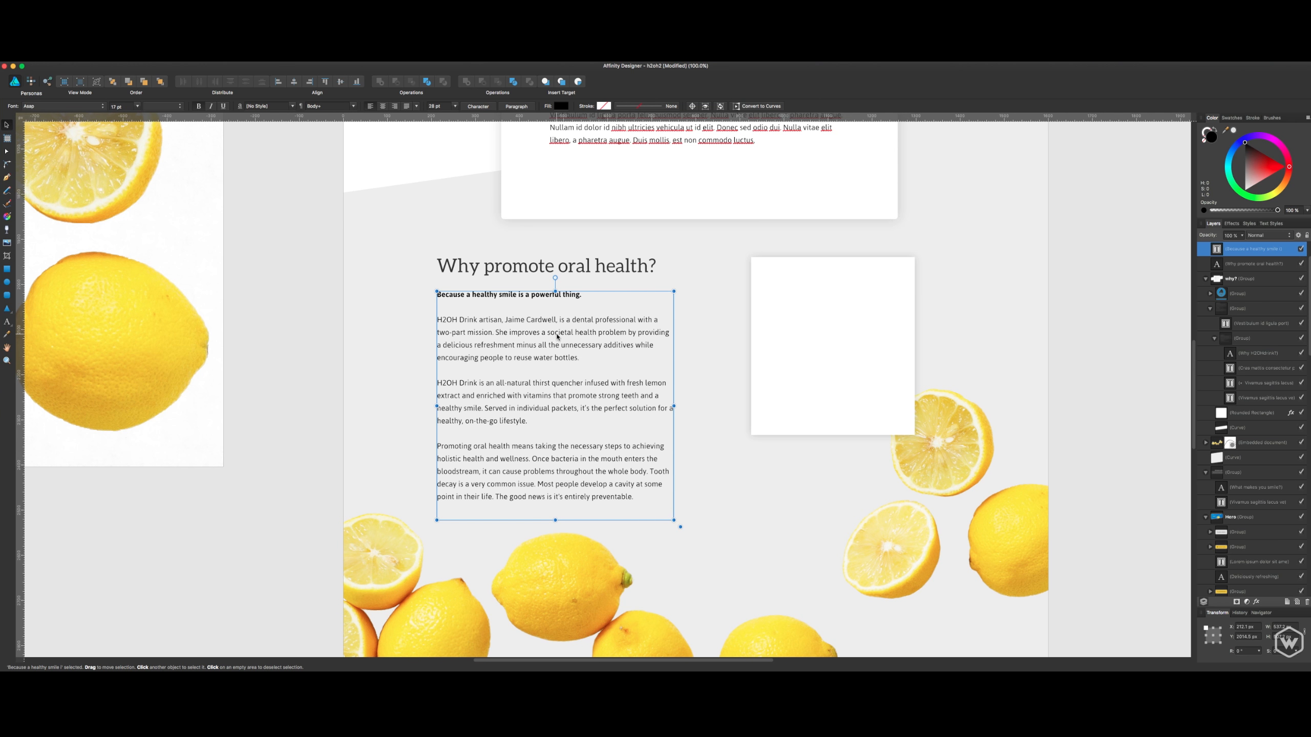
left_click(538, 266)
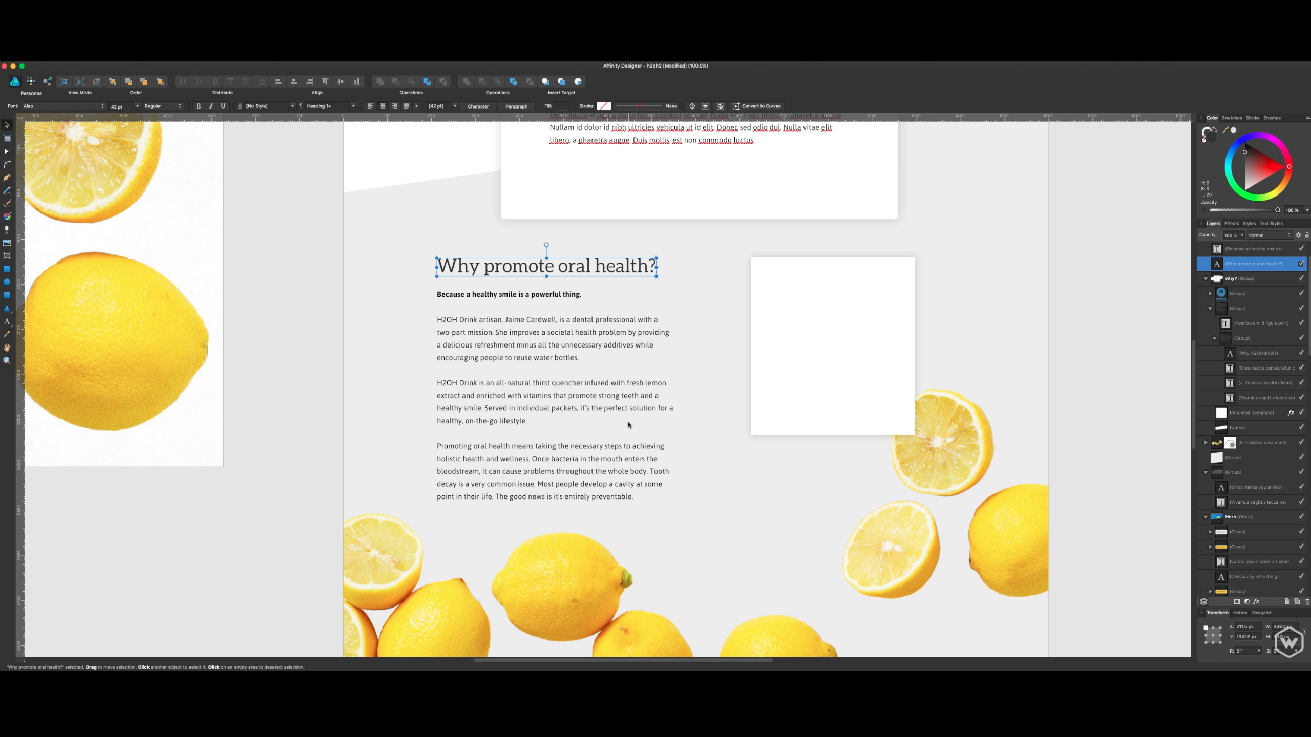
left_click(668, 421)
left_click_drag(741, 426, 722, 417)
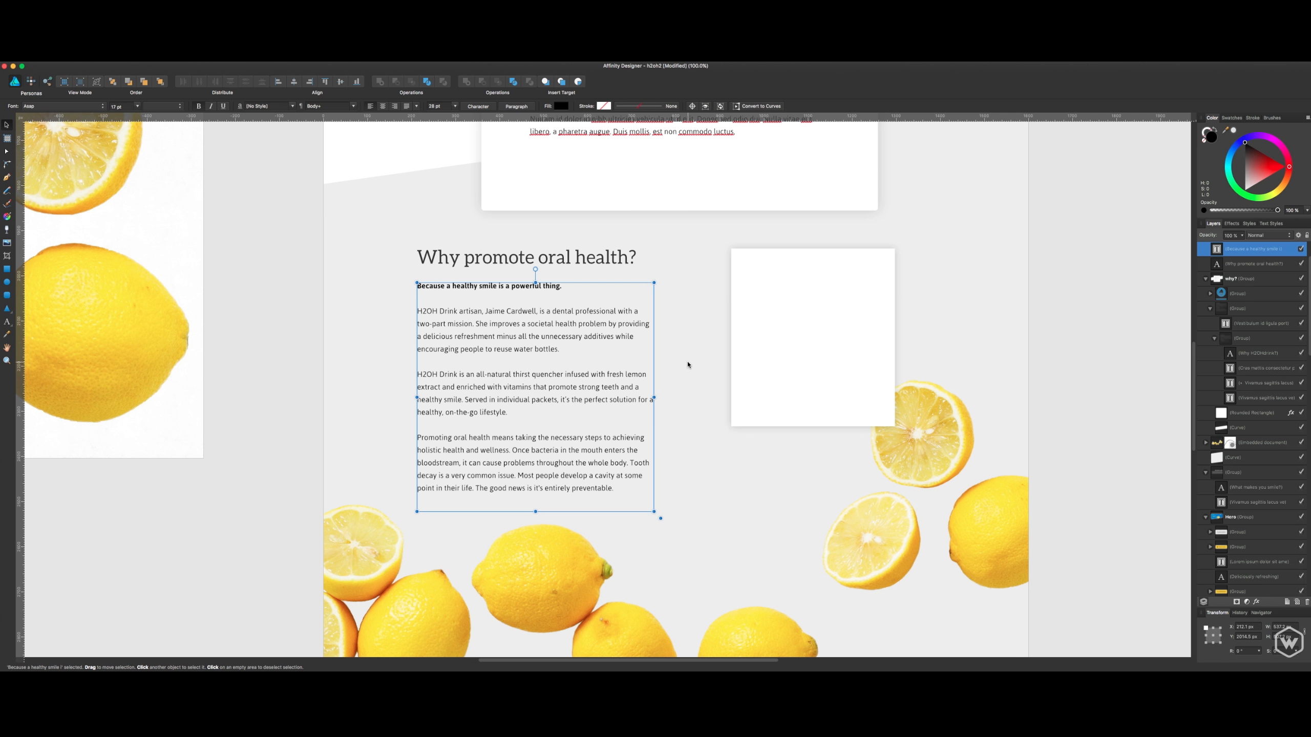
left_click(803, 357)
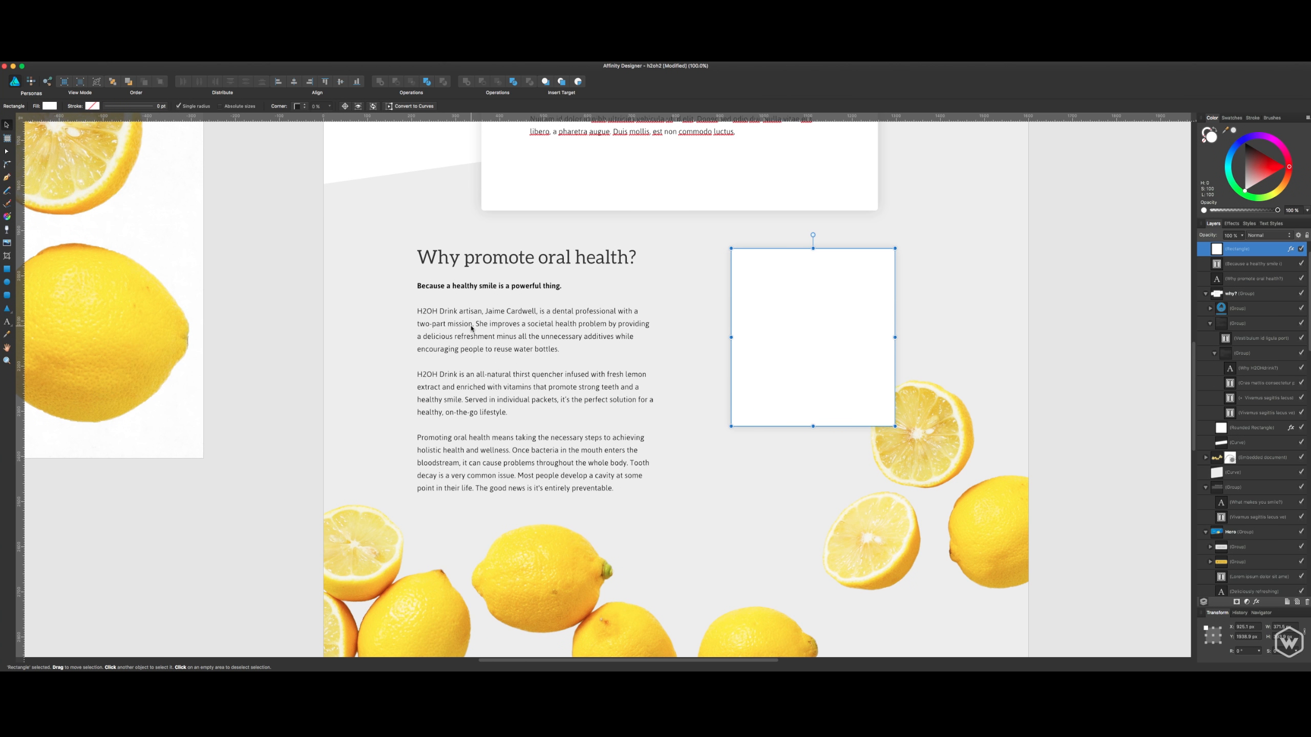
left_click(1067, 313)
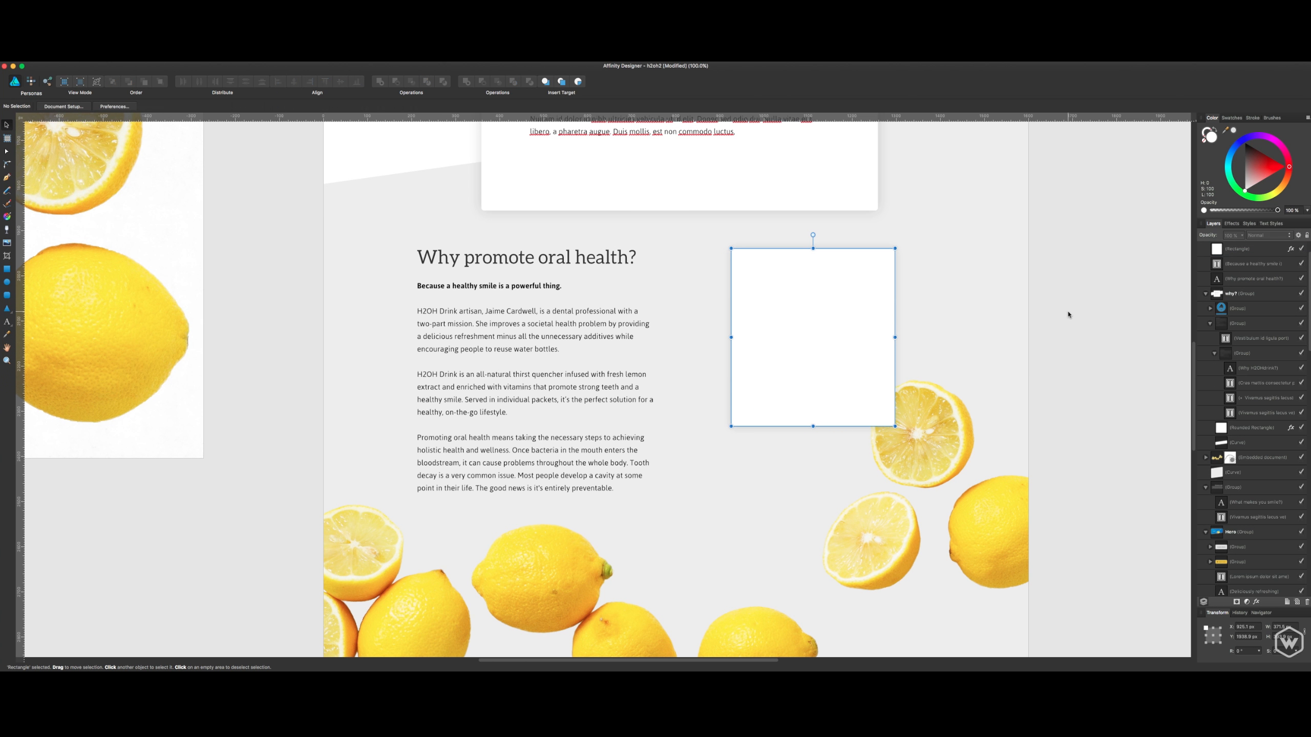
left_click(834, 364)
left_click(1034, 356)
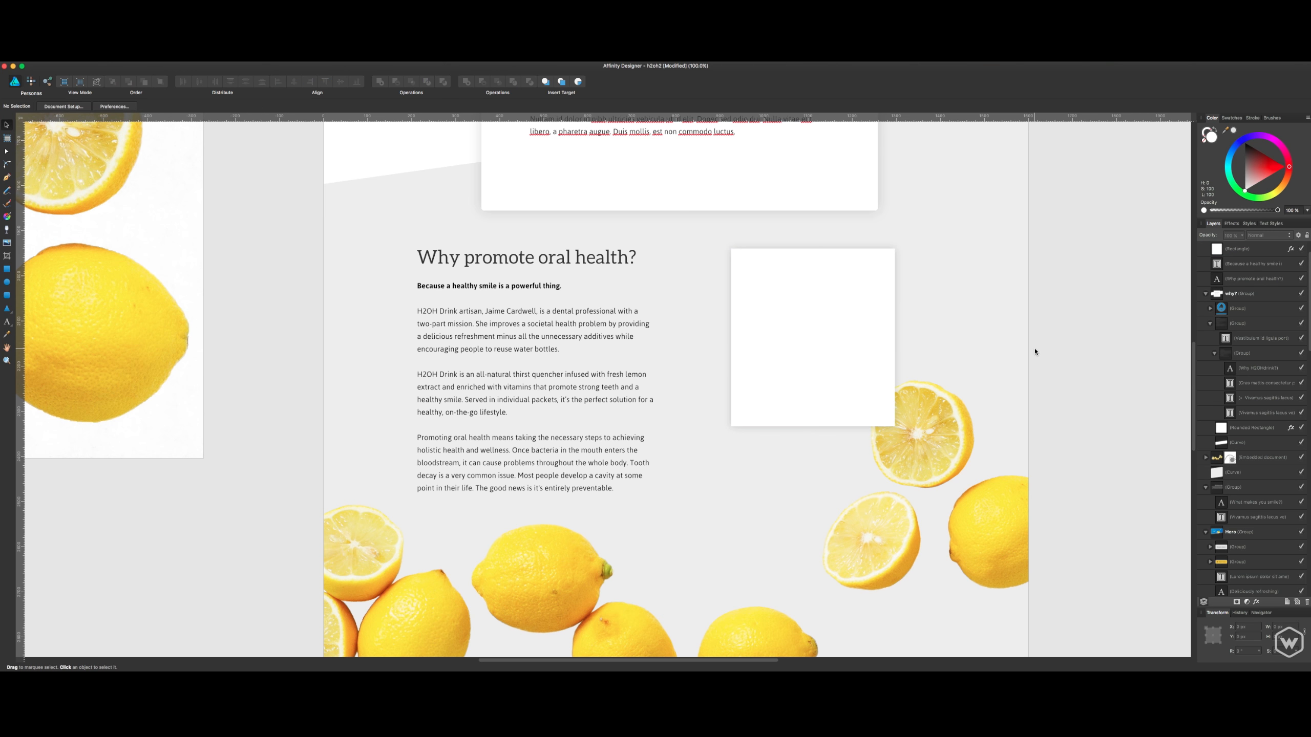
- Examine the scattered lemons, the slanted grey edge and the empty white area at the end of the Landing Page
left_click_drag(1009, 425, 1003, 392)
left_click_drag(998, 444, 987, 381)
left_click_drag(973, 327, 975, 346)
left_click_drag(1023, 459, 1013, 302)
left_click_drag(999, 429, 1018, 258)
left_click_drag(1019, 340, 980, 483)
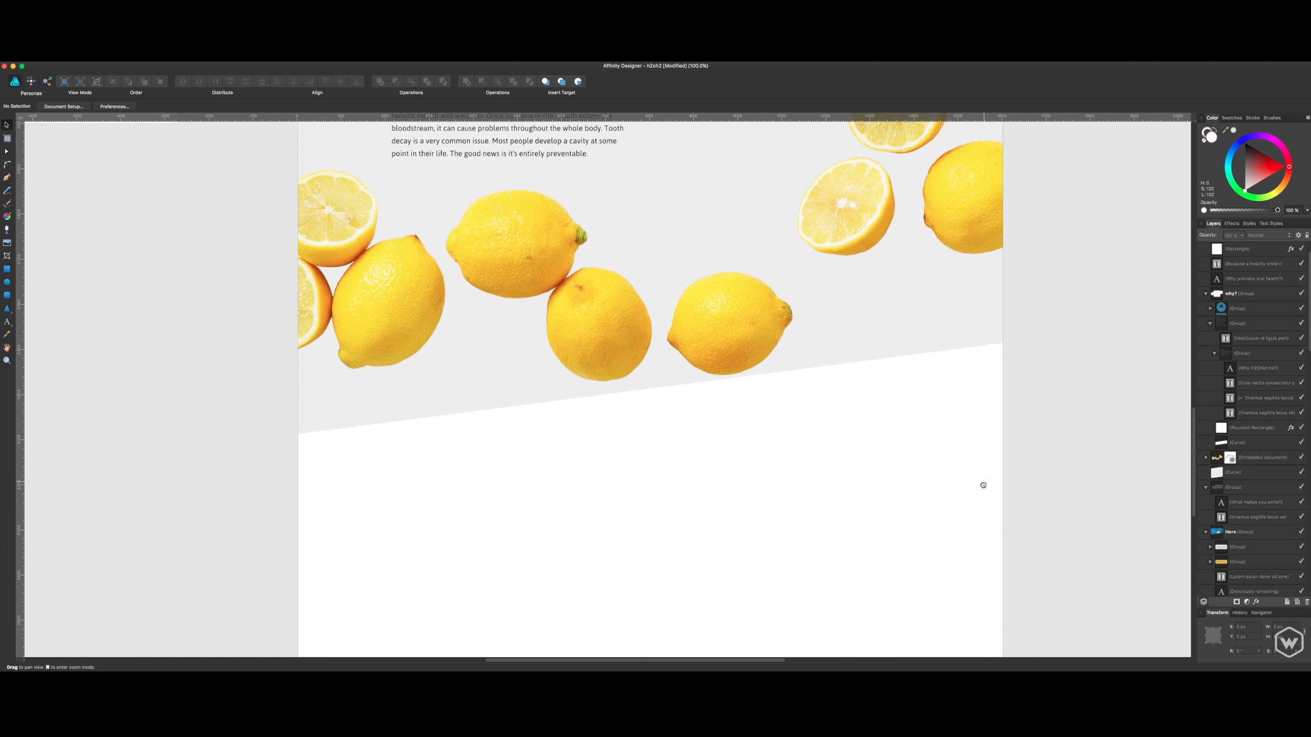
left_click_drag(976, 400, 980, 501)
- View the Landing Page beside the blank Landing Page 2 at 50%, and return to its hero section at 100%
key("super+minus")
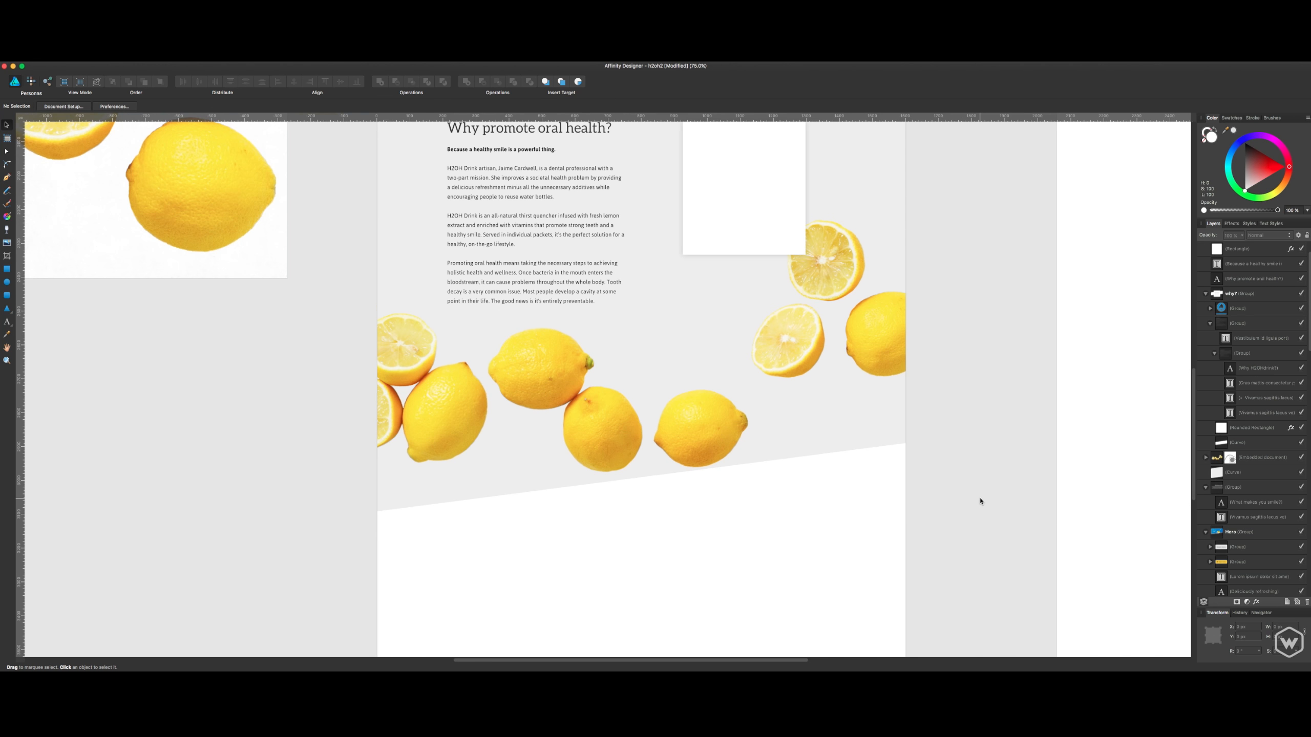
key("super+minus")
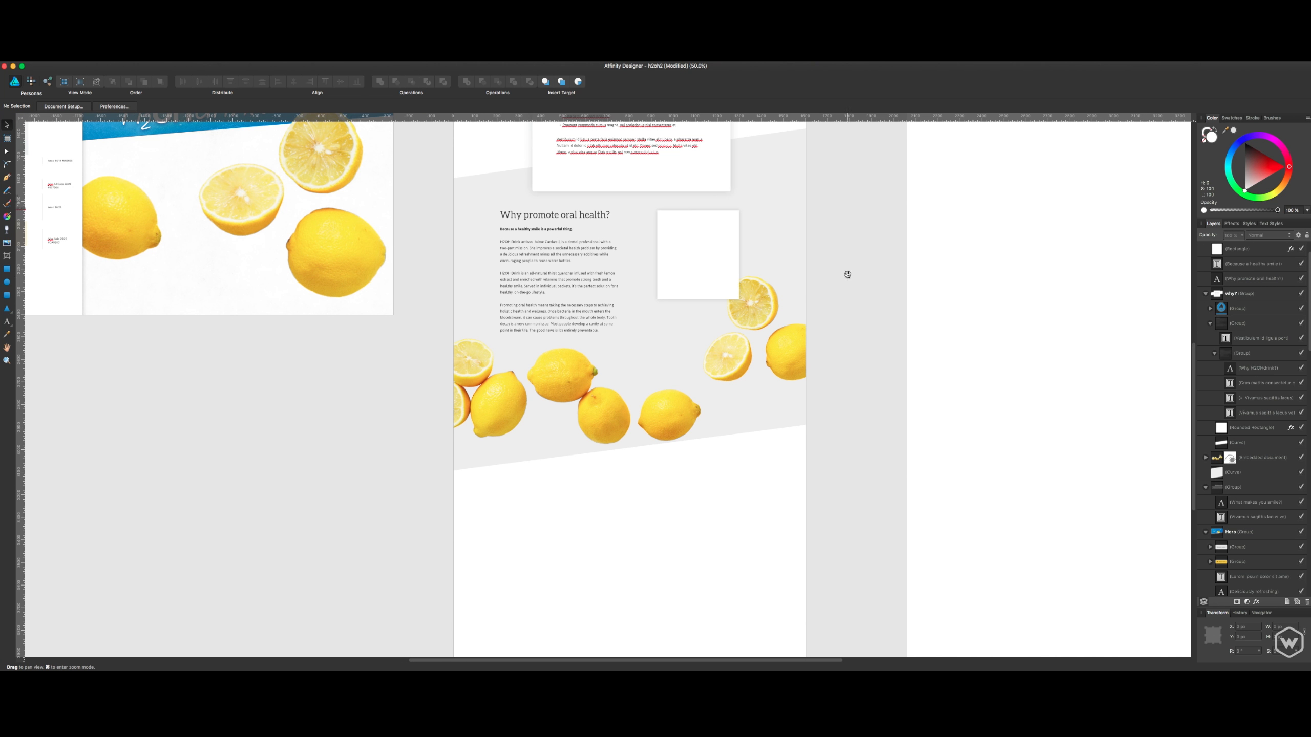
left_click_drag(846, 272, 813, 383)
left_click_drag(834, 240, 785, 474)
left_click_drag(790, 272, 806, 457)
left_click_drag(826, 372, 782, 377)
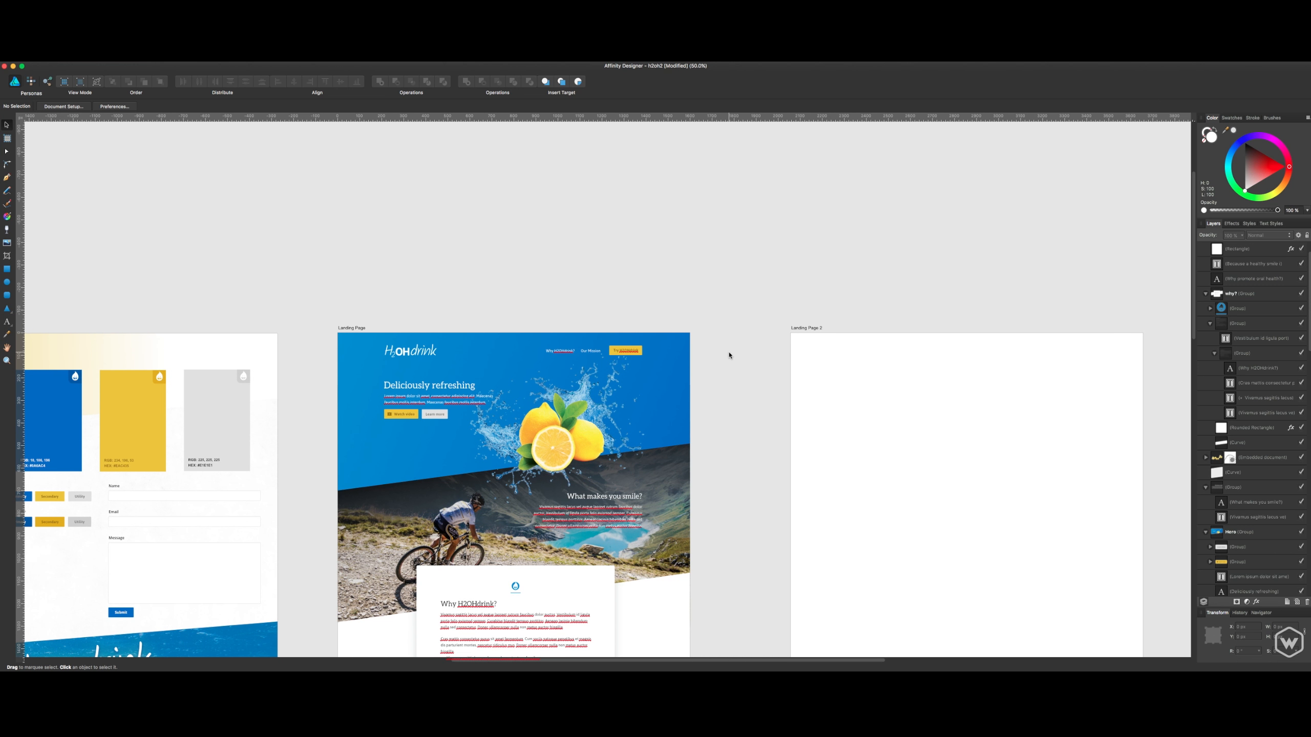
key("super+1")
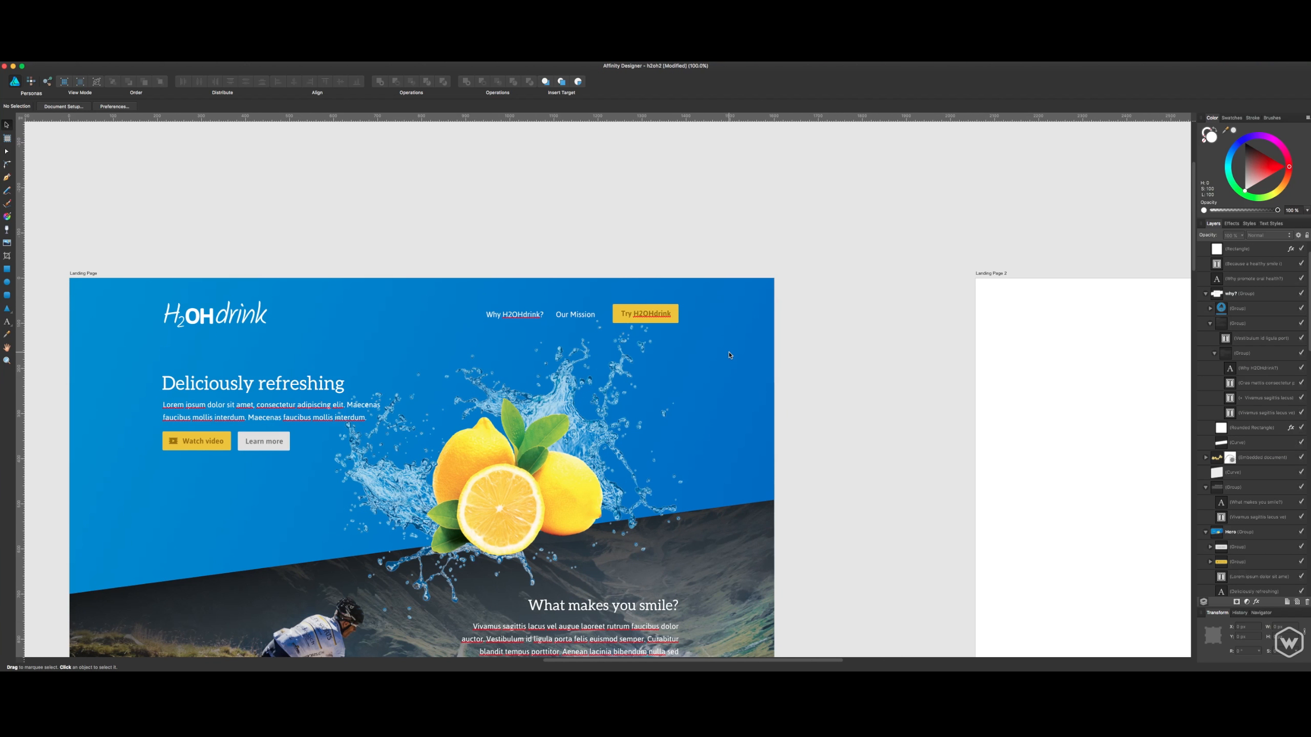
left_click_drag(264, 218, 341, 193)
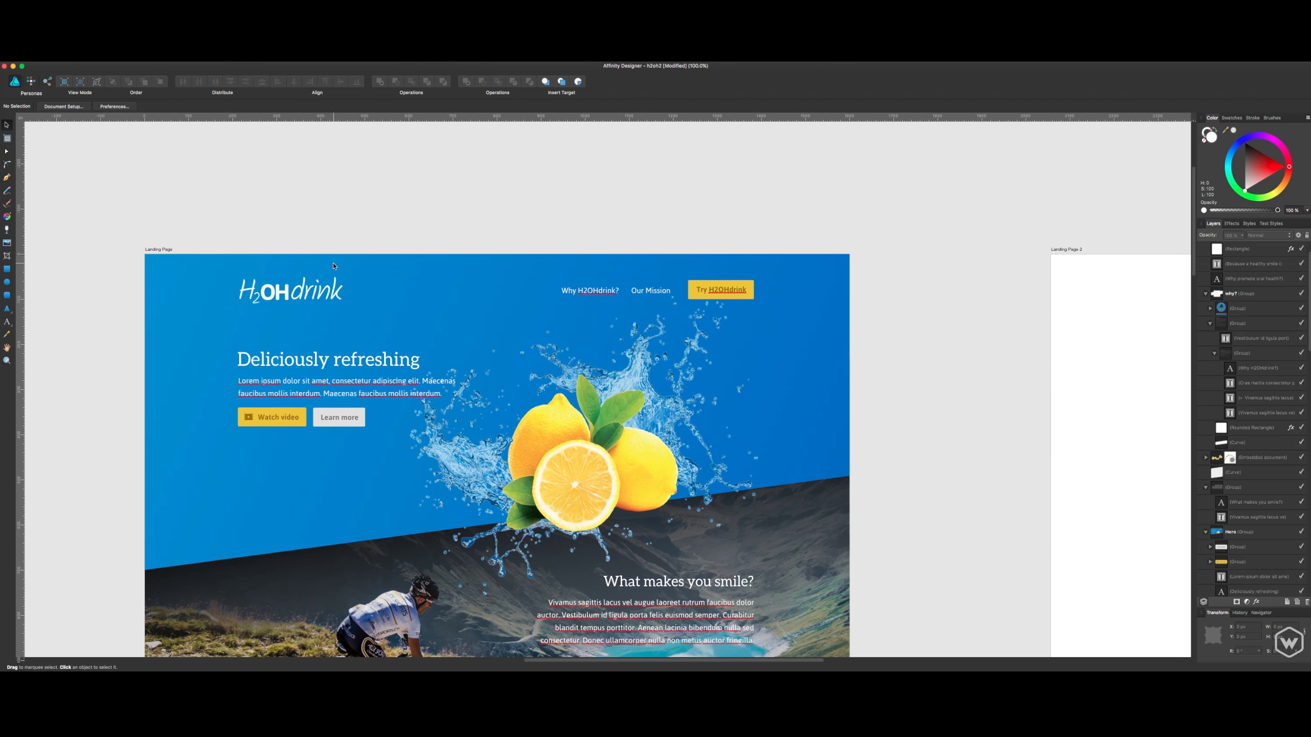
- Copy the Hero group from the Landing Page and paste it into the blank Landing Page 2 artboard
left_click(319, 294)
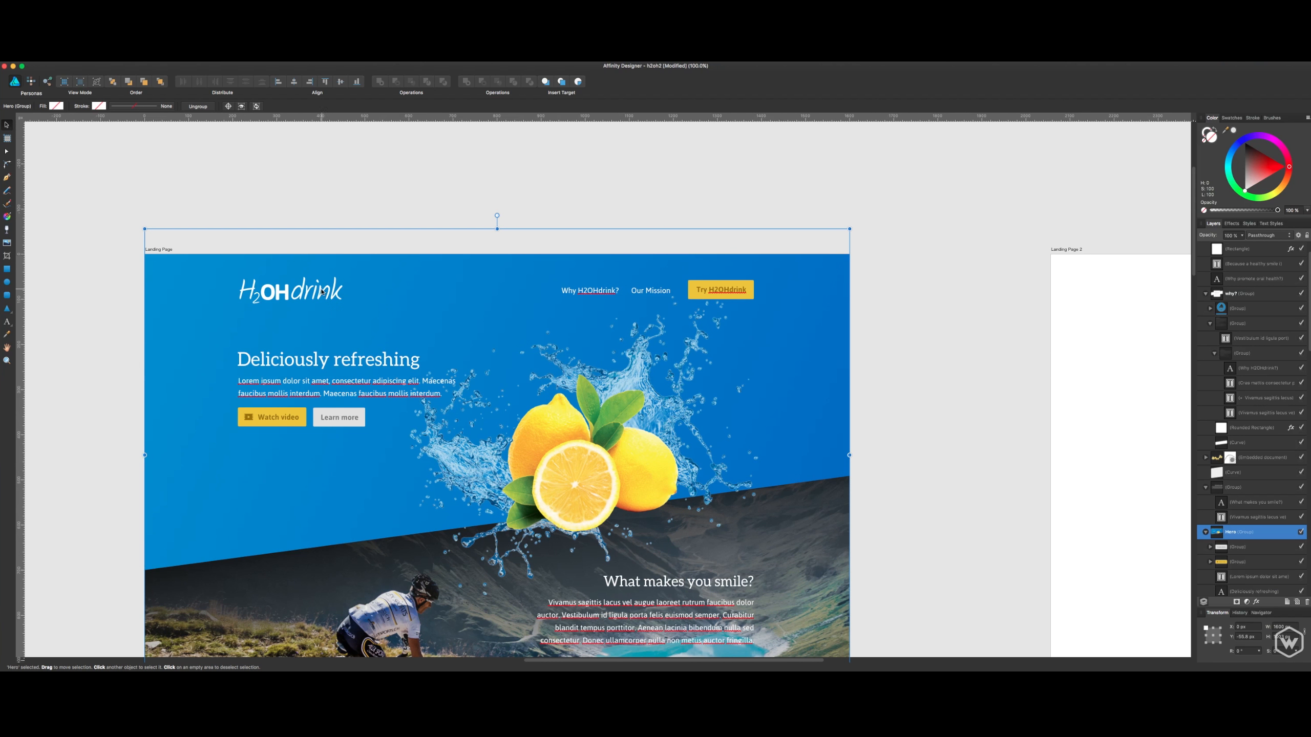
left_click(348, 211)
left_click(328, 292)
left_click(936, 224)
left_click(840, 318)
left_click_drag(916, 302, 275, 323)
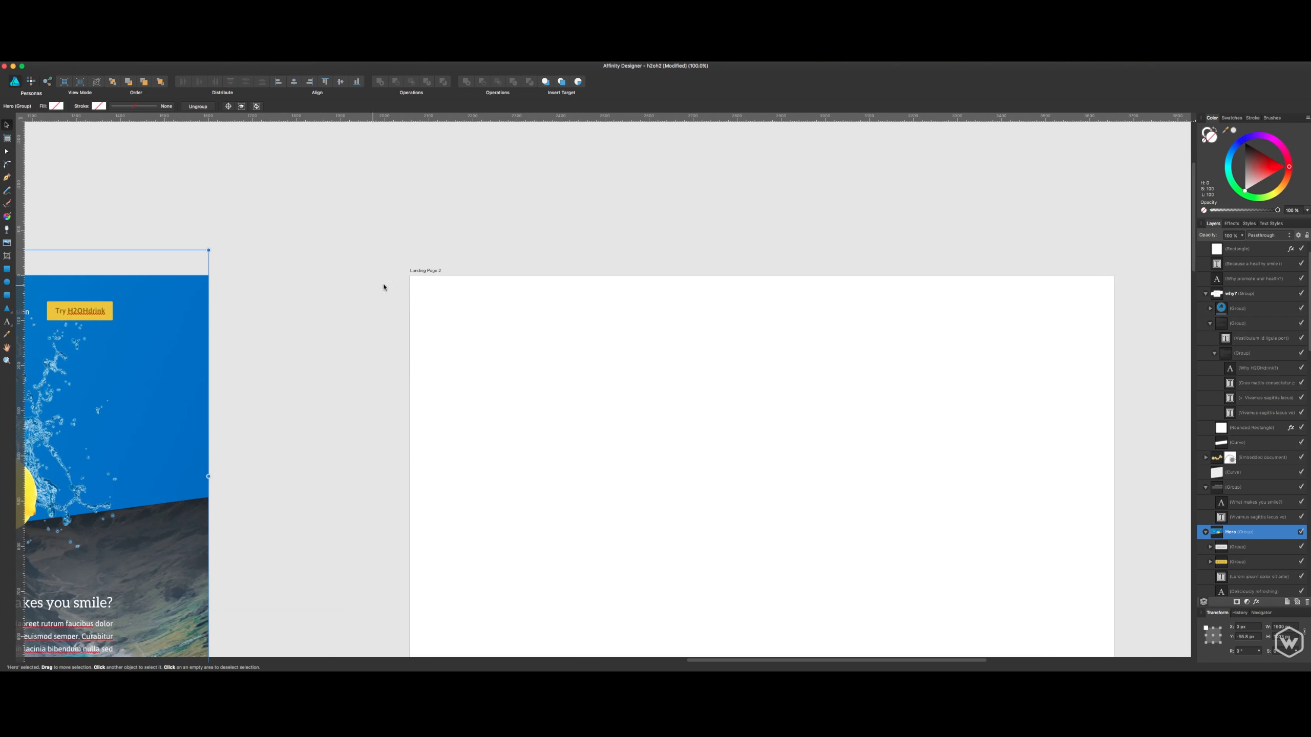
left_click(418, 274)
key("super+v")
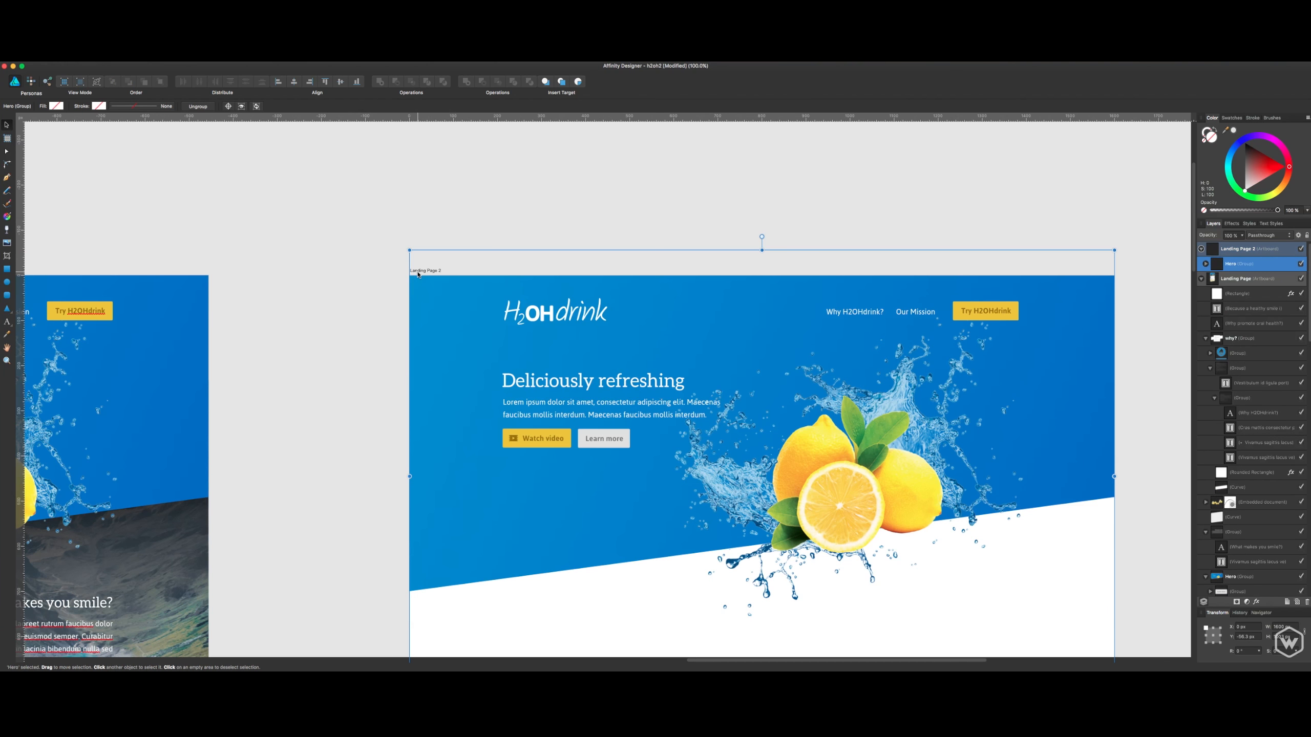
left_click(309, 366)
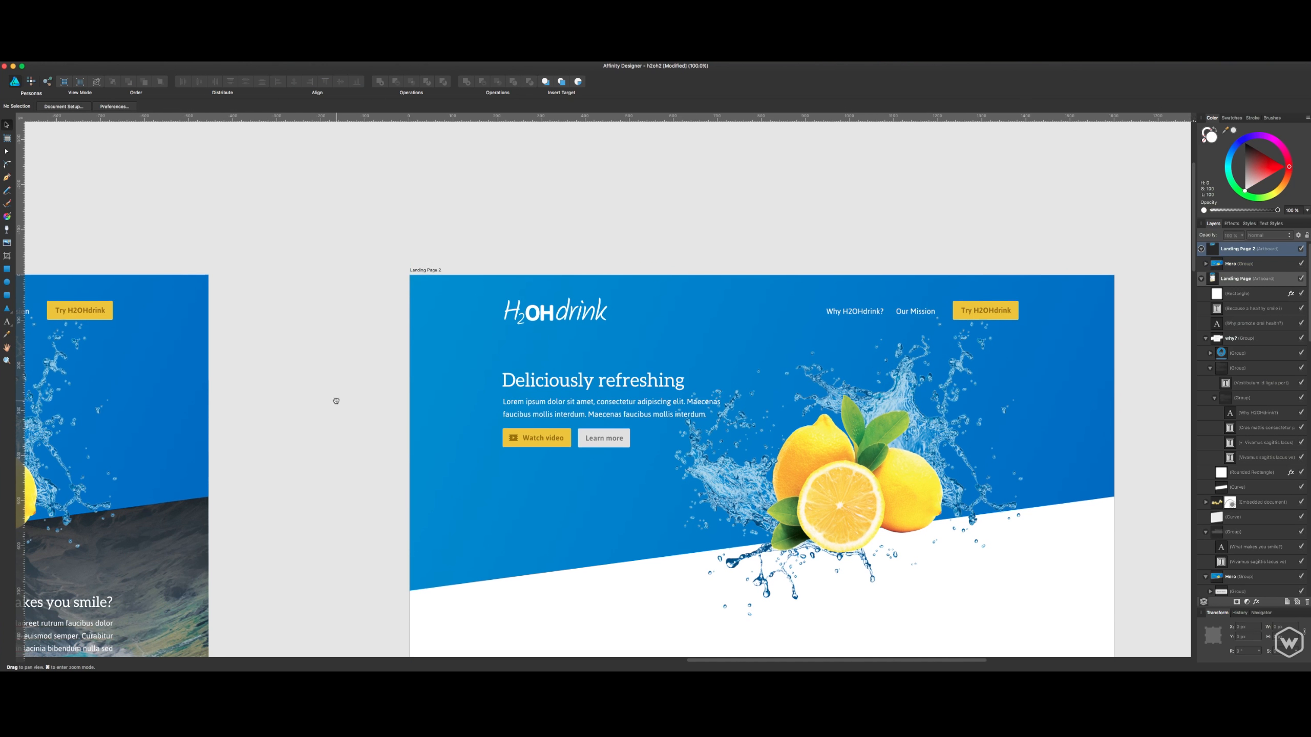
- Examine the logo, navigation links and Try H2OHdrink button of the pasted Hero group on Landing Page 2
scroll(333, 402, "right", 1)
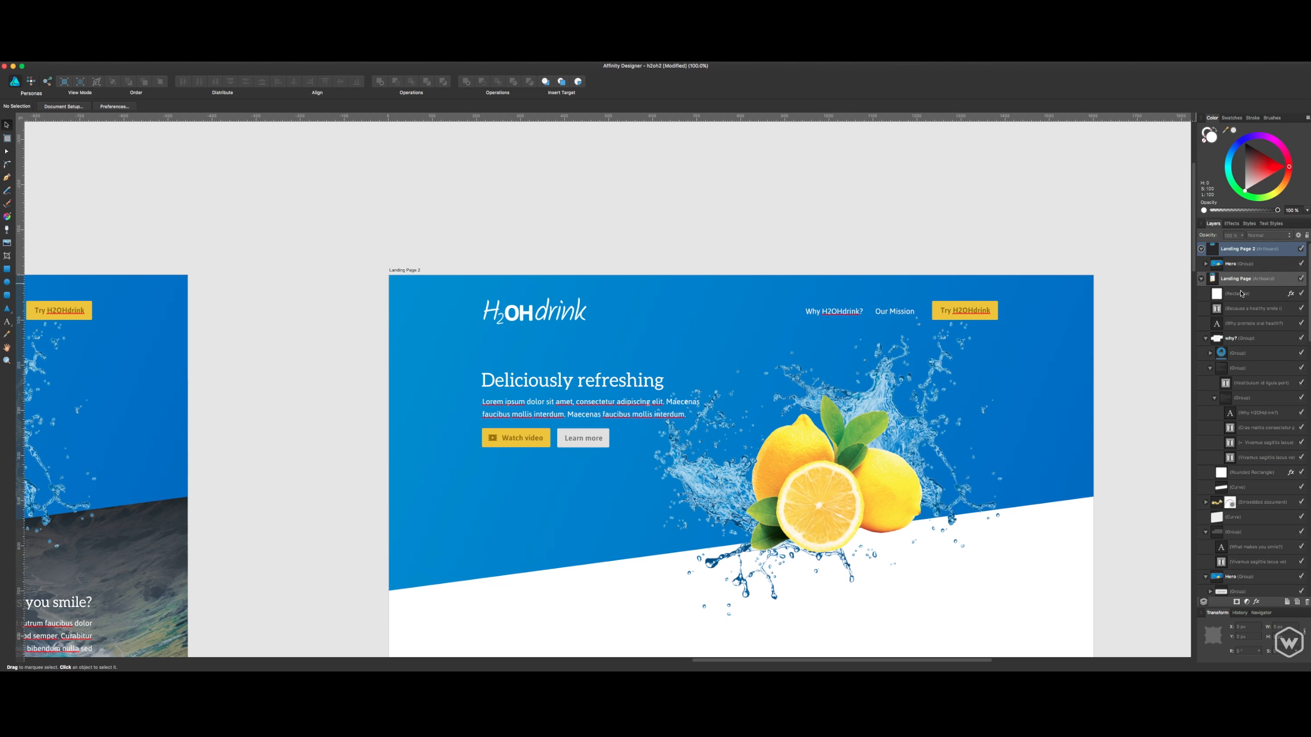
left_click(1201, 279)
left_click_drag(1056, 271, 1028, 254)
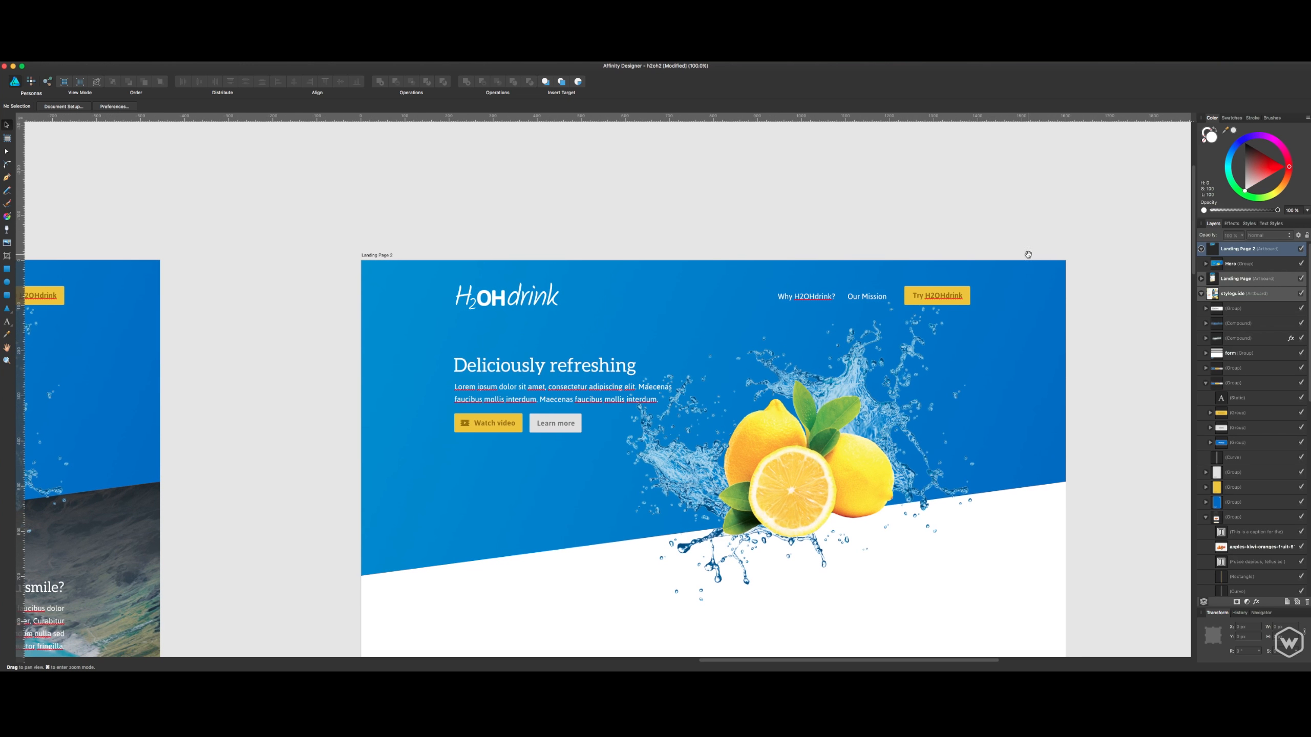
left_click_drag(894, 304, 1038, 304)
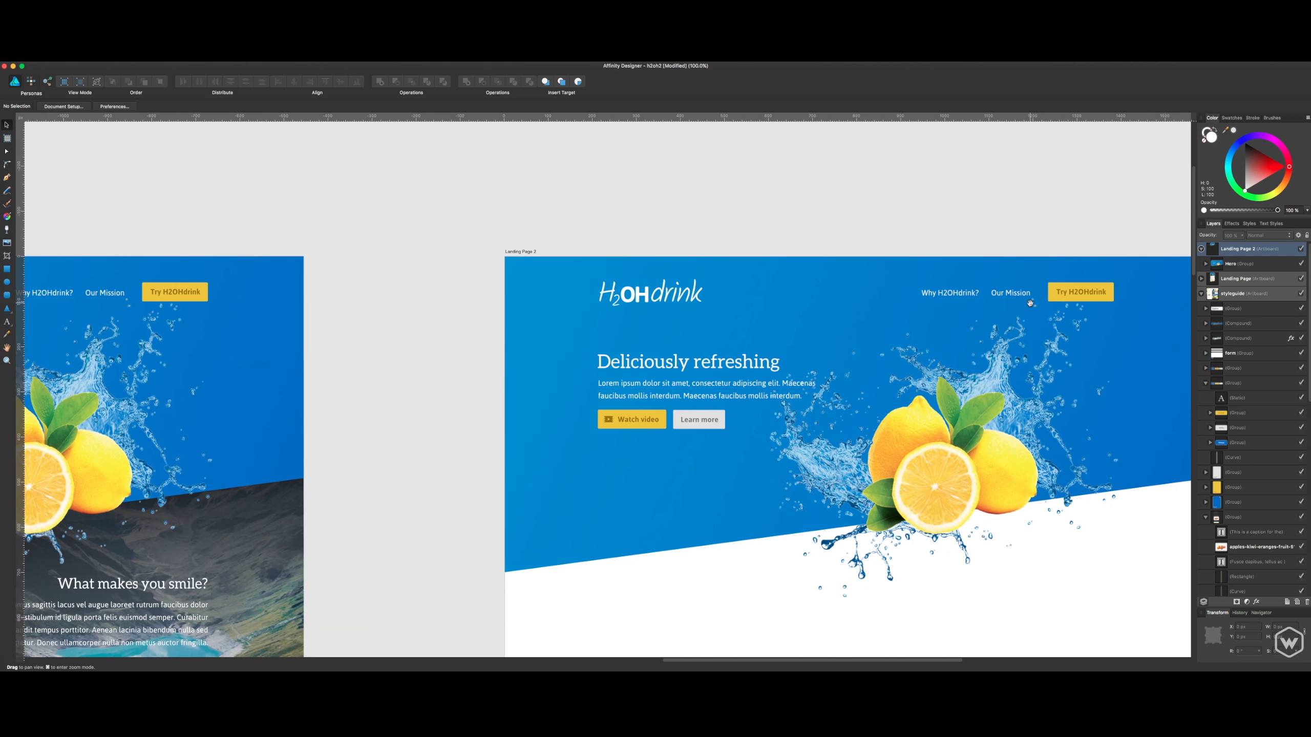
left_click(1080, 293)
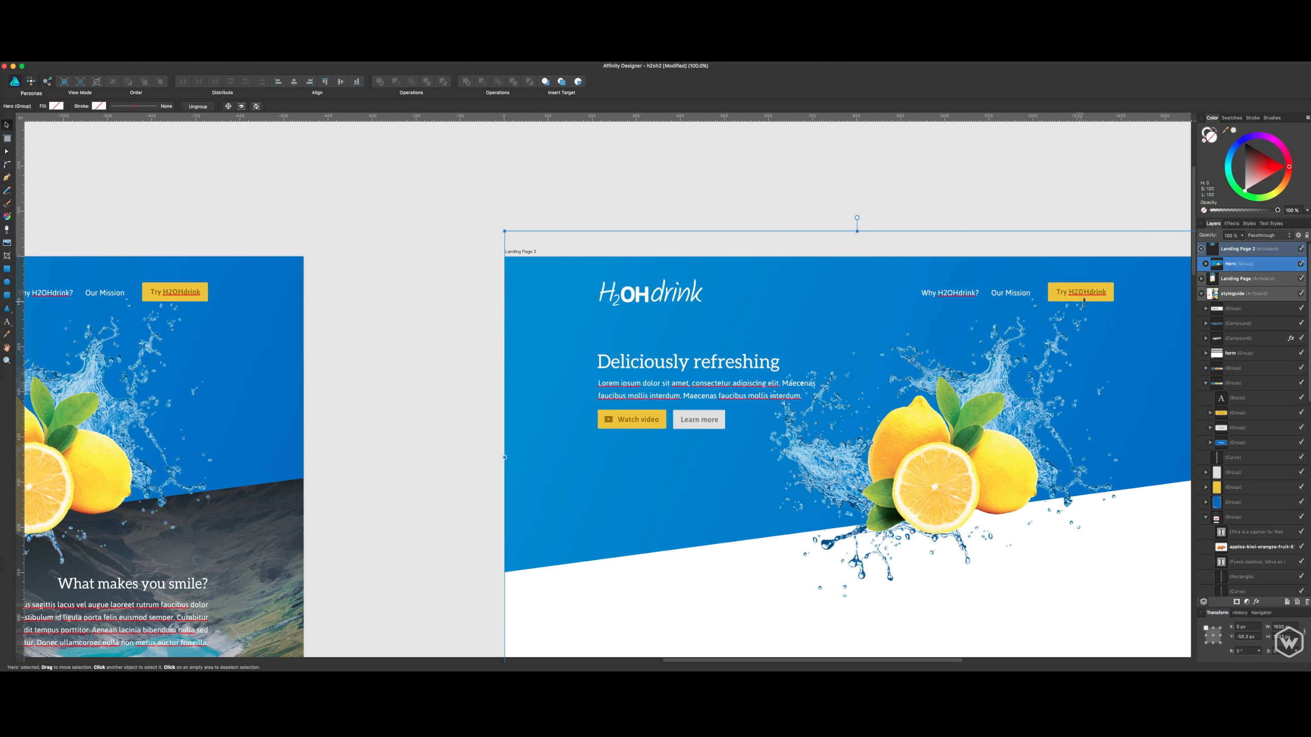
left_click(1091, 218)
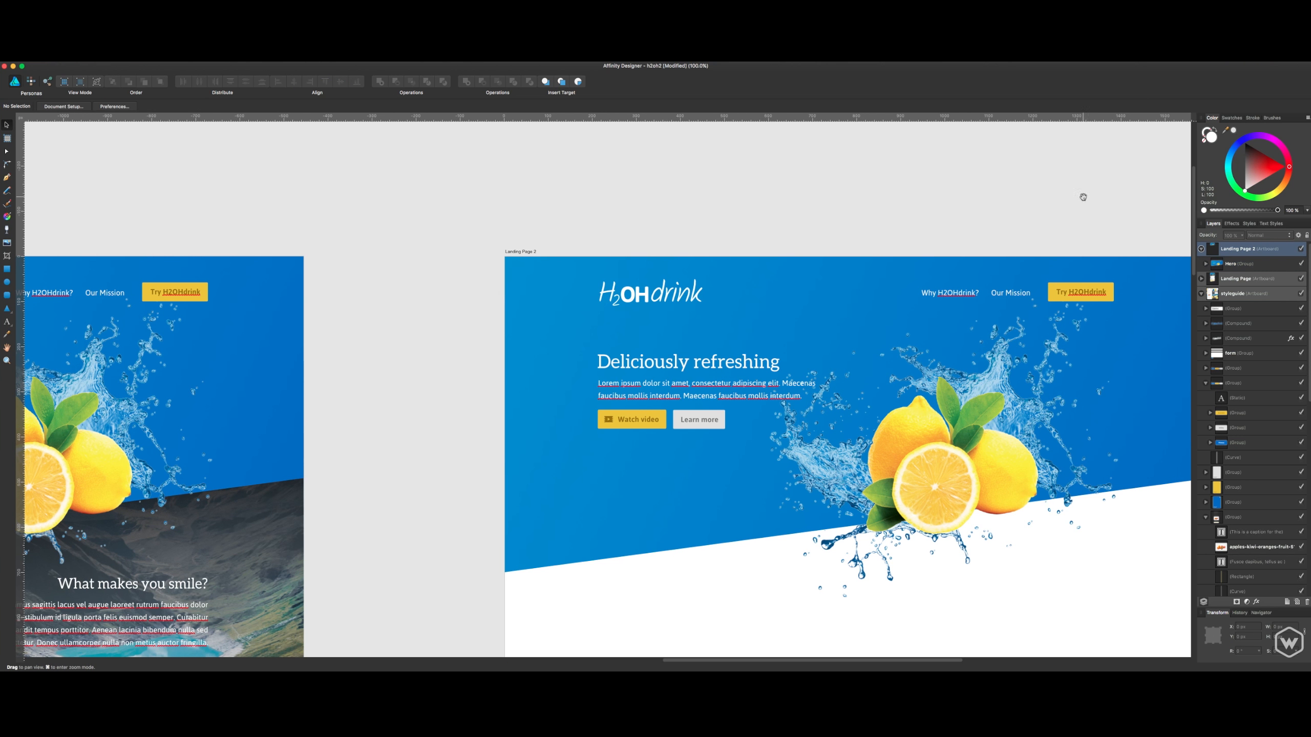
scroll(1063, 233, "right", 2)
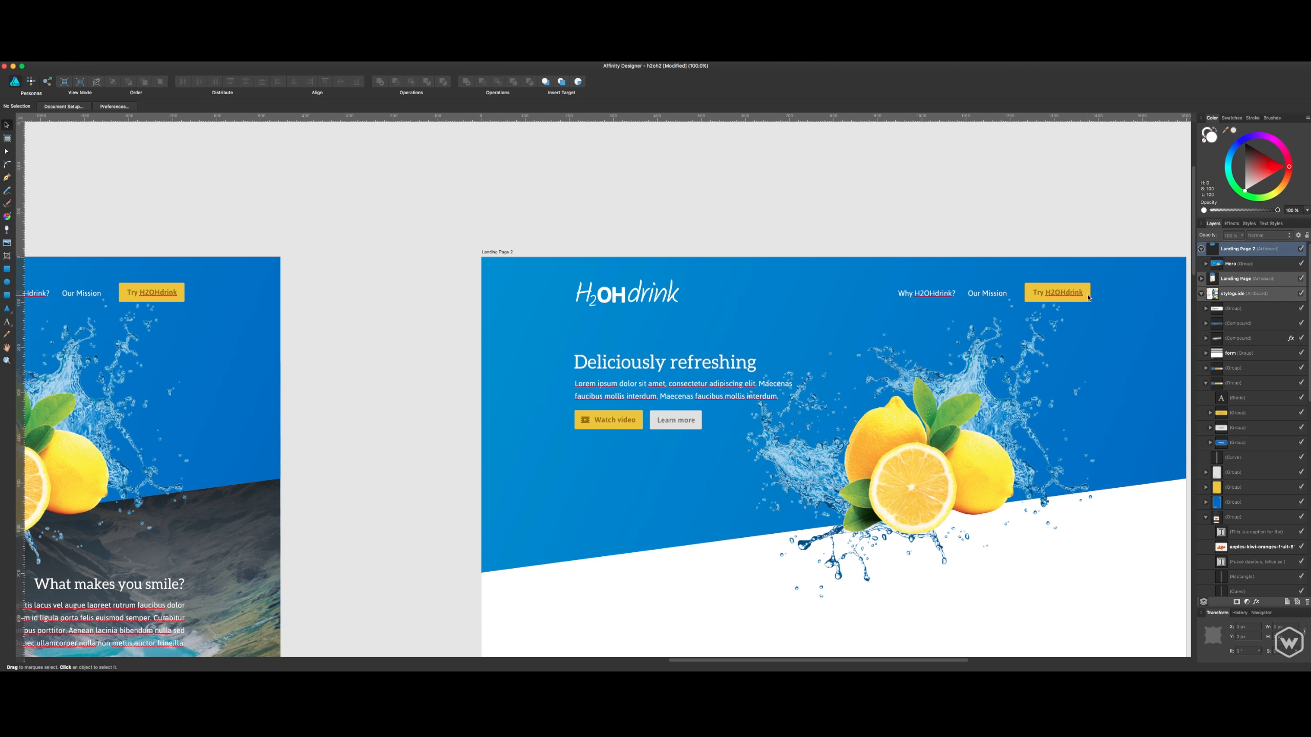
left_click(996, 298)
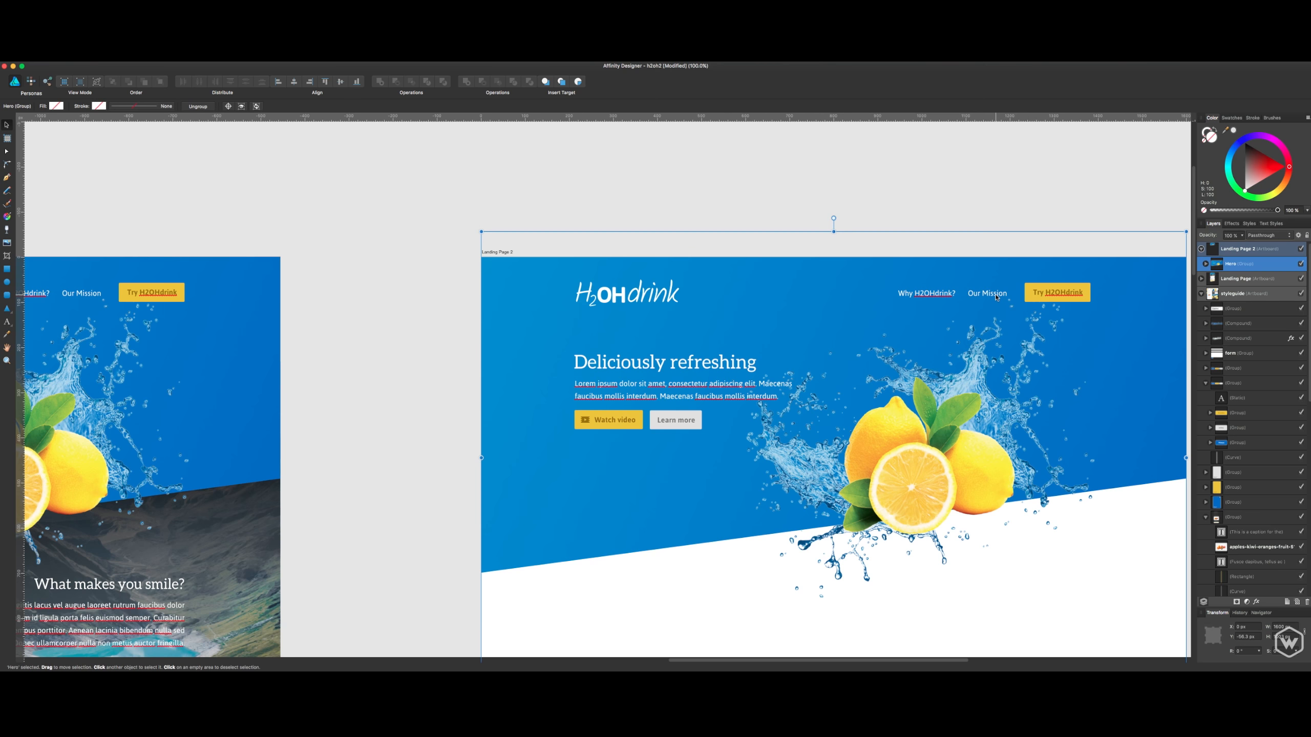
left_click(864, 184)
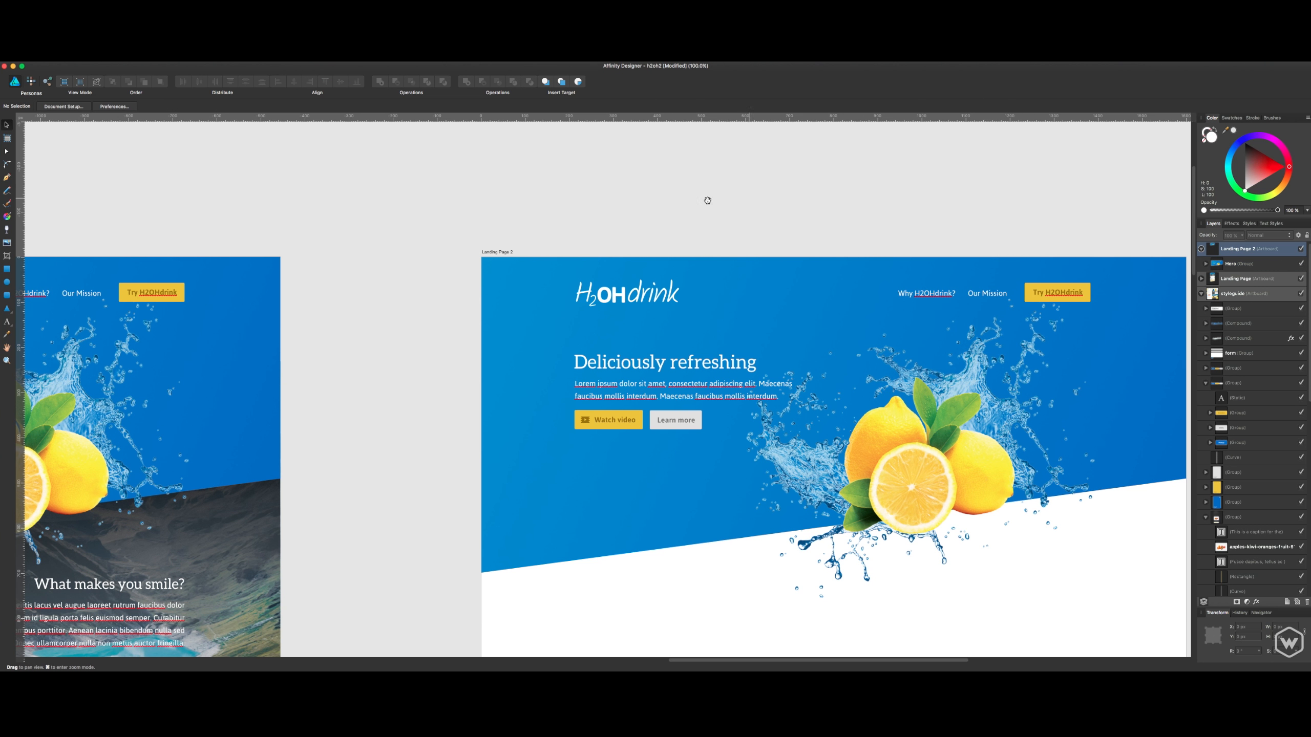
left_click_drag(622, 202, 725, 208)
left_click_drag(846, 223, 764, 208)
scroll(851, 295, "right", 3)
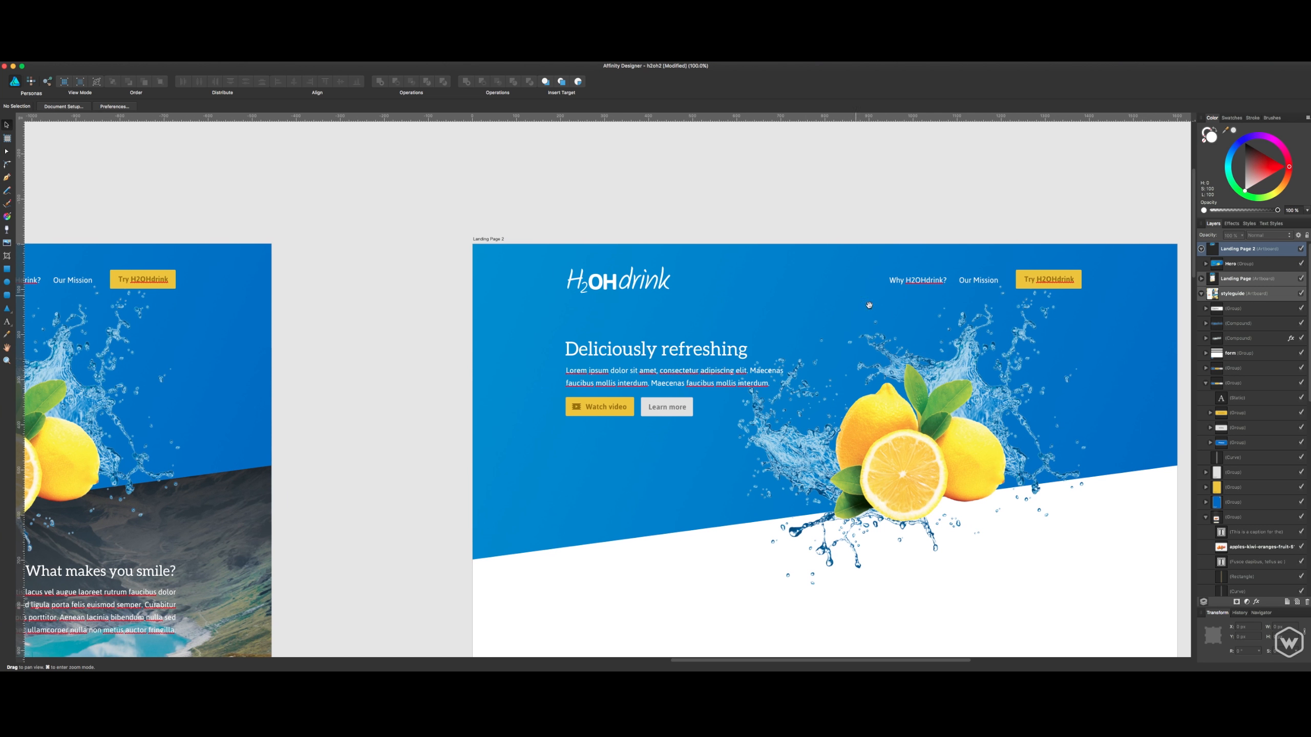
- Compare the empty area under the hero on Landing Page 2 with the mountain biking section and card of the Landing Page
scroll(942, 380, "down", 4)
scroll(924, 439, "down", 3)
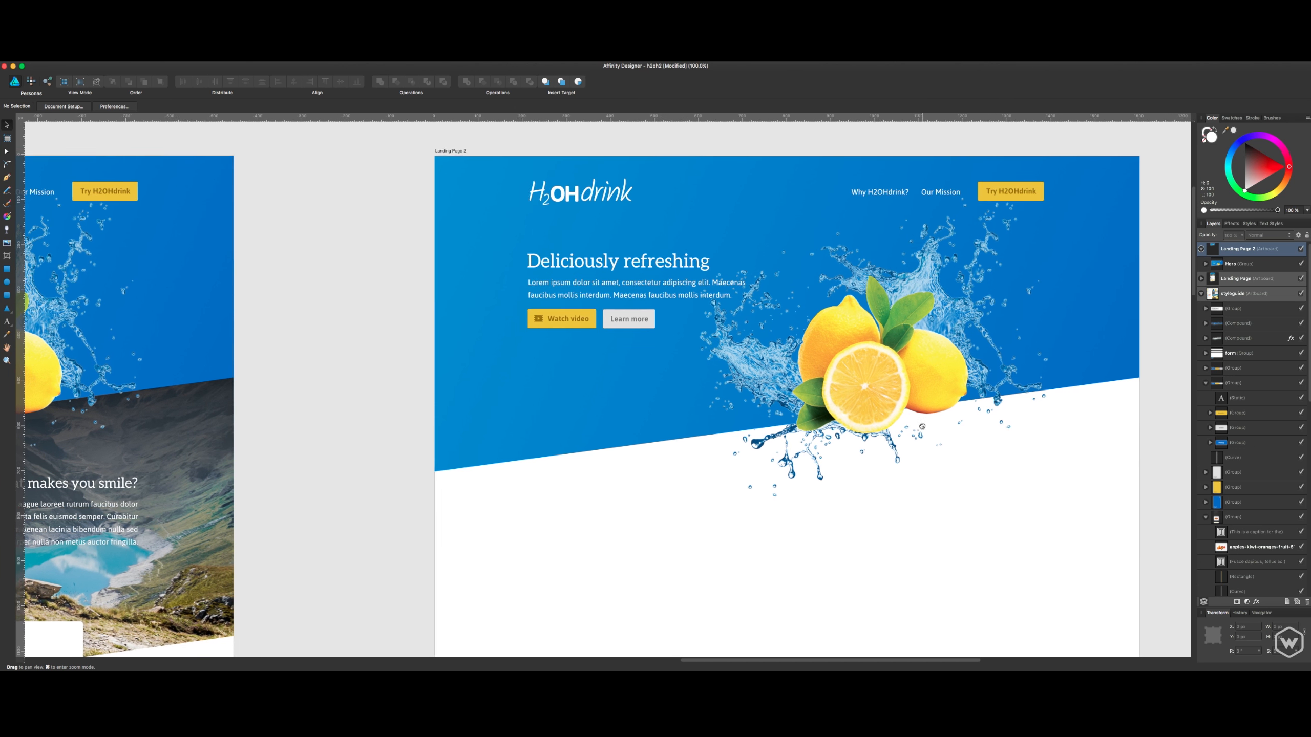
scroll(676, 472, "left", 15)
scroll(676, 472, "down", 6)
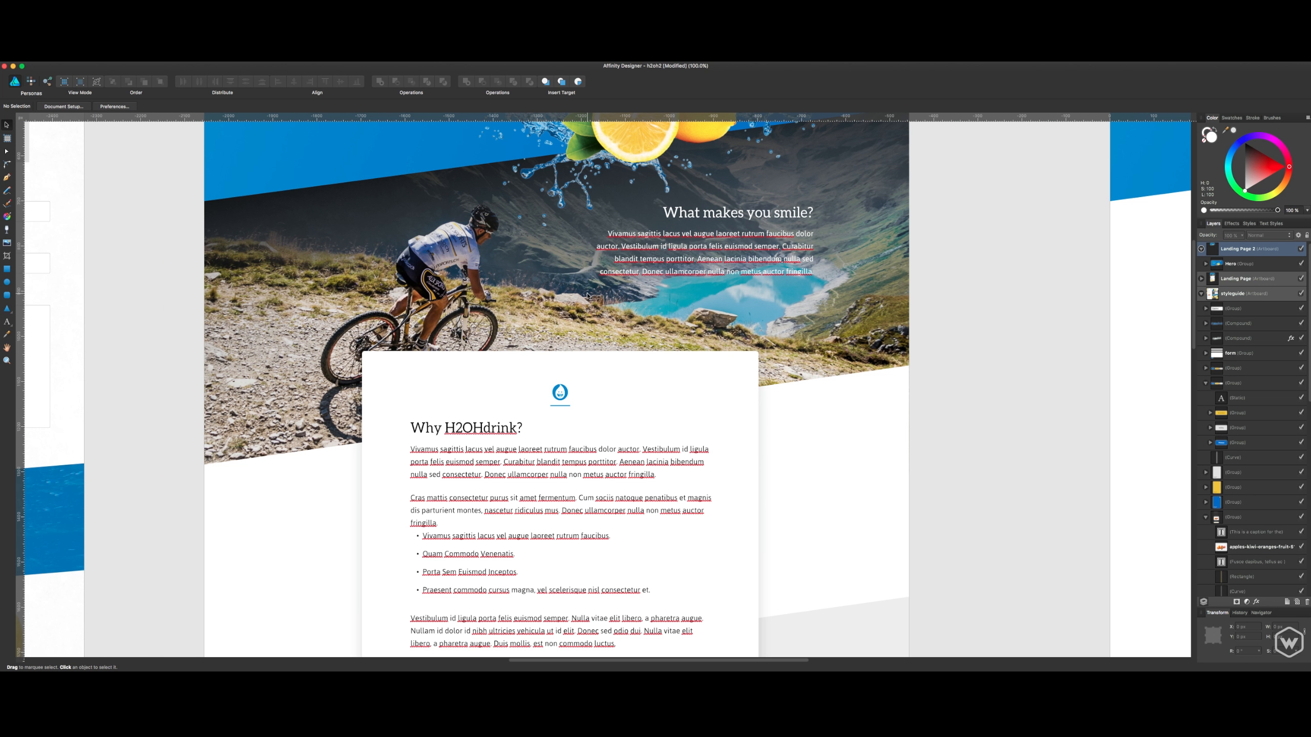
left_click_drag(978, 269, 635, 432)
left_click_drag(875, 390, 506, 350)
left_click_drag(342, 368, 264, 278)
left_click(463, 362)
left_click(698, 432)
left_click_drag(427, 290, 526, 348)
left_click_drag(998, 236, 989, 430)
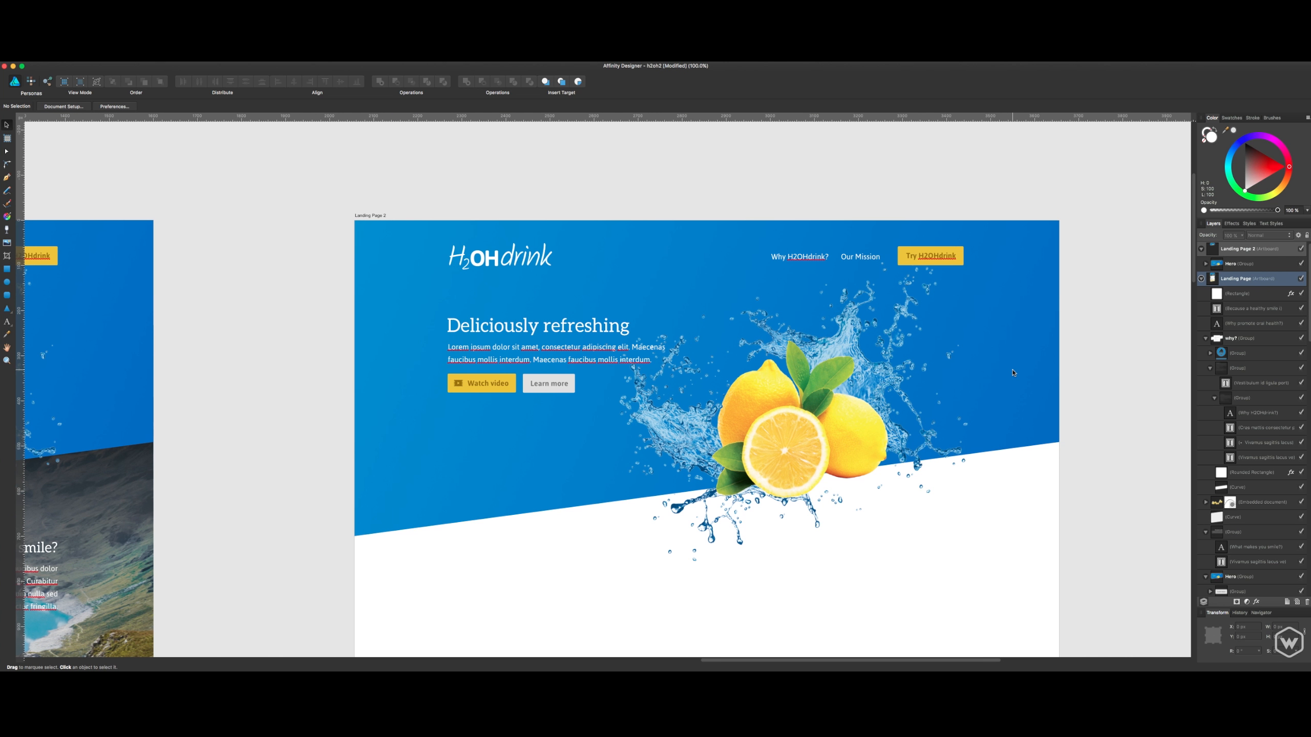
- Switch to Finder and preview the _Packaged Art images from the basketball portrait down to Mountain-Biking-HD-Wallpaper.jpg
key("space")
left_click_drag(1054, 373, 1038, 253)
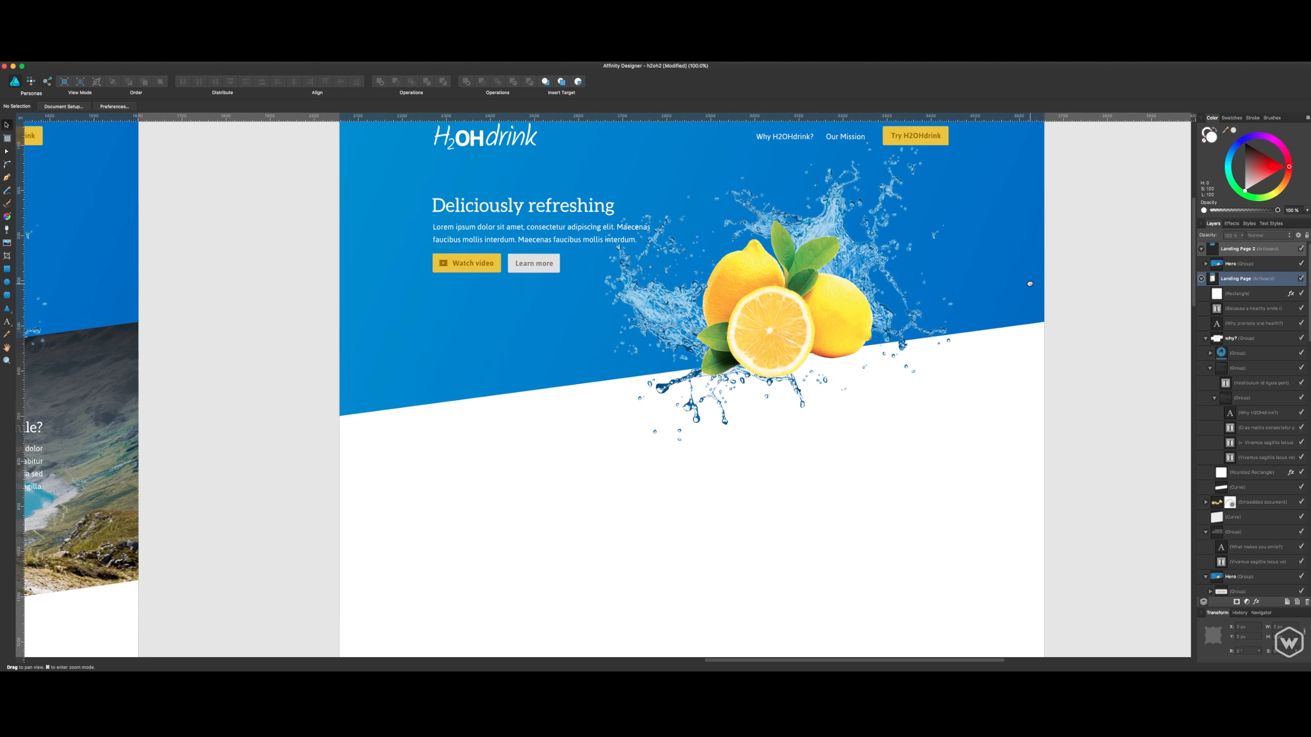
left_click(576, 454)
key("super+Tab")
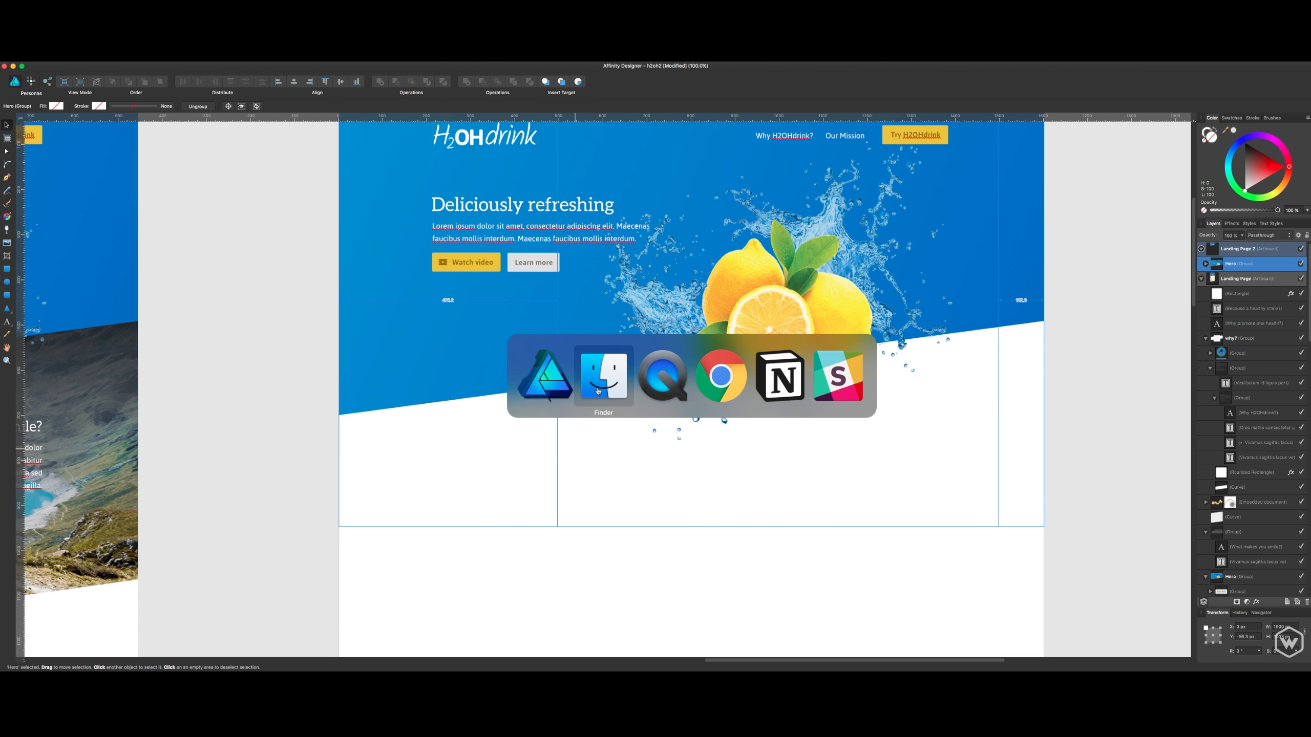
left_click(743, 275)
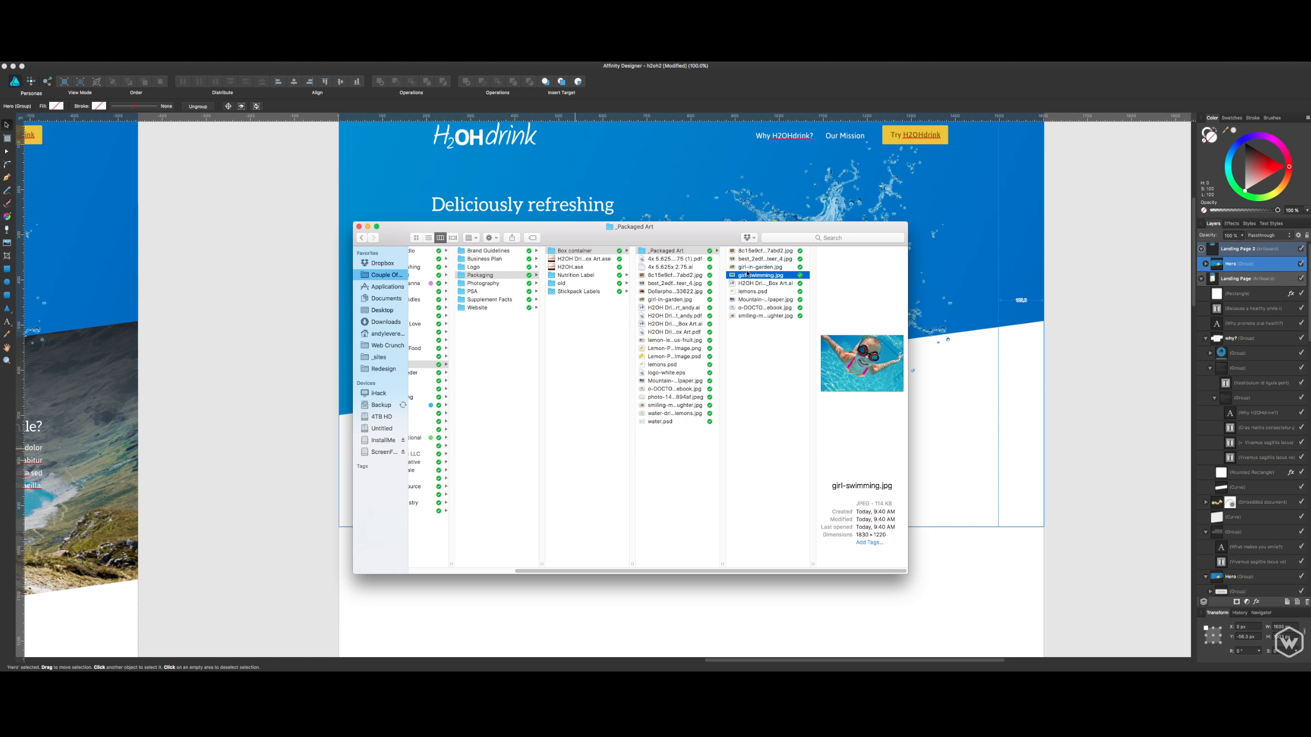
left_click(746, 268)
key("Up")
key("Up")
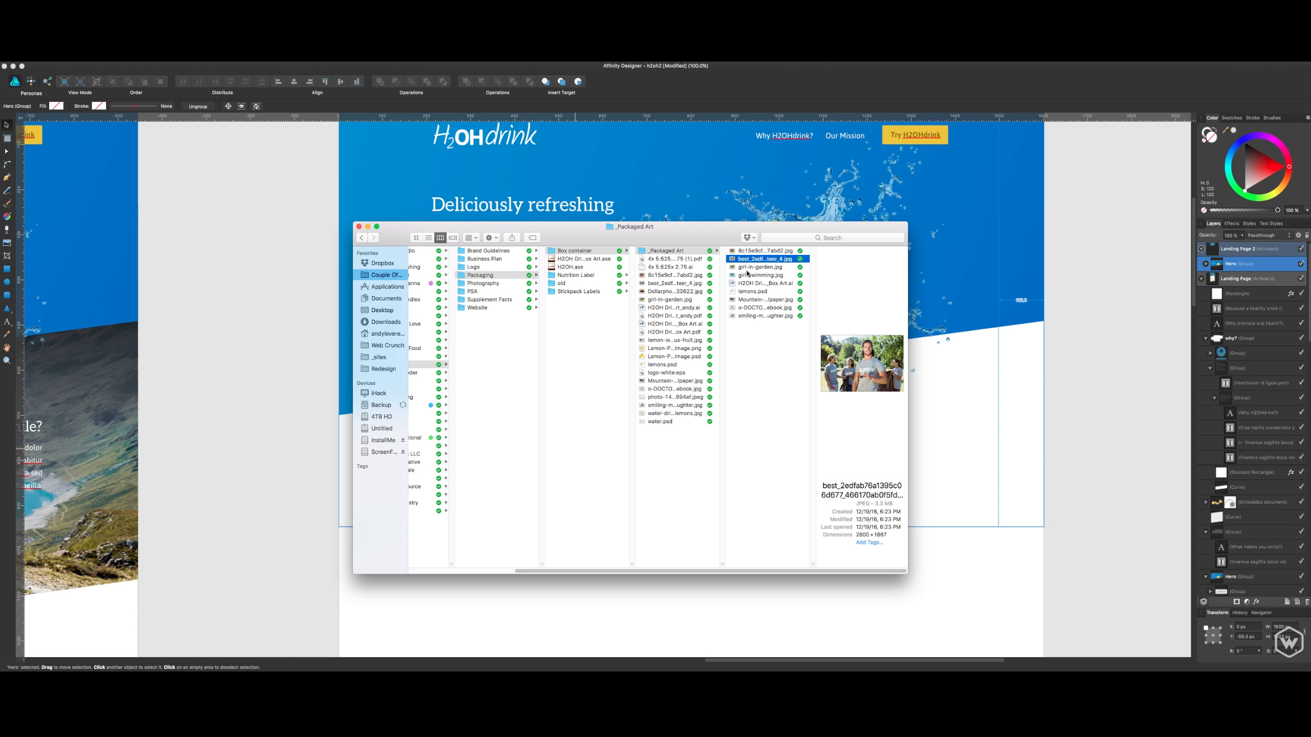
key("space")
key("Up")
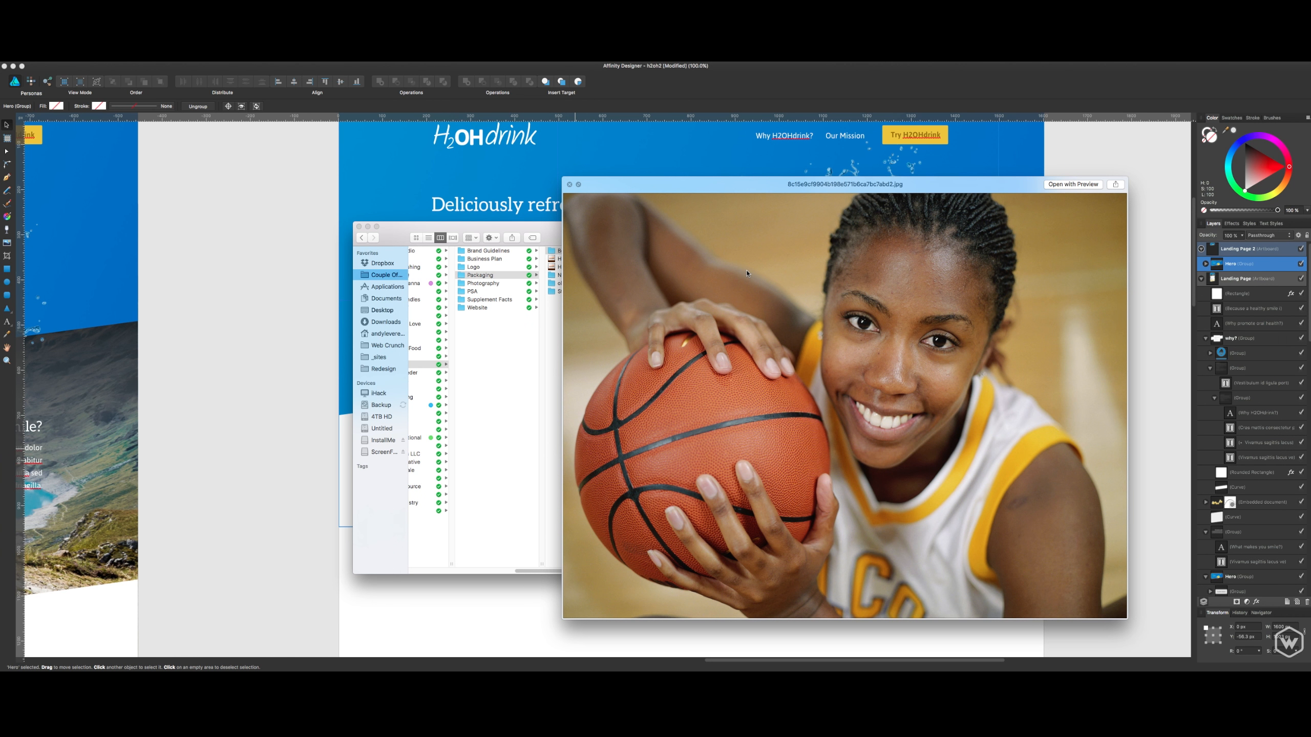
key("Down")
key("Down")
key("Down")
key("Down")
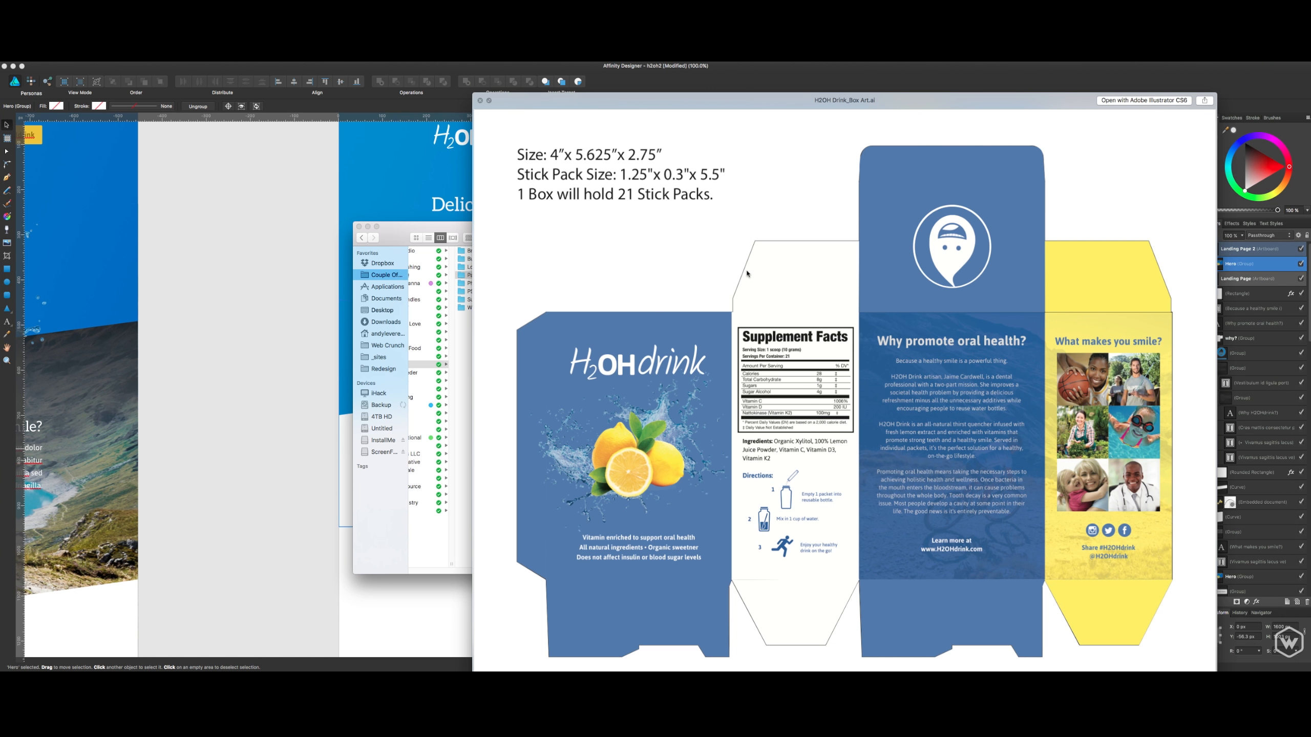
key("Down")
key("Down")
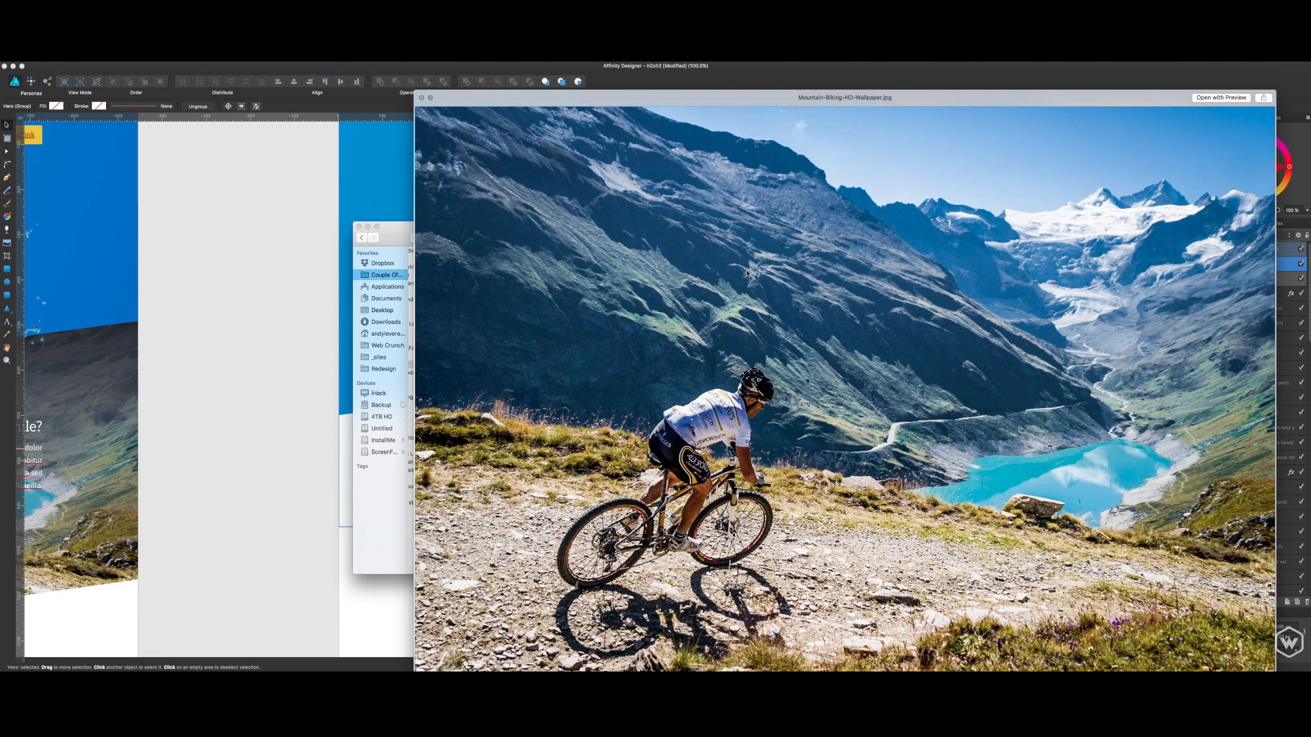
key("space")
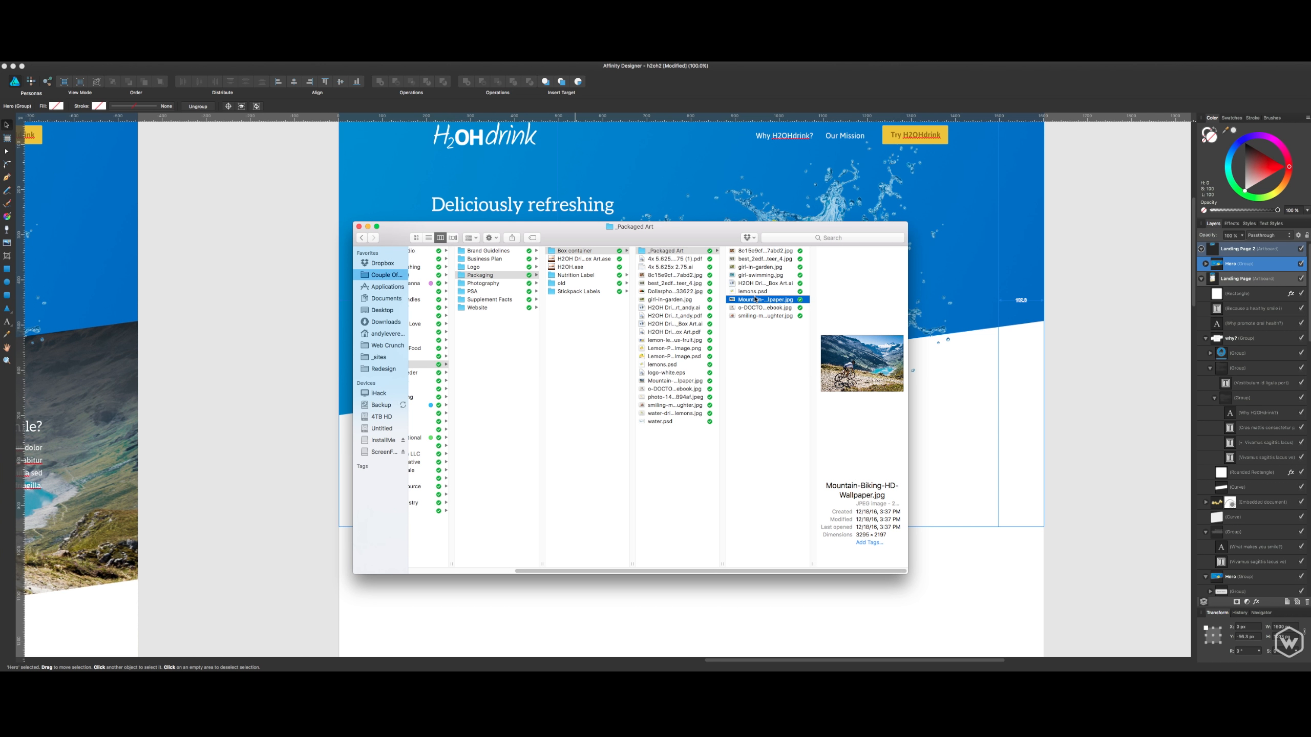
- Place Mountain-Biking-HD-Wallpaper.jpg on Landing Page 2 and scale it down to about the artboard's width below the hero
left_click_drag(755, 298, 1043, 339)
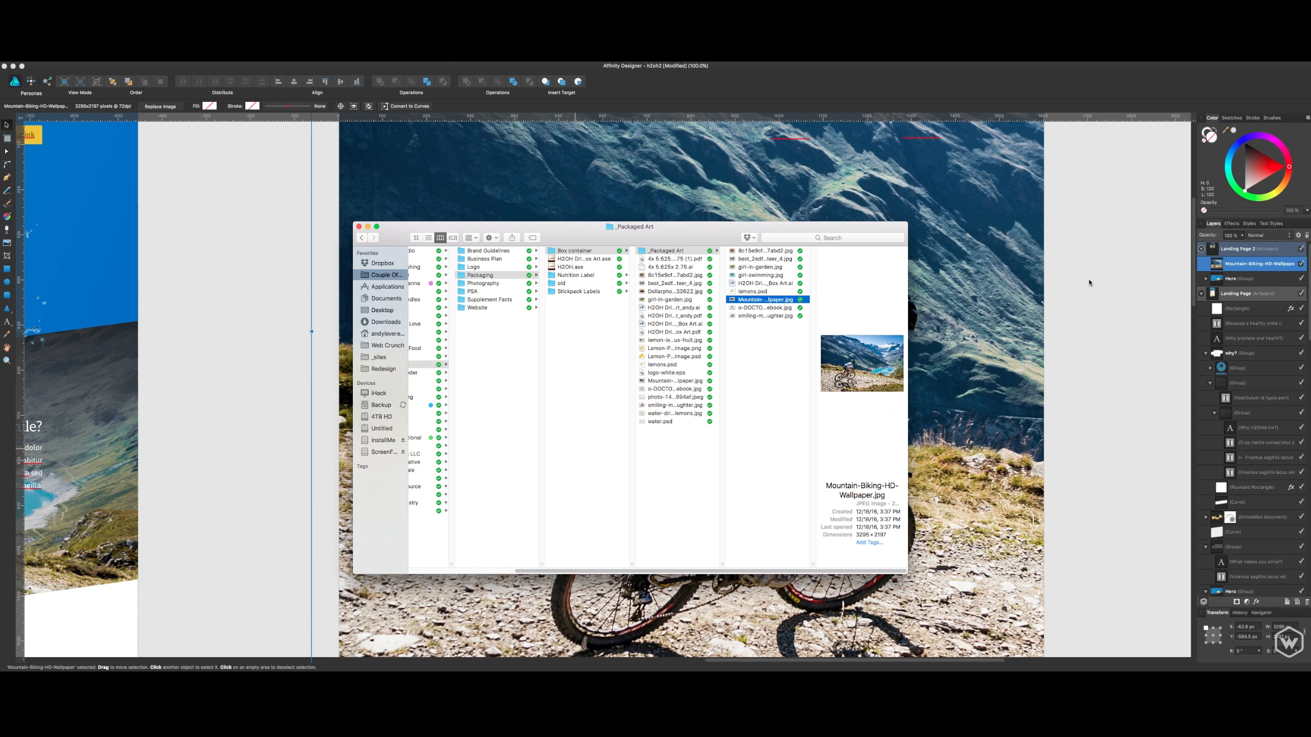
left_click(1089, 283)
left_click_drag(1033, 443, 1029, 382)
key("super+minus")
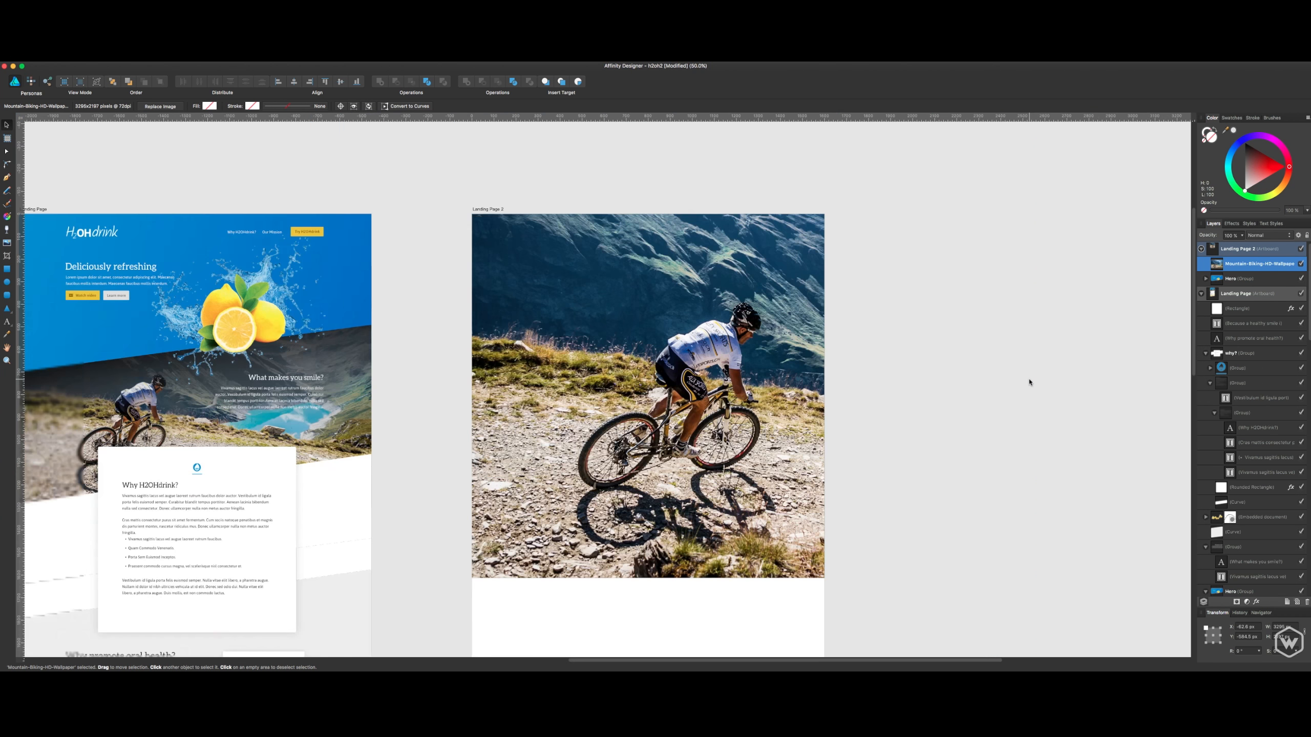
key("super+minus")
left_click_drag(599, 387, 604, 511)
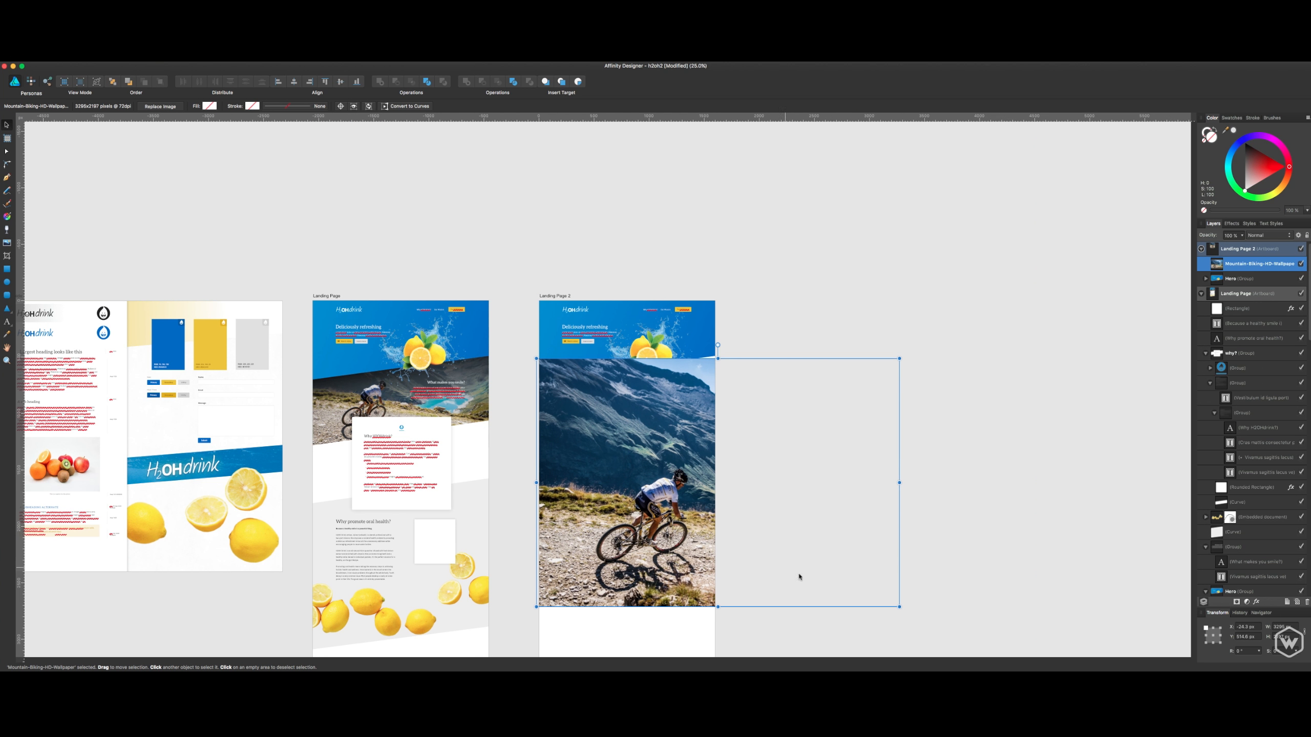
left_click_drag(903, 602, 674, 456)
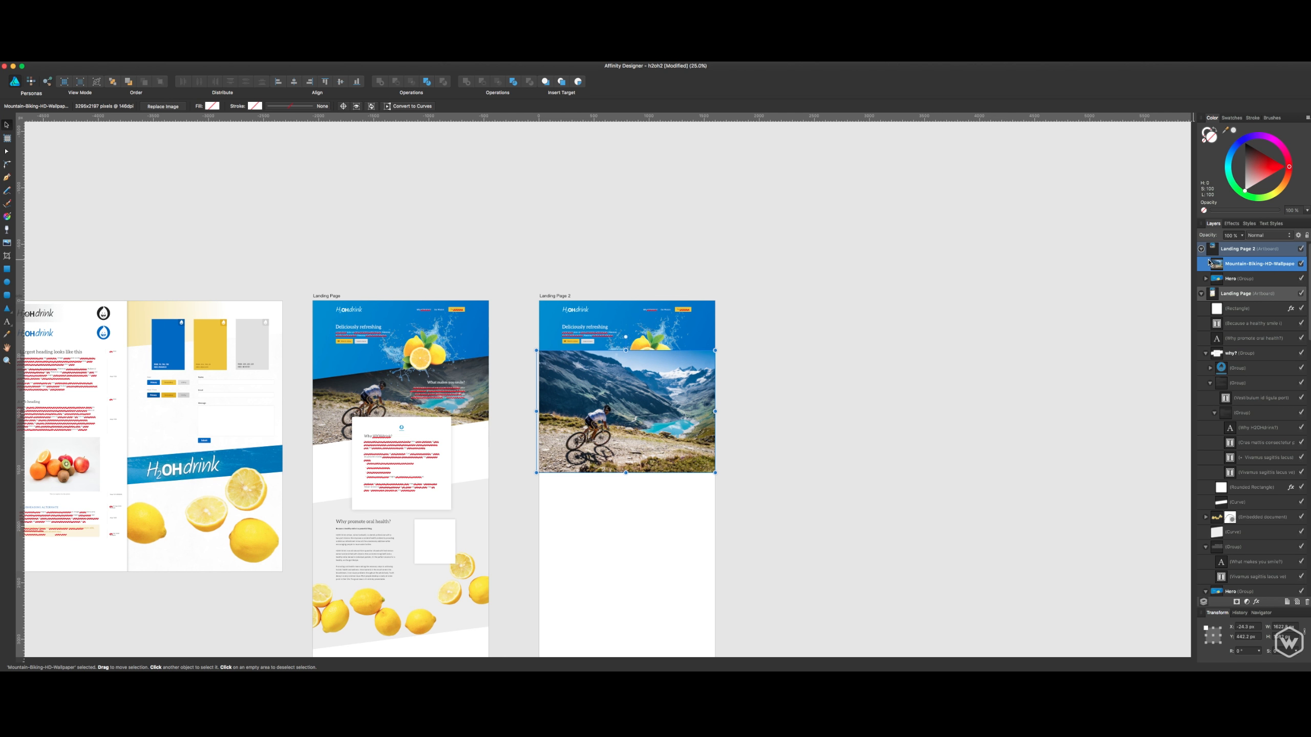
- Send the mountain biking photo behind the Hero group and move it up under the hero's slanted edge
key("super+bracketleft")
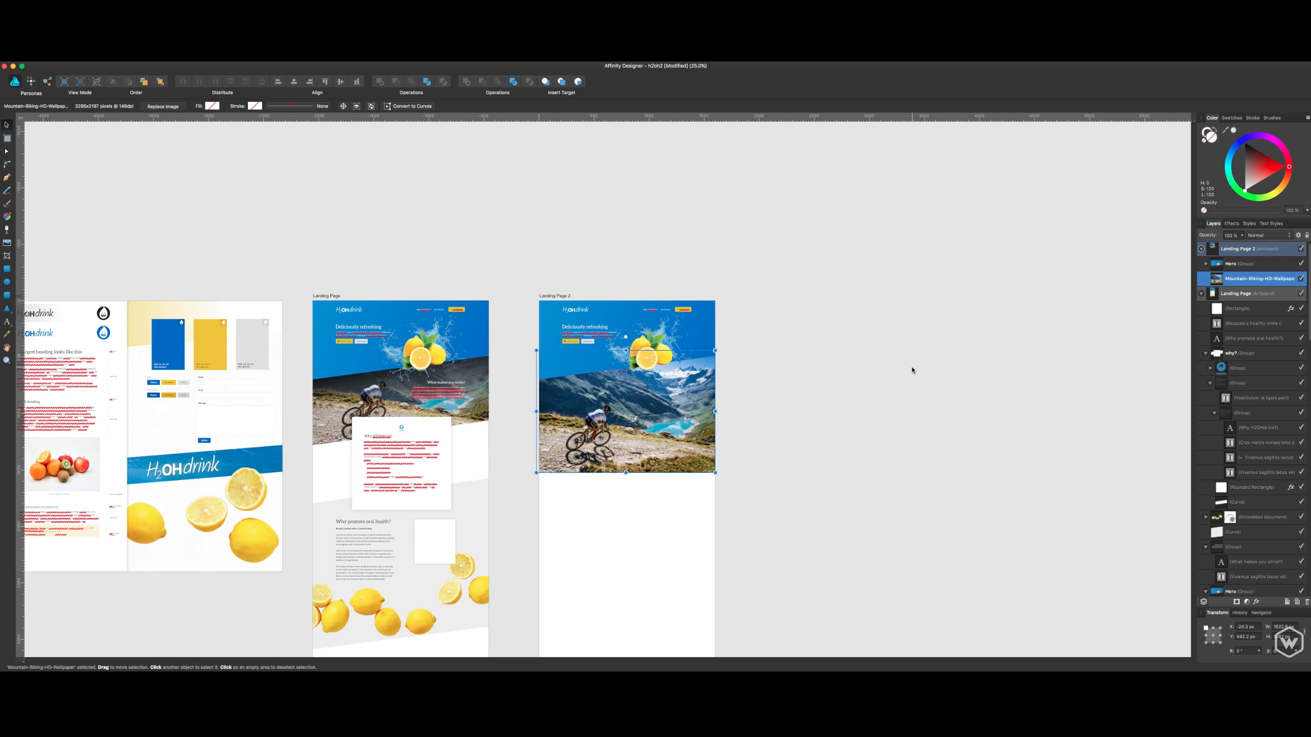
left_click_drag(823, 385, 926, 401)
left_click_drag(796, 453, 797, 425)
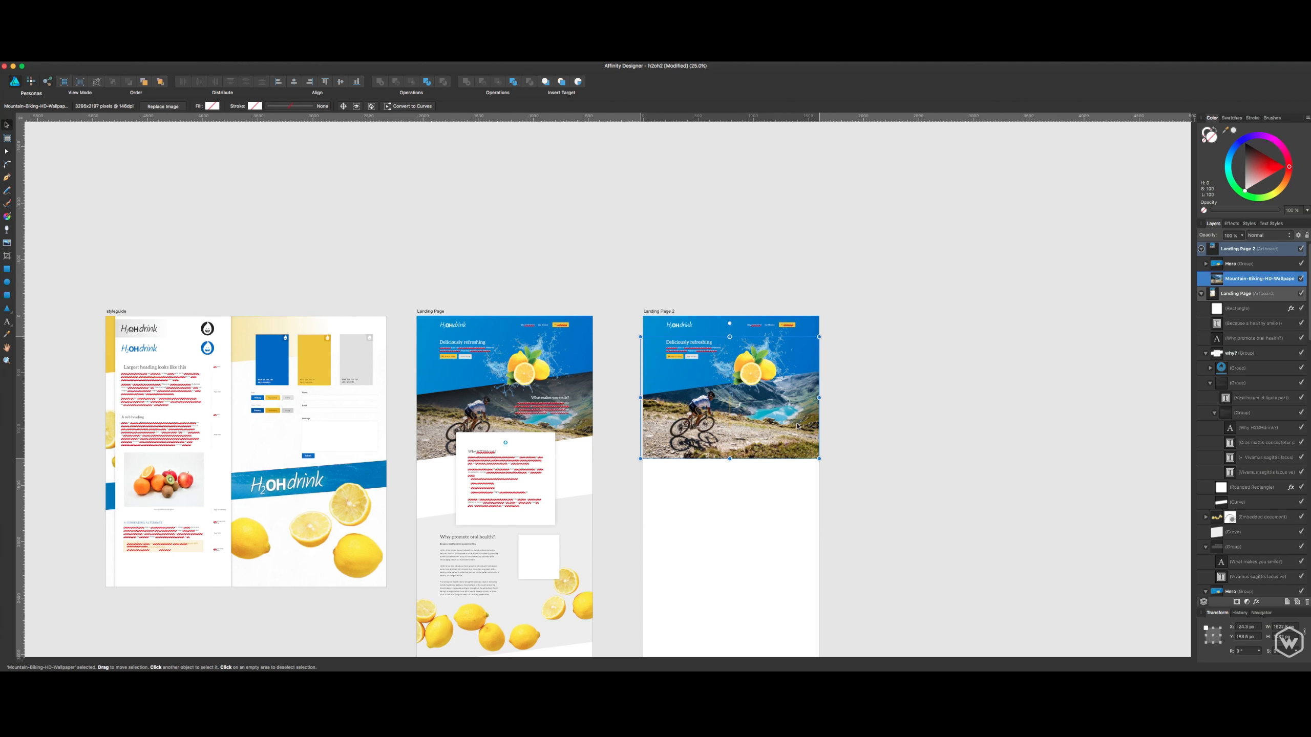
key("super+equal")
key("super+equal")
key("super+equal")
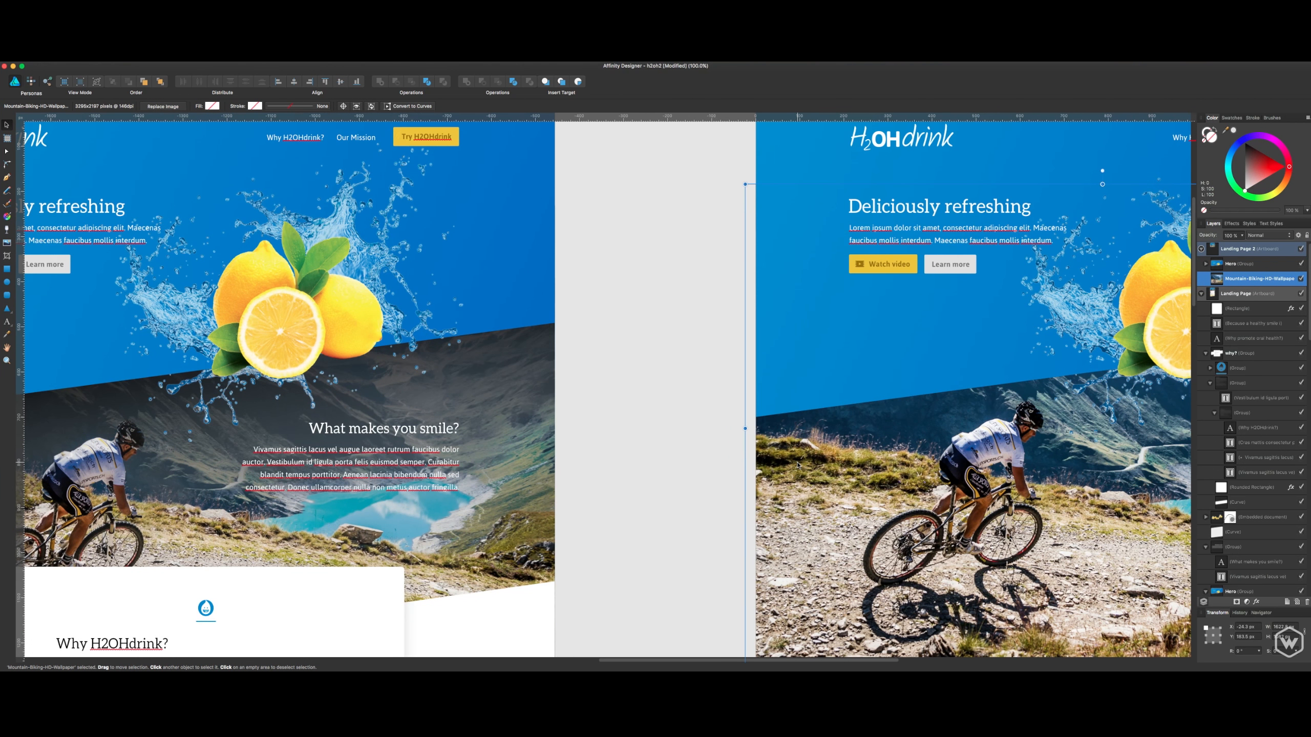
key("super+minus")
left_click_drag(759, 445, 476, 403)
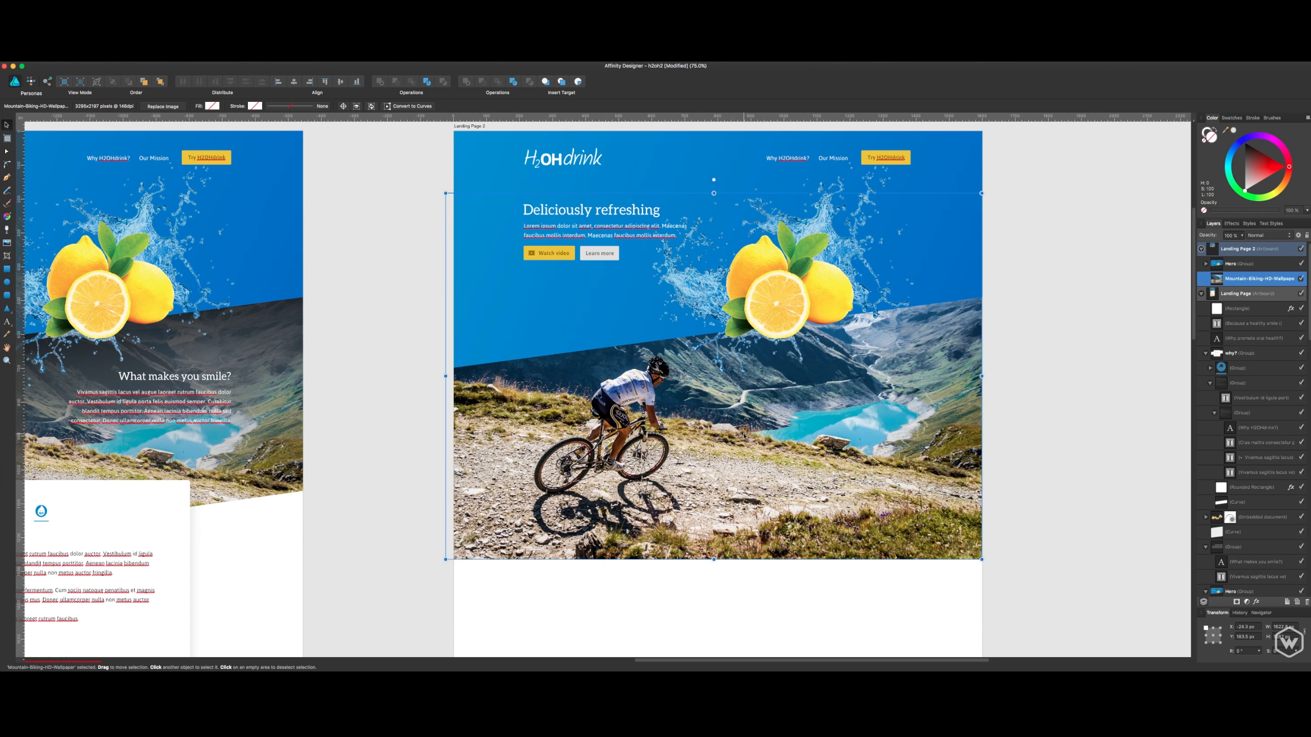
- Move the mountain biking photo slightly down and fine-tune its size beneath the hero on Landing Page 2
left_click_drag(824, 499, 906, 495)
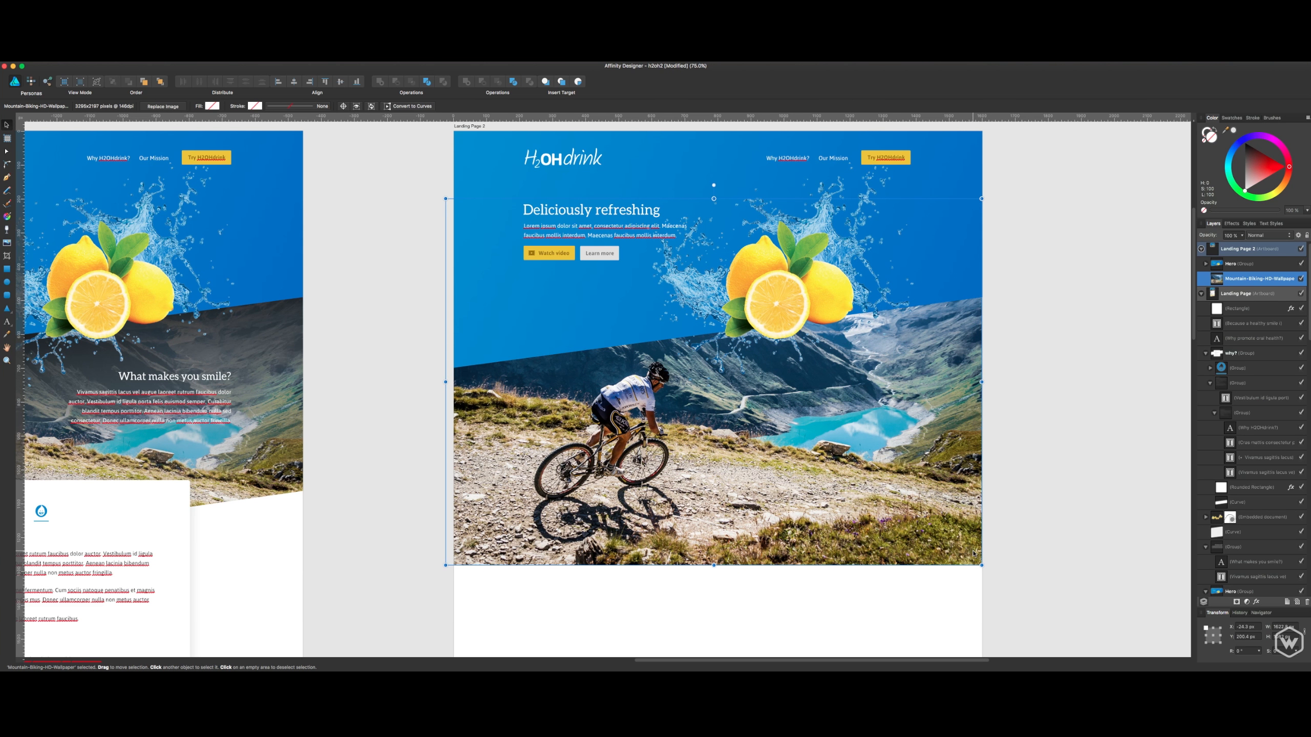
left_click_drag(982, 565, 962, 541)
left_click(1036, 398)
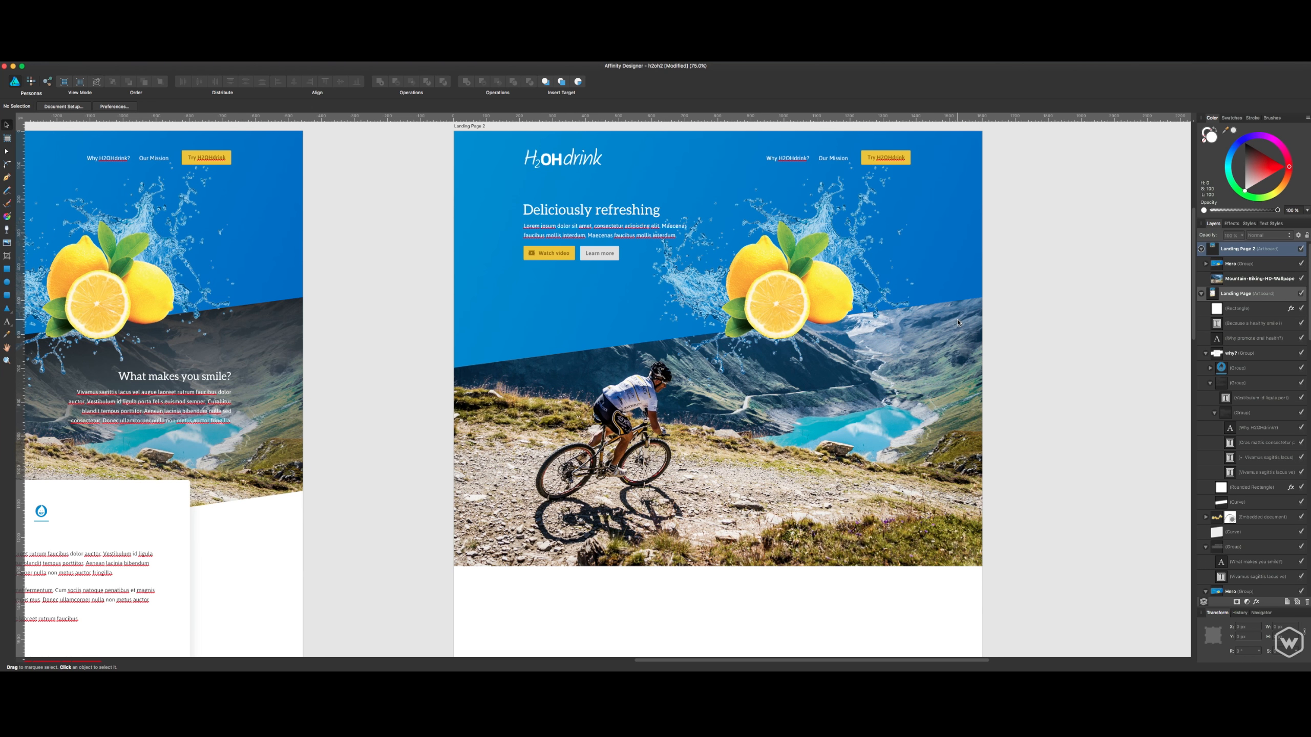
- Add a pixel layer above the mountain biking photo and try a diagonal linear gradient fill on it
left_click(958, 323)
left_click(1019, 321)
left_click(1264, 263)
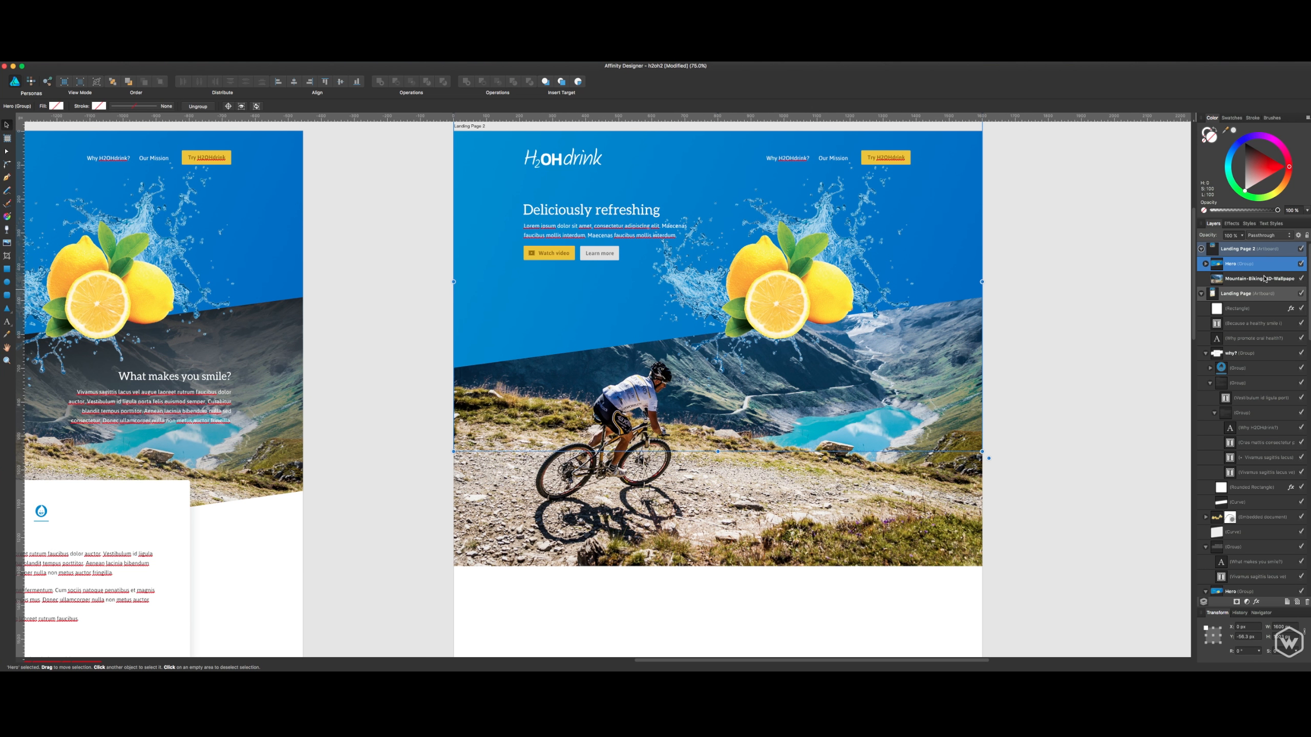
left_click(1266, 285)
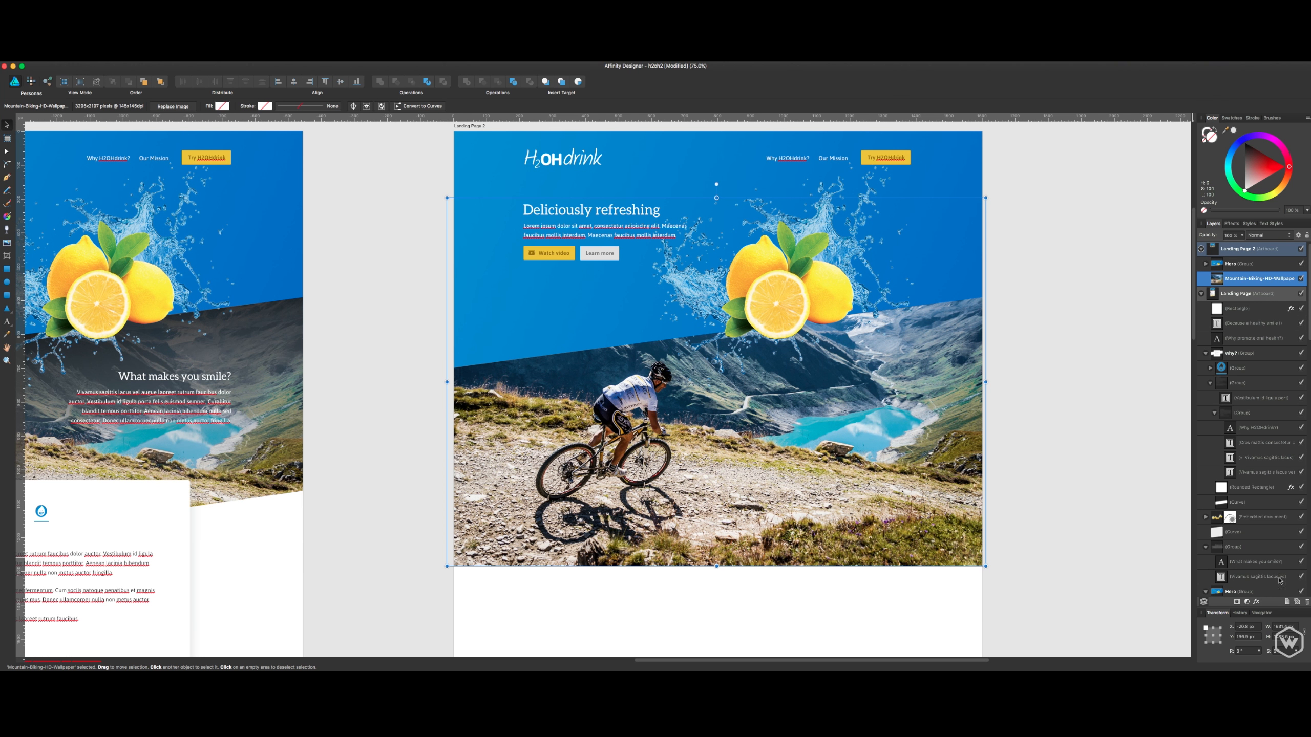
left_click(1297, 602)
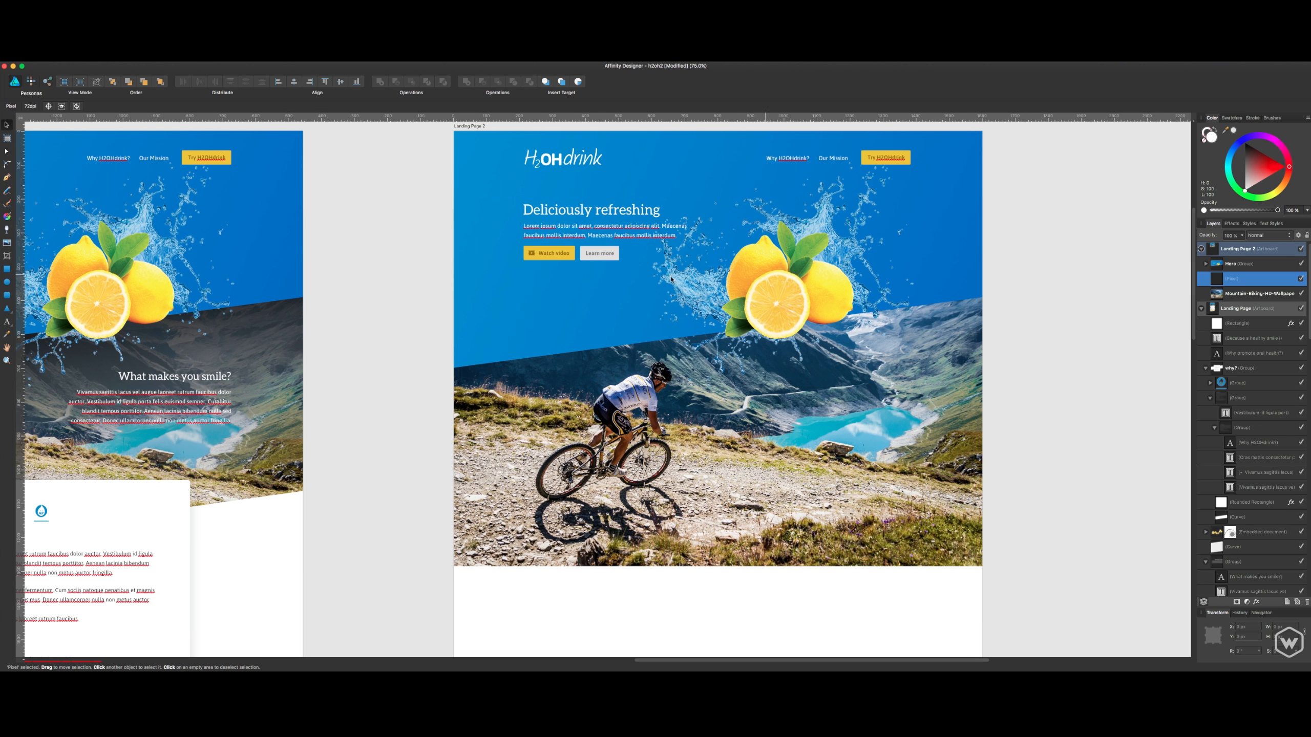
left_click(9, 218)
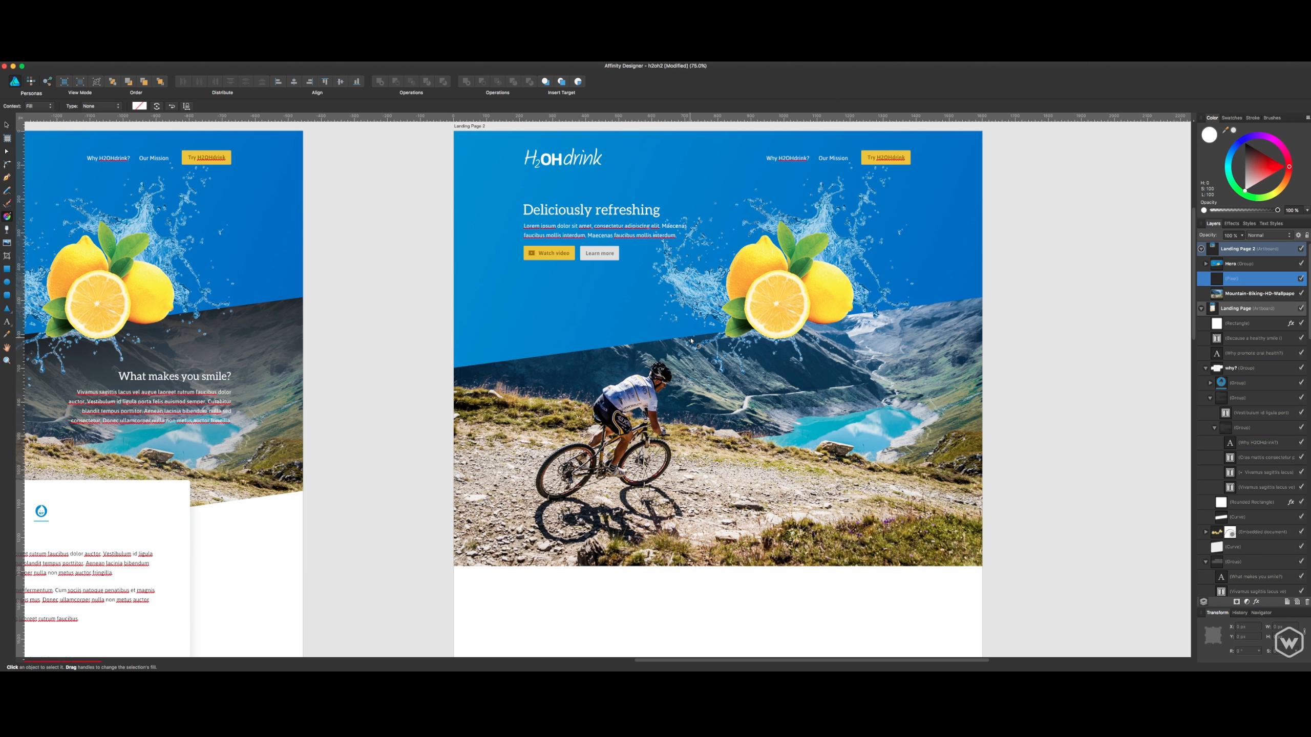
left_click_drag(695, 337, 878, 539)
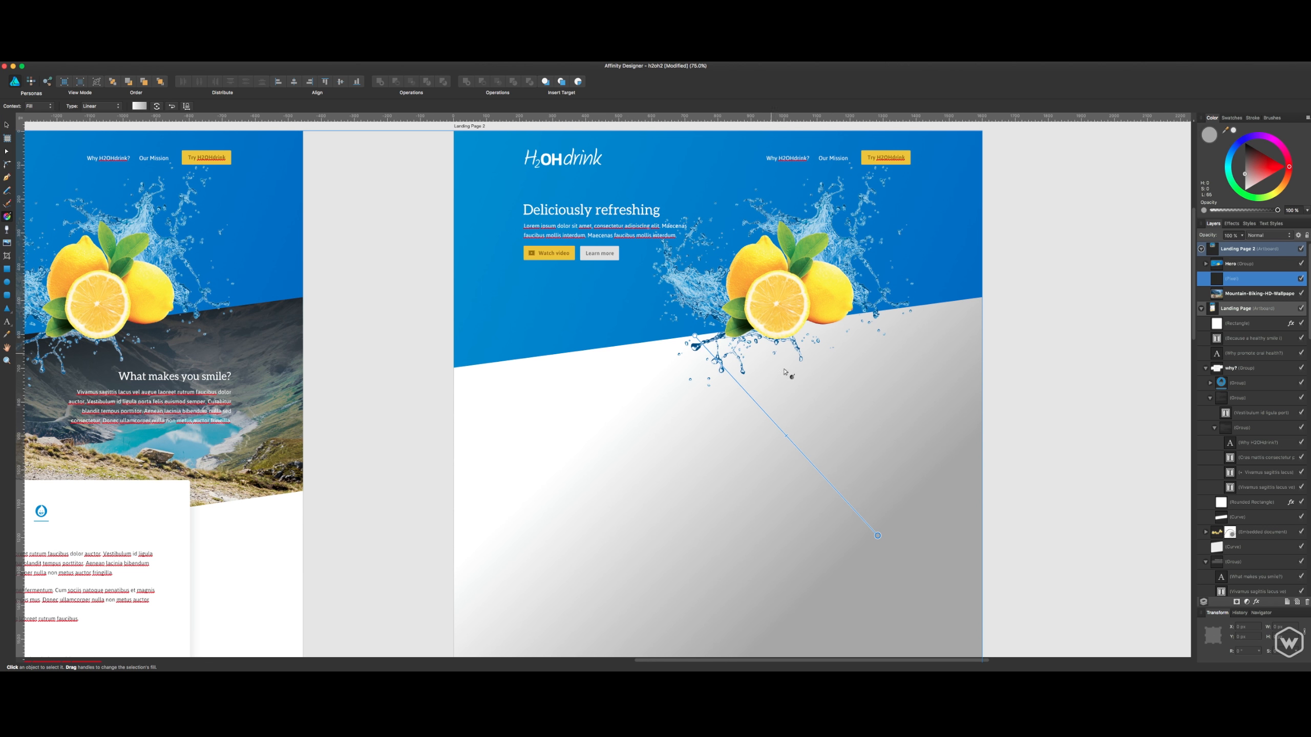
key("v")
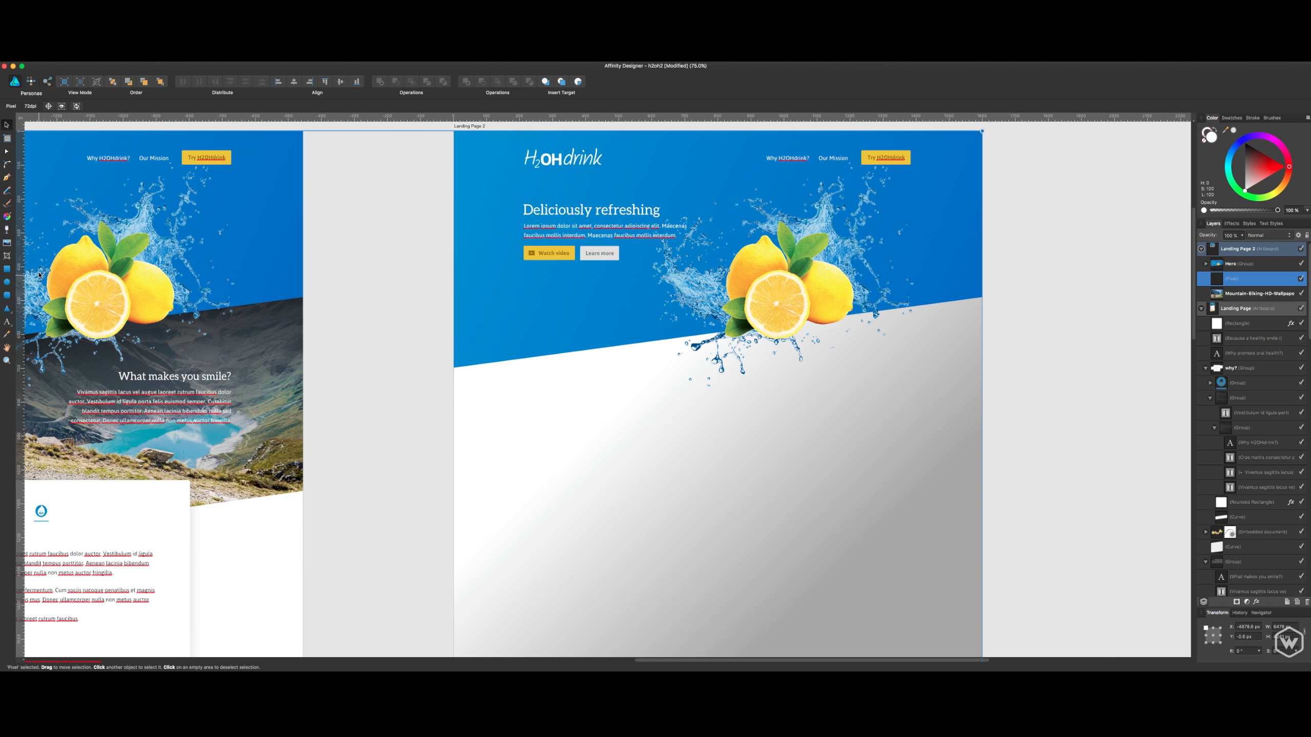
- Delete the gradient-filled pixel layer above the mountain biking photo
left_click(8, 218)
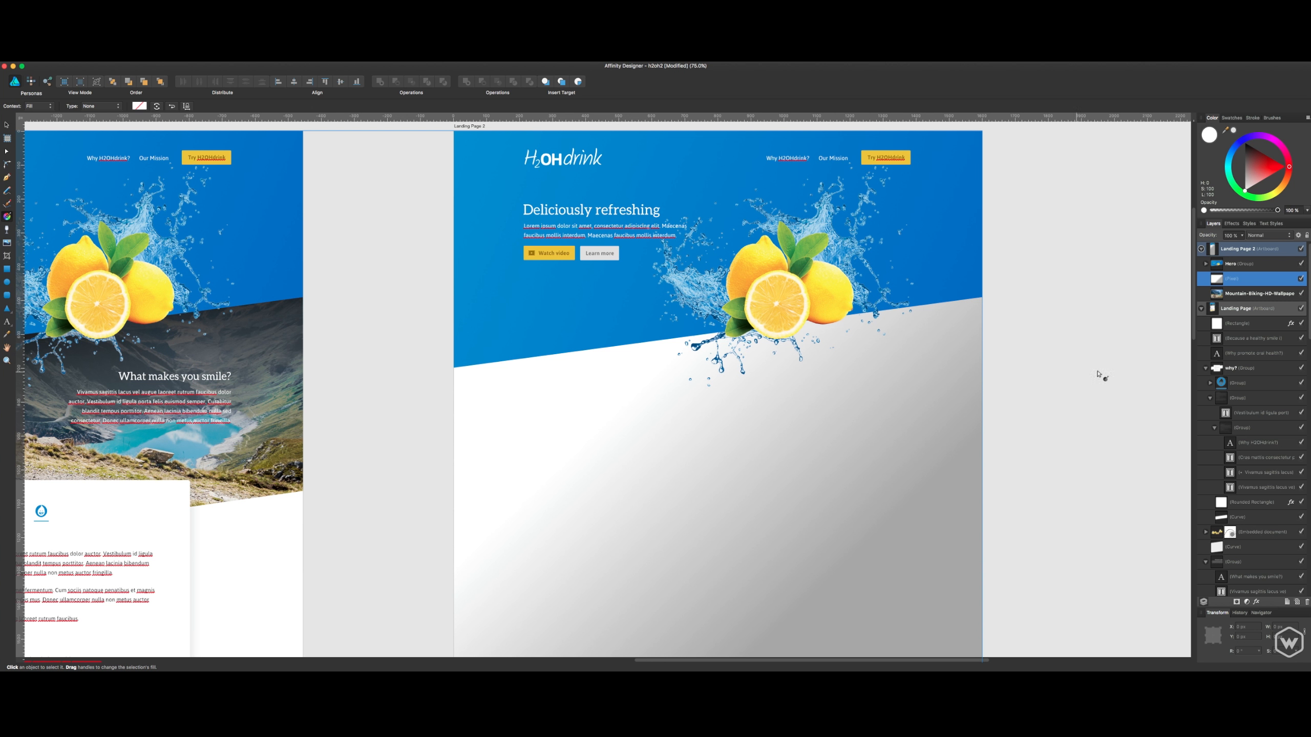
double_click(1234, 279)
key("Escape")
left_click(758, 419)
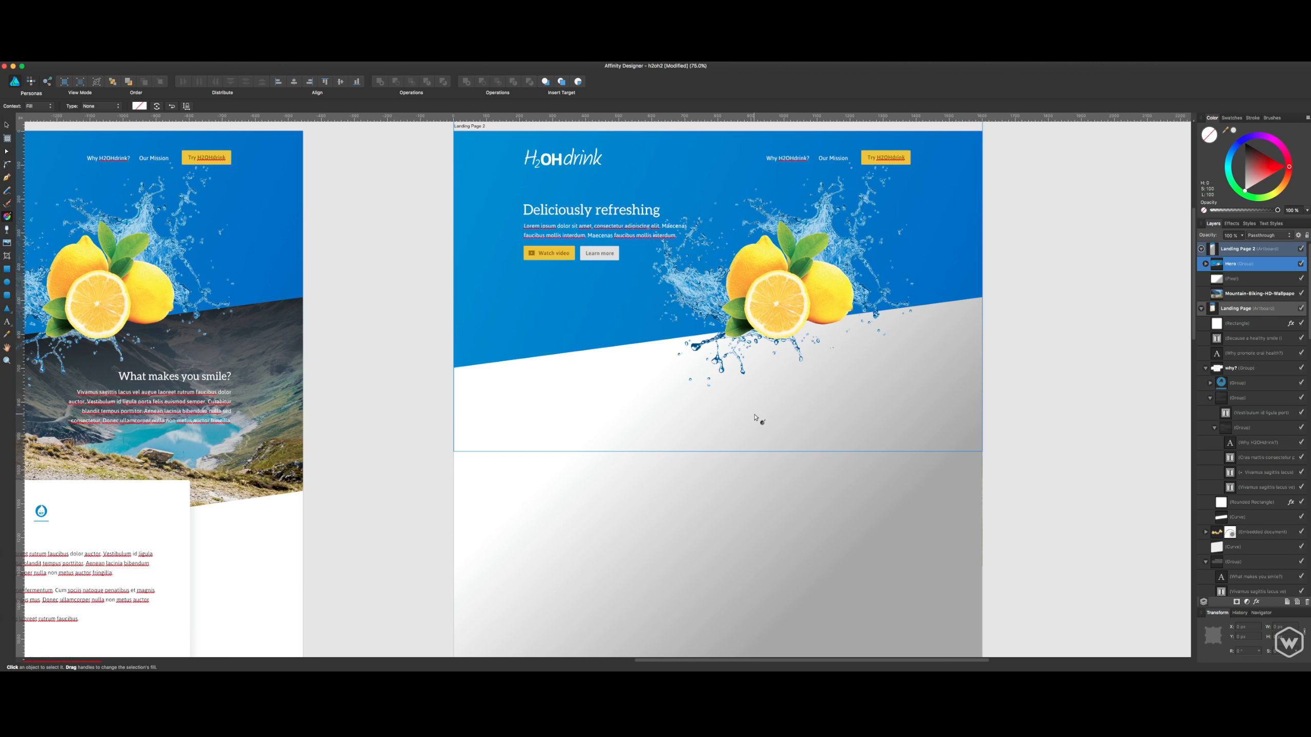
left_click(768, 504)
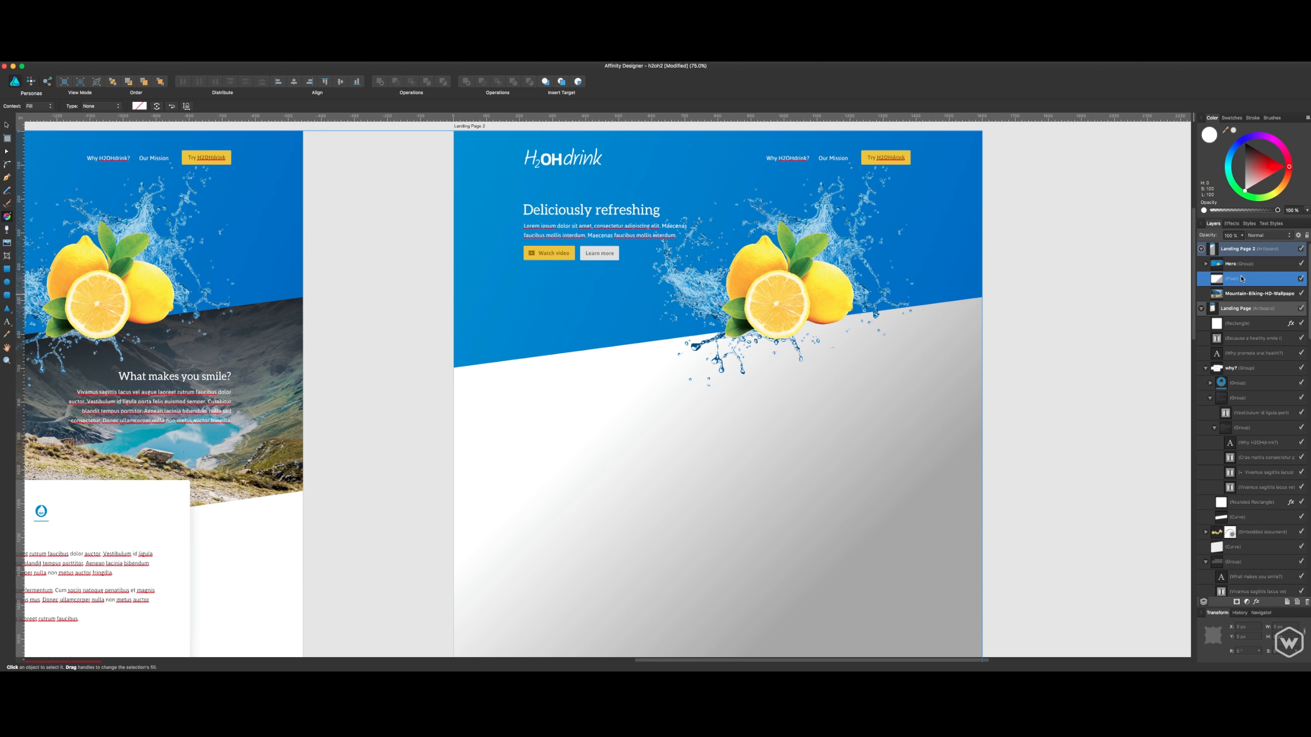
key("Delete")
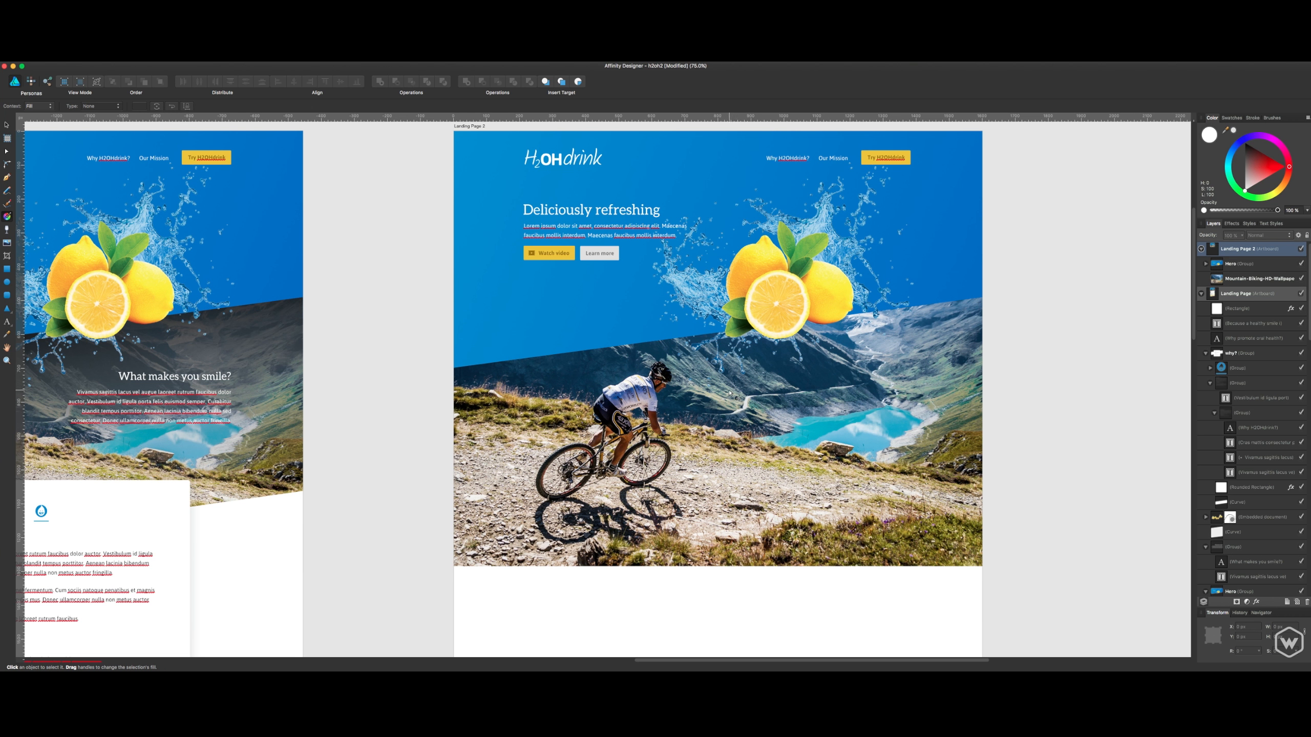
- Collapse the original Landing Page artboard's layers and add a new empty layer directly above the mountain biking photo on Landing Page 2
left_click(1250, 282)
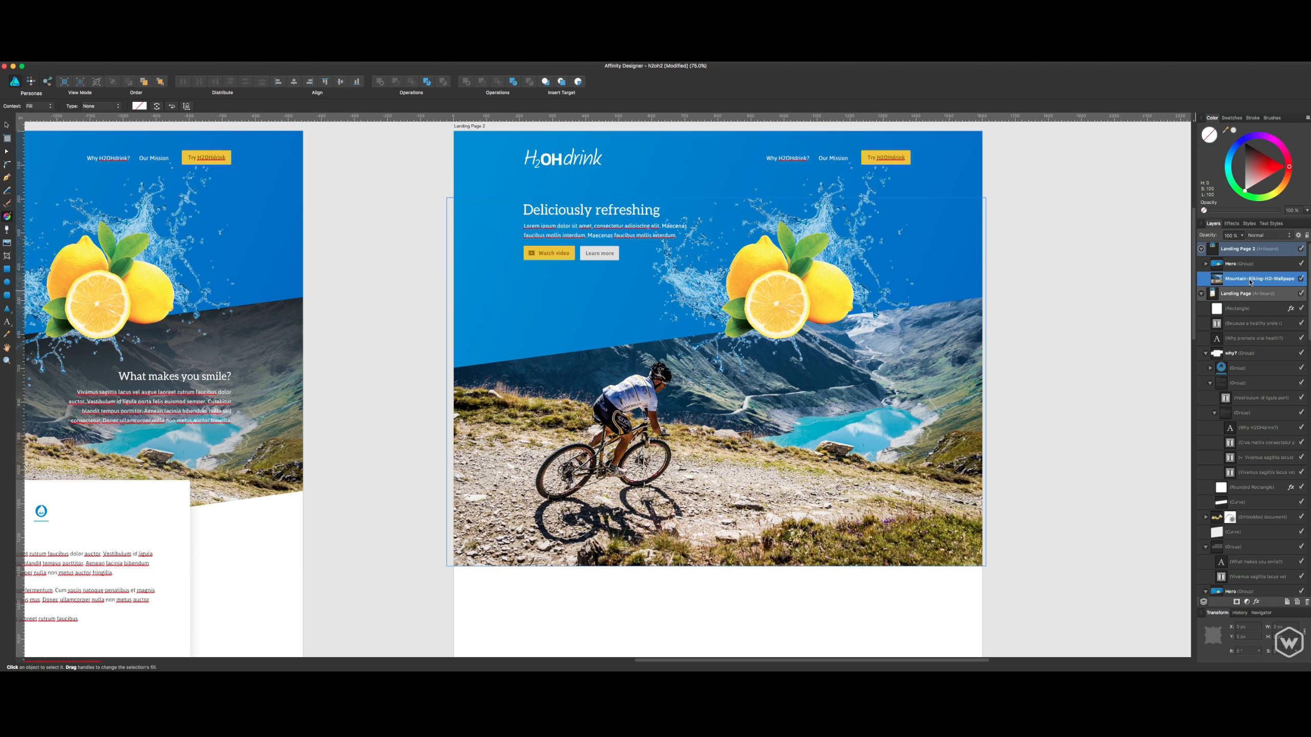
left_click(1200, 294)
left_click(1256, 294)
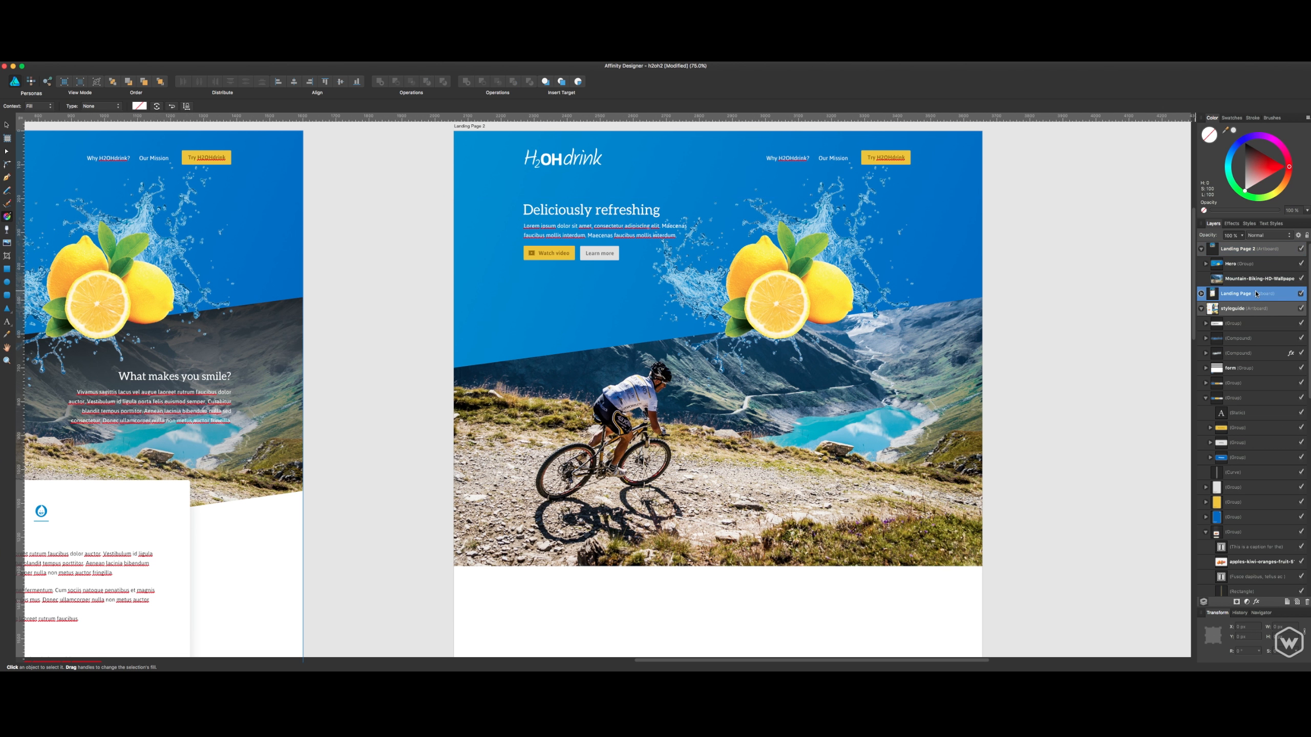
left_click(1255, 281)
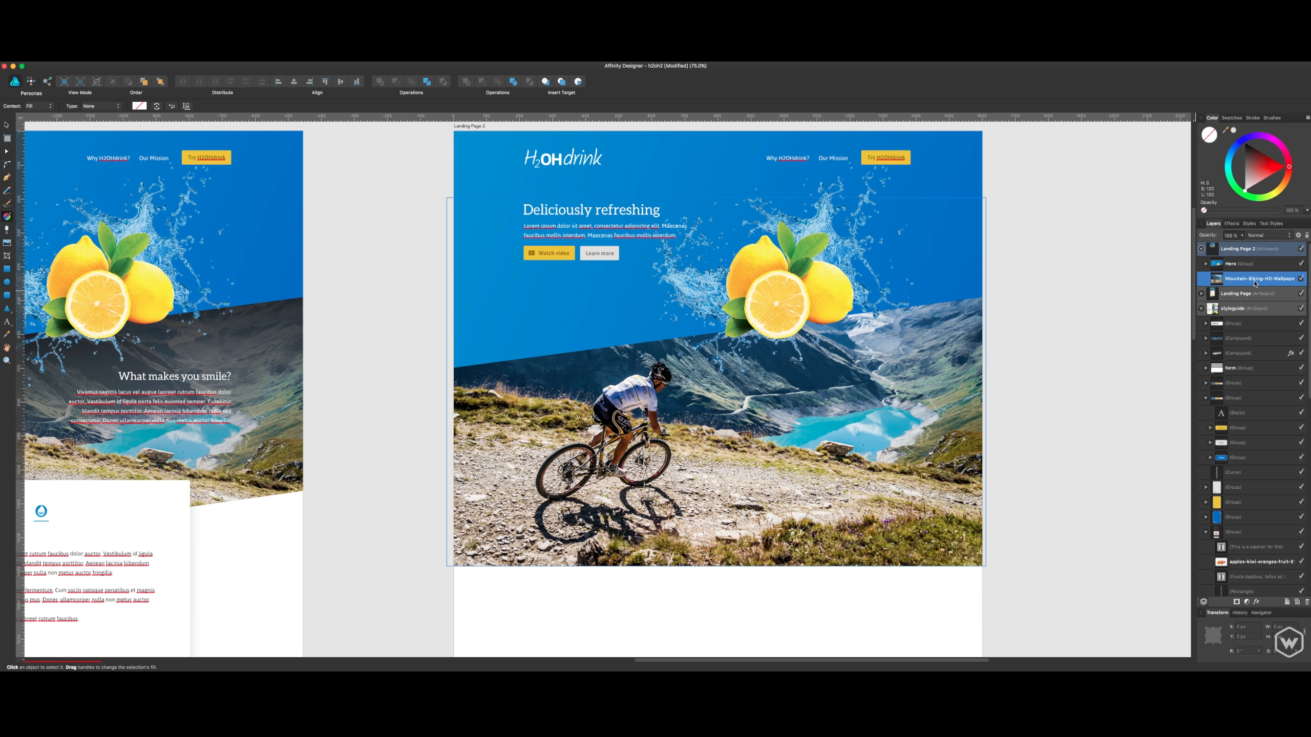
left_click(1296, 603)
left_click_drag(1231, 270, 1216, 286)
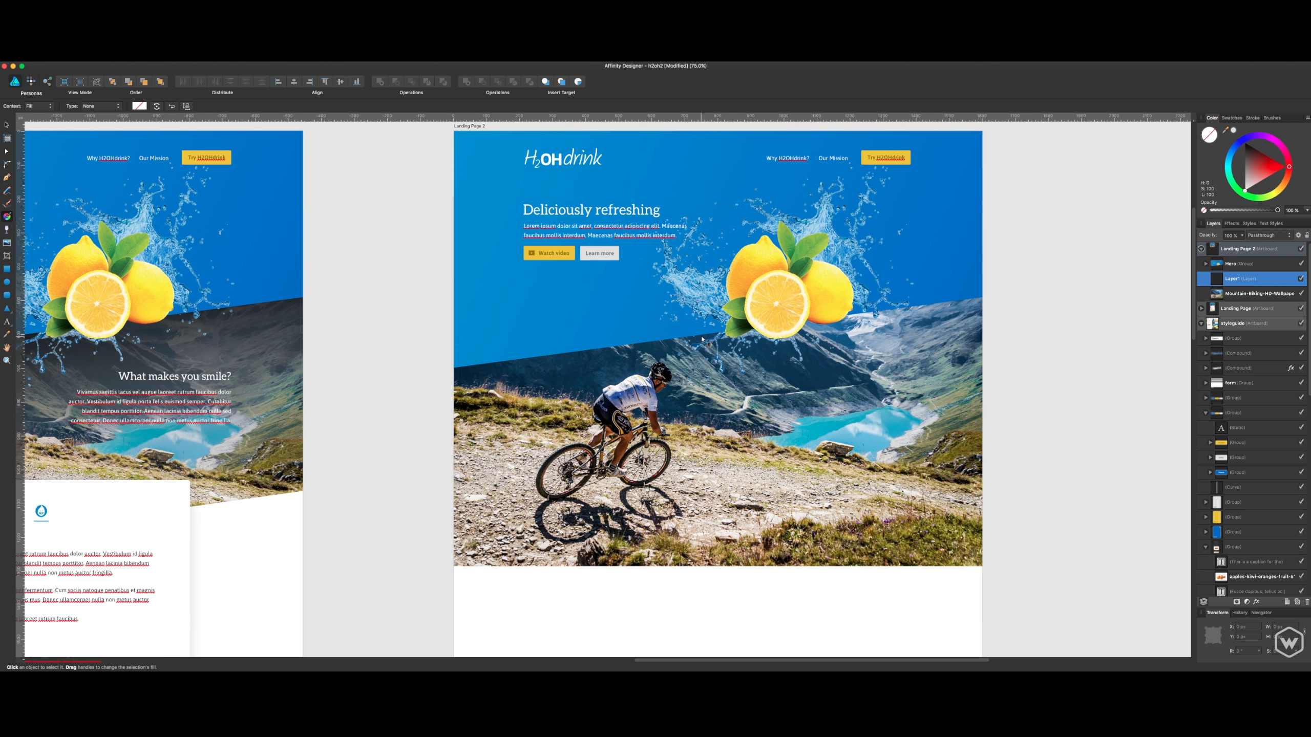
- Try a linear gradient fill on the empty Layer1 over the mountain biking photo and open its gradient settings
left_click_drag(701, 335, 806, 534)
left_click(1235, 298)
left_click(1234, 284)
left_click_drag(1280, 210, 1280, 210)
left_click(138, 106)
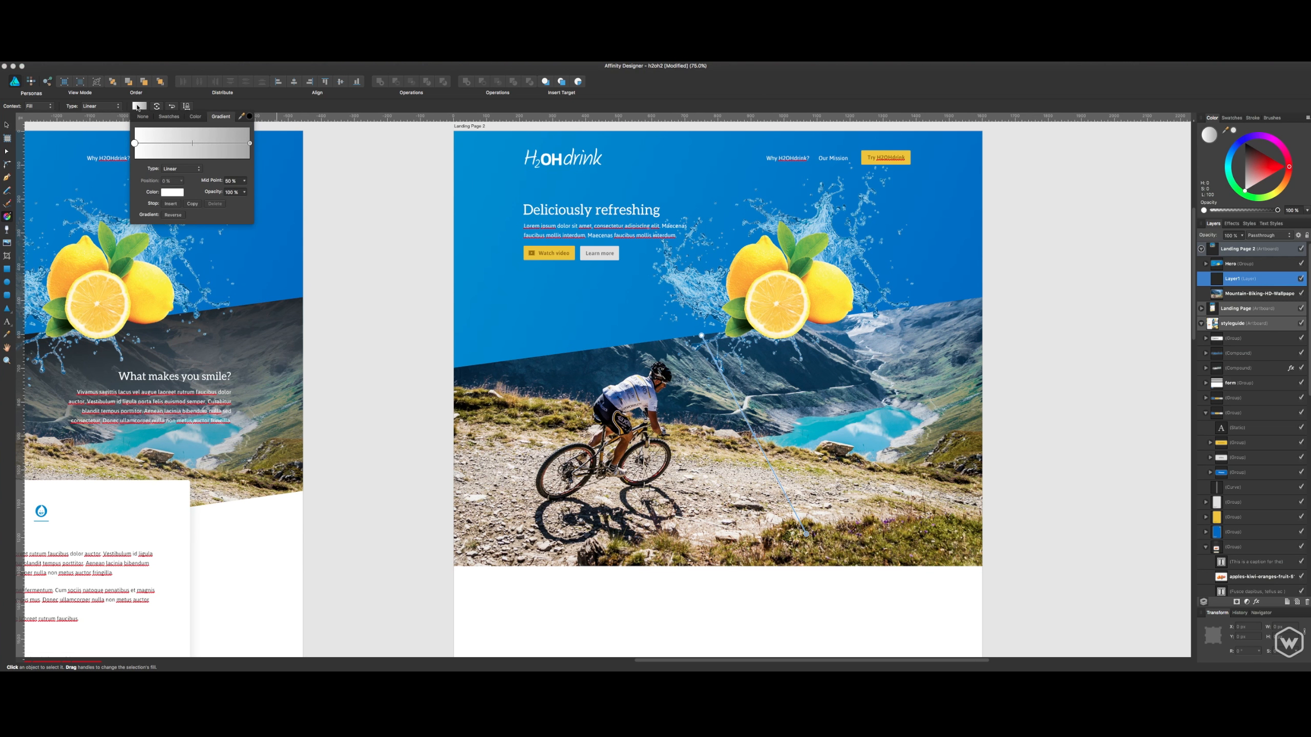
left_click(1240, 280)
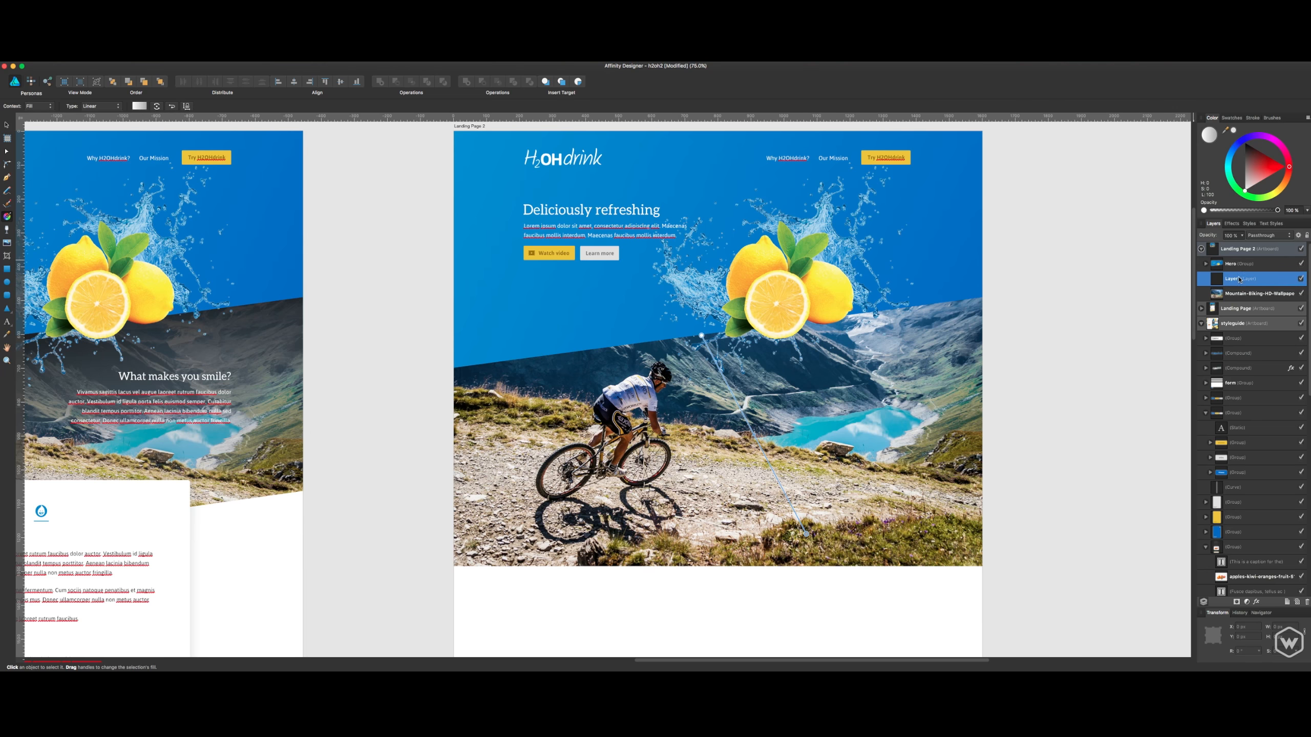
- Try to move Layer1 and the mountain biking photo together in the layer order
left_click(1238, 295, "shift")
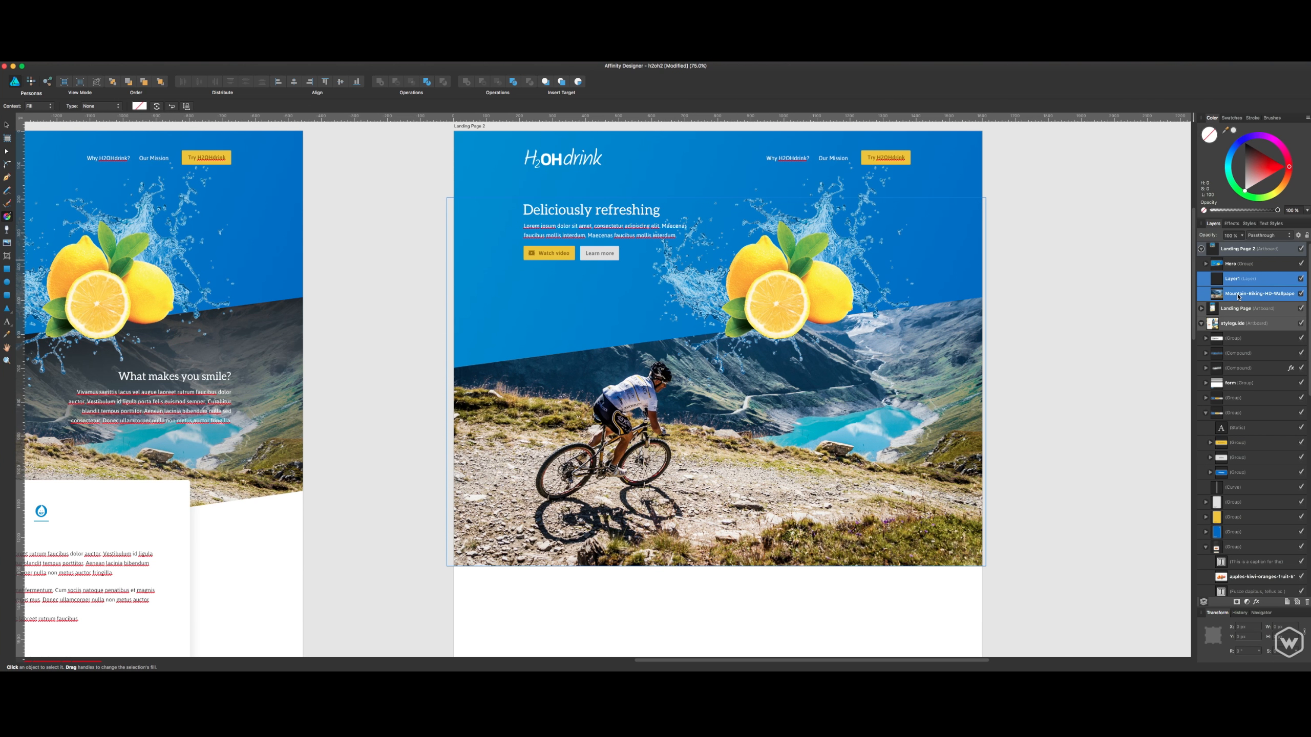
left_click_drag(1233, 283, 1217, 258)
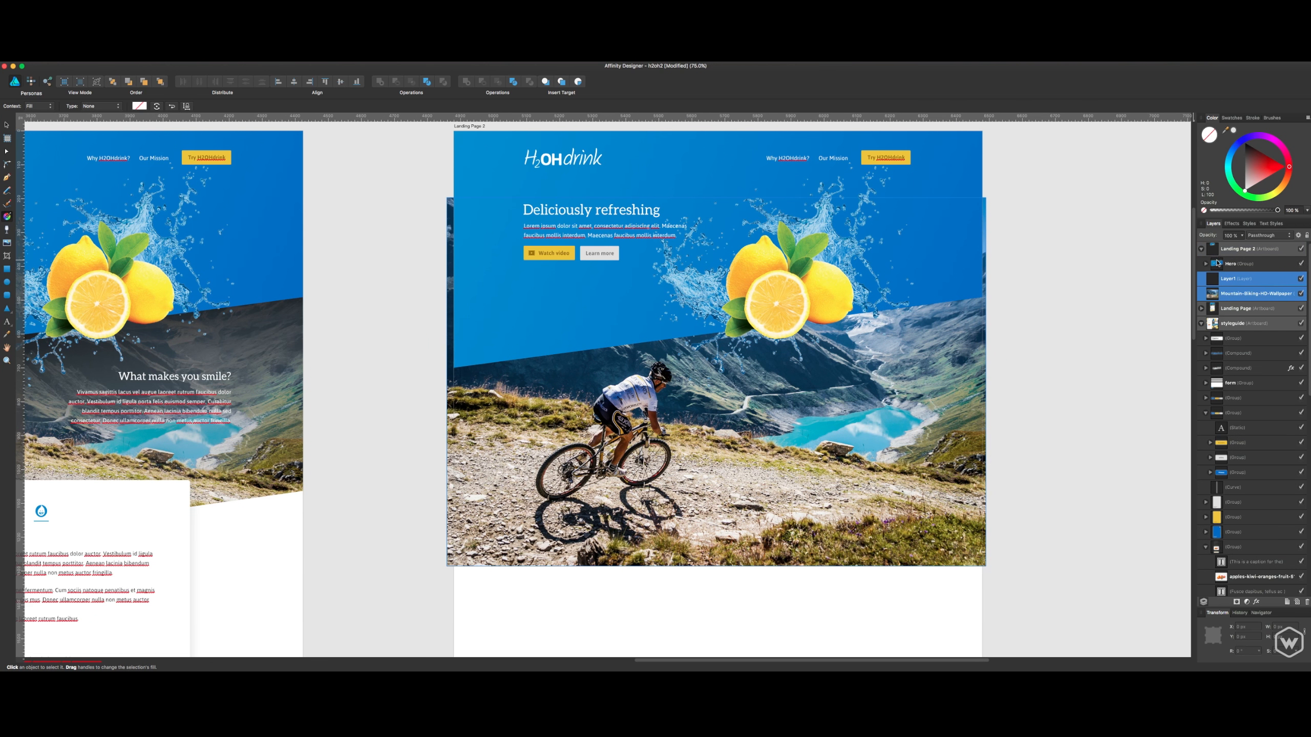
left_click(1229, 312)
left_click(1233, 281)
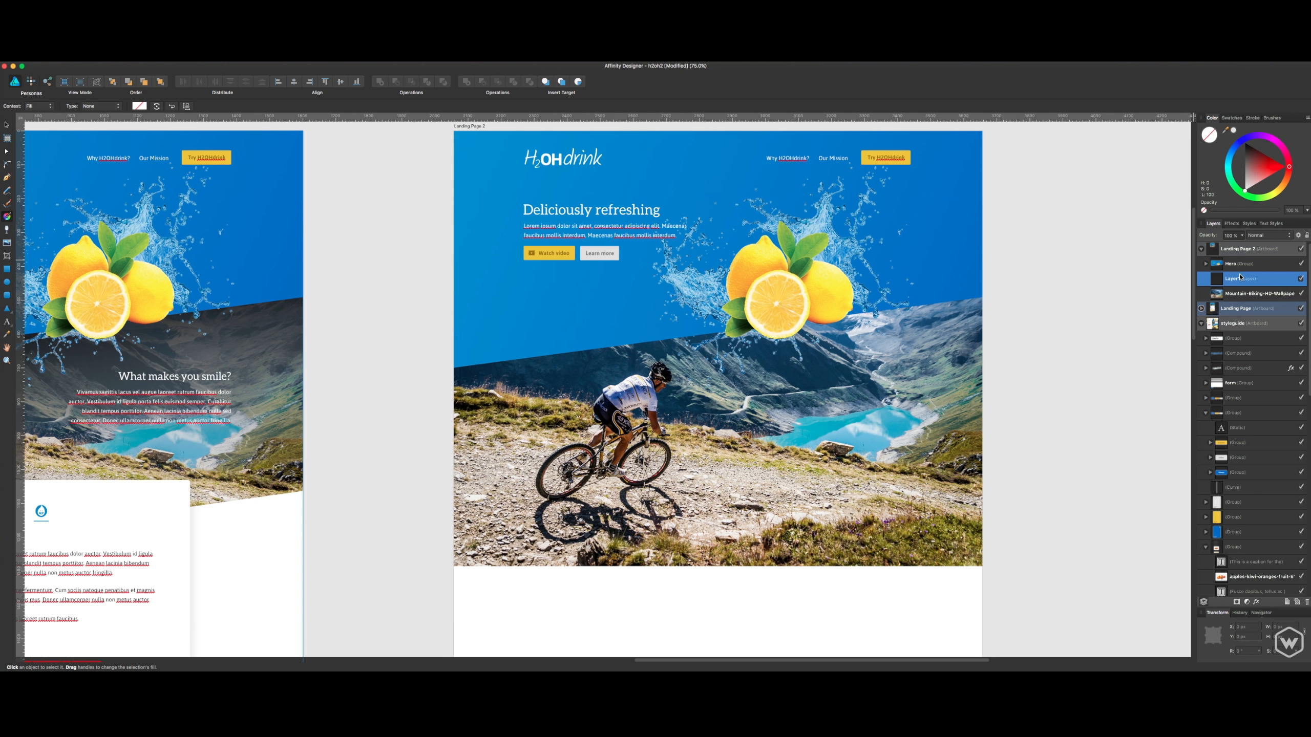
- Redraw the linear gradient on the empty Layer1 and undo the attempt
left_click_drag(701, 335, 863, 482)
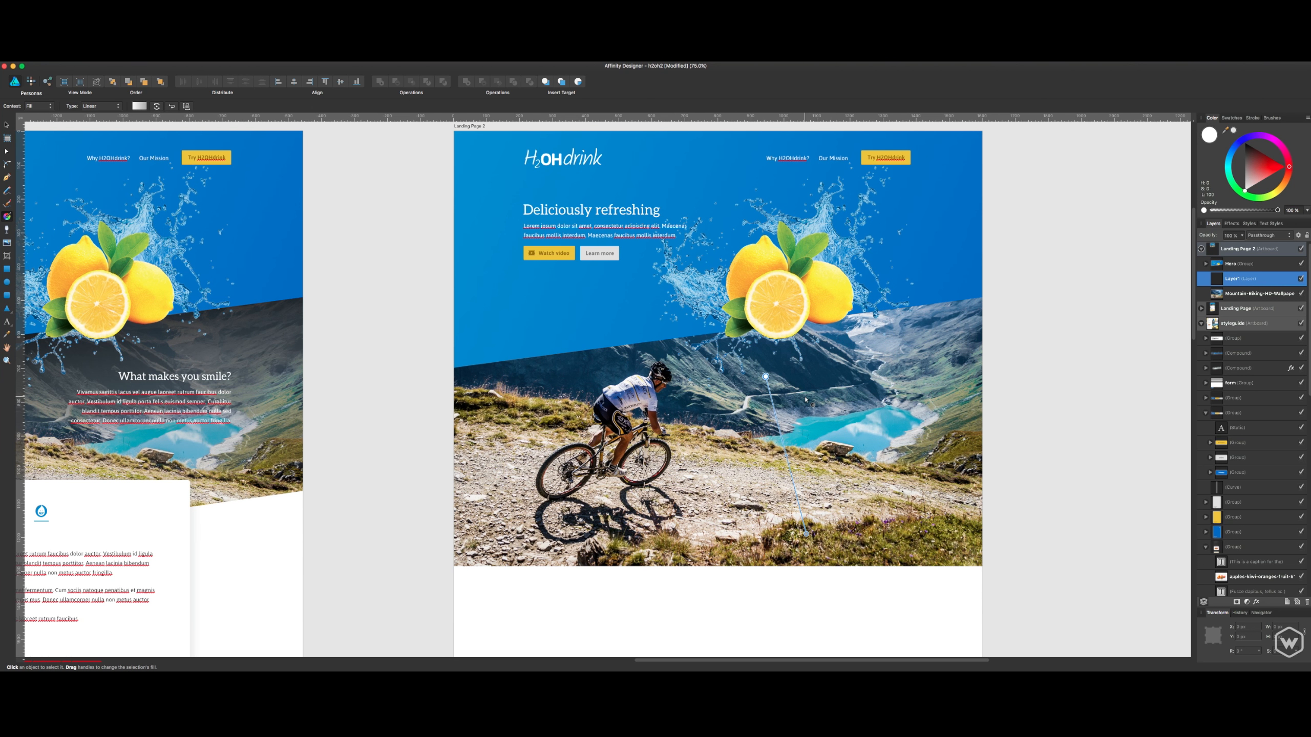
key("super+z")
key("super+z")
- Draw a rectangle in Layer1 covering the biking photo across slightly more than the artboard's width, and fill it black
left_click(7, 268)
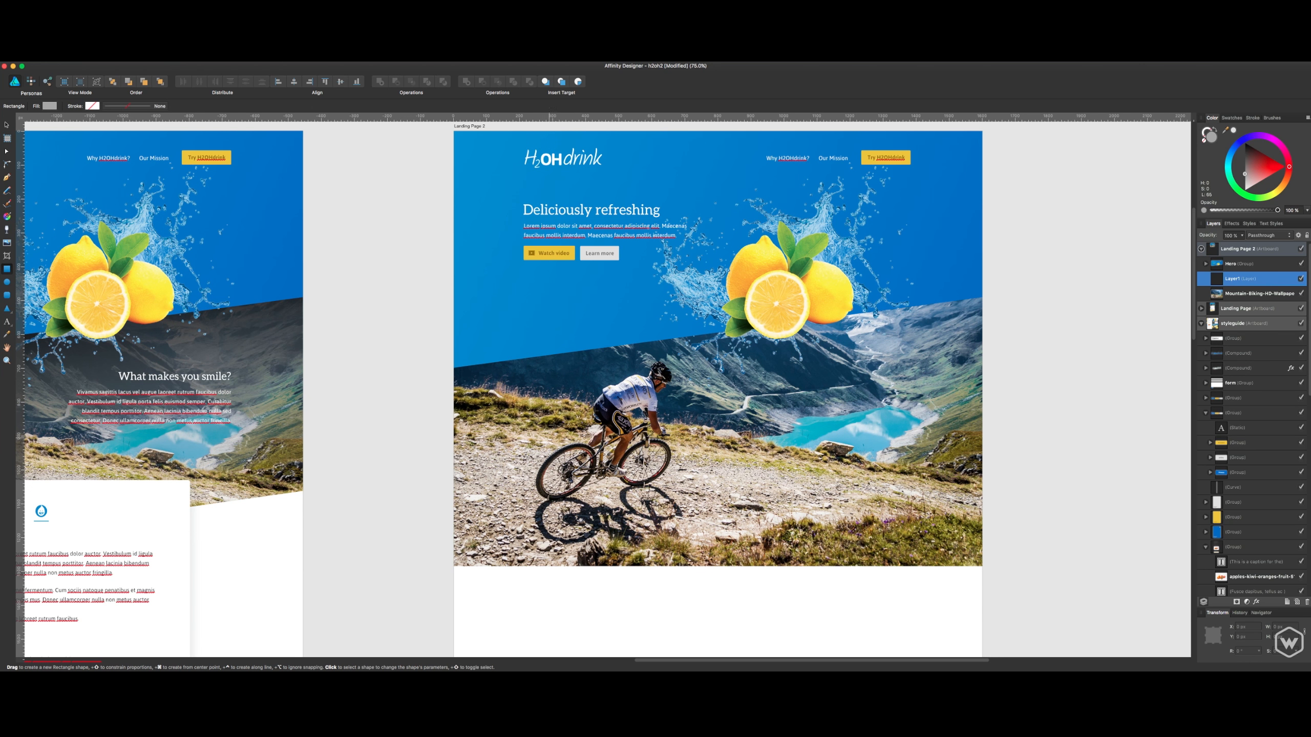
left_click_drag(452, 288, 986, 566)
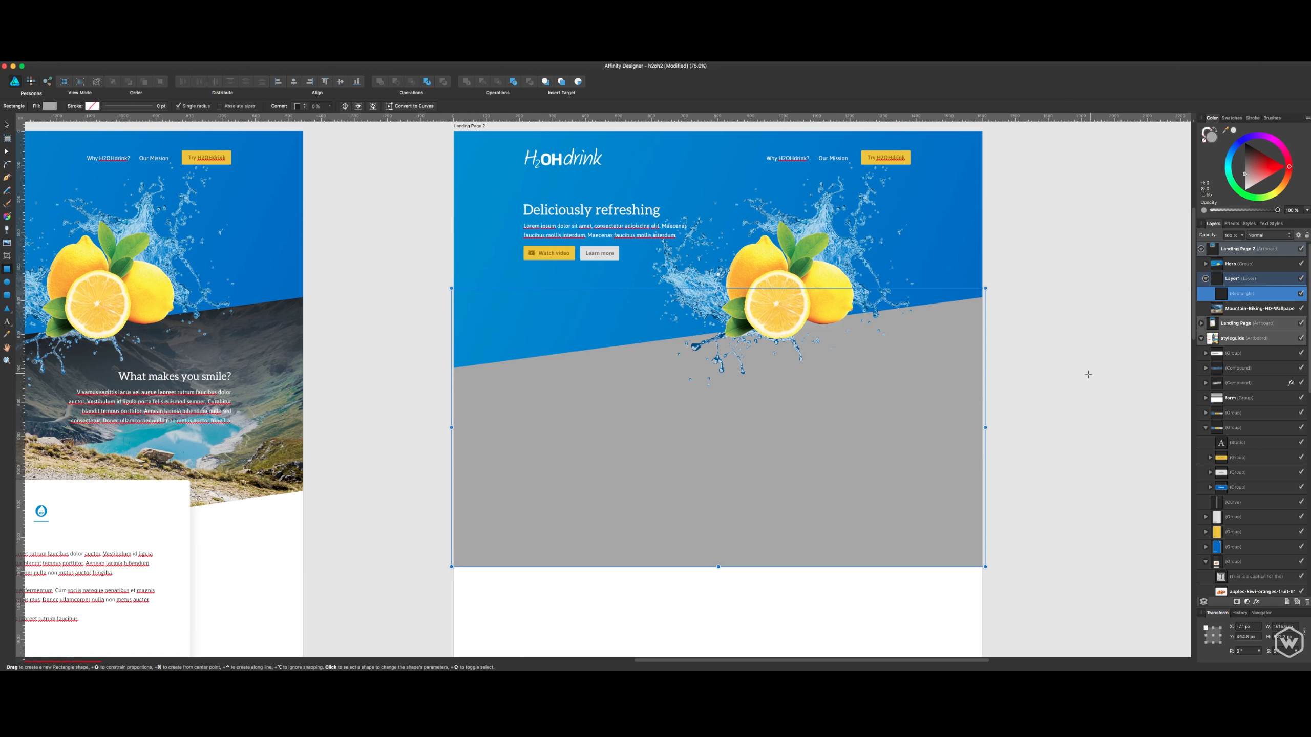
double_click(1222, 296)
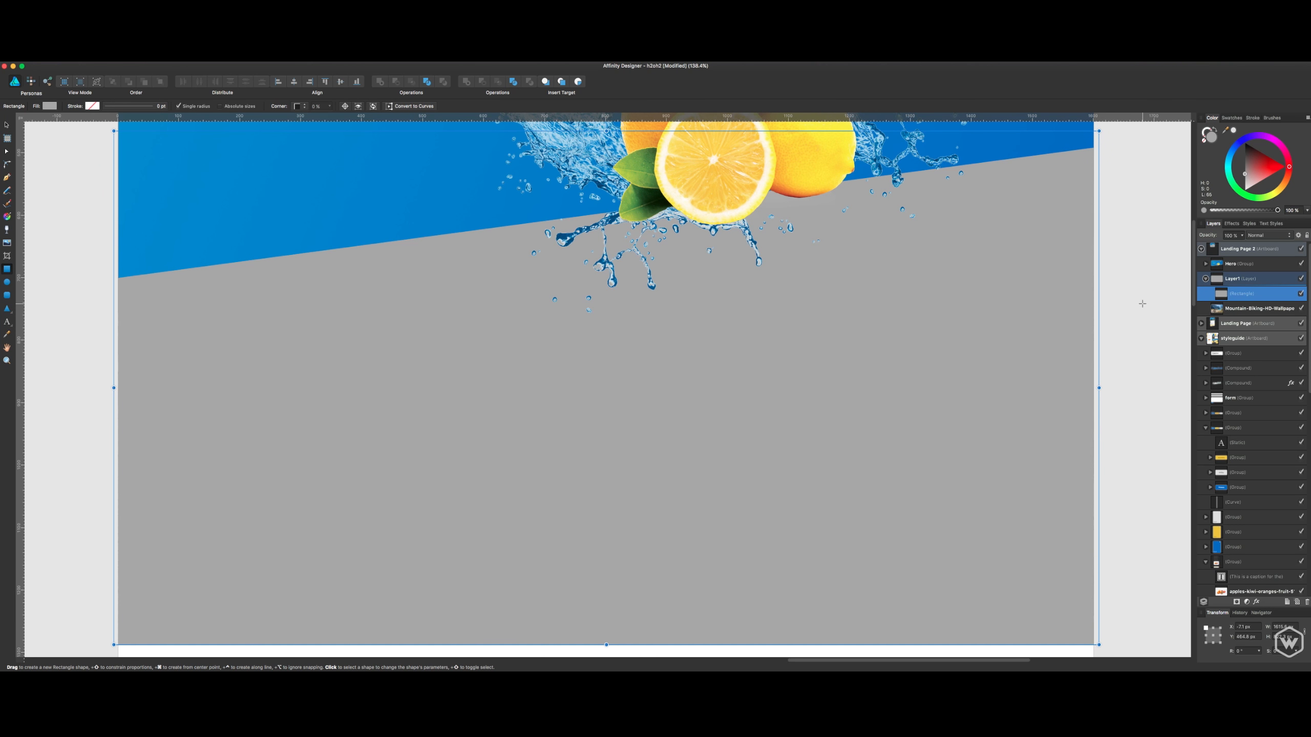
key("super+minus")
key("super+minus")
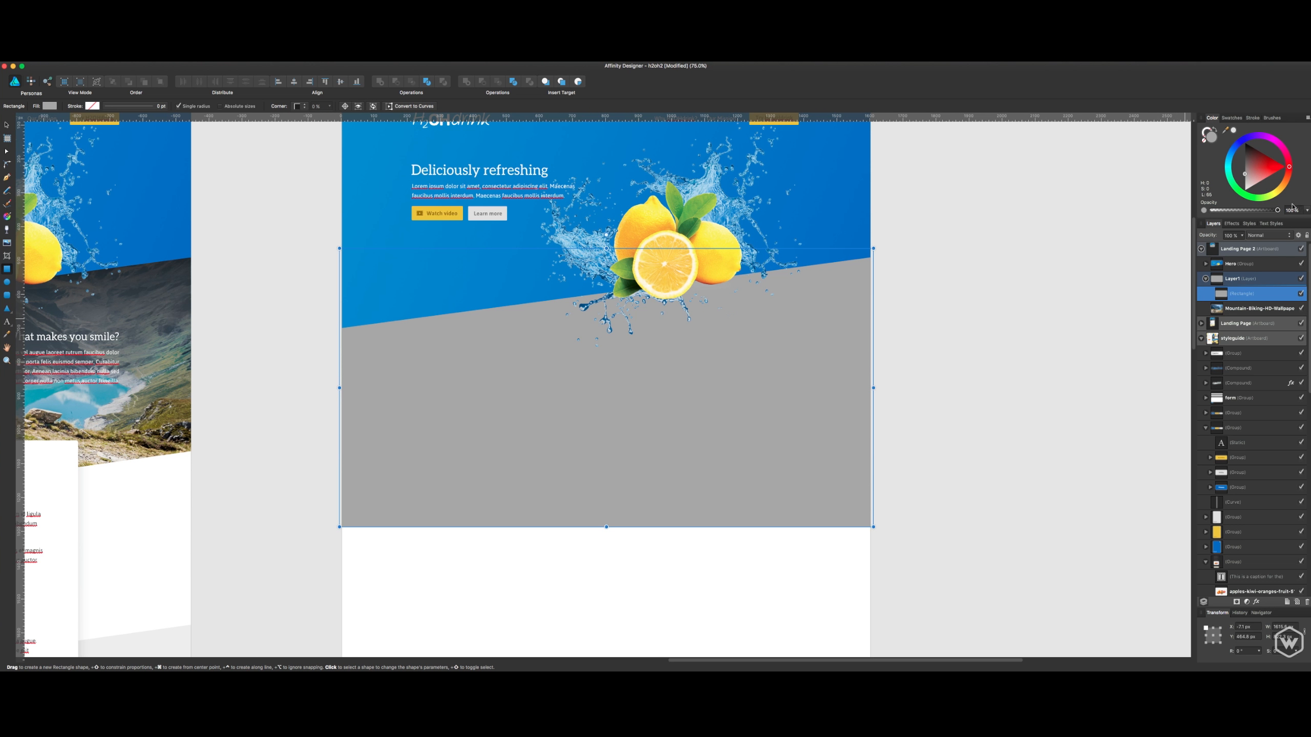
left_click_drag(1273, 162, 1245, 142)
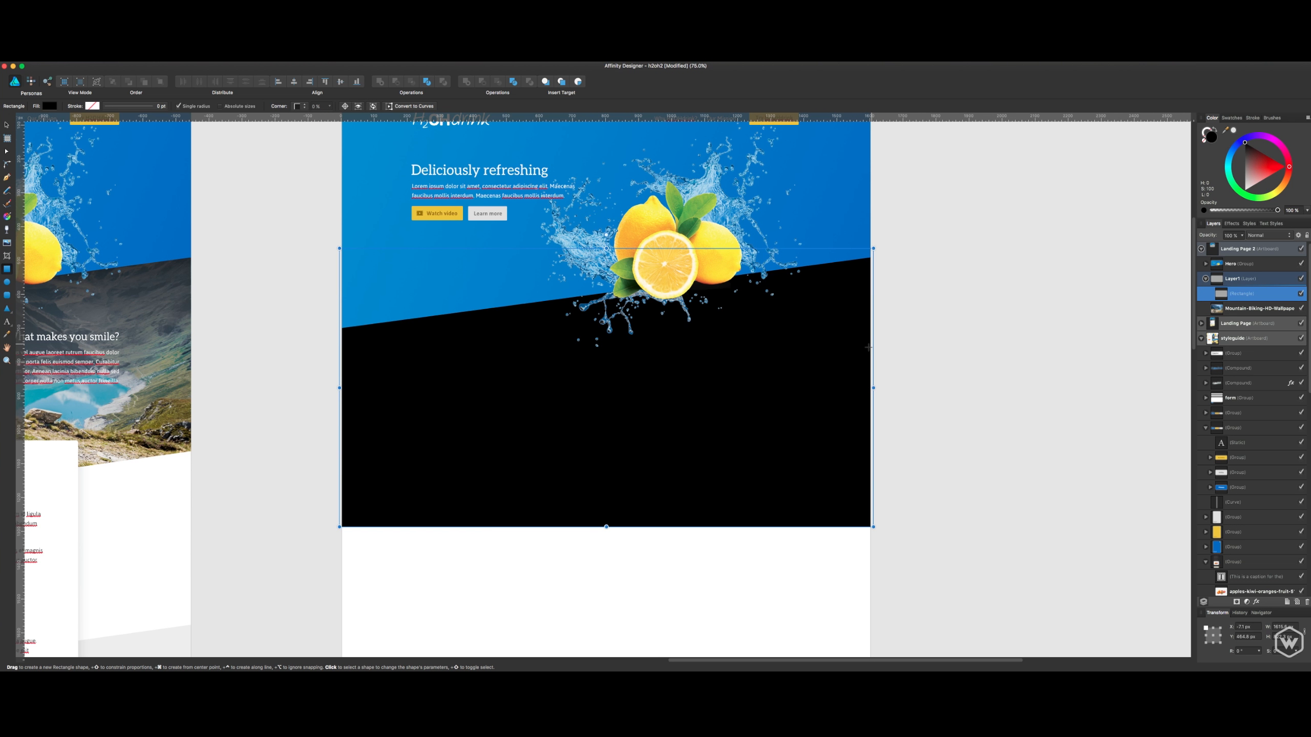
key("v")
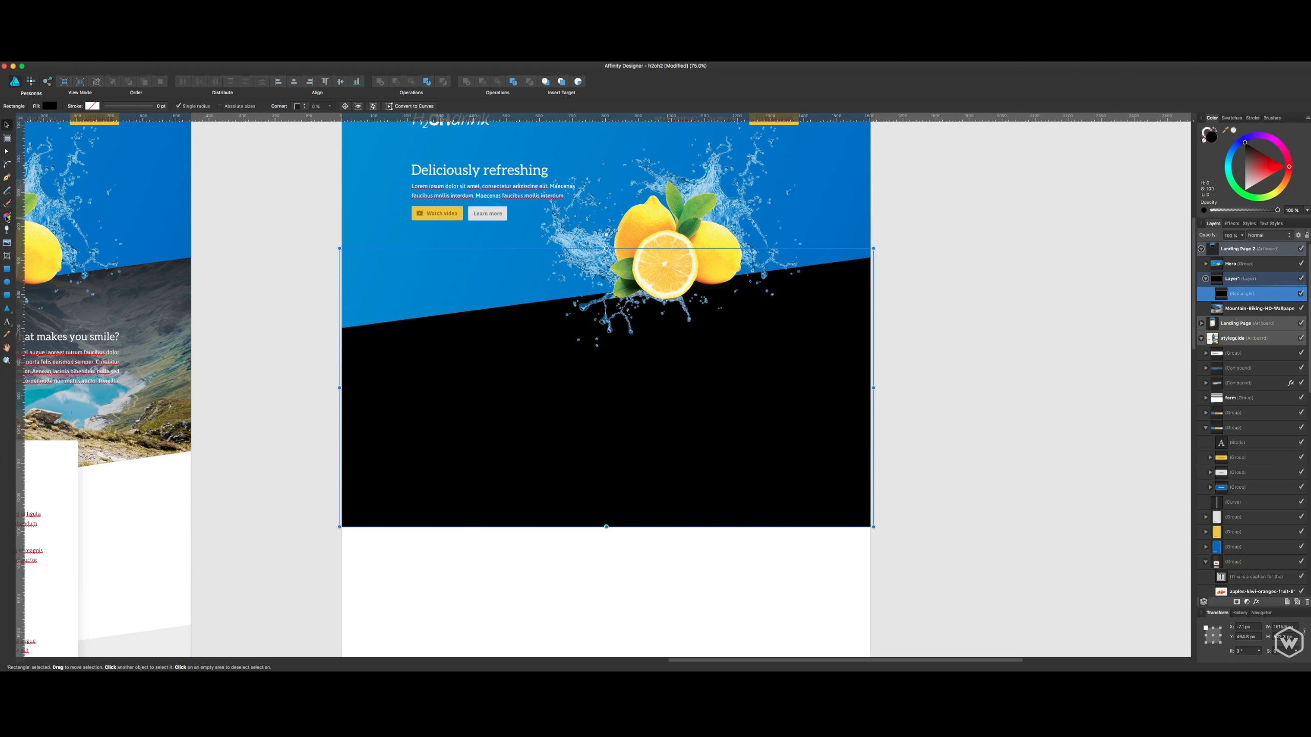
- Apply a near-vertical linear gradient to the black rectangle and set its end stop's opacity to 0%
left_click(6, 217)
left_click_drag(568, 269, 619, 516)
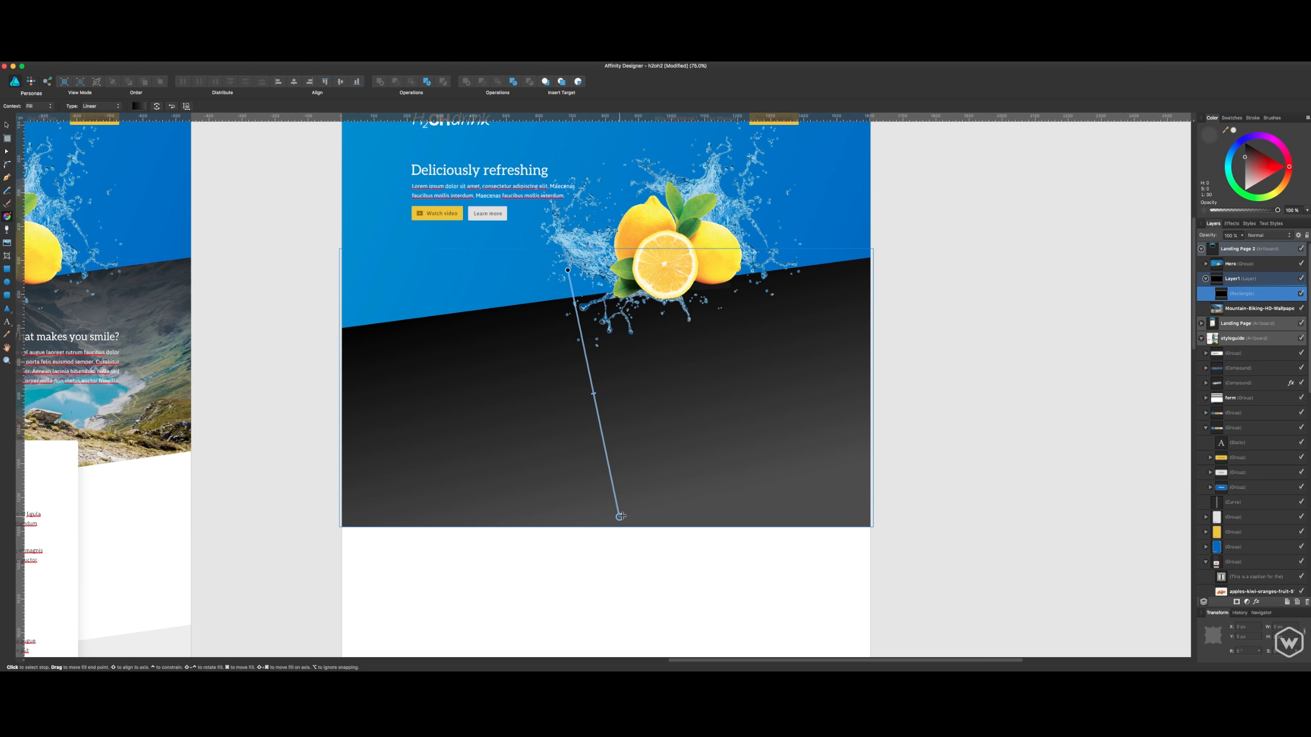
left_click(138, 107)
left_click(249, 143)
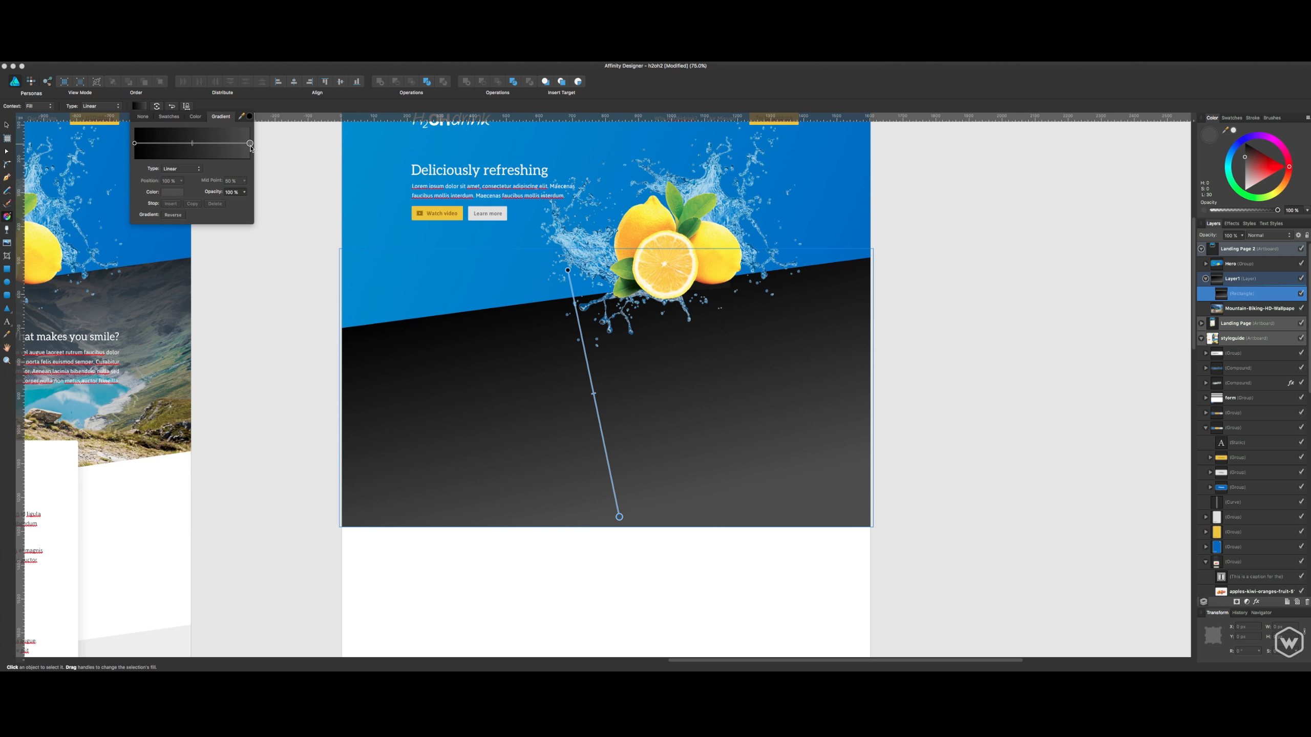
left_click(244, 192)
left_click_drag(244, 204, 97, 212)
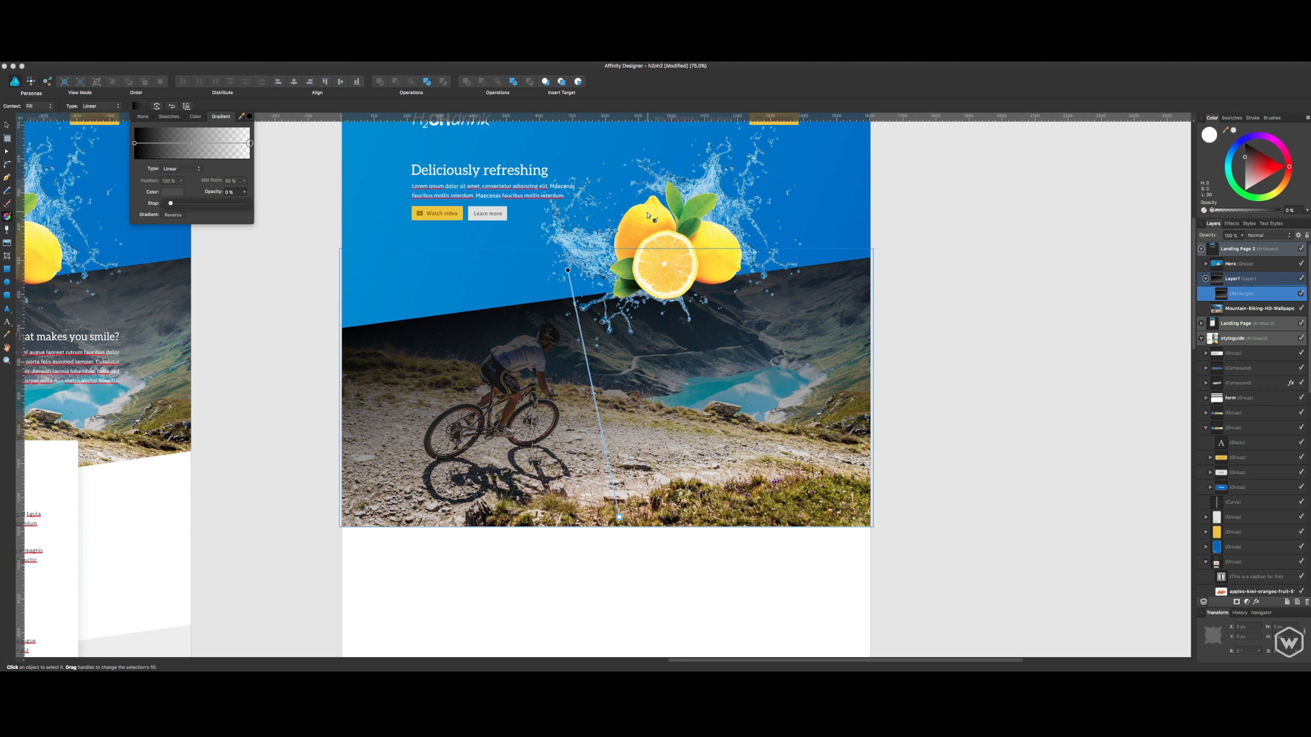
- Shorten the rectangle's gradient so the black fades out around the cyclist's height, and deselect it
left_click(568, 273)
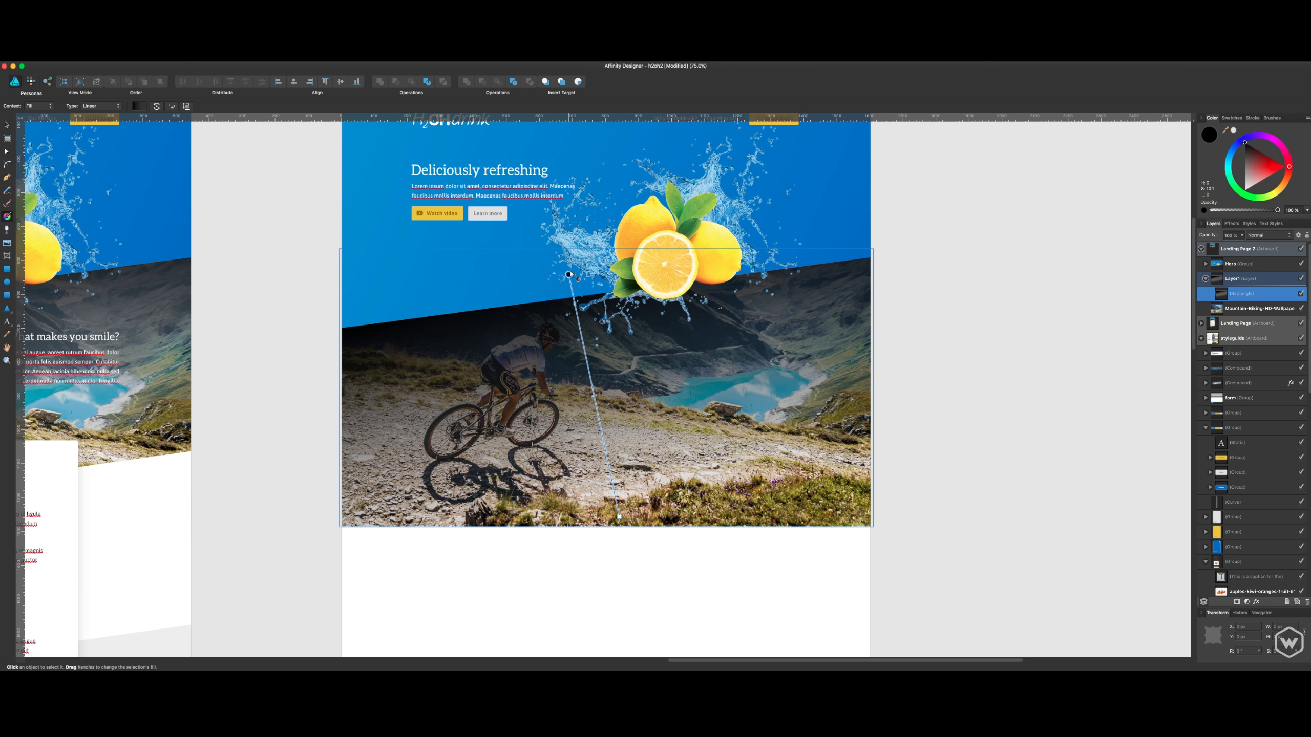
left_click_drag(568, 269, 581, 383)
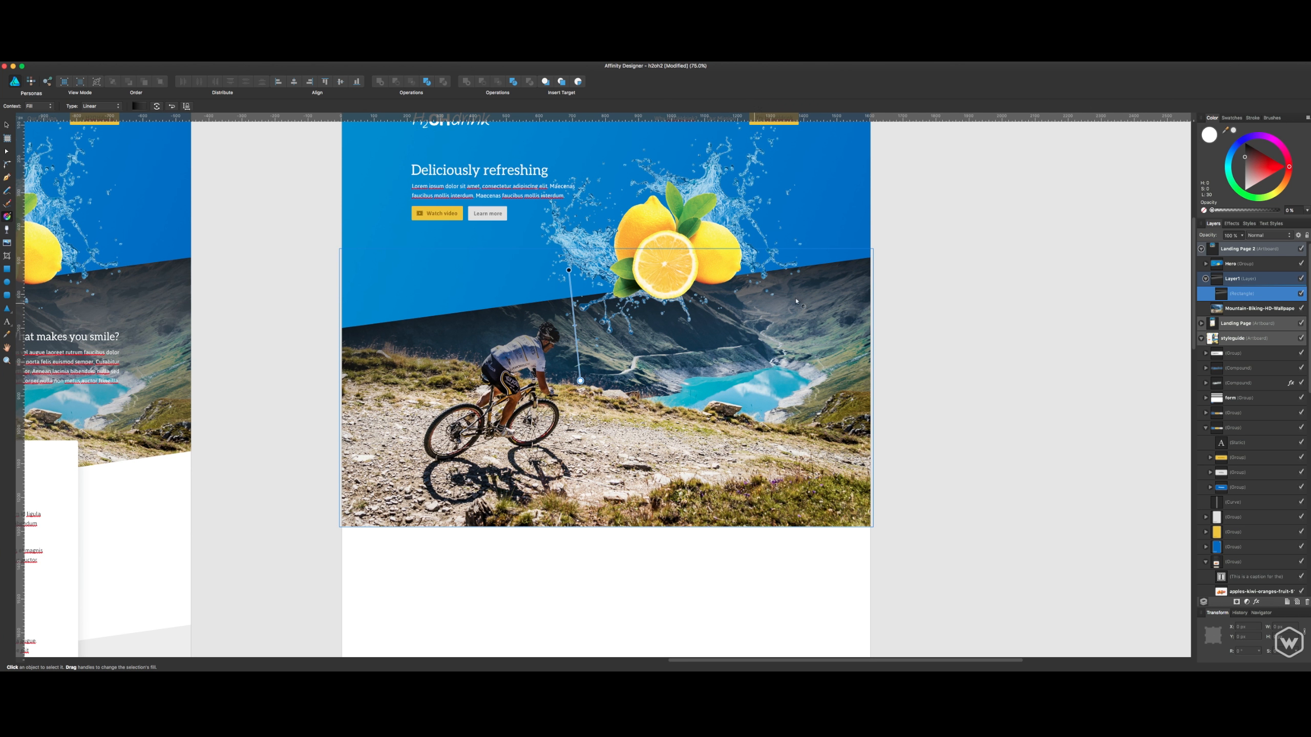
key("v")
left_click(900, 266)
left_click_drag(761, 347, 817, 364)
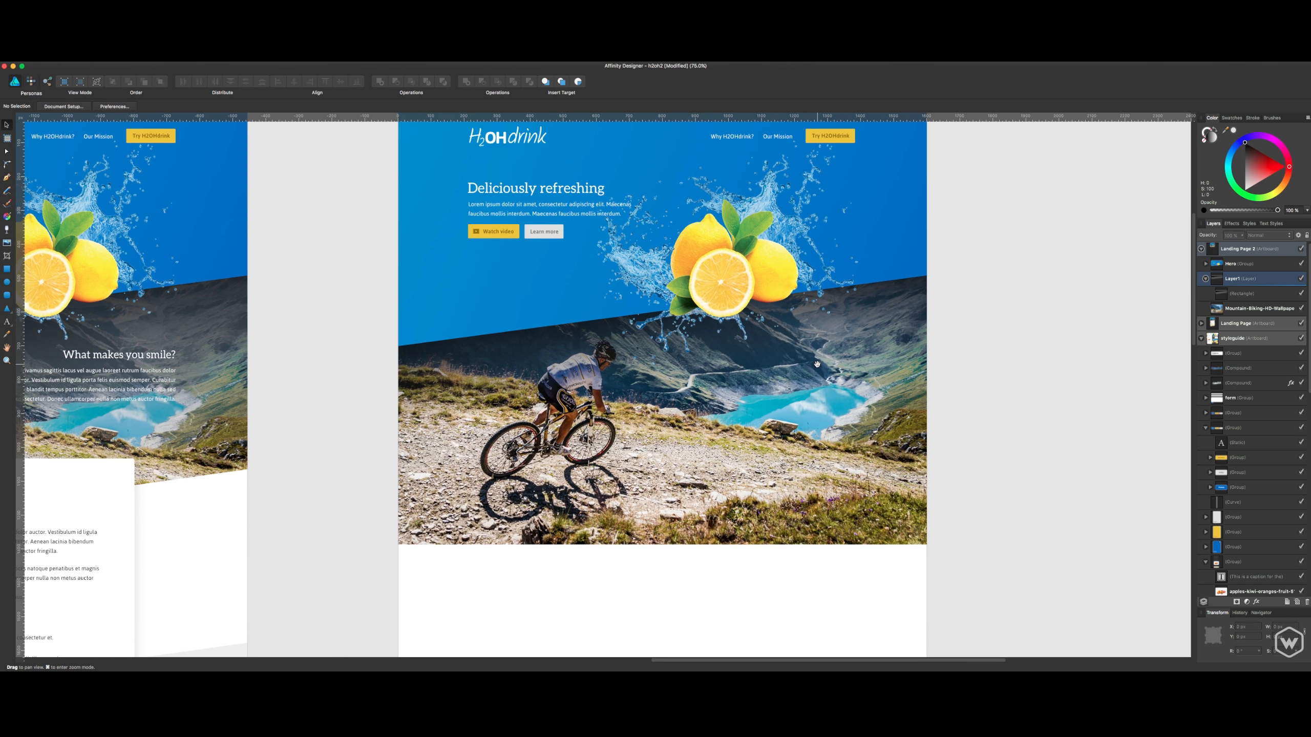
- Select Layer1, which holds the gradient rectangle, and collapse its contents in the layer list
key("super+plus")
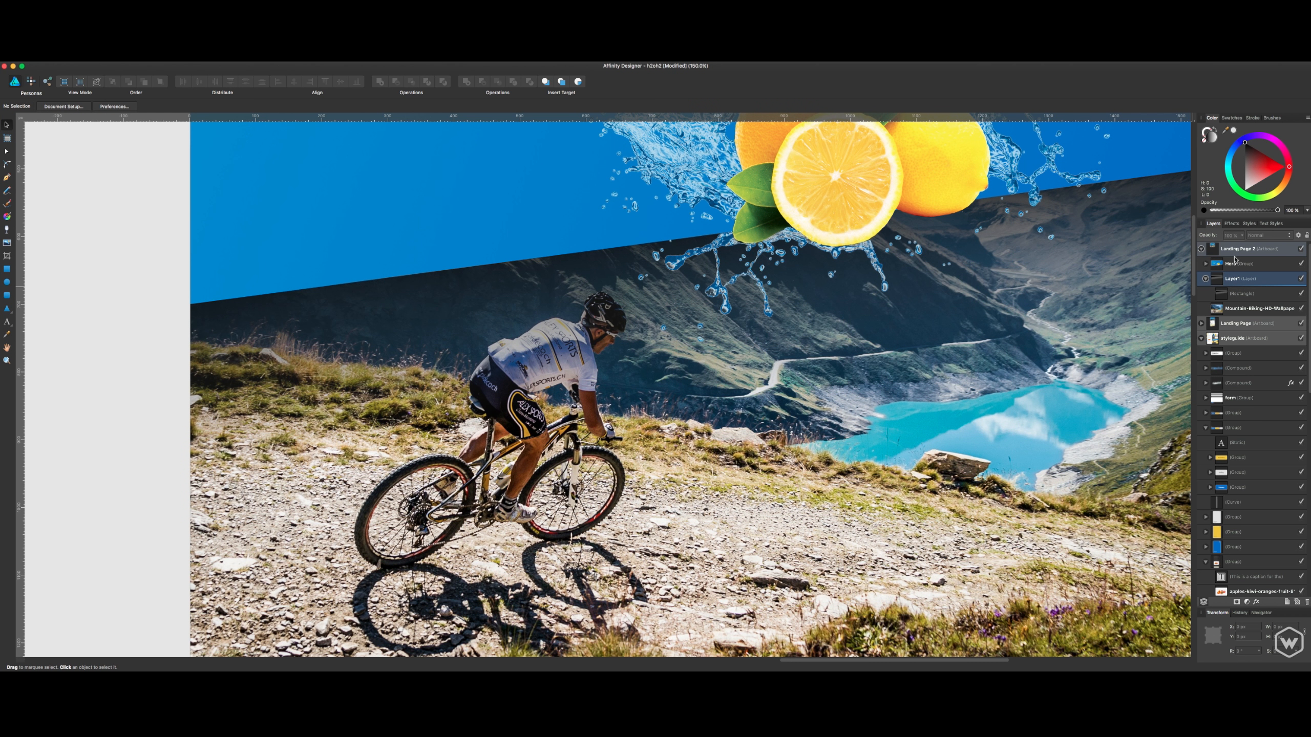
left_click(1233, 308)
left_click(1231, 295)
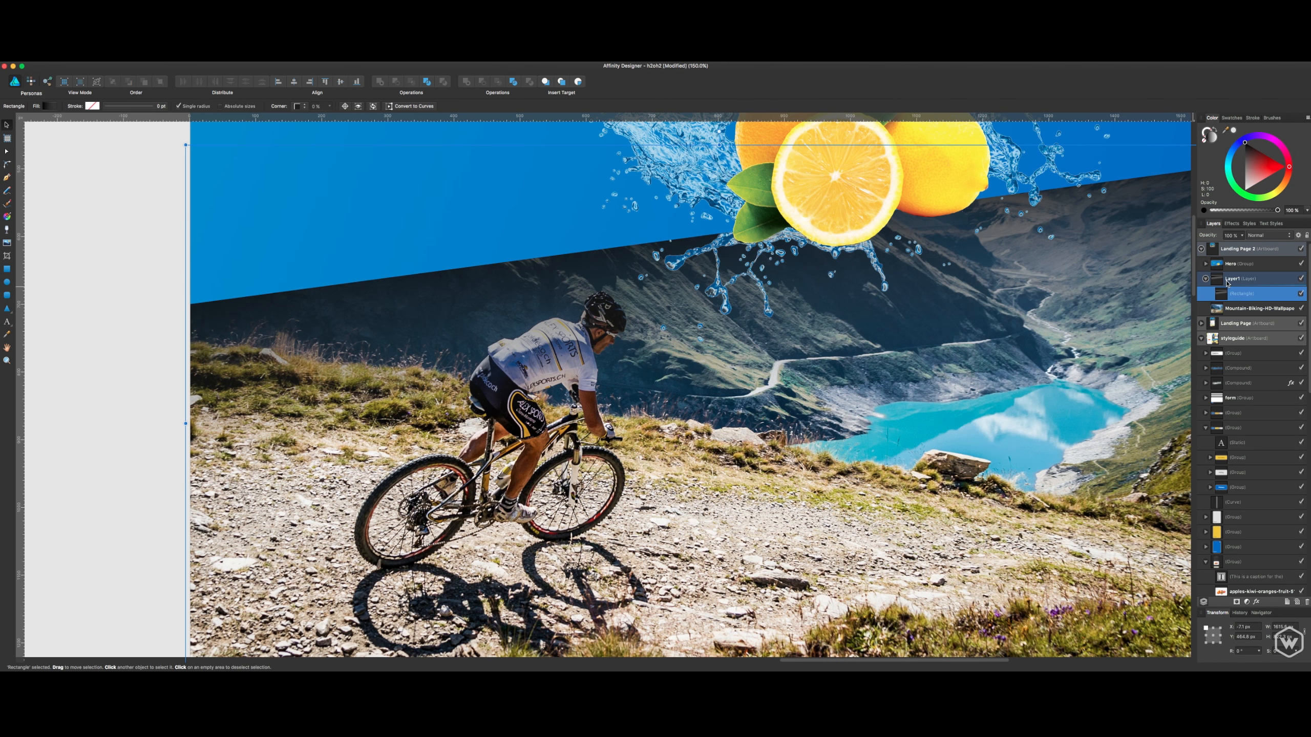
left_click(1227, 281)
left_click(1206, 279)
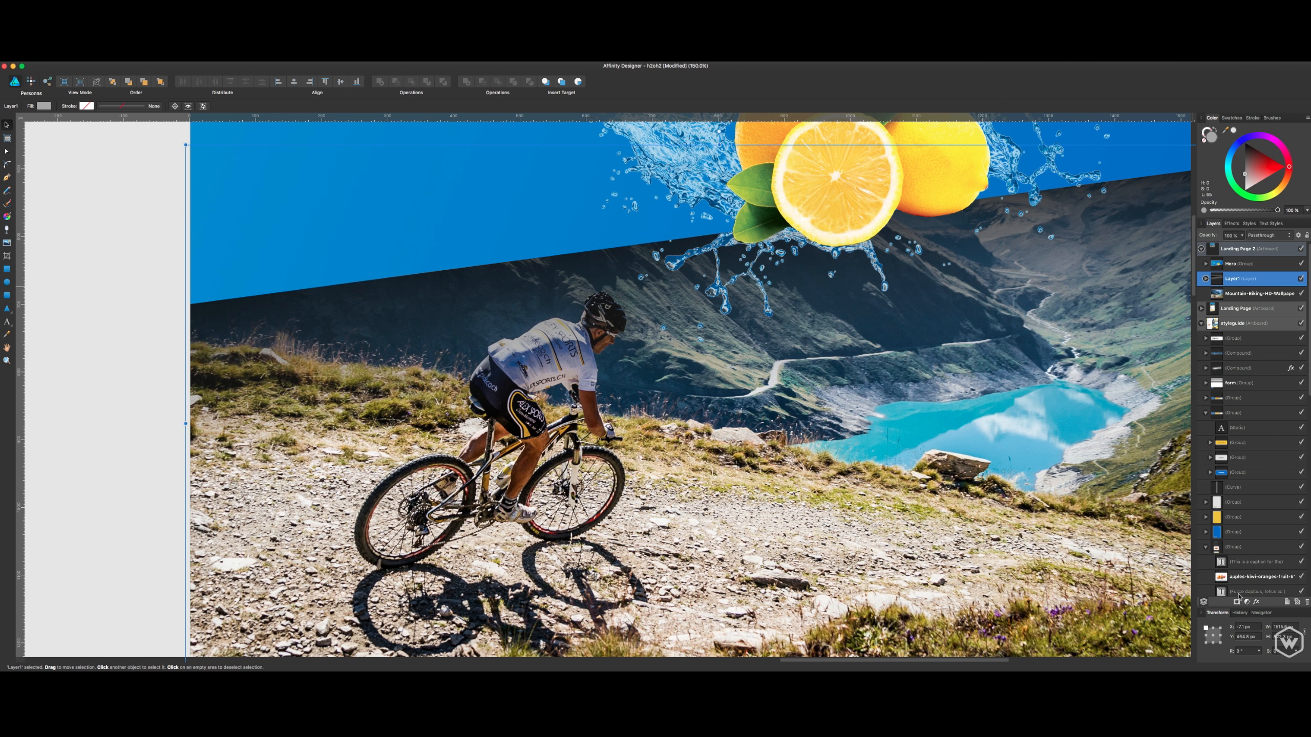
- Save the document
key("space")
left_click_drag(980, 360, 861, 502)
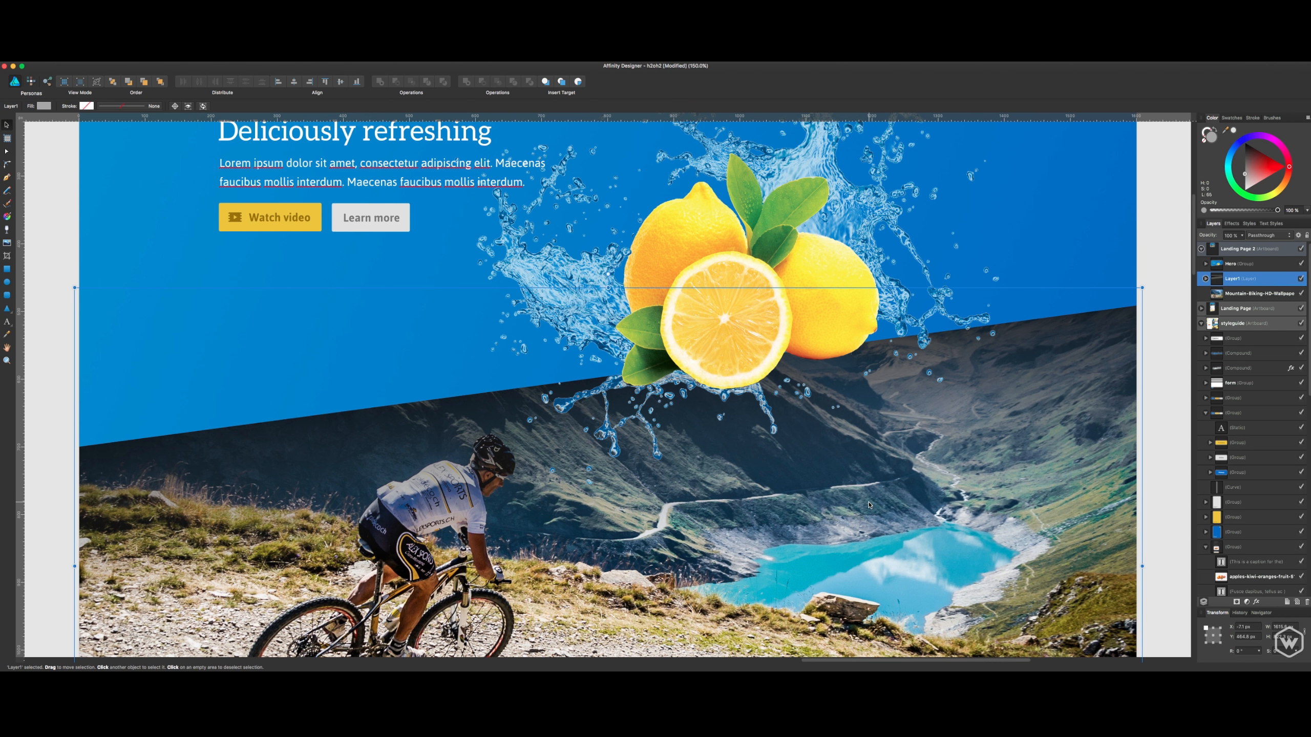
key("super+1")
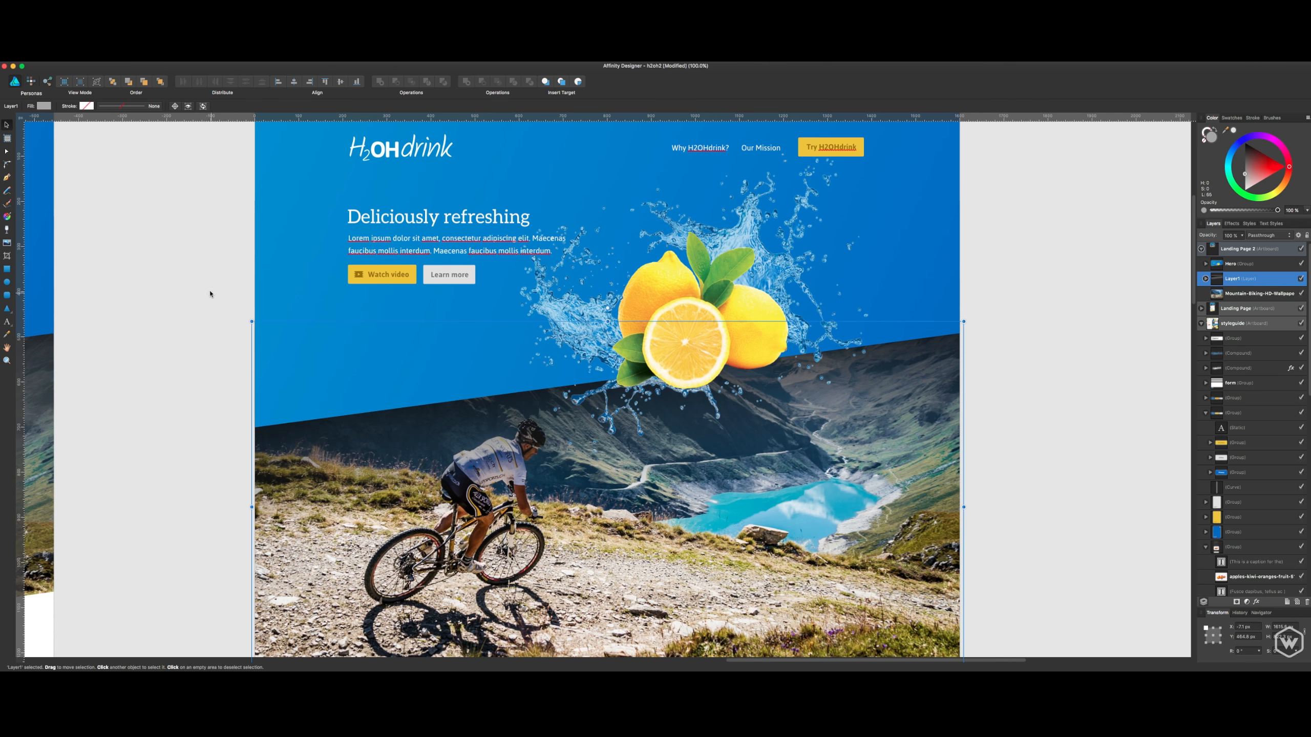
key("super+s")
- Switch to the Pixel persona and activate the Paint Brush tool
left_click(31, 82)
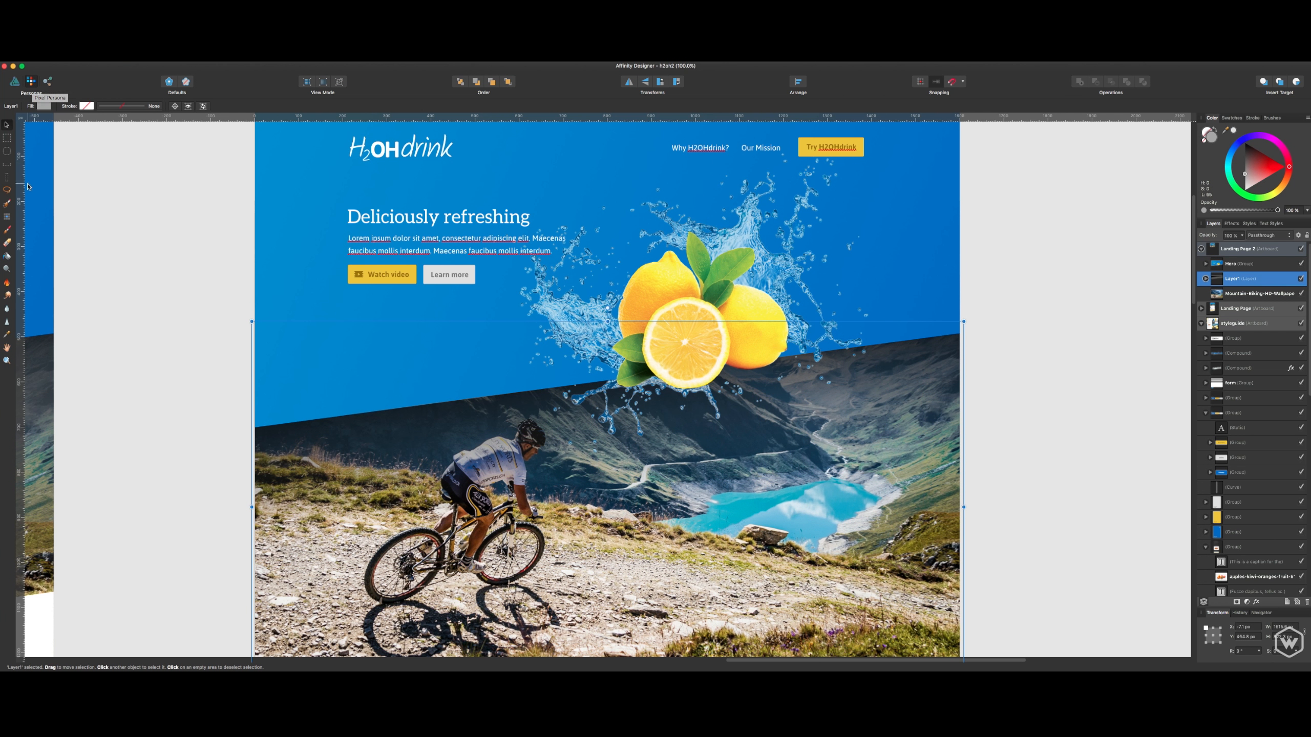
left_click(15, 82)
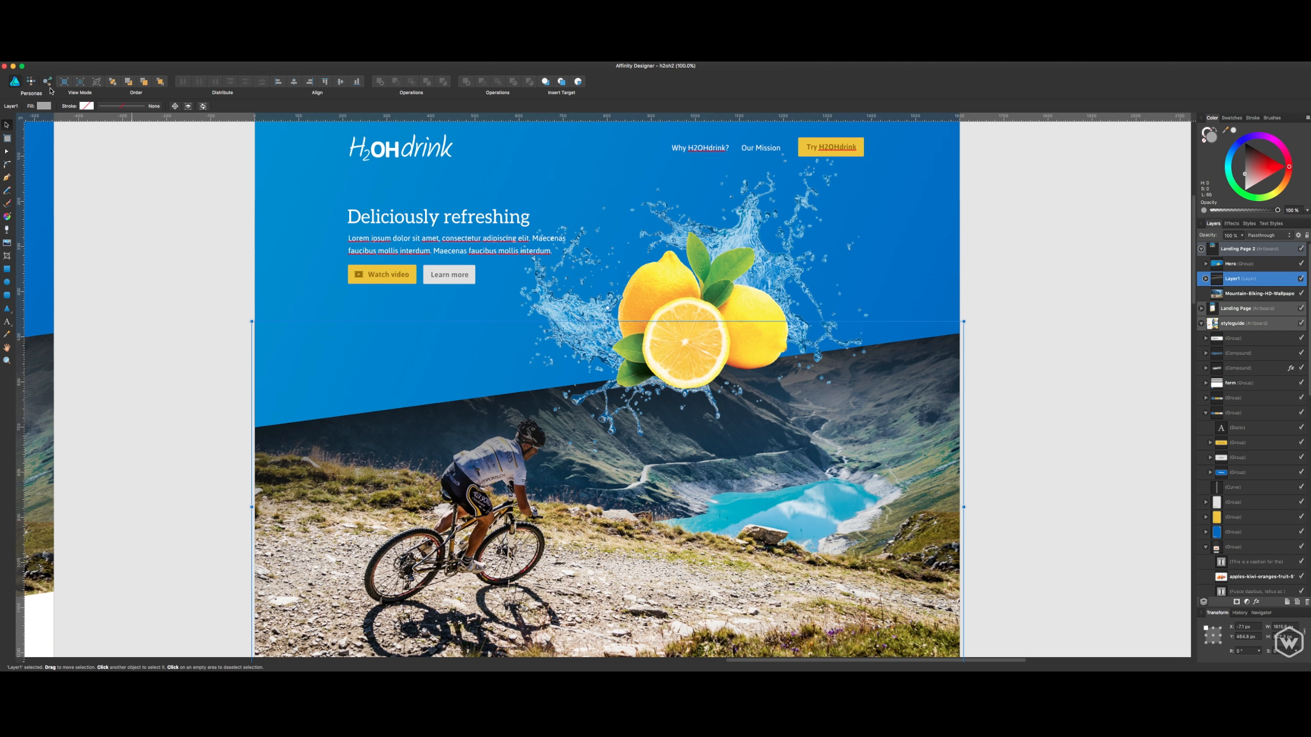
left_click(31, 83)
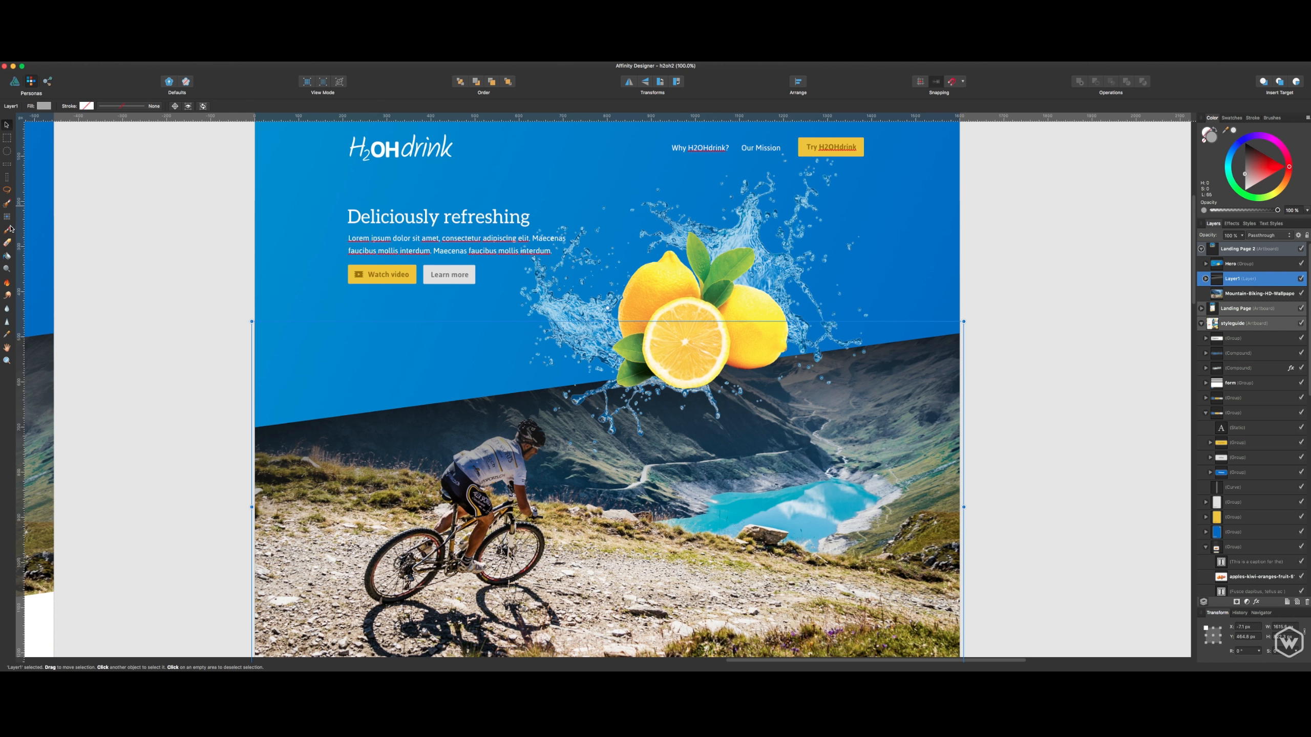
left_click(8, 228)
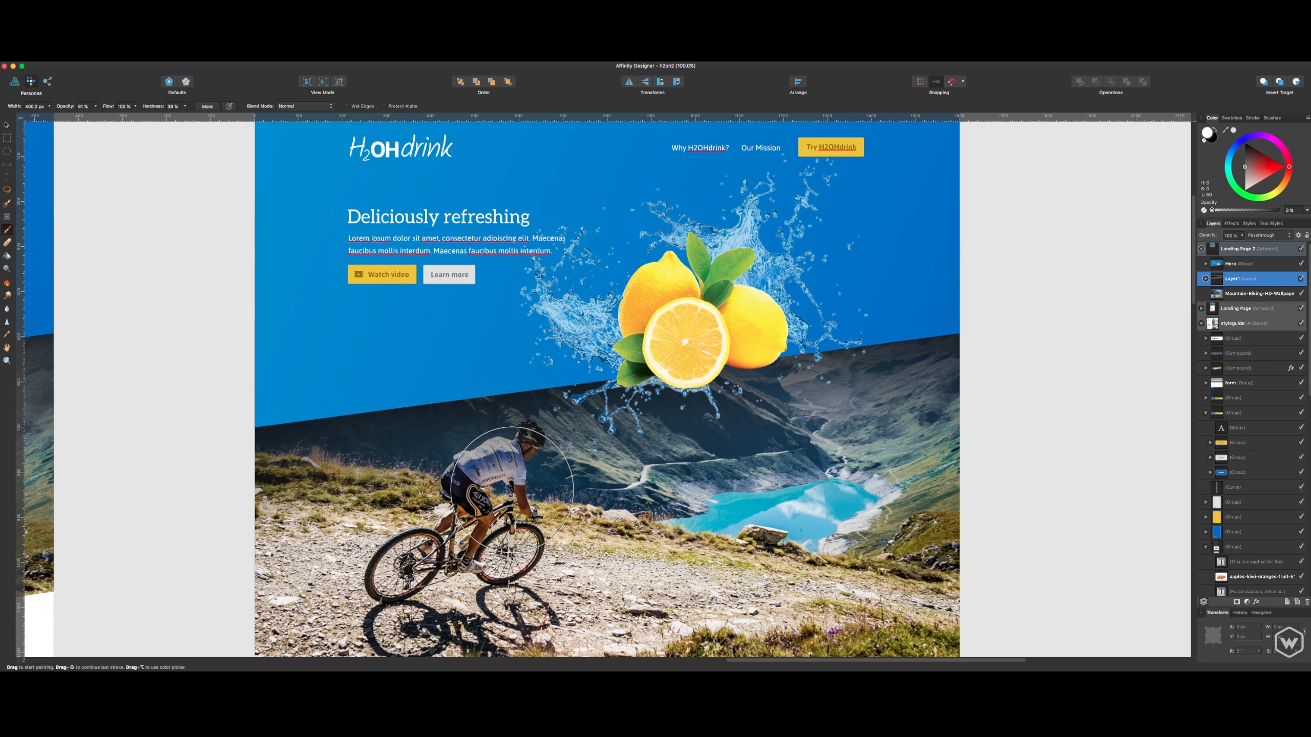
- Reduce the brush width to about 209 px and add a mask to Layer1
key("bracketleft")
key("bracketleft")
key("bracketleft")
key("bracketleft")
left_click(1236, 602)
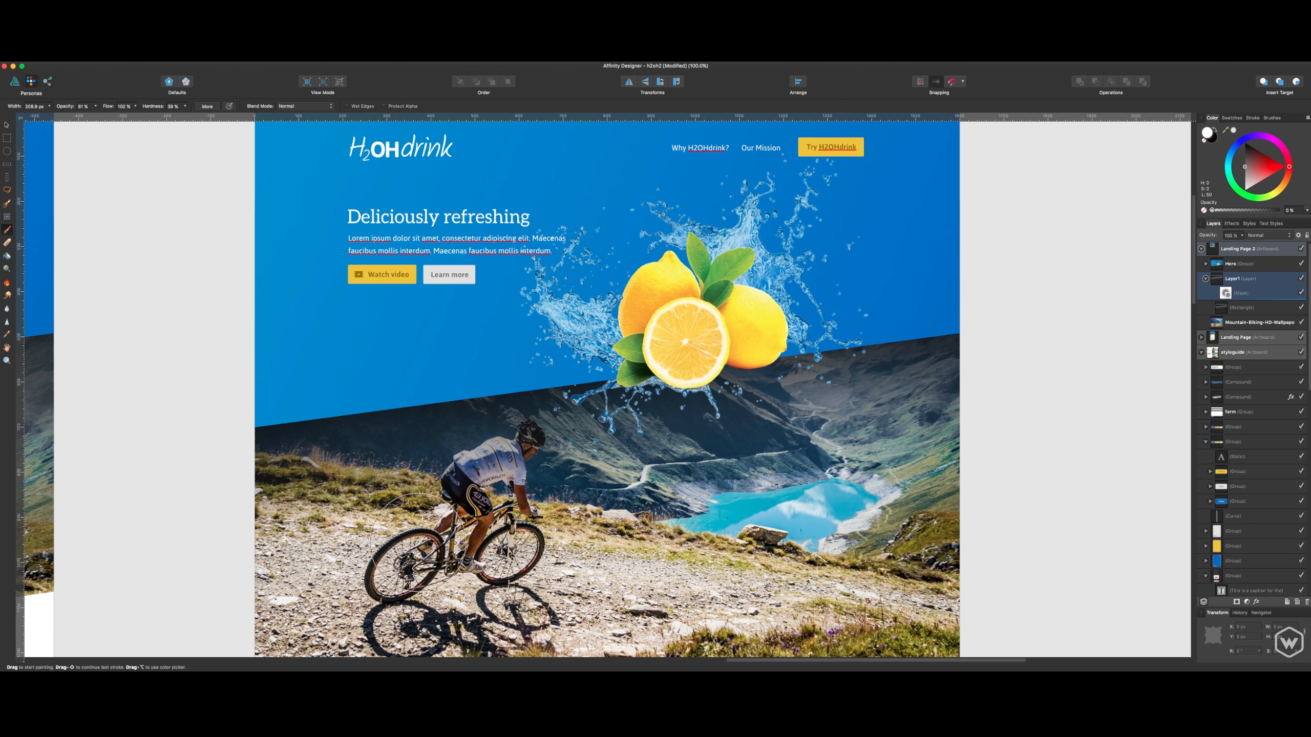
- Paint black on Layer1's mask over the cyclist's helmet and upper body, using a brush about 67 px wide
key("super+equal")
key("super+equal")
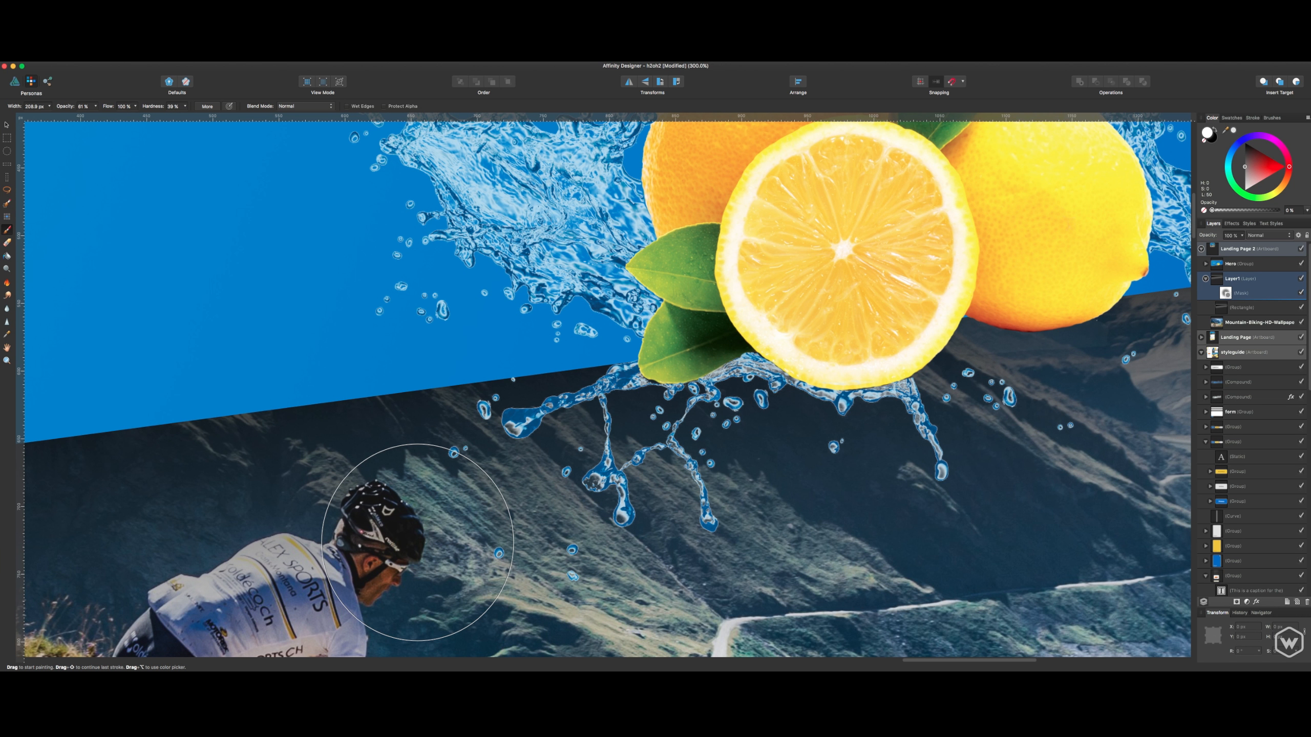
key("bracketleft")
key("bracketleft")
key("bracketleft")
key("bracketleft")
key("bracketleft")
key("bracketleft")
key("bracketleft")
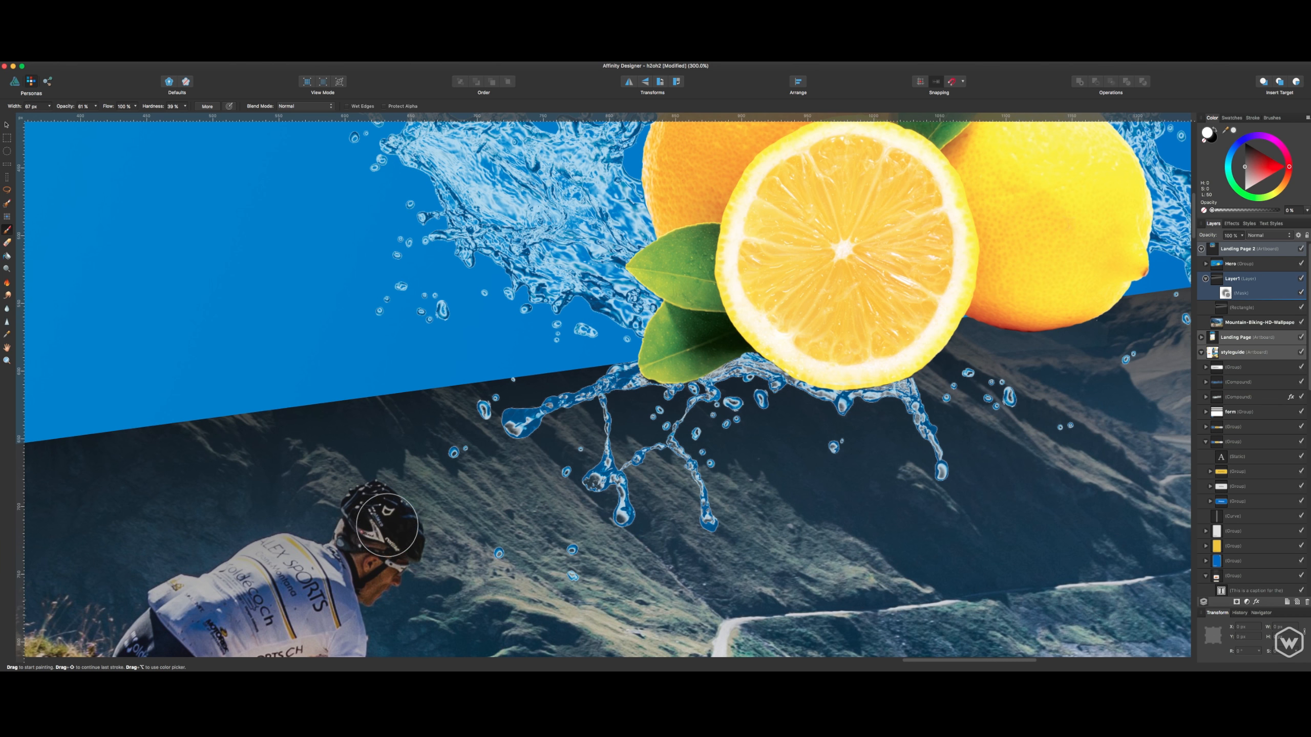
mouse_move(432, 600)
left_mouse_down()
mouse_move(731, 440)
mouse_move(709, 327)
mouse_move(658, 281)
mouse_move(637, 376)
left_mouse_up()
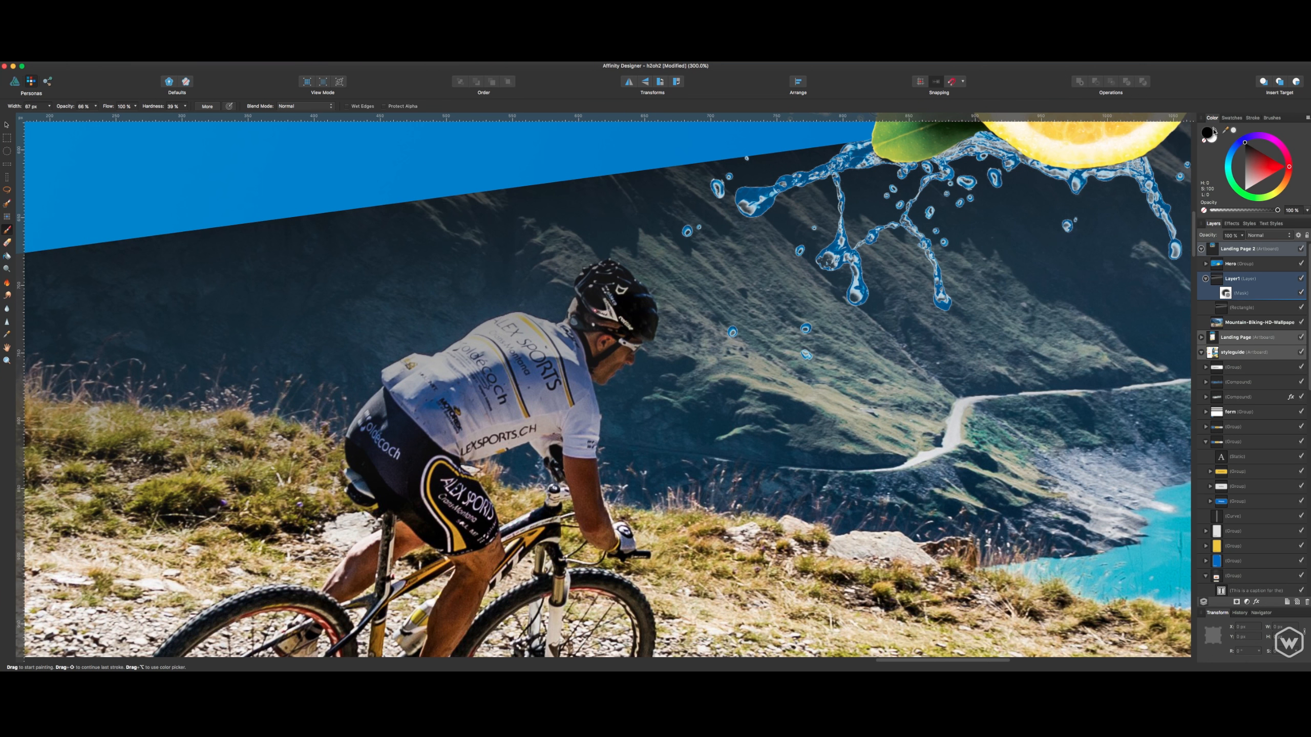
- Select Layer1's mask and refine it in black over the cyclist's head and jersey, reducing the brush to about 35 px
left_click(1230, 293)
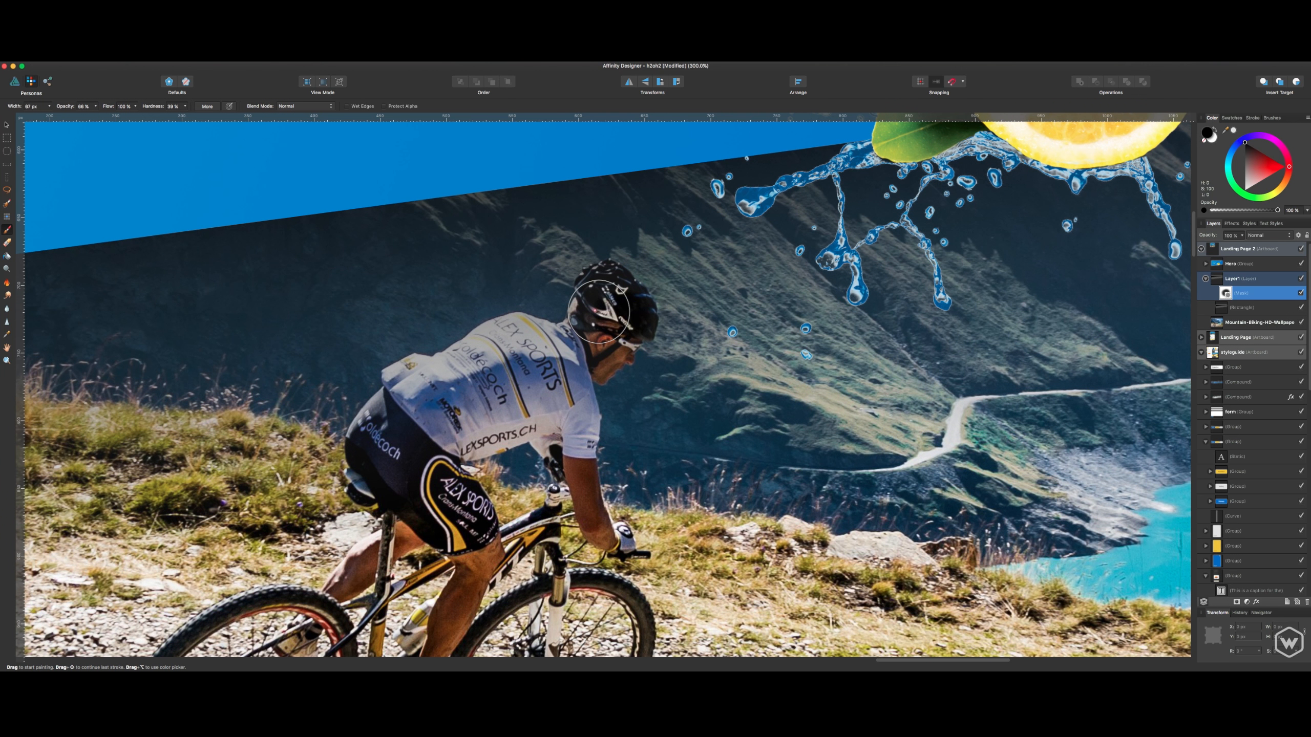
scroll(599, 312, "up", 4)
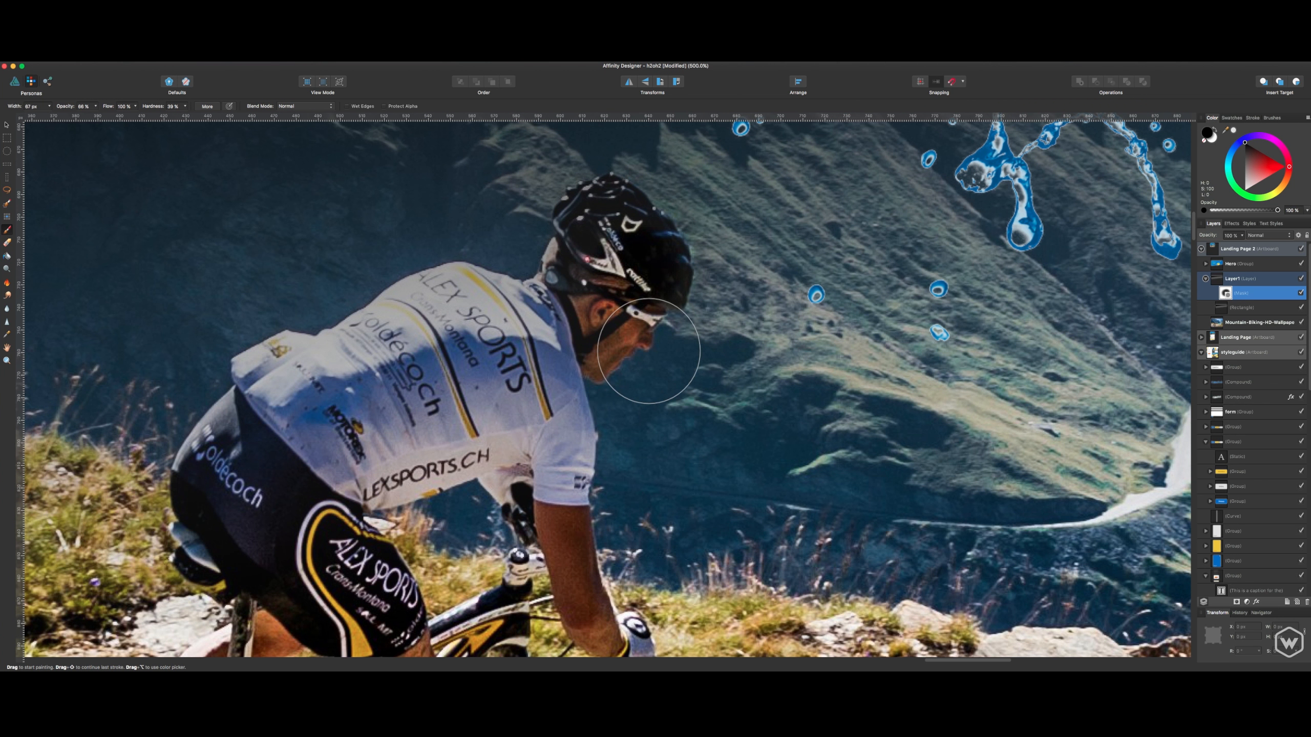
scroll(628, 345, "up", 4)
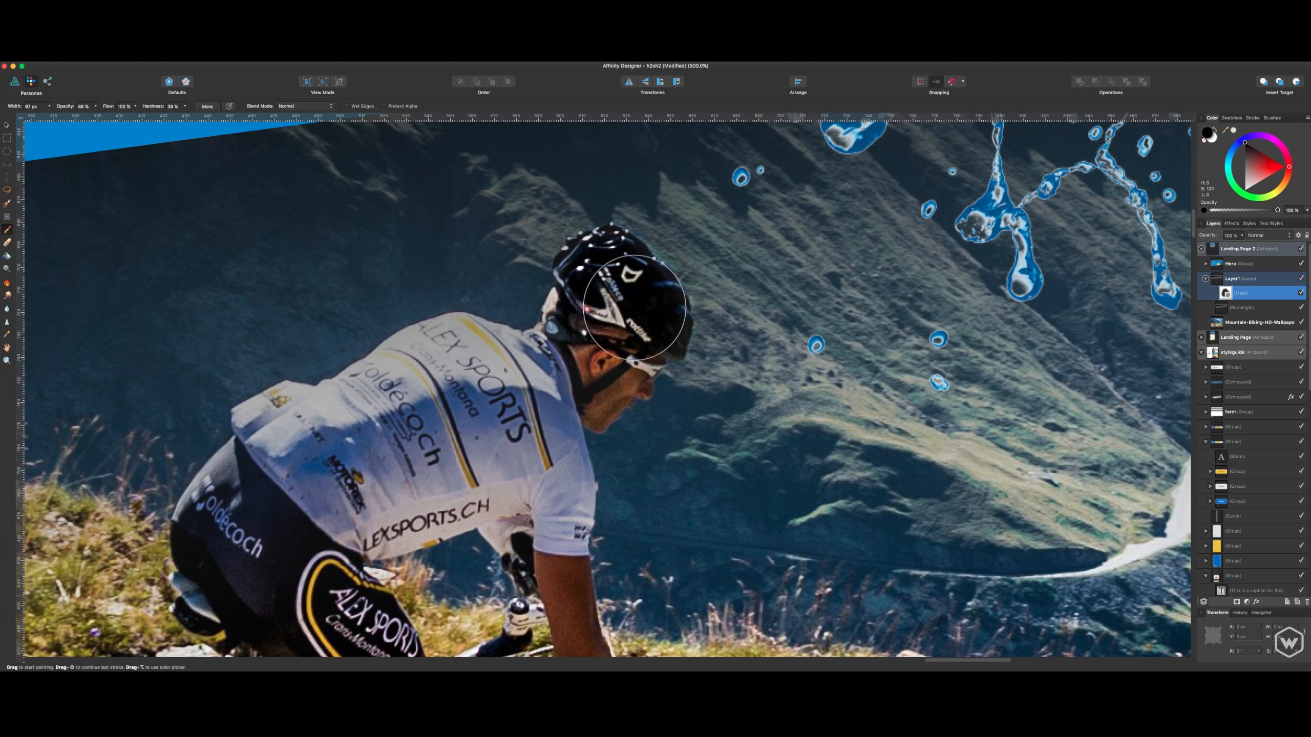
left_click(1202, 143)
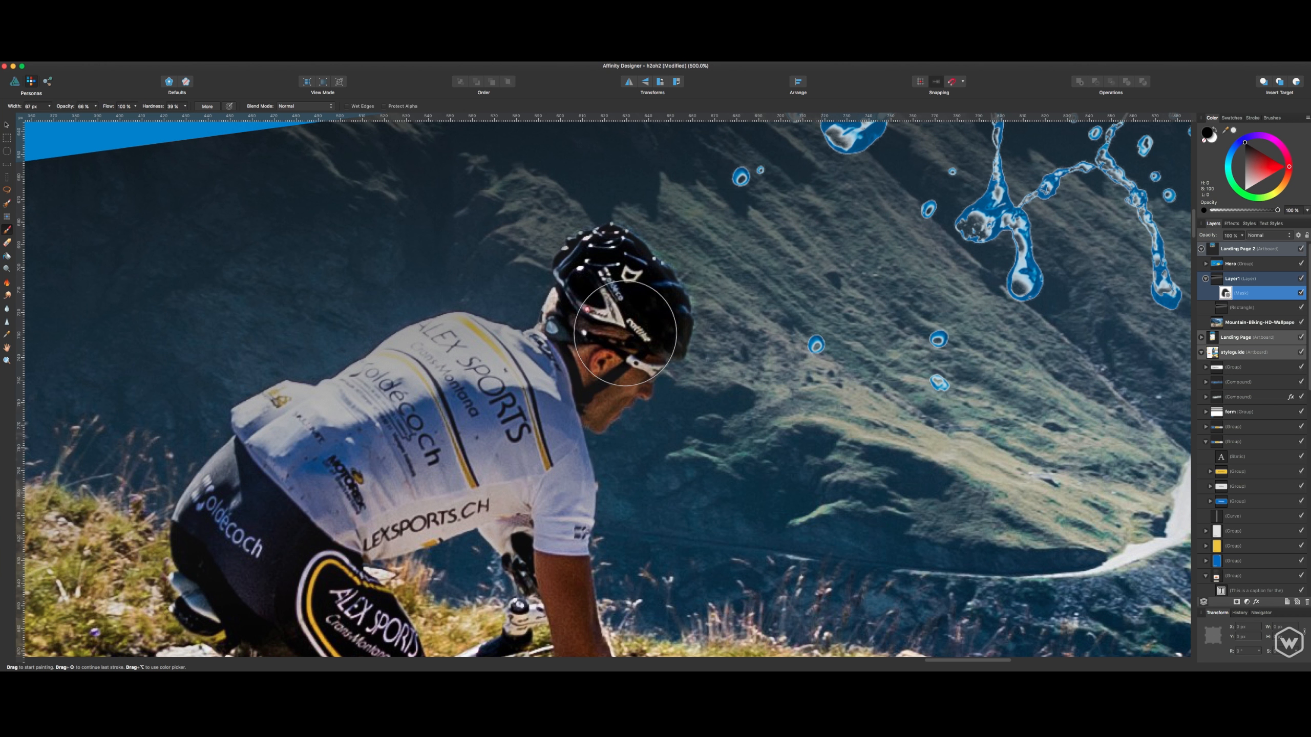
key("[")
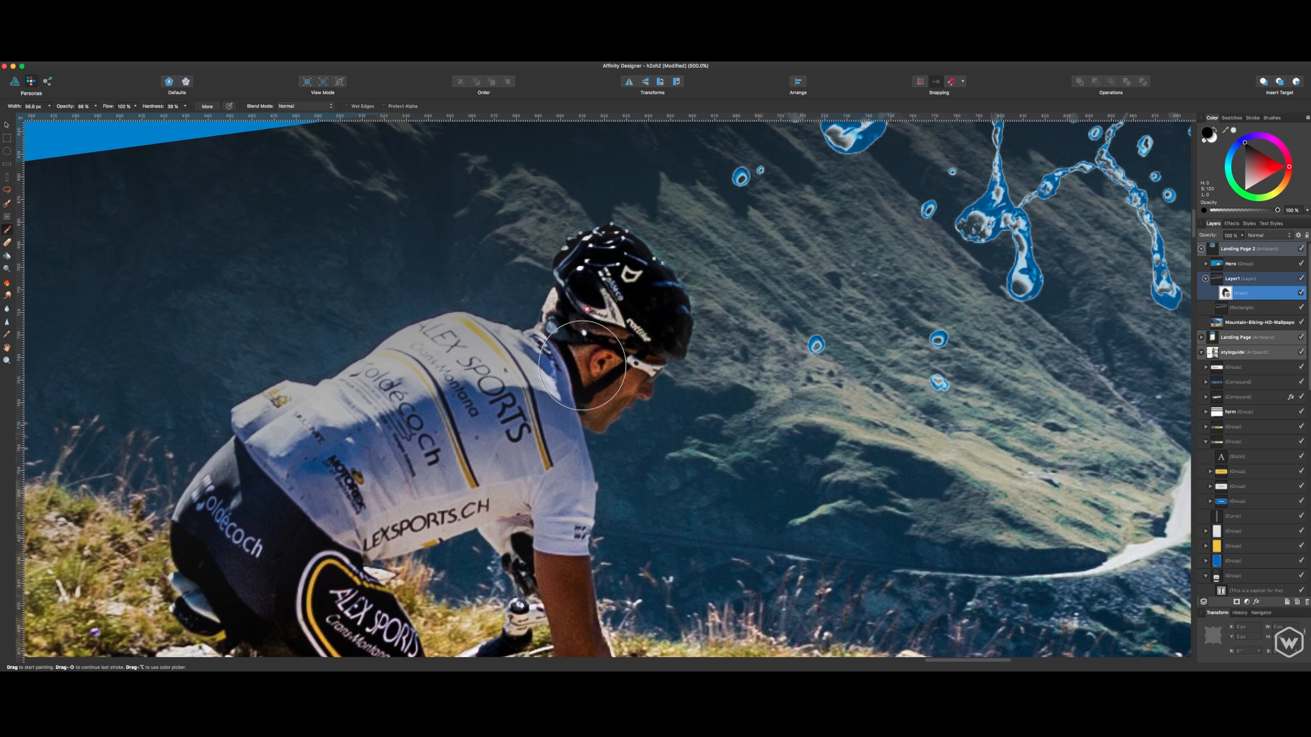
key("bracketleft")
key("bracketleft")
key("bracketleft")
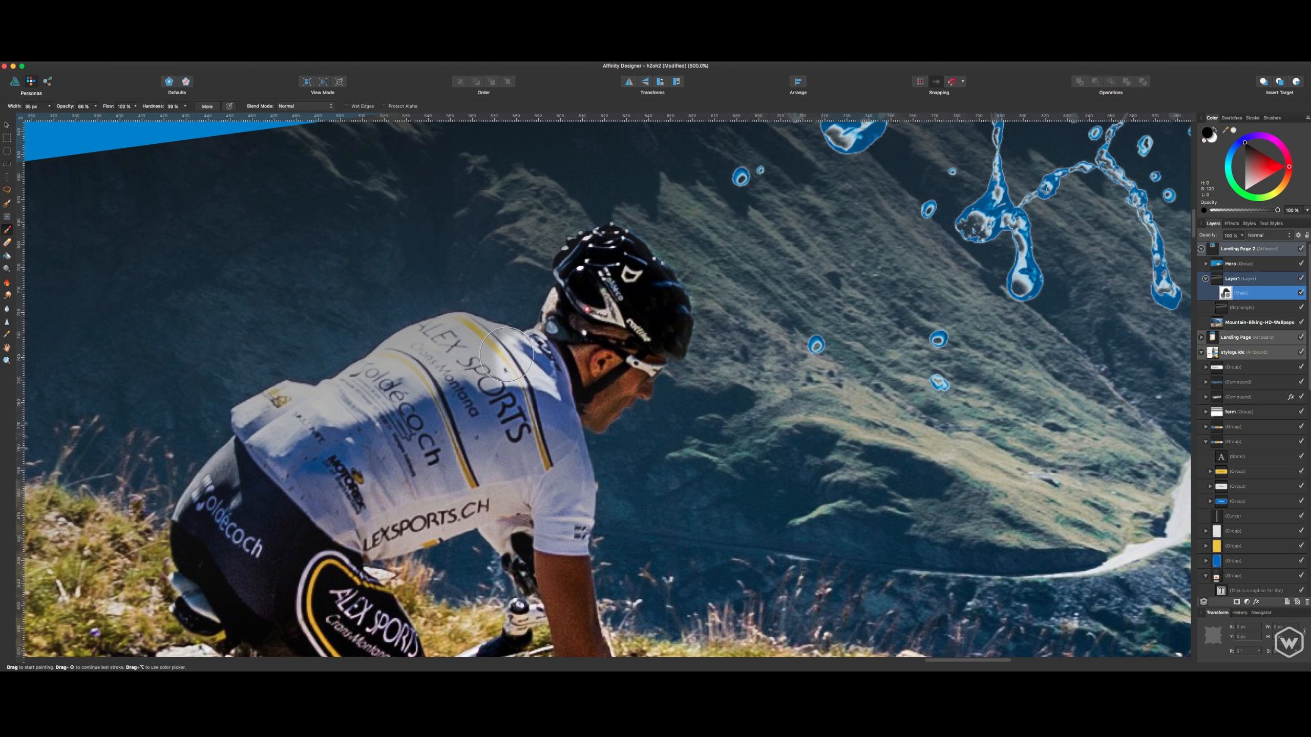
mouse_move(506, 354)
left_mouse_down()
mouse_move(455, 339)
mouse_move(385, 354)
mouse_move(335, 410)
mouse_move(260, 416)
mouse_move(251, 463)
mouse_move(198, 542)
mouse_move(207, 521)
mouse_move(280, 527)
mouse_move(254, 548)
mouse_move(319, 433)
mouse_move(382, 404)
mouse_move(354, 412)
mouse_move(368, 401)
mouse_move(420, 420)
mouse_move(525, 391)
mouse_move(532, 459)
mouse_move(473, 464)
left_mouse_up()
- Continue painting the mask black over the bike, the cyclist's legs and the shorts
scroll(464, 454, "down", 10)
scroll(428, 428, "down", 5)
scroll(428, 428, "left", 10)
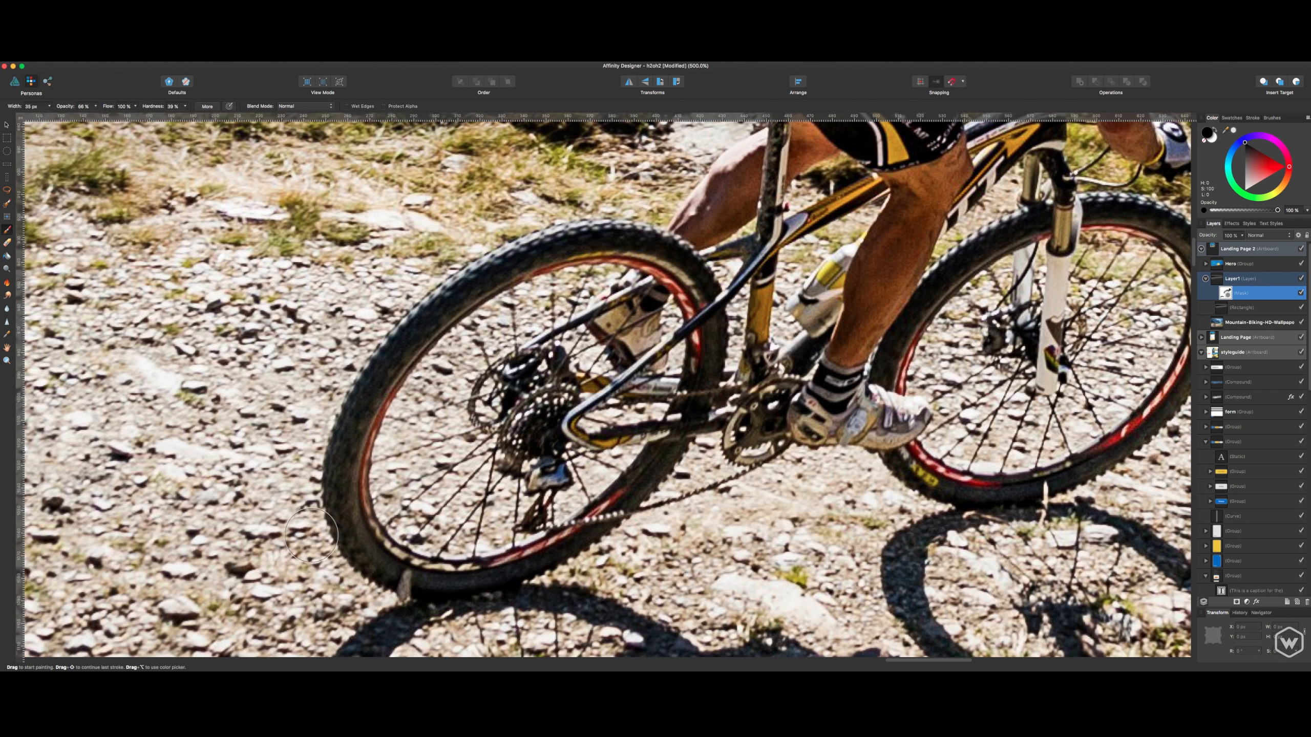
left_click_drag(702, 306, 593, 511)
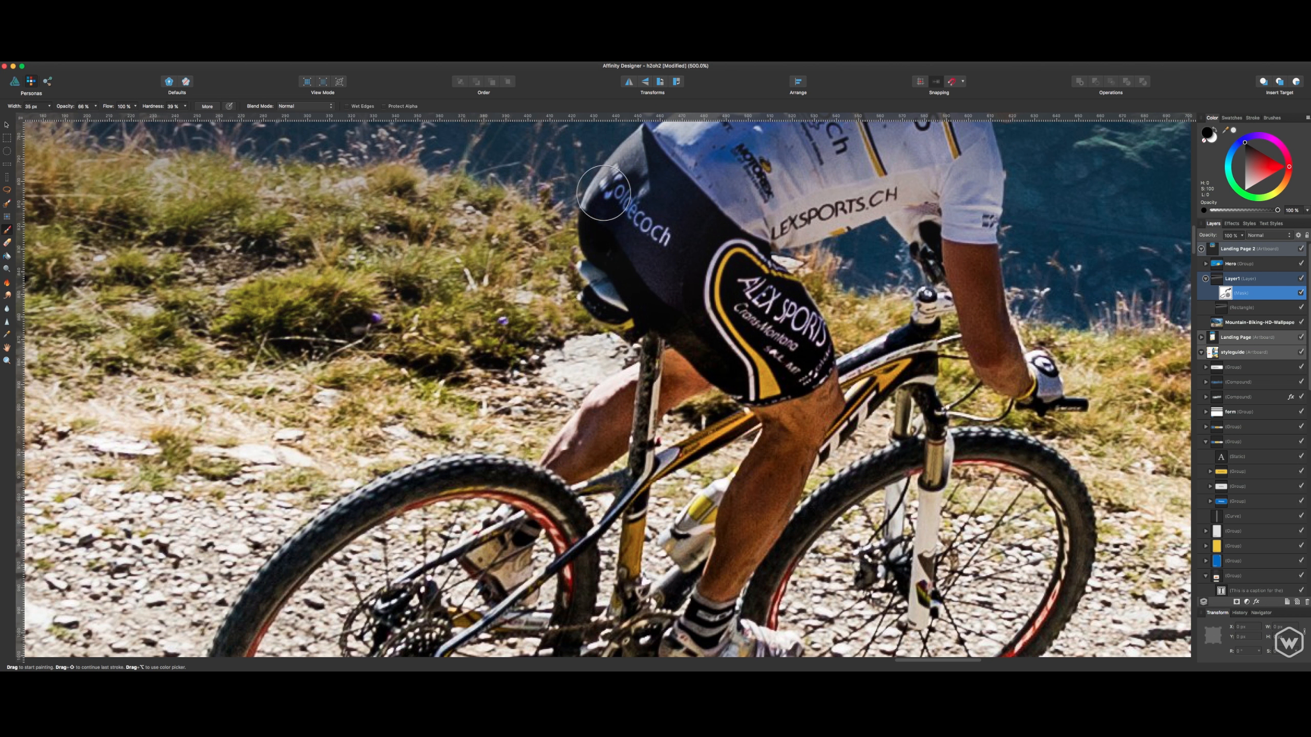
mouse_move(642, 169)
left_mouse_down()
mouse_move(543, 443)
mouse_move(584, 449)
mouse_move(574, 472)
mouse_move(599, 497)
mouse_move(569, 557)
mouse_move(558, 550)
mouse_move(690, 472)
mouse_move(784, 355)
mouse_move(806, 357)
mouse_move(820, 452)
mouse_move(731, 463)
mouse_move(699, 509)
mouse_move(846, 461)
mouse_move(856, 547)
mouse_move(858, 430)
mouse_move(839, 473)
mouse_move(845, 370)
mouse_move(885, 351)
mouse_move(934, 263)
mouse_move(892, 218)
mouse_move(846, 309)
mouse_move(820, 320)
mouse_move(740, 303)
mouse_move(651, 357)
mouse_move(547, 384)
mouse_move(538, 408)
mouse_move(594, 427)
mouse_move(658, 409)
mouse_move(721, 364)
mouse_move(938, 312)
left_mouse_up()
- Switch the brush to white and reduce it to about 13 px to clean up the mask edges around the jersey and helmet
scroll(937, 311, "up", 5)
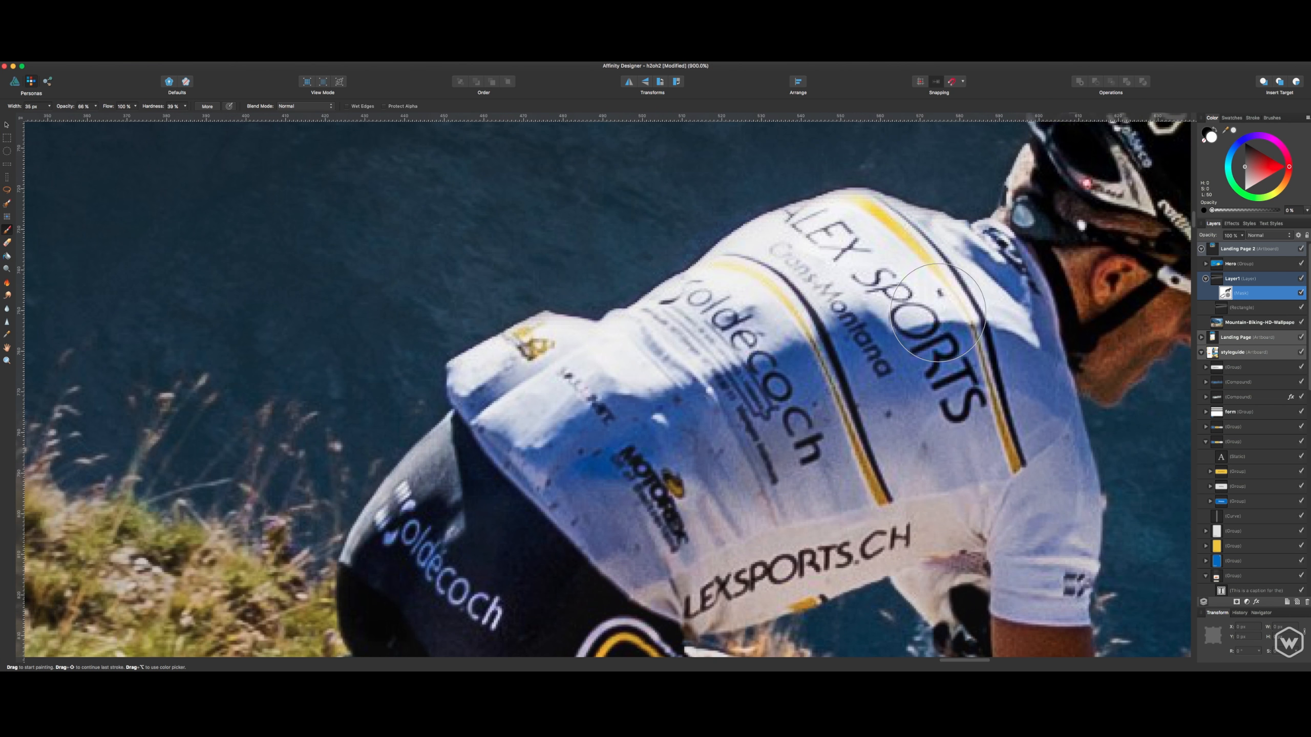
scroll(980, 284, "right", 10)
scroll(981, 285, "up", 4)
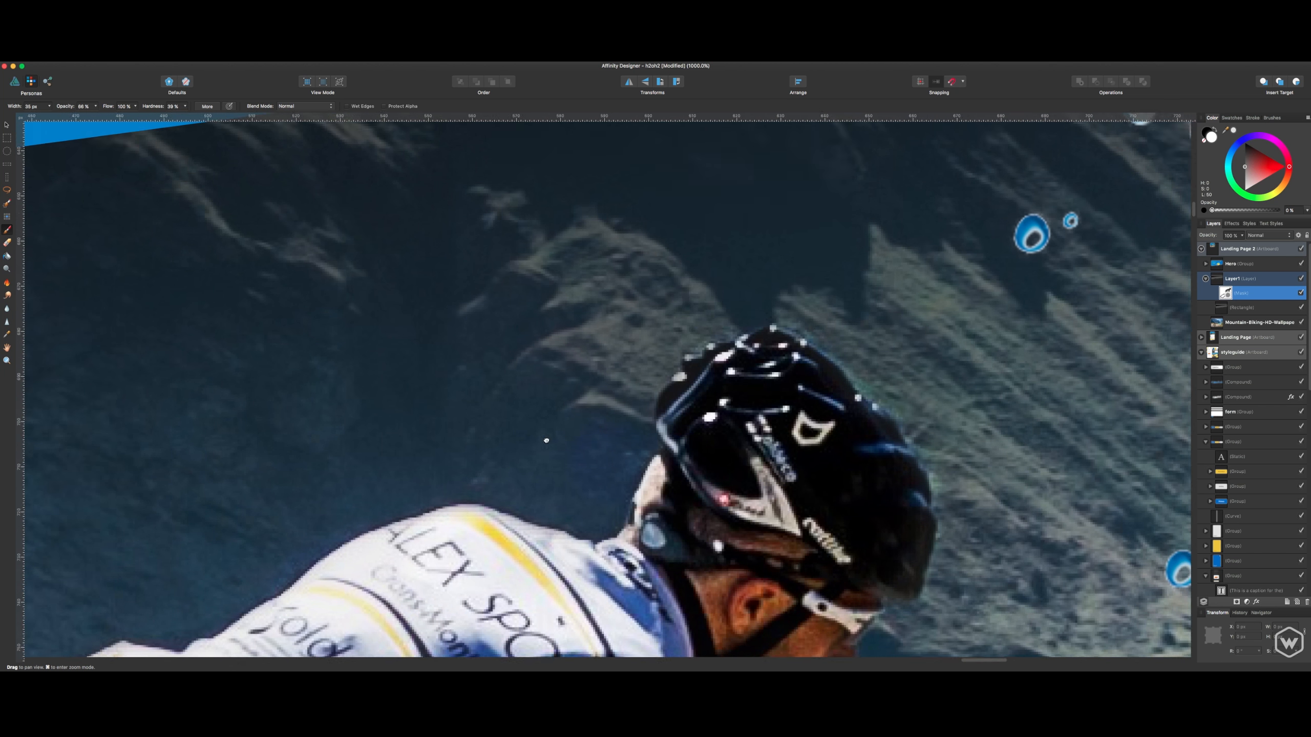
key("bracketleft")
key("bracketleft")
key("bracketleft")
key("bracketleft")
key("bracketleft")
key("bracketleft")
key("bracketleft")
key("bracketleft")
key("bracketleft")
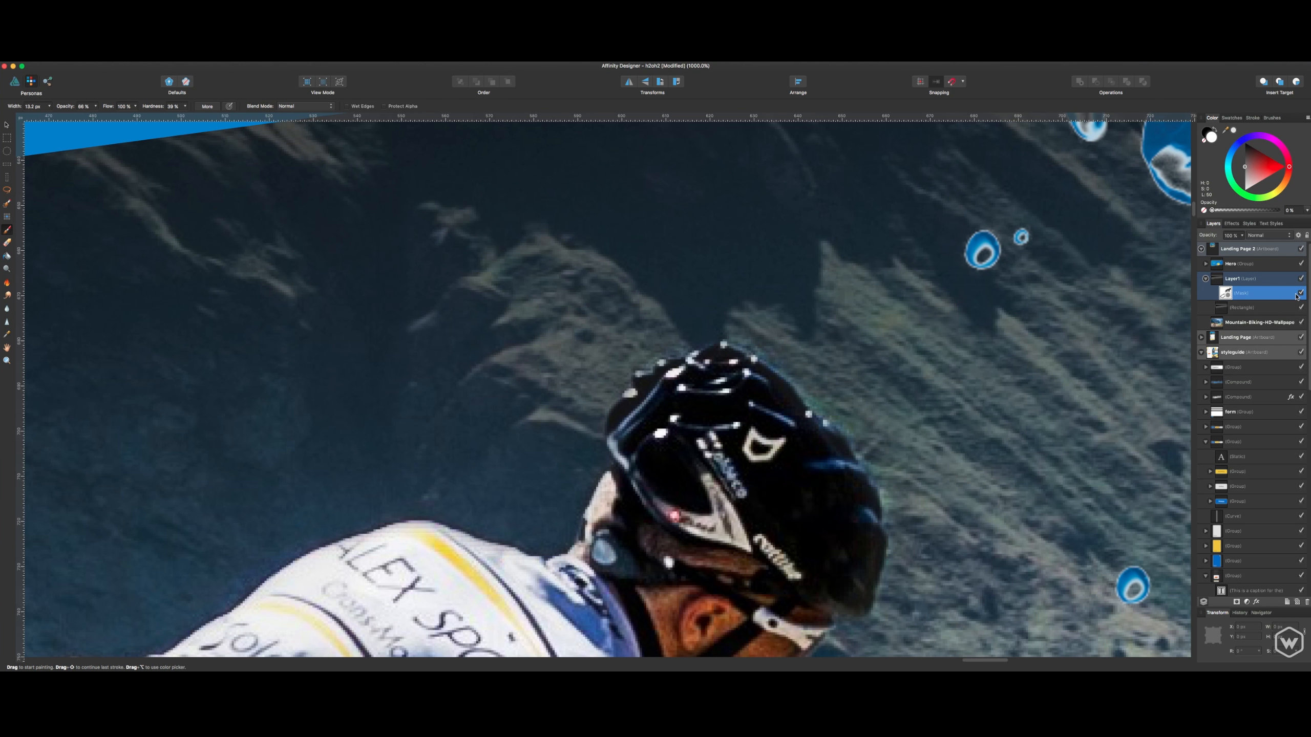
- Collapse Layer1's contents in the layer list so its mask thumbnail sits beside the layer
left_click(1205, 279)
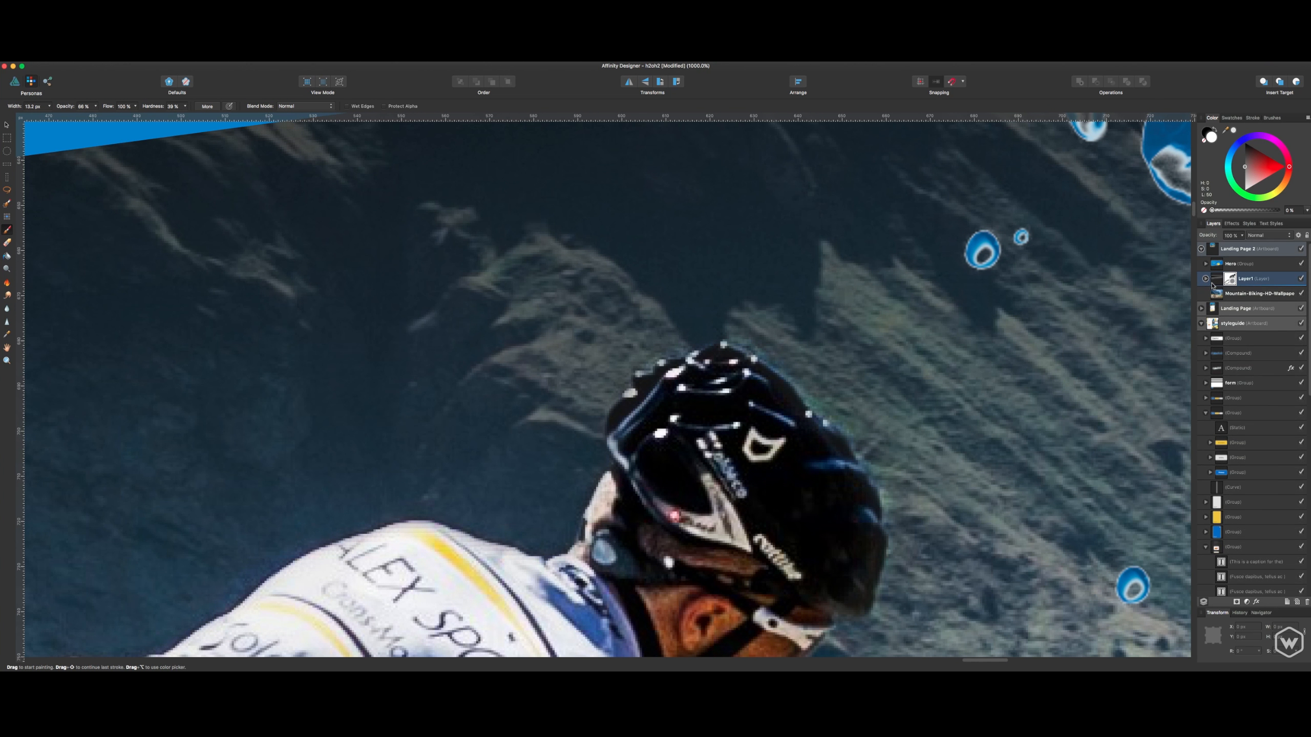
left_click(1229, 281)
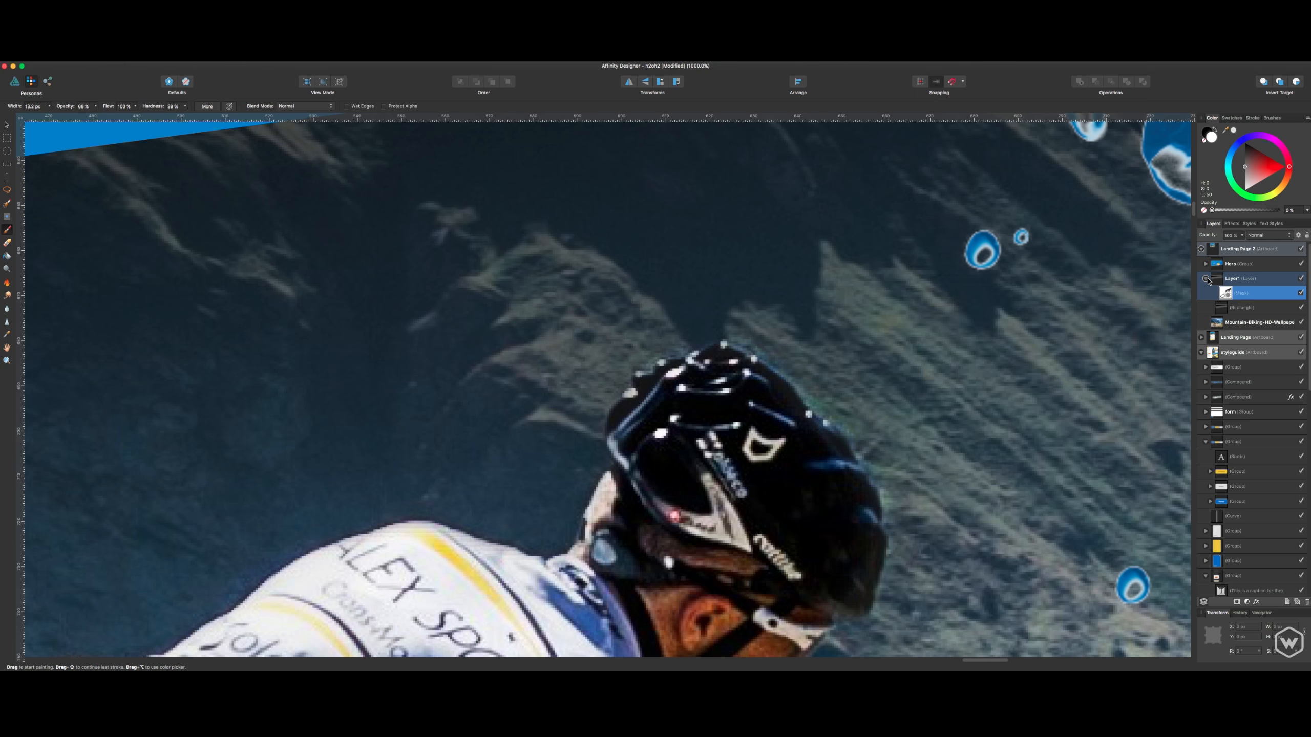
left_click(1206, 279)
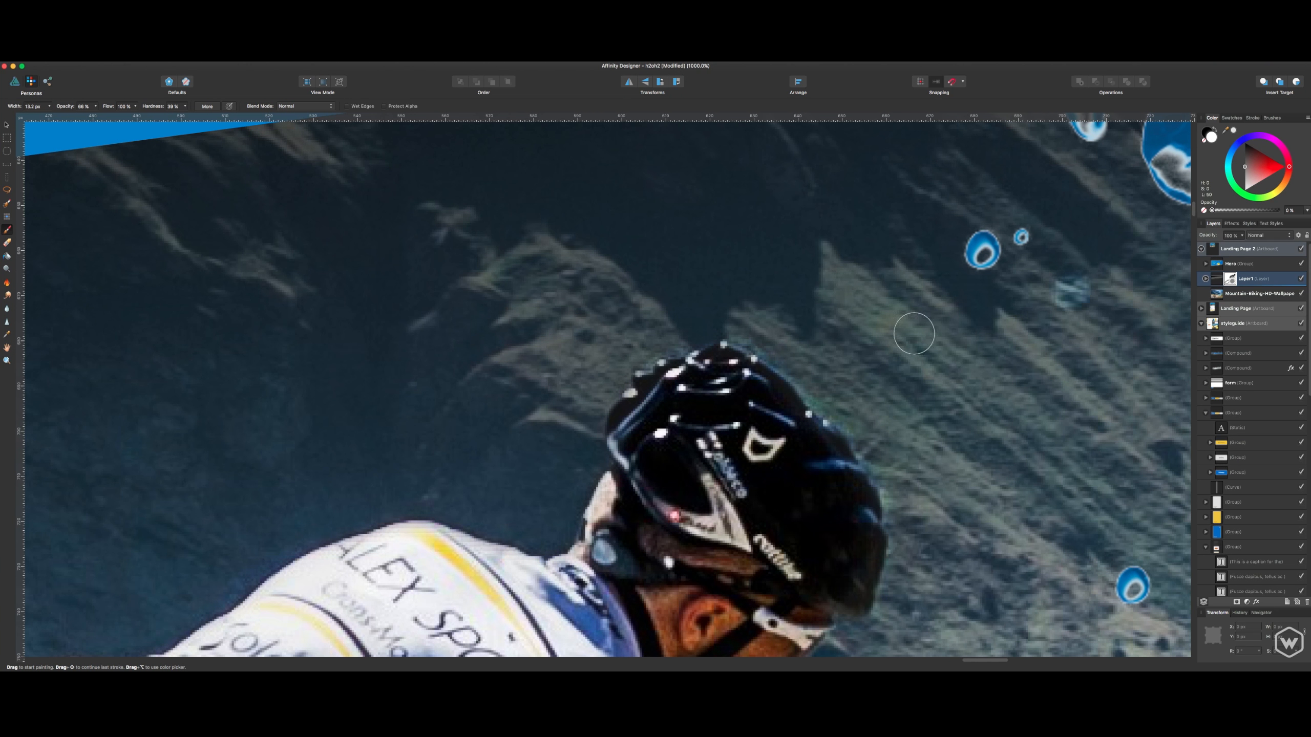
- Try a white stroke on the mask beside the cyclist's helmet and undo it
mouse_move(850, 378)
left_mouse_down()
mouse_move(931, 419)
mouse_move(887, 434)
mouse_move(927, 471)
left_mouse_up()
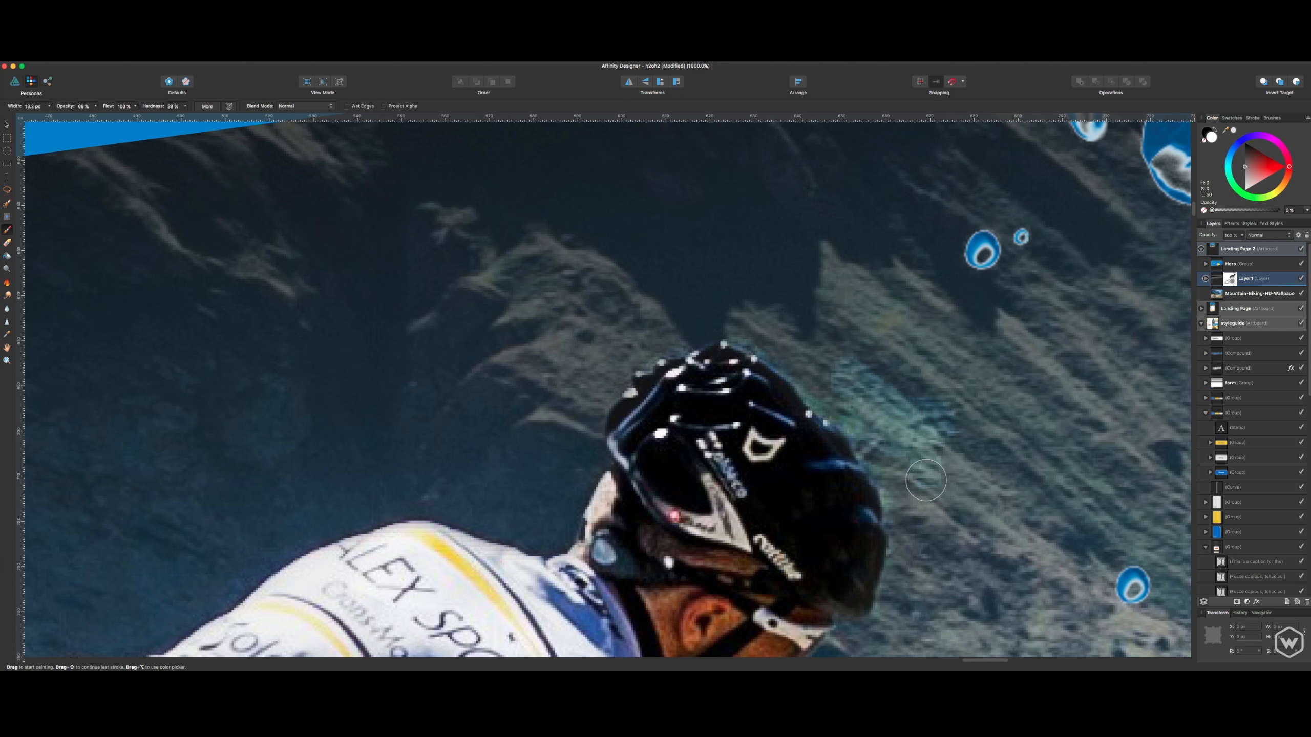
key("super+z")
key("z")
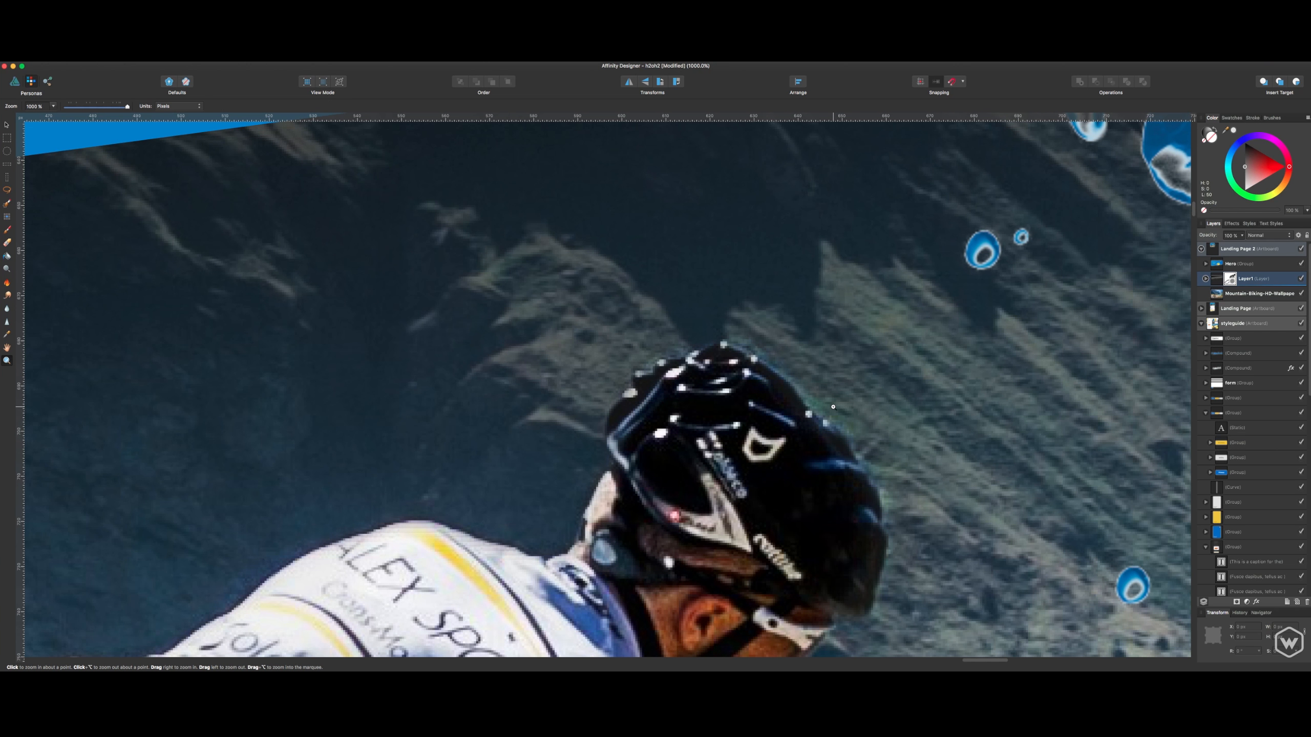
key("b")
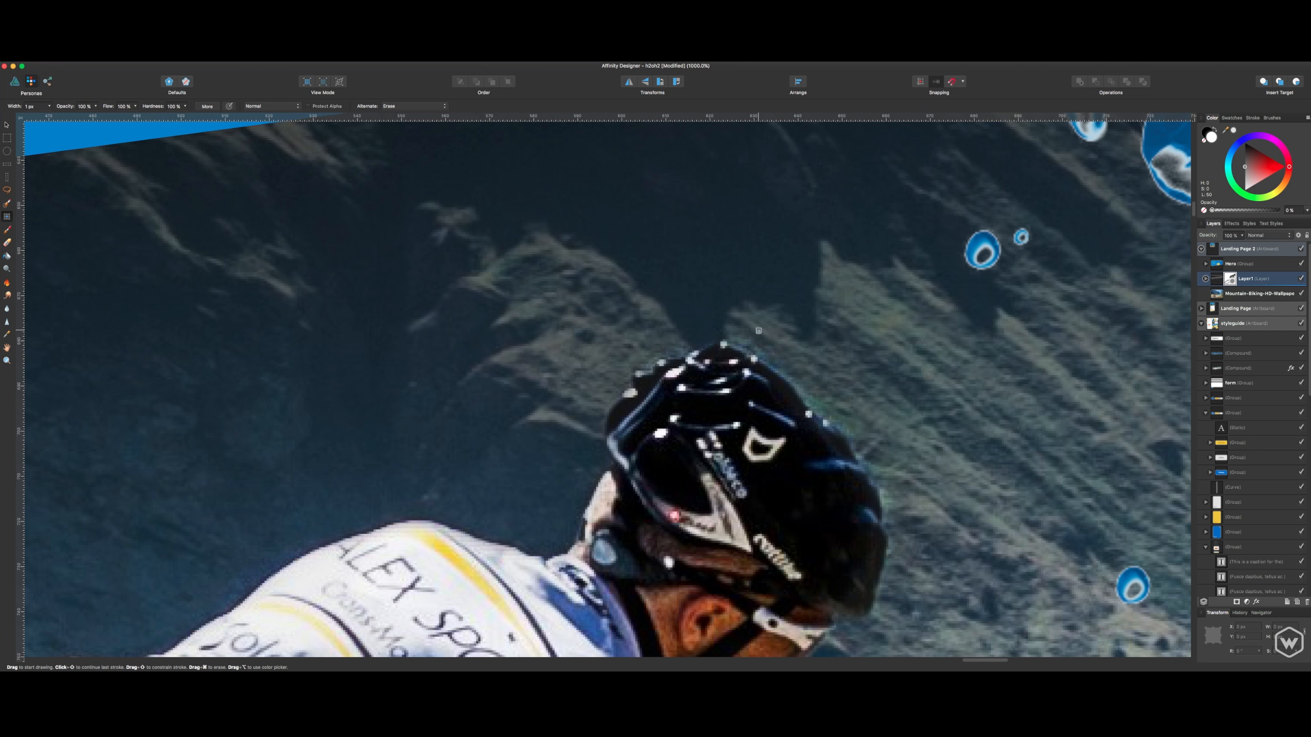
- Set the Paint Brush hardness to 53%, test a white stroke along the helmet's front edge and undo it
left_click(7, 230)
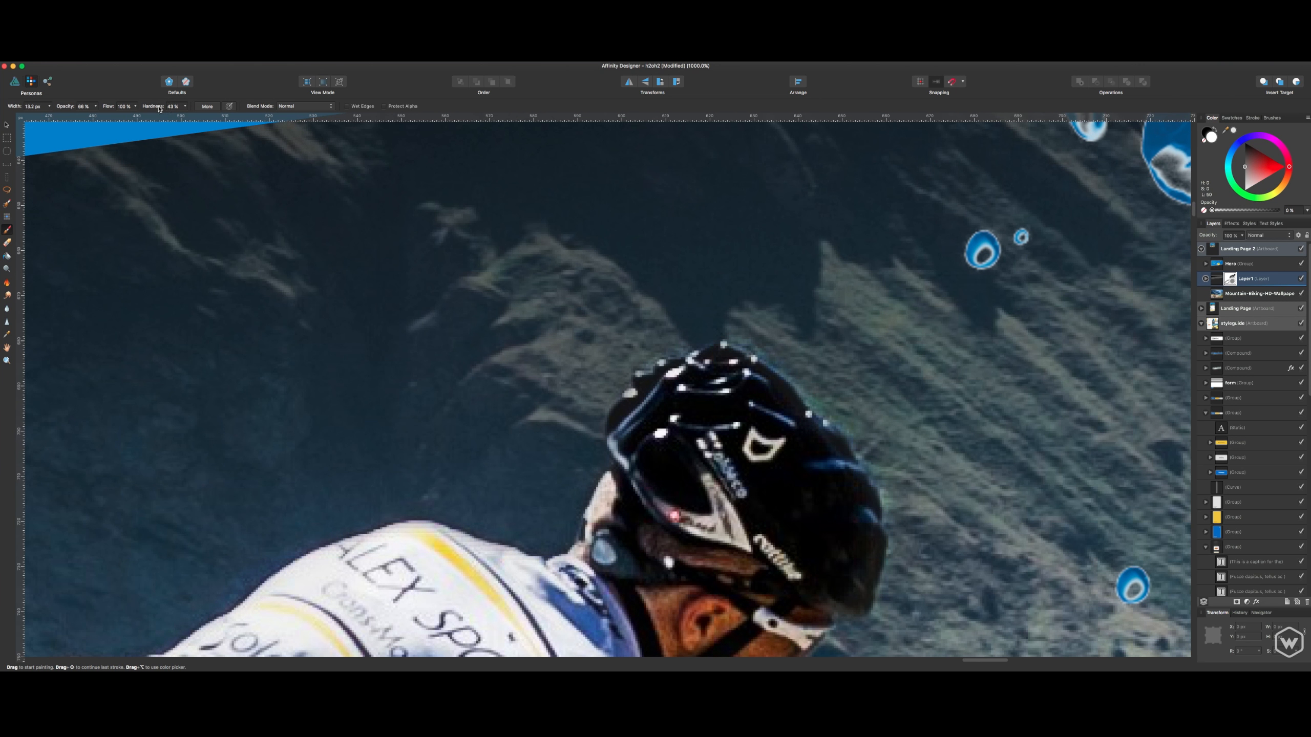
left_click_drag(163, 108, 166, 108)
left_click_drag(824, 373, 871, 438)
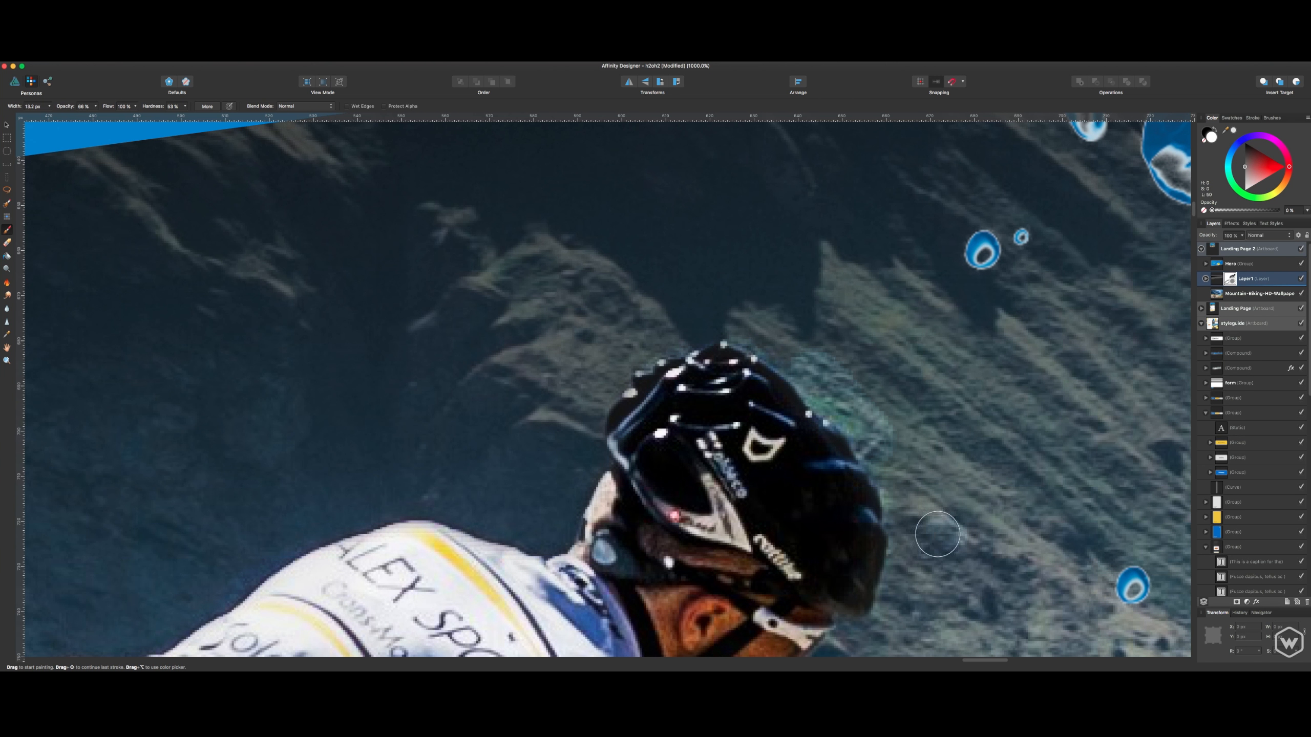
key("super+z")
key("super+z")
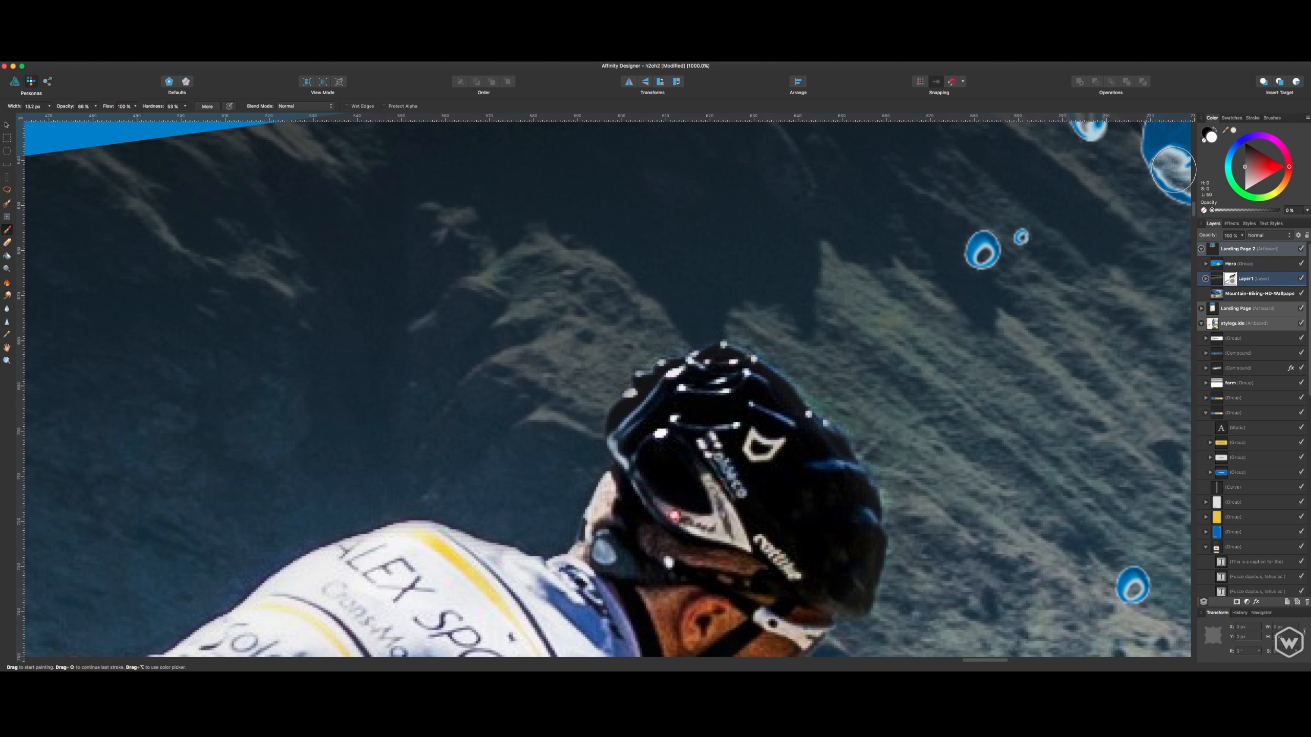
- Switch the brush back to black, test a stroke beside the helmet and undo it
key("x")
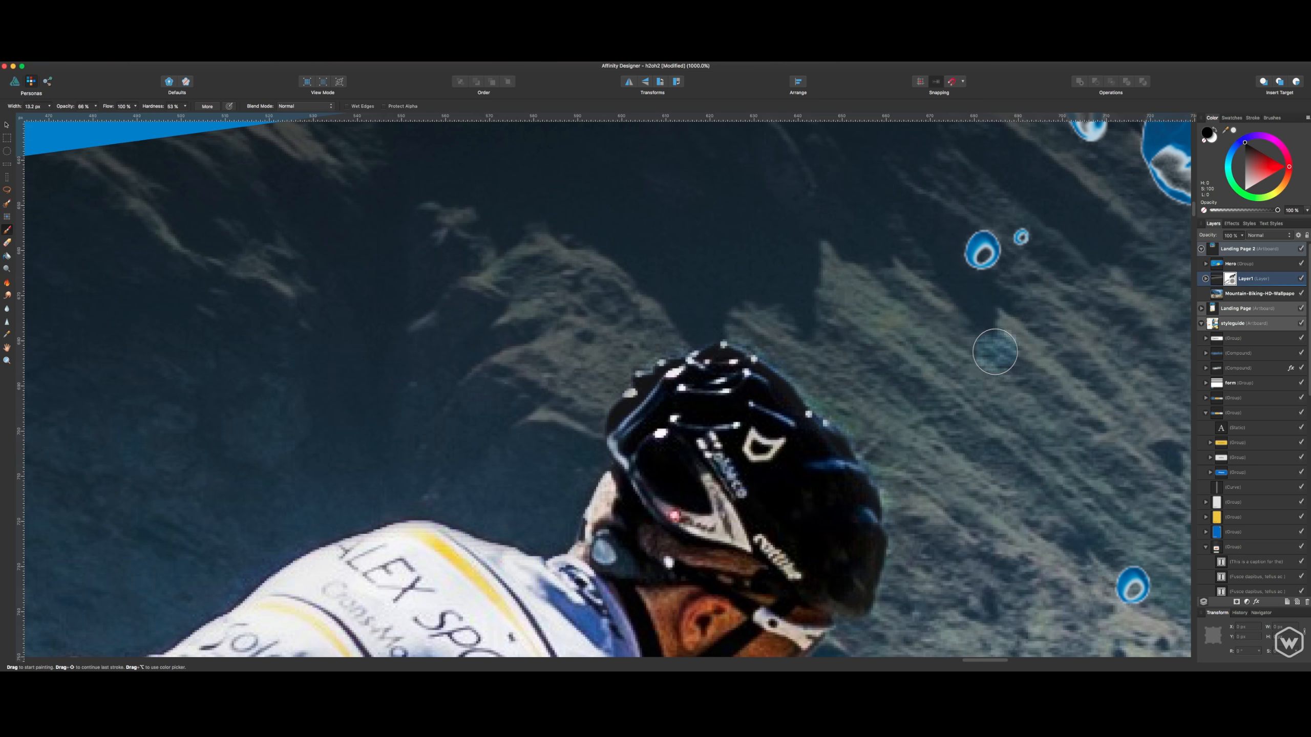
left_click_drag(834, 398, 801, 367)
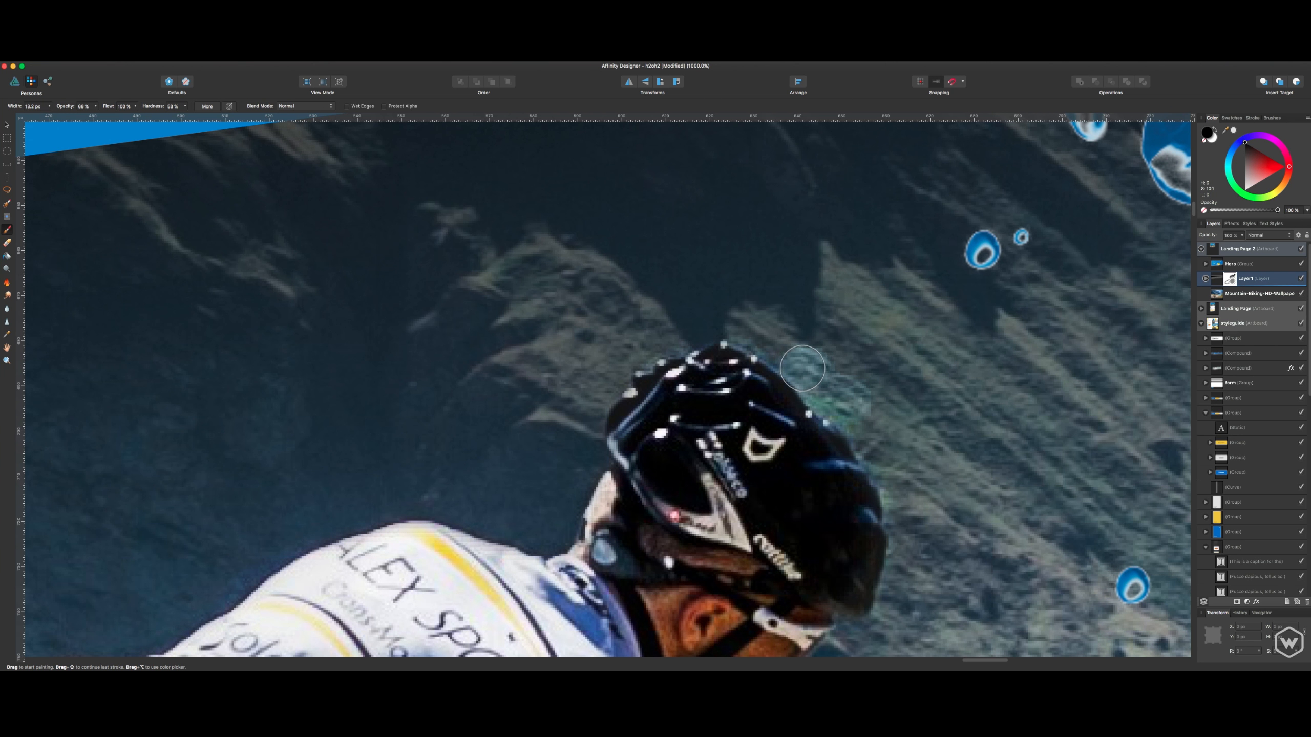
key("super+z")
scroll(955, 444, "down", 5)
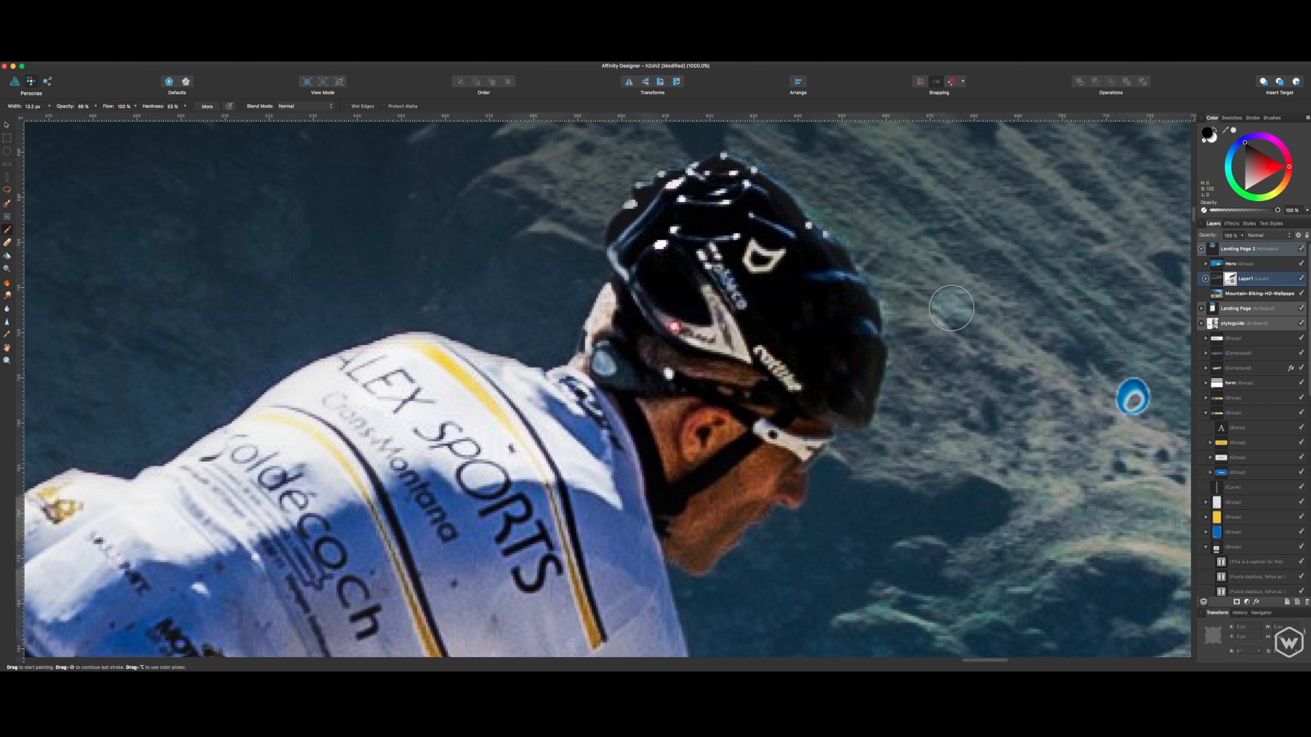
scroll(952, 308, "down", 10)
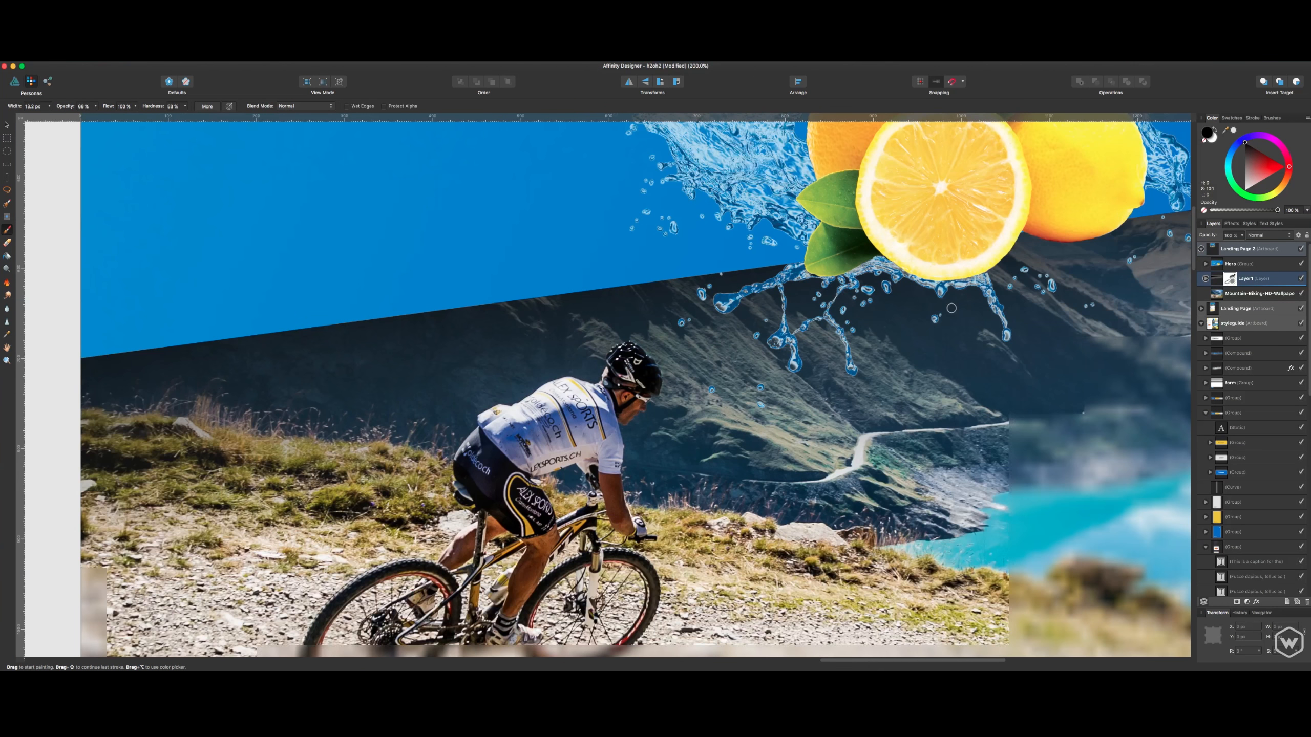
scroll(952, 308, "down", 3)
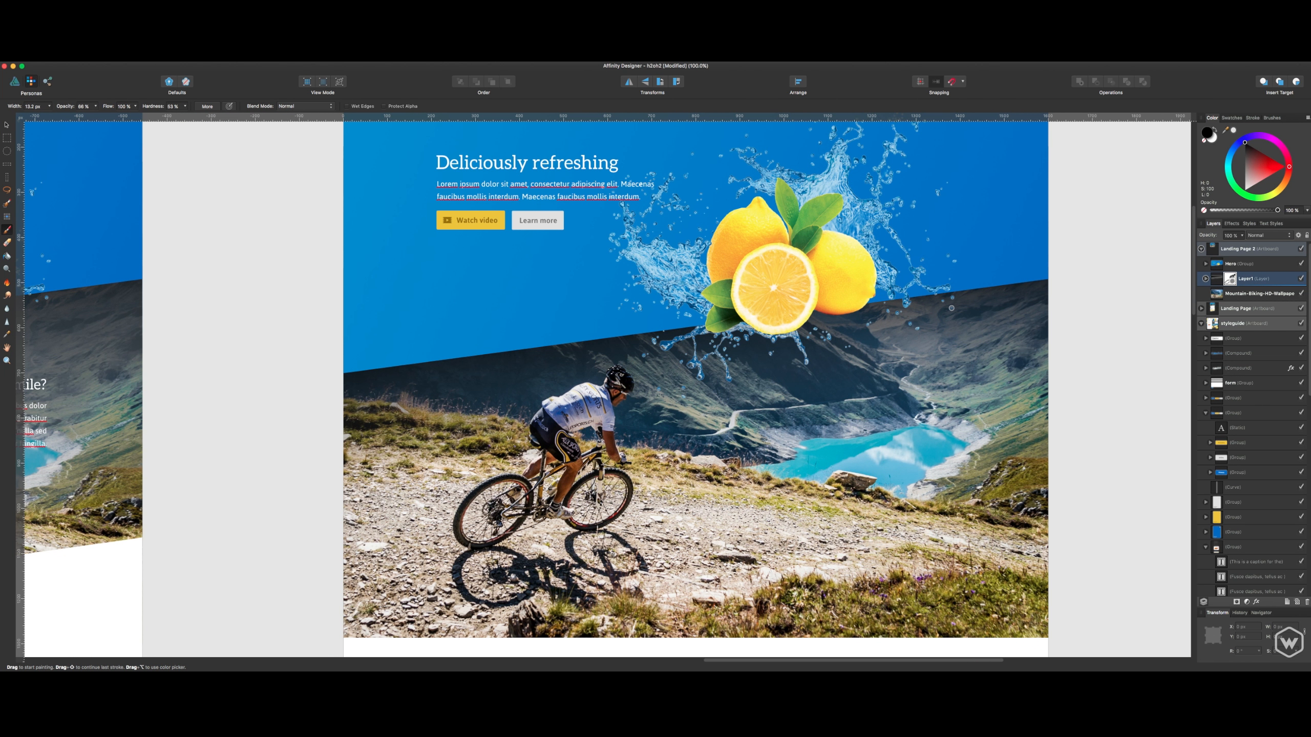
- Deselect the mask layer, save the document and switch back to the Draw Persona
key("v")
left_click(1053, 311)
scroll(1068, 307, "up", 2)
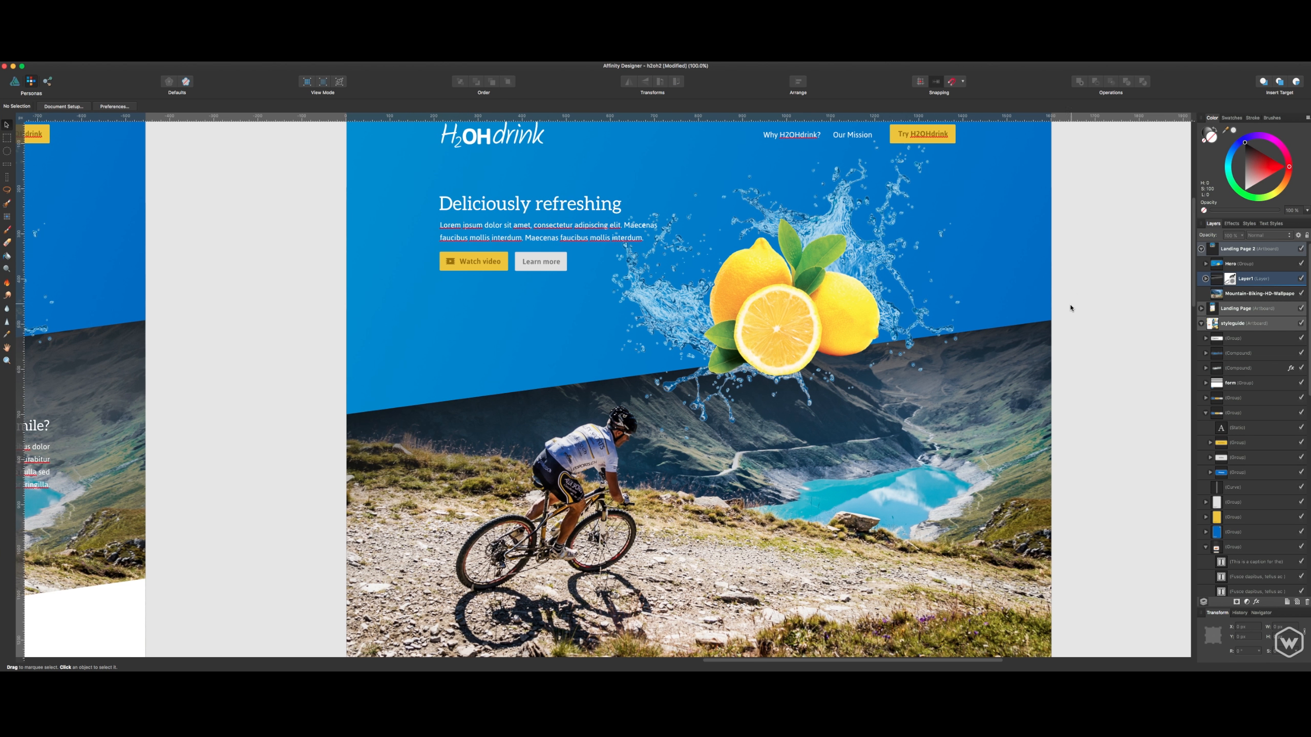
key("super+s")
scroll(327, 290, "down", 8)
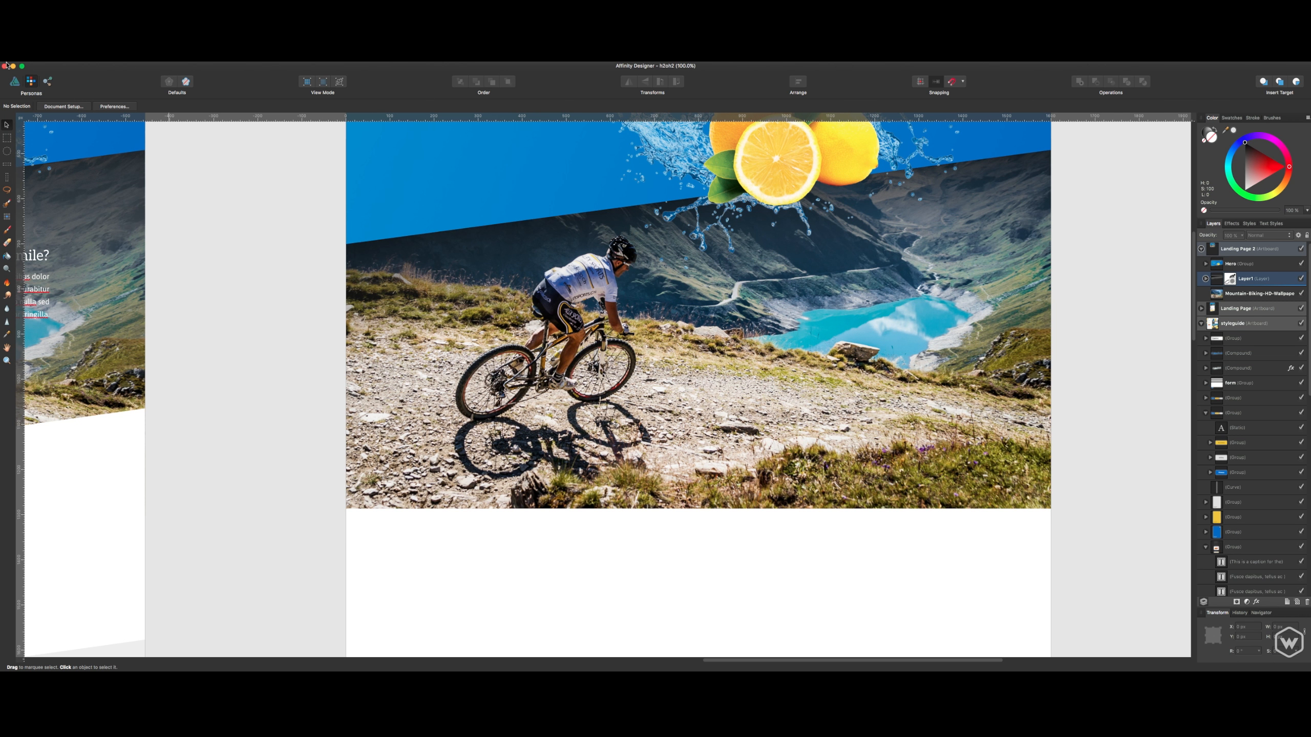
left_click(15, 81)
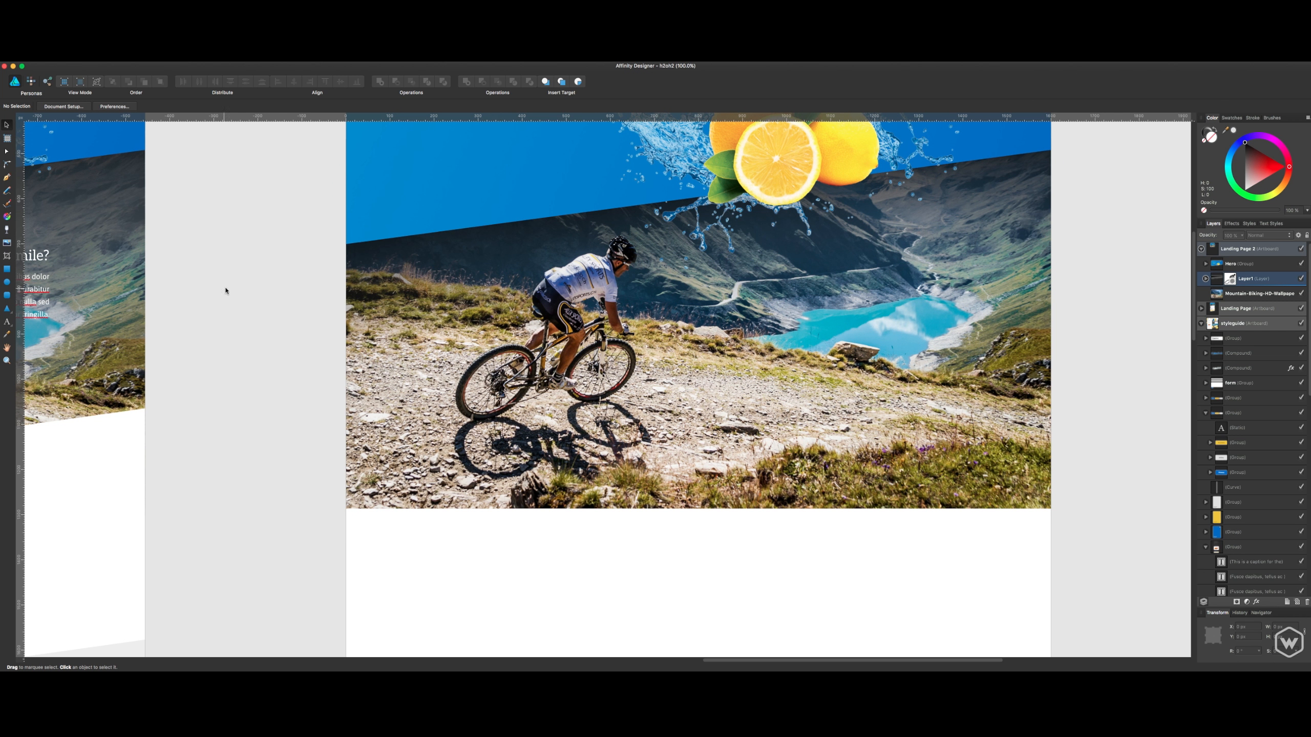
- Examine the "What makes you smile?" text placement over the photo on the original Landing Page artboard
left_click_drag(247, 259, 593, 346)
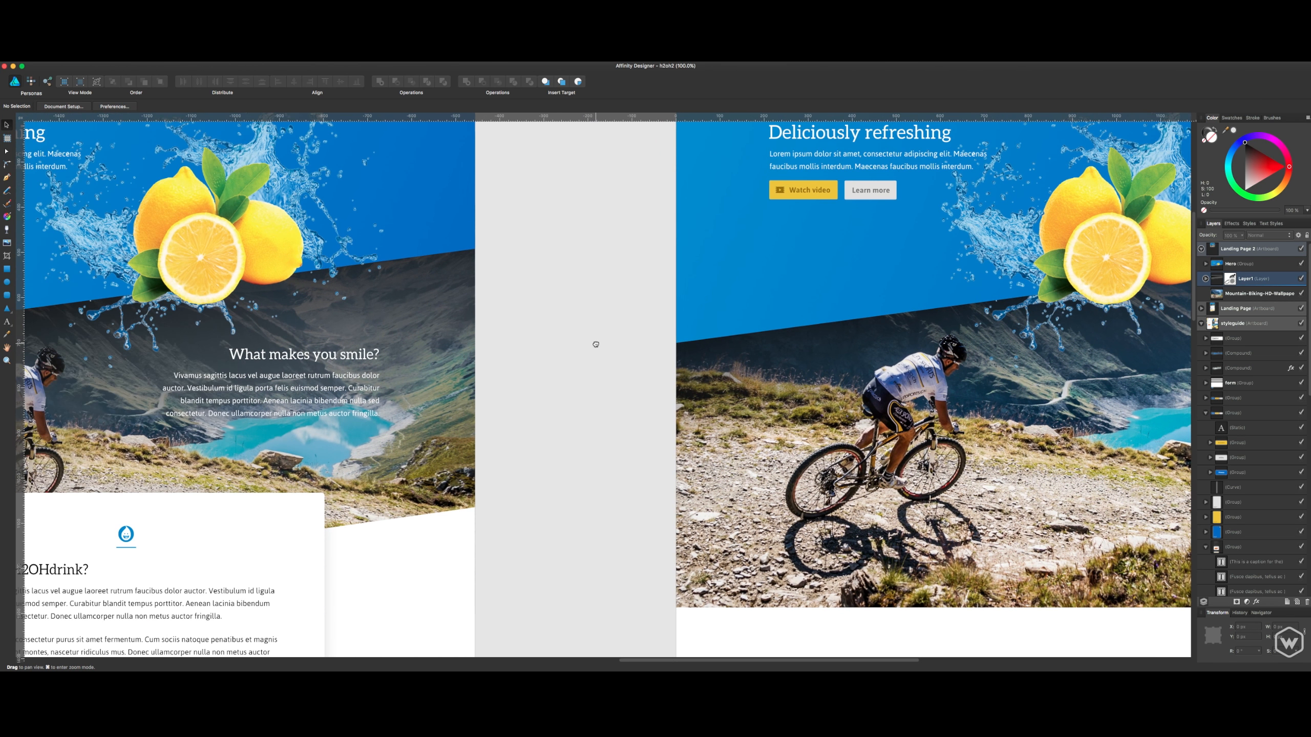
left_click(361, 380)
left_click(585, 360)
left_click_drag(697, 345, 477, 352)
left_click_drag(376, 353, 349, 368)
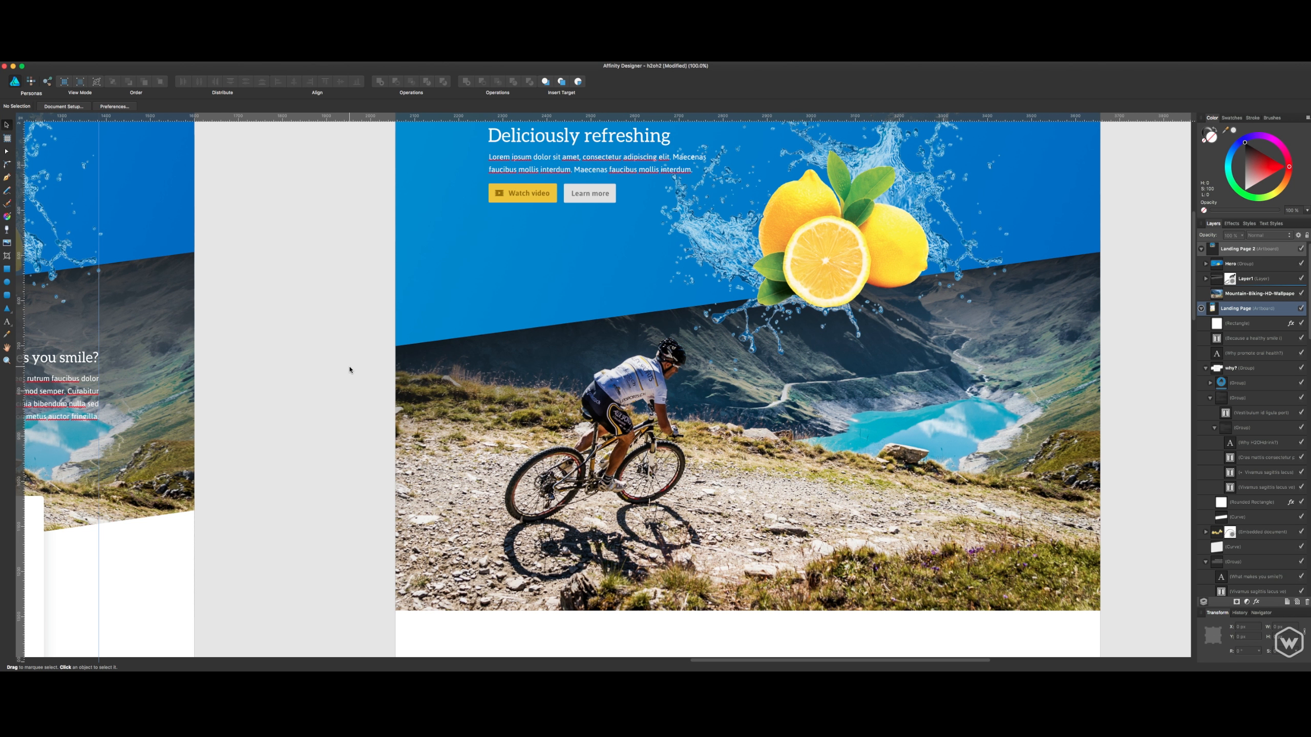
- Select the Landing Page 2 artboard, then show the grid over it and hide it again
left_click(652, 371)
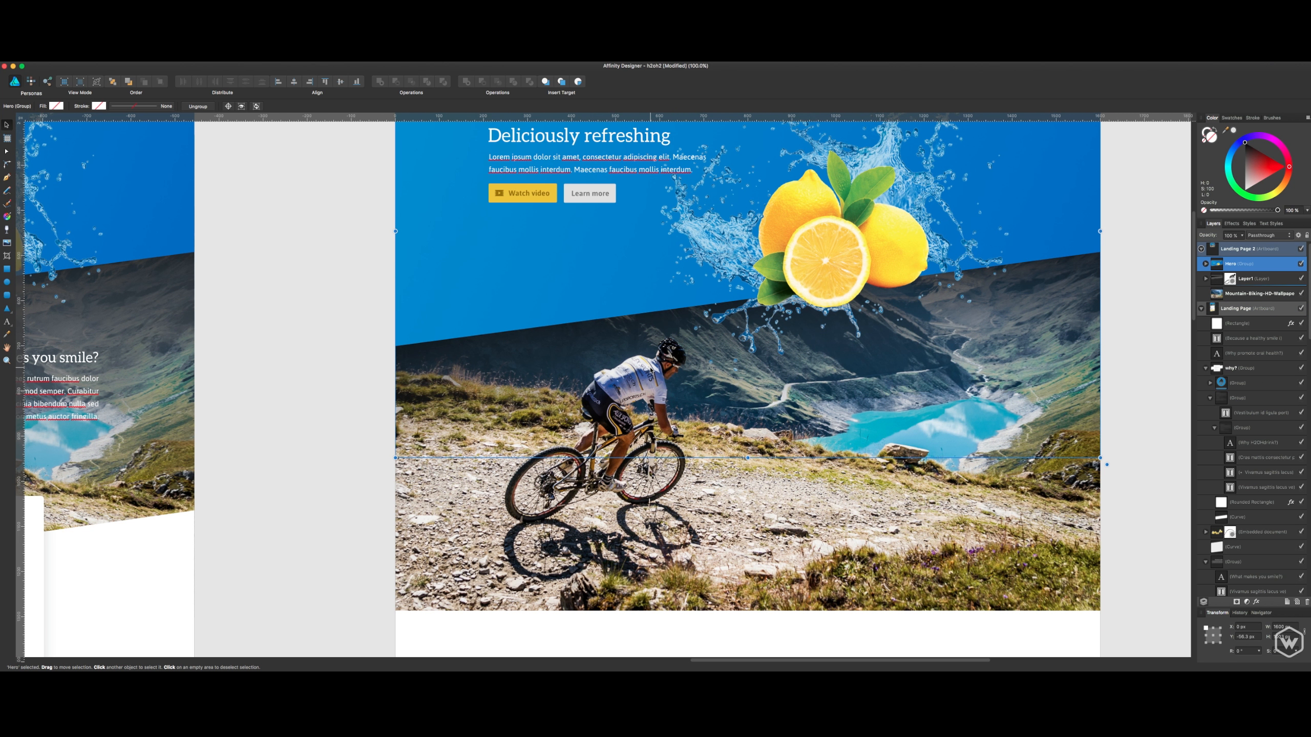
scroll(510, 206, "up", 5)
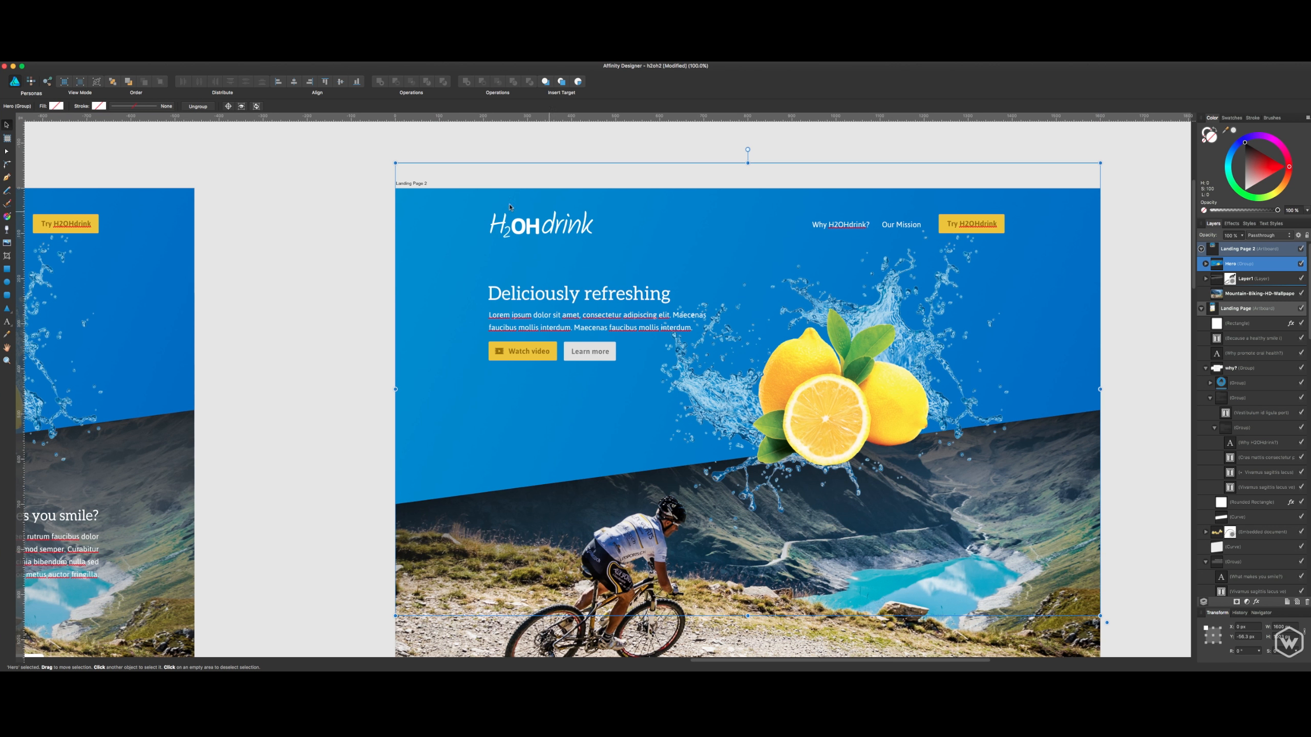
left_click(424, 184)
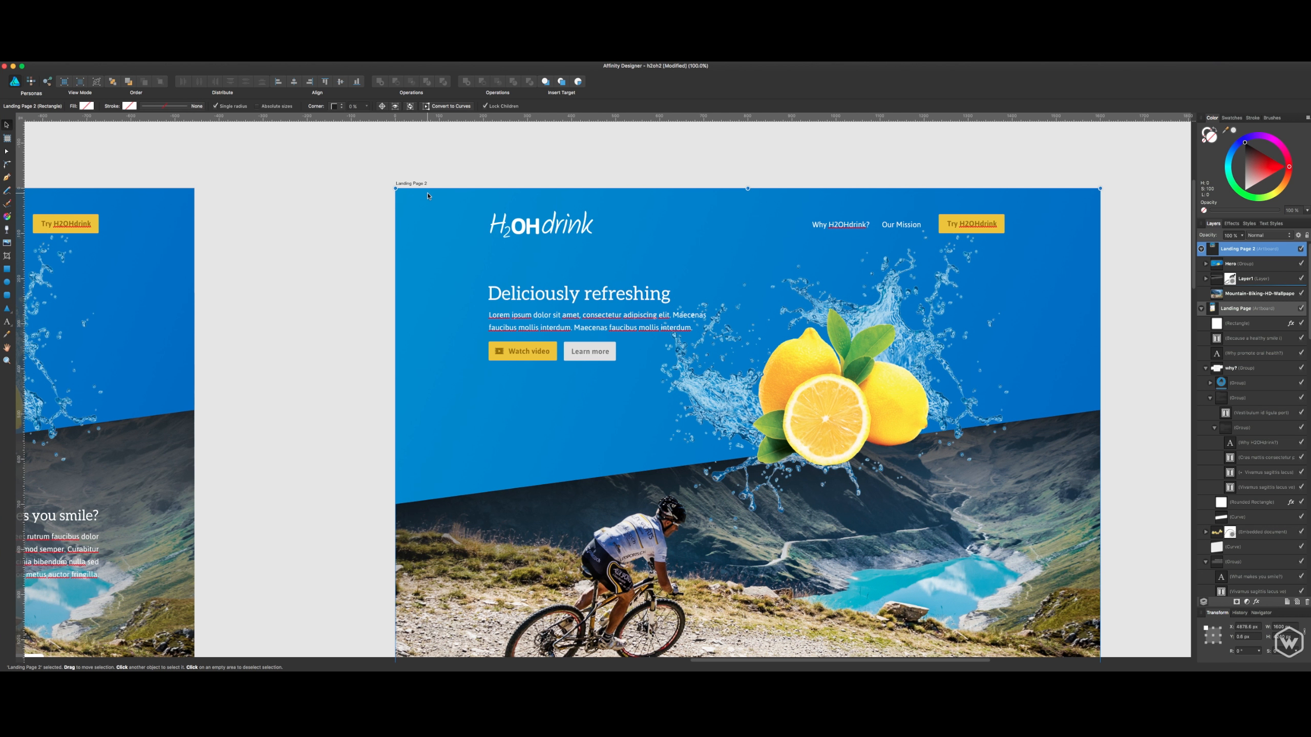
key("super+apostrophe")
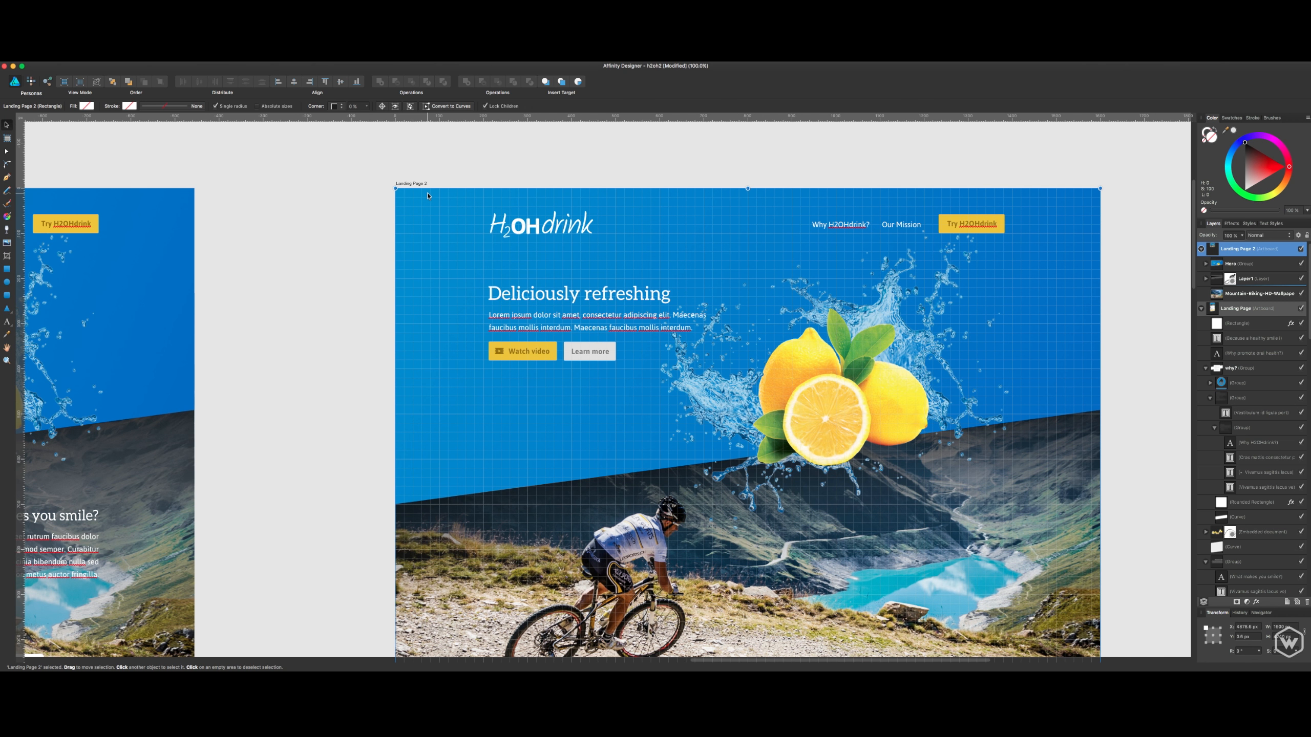
key("super+apostrophe")
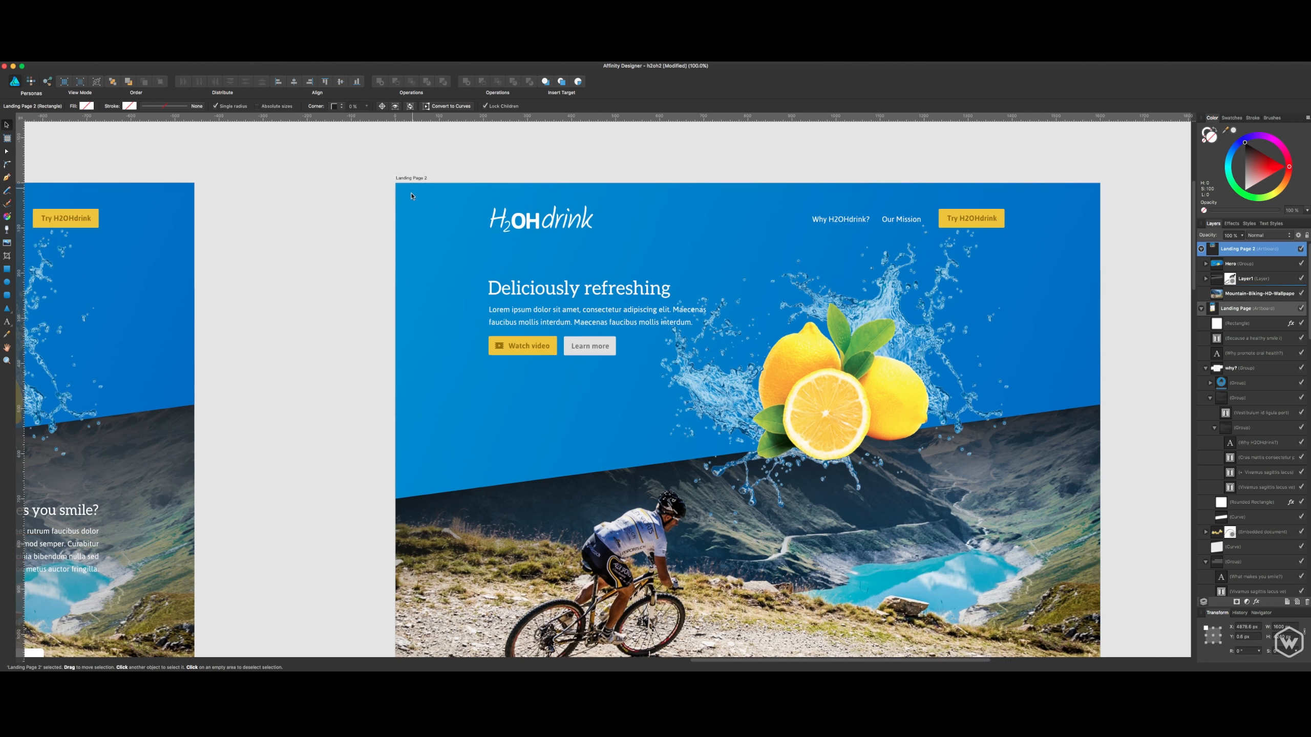
- Draw a wide rectangle across the cyclist and lake area of the mountain biking photo
scroll(409, 217, "down", 5)
scroll(520, 342, "up", 3)
scroll(520, 342, "right", 2)
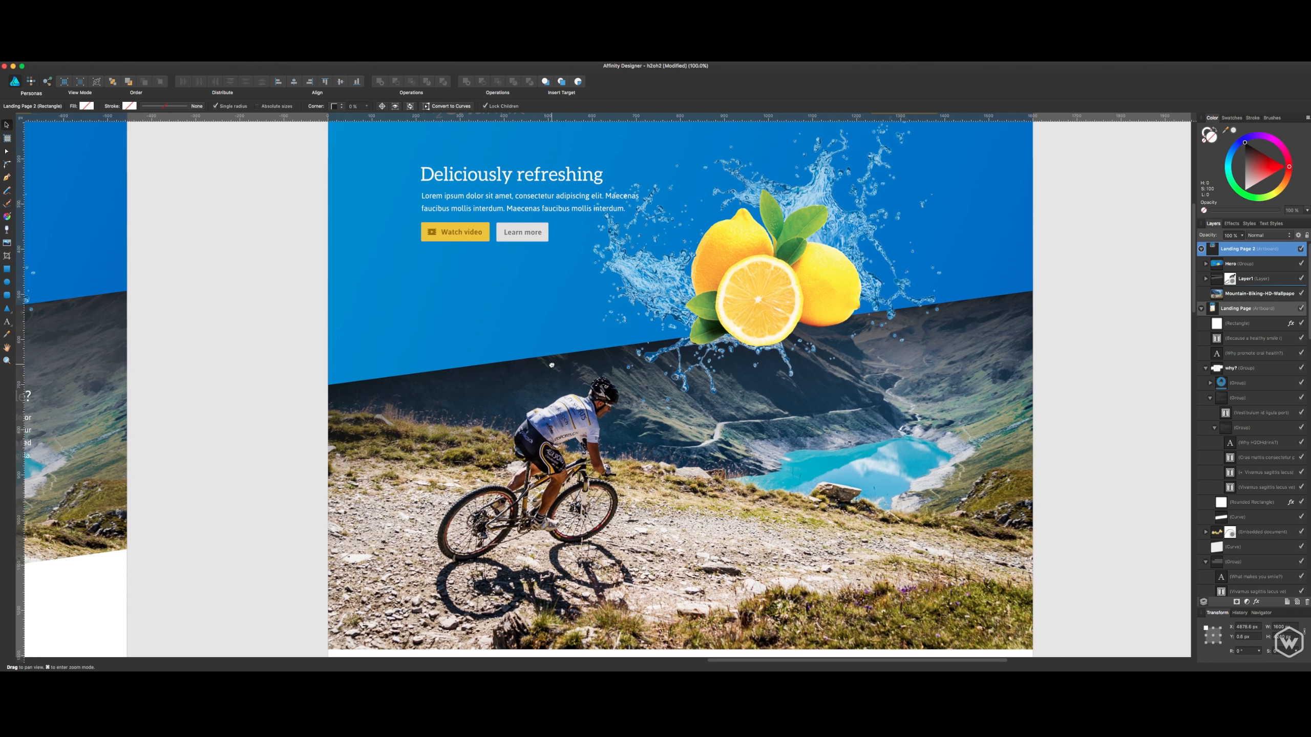
left_click(8, 296)
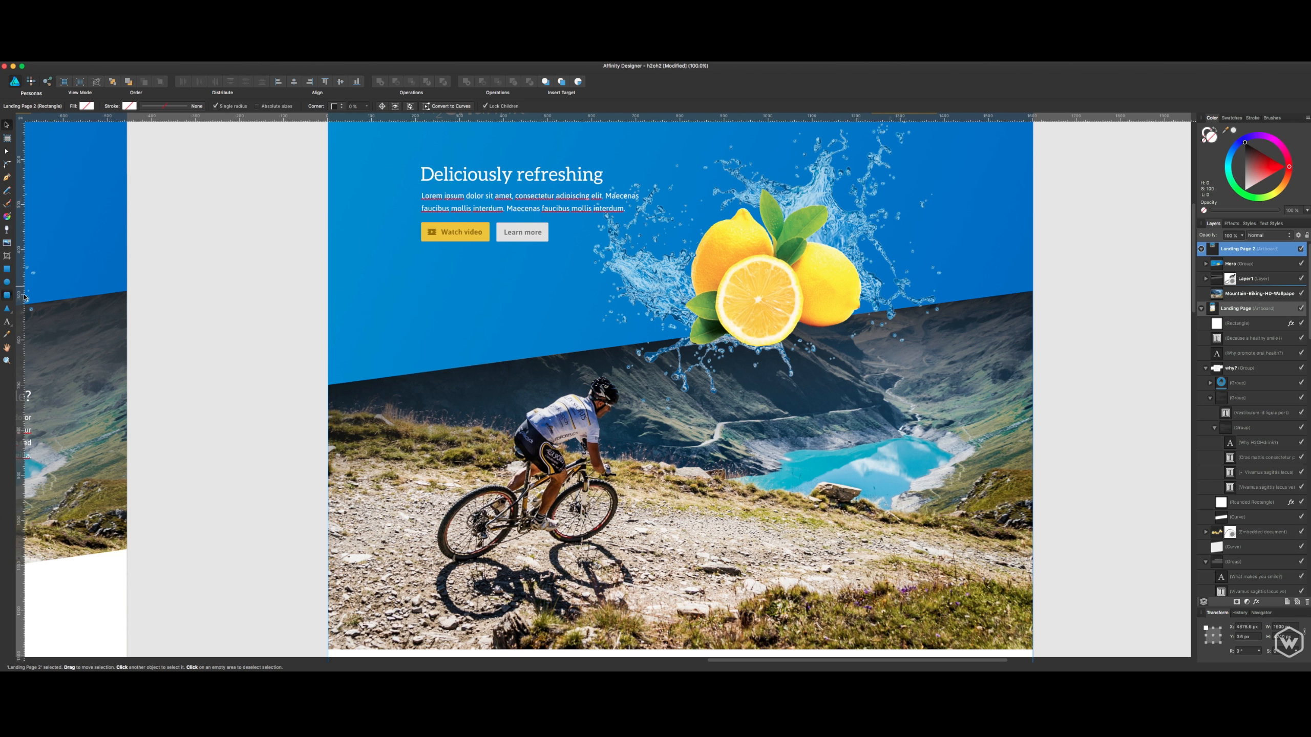
left_click(7, 269)
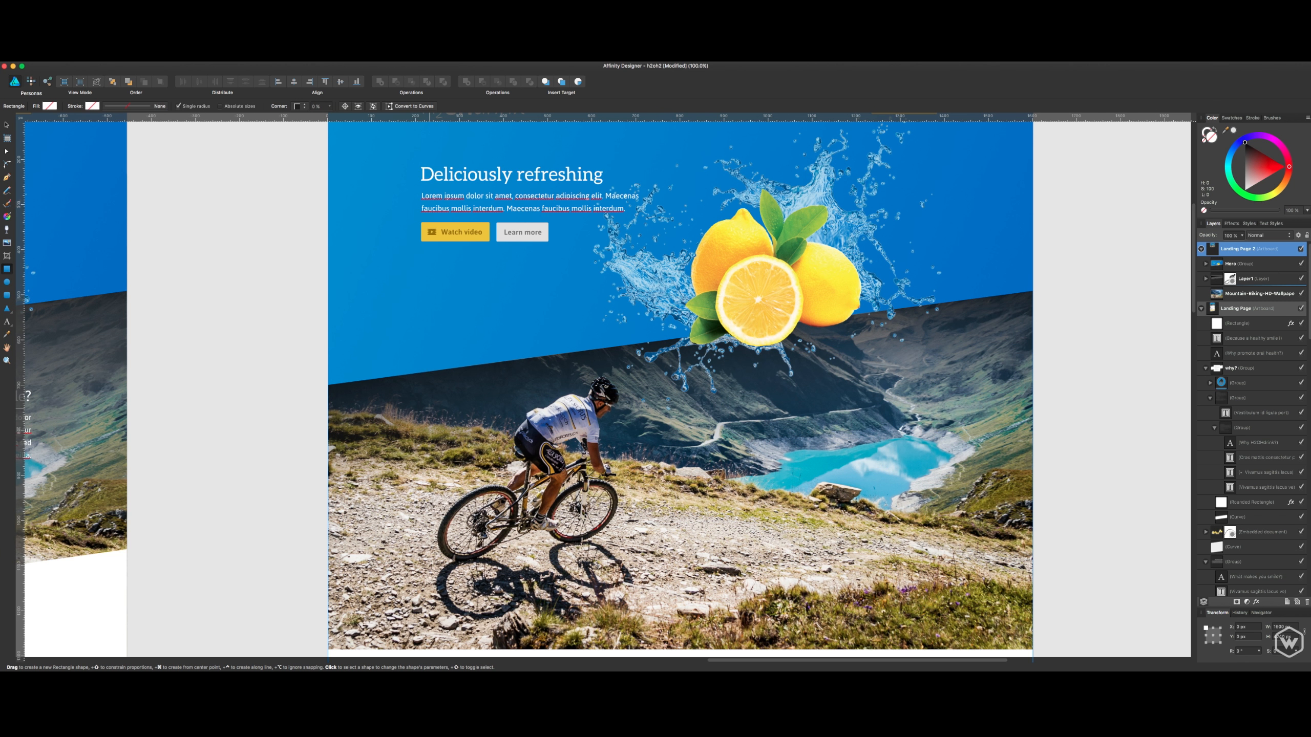
mouse_move(430, 408)
left_mouse_down()
mouse_move(471, 464)
mouse_move(927, 528)
left_mouse_up()
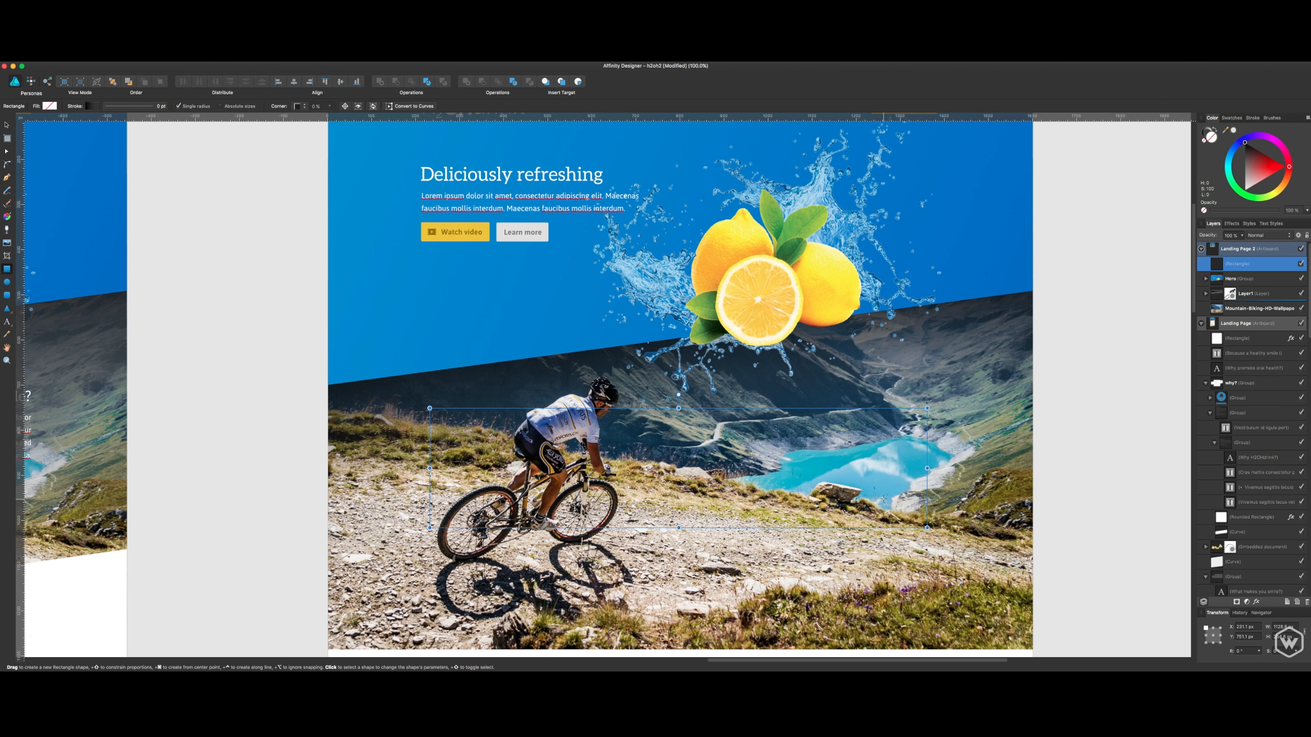
- Set the new rectangle's width to 1170 px and its height to 500 px
left_click(1285, 627)
type("17")
type("70")
key("Return")
type("500")
key("Return")
key("v")
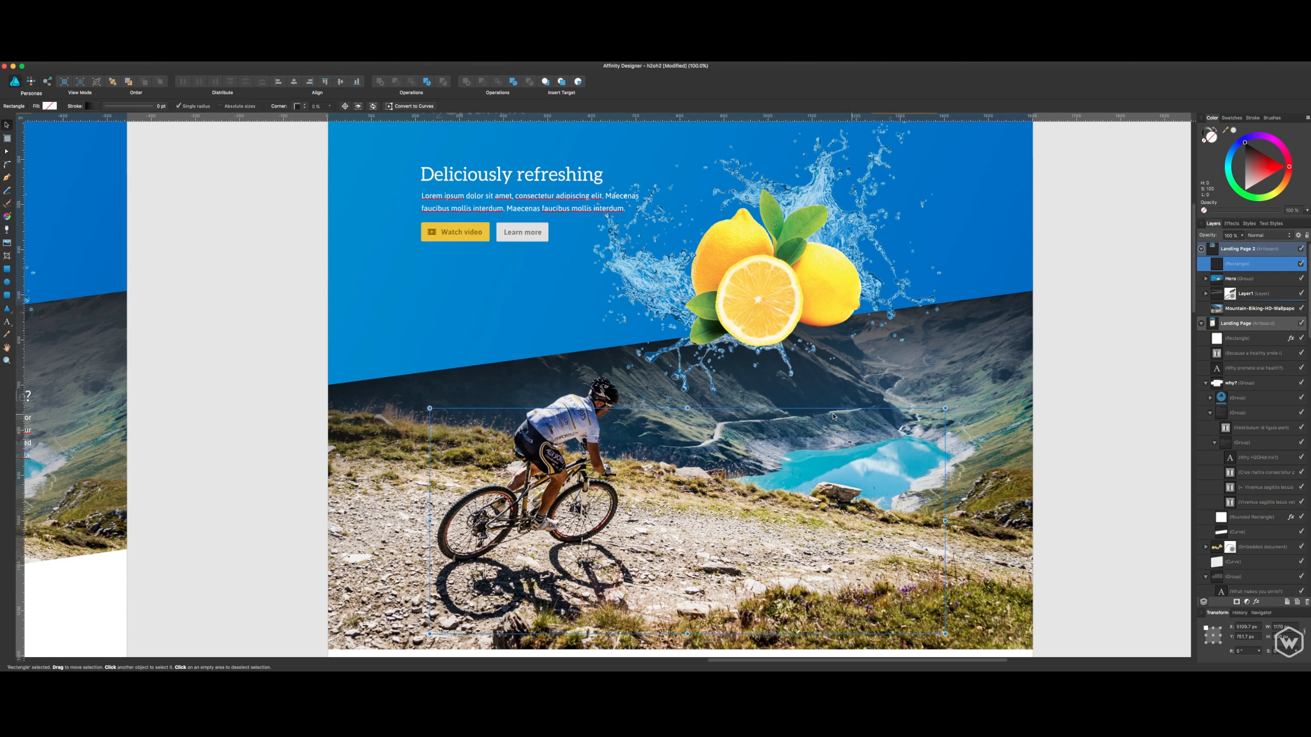
- Fill the rectangle with black and move it up over the hero section
left_click(1245, 144)
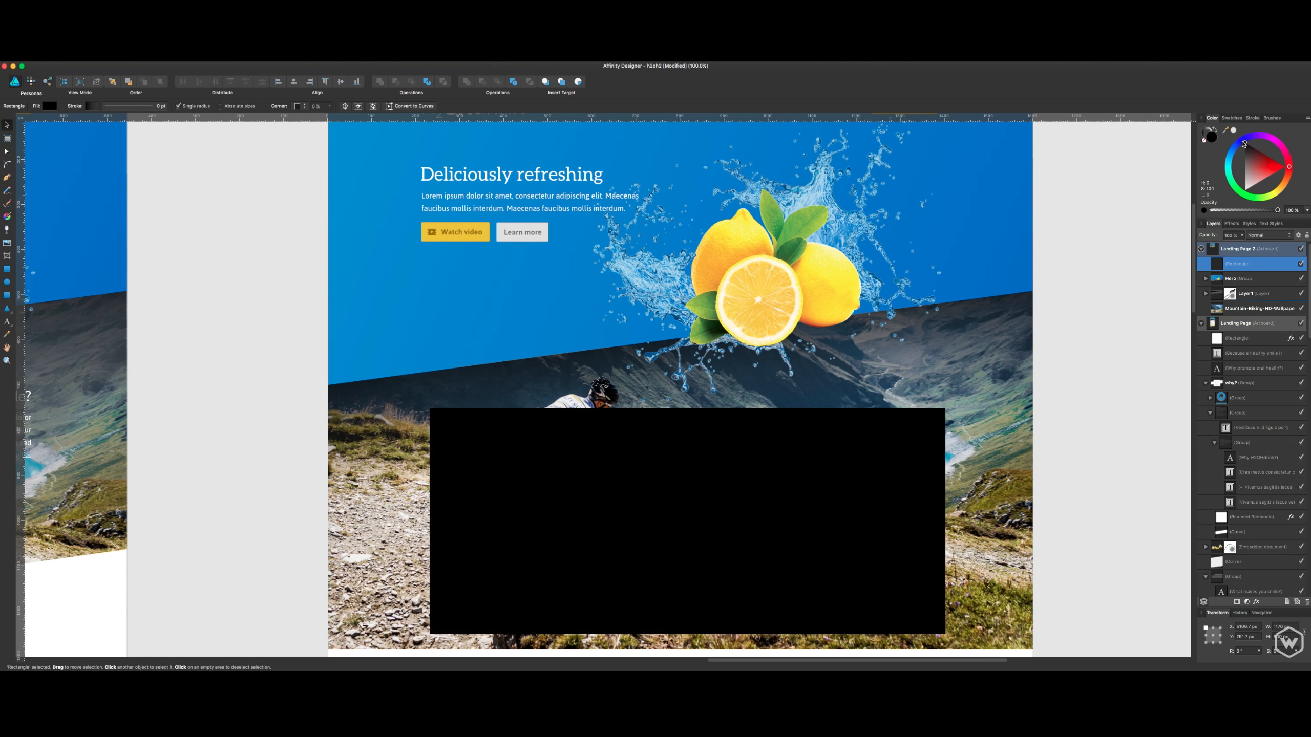
key("m")
mouse_move(841, 440)
left_mouse_down()
mouse_move(856, 256)
mouse_move(916, 416)
left_mouse_up()
key("v")
key("Delete")
mouse_move(888, 480)
left_mouse_down()
mouse_move(860, 460)
mouse_move(873, 455)
left_mouse_up()
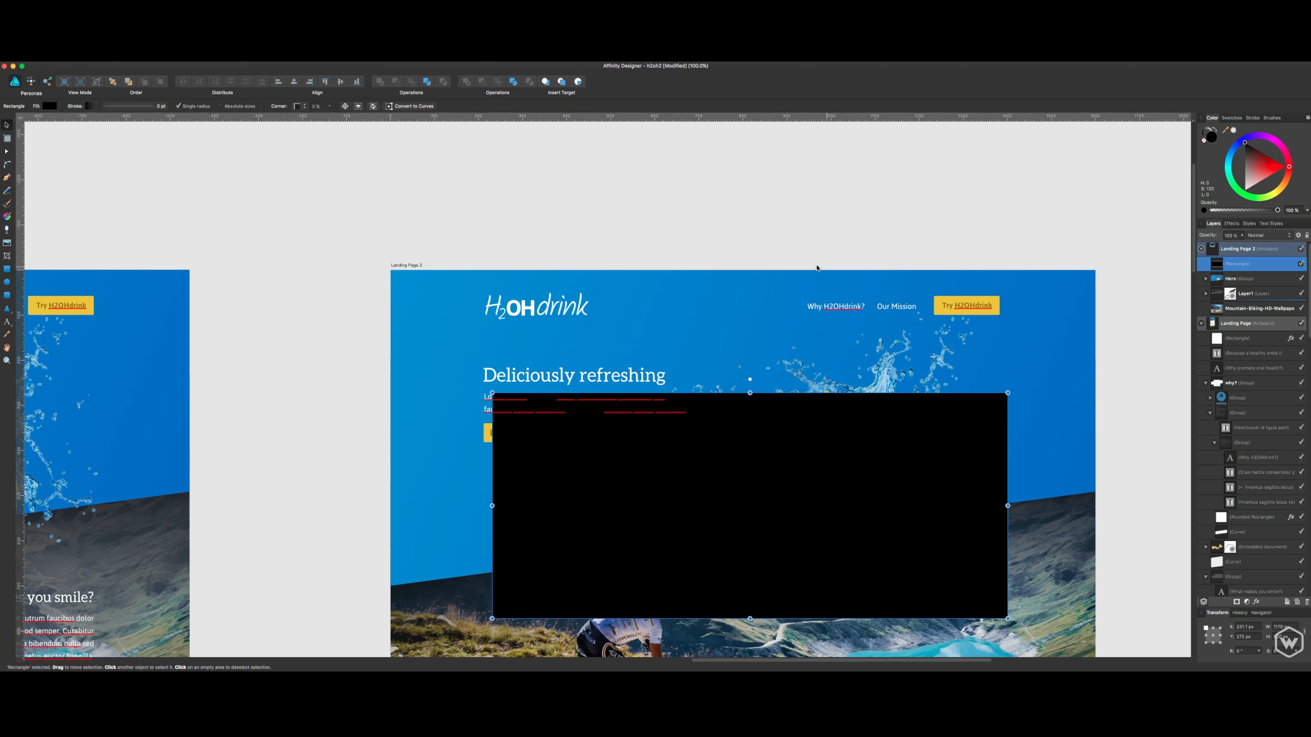
- Center the black rectangle horizontally against the Hero group and deselect both
left_click(869, 500)
left_click(860, 441)
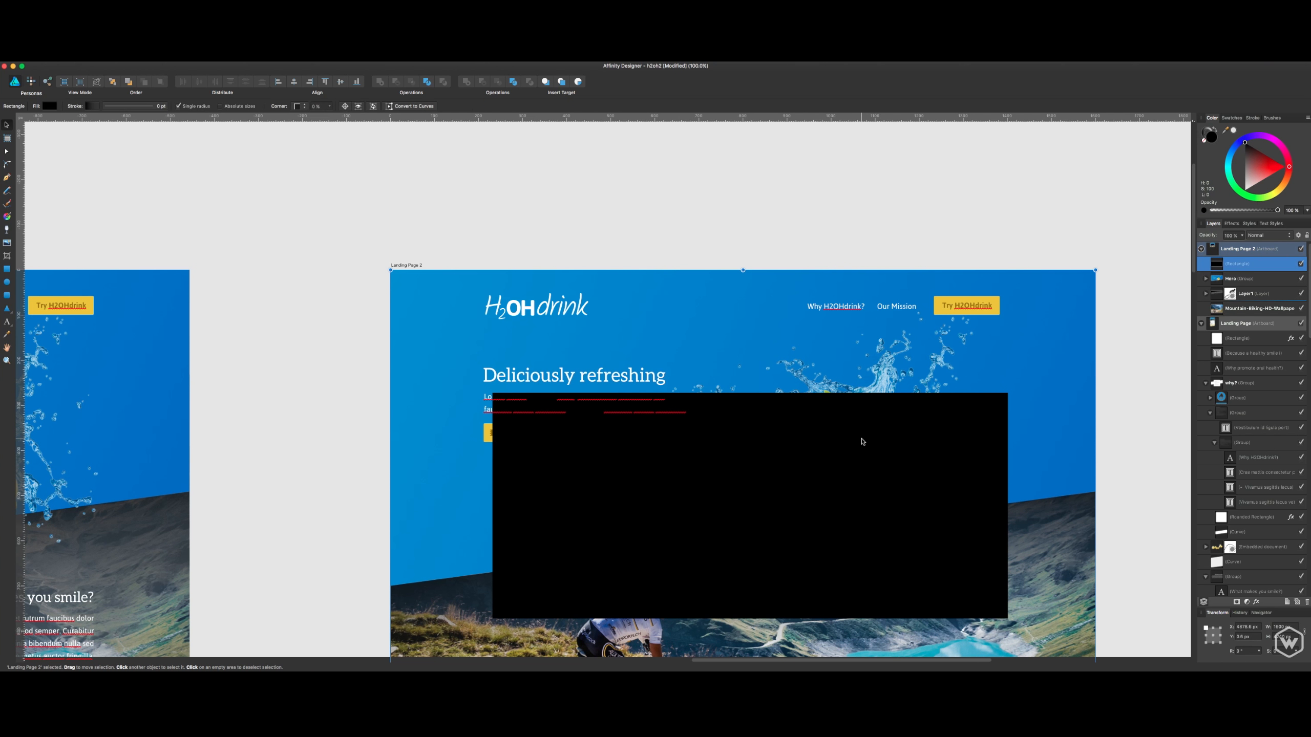
left_click(1029, 343, "shift")
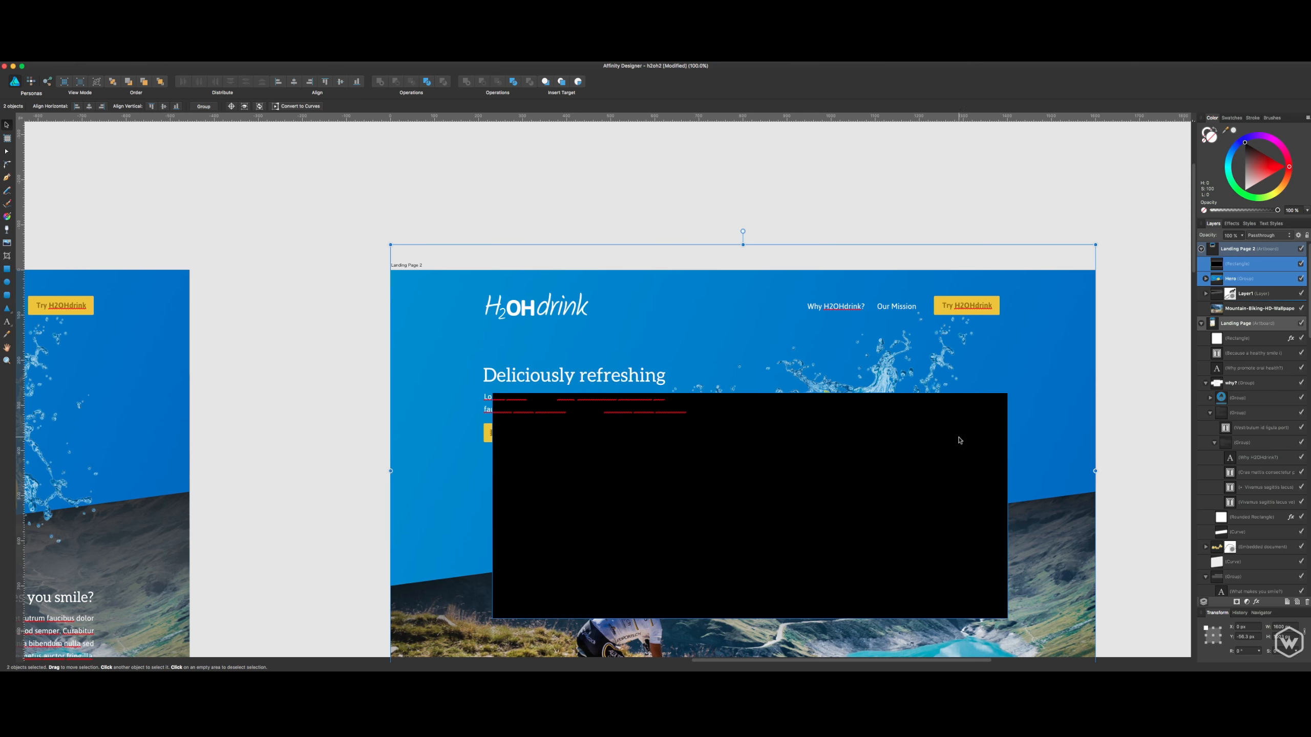
left_click(962, 468, "shift")
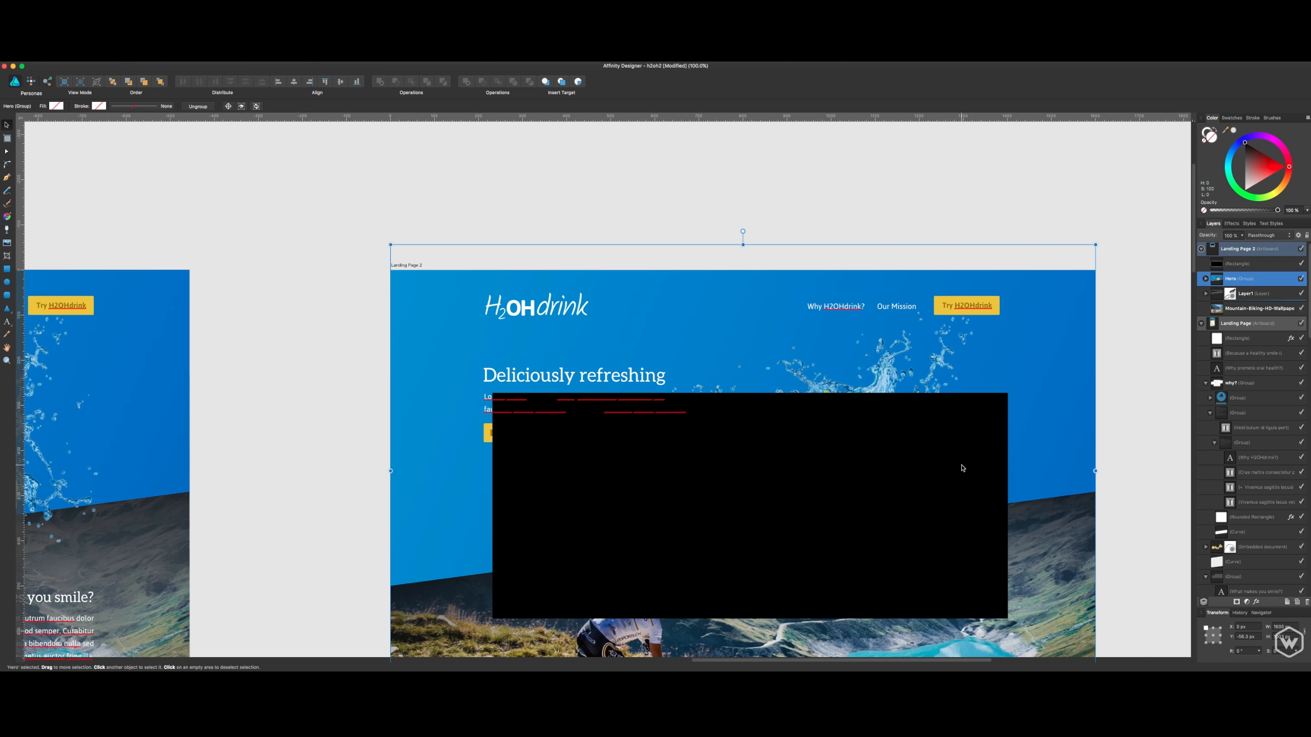
left_click(1229, 264)
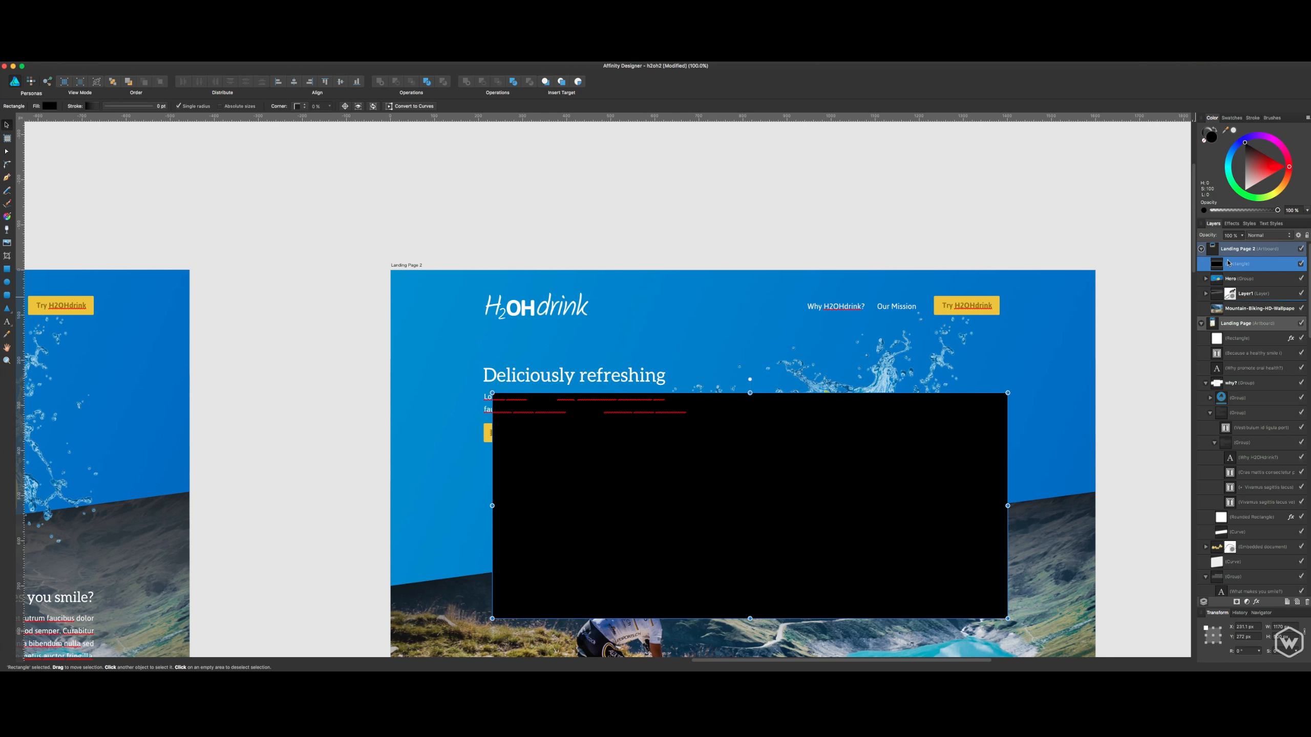
left_click(1238, 280, "shift")
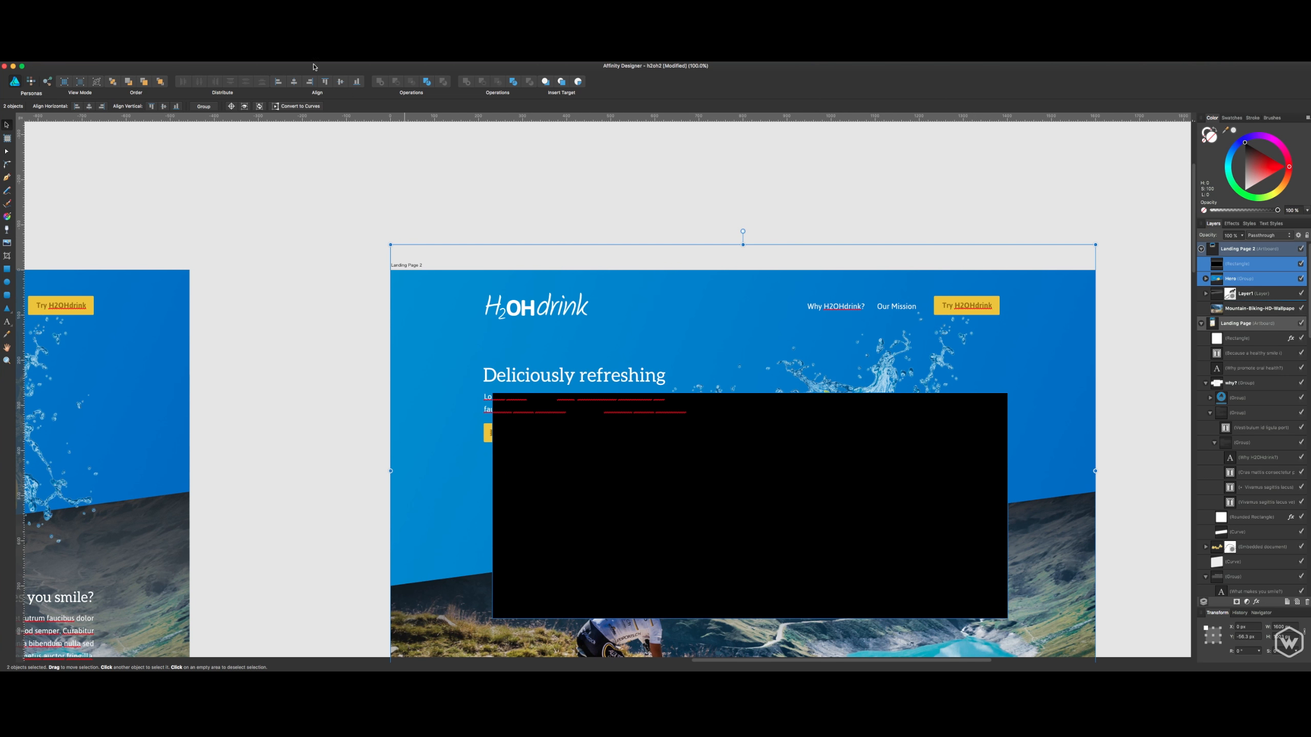
left_click(293, 83)
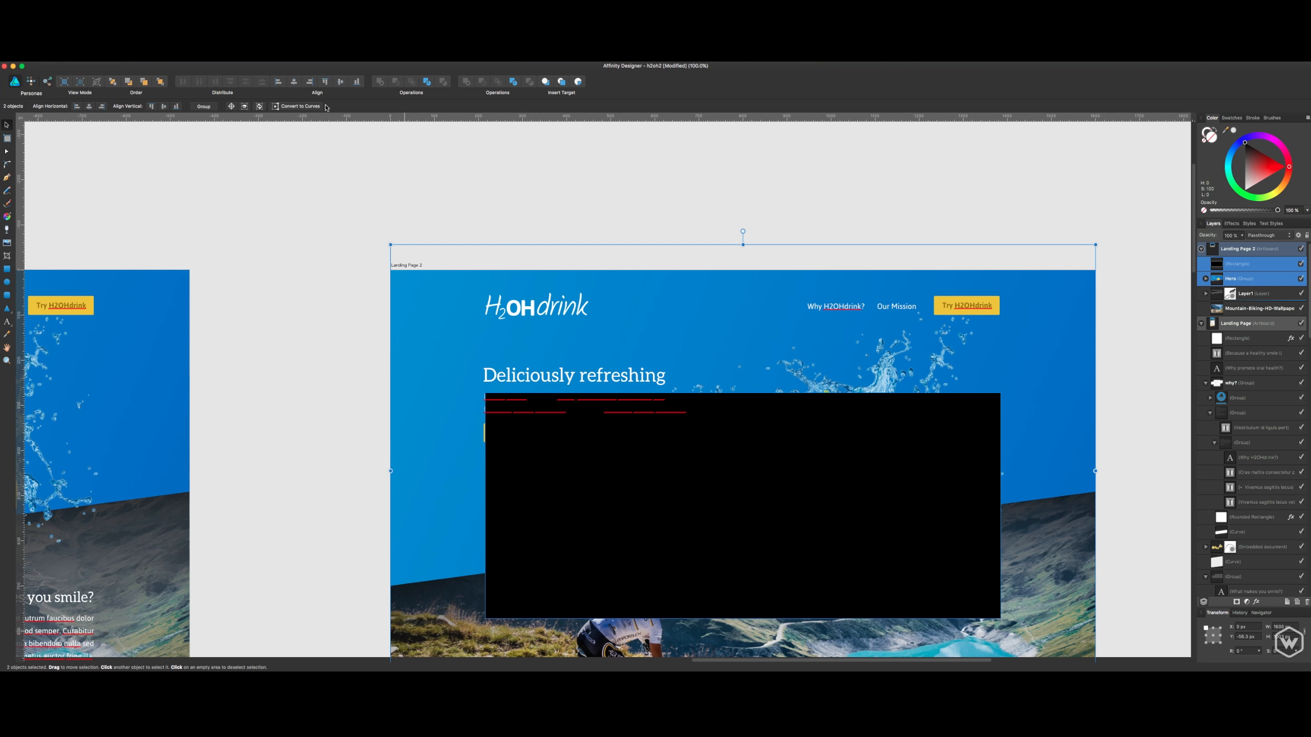
left_click(670, 239)
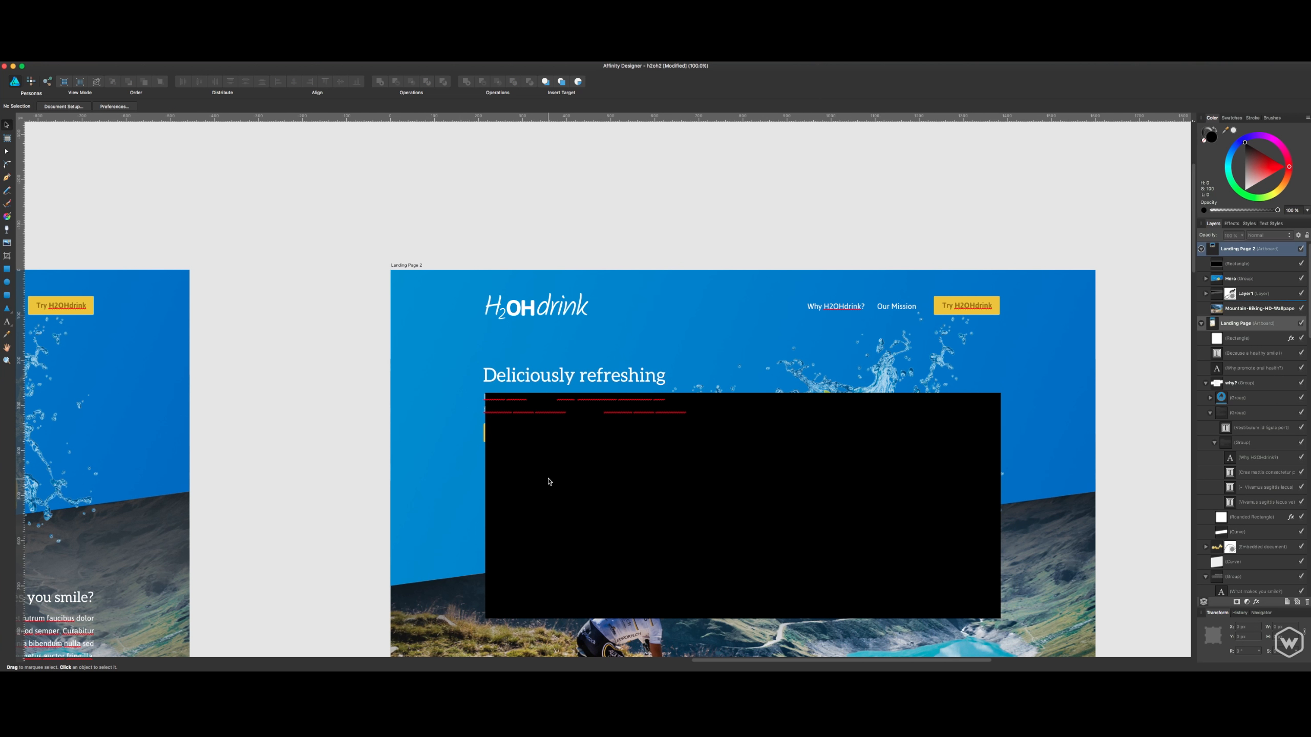
- Place three vertical guides at the black rectangle's left edge, right edge and horizontal center
left_click(550, 483)
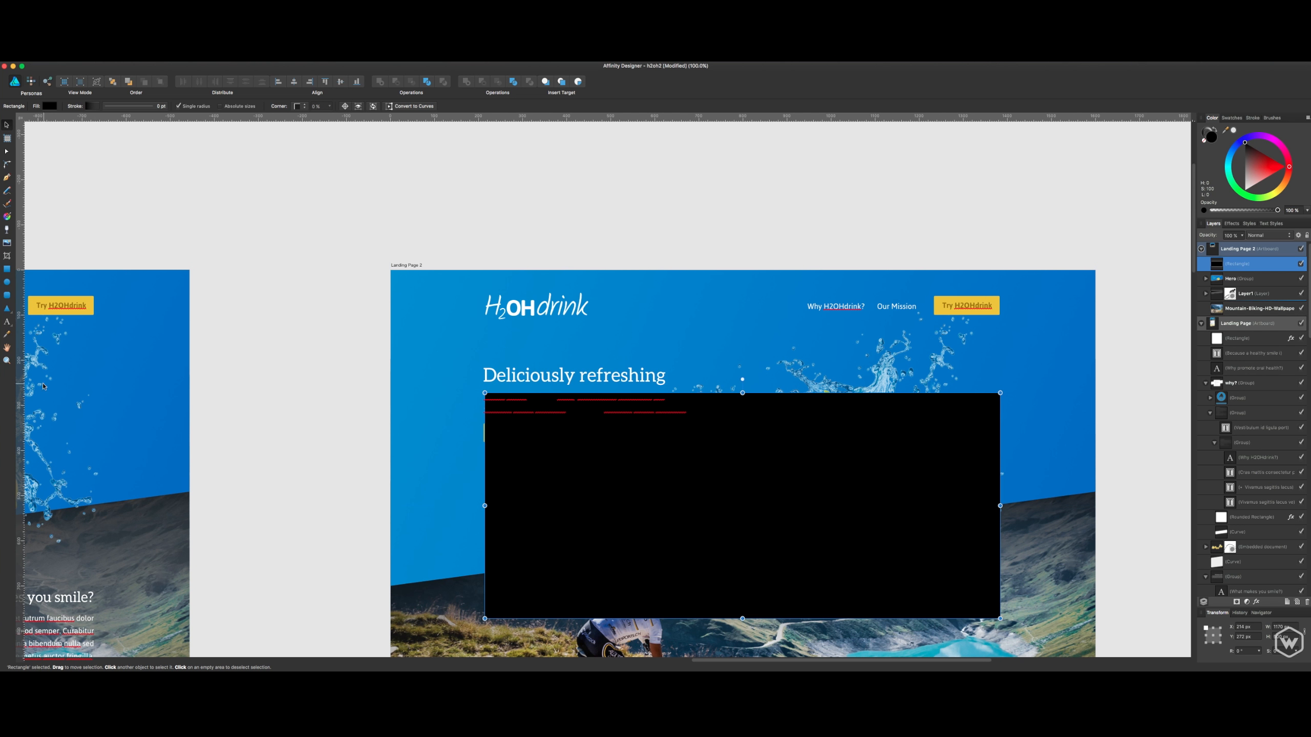
left_click_drag(231, 406, 484, 401)
left_click_drag(19, 424, 999, 427)
left_click_drag(20, 443, 742, 394)
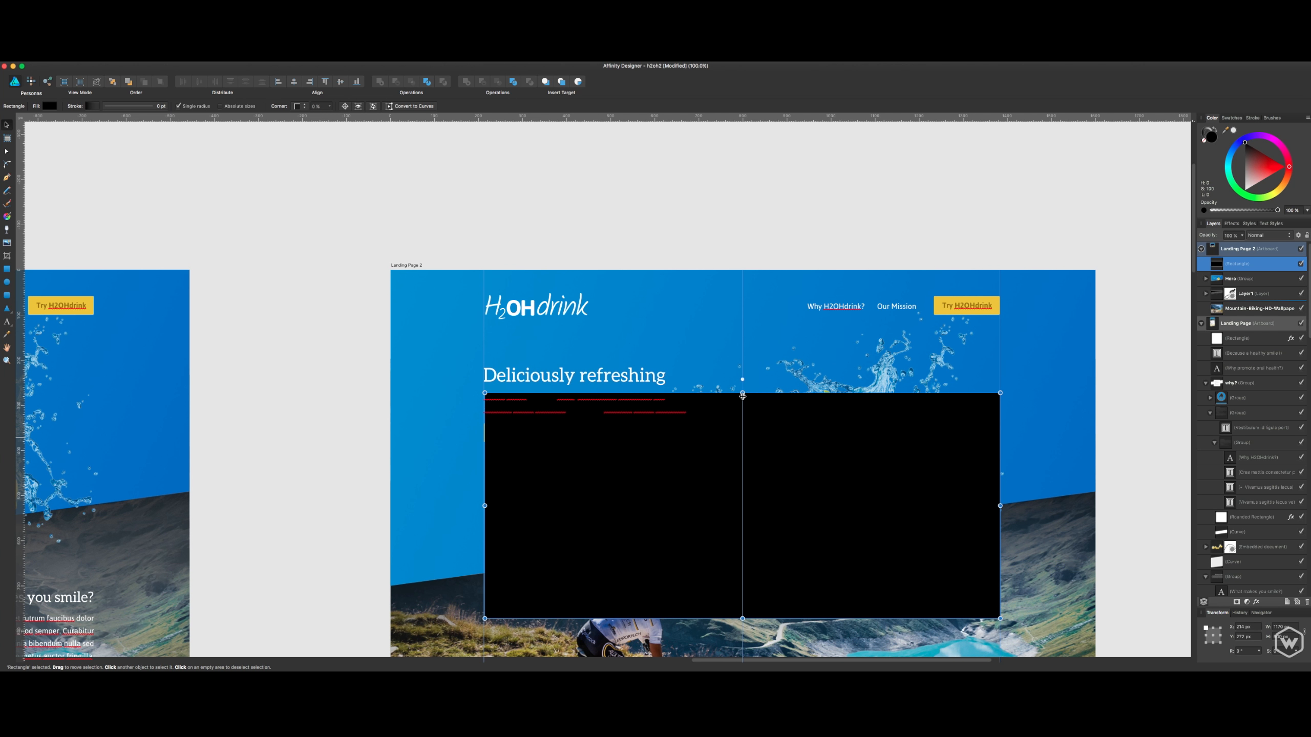
- Delete the black rectangle, keeping the guides, and save the document
left_click(795, 236)
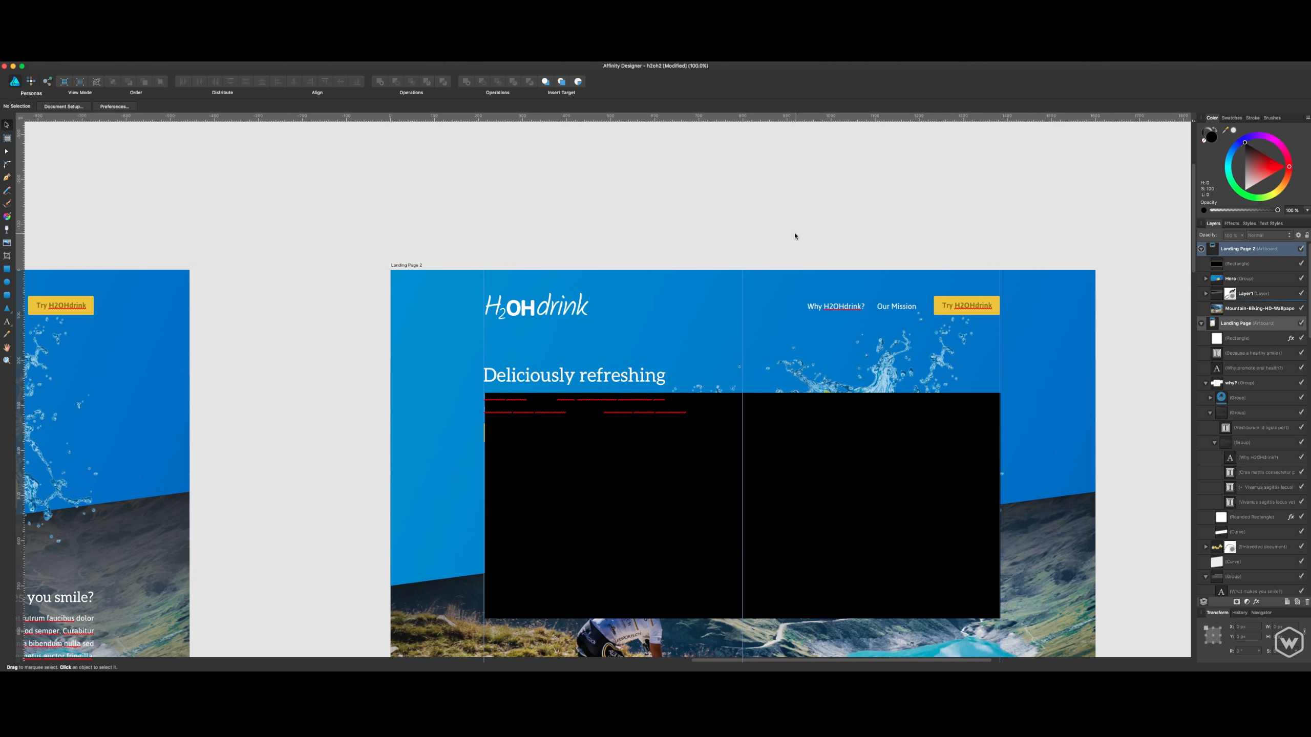
left_click(794, 433)
key("Delete")
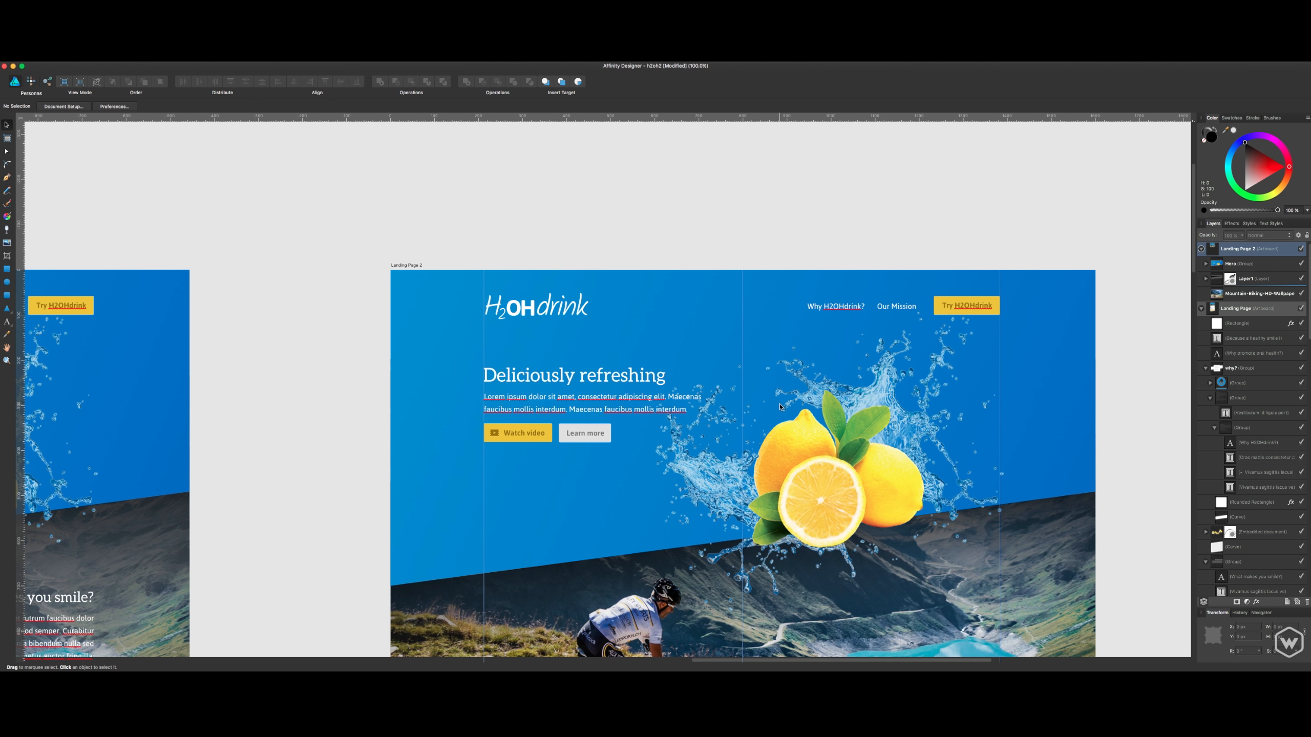
key("super+s")
- Preview the manual 64 px grid and the automatic grid through the Grid and Axis Manager, then hide the grid
left_click(130, 58)
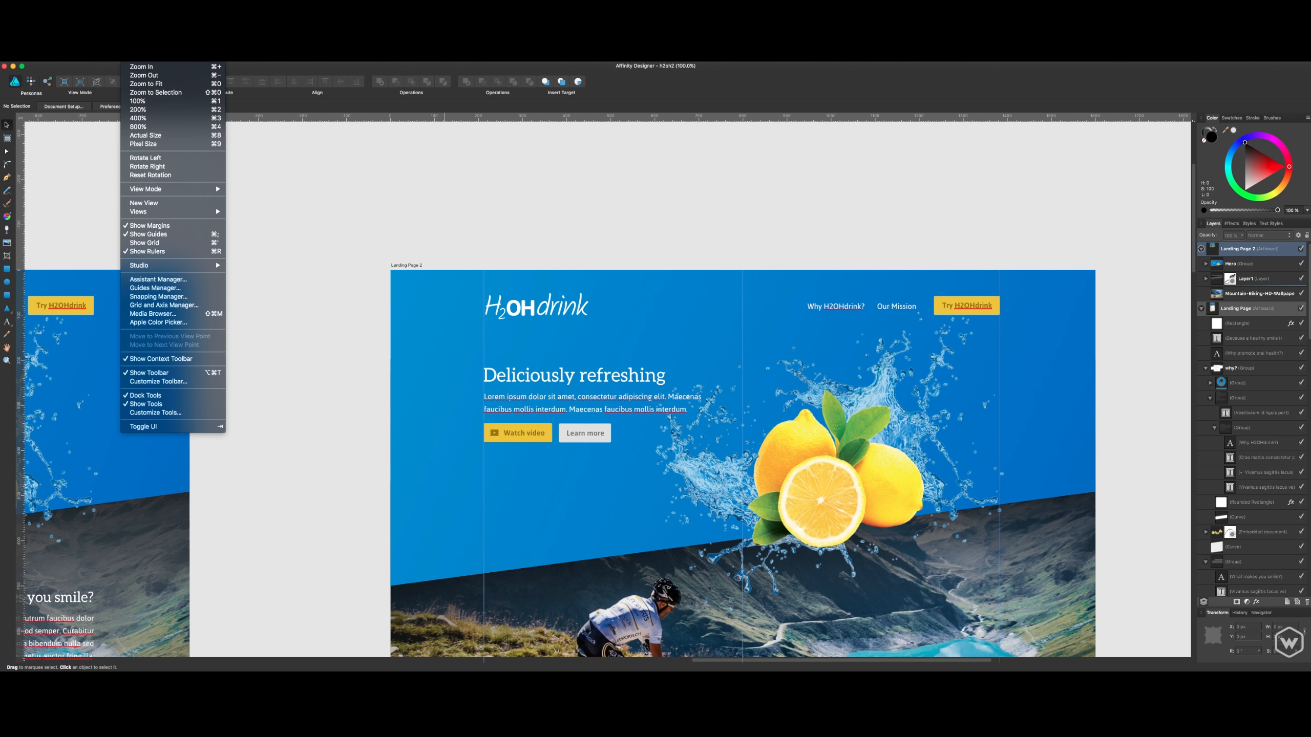
left_click(205, 306)
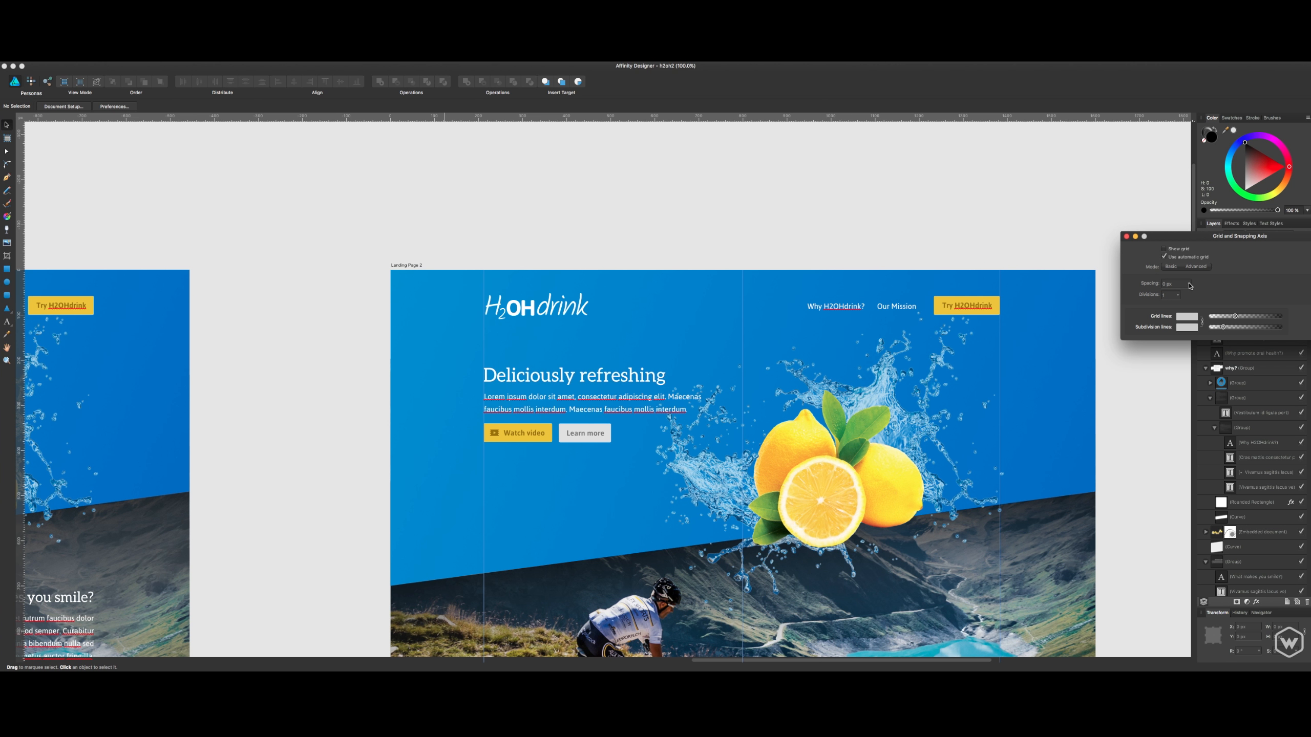
left_click(1187, 257)
left_click(1186, 250)
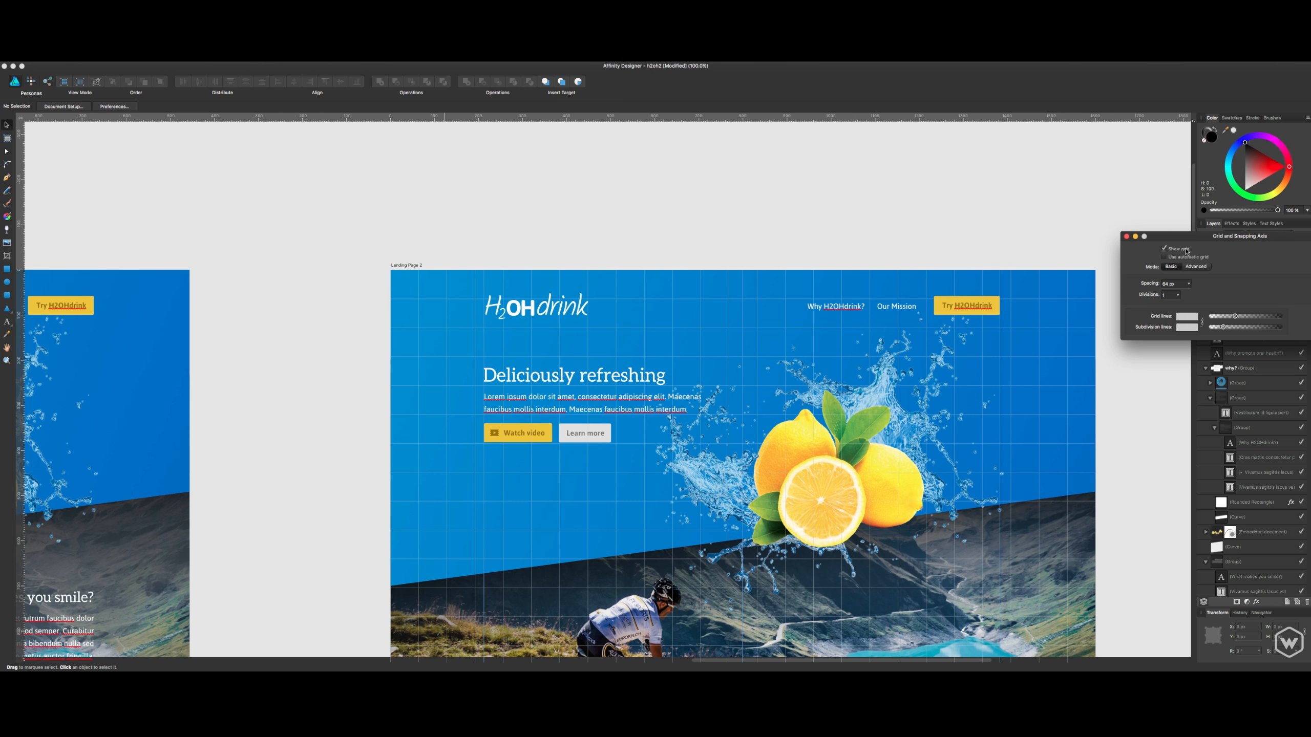
left_click(1185, 249)
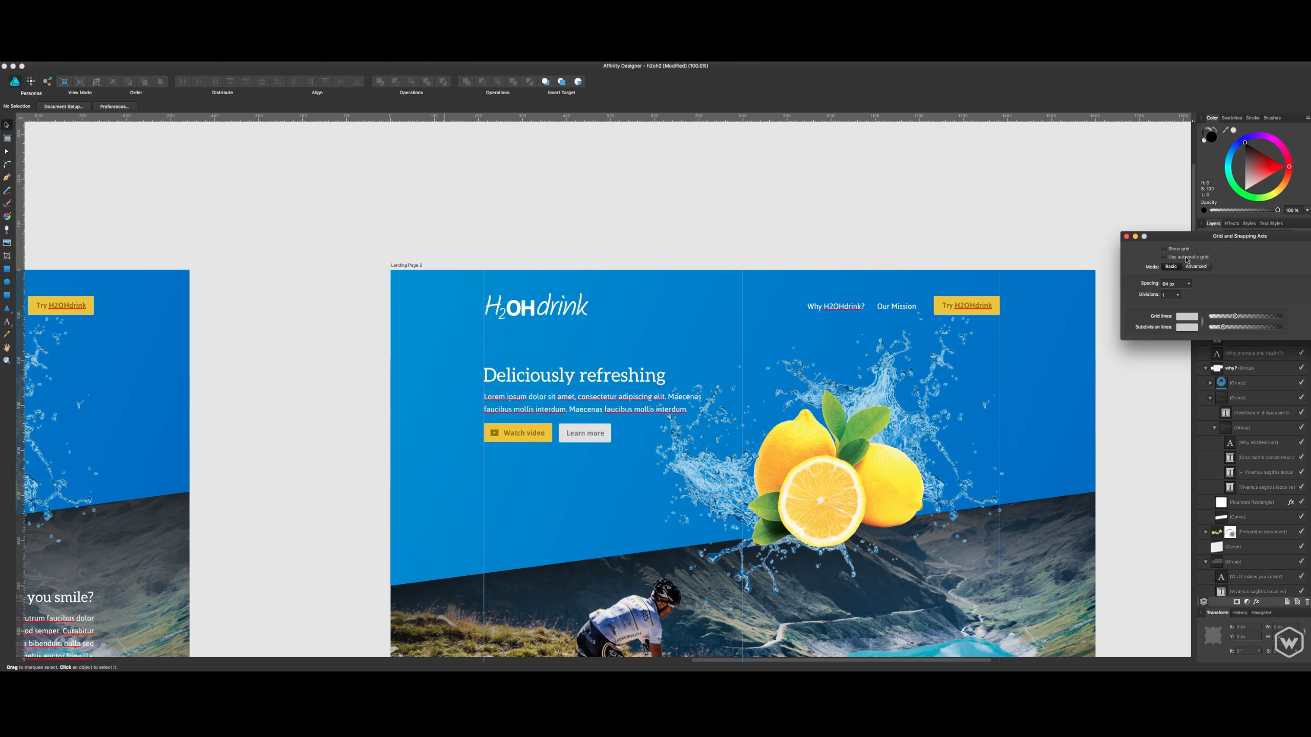
left_click(1187, 258)
left_click(1182, 250)
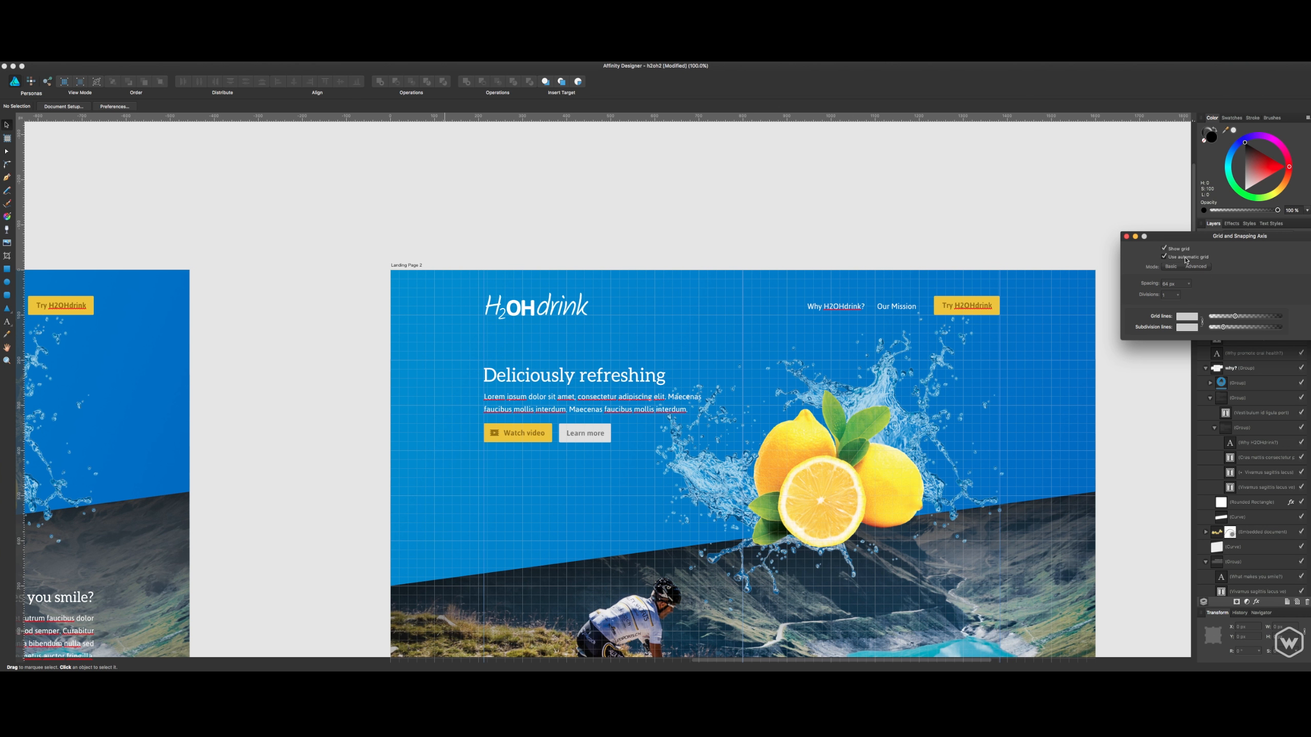
left_click(1185, 257)
left_click(1182, 250)
key("Escape")
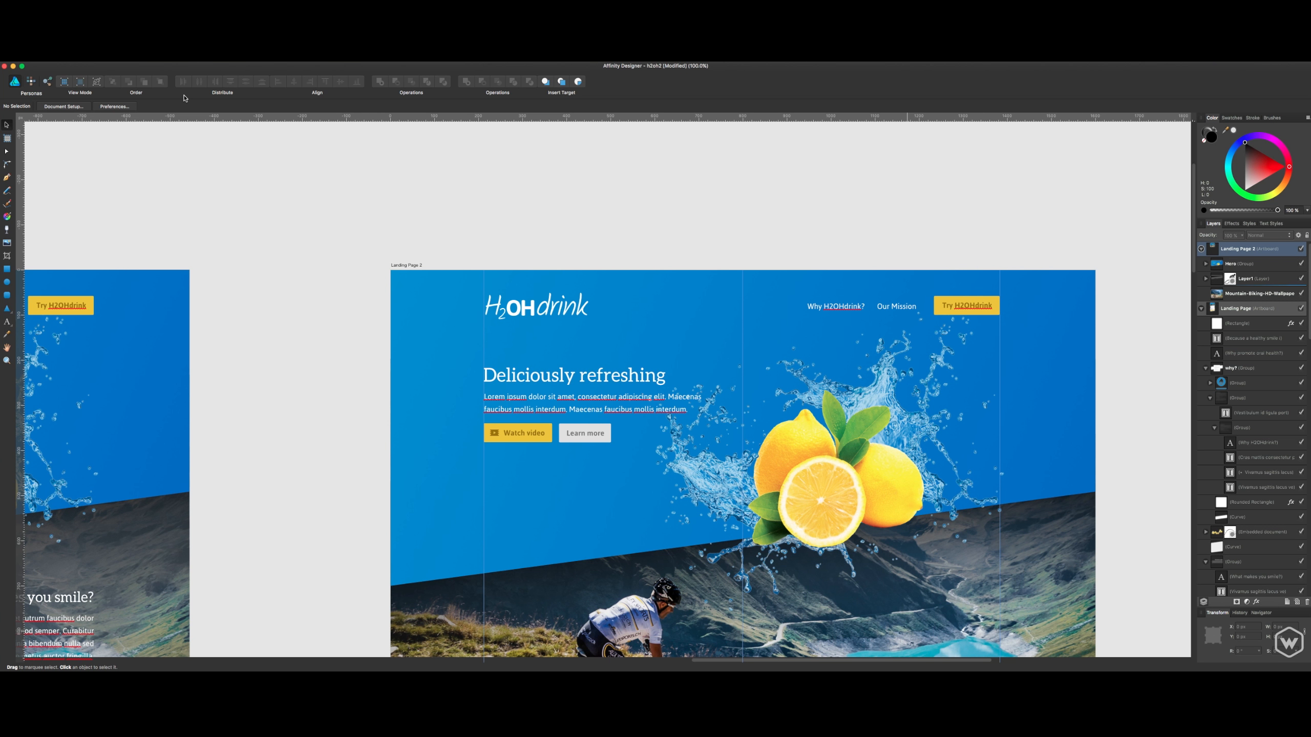
- Review the vertical guide positions in the Guides Manager and close it without changing any values
left_click(131, 57)
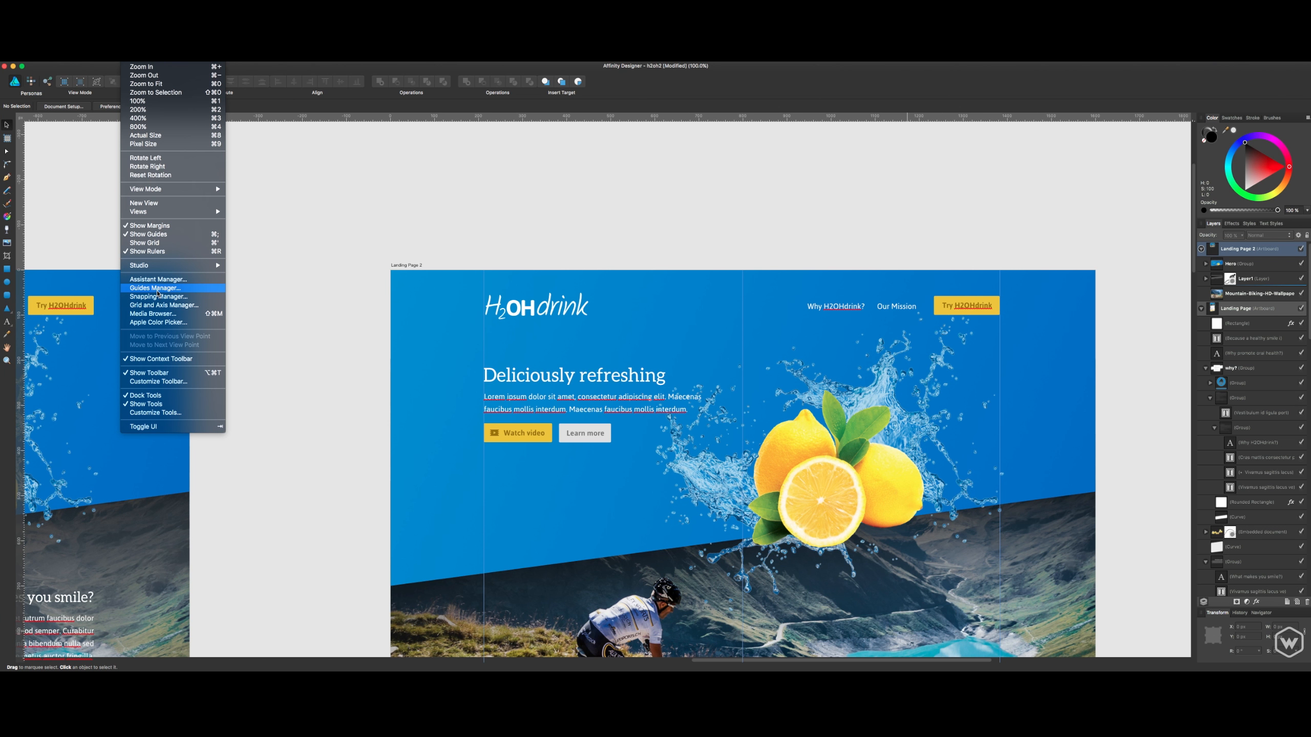
left_click(154, 288)
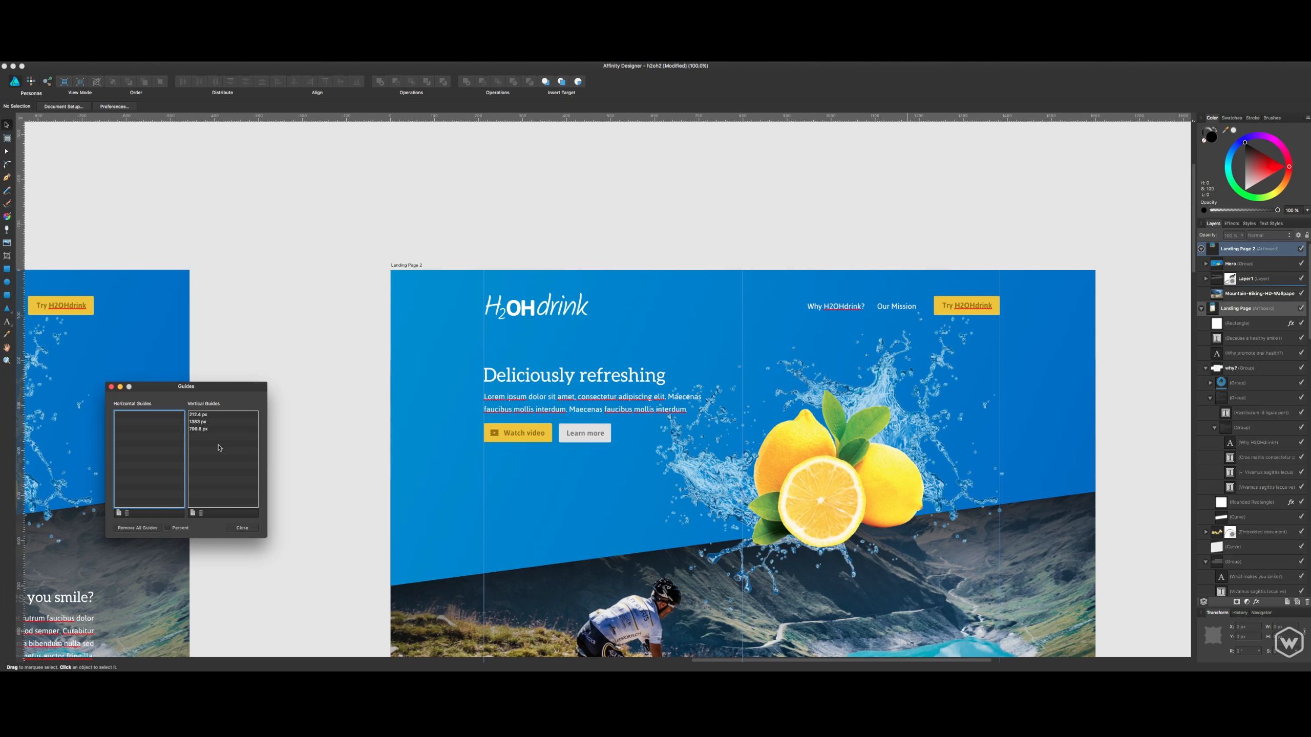
left_click(247, 528)
left_click(204, 416)
double_click(204, 416)
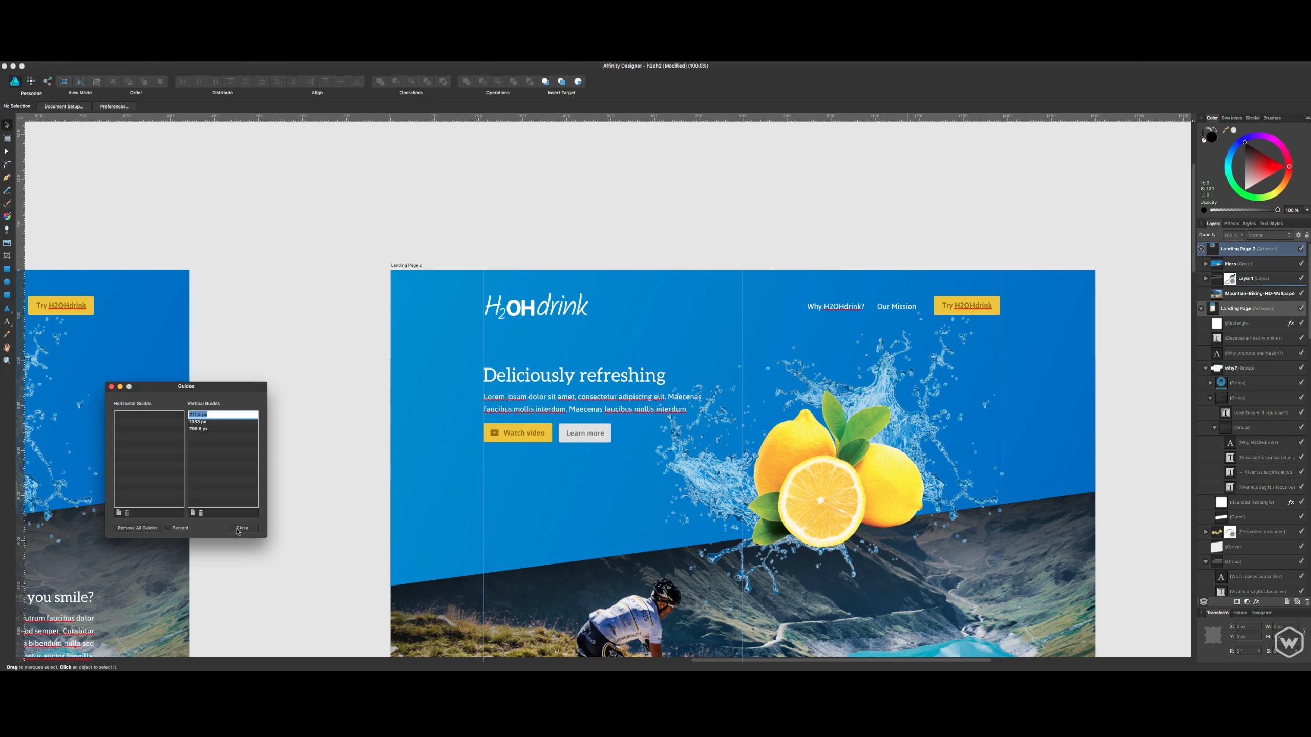
left_click(242, 527)
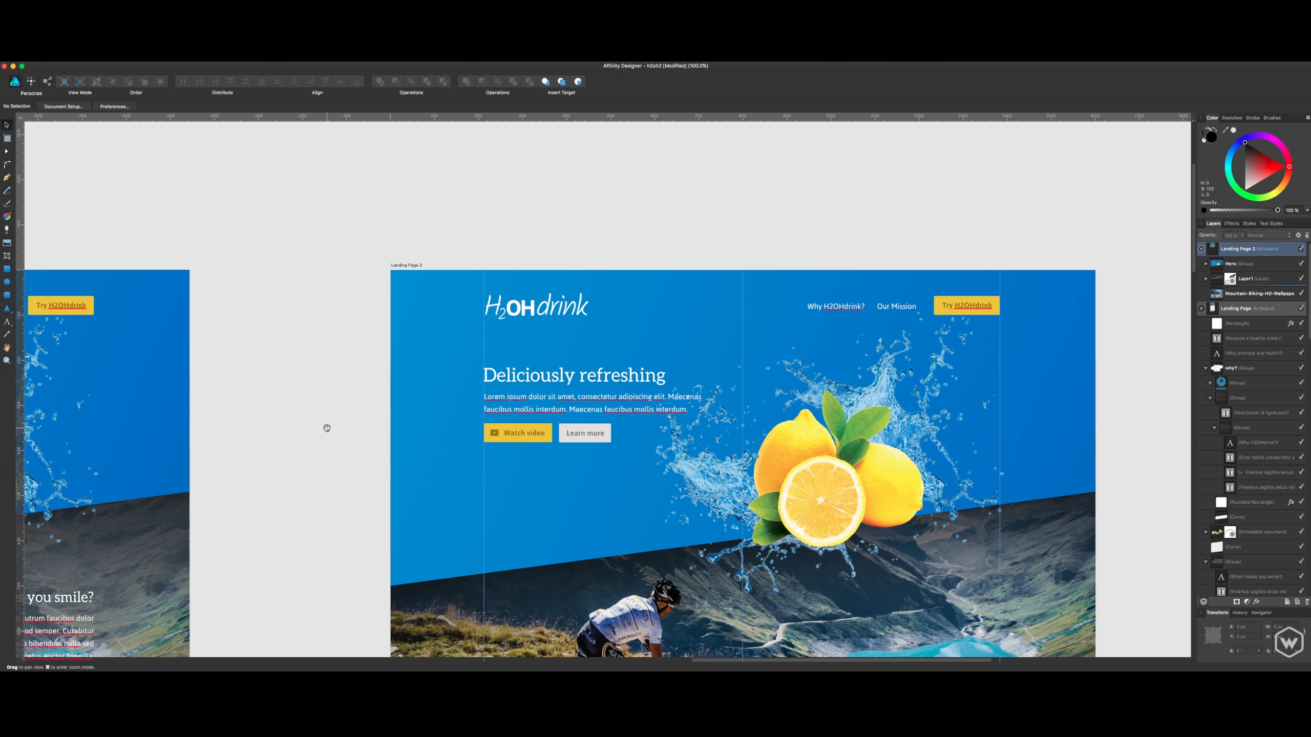
- Group Layer1 with the Mountain-Biking-HD-Wallpaper image below it on the Landing Page 2 artboard
left_click_drag(324, 427, 284, 242)
left_click_drag(332, 402, 282, 334)
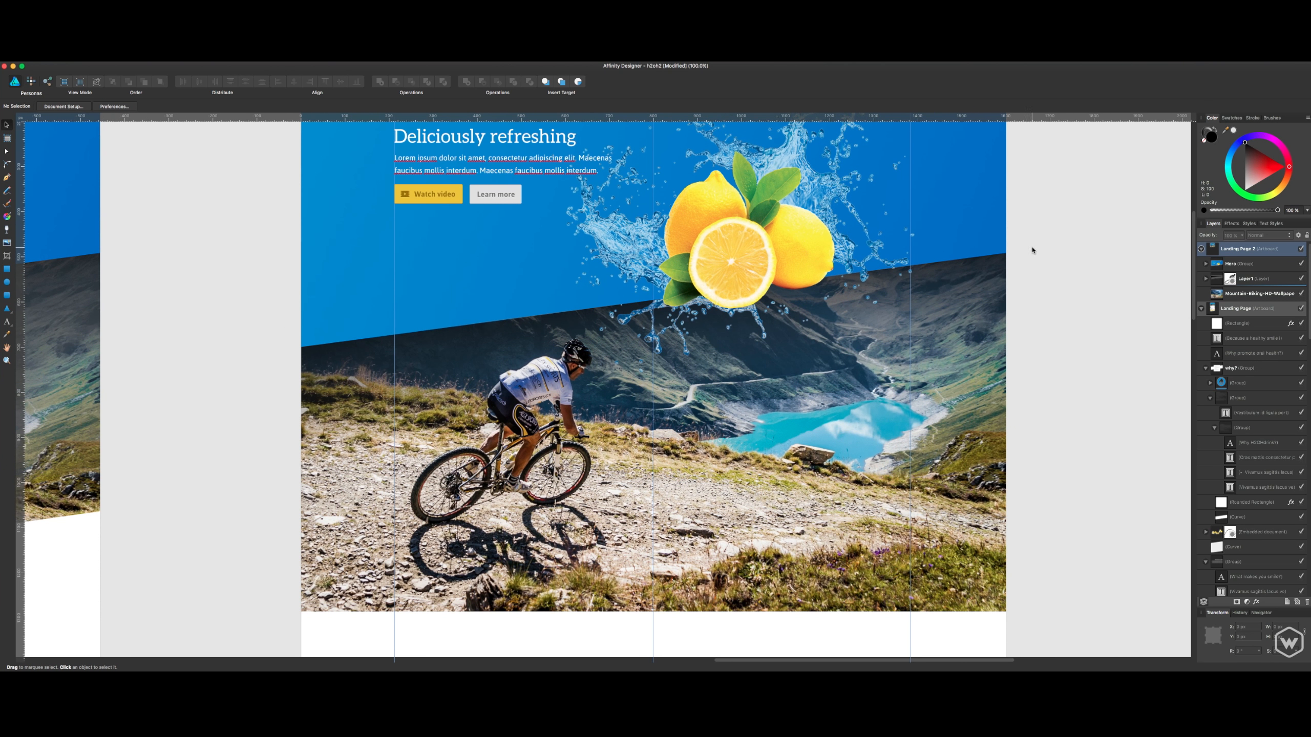
left_click(1244, 265)
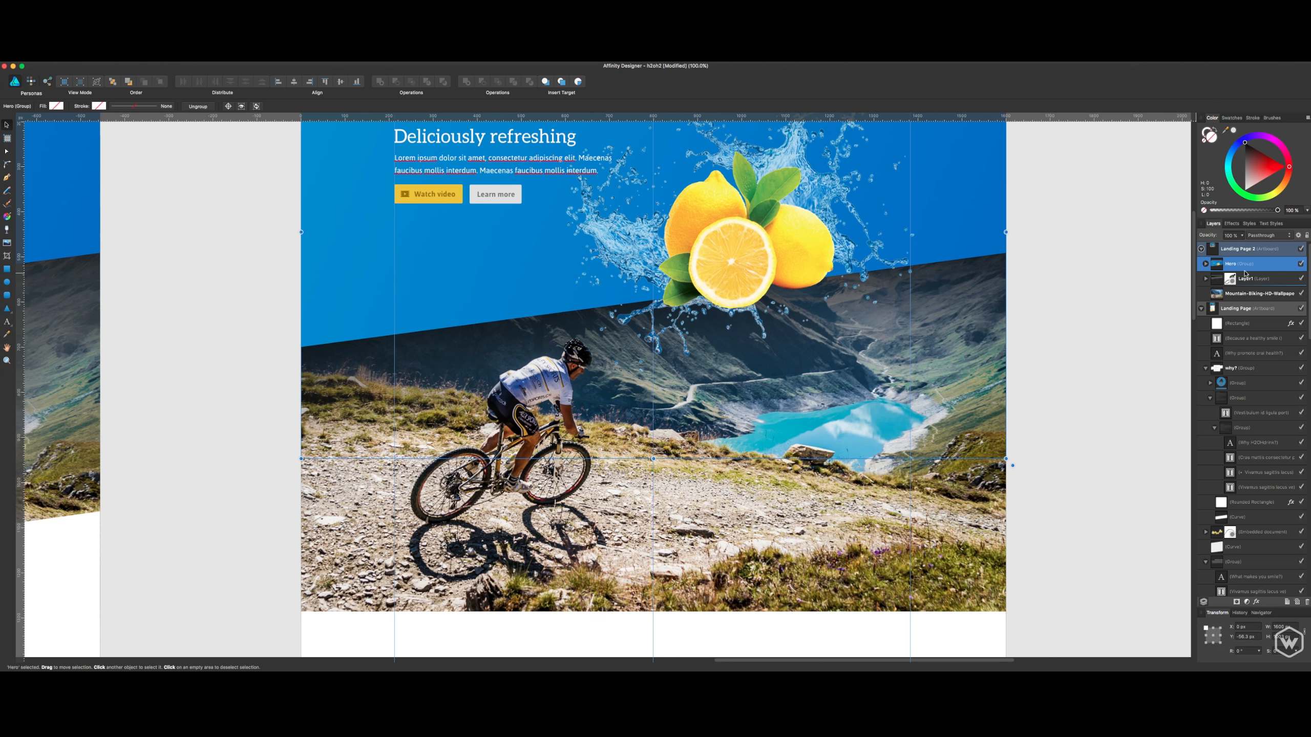
left_click(1248, 279)
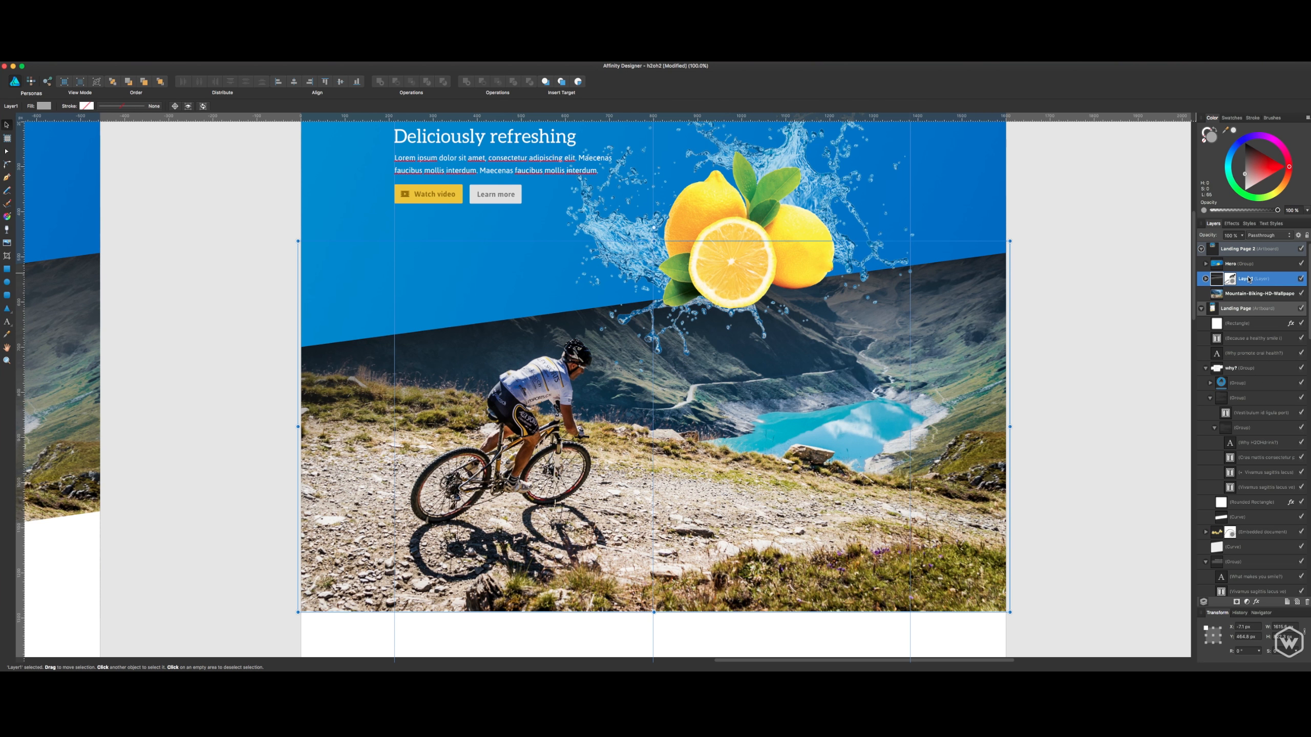
left_click(1300, 279)
left_click(1301, 279)
left_click(1249, 293, "shift")
key("super+g")
- Rename the new mountain biking group as "Why?" and deselect it
double_click(1236, 279)
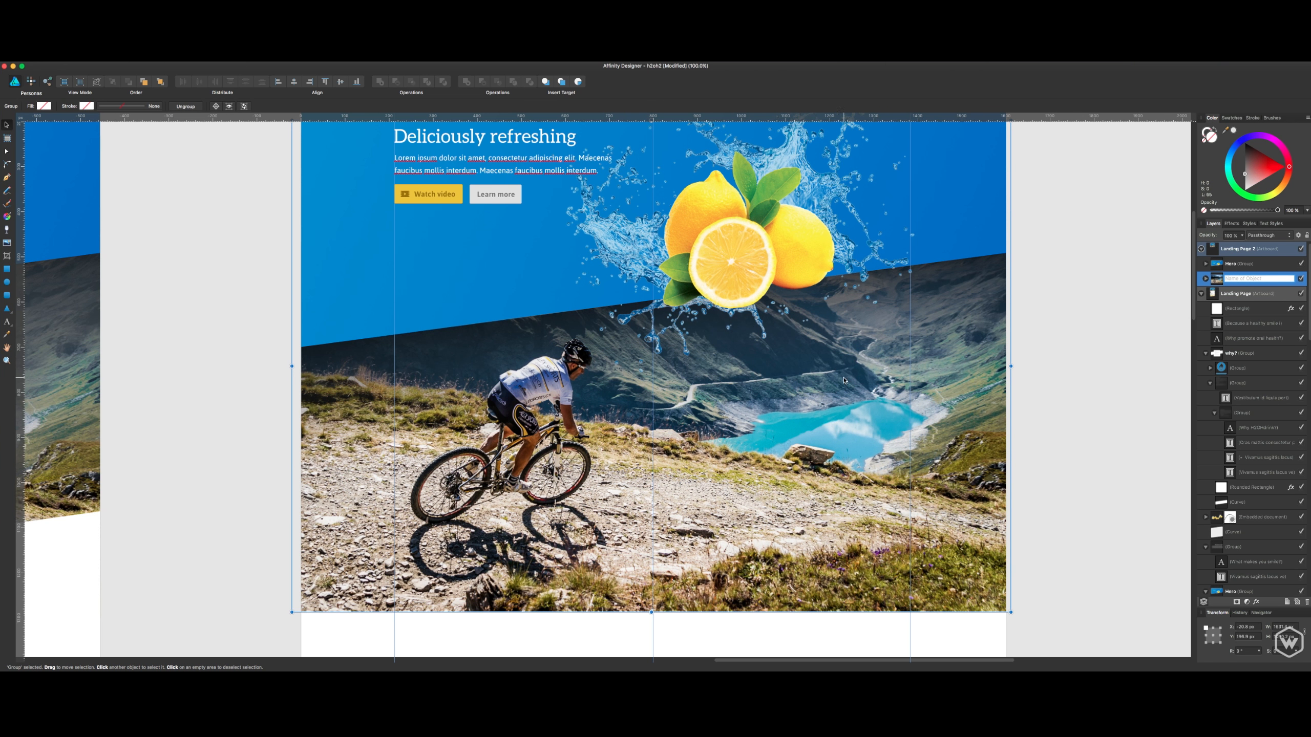
type("W?")
key("Return")
left_click(1033, 354)
- Add the artistic text "What makes you smile?" above the lake in the mountain biking photo on Landing Page 2
left_click_drag(969, 365, 1179, 338)
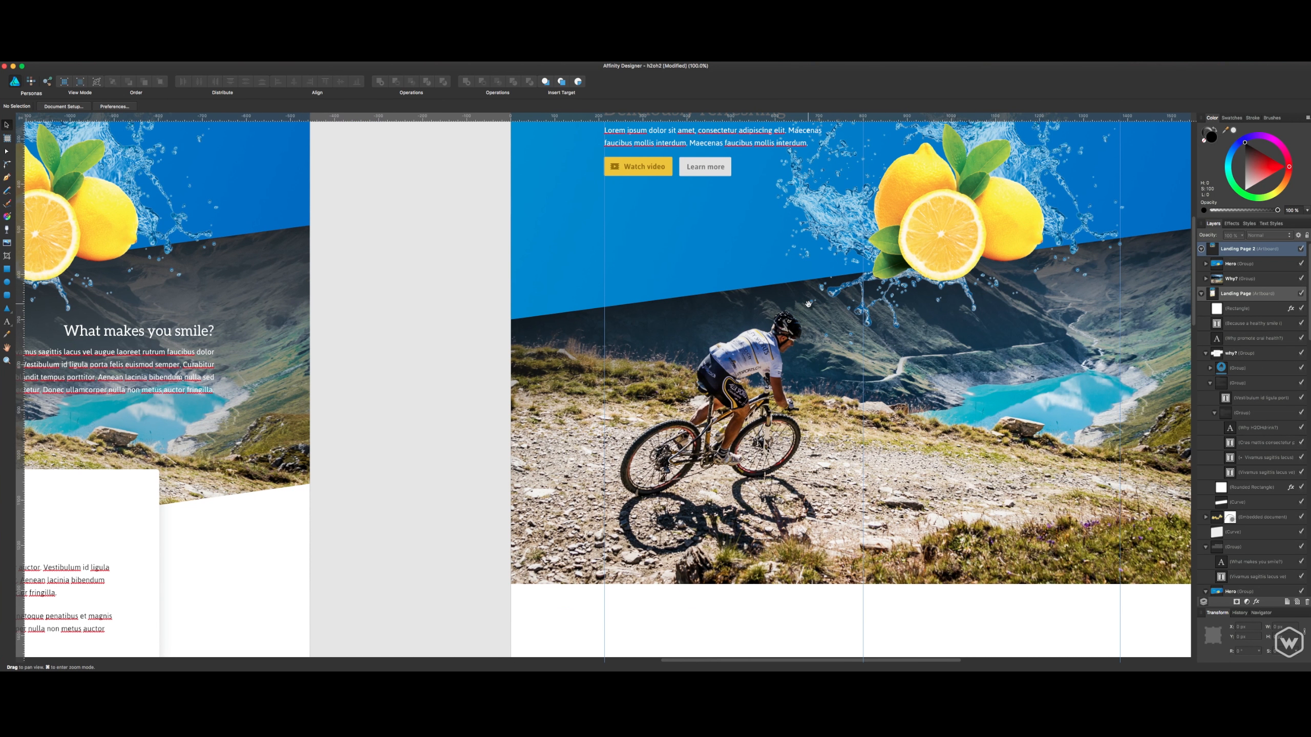
left_click_drag(807, 305, 905, 302)
left_click(292, 331)
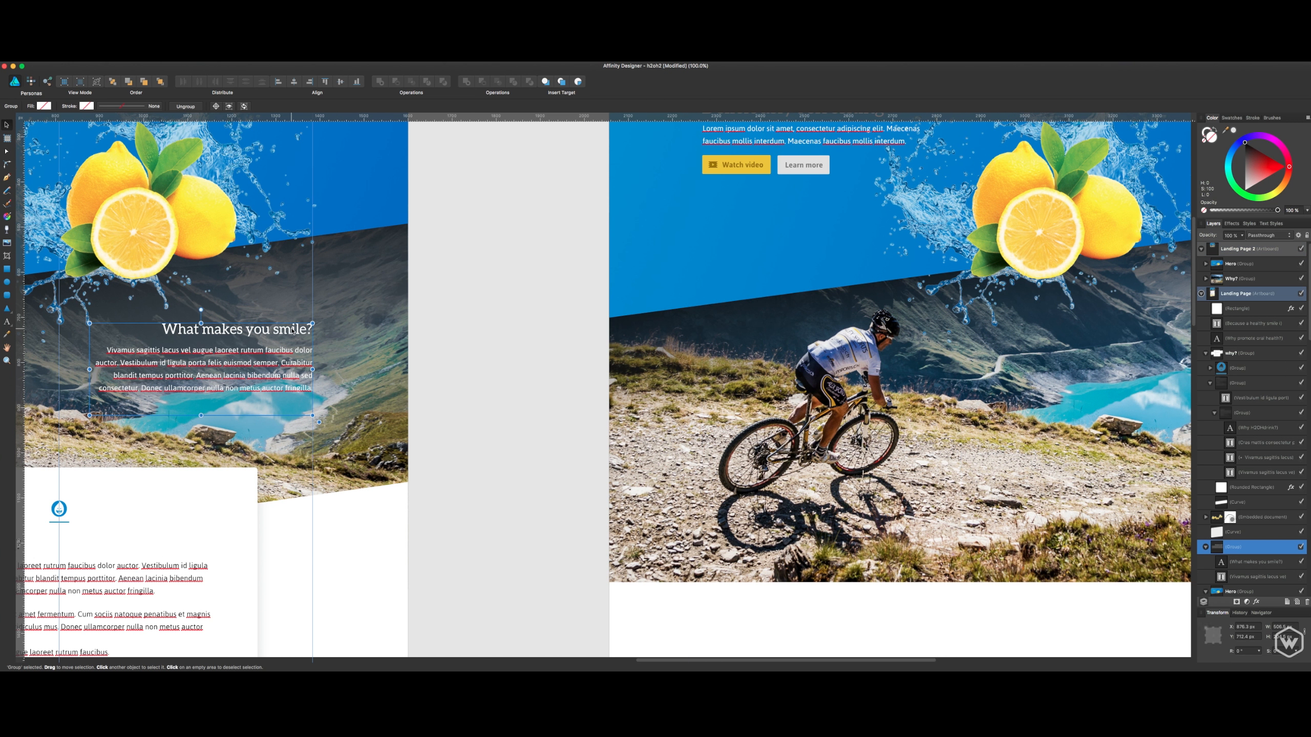
scroll(395, 343, "right", 10)
key("t")
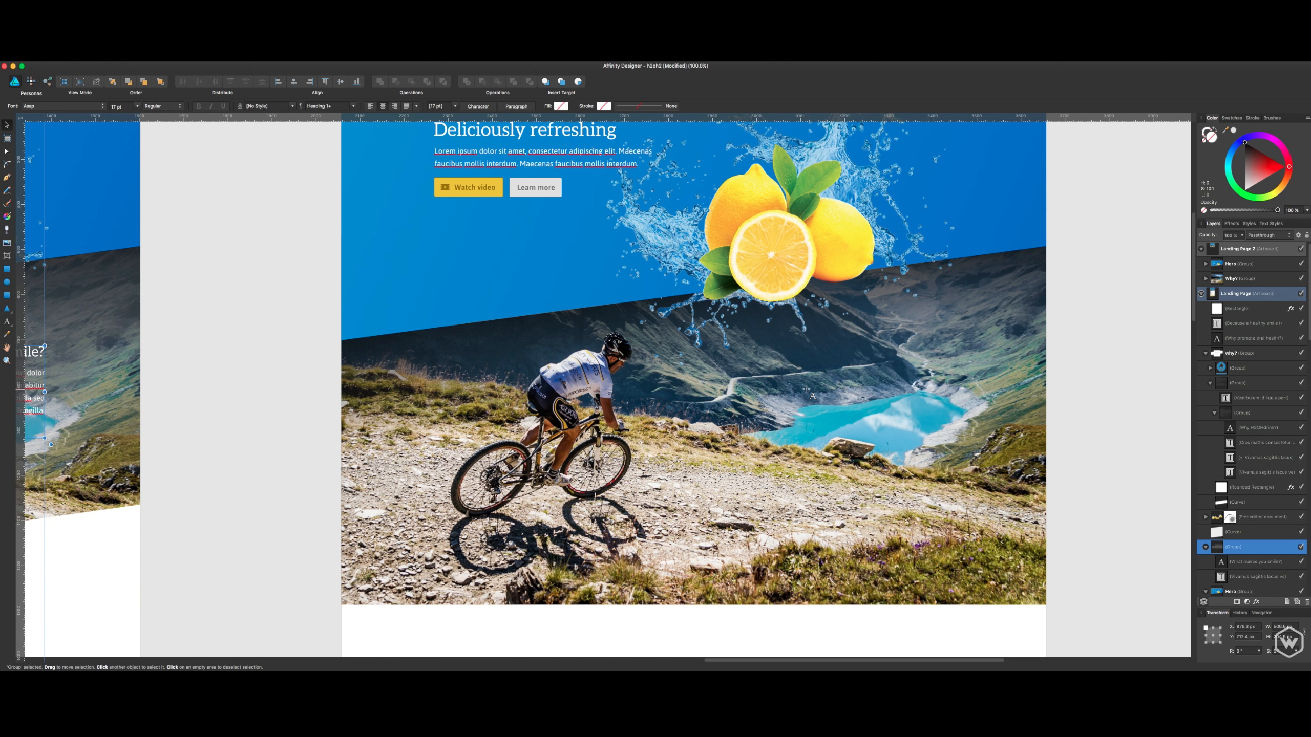
left_click(779, 371)
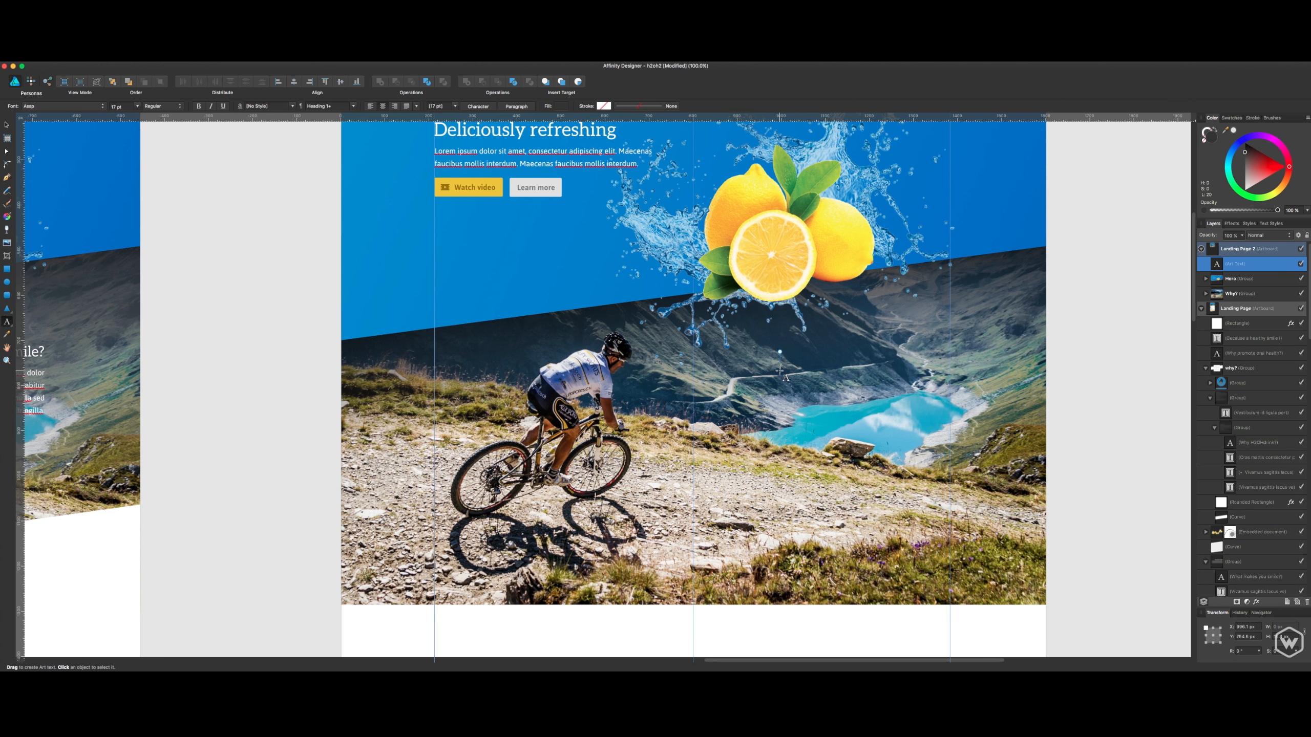
type("What makes you smile?")
key("Escape")
- Apply the Heading 1 paragraph style to the "What makes you smile?" text and move its right edge to the right content guide
left_click(1259, 278)
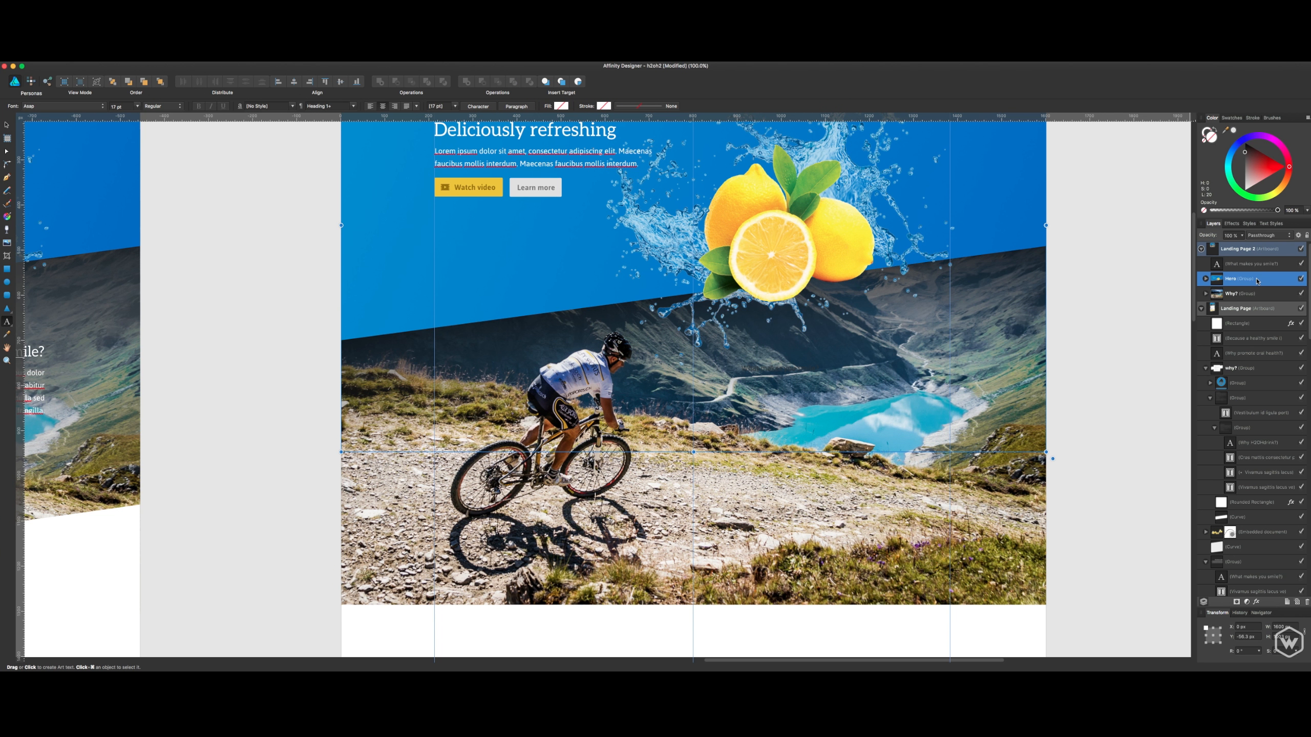
left_click(1258, 266)
key("v")
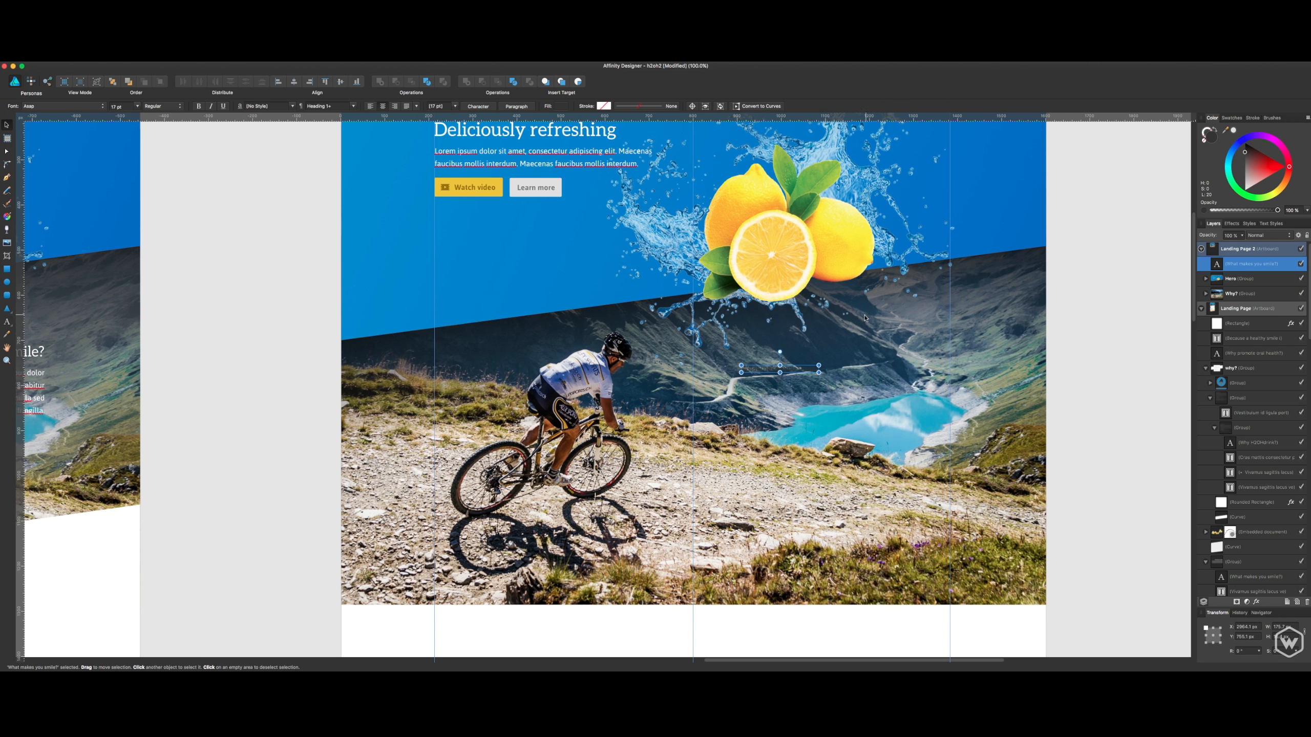
left_click(455, 106)
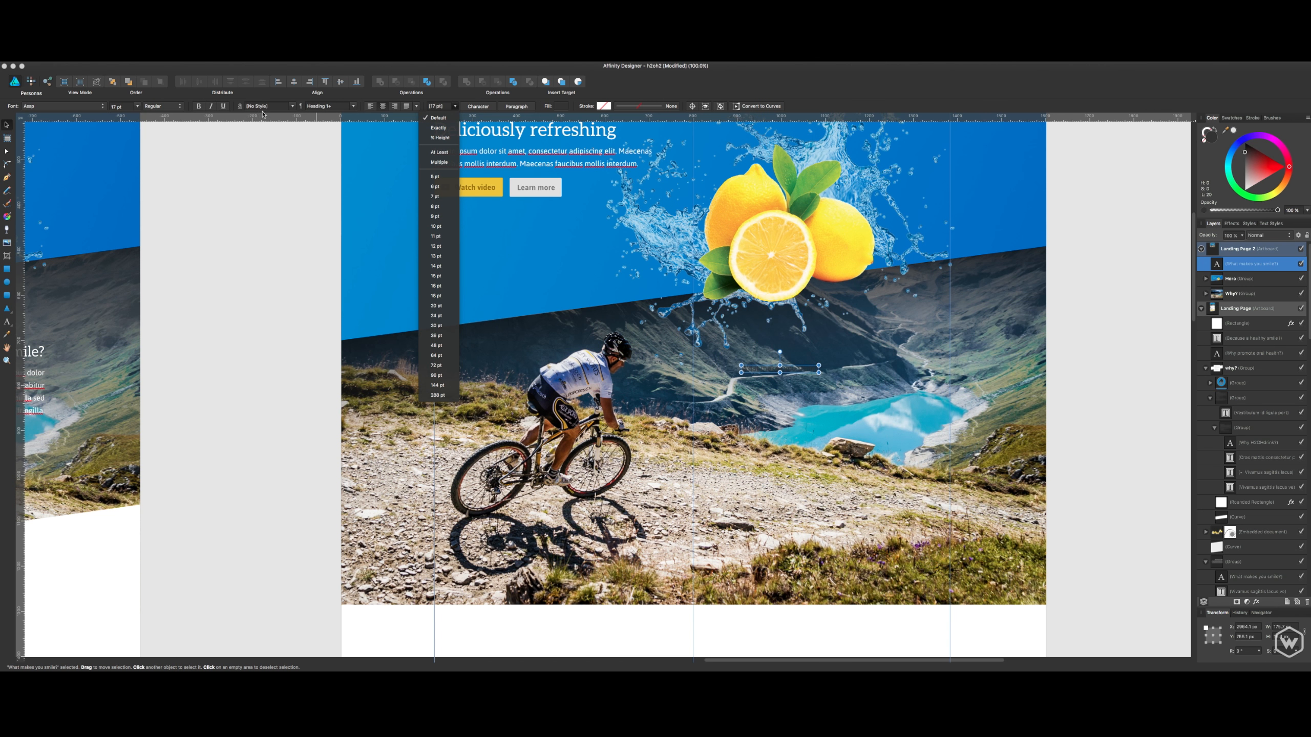
left_click(316, 107)
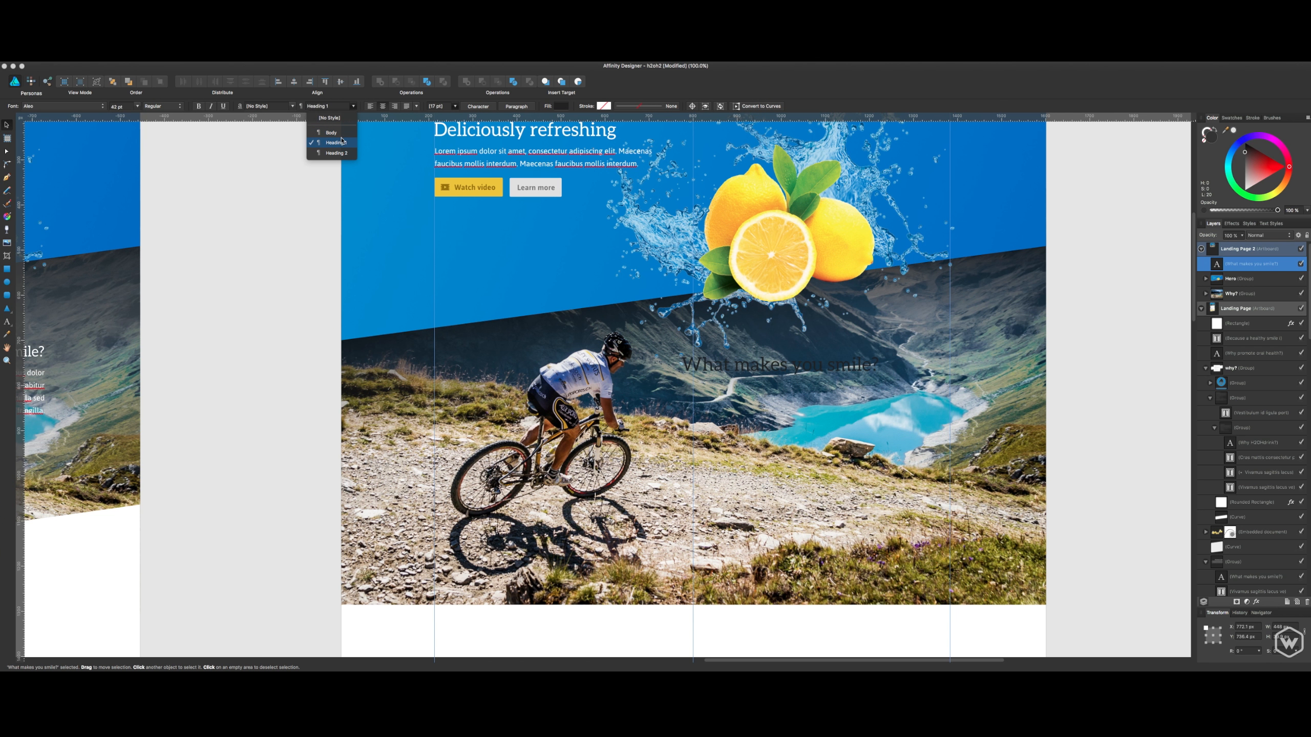
left_click(341, 143)
left_click_drag(818, 365, 888, 365)
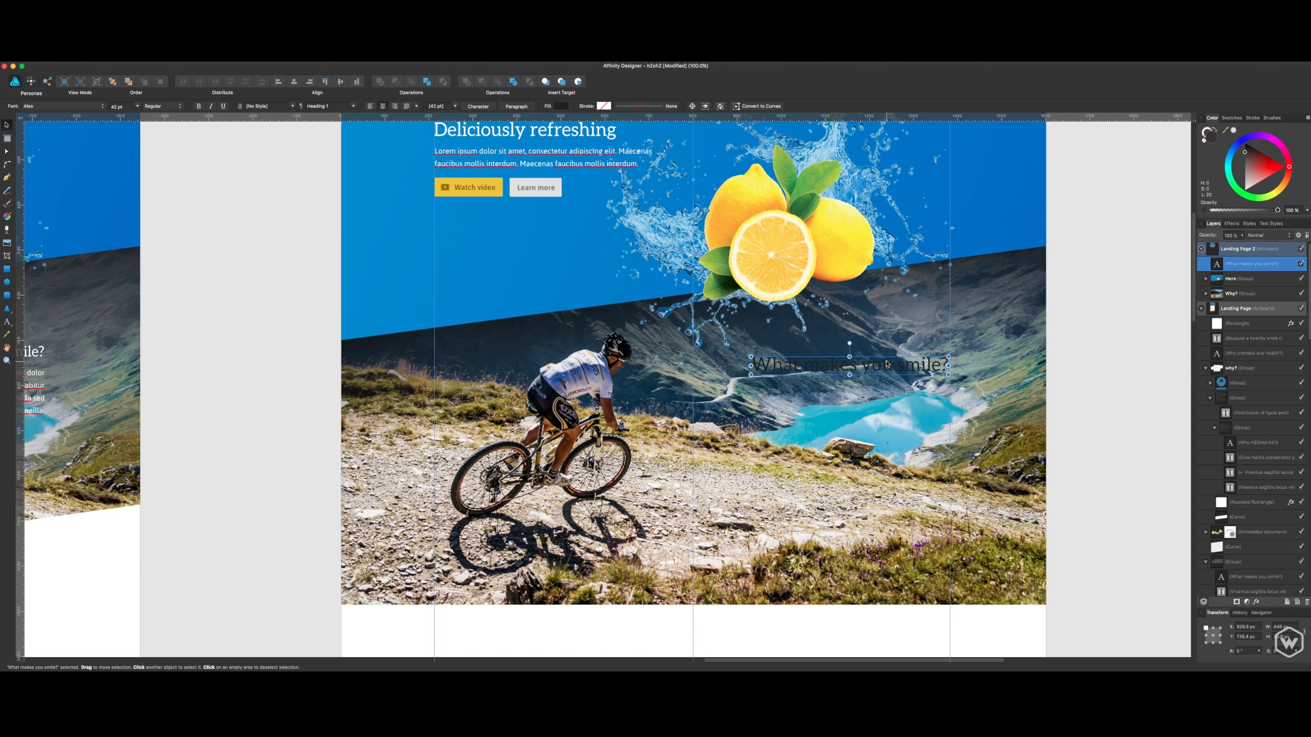
- Switch to Finder and preview the H2OH Drink_Box Art.ai file in the packaged art folder
key("super+Tab")
left_click(614, 385)
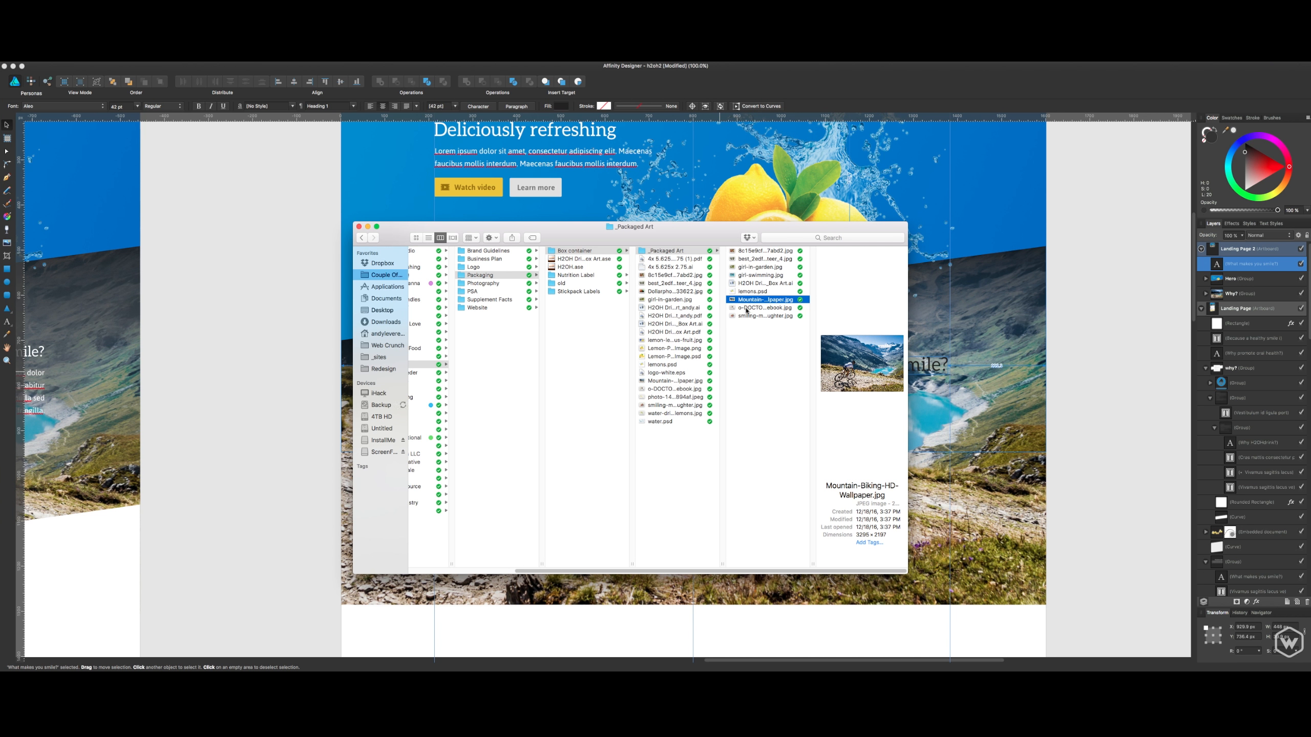
left_click(763, 283)
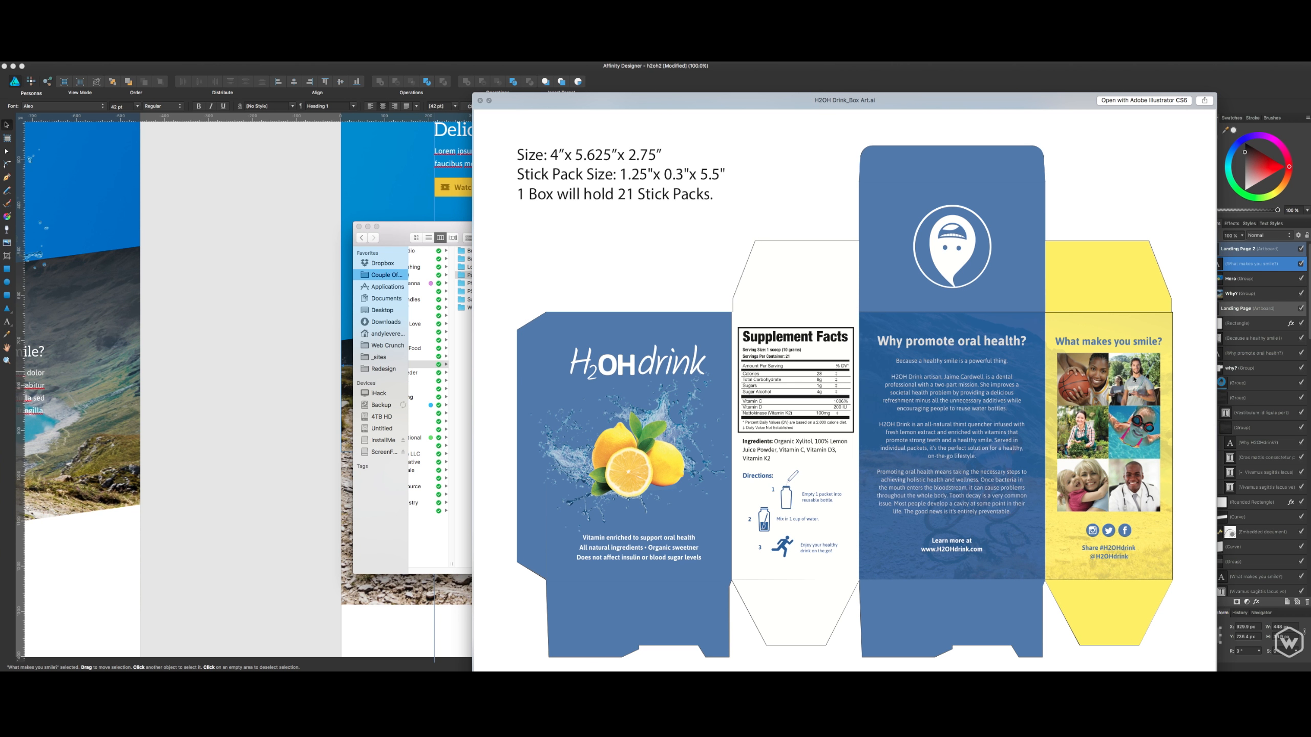
- Close the box art preview, return to Affinity Designer and nudge the "What makes you smile?" heading right to the content guide
key("space")
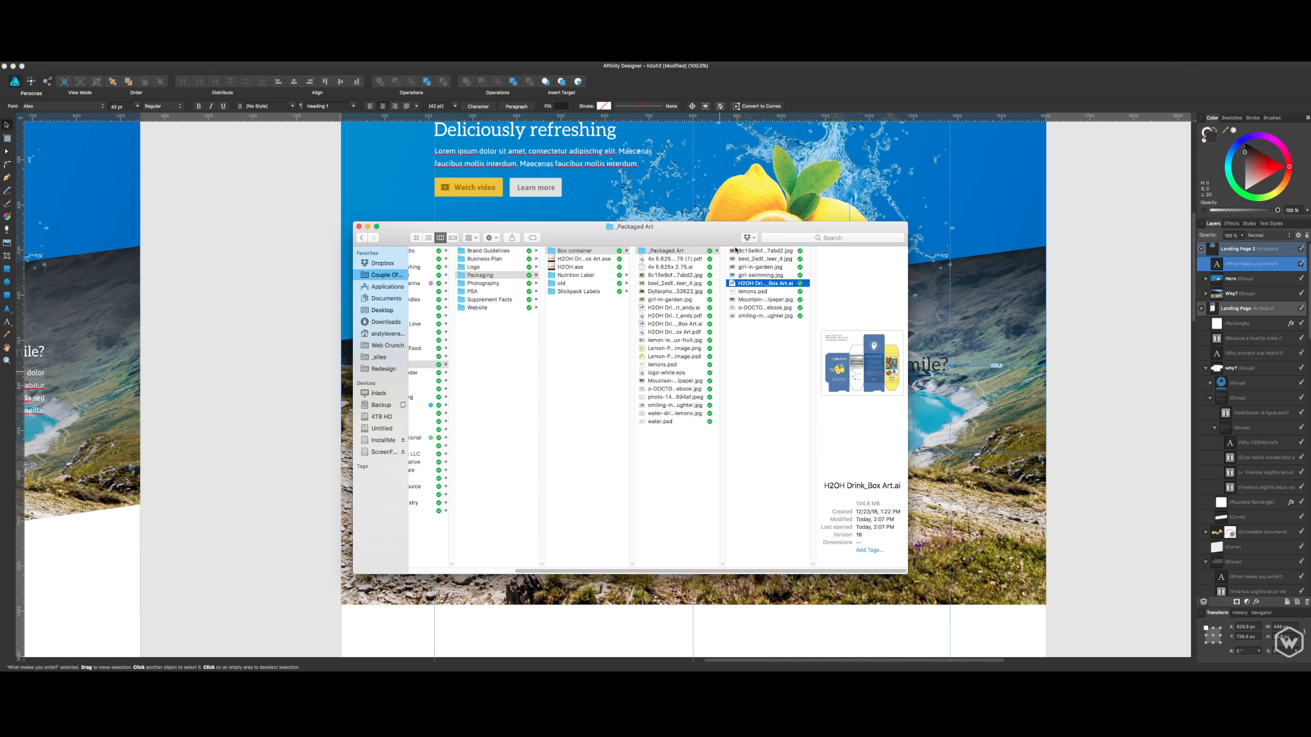
left_click(1093, 320)
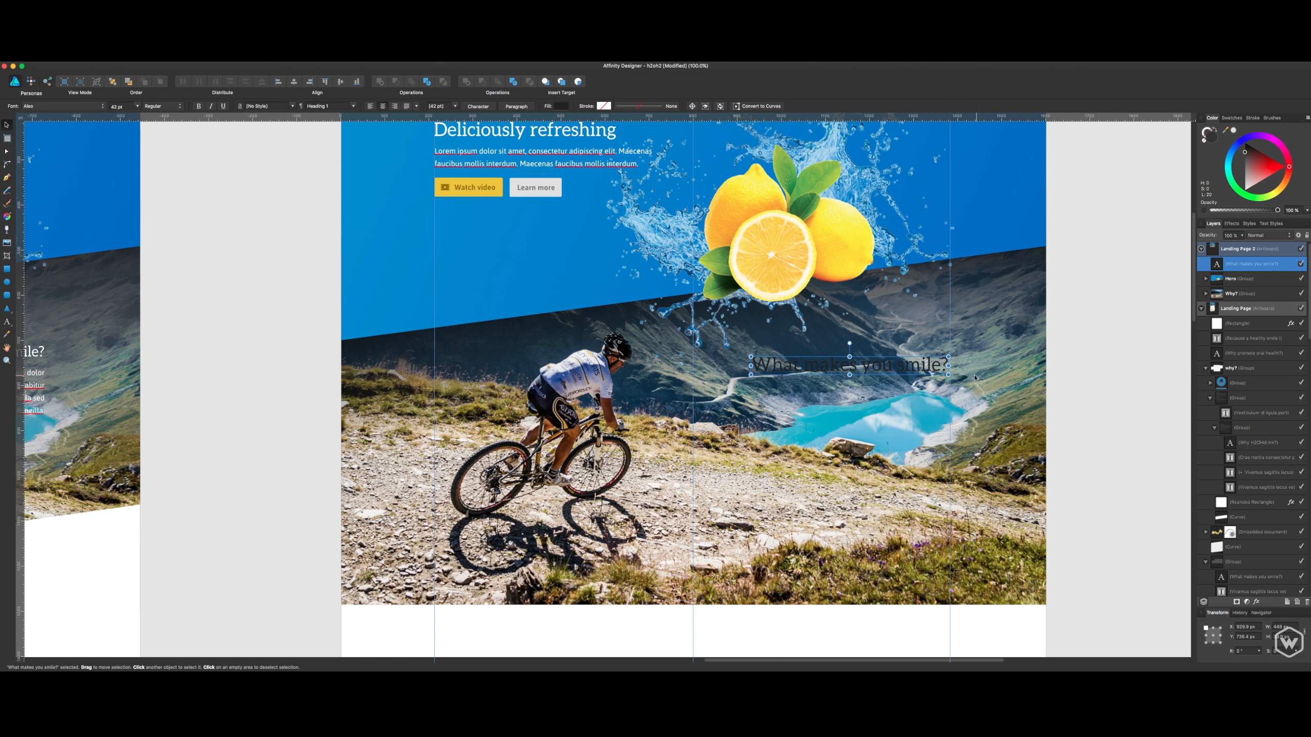
key("Right")
key("Right")
key("Right")
- Set the fill colour of the "What makes you smile?" heading on Landing Page 2 to white (FFFFFF)
left_click(561, 107)
left_click_drag(594, 193, 535, 147)
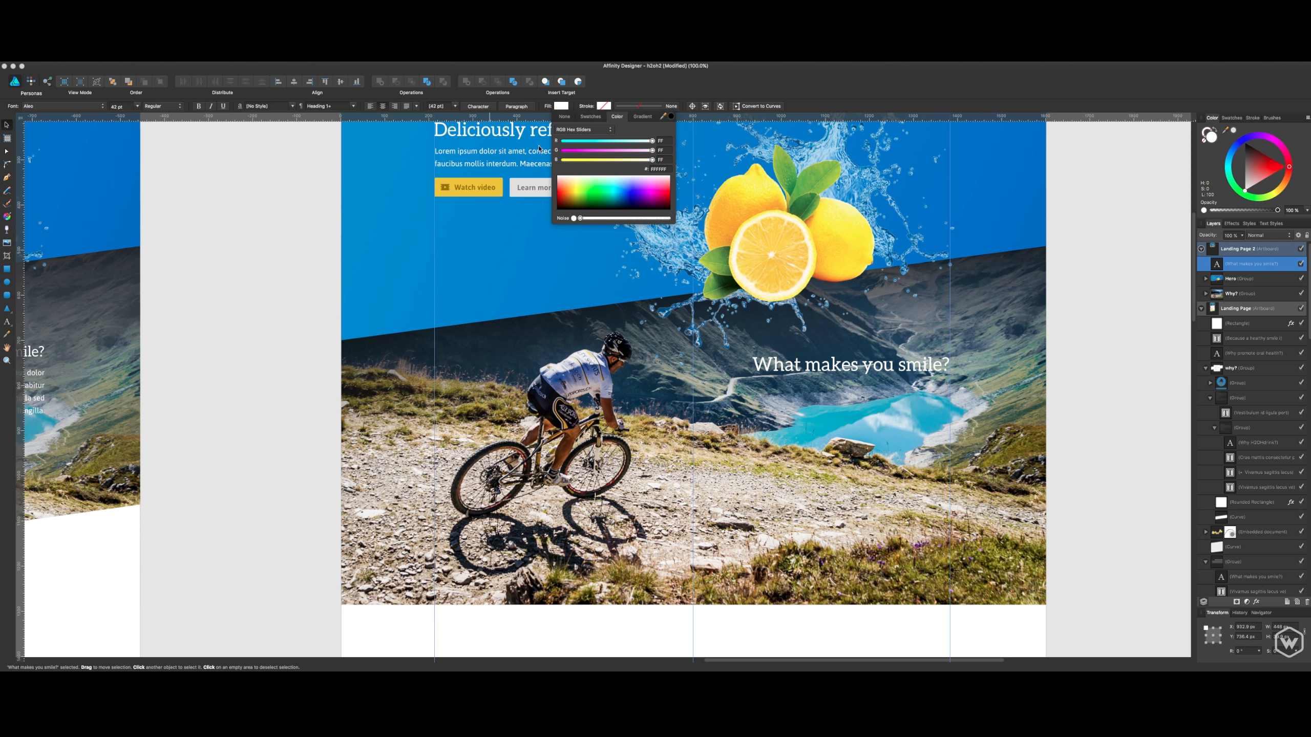
left_click(1103, 264)
left_click(1104, 264)
left_click(901, 366)
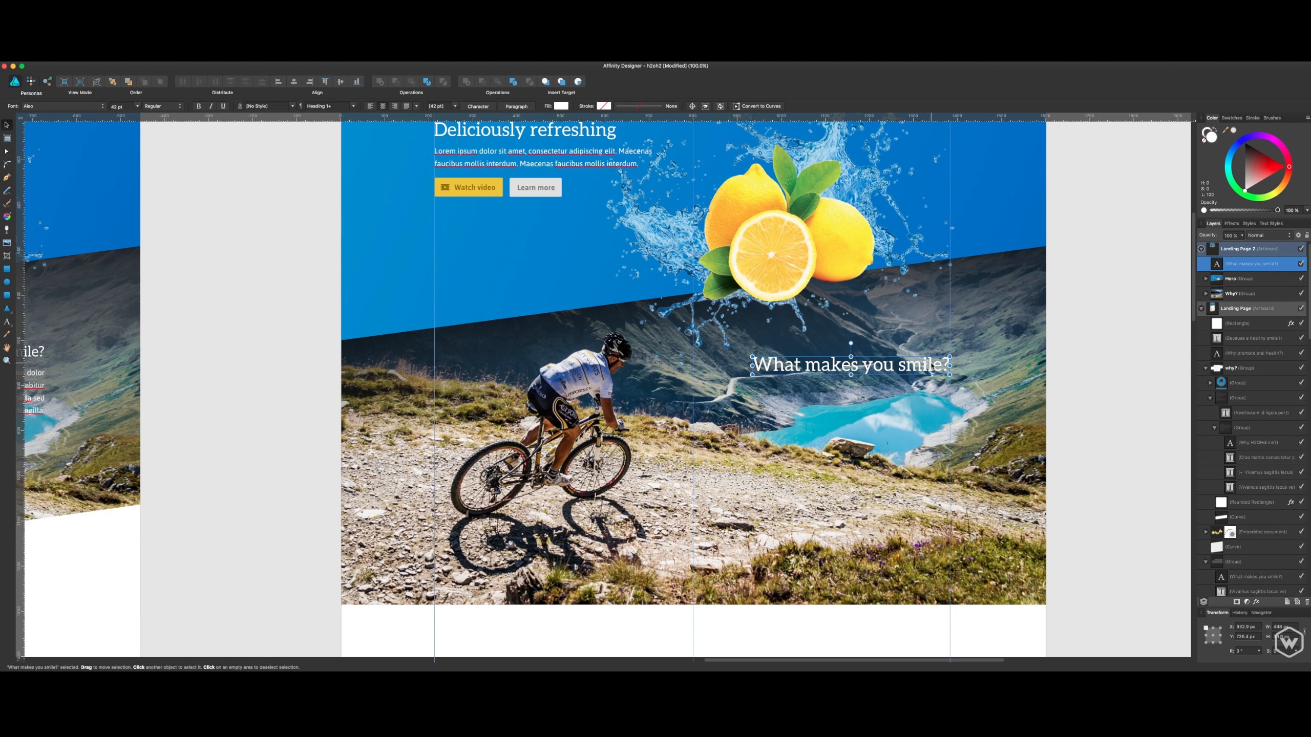
- Compare the heading with the original Landing Page and set the new heading's font size to 32 pt
key("space")
scroll(340, 305, "left", 8)
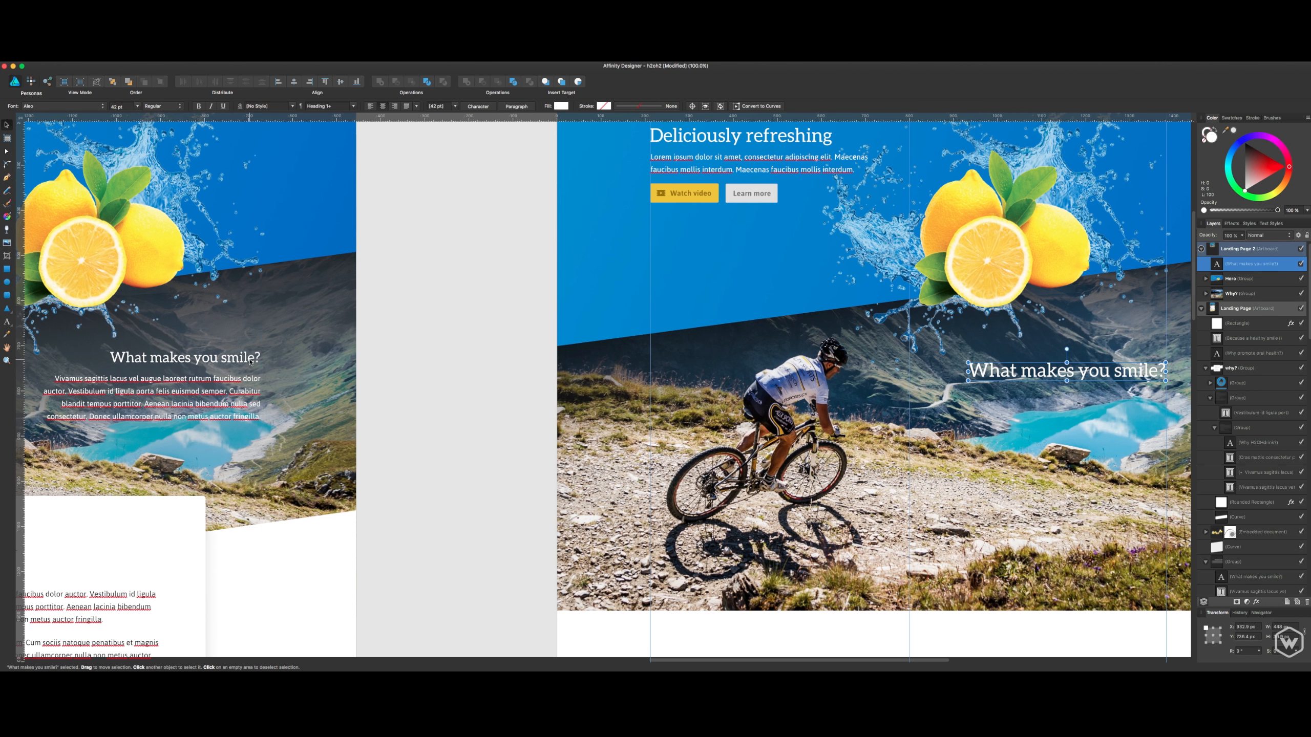
left_click(250, 361)
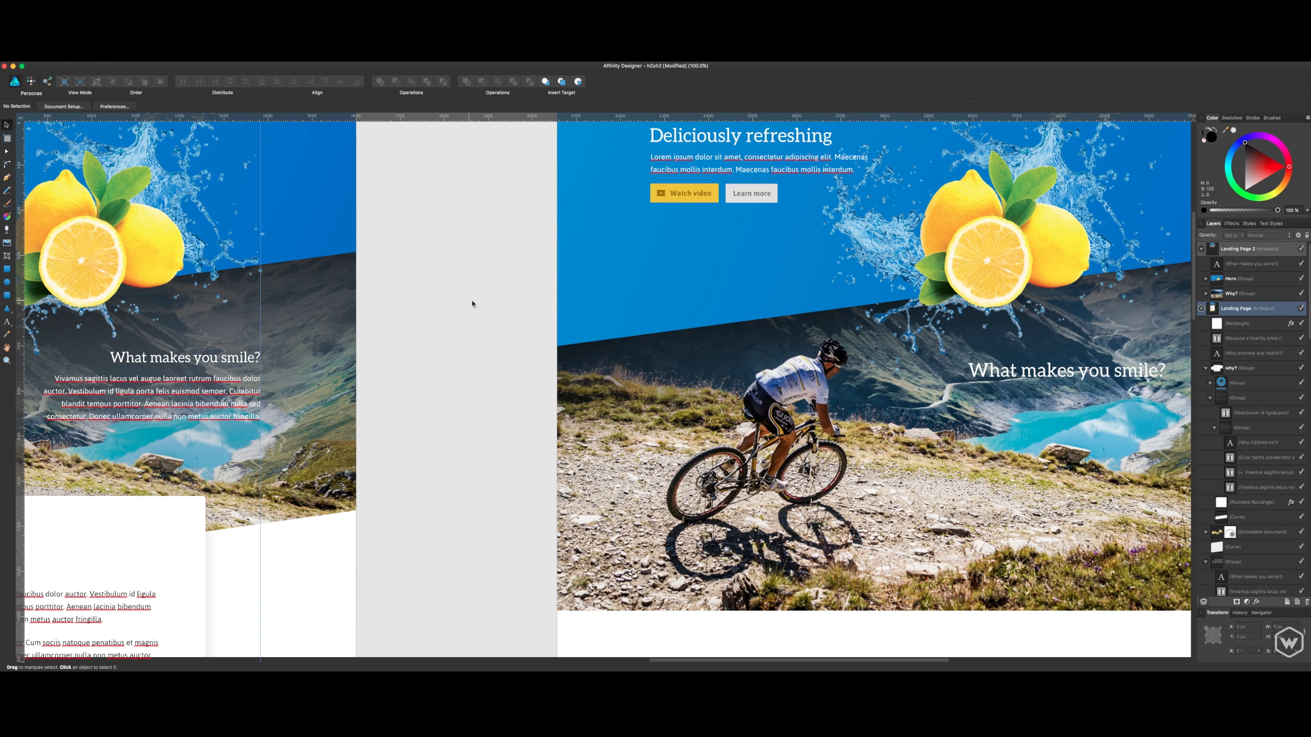
scroll(471, 301, "right", 10)
left_click(733, 380)
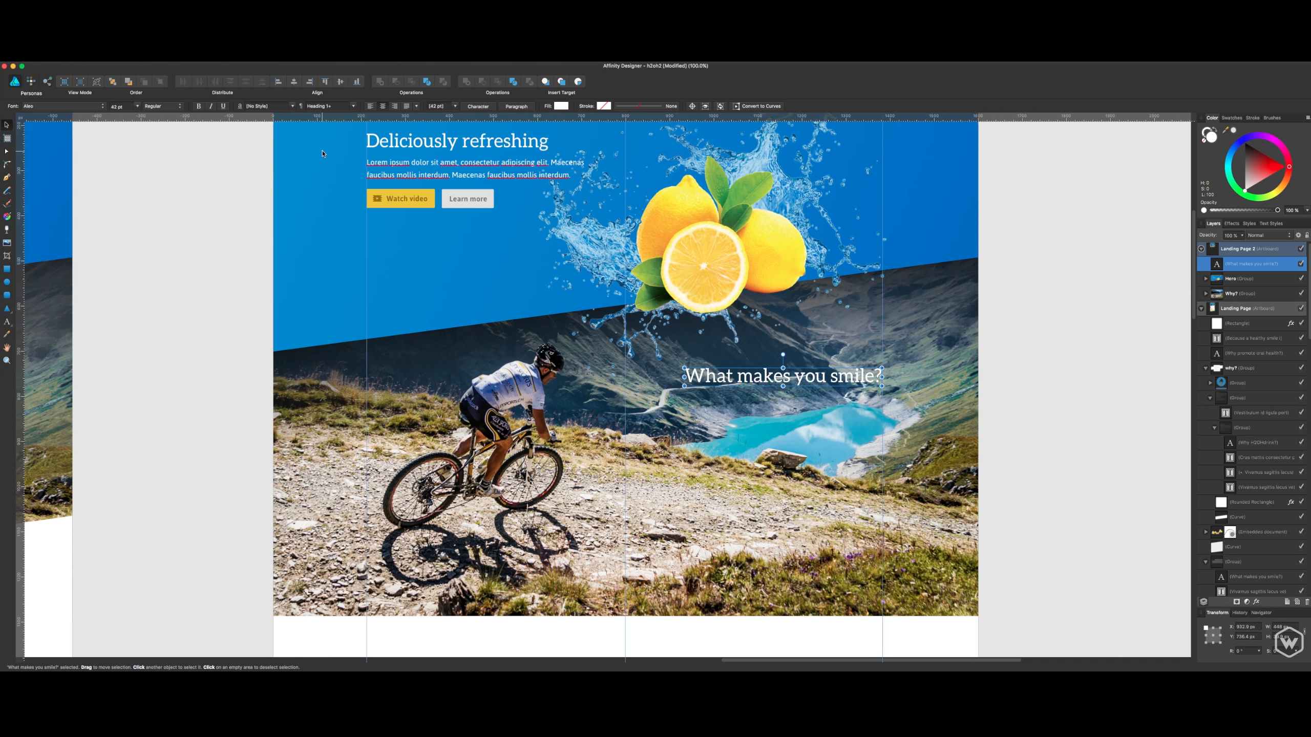
left_click(114, 107)
type("32")
key("Return")
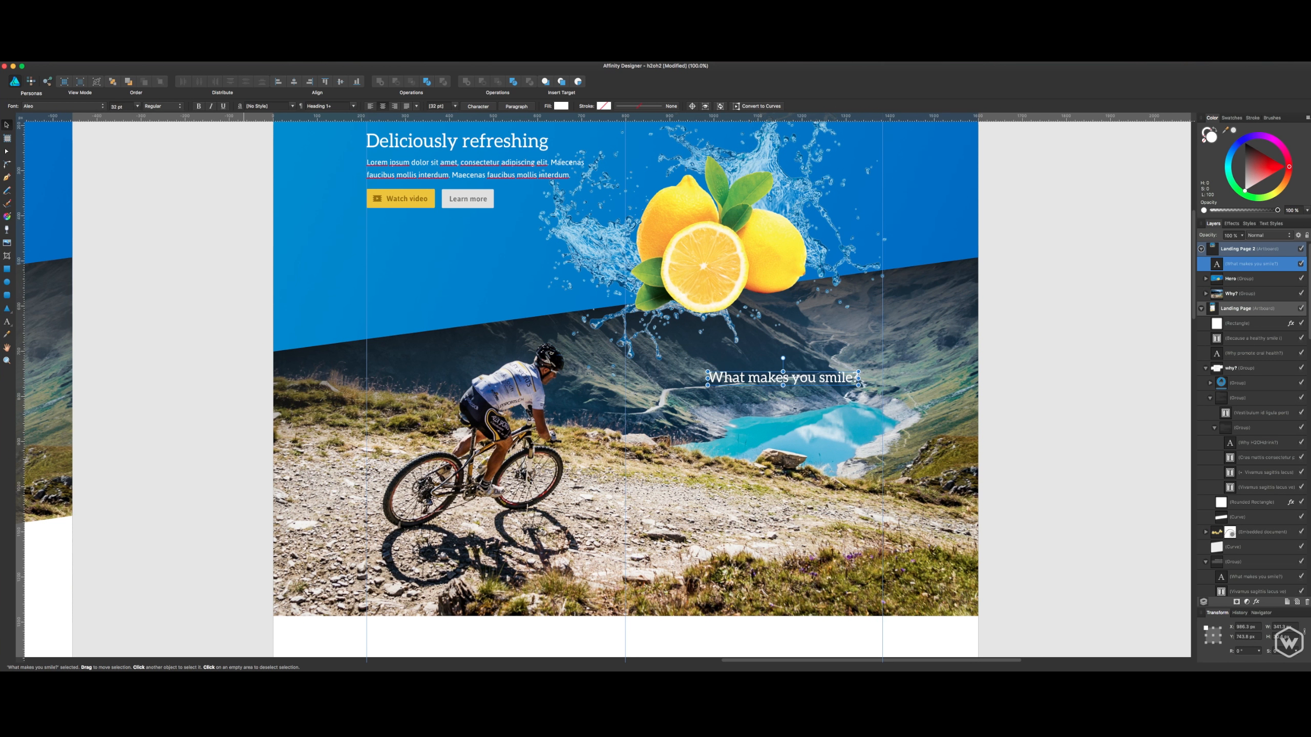
- Move the resized heading so its right edge aligns with the right content guide, and deselect it
left_click(200, 332)
mouse_move(797, 390)
left_mouse_down()
mouse_move(818, 390)
mouse_move(814, 380)
left_mouse_up()
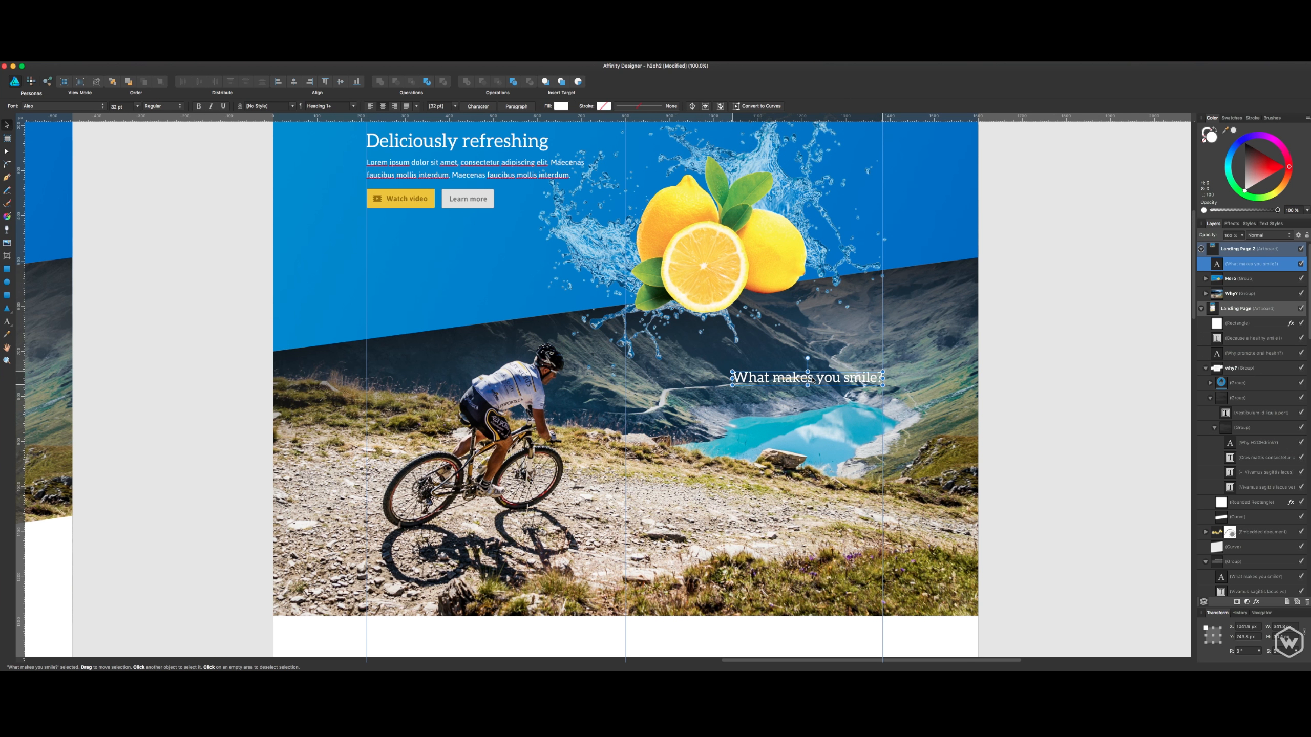
left_click(1027, 302)
- Copy the "Vivamus sagittis lacus" paragraph from the original Landing Page and paste it onto Landing Page 2
key("space")
left_click_drag(332, 328, 497, 330)
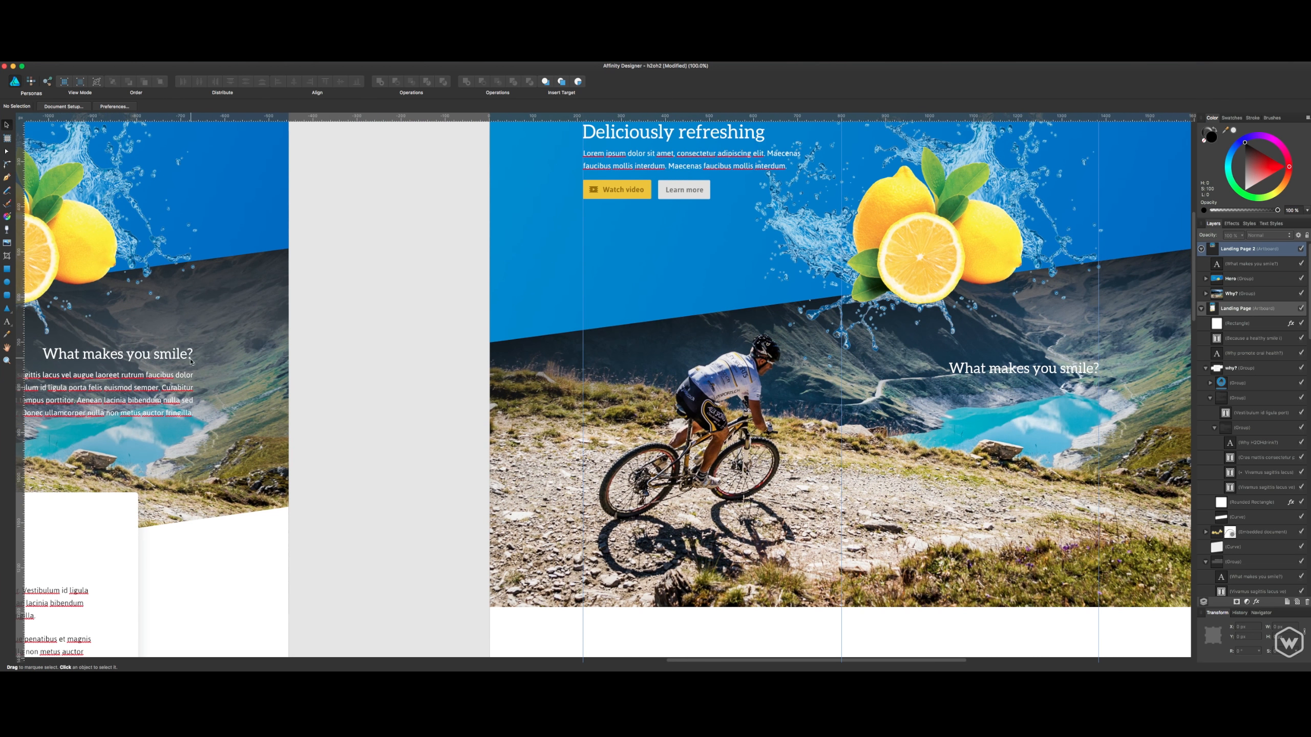
left_click(142, 407)
double_click(144, 404)
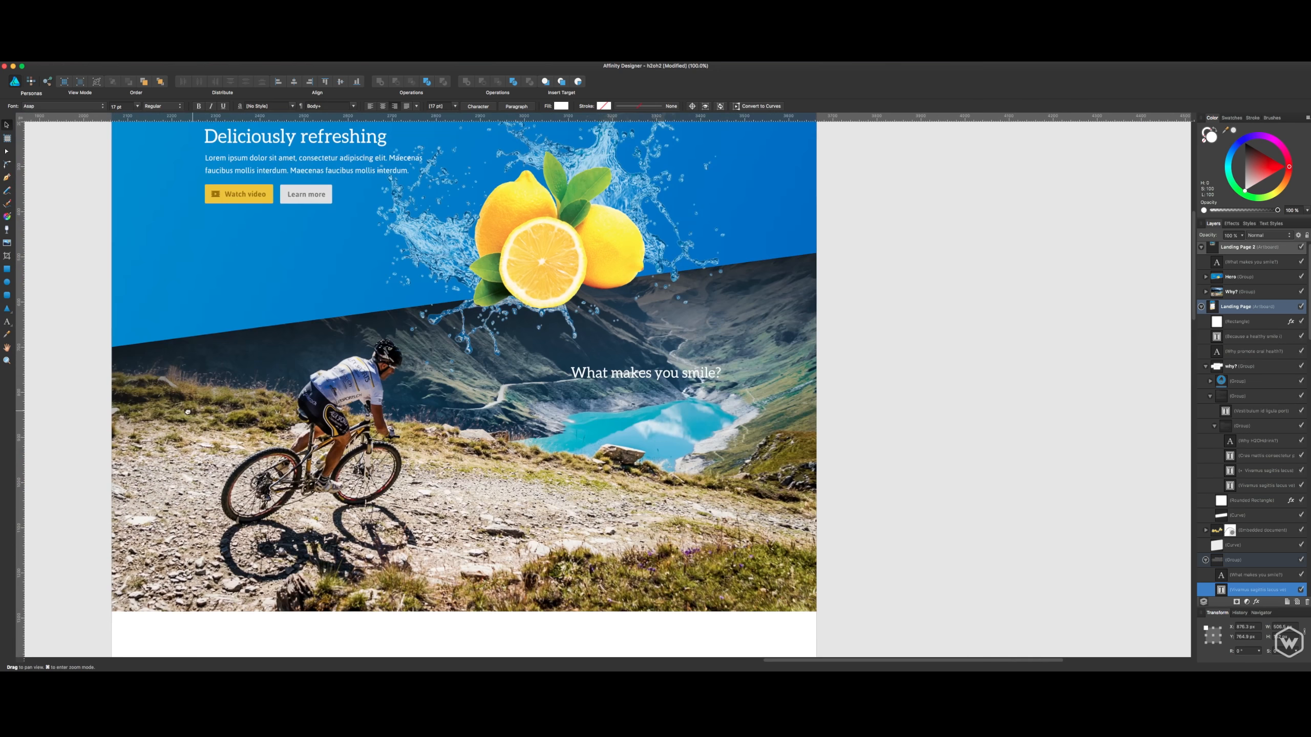
scroll(513, 378, "right", 10)
left_click(538, 413)
type("Vivamus sagittis lacus vel augue laoreet rutrum faucibus dolor auctor. Vestibulum id ligula porta felis euismod semper. Curabitur blandit tempus porttitor. Aenean lacinia bibendum nulla sed consectetur. Donec ullamcorper nulla non metus auctor fringilla.")
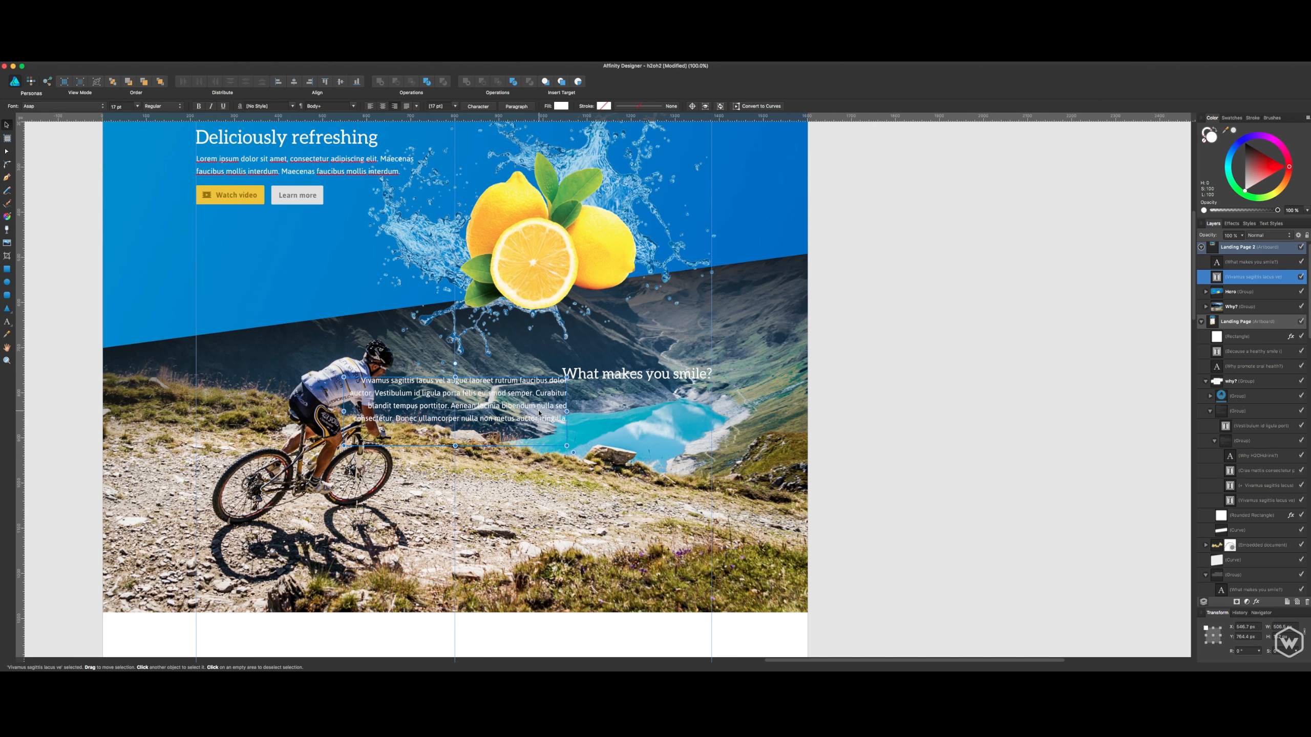
- Move the pasted paragraph just below the "What makes you smile?" heading, aligned to the right content guide
left_click_drag(550, 406, 696, 421)
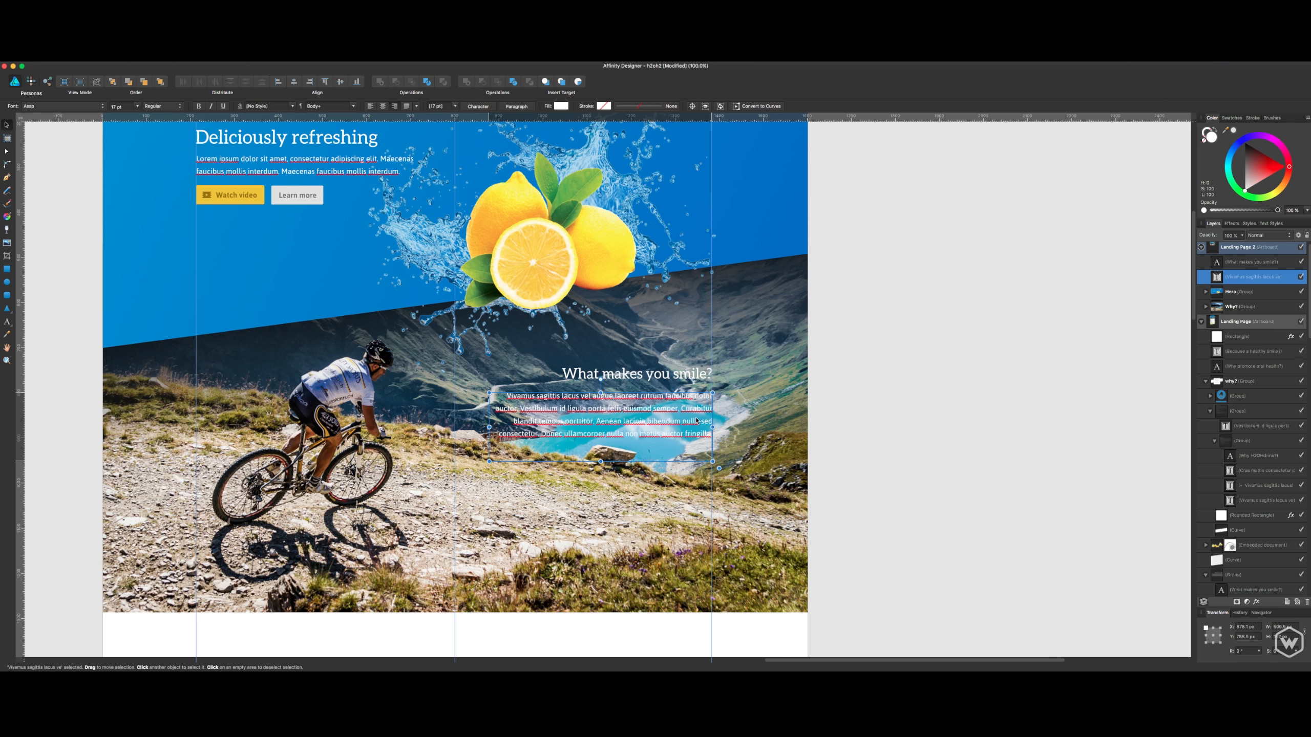
key("Up")
key("Up")
key("Up")
key("Up")
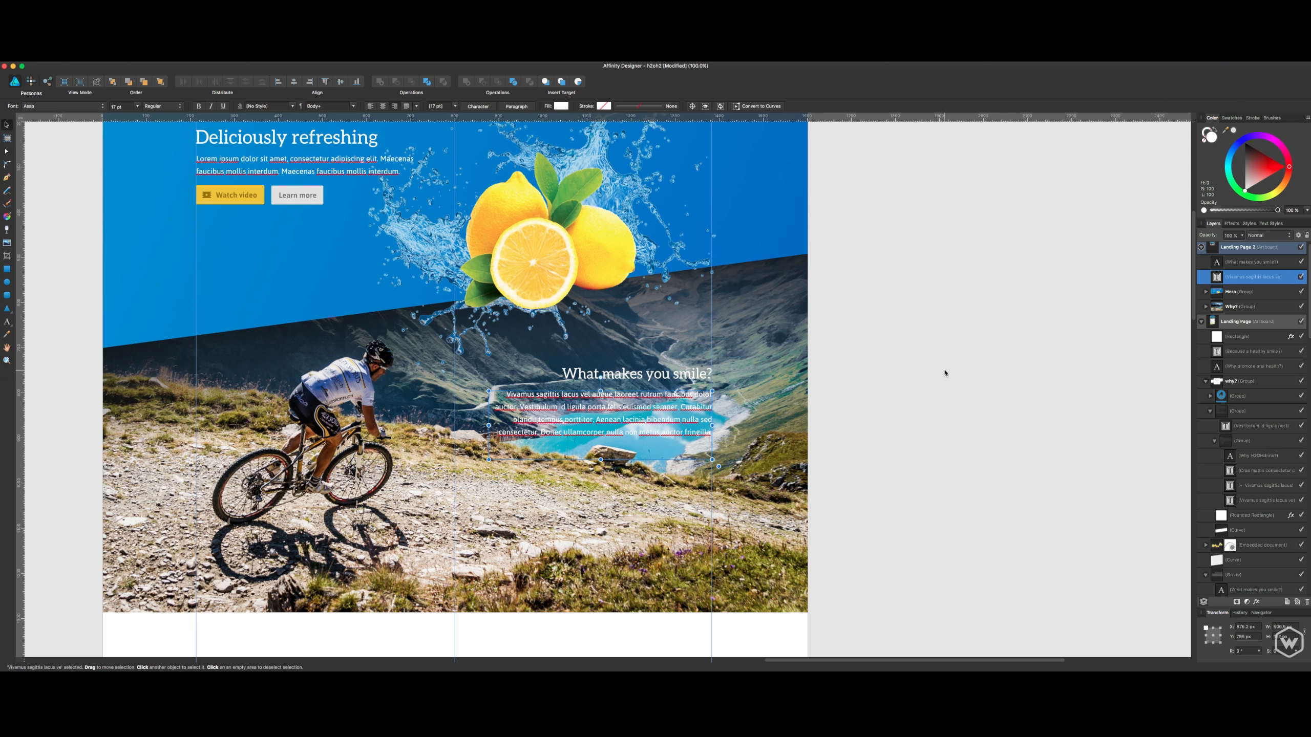
left_click(944, 372)
key("space")
left_click_drag(778, 427, 821, 431)
left_click(794, 313)
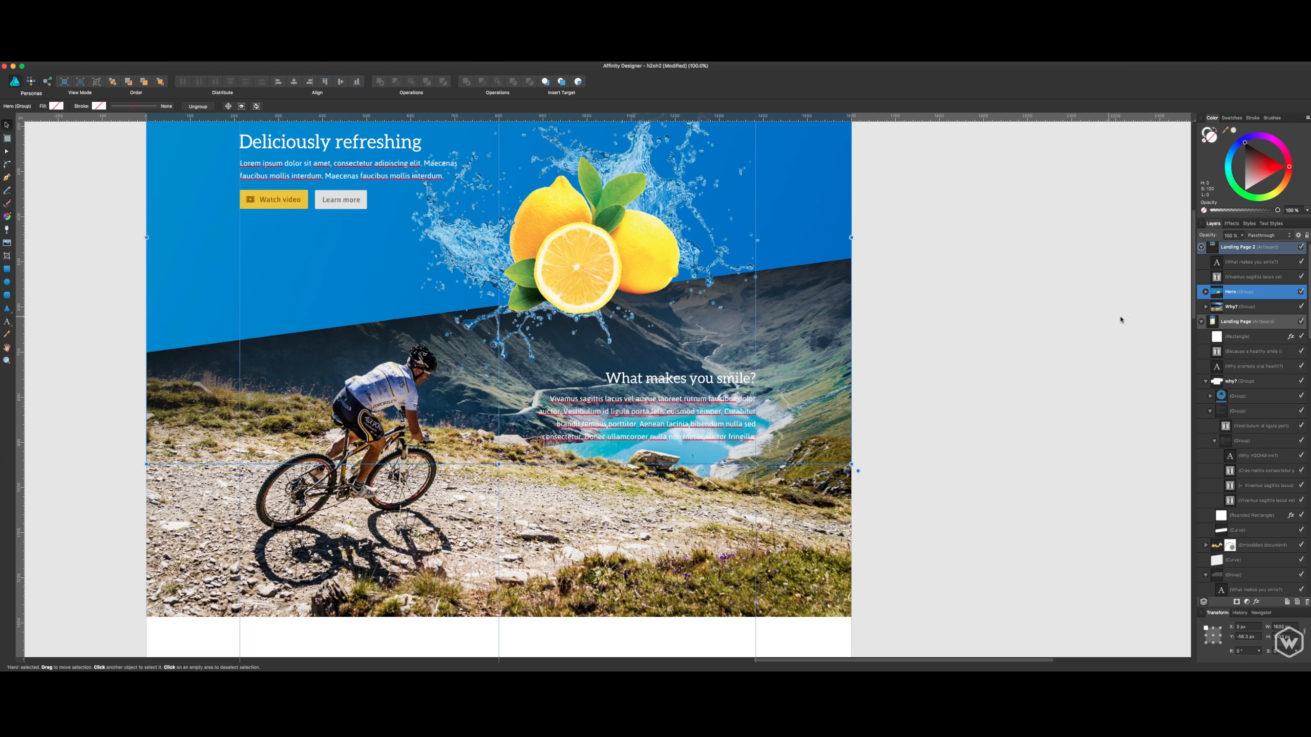
left_click(1206, 292)
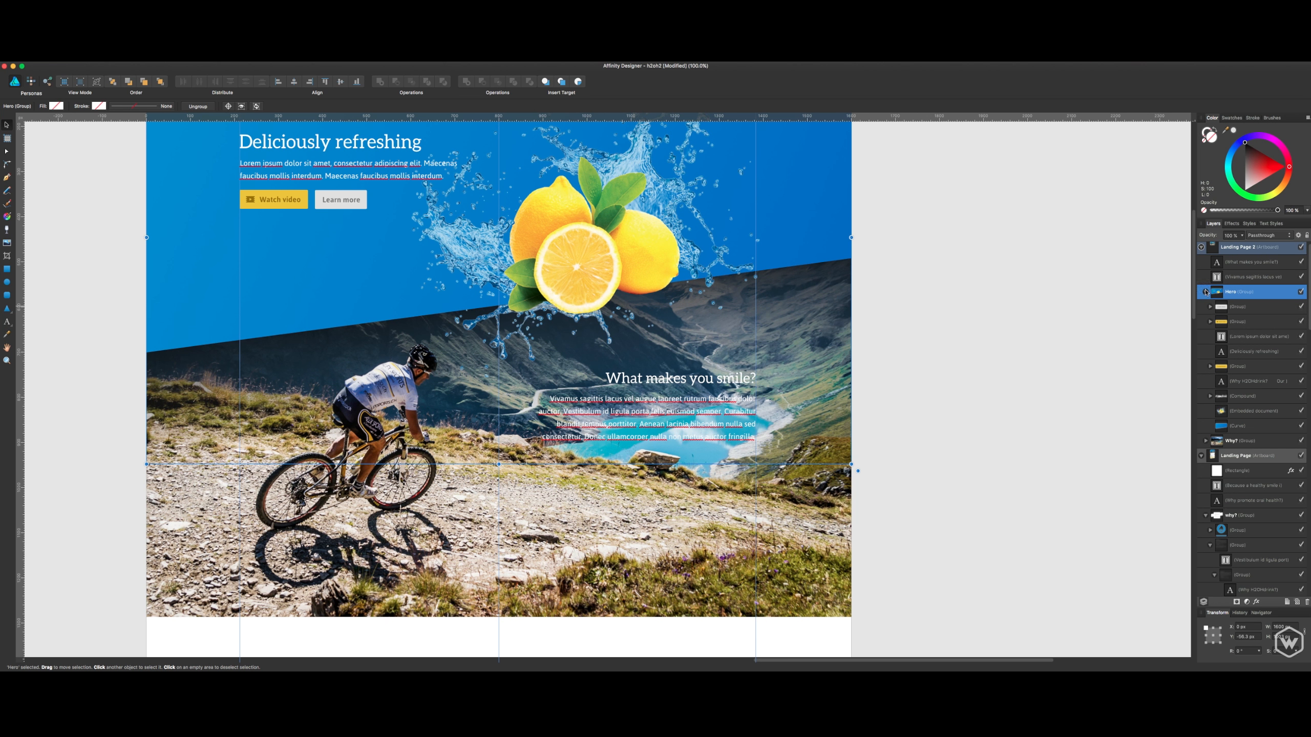
left_click(1206, 292)
left_click(1241, 263)
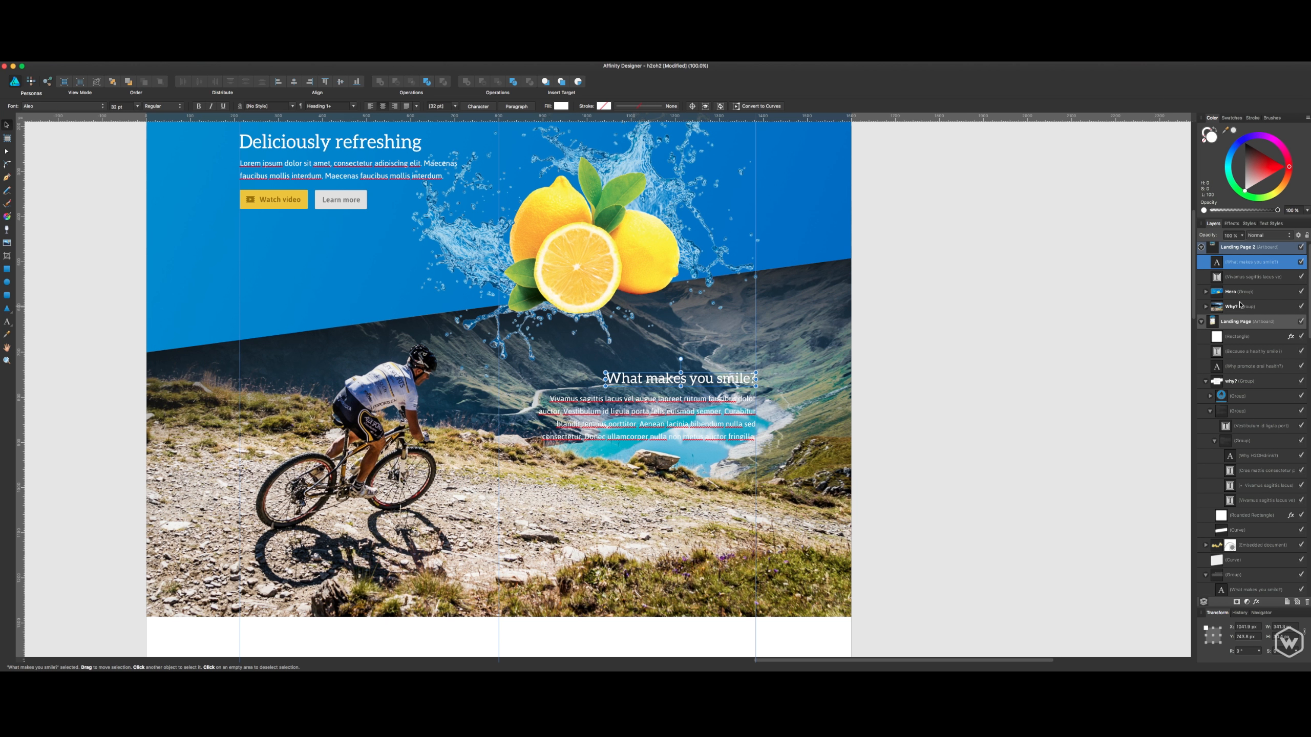
- Expand the Why? group and its Layer1 to show the mask and the overlay rectangle
left_click(1240, 306)
left_click(1205, 307)
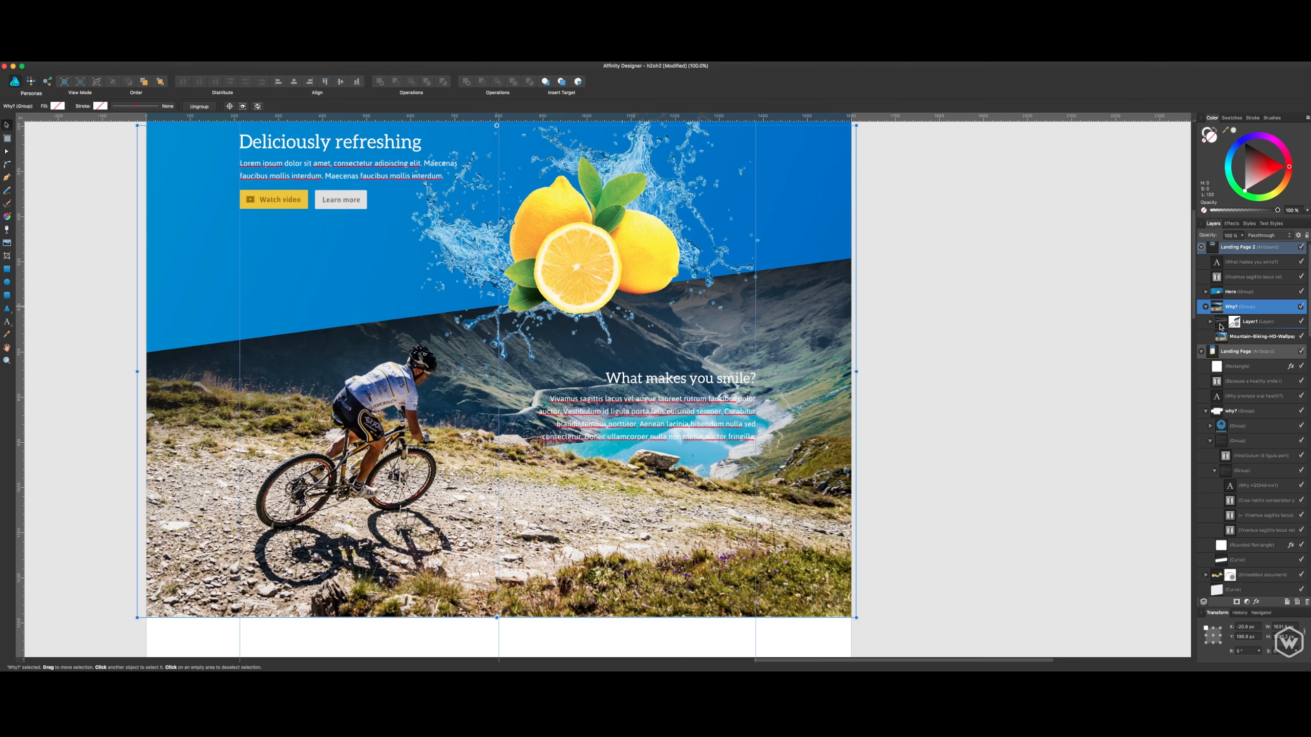
left_click(1251, 326)
left_click(1209, 321)
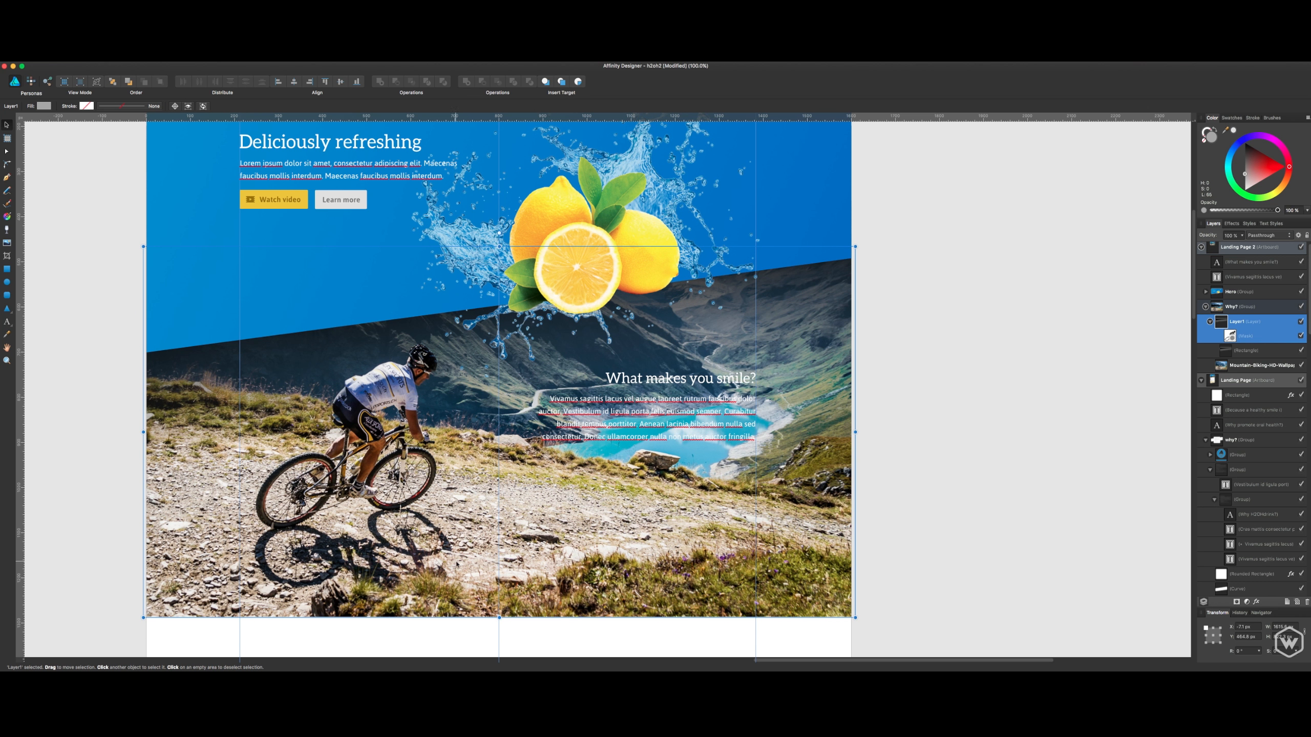
scroll(456, 564, "down", 2)
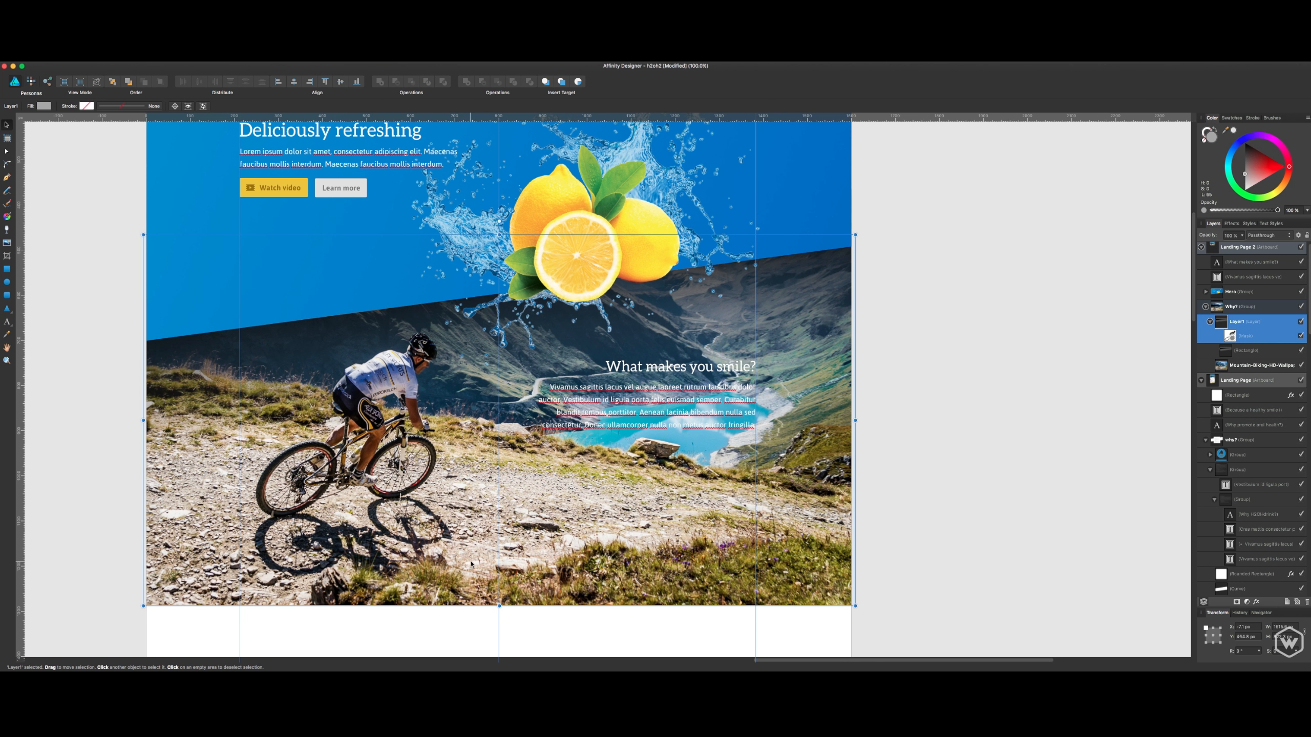
left_click(8, 216)
left_click(520, 356)
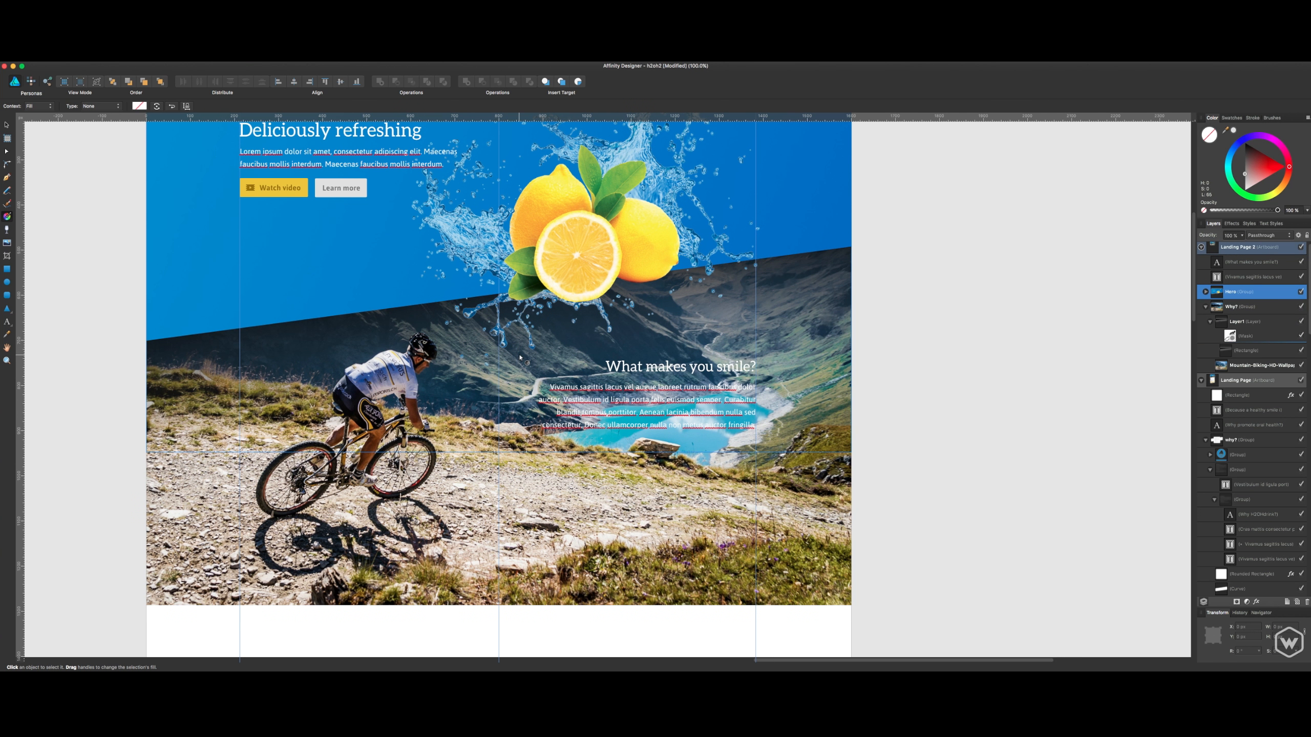
left_click(1265, 324)
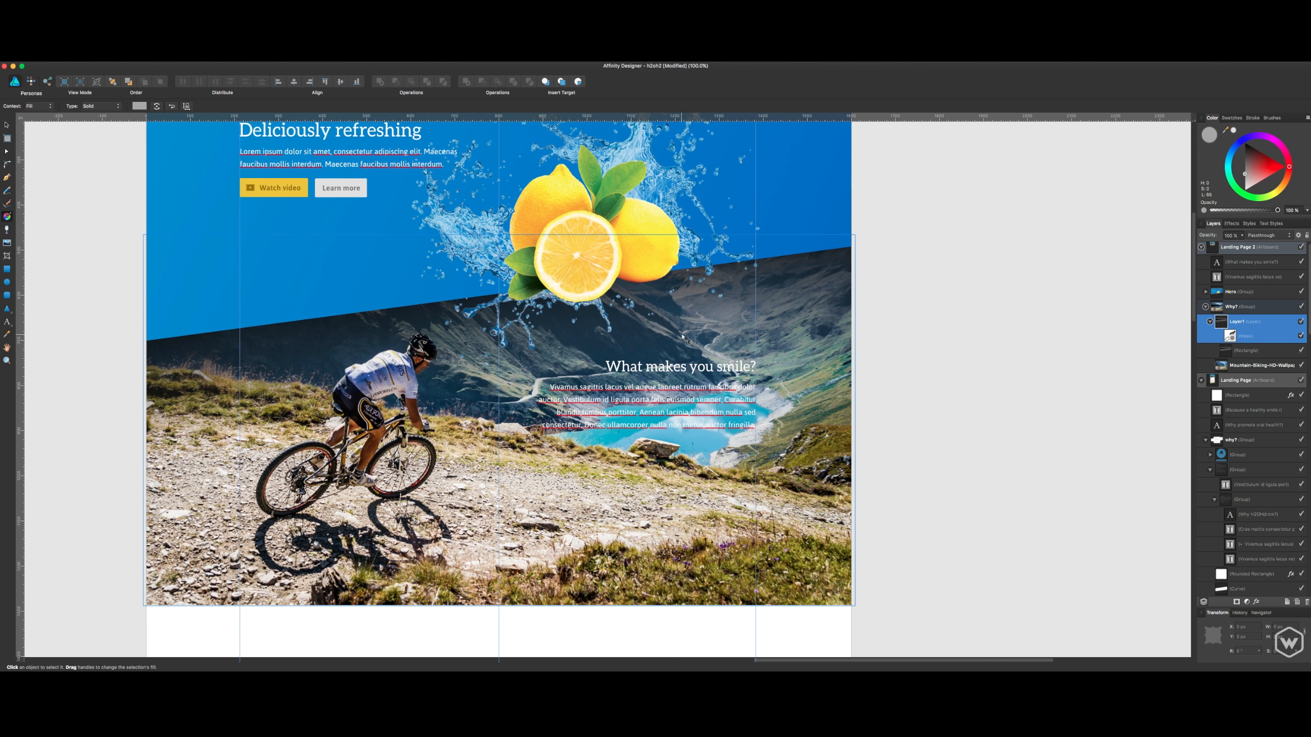
left_click(700, 332)
left_click(1271, 325)
key("v")
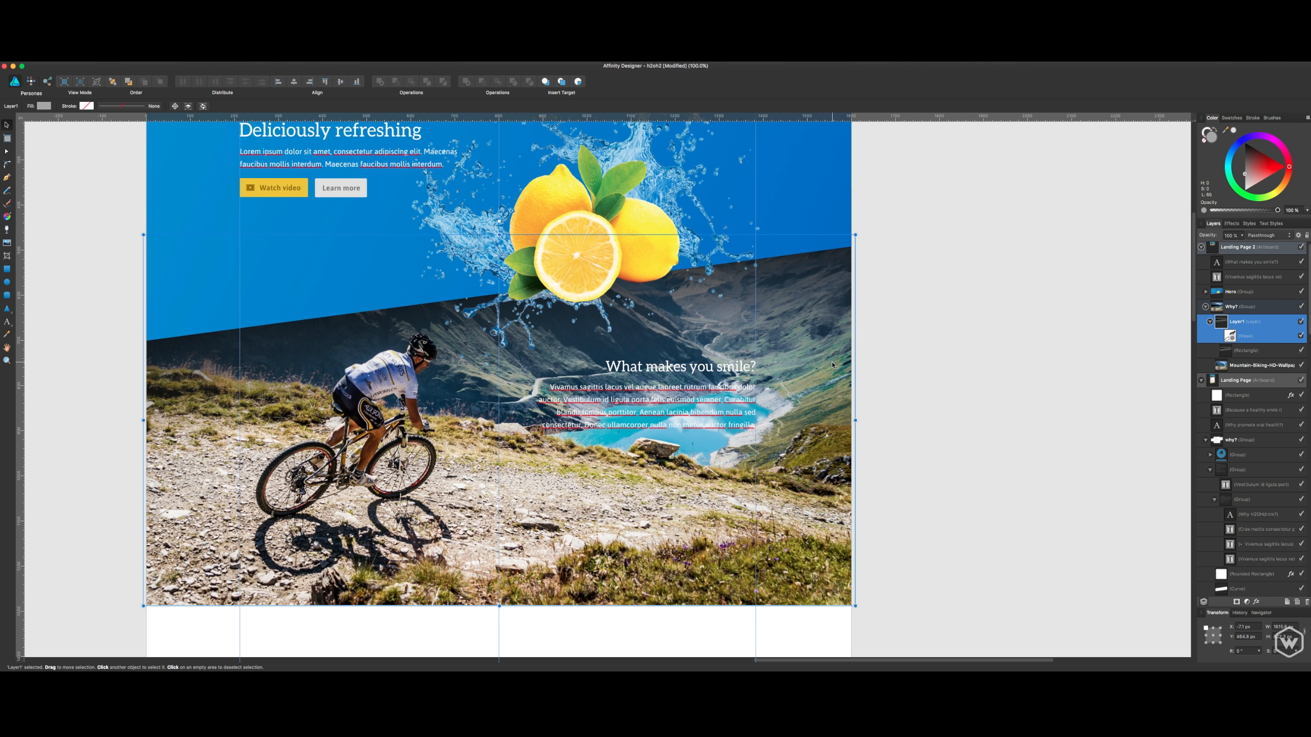
- Extend the transparent end of the overlay rectangle's dark linear gradient down onto the gravel trail, and save the document
left_click(1251, 352)
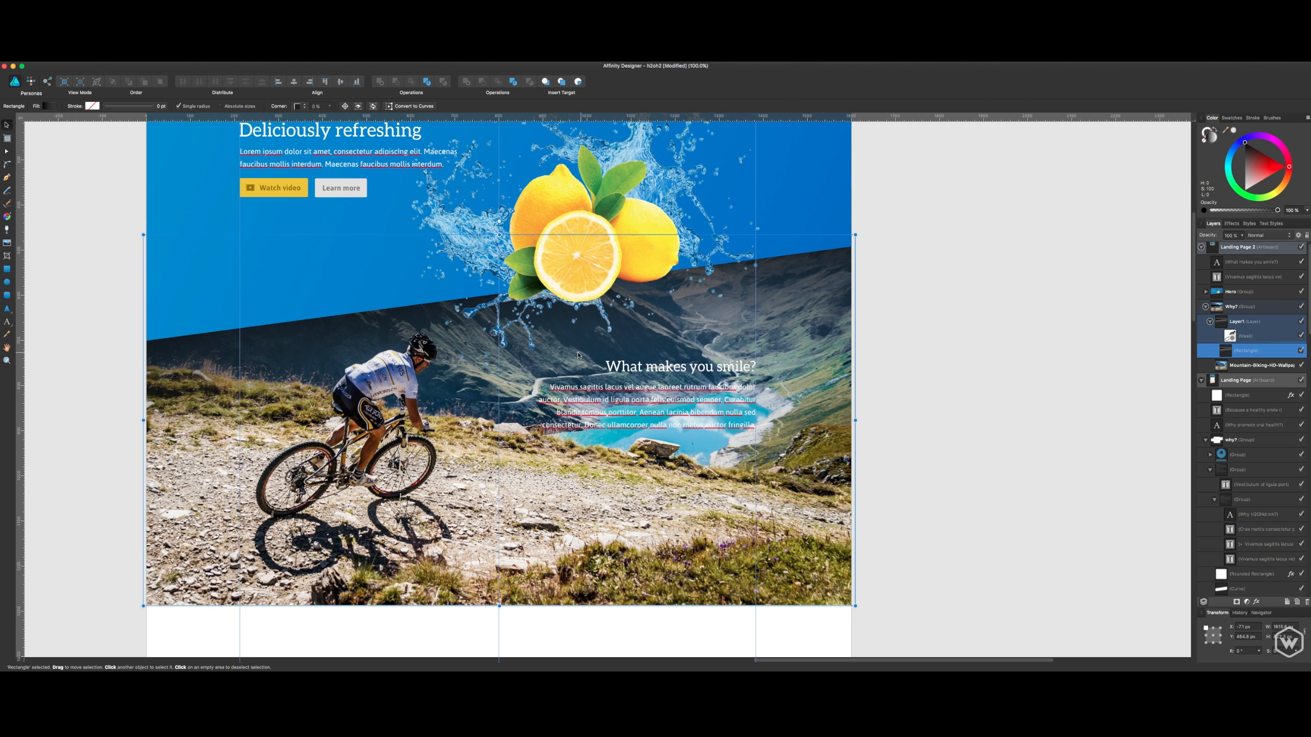
left_click(8, 218)
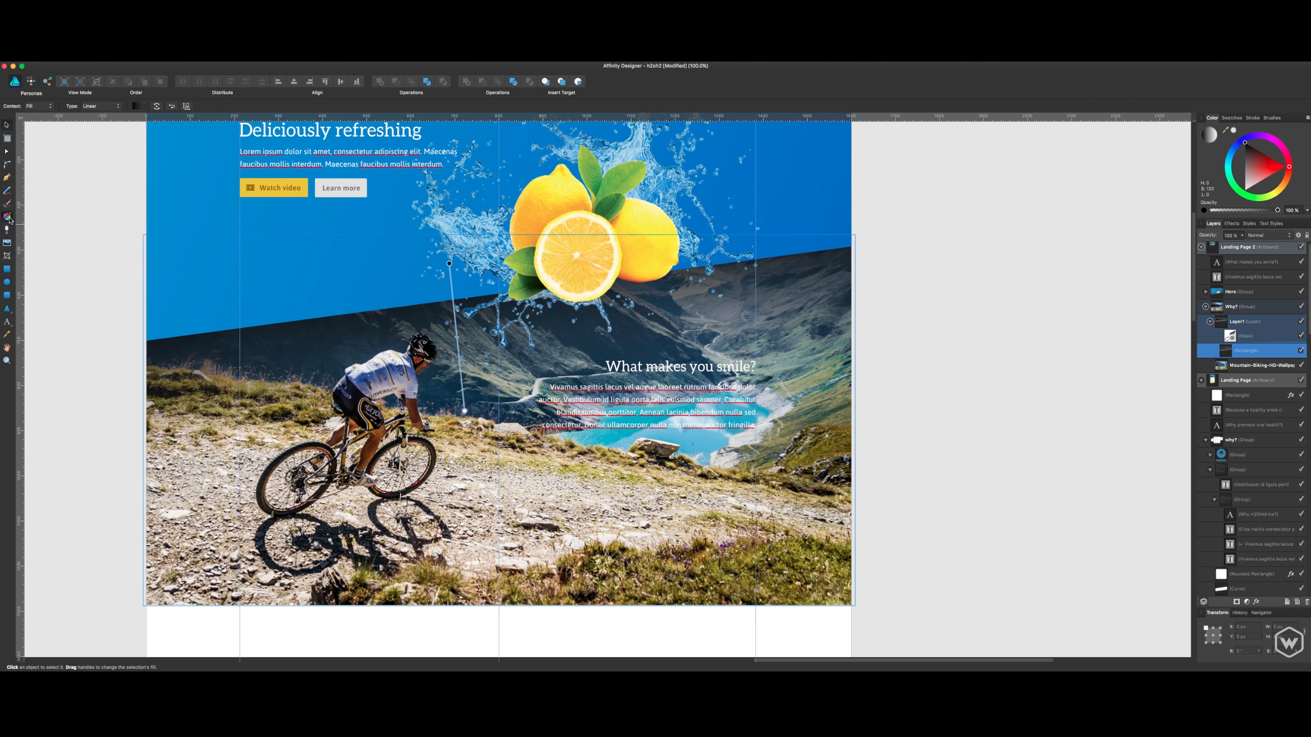
left_click_drag(464, 413, 475, 500)
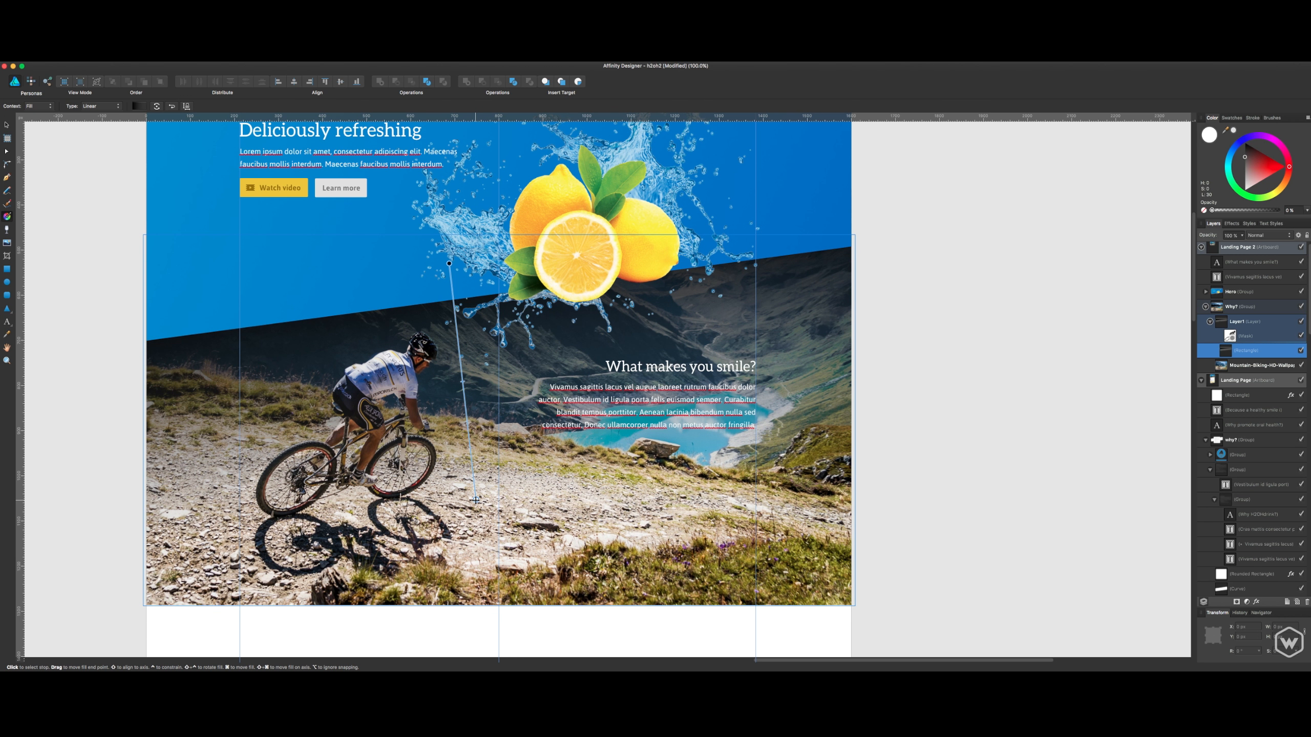
left_click(1231, 335)
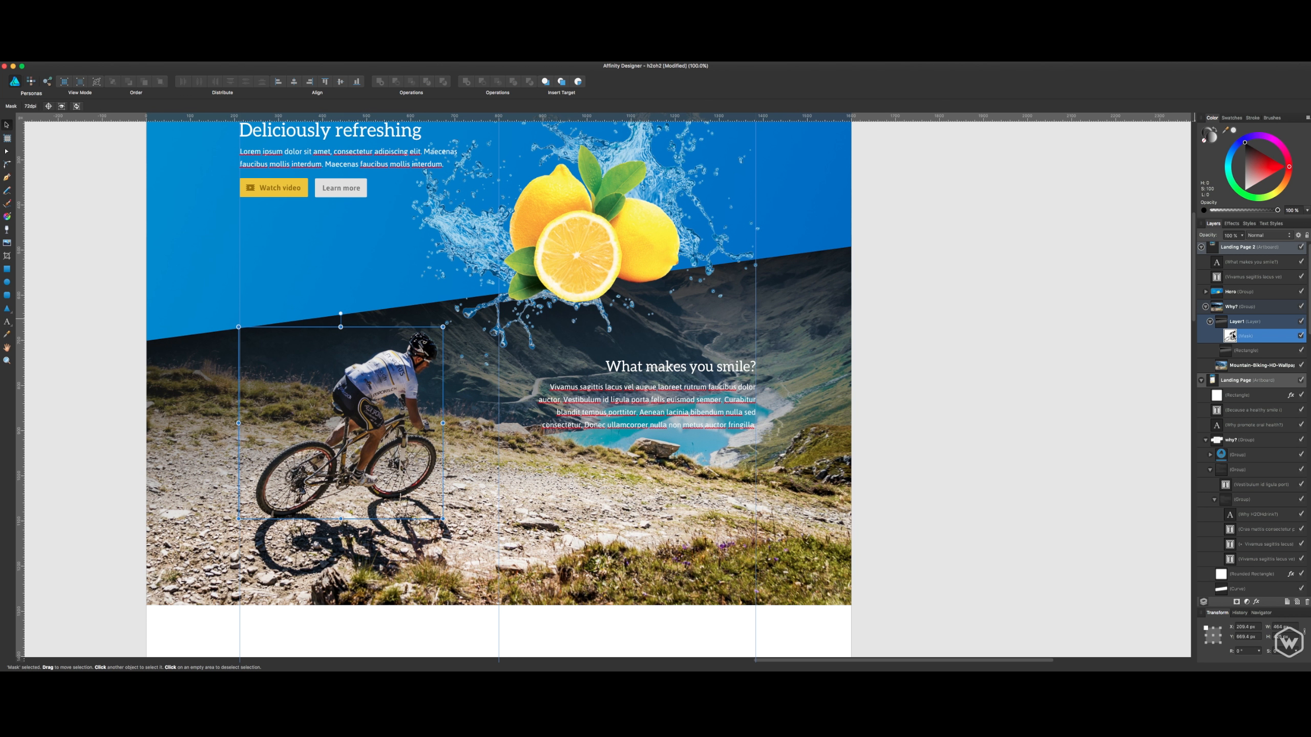
key("super+s")
left_click(31, 82)
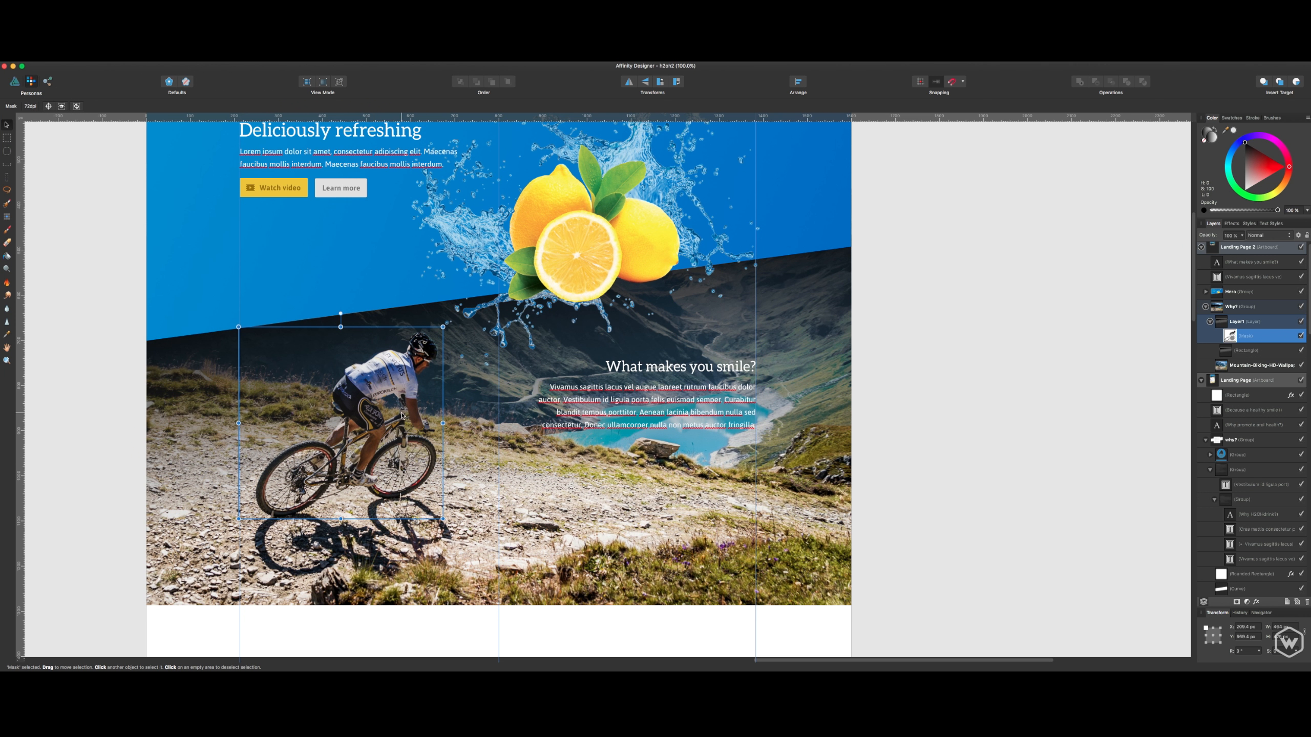
left_click(1259, 322)
left_click(855, 407)
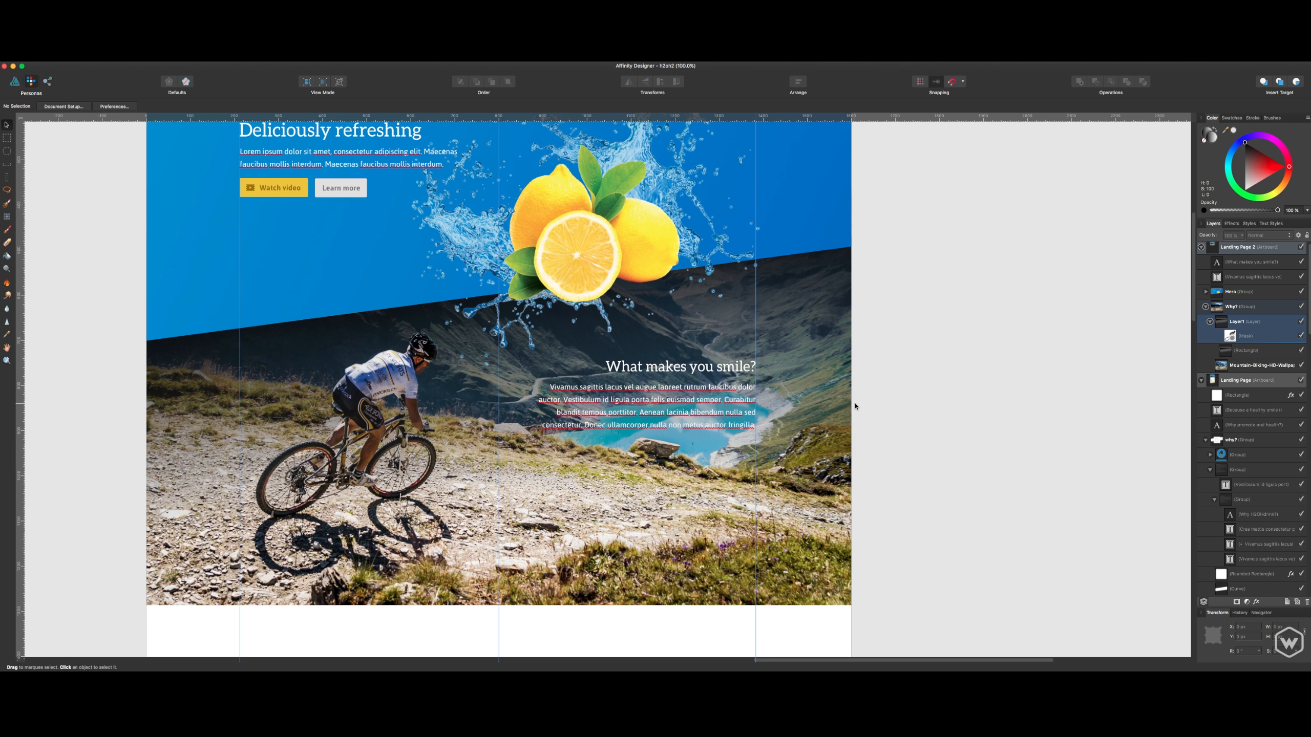
left_click(684, 407)
- Extend the overlay rectangle's linear gradient further down, ending close to the lower edge of the mountain biking photo
left_click(1244, 350)
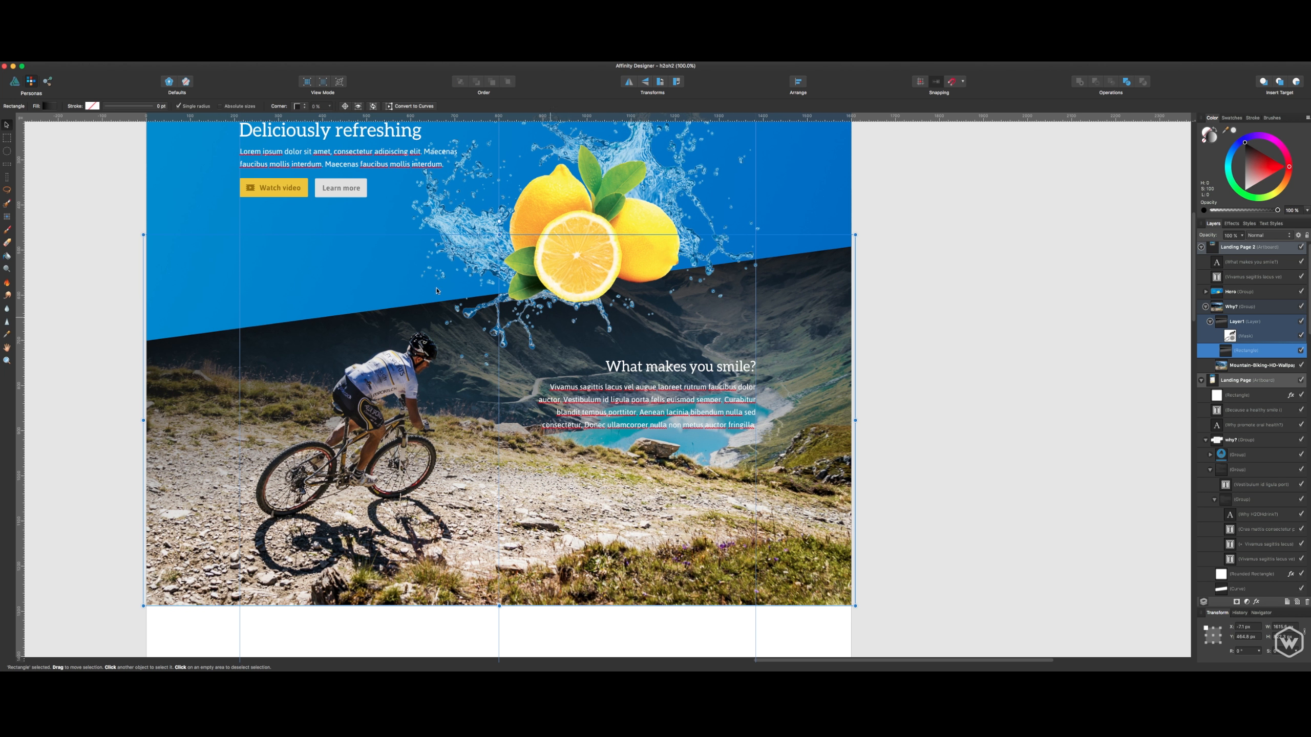
left_click(15, 81)
key("g")
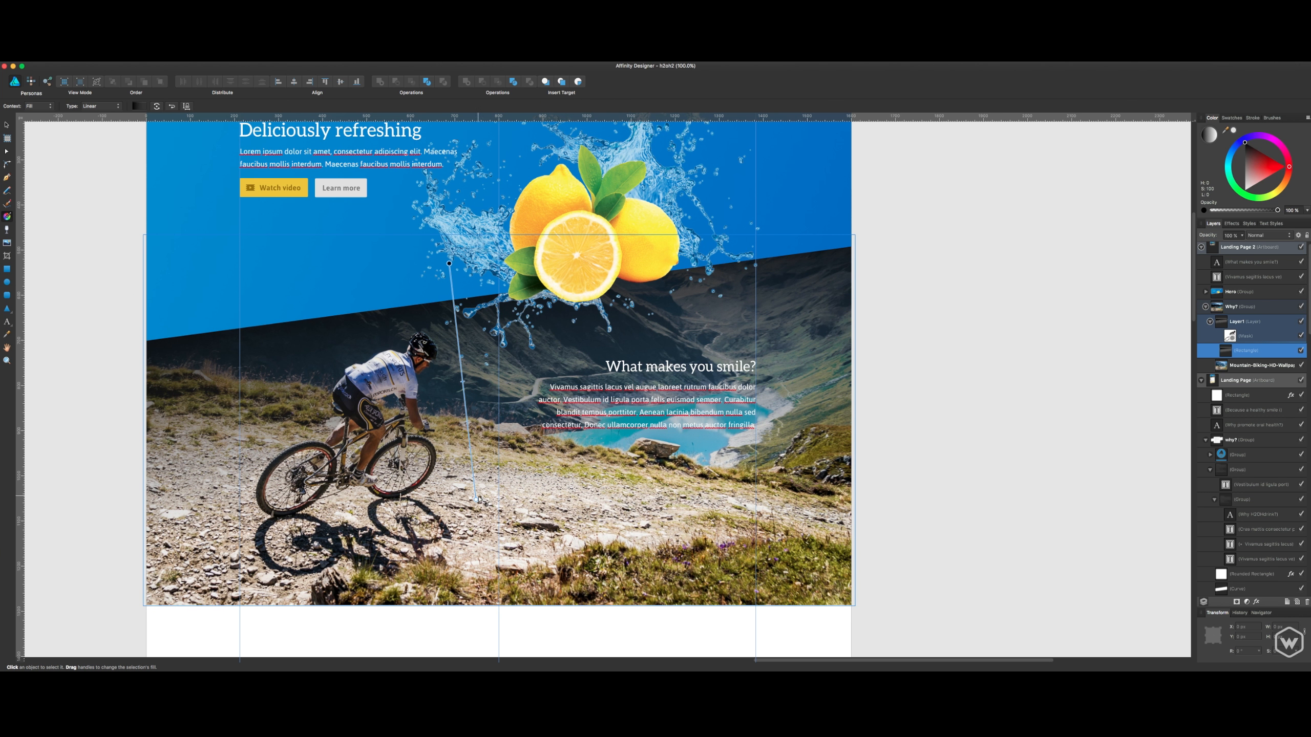
left_click_drag(476, 499, 475, 552)
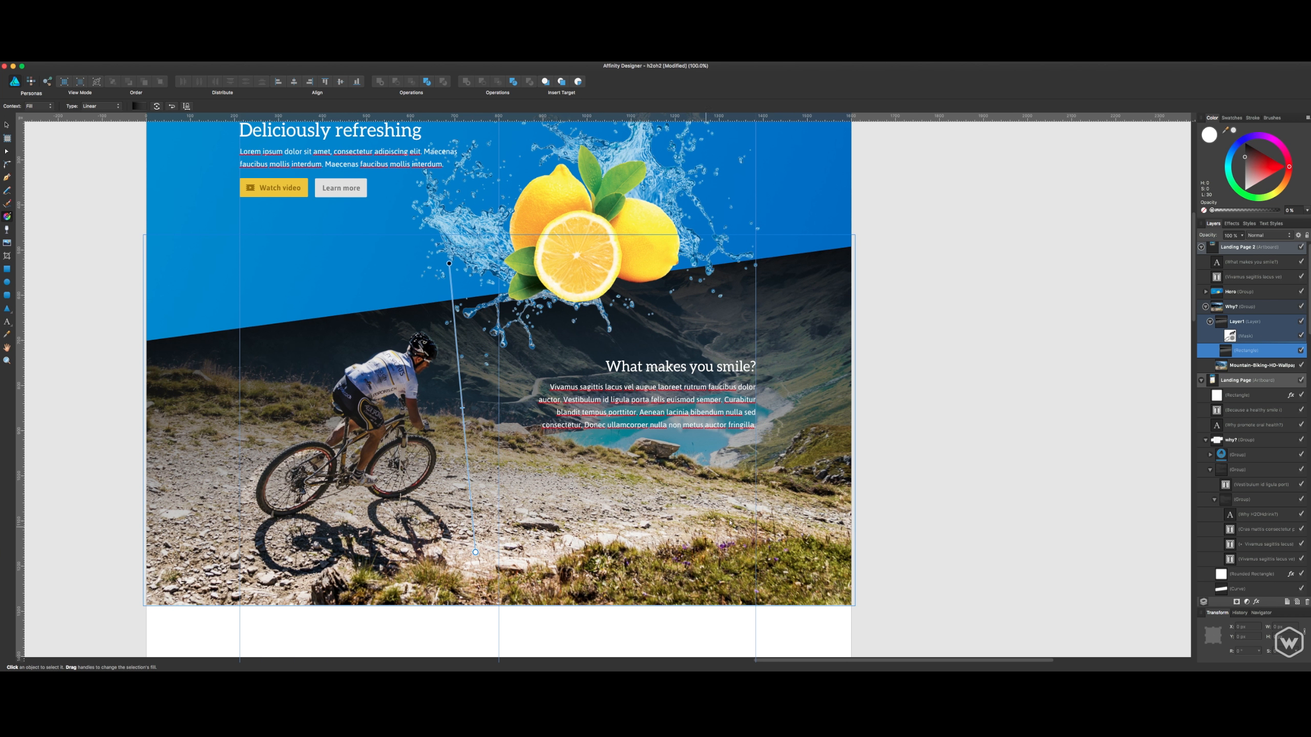
- Switch to the Pixel Persona's Paint Brush with Layer1's mask as the intended target and enlarge the brush
left_click(1245, 336)
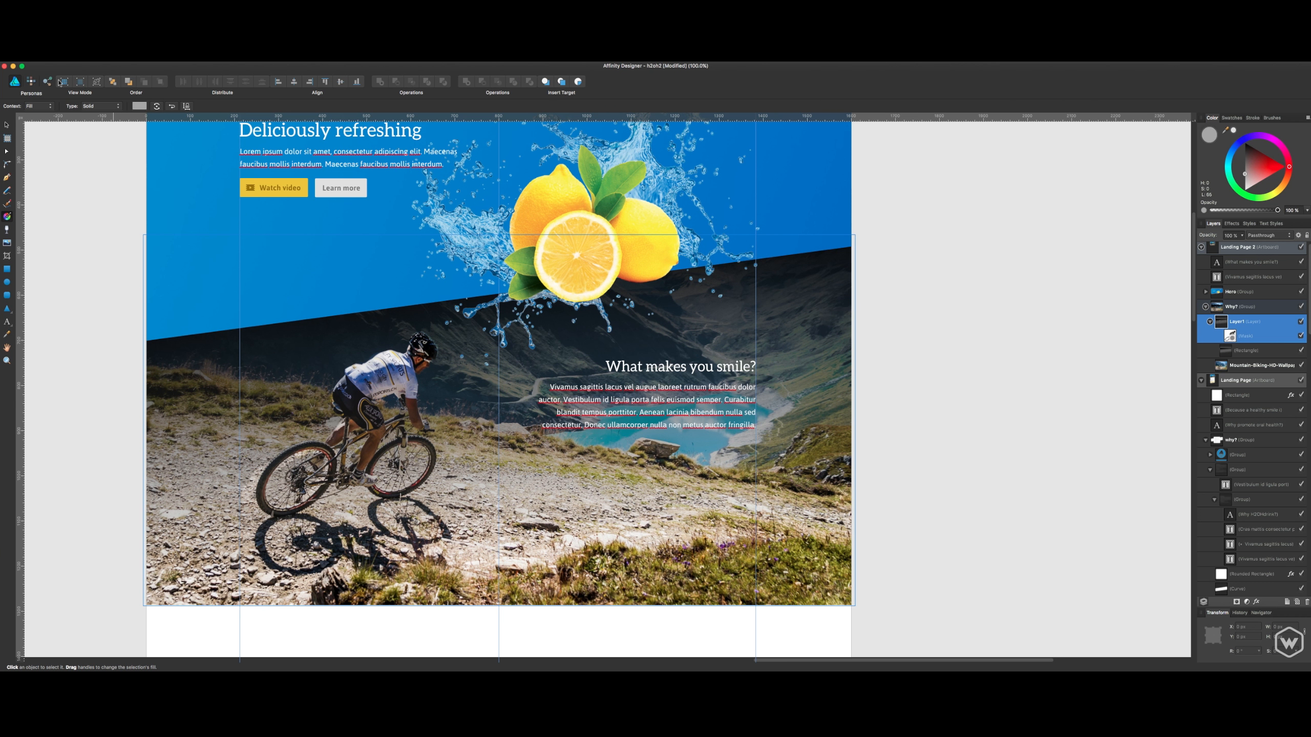
left_click(31, 82)
left_click(7, 230)
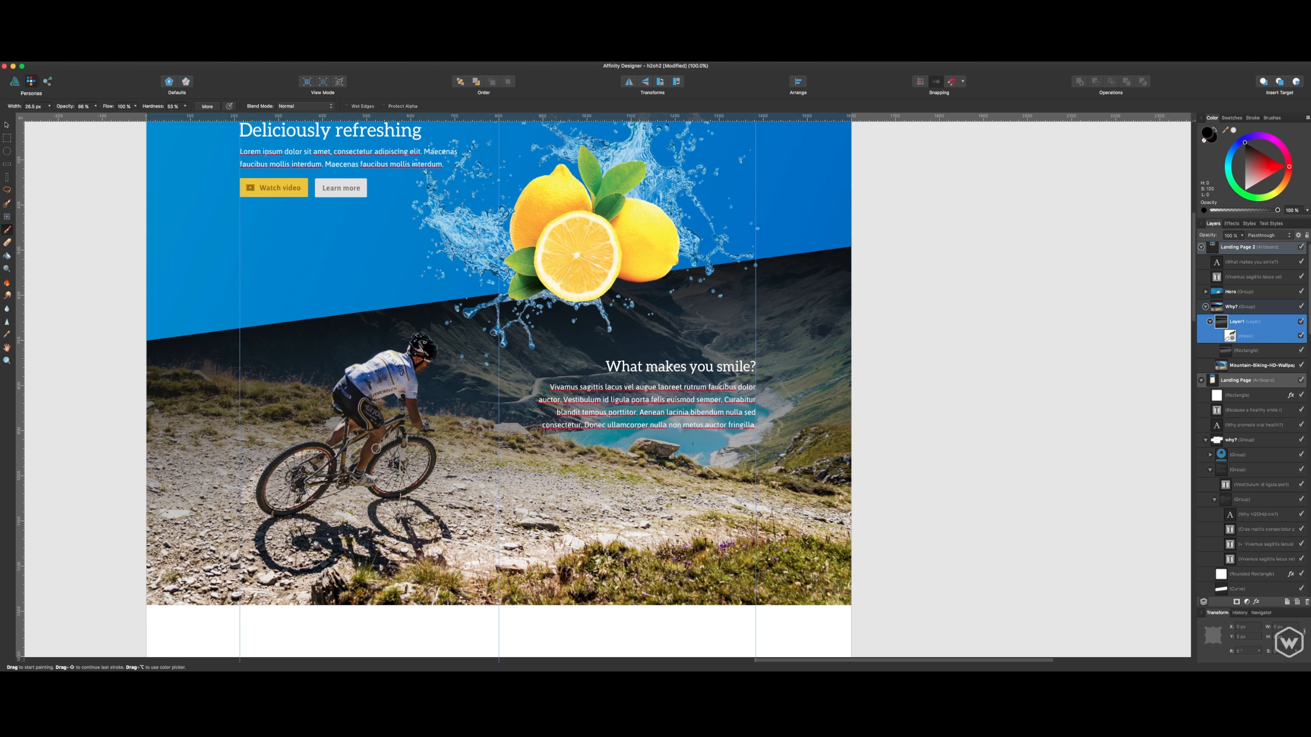
key("bracketright")
key("bracketright")
key("bracketright")
key("bracketright")
key("bracketright")
key("bracketright")
key("bracketright")
key("bracketright")
key("bracketright")
key("super+equal")
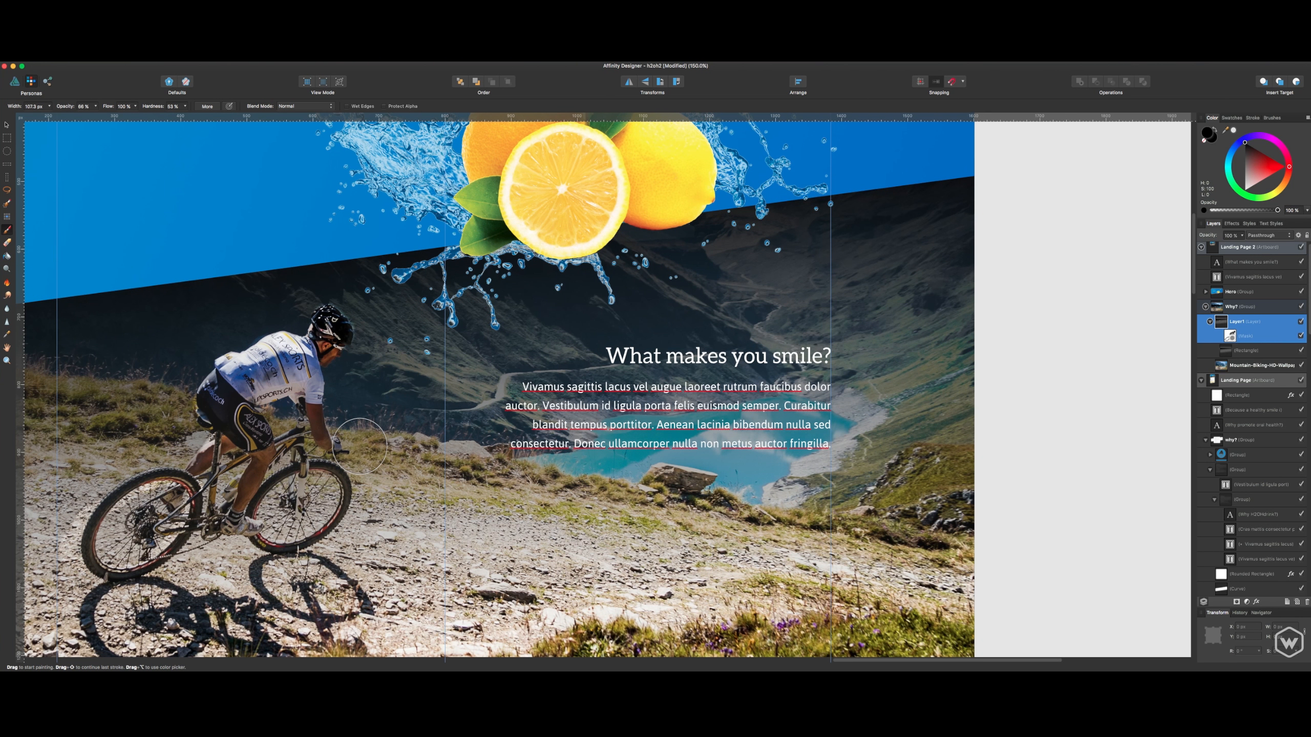
mouse_move(404, 444)
left_mouse_down()
mouse_move(594, 464)
mouse_move(666, 451)
left_mouse_up()
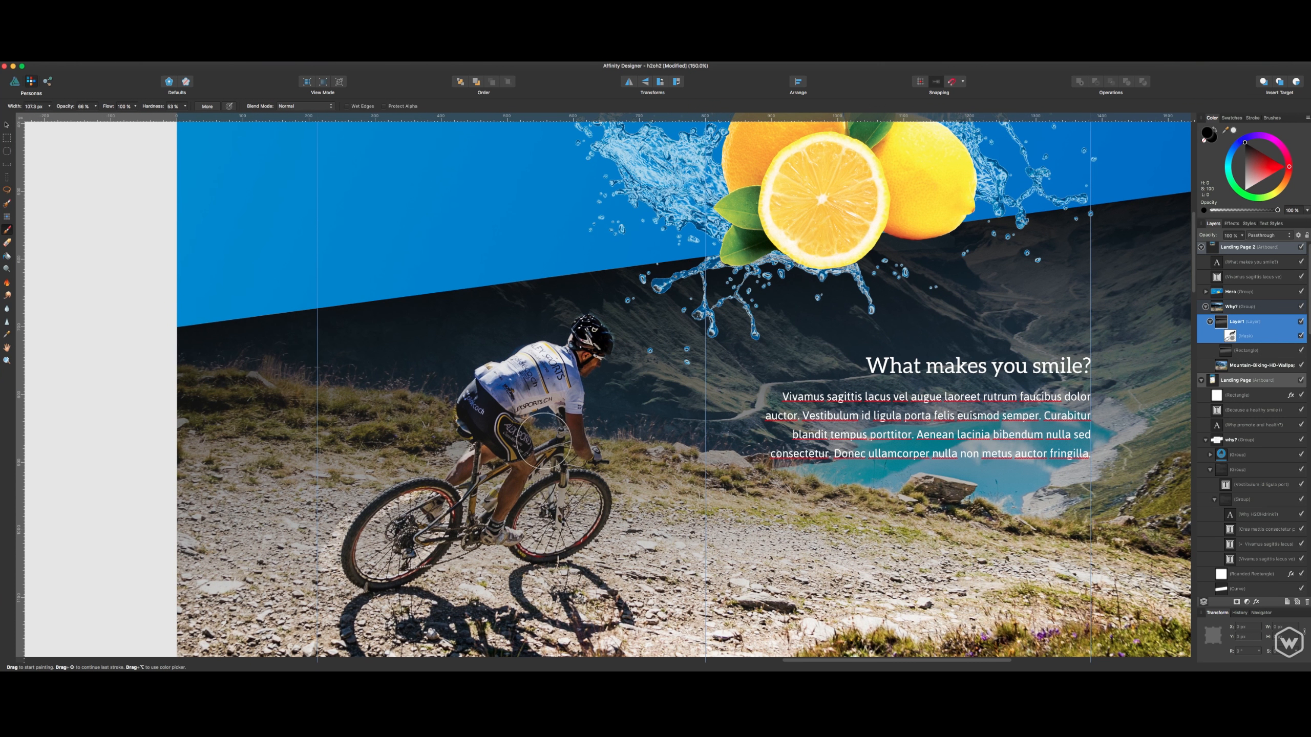
left_click(513, 491)
key("super+z")
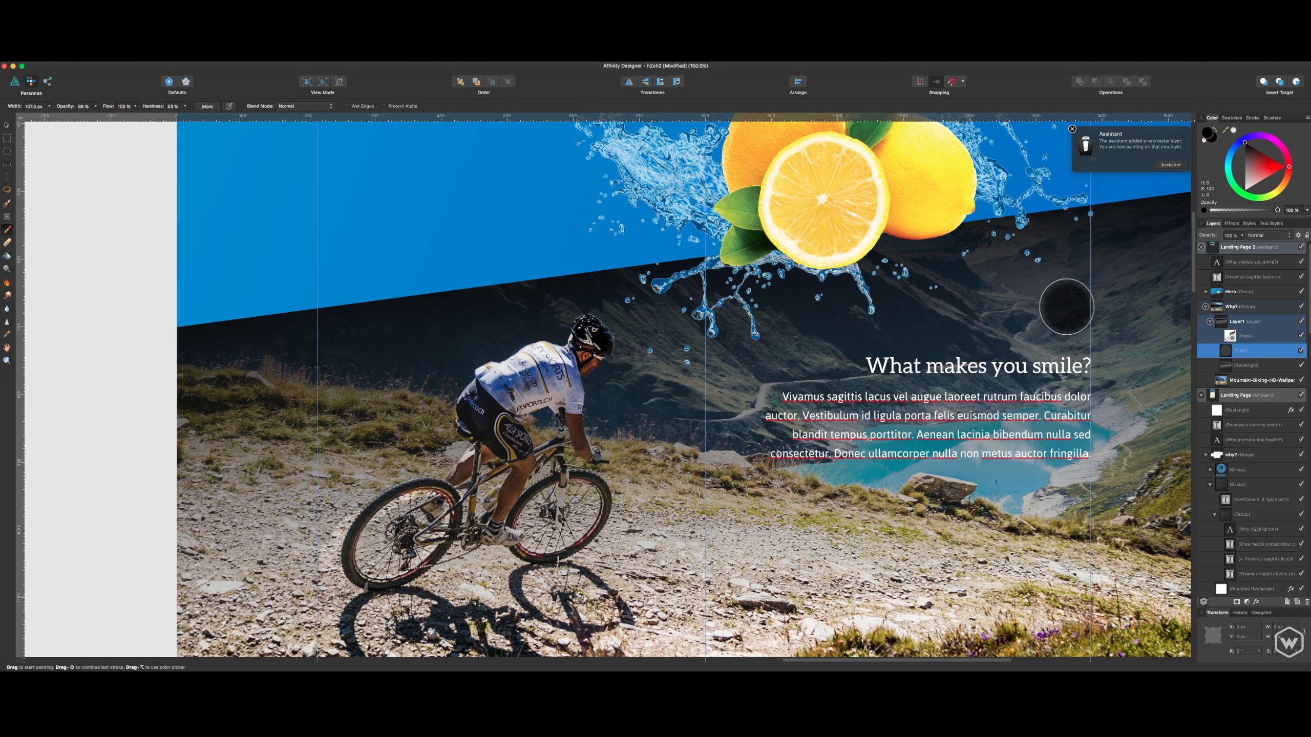
left_click(1071, 130)
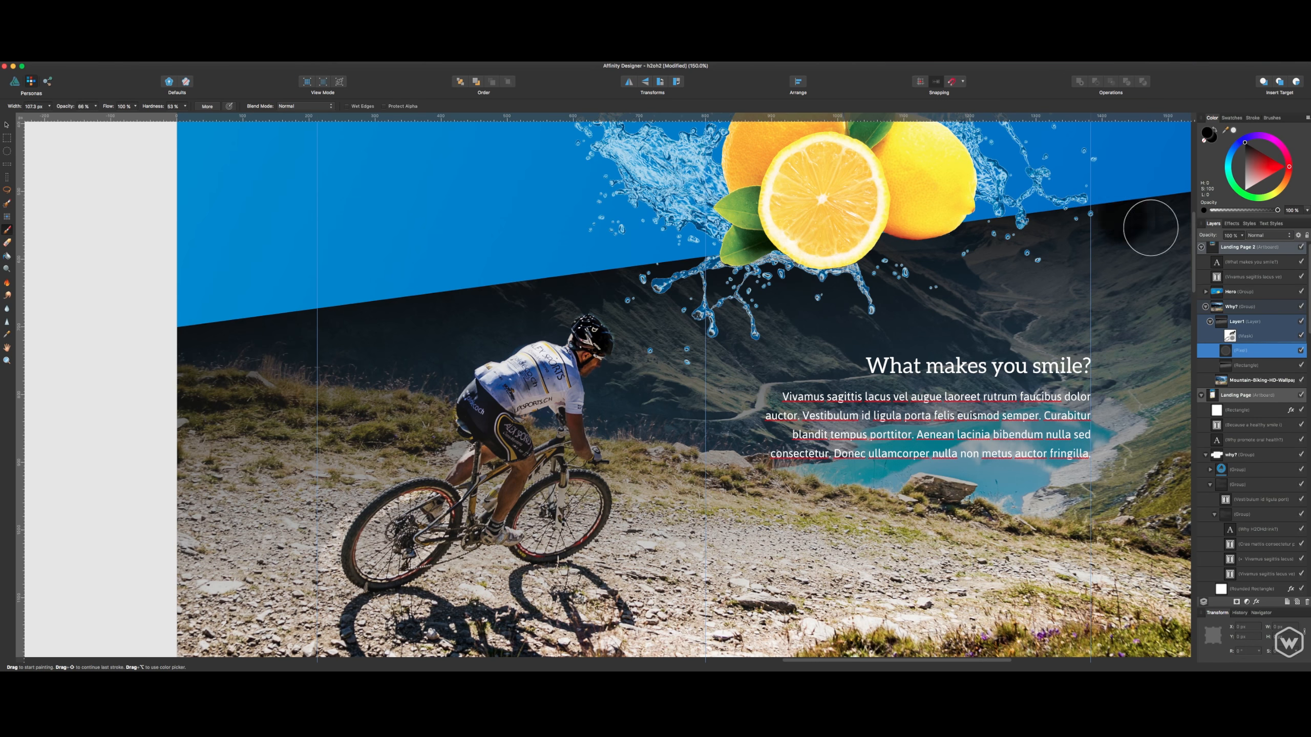
left_click(1230, 336)
left_click(1240, 351)
key("Delete")
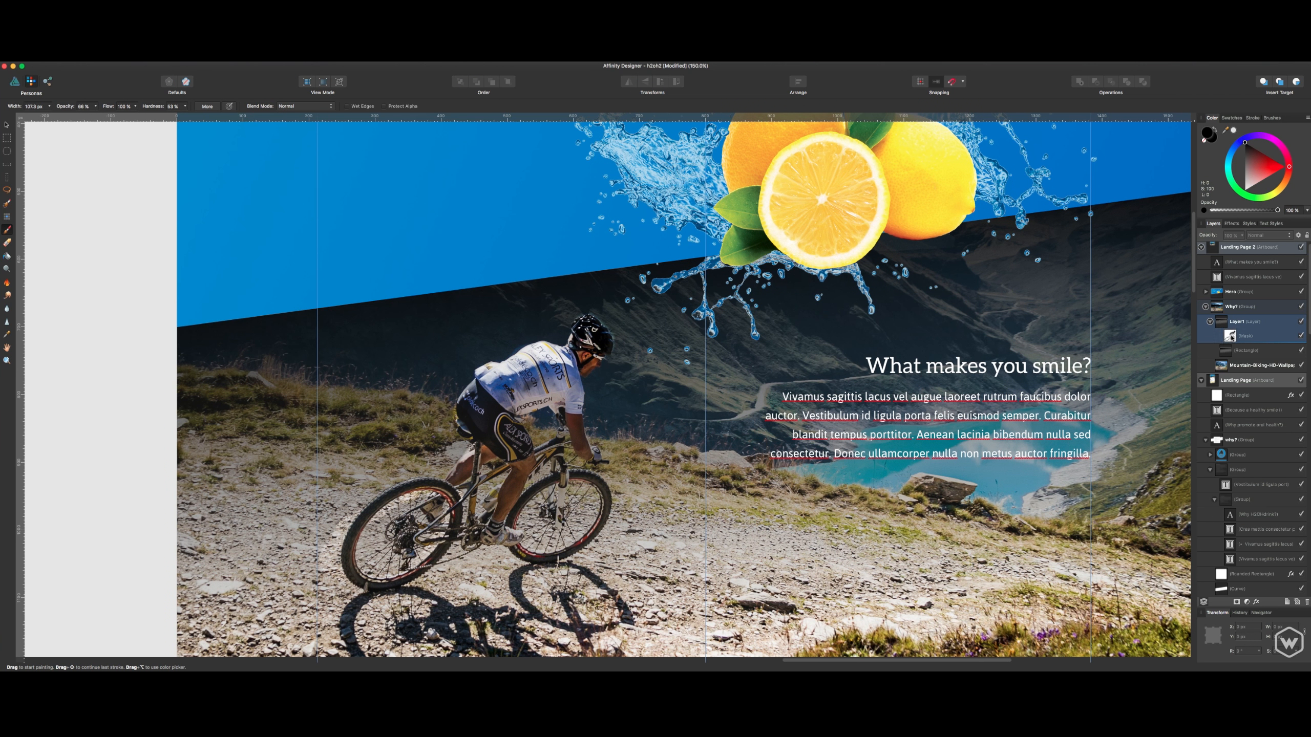
- Paint black on Layer1's mask with a reduced brush over the rider's arm and jersey to adjust the masked area
left_click(1237, 337)
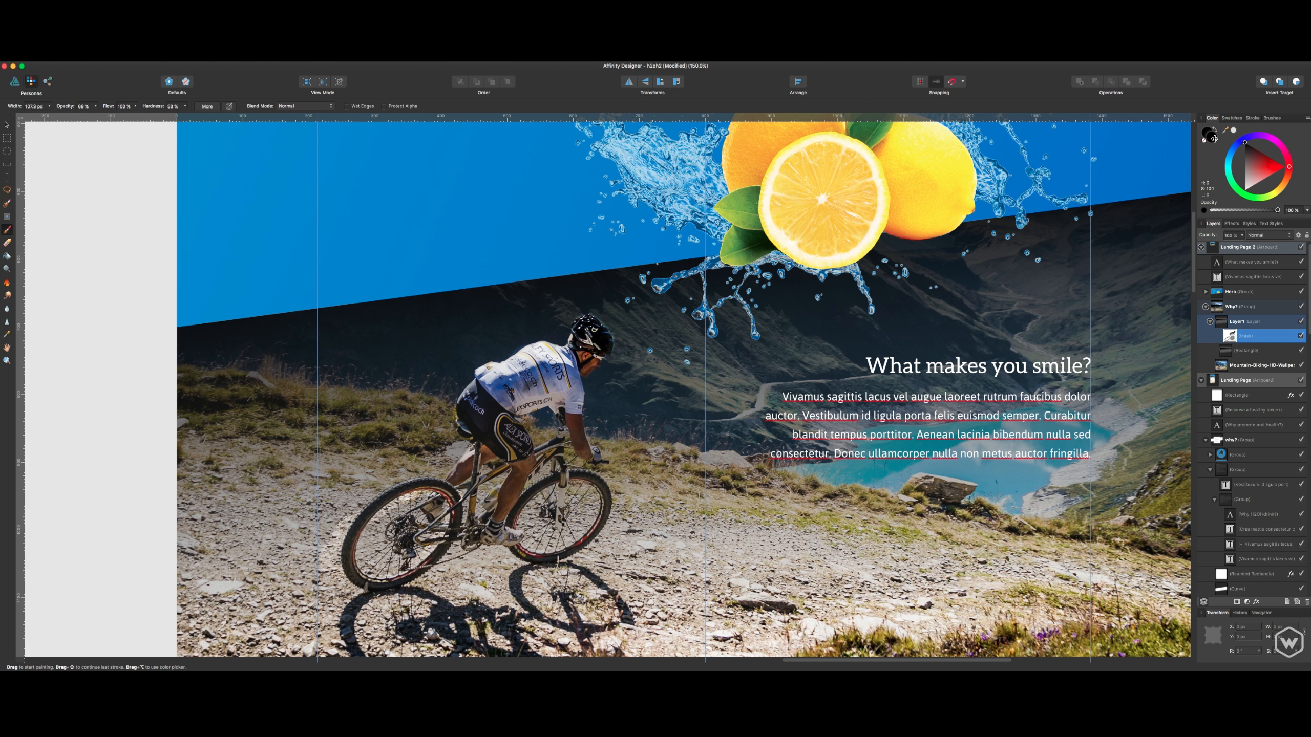
key("x")
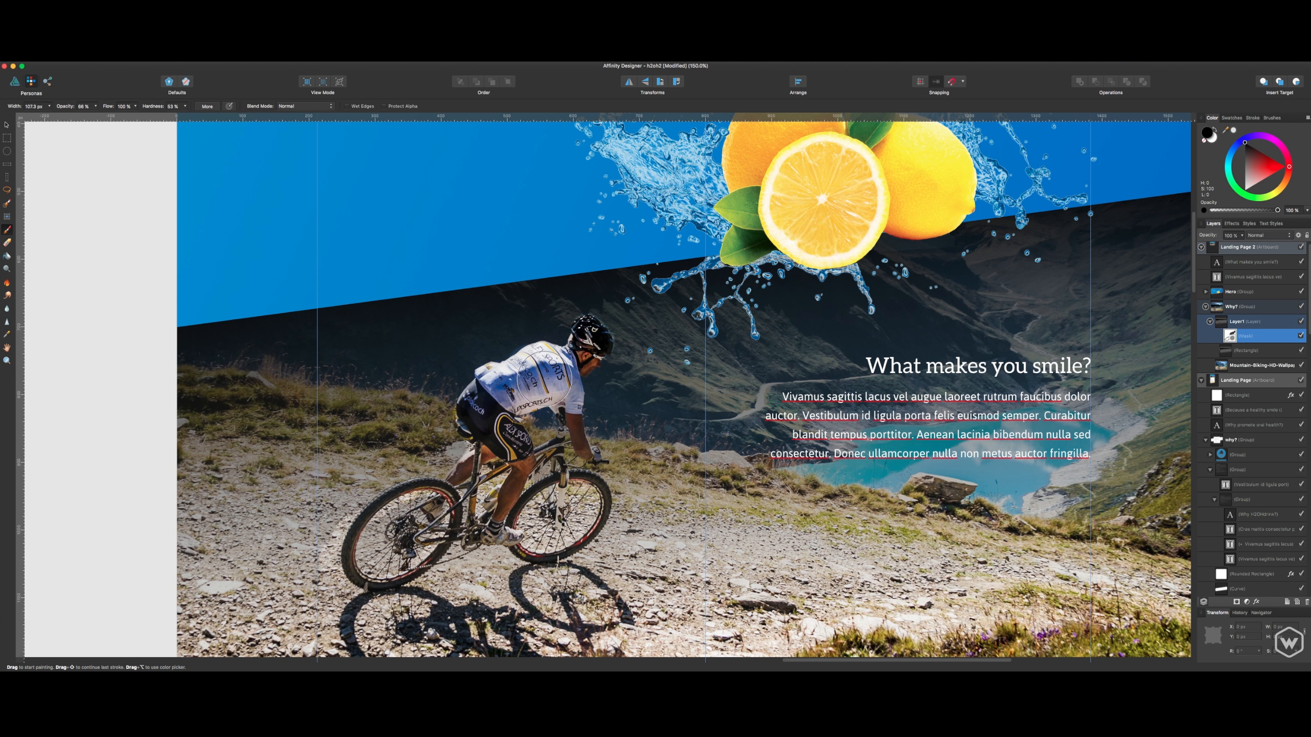
key("bracketleft")
key("bracketleft")
key("bracketleft")
key("bracketleft")
key("bracketleft")
key("bracketleft")
scroll(547, 377, "up", 10)
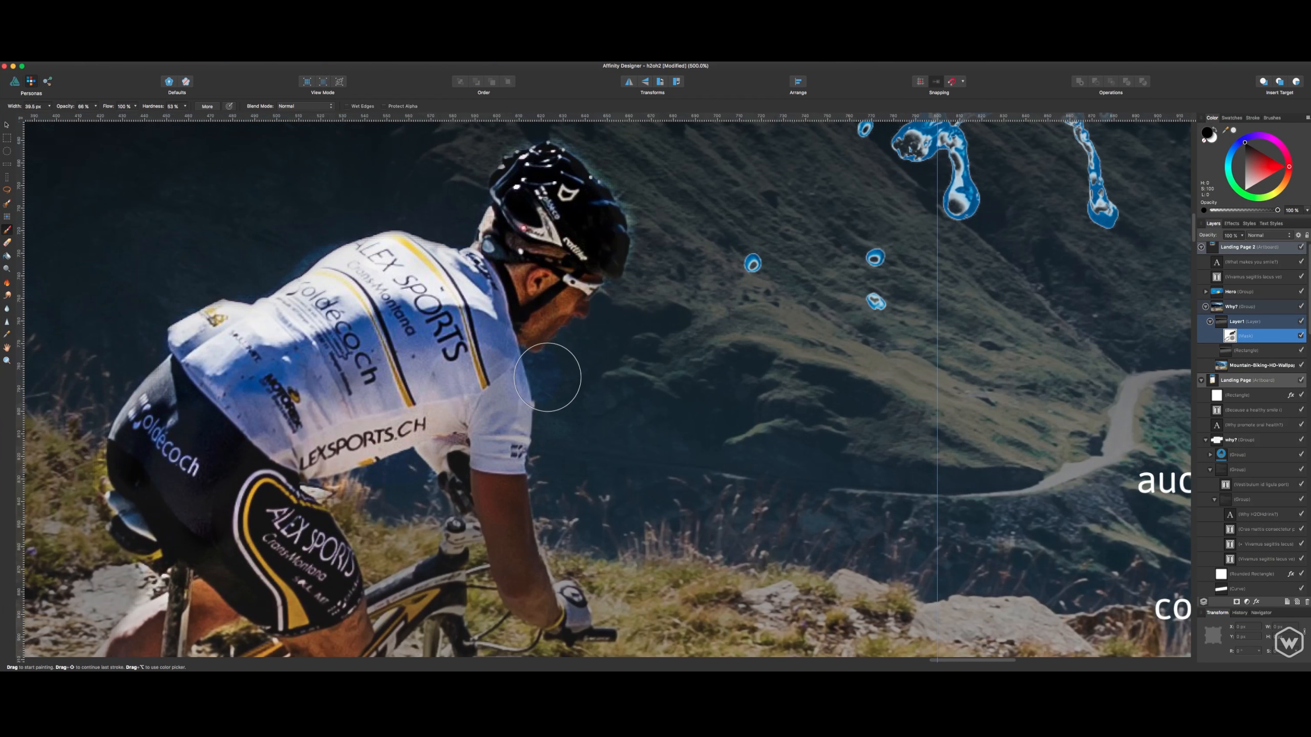
scroll(547, 378, "down", 8)
scroll(548, 377, "up", 9)
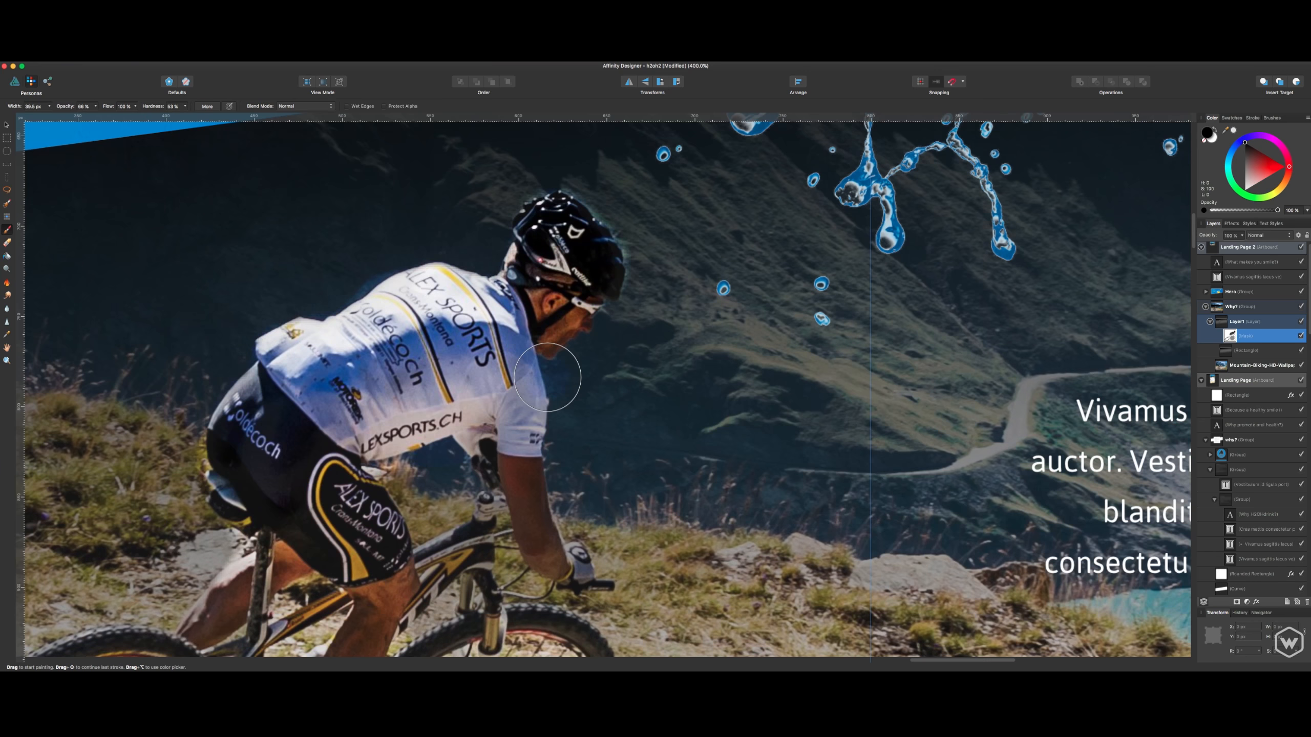
scroll(510, 320, "down", 5)
key("bracketleft")
key("bracketleft")
key("bracketleft")
key("bracketleft")
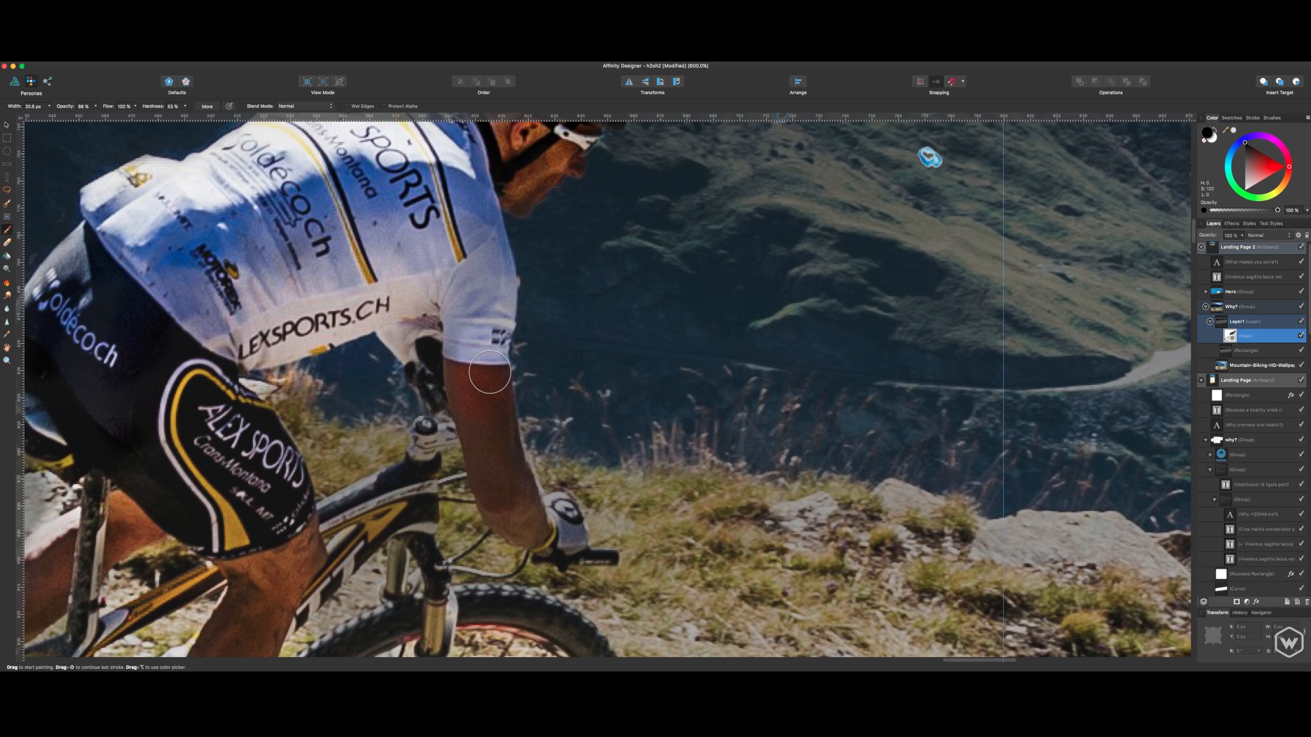
mouse_move(511, 514)
left_mouse_down()
mouse_move(554, 523)
mouse_move(559, 512)
mouse_move(570, 543)
mouse_move(507, 510)
mouse_move(484, 442)
mouse_move(389, 318)
mouse_move(493, 277)
mouse_move(464, 174)
left_mouse_up()
left_click_drag(194, 384, 343, 215)
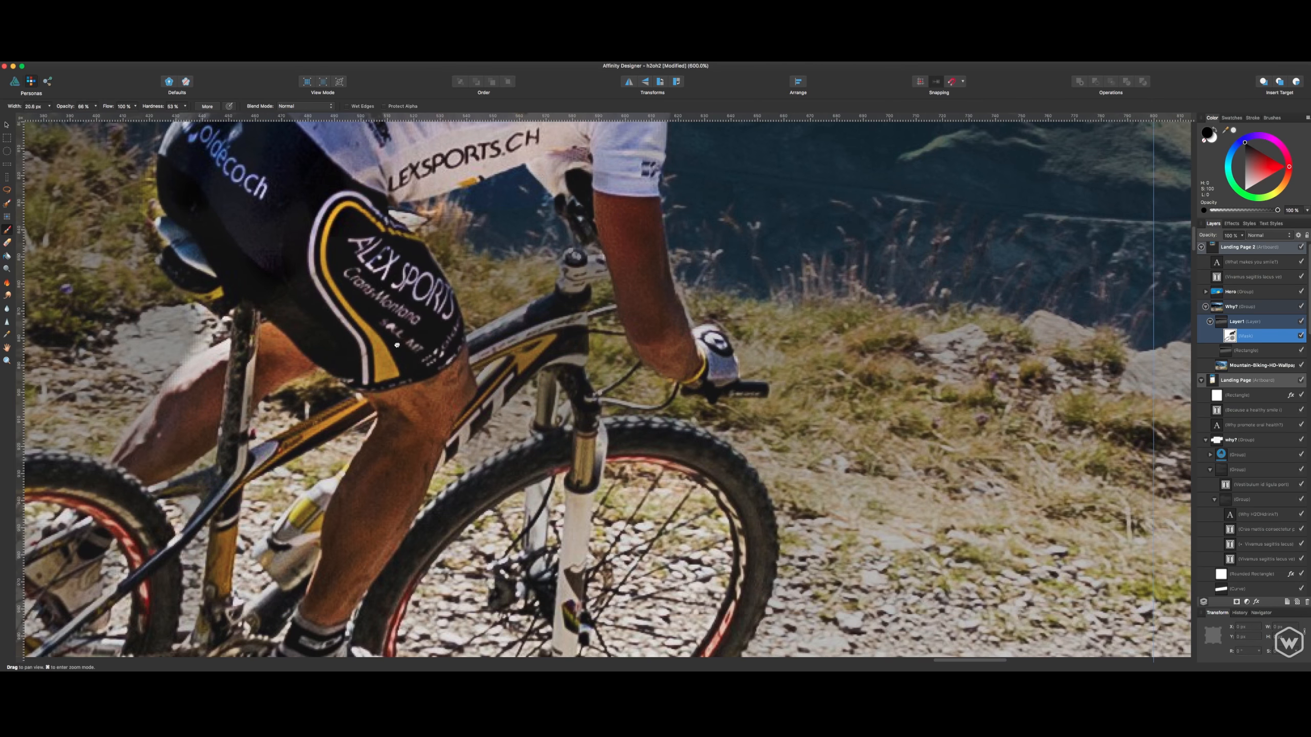
- Continue painting the mask black over the rider's front leg, the bike frame and the upper part of the front wheel
left_click_drag(410, 284, 406, 459)
mouse_move(493, 364)
left_mouse_down()
mouse_move(595, 263)
mouse_move(530, 268)
mouse_move(537, 278)
left_mouse_up()
key("x")
- Paint the mask white with a very small brush in the gap between the rider's front leg and the bike frame
key("x")
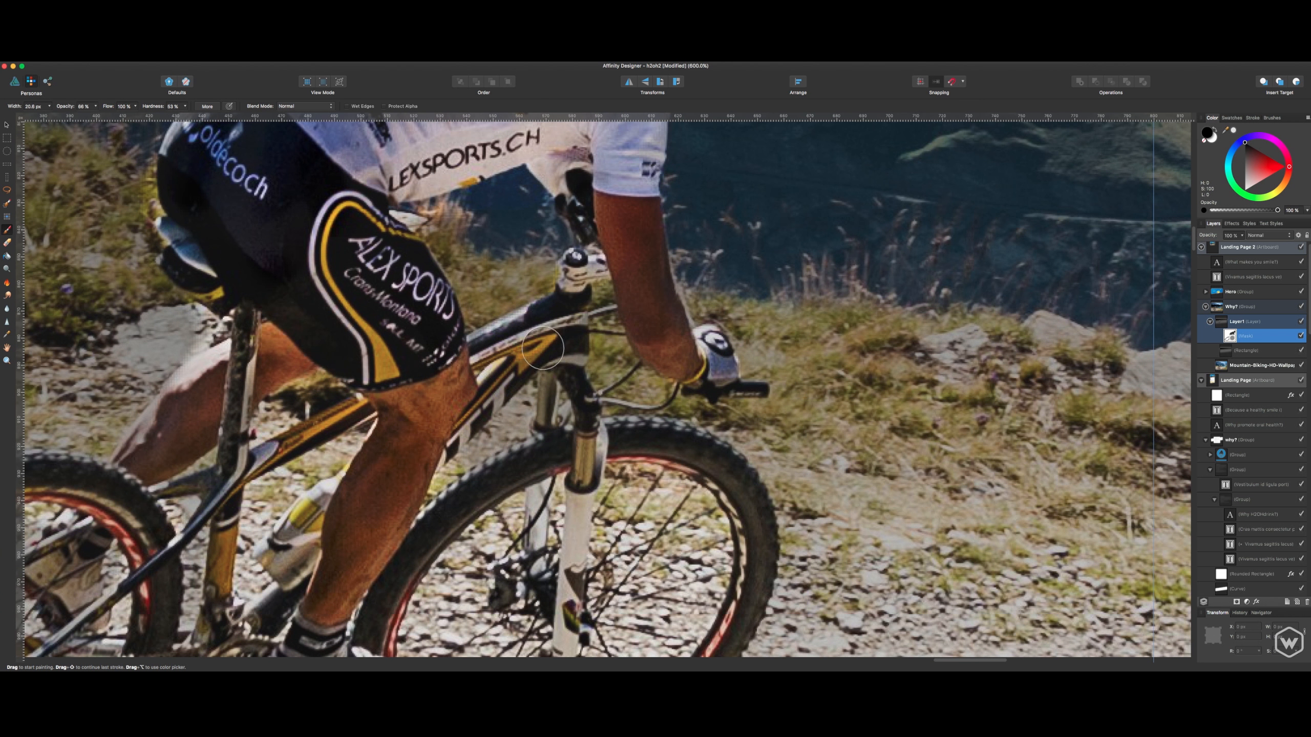
mouse_move(547, 435)
left_mouse_down()
mouse_move(533, 328)
mouse_move(570, 311)
mouse_move(444, 390)
mouse_move(356, 576)
left_mouse_up()
mouse_move(382, 590)
left_mouse_down()
mouse_move(353, 459)
mouse_move(642, 463)
mouse_move(581, 195)
mouse_move(465, 230)
left_mouse_up()
left_click_drag(525, 255, 511, 405)
left_click_drag(487, 288, 504, 135)
left_click_drag(466, 231, 566, 431)
key("x")
key("bracketleft")
key("bracketleft")
key("bracketleft")
key("bracketleft")
key("bracketleft")
key("bracketleft")
key("bracketleft")
key("bracketleft")
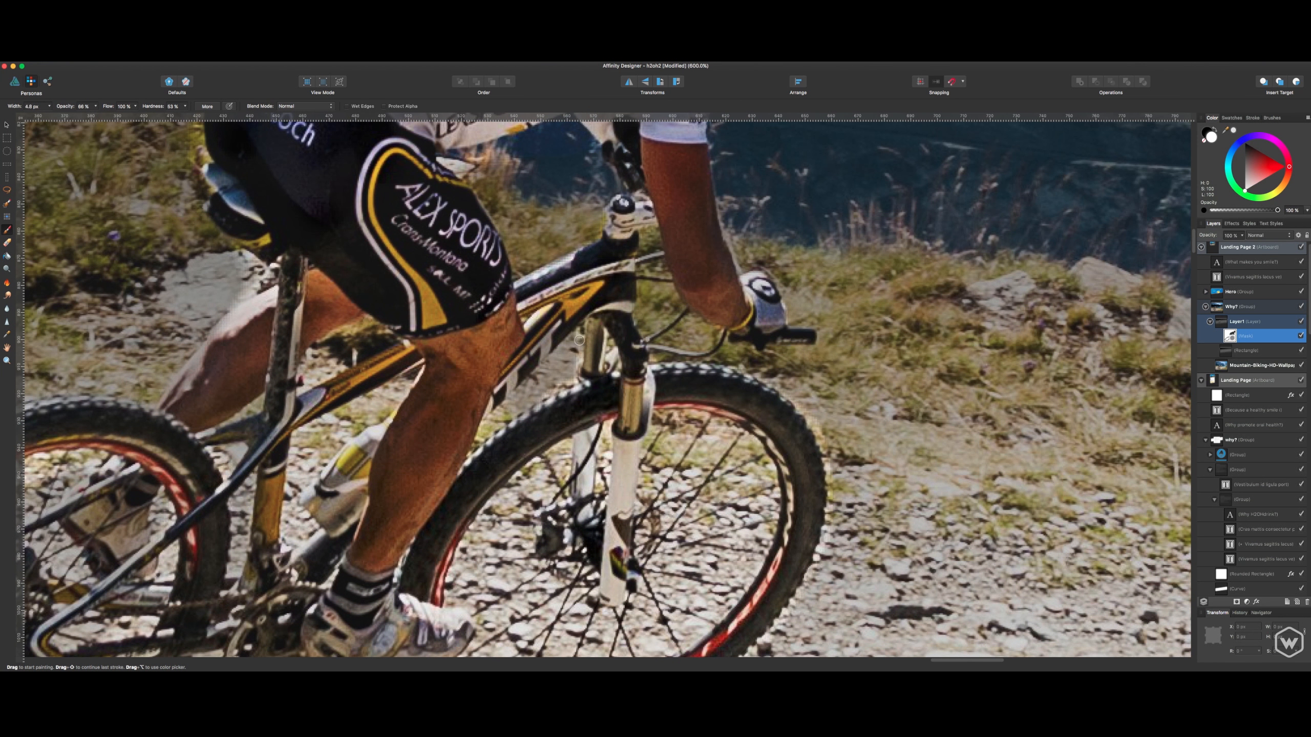
mouse_move(580, 335)
left_mouse_down()
mouse_move(577, 364)
mouse_move(548, 394)
left_mouse_up()
- Paint the mask black with a larger brush over the rider's rear leg, the seat tube and the rear wheel area
scroll(440, 455, "left", 7)
scroll(441, 454, "down", 2)
key("bracketright")
key("bracketright")
key("bracketright")
key("bracketright")
key("bracketright")
key("bracketright")
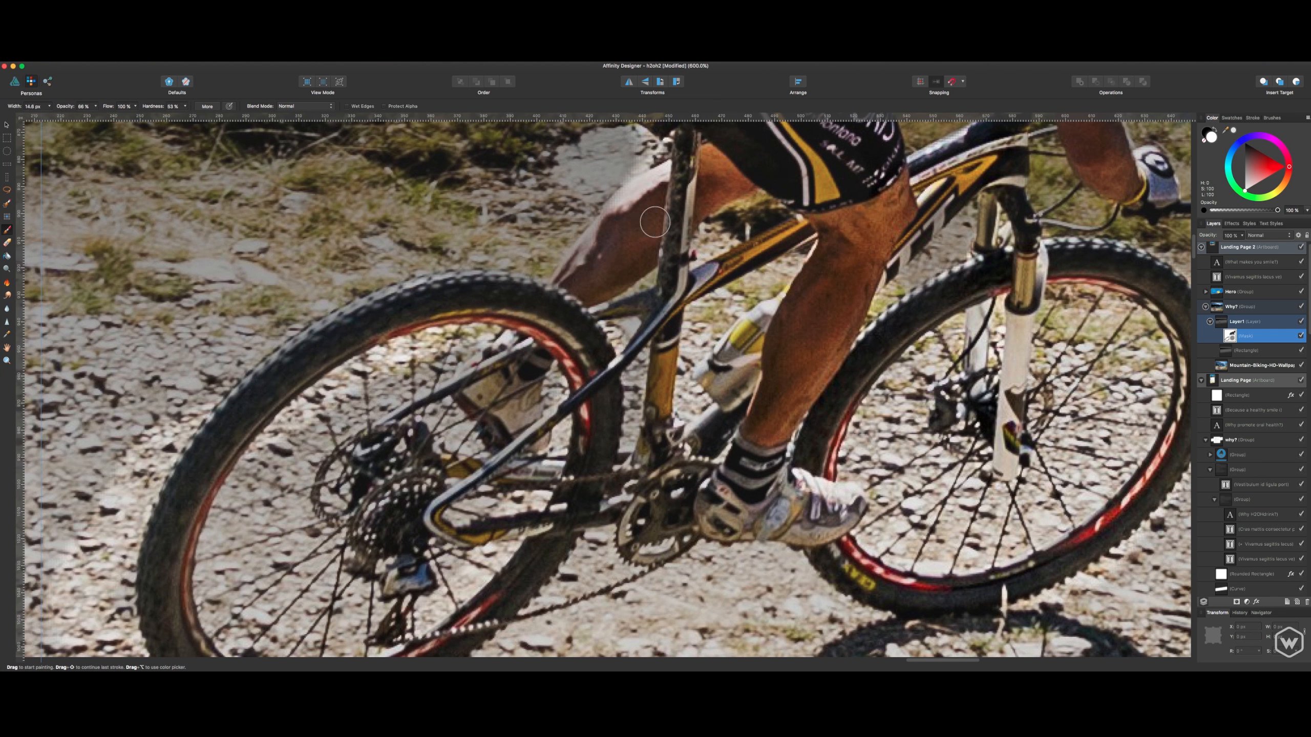
key("x")
mouse_move(591, 264)
left_mouse_down()
mouse_move(619, 266)
mouse_move(728, 184)
left_mouse_up()
left_click_drag(725, 181, 679, 356)
left_click_drag(639, 315, 615, 542)
left_click_drag(615, 580, 726, 337)
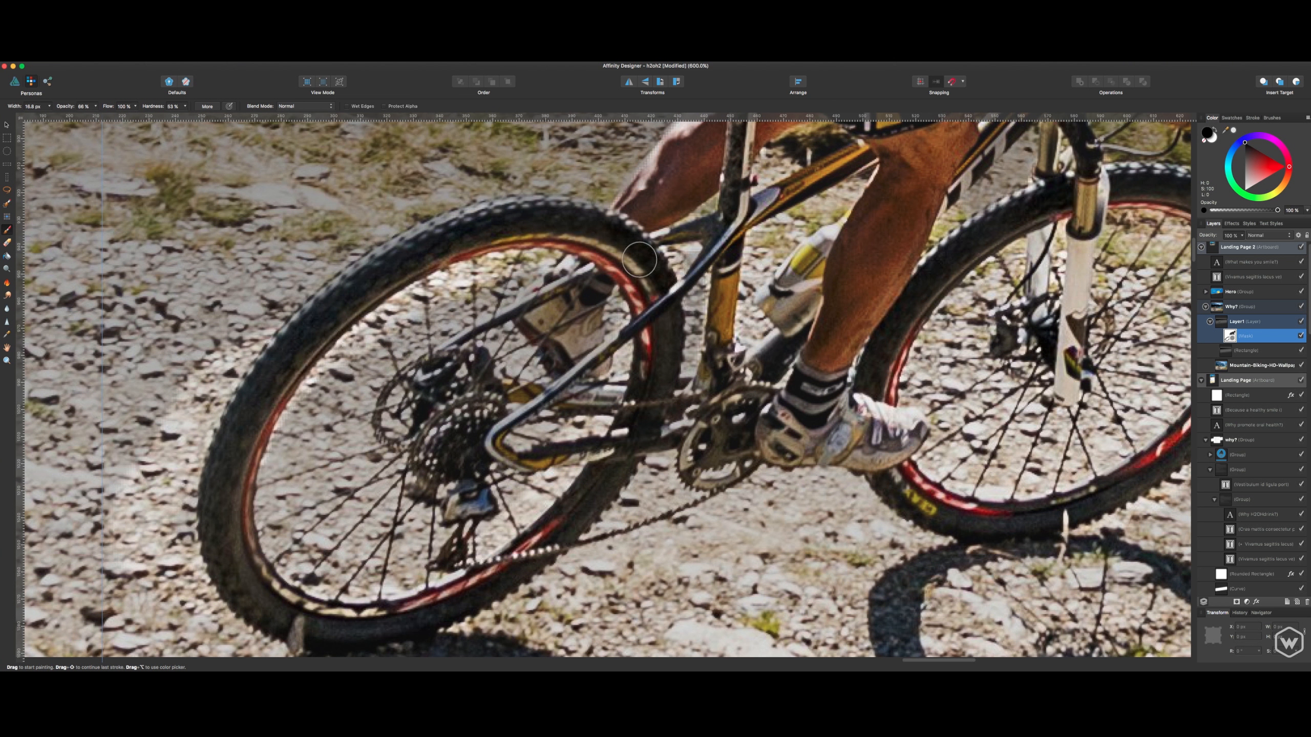
left_click_drag(588, 297, 533, 321)
- Touch up the mask in white along the edge of the rider's back
key("x")
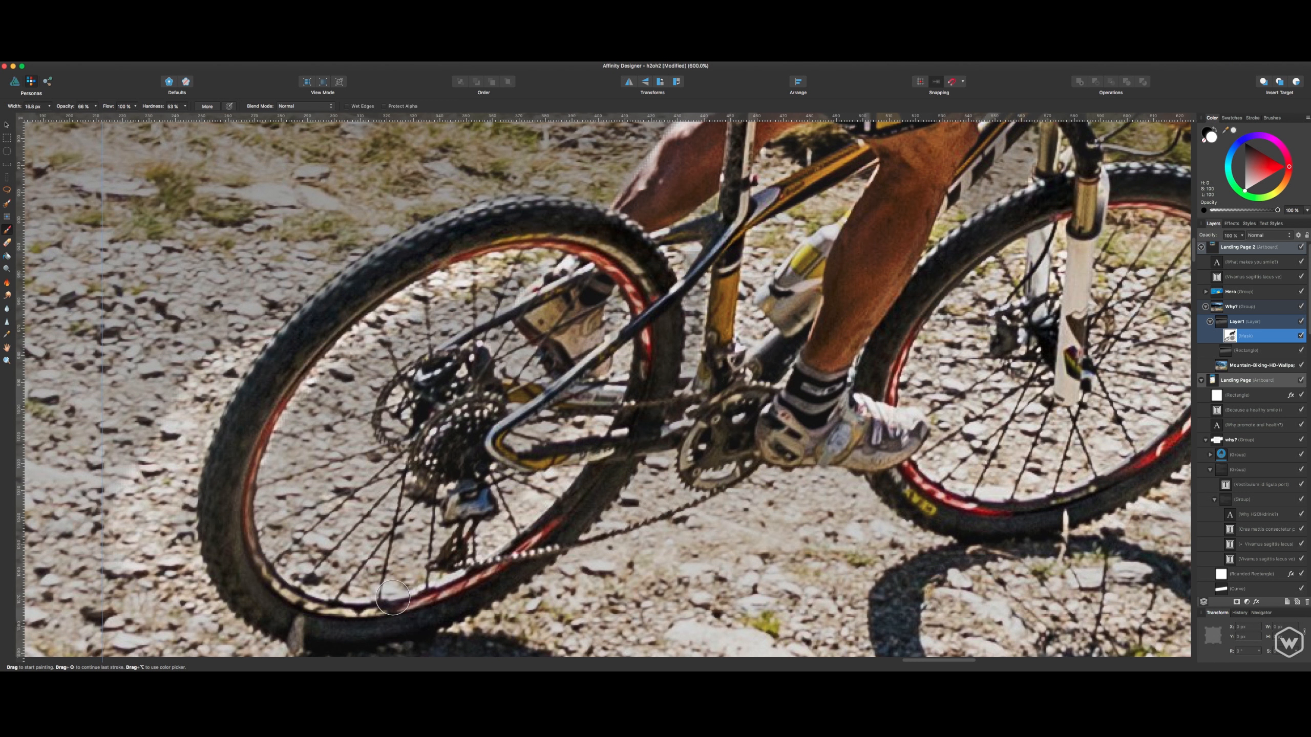
scroll(319, 576, "up", 5)
scroll(320, 576, "right", 3)
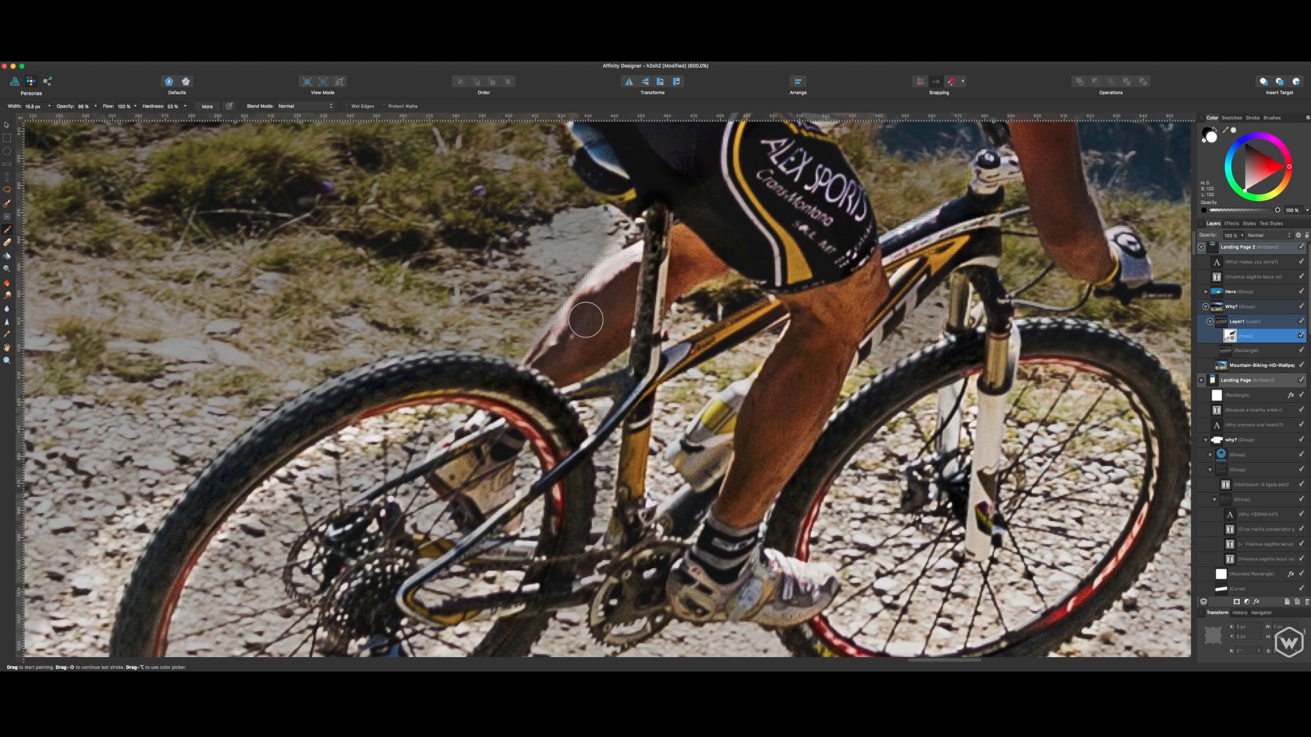
key("x")
scroll(612, 268, "up", 8)
scroll(611, 268, "right", 2)
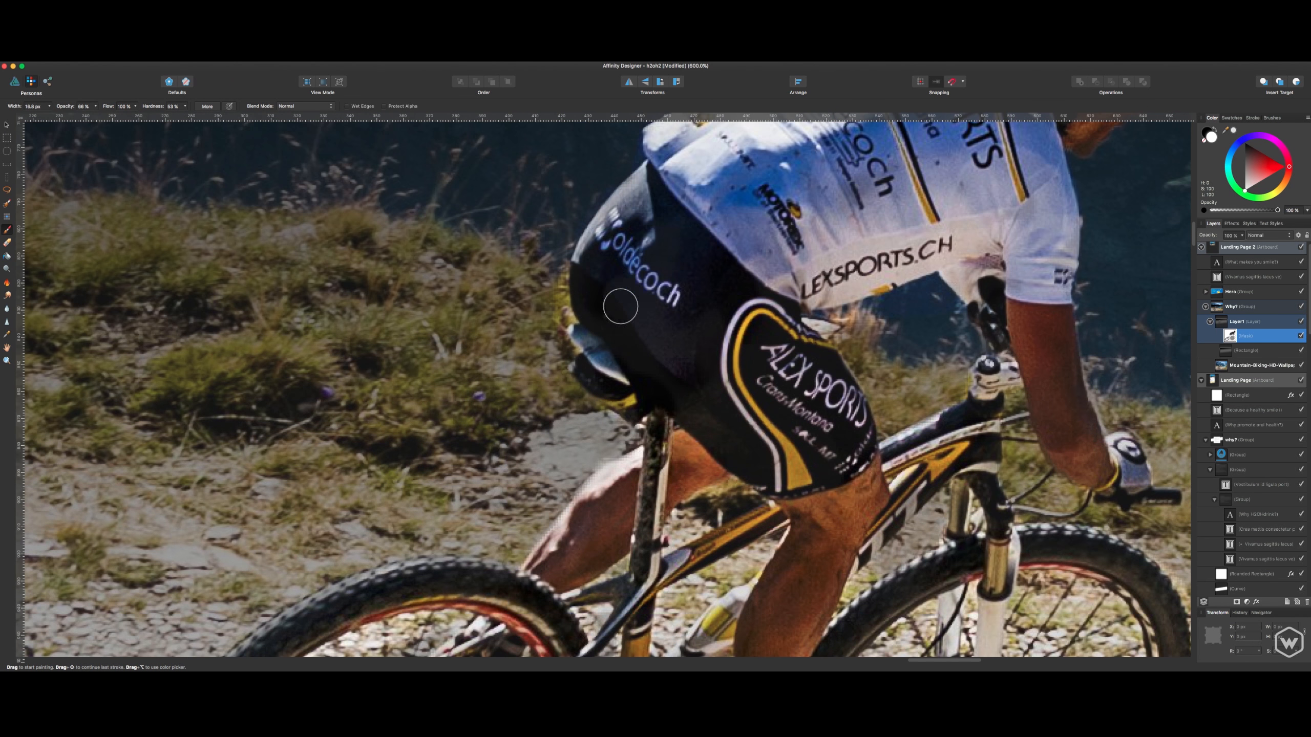
key("x")
left_click_drag(737, 228, 632, 297)
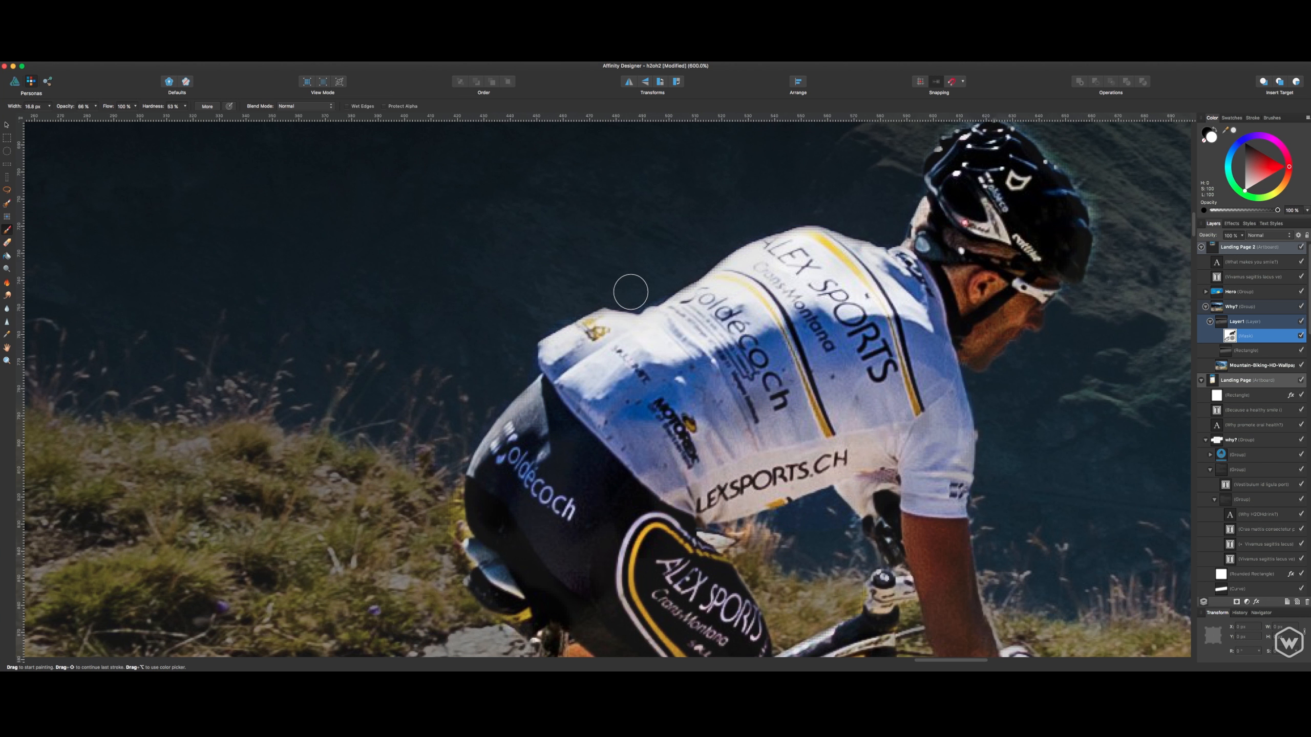
- Paint the mask white around the outside of the rider's helmet with a smaller brush to clean up its bright halo
scroll(631, 297, "up", 5)
scroll(631, 297, "right", 6)
key("super+plus")
left_click_drag(531, 415, 367, 401)
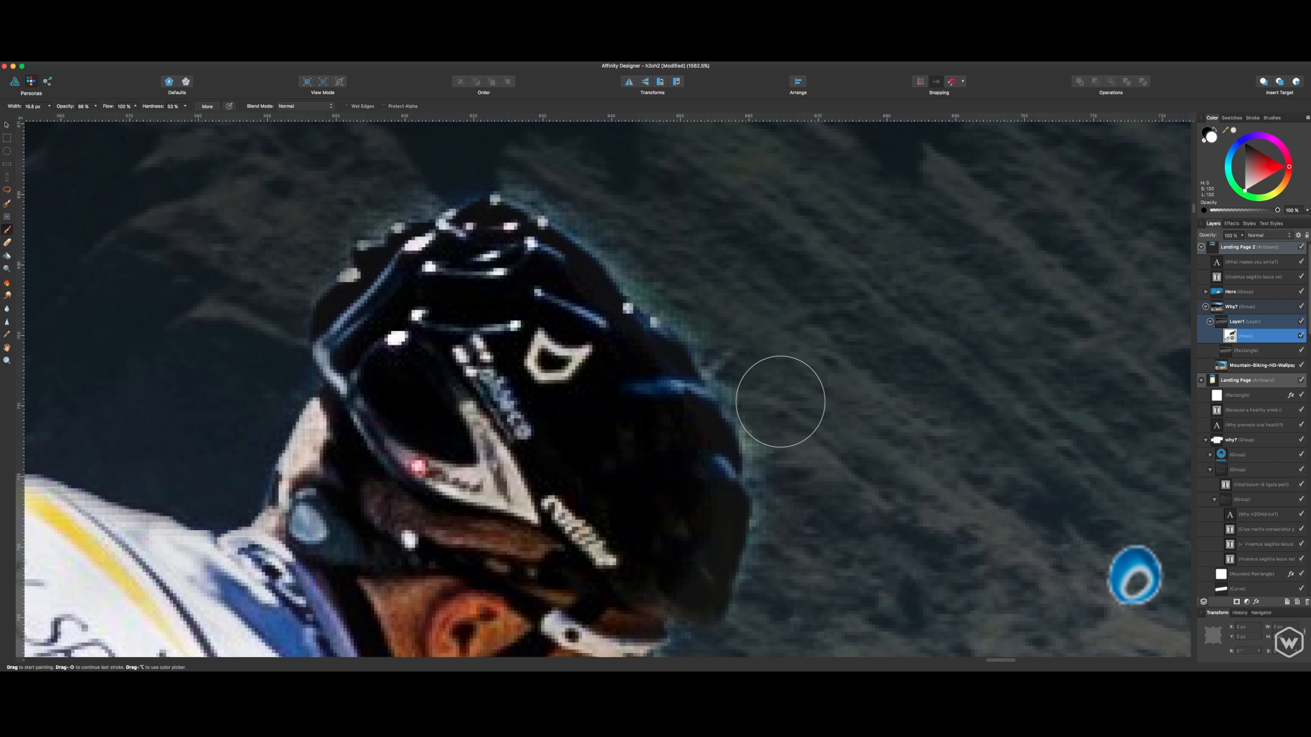
key("bracketleft")
key("bracketleft")
key("bracketleft")
mouse_move(786, 517)
left_mouse_down()
mouse_move(732, 364)
mouse_move(559, 182)
mouse_move(518, 191)
left_mouse_up()
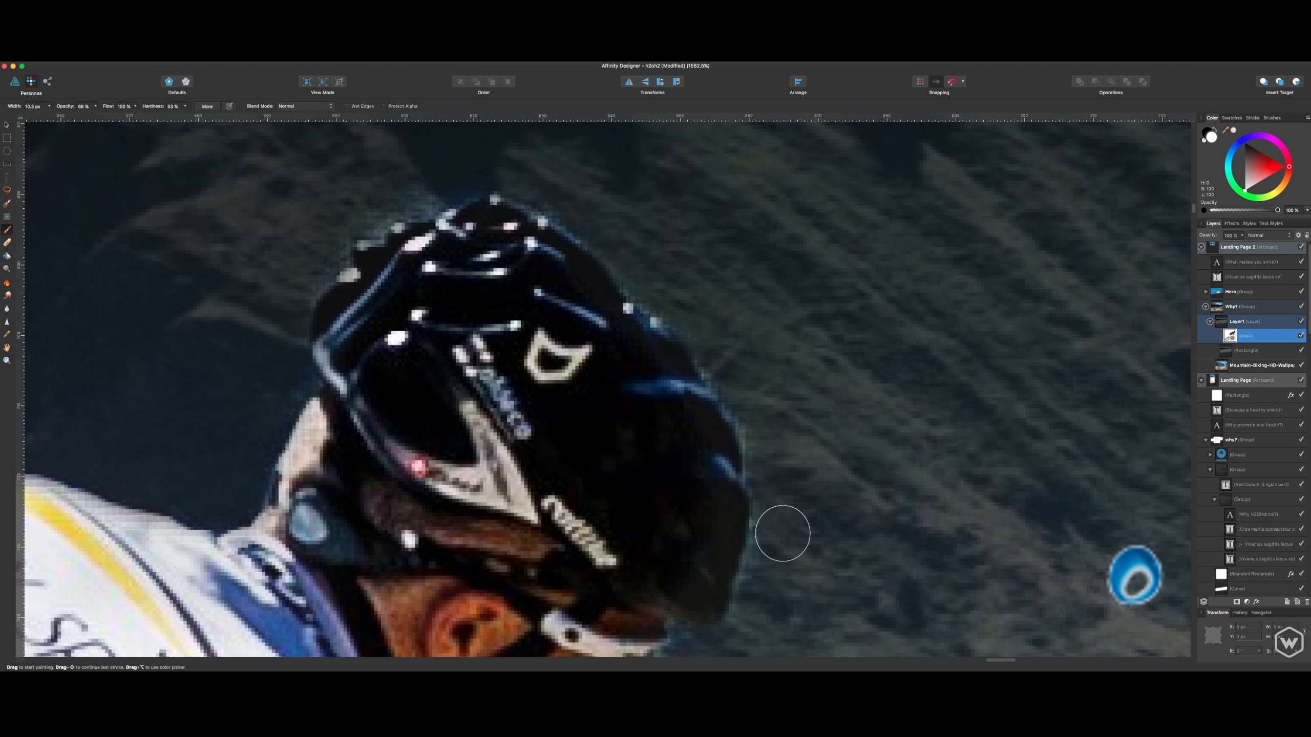
left_click_drag(746, 652, 834, 368)
key("super+minus")
key("super+minus")
key("super+minus")
key("super+minus")
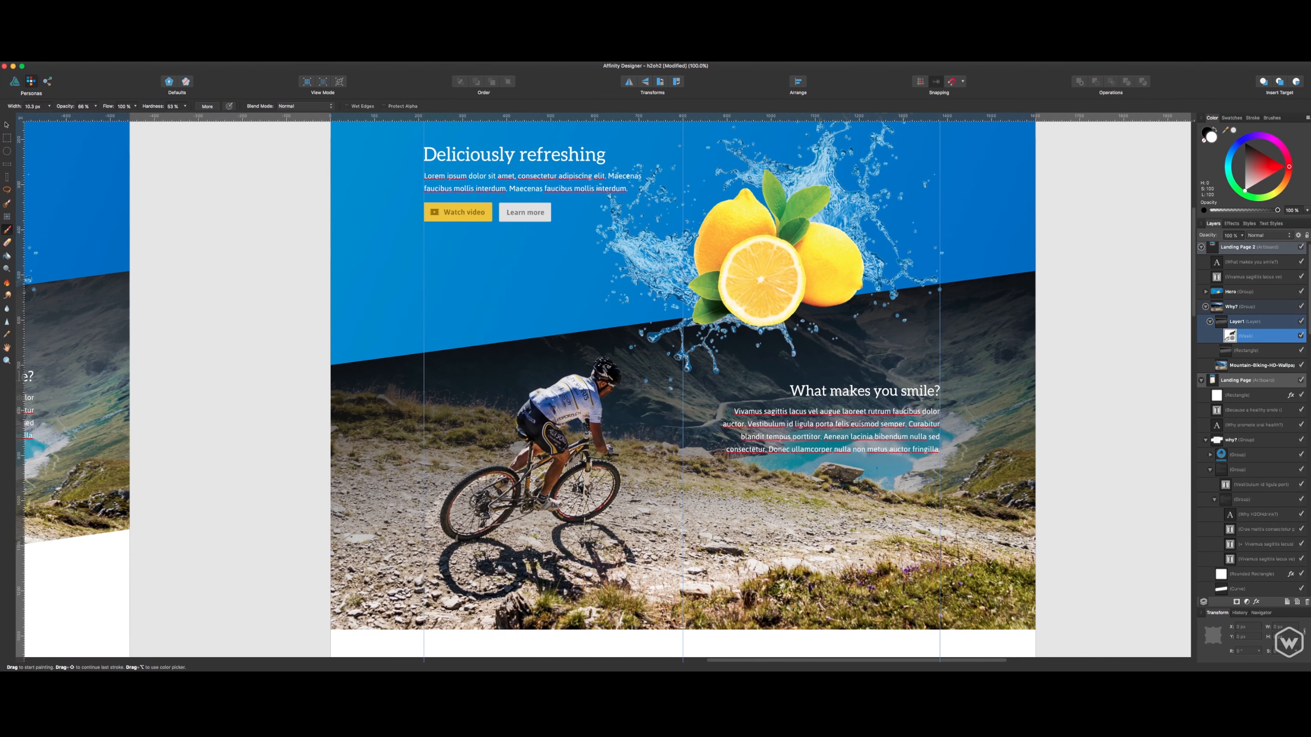
- Paint the mask black with a very large, soft brush across the gravel trail to lighten the ground around the bike
key("bracketright")
key("bracketright")
key("bracketright")
key("x")
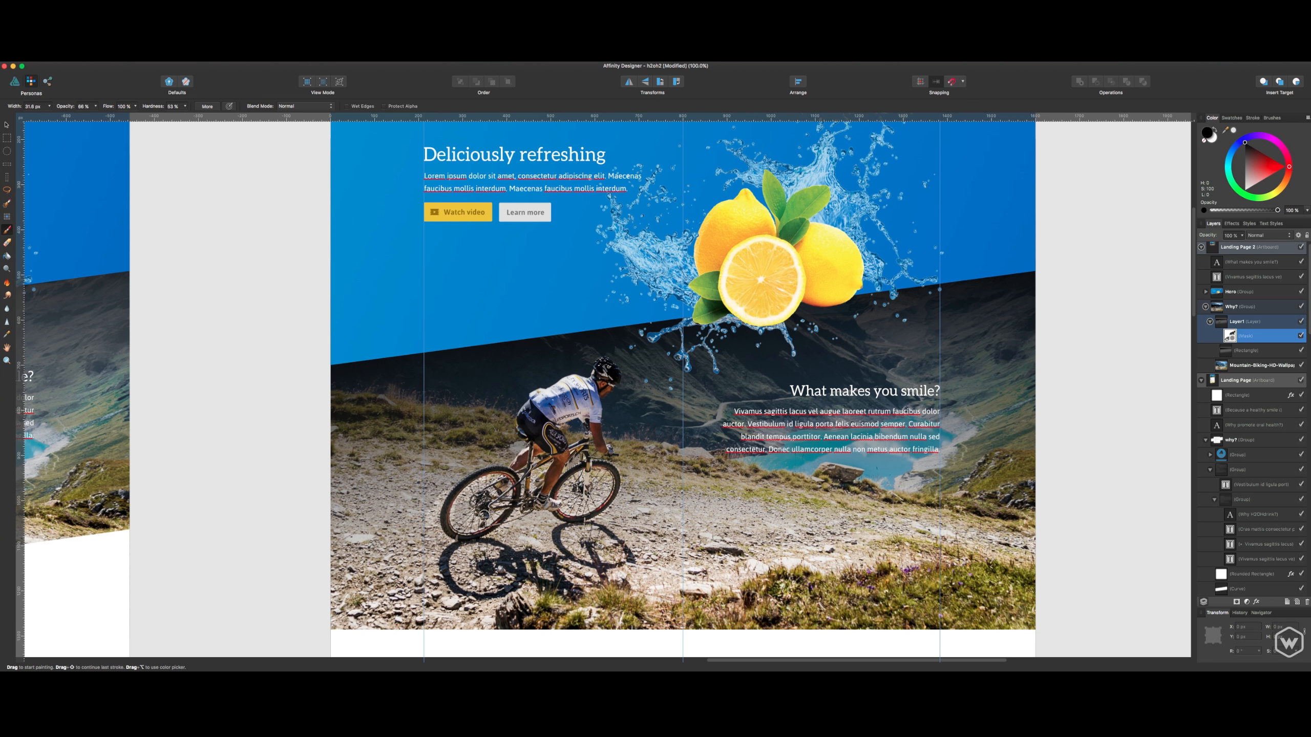
left_click_drag(14, 106, 69, 109)
mouse_move(534, 529)
left_mouse_down()
mouse_move(370, 548)
mouse_move(595, 483)
mouse_move(787, 548)
left_mouse_up()
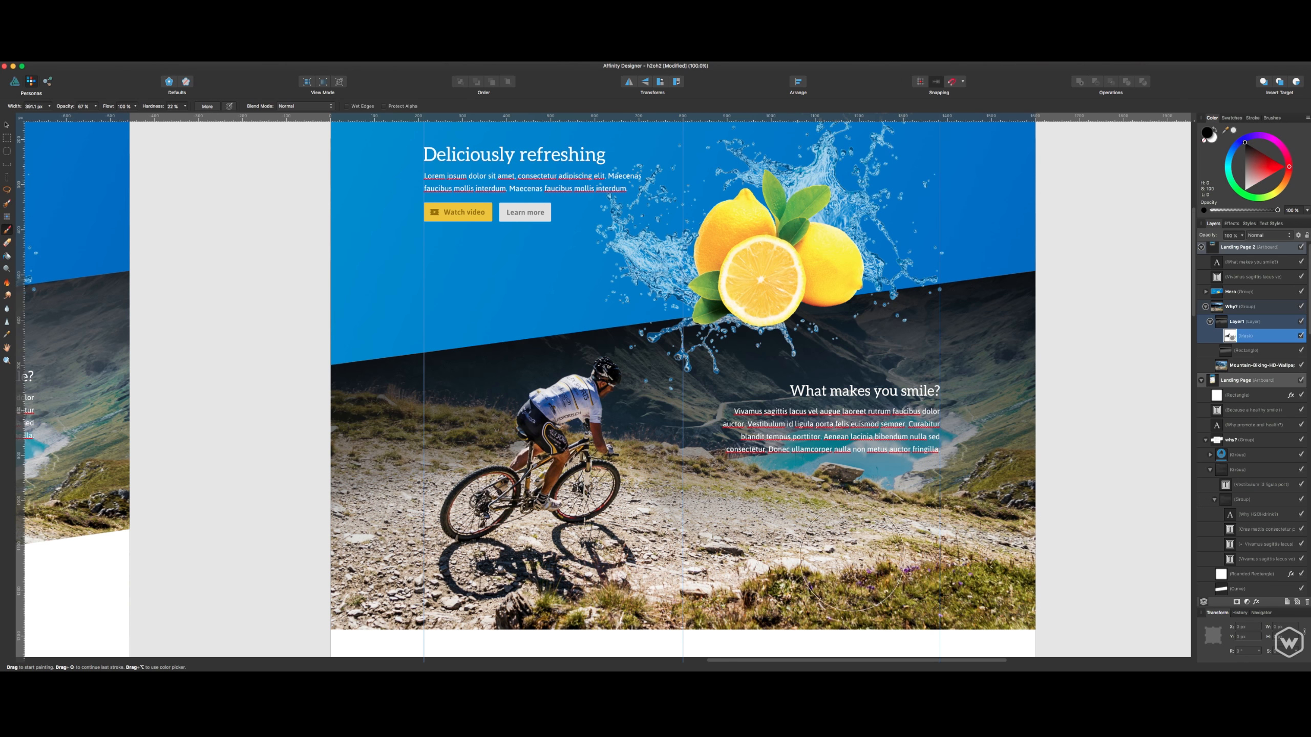
scroll(862, 525, "down", 5)
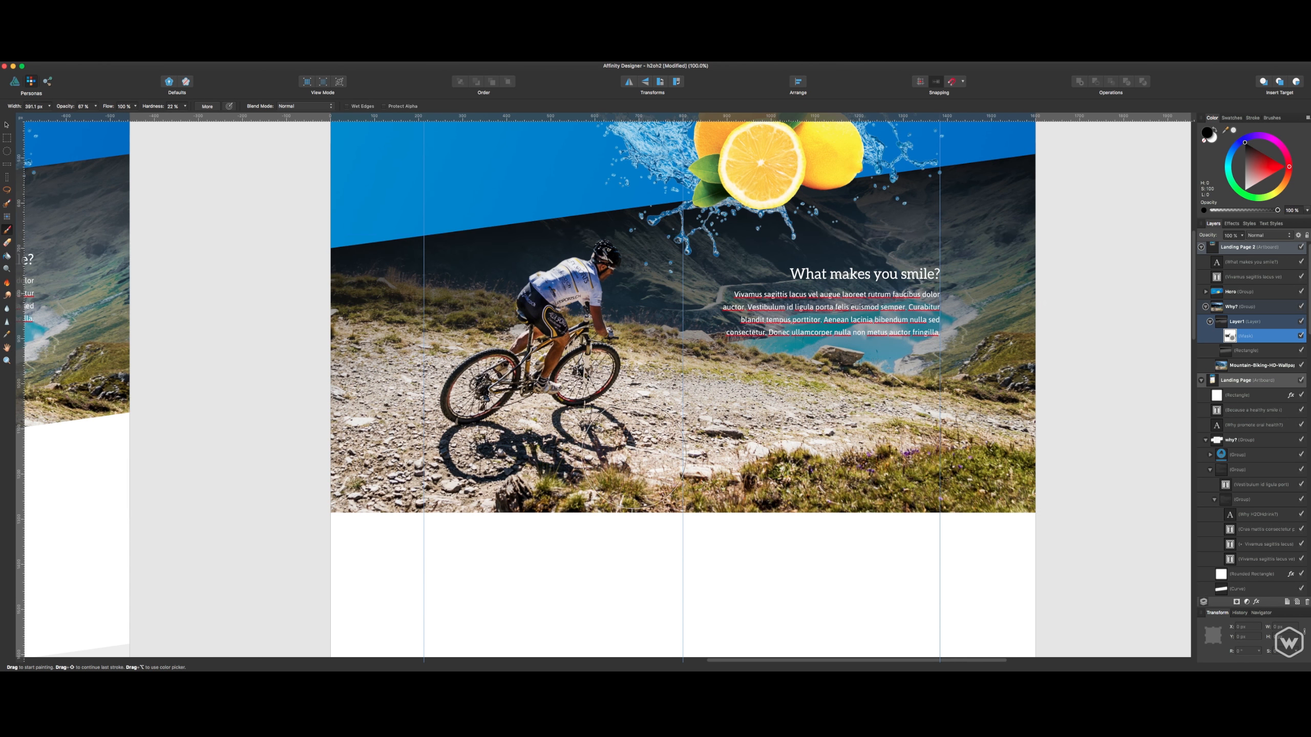
- Deselect the mask and review the hero and mountain biking sections of the Landing Page 2 artboard
scroll(1057, 310, "up", 3)
key("v")
left_click(1063, 291)
left_click_drag(233, 377, 342, 343)
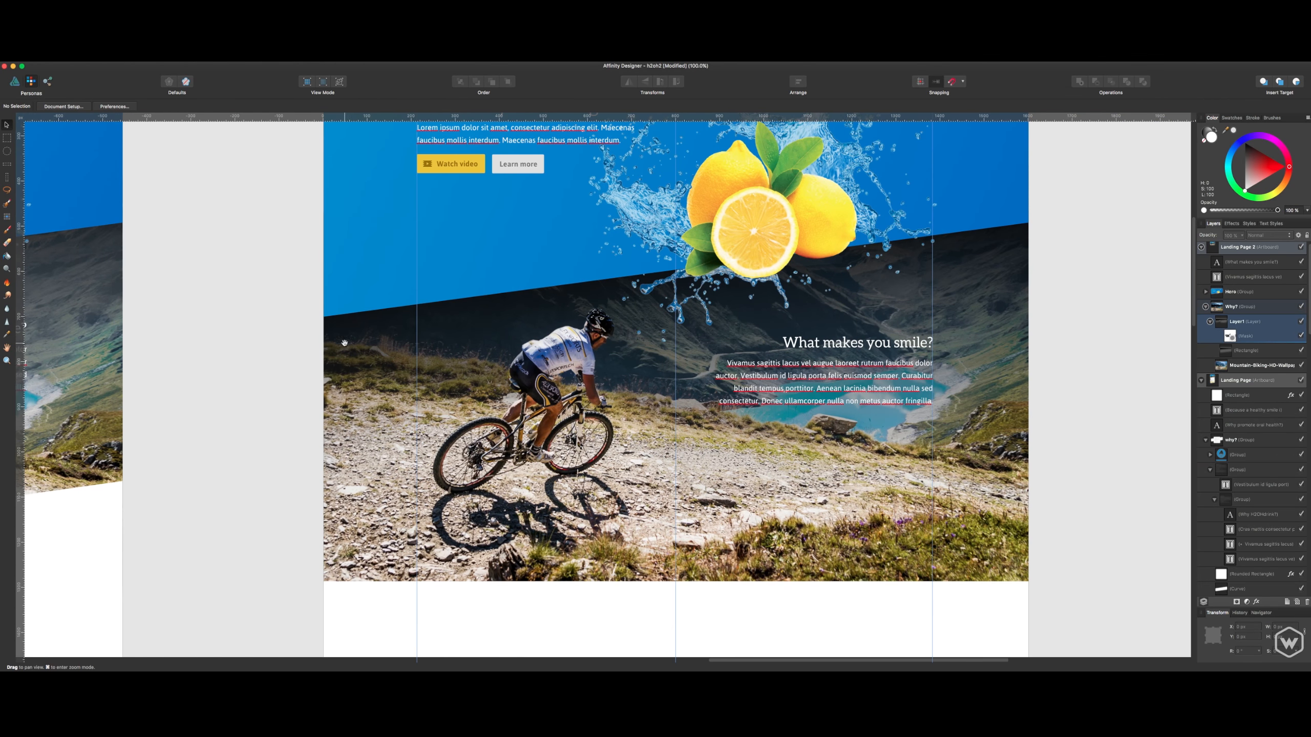
left_click_drag(986, 362, 940, 359)
scroll(912, 395, "up", 3)
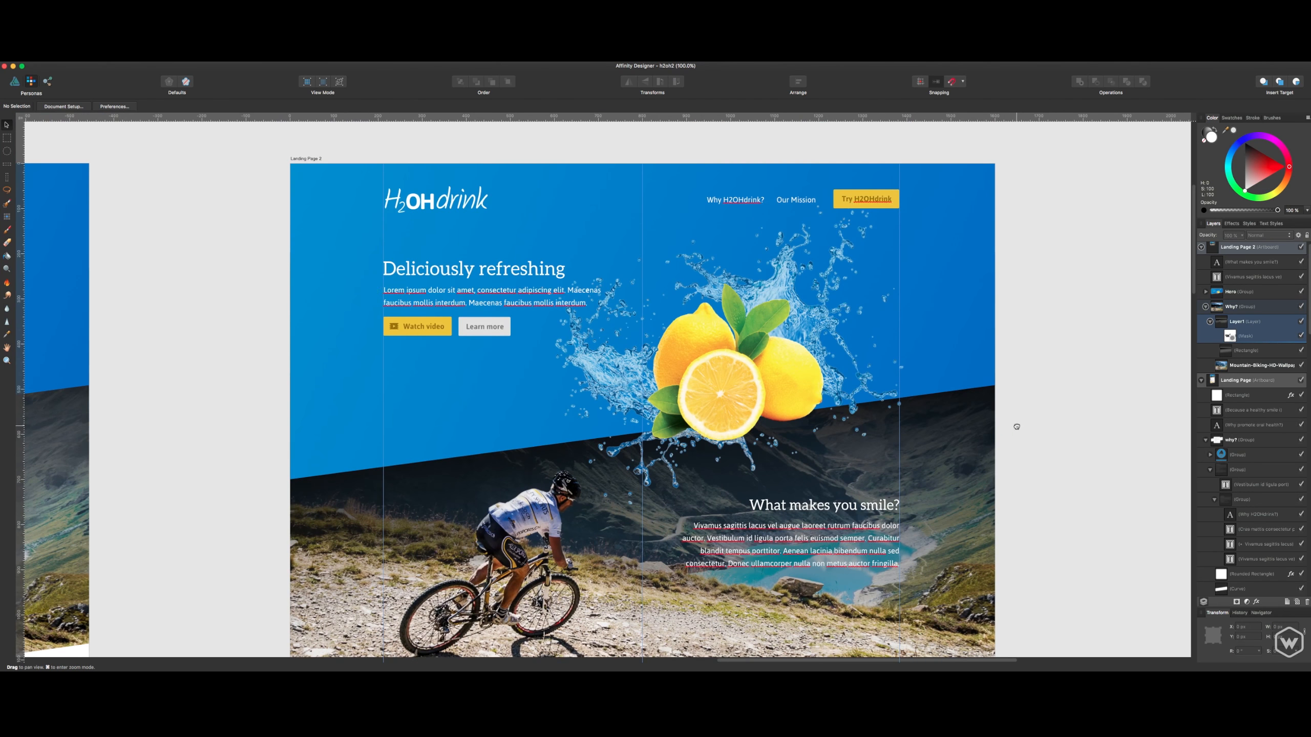
left_click(309, 442)
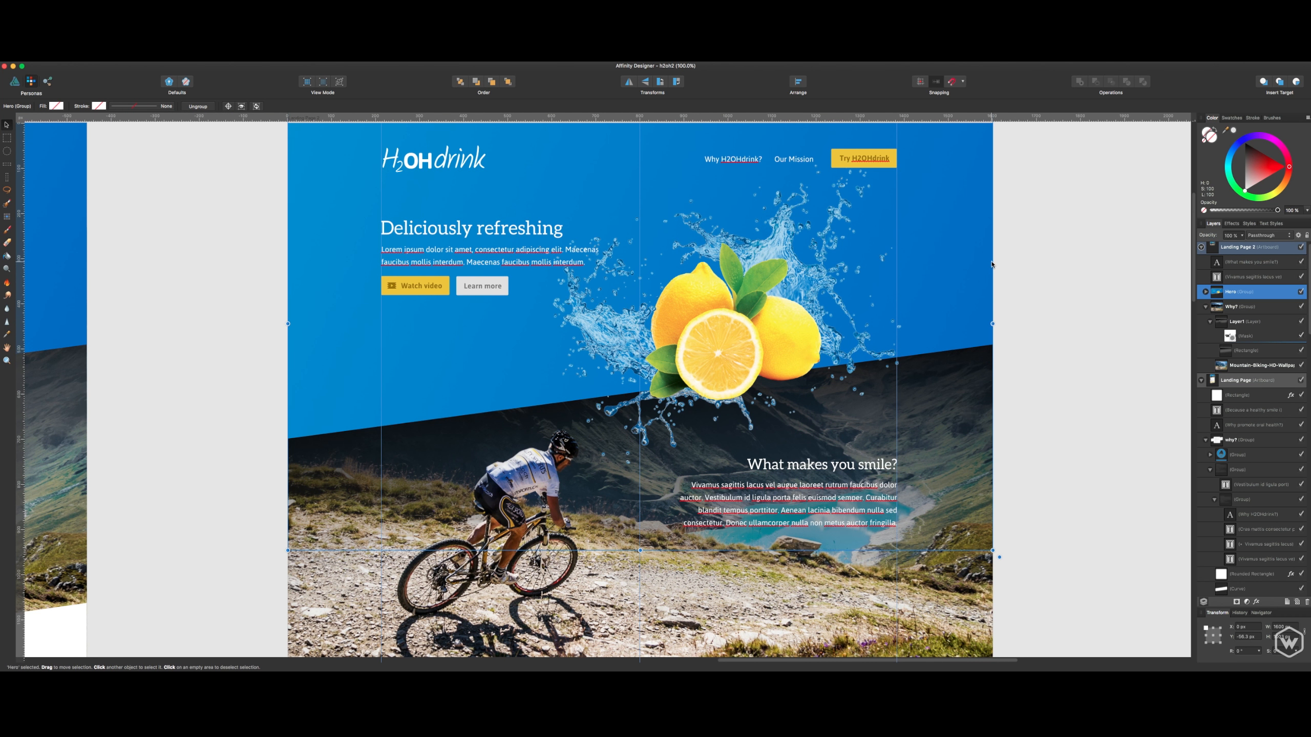
scroll(1022, 297, "down", 2)
scroll(1042, 392, "up", 2)
scroll(1047, 382, "down", 5)
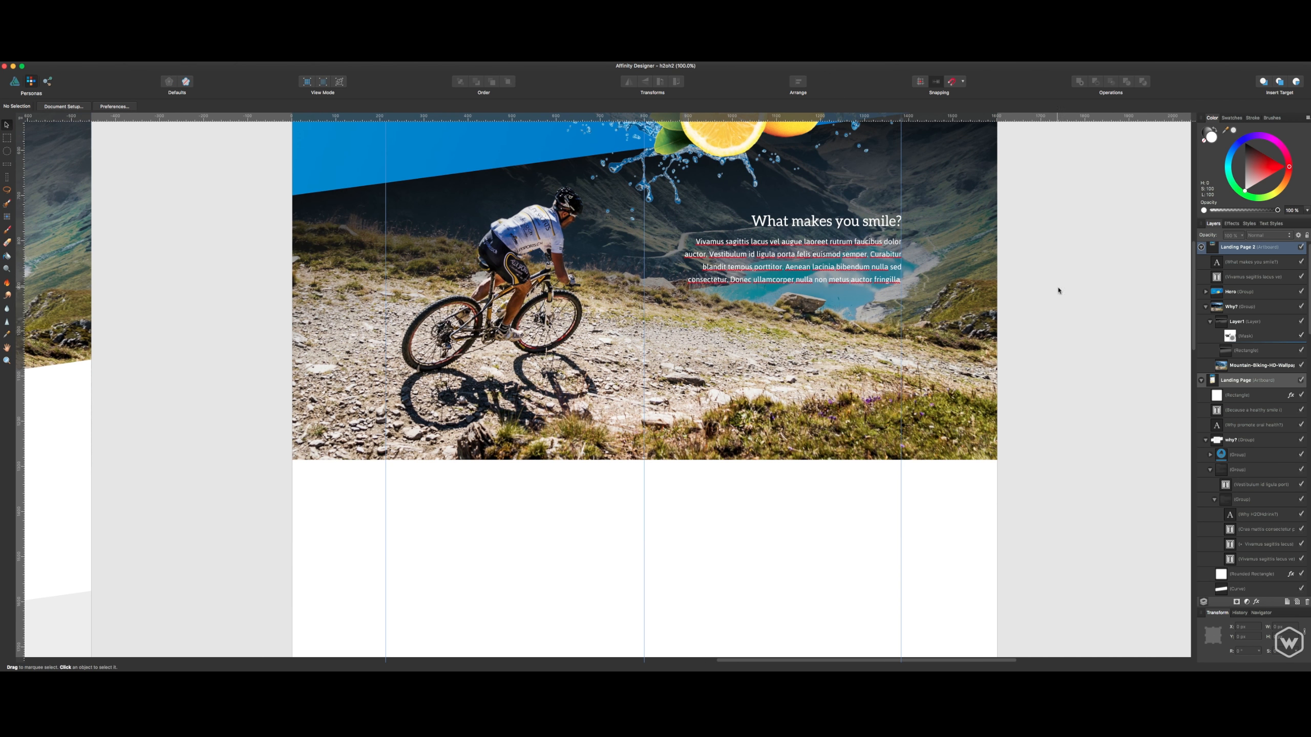
left_click(1210, 321)
left_click(1210, 321)
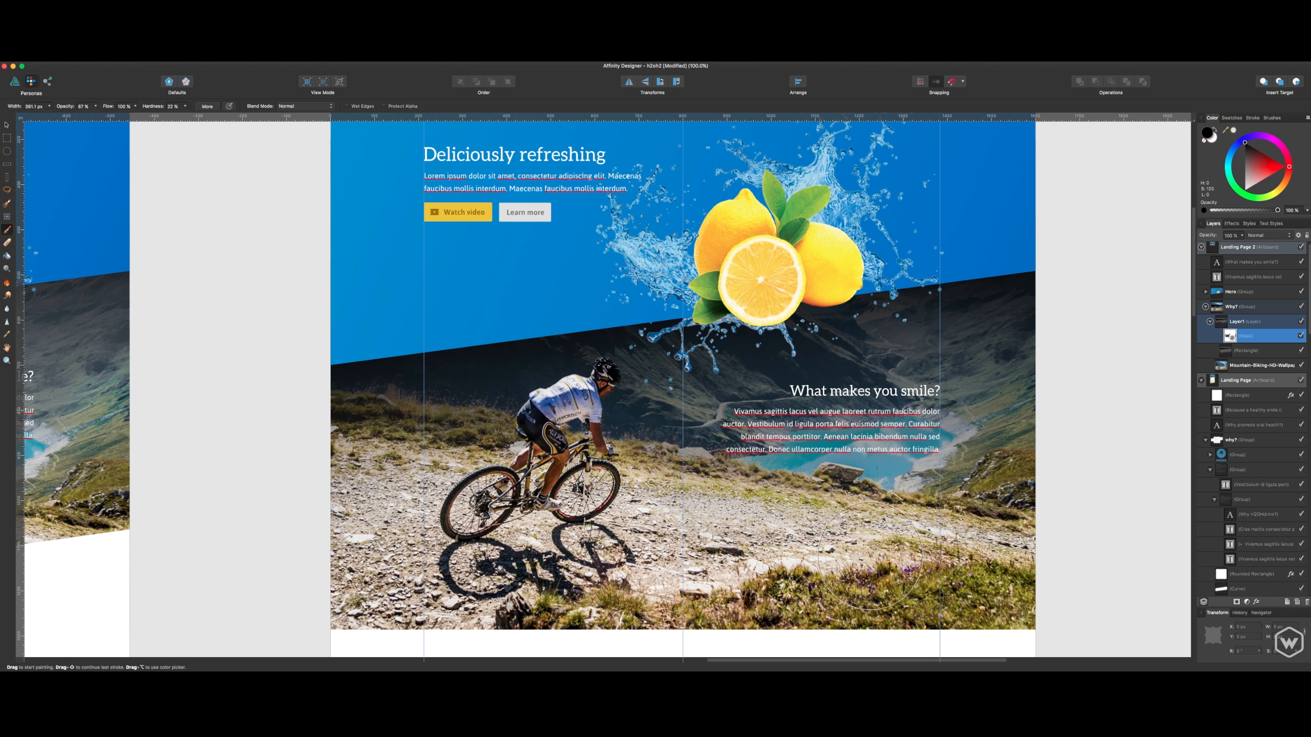
- Compare the refined mountain biking section with the version on the original Landing Page artboard
scroll(866, 437, "down", 3)
key("v")
scroll(973, 327, "up", 2)
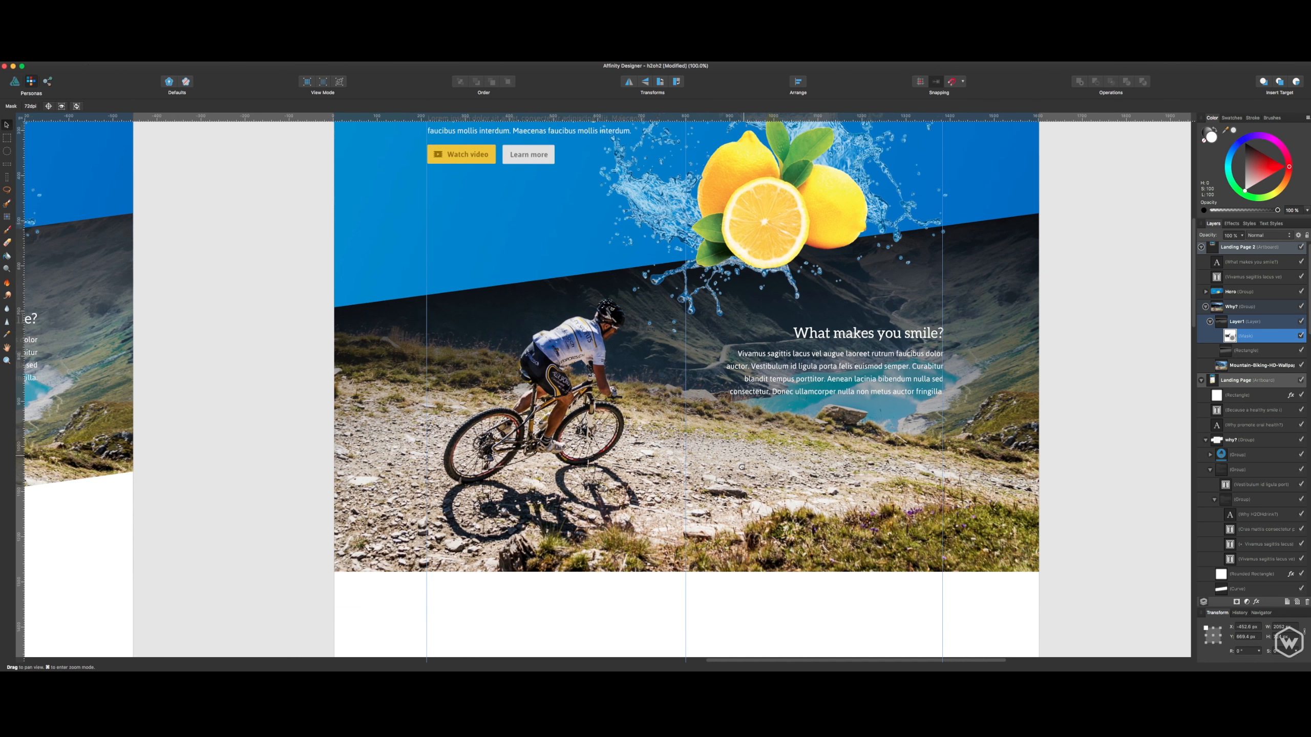
left_click(1062, 293)
mouse_move(1072, 281)
left_mouse_down()
mouse_move(1058, 361)
mouse_move(1078, 257)
left_mouse_up()
scroll(1078, 256, "left", 10)
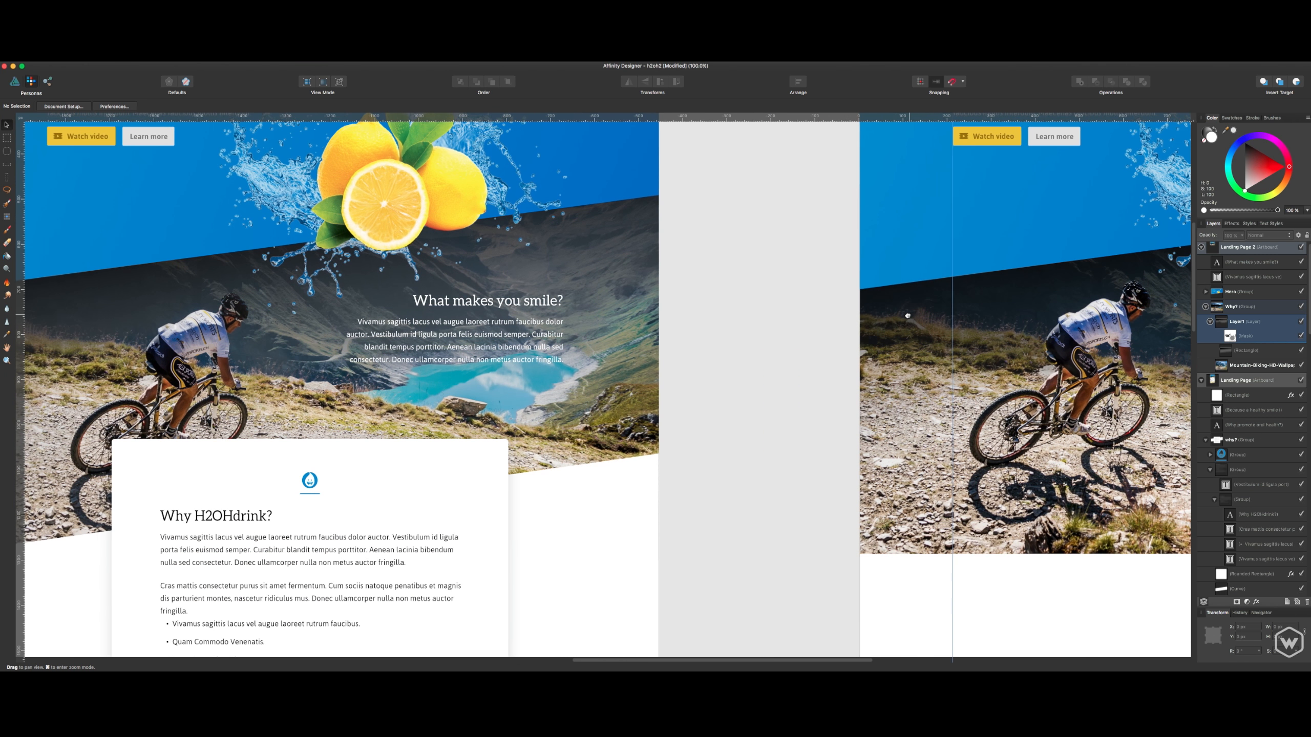
left_click_drag(749, 343, 504, 367)
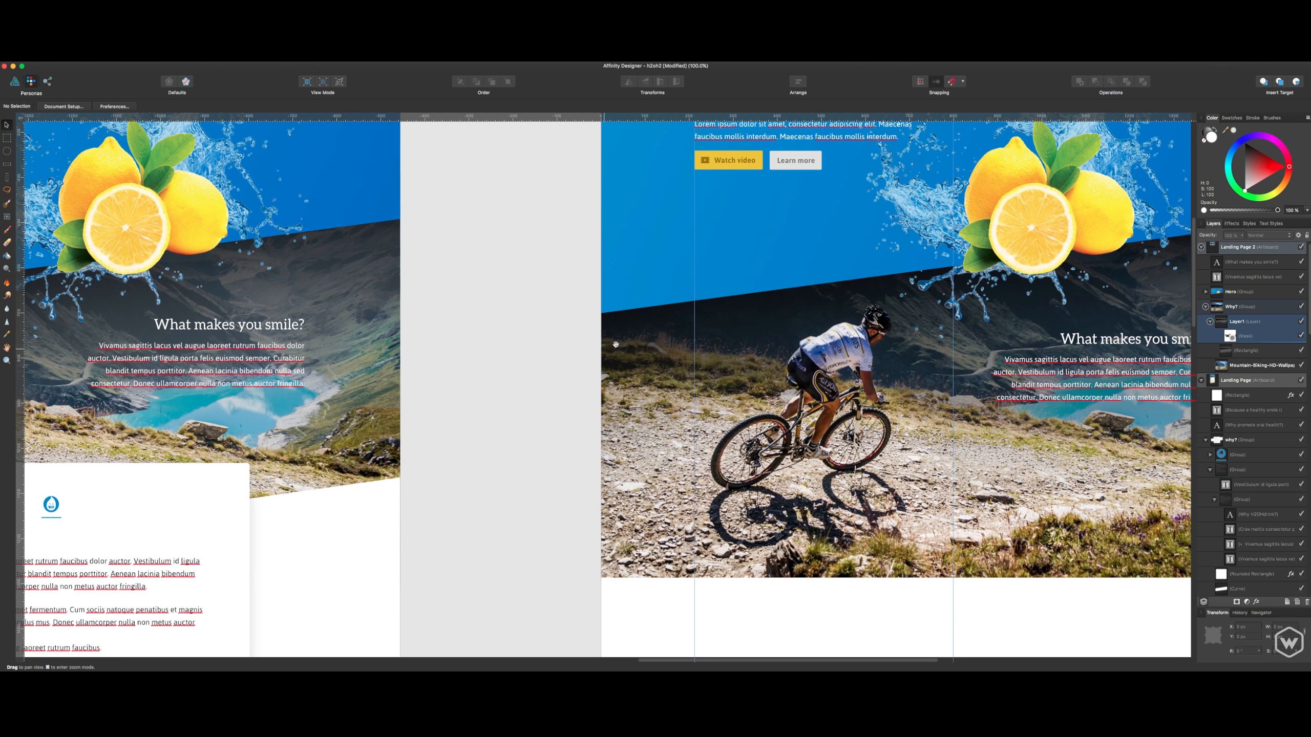
- Save the document with the refined mountain biking section on the Landing Page 2 artboard
left_click_drag(624, 340, 344, 344)
key("b")
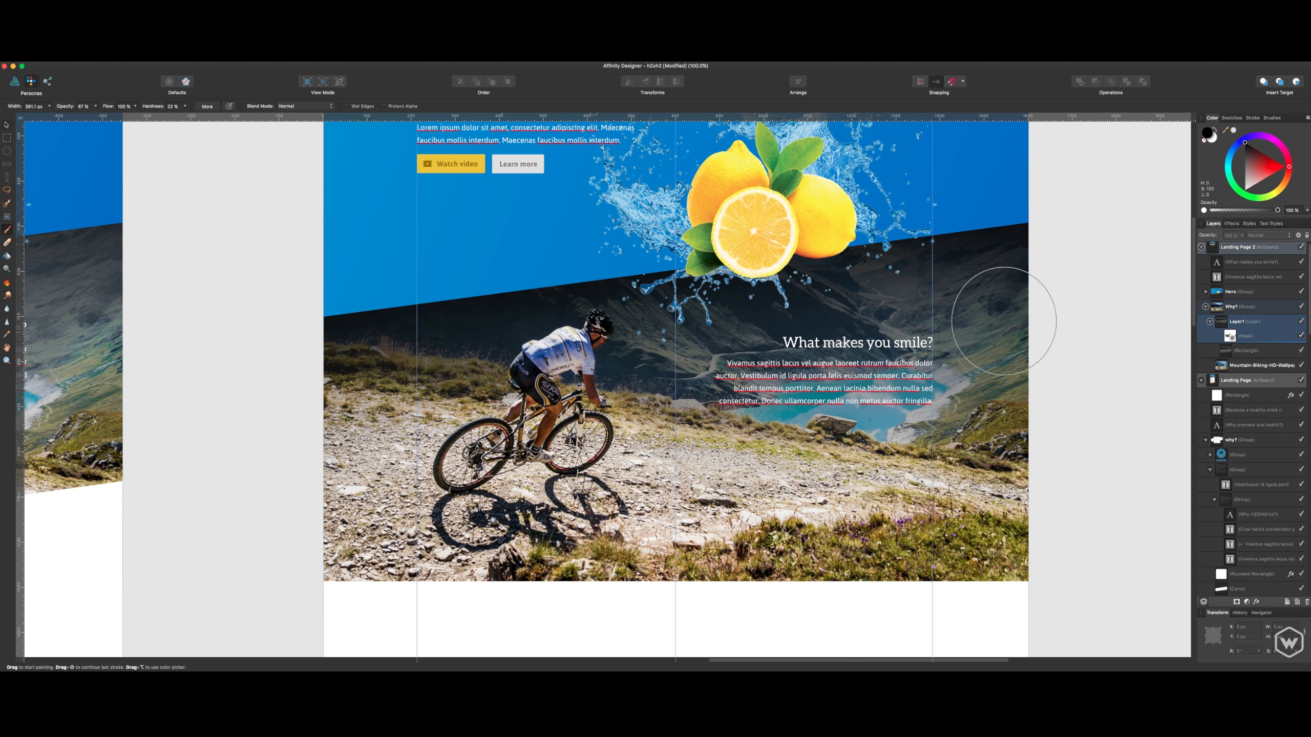
key("v")
mouse_move(1070, 283)
left_mouse_down()
mouse_move(1074, 334)
mouse_move(1049, 363)
mouse_move(1059, 355)
left_mouse_up()
left_click_drag(982, 449, 911, 394)
key("super+s")
- Examine the transition between the hero and mountain biking sections and the empty area below the photo
left_click_drag(1003, 257, 1012, 422)
left_click(973, 300)
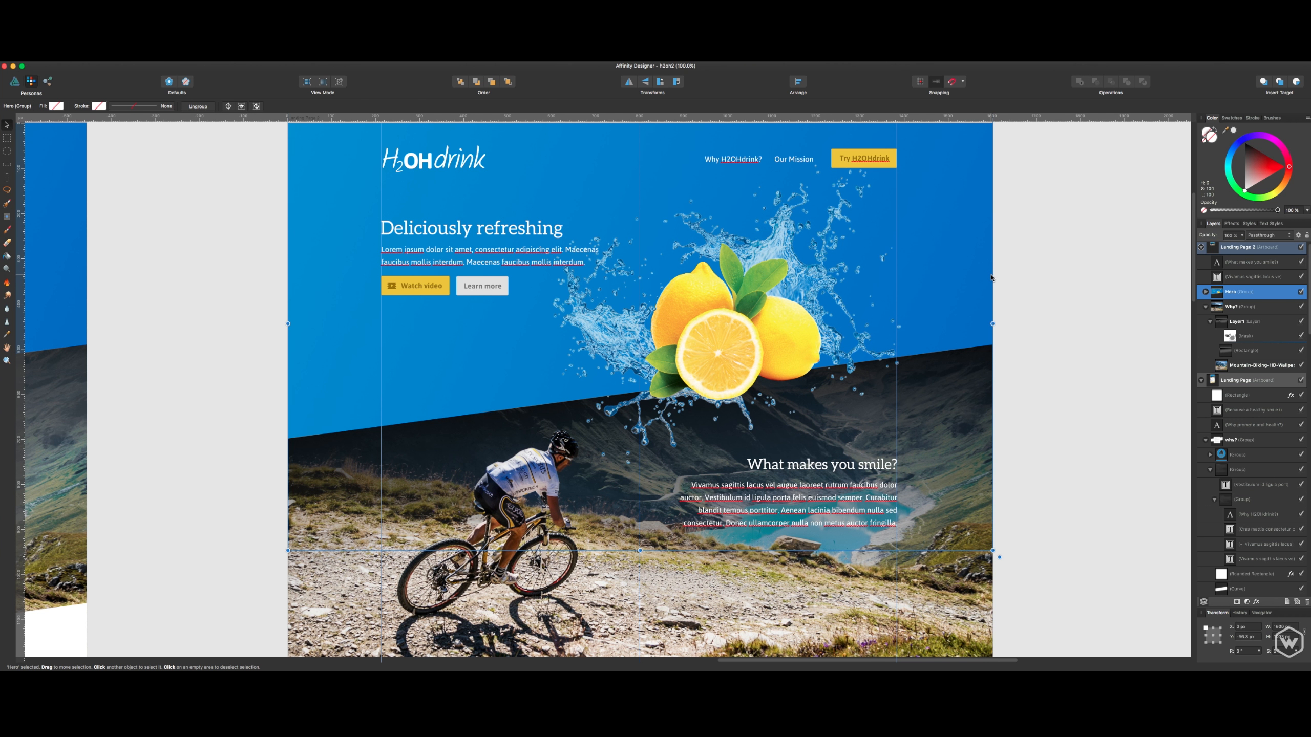
left_click(1035, 331)
scroll(1051, 413, "down", 5)
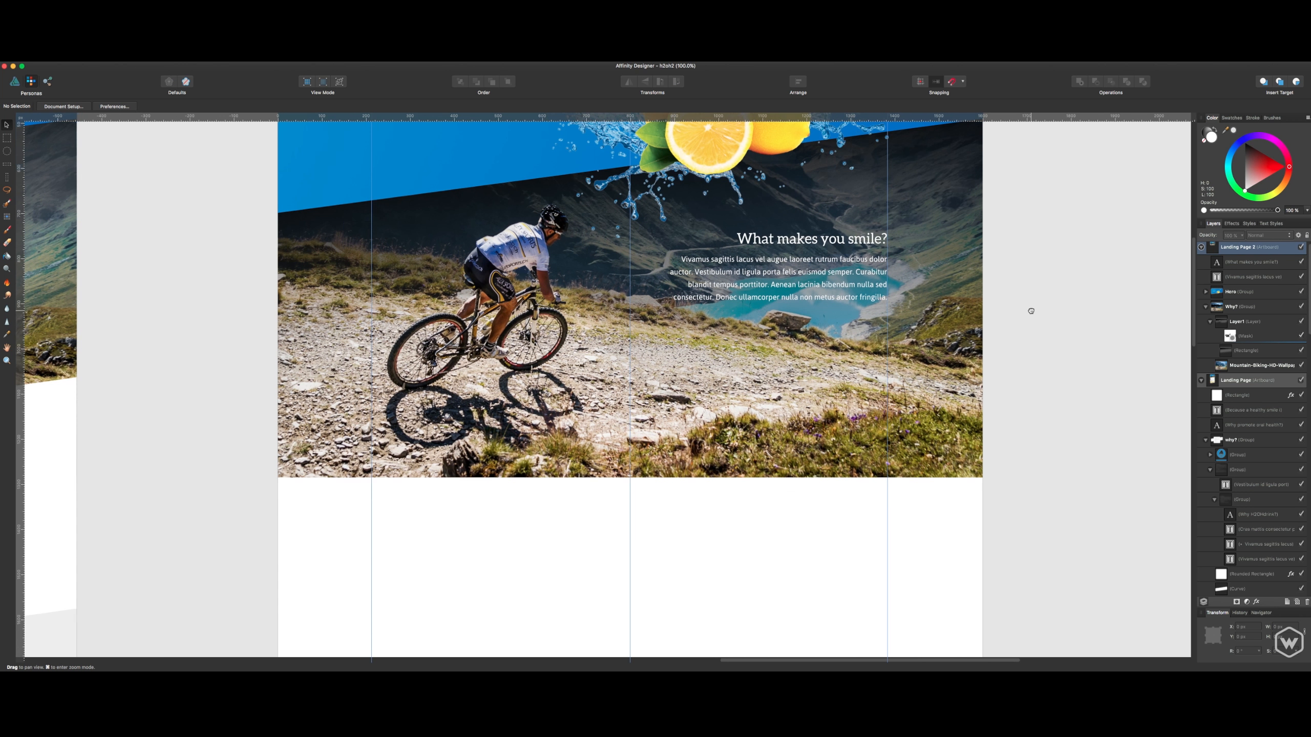
scroll(1031, 311, "up", 5)
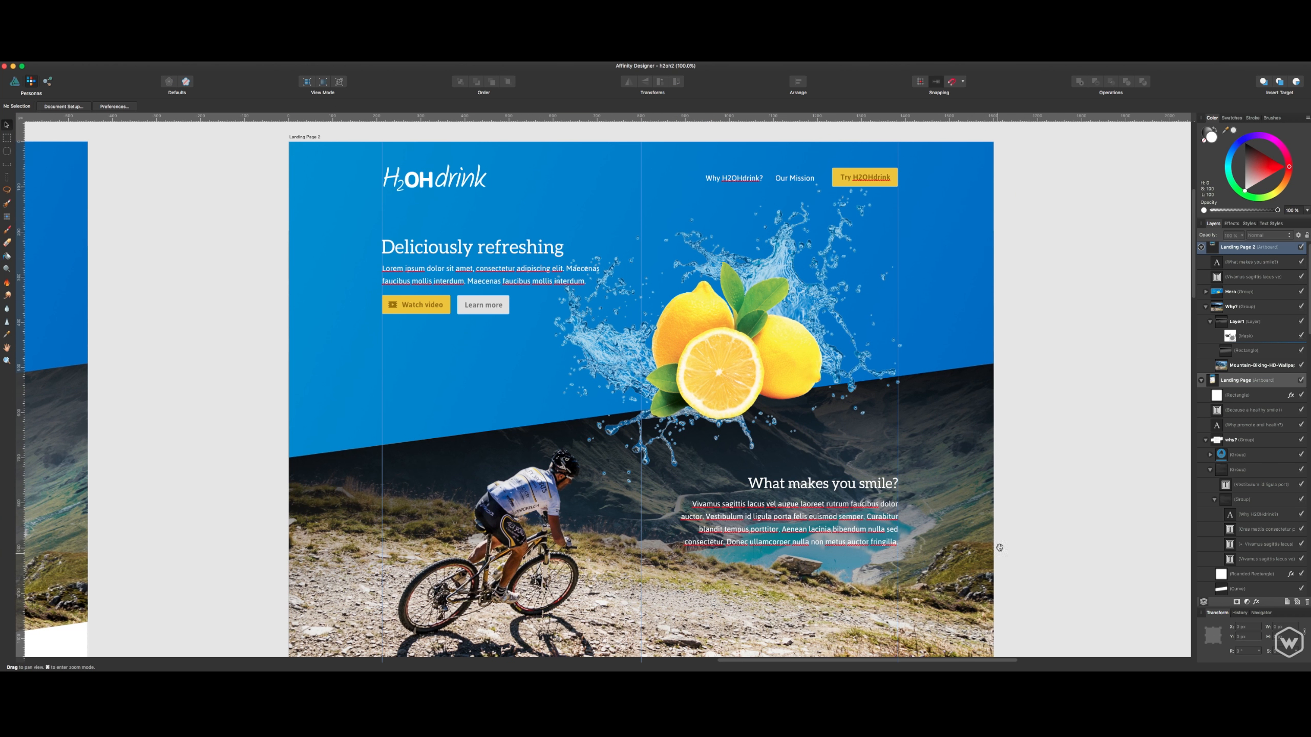
scroll(1000, 547, "down", 5)
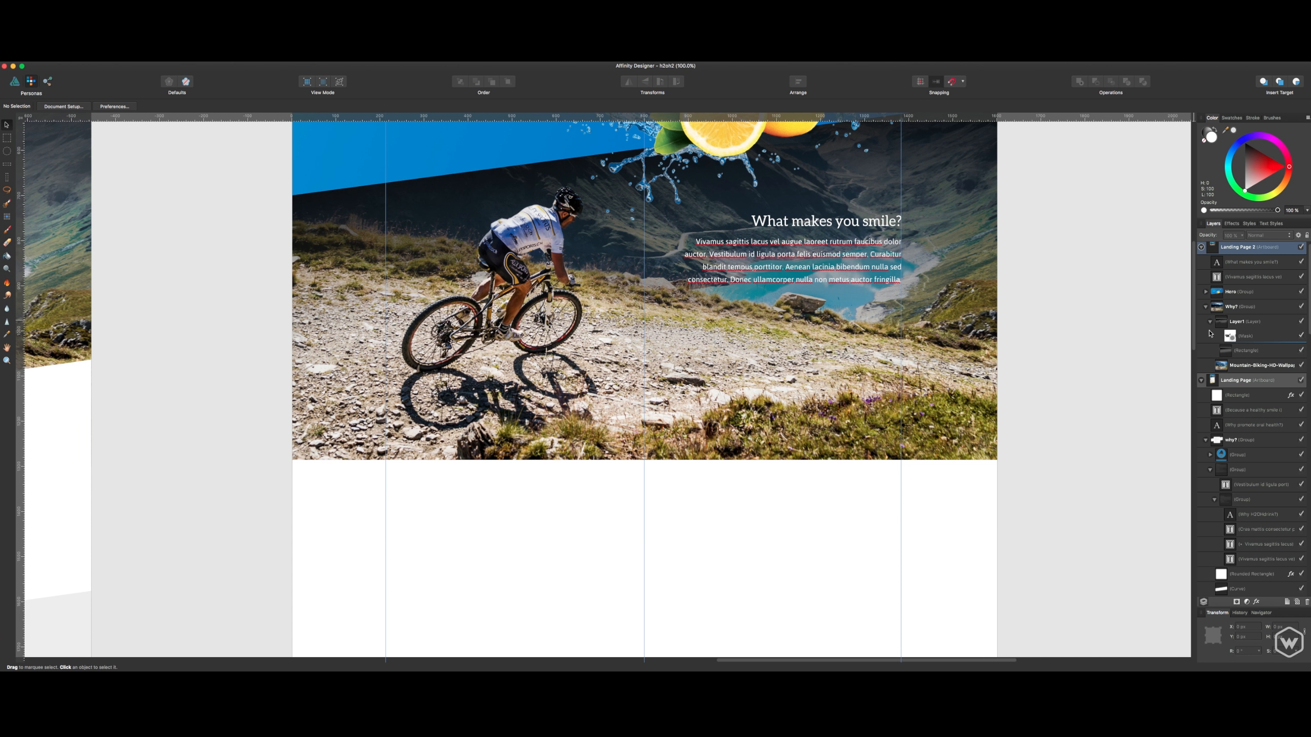
- Collapse Layer1 inside the Why? group and clear the selection
left_click(1210, 322)
left_click(1210, 321)
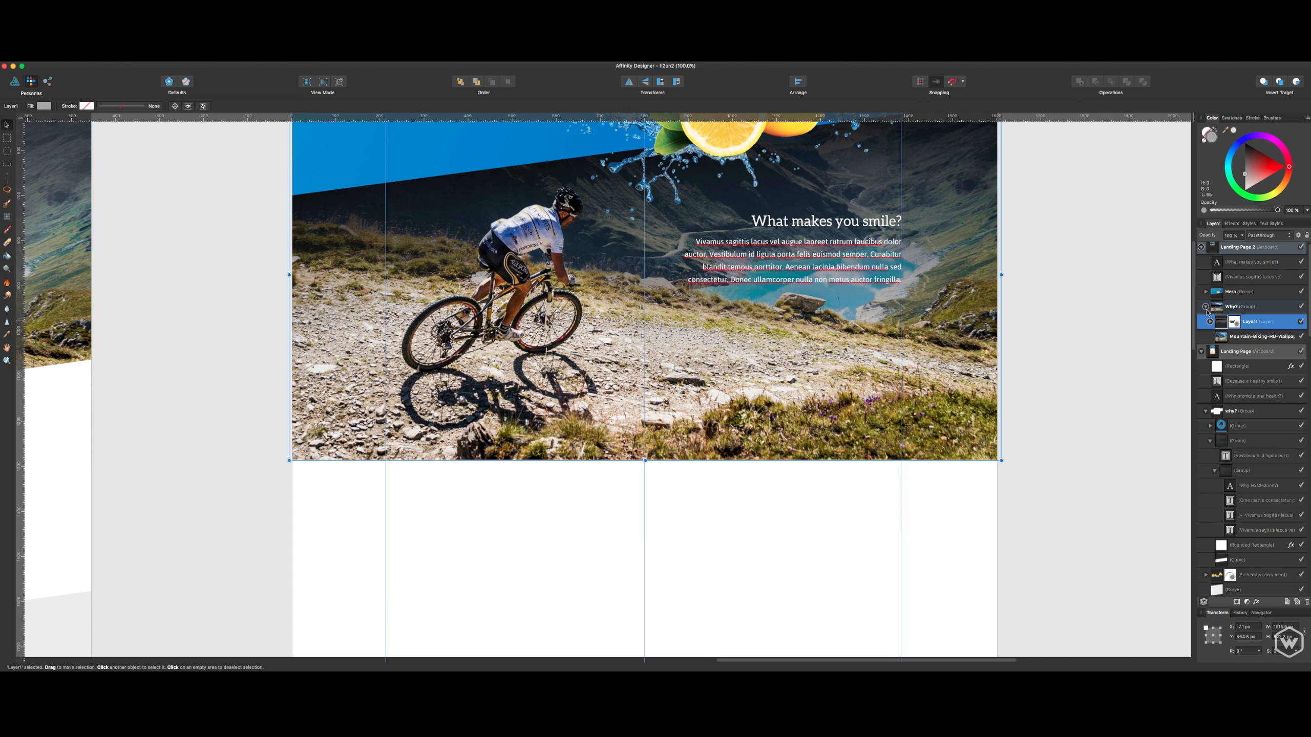
left_click(1081, 247)
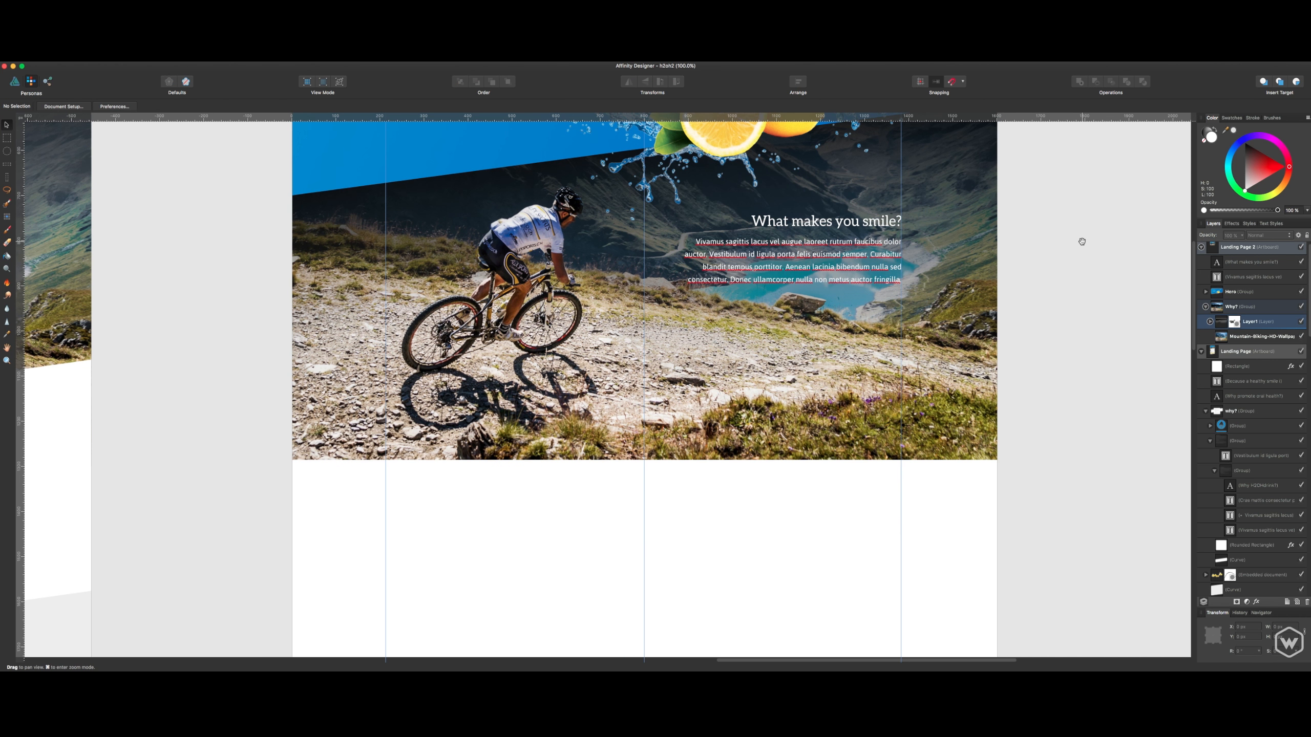
- Duplicate the Hero group's blue background curve and place the copy directly beneath the mountain biking photo
scroll(1080, 320, "up", 3)
left_click(995, 230)
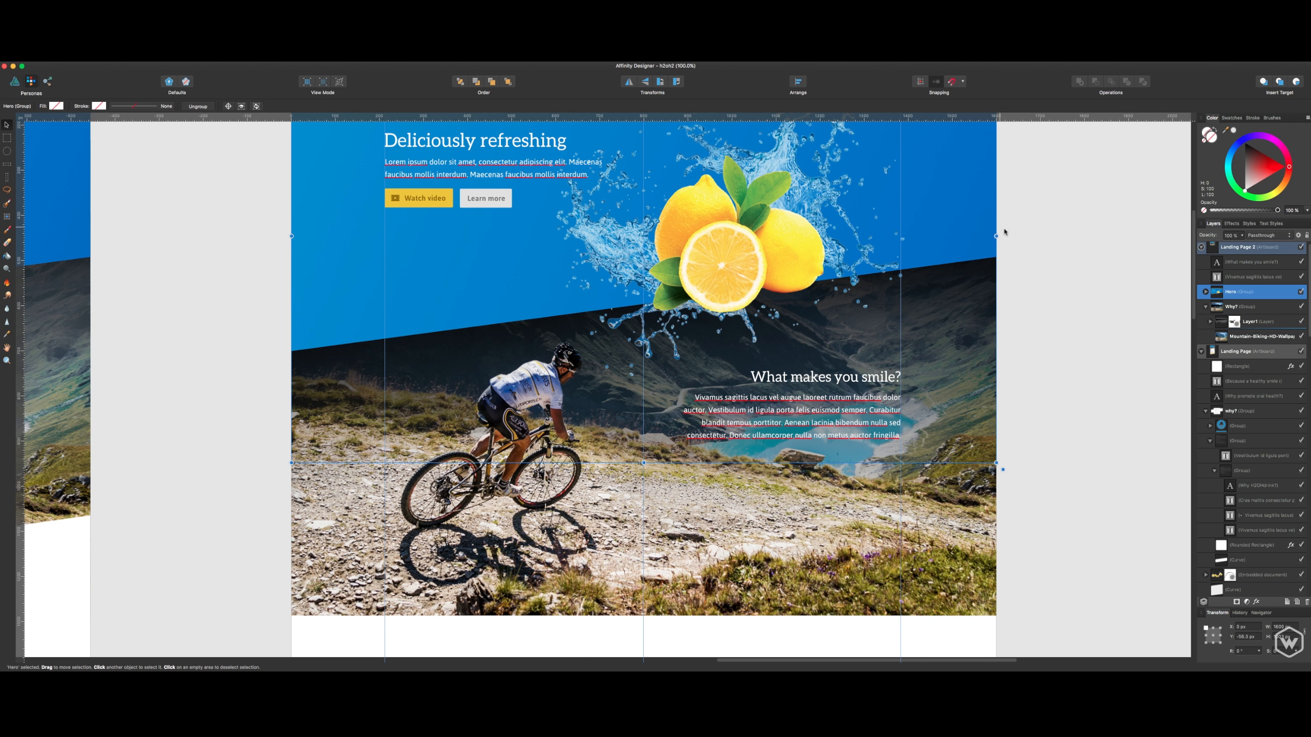
left_click(1206, 291)
left_click(1252, 427)
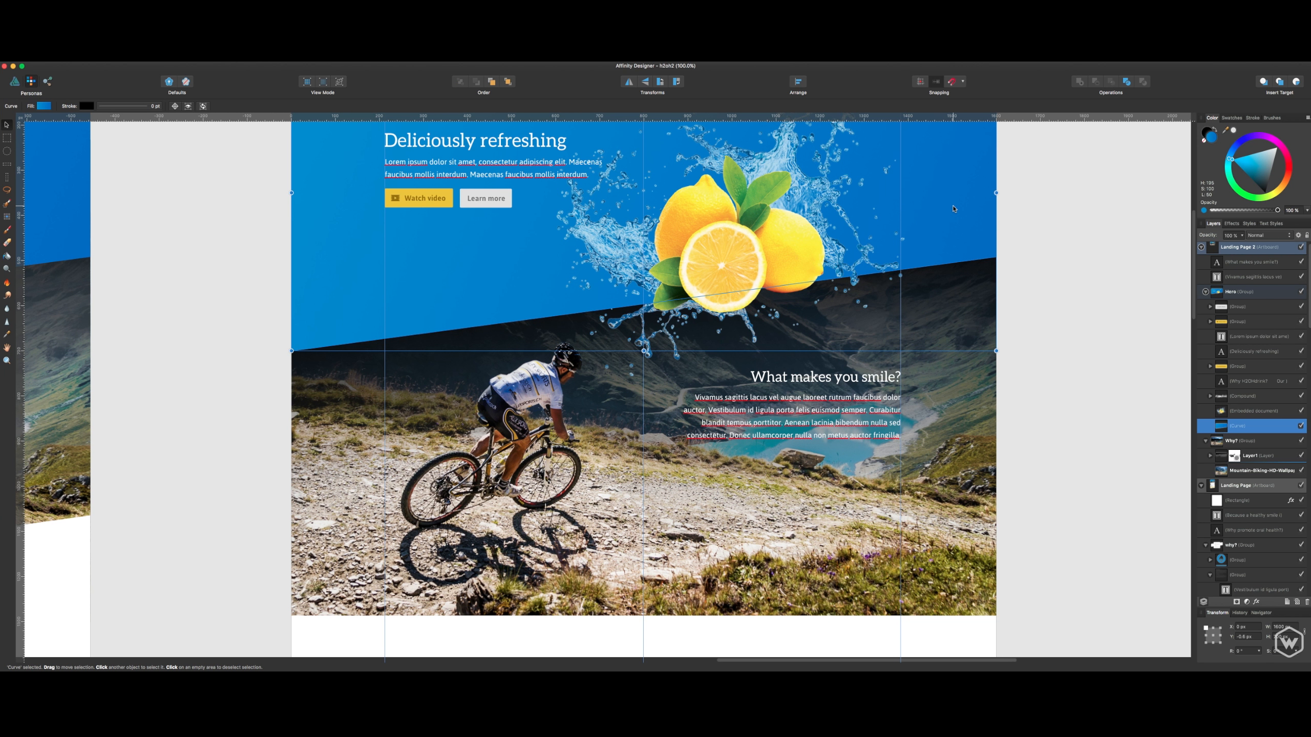
key("super+j")
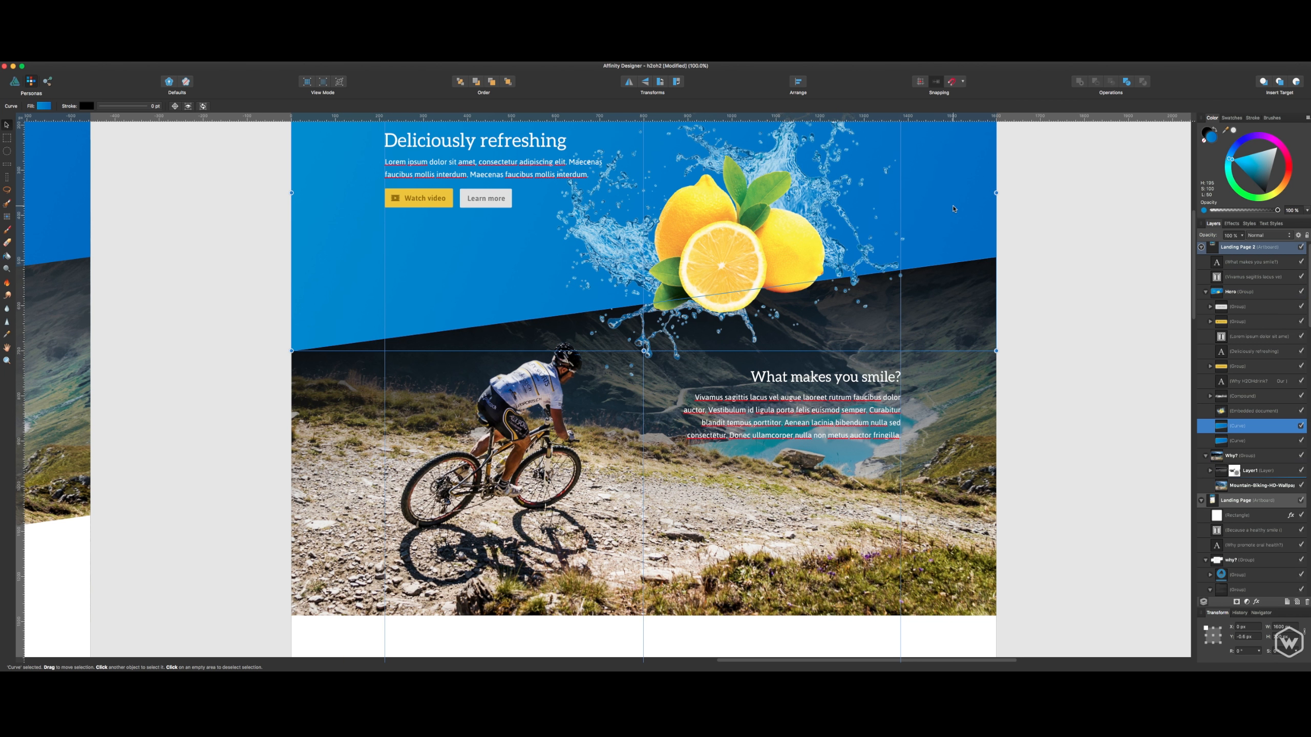
left_click_drag(954, 211, 976, 417)
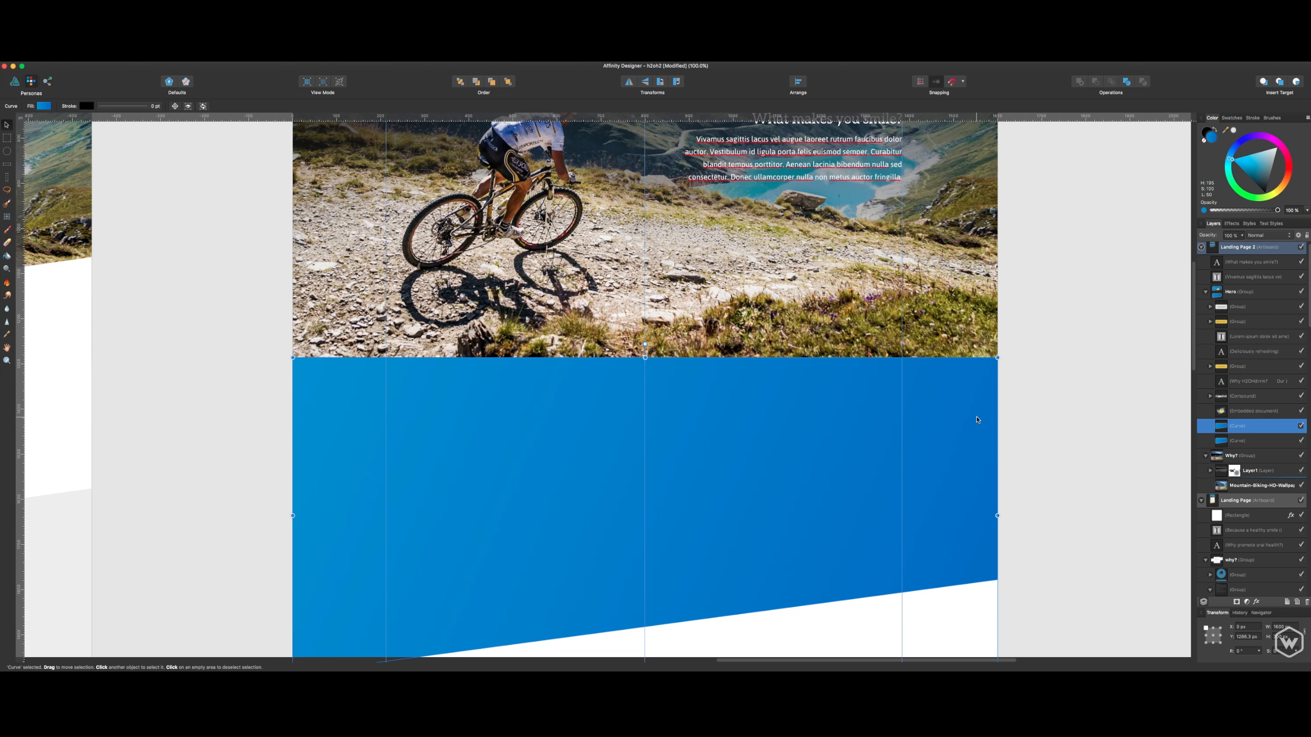
scroll(981, 416, "down", 5)
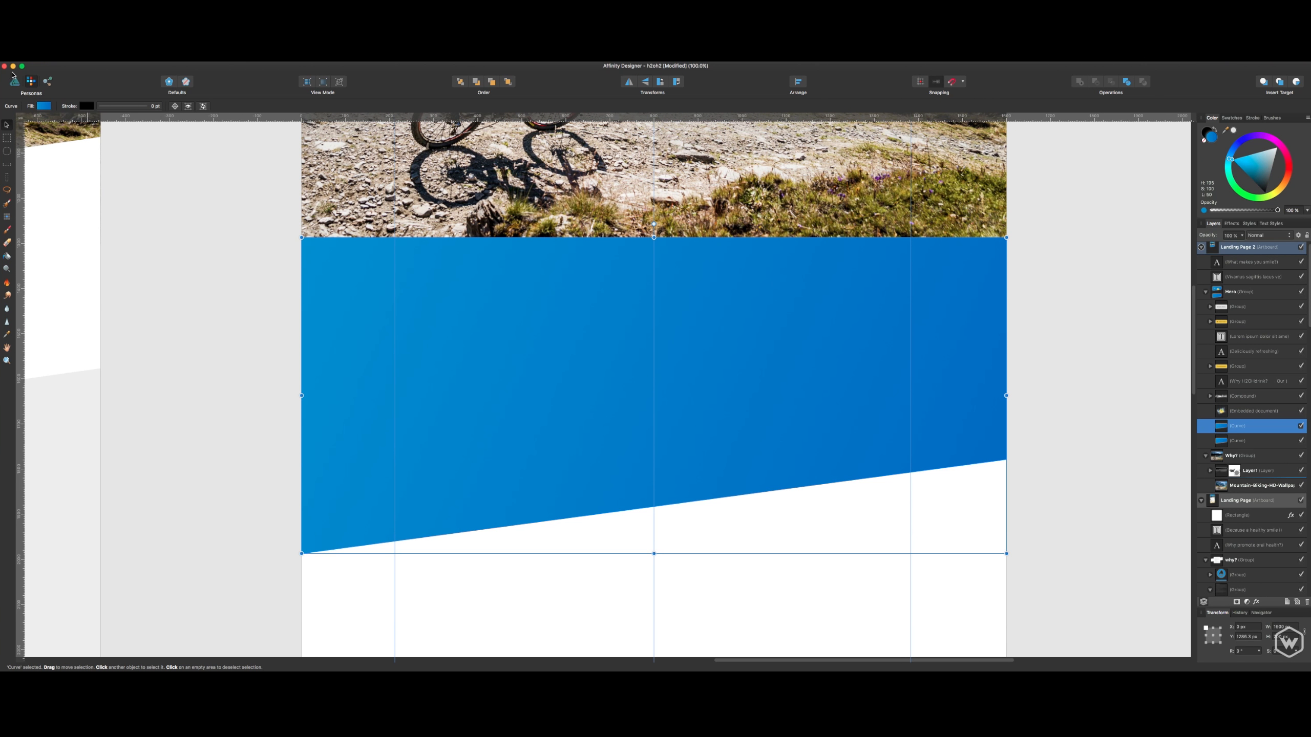
- In the Designer Persona, lower the copied curve's upper-left node so its top edge slants parallel to its bottom edge
left_click(15, 80)
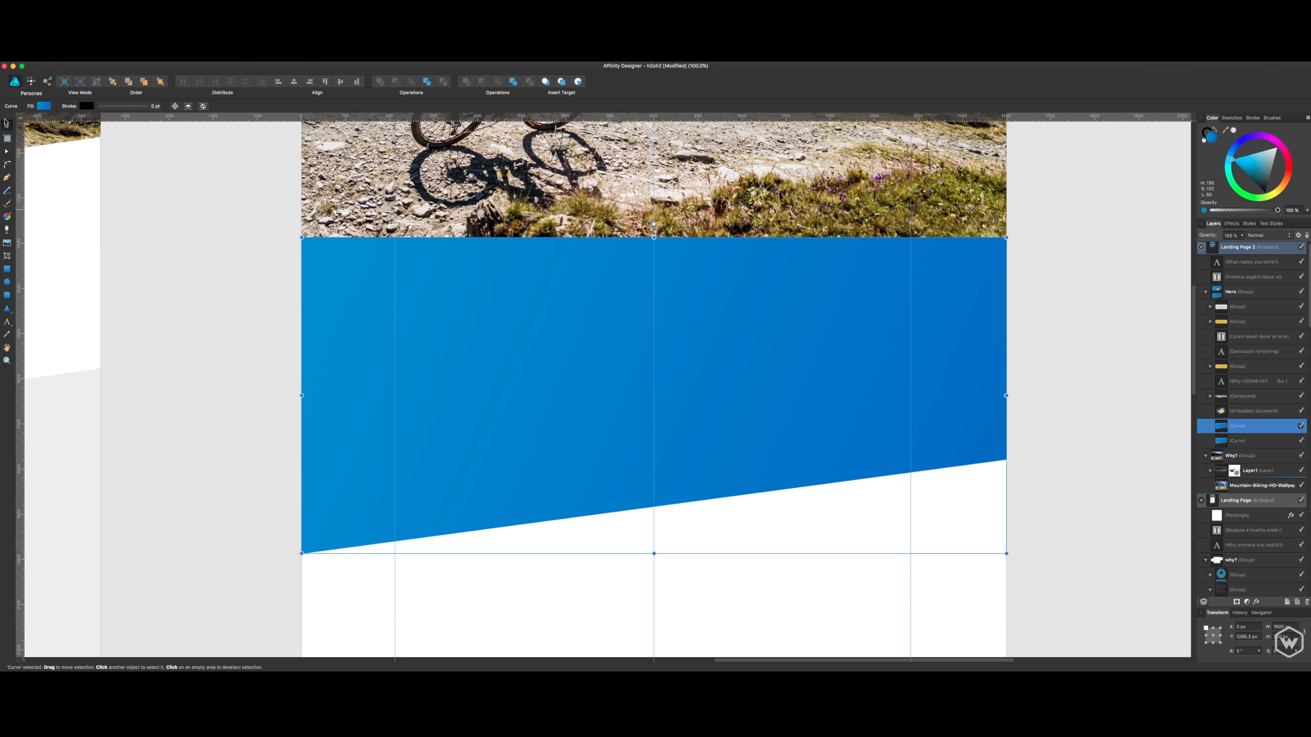
key("a")
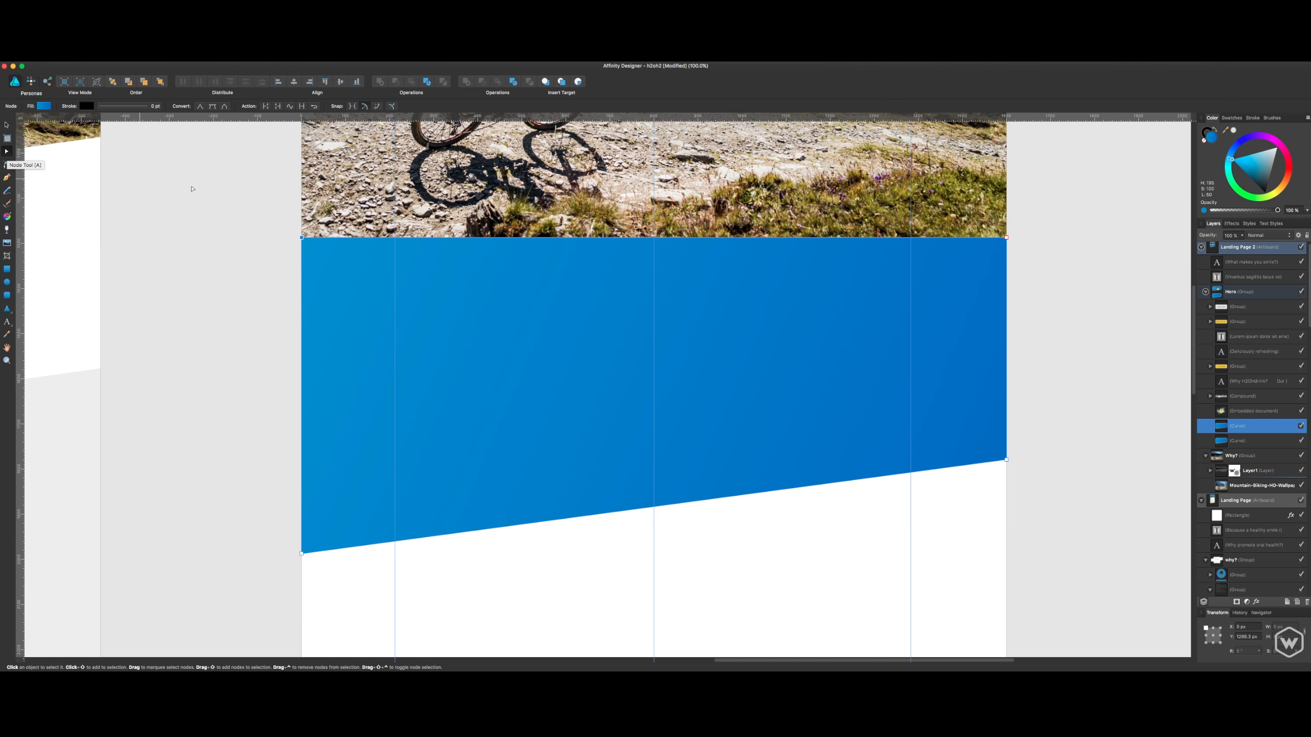
left_click_drag(302, 237, 306, 319)
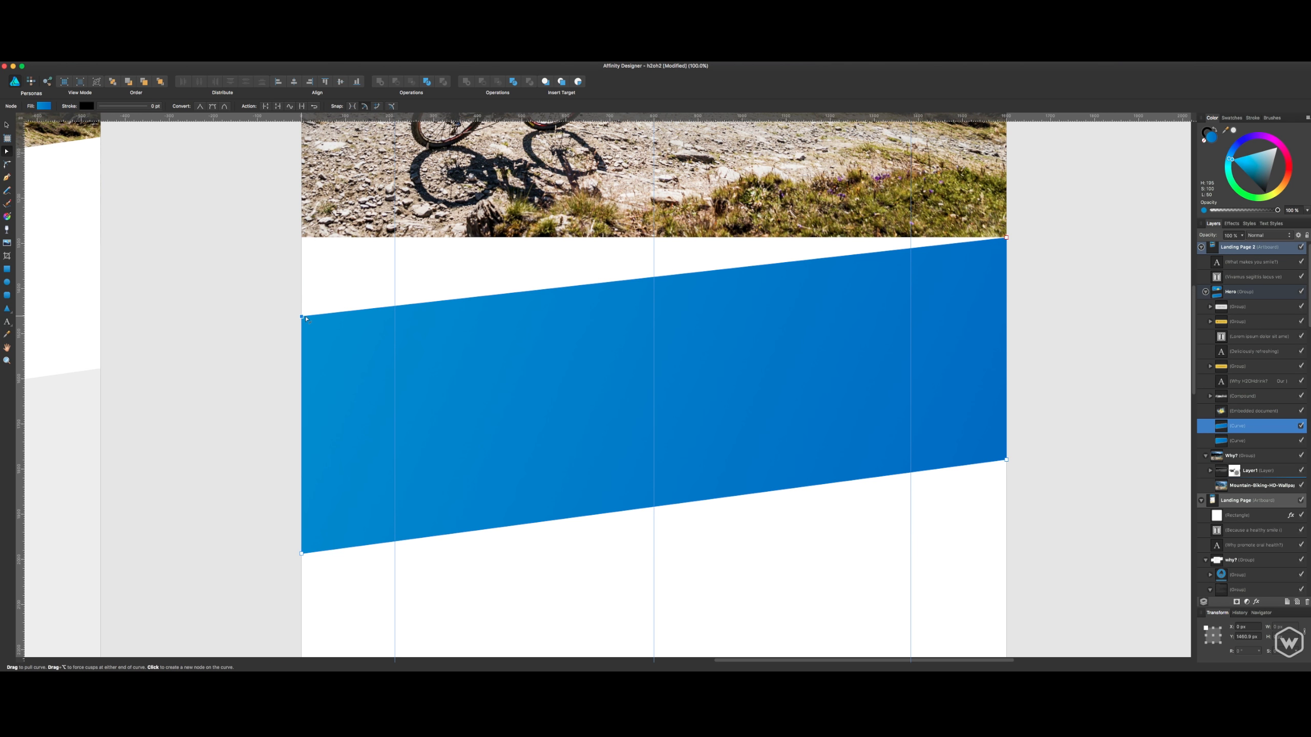
key("v")
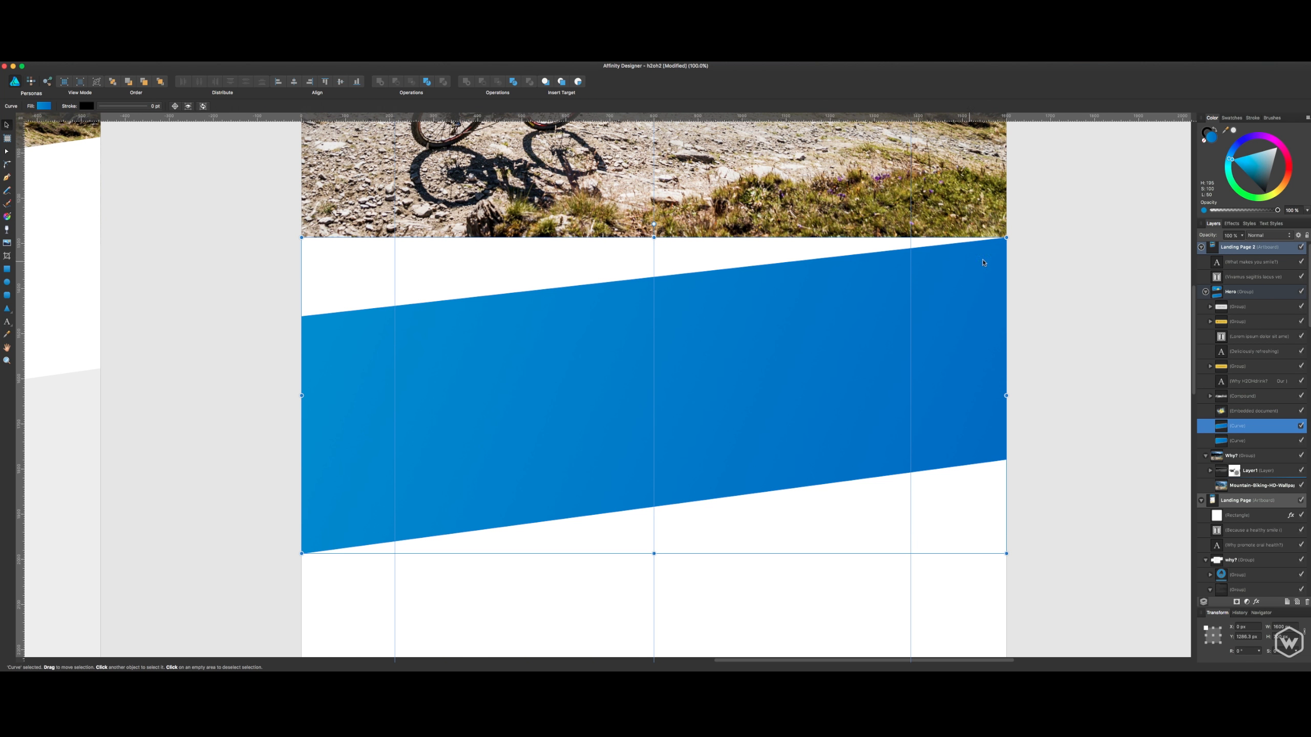
- Try to move the slanted blue shape up over the mountain biking photo's lower edge, and undo the move
left_click(1027, 234)
key("space")
left_click_drag(1032, 209, 1028, 336)
left_click_drag(945, 458, 954, 353)
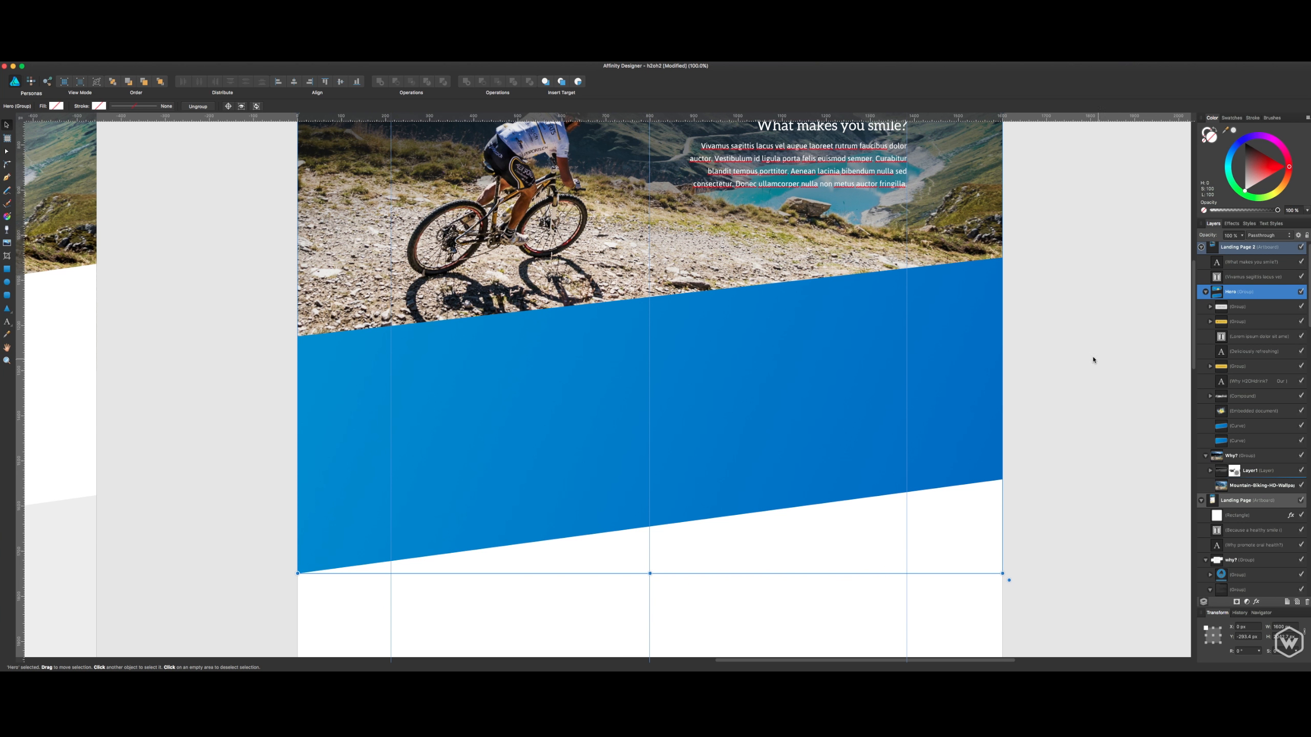
scroll(1065, 345, "up", 10)
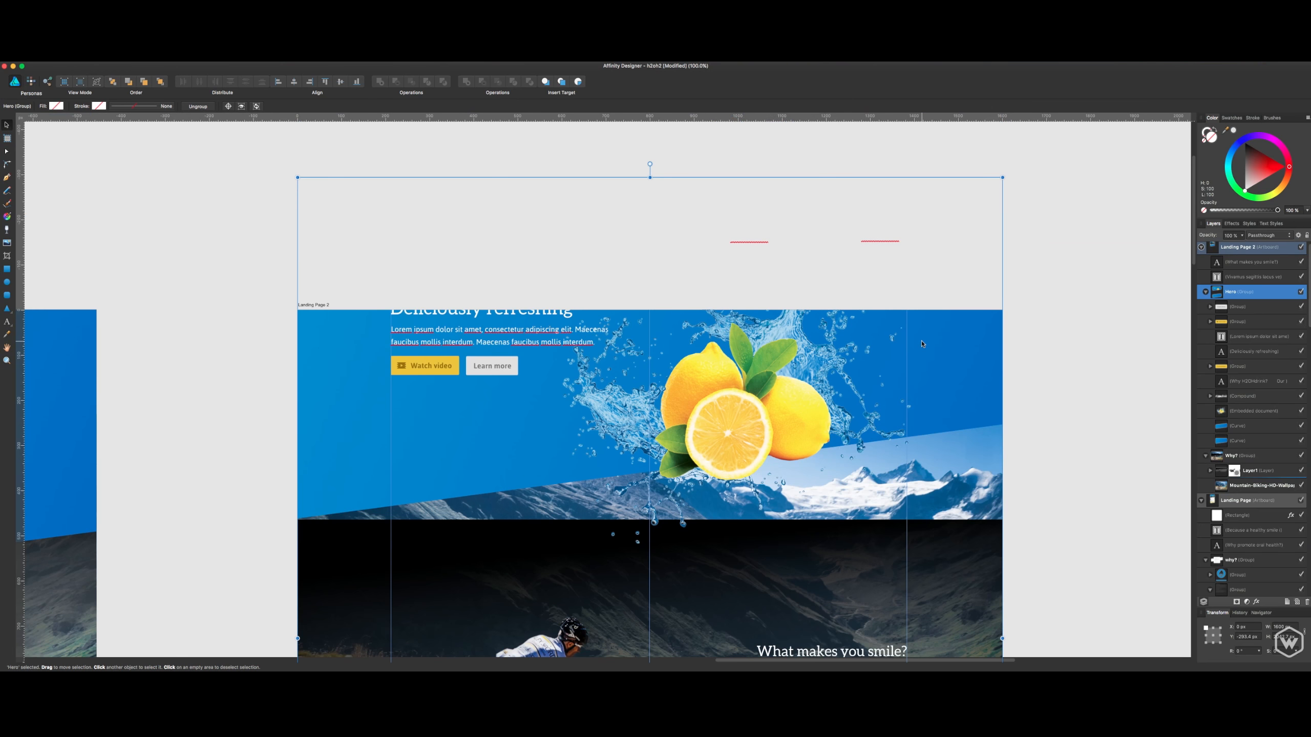
key("super+z")
- Cut the slanted blue shape out of the Hero group and paste it directly above the Why? group
left_click(1035, 398)
left_click_drag(1038, 379, 1043, 129)
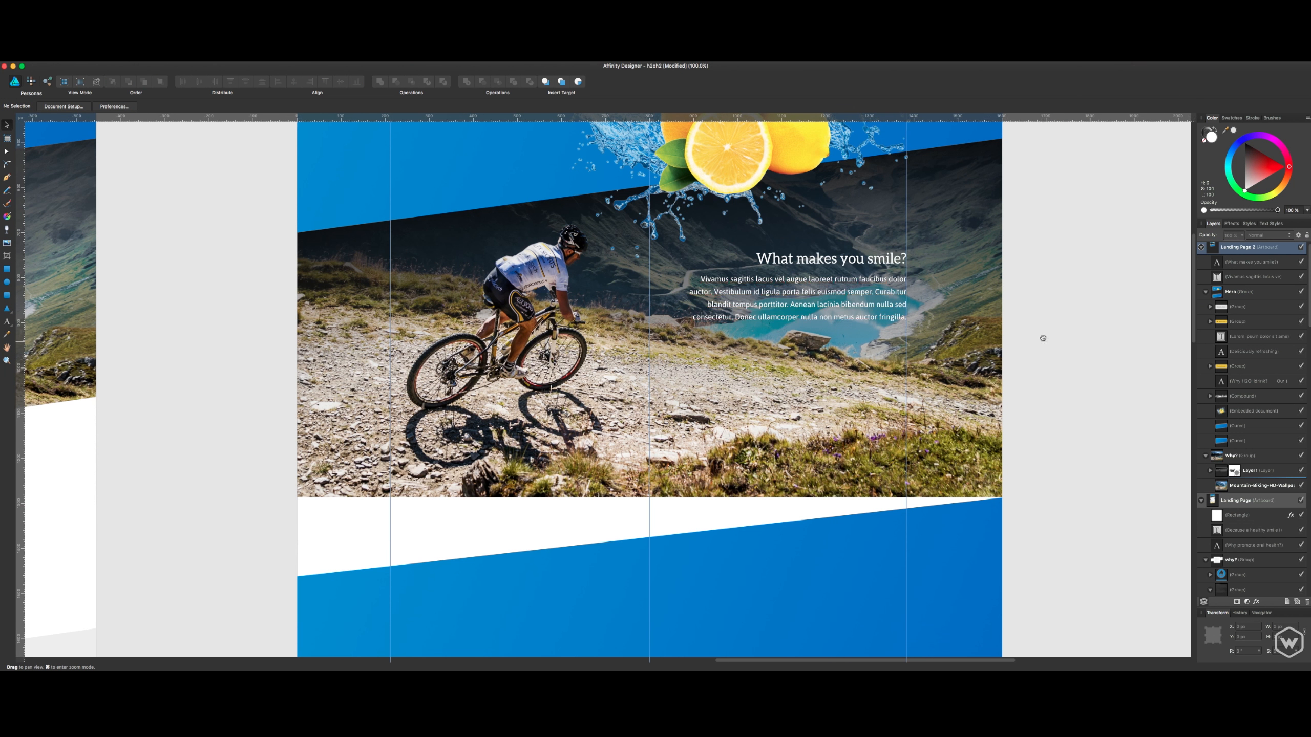
left_click_drag(1042, 337, 1038, 164)
left_click(923, 422)
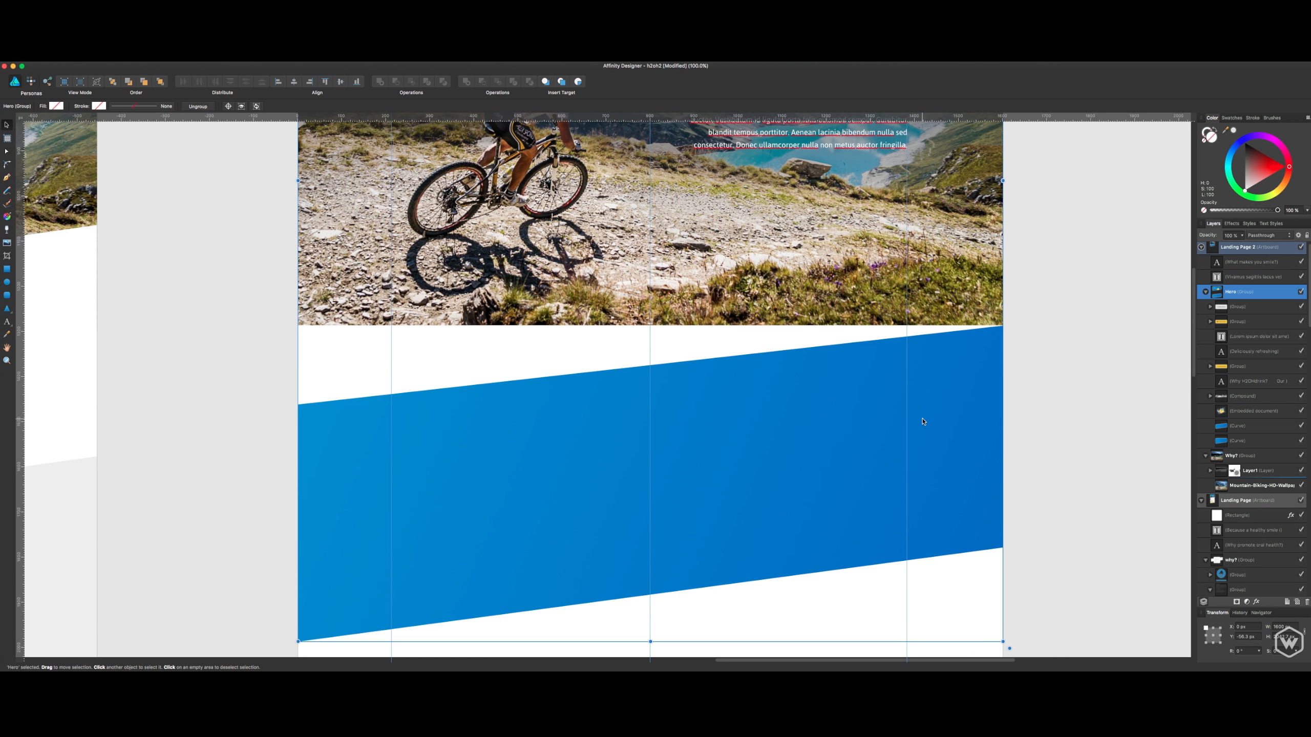
double_click(868, 428)
key("Delete")
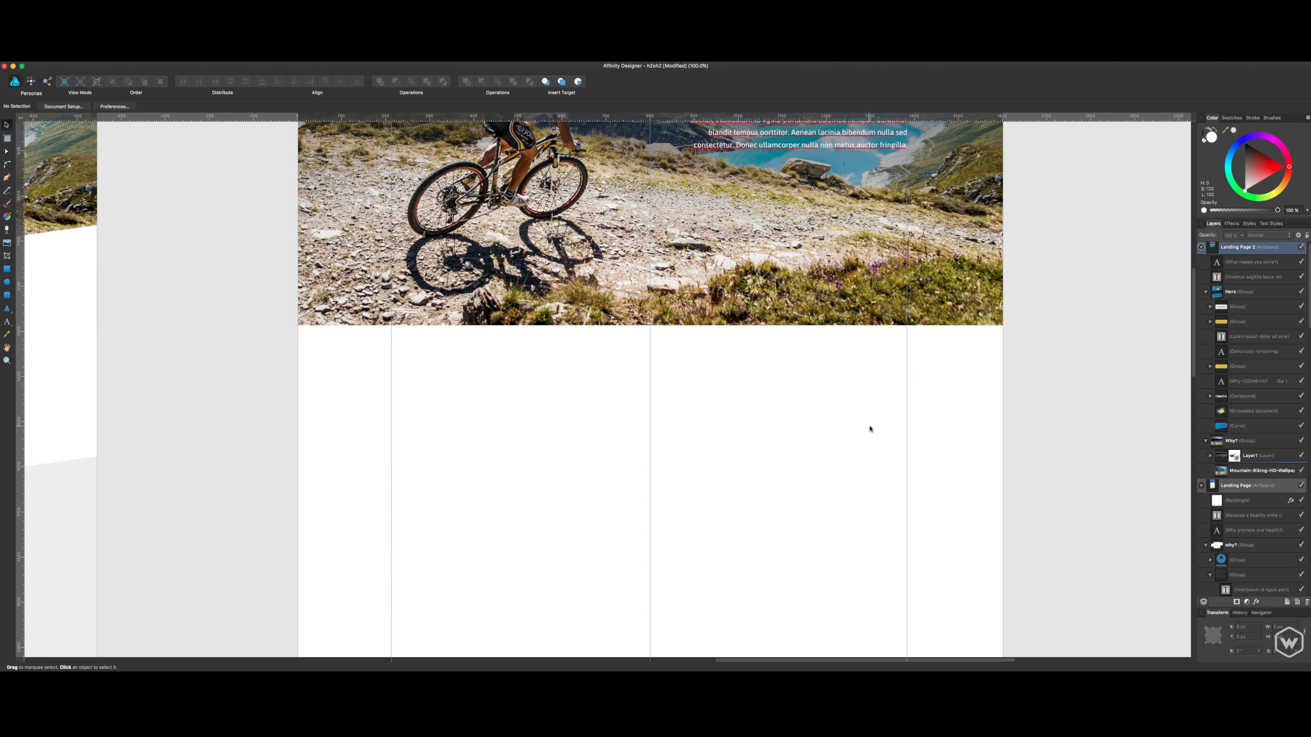
scroll(1227, 274, "up", 1)
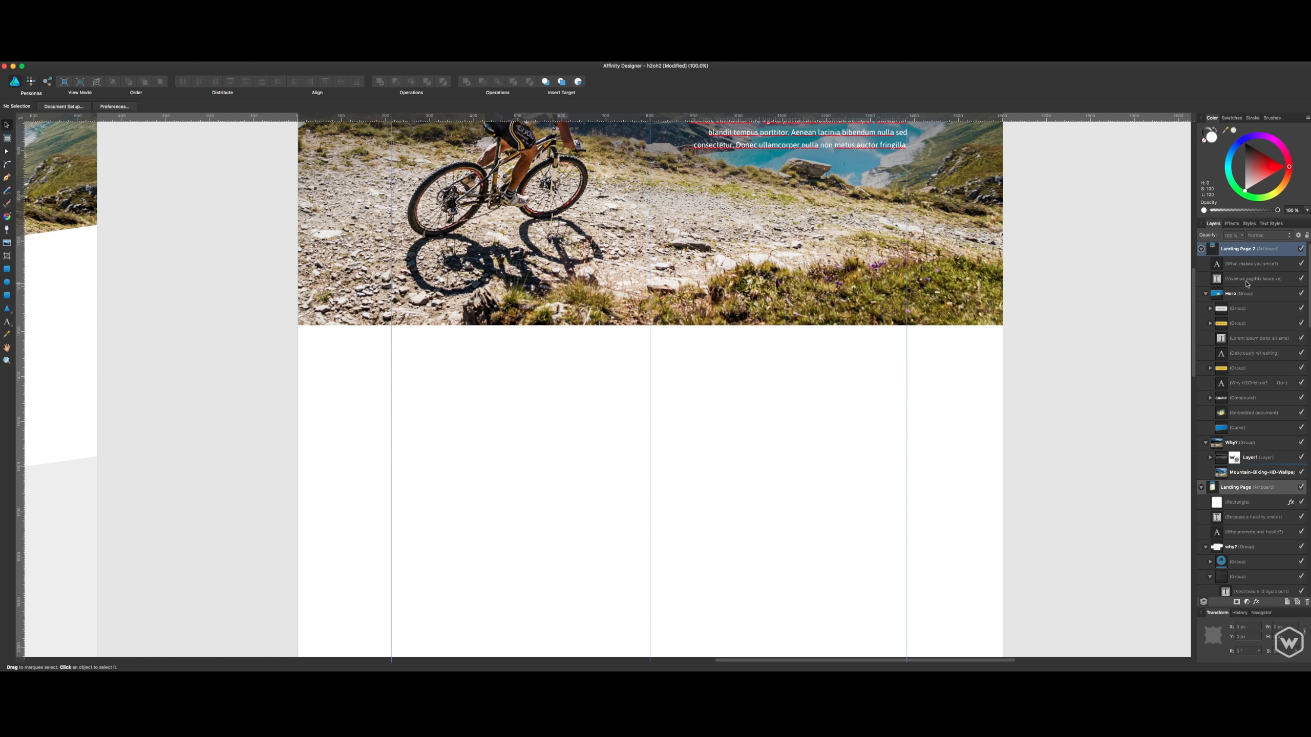
left_click(1206, 293)
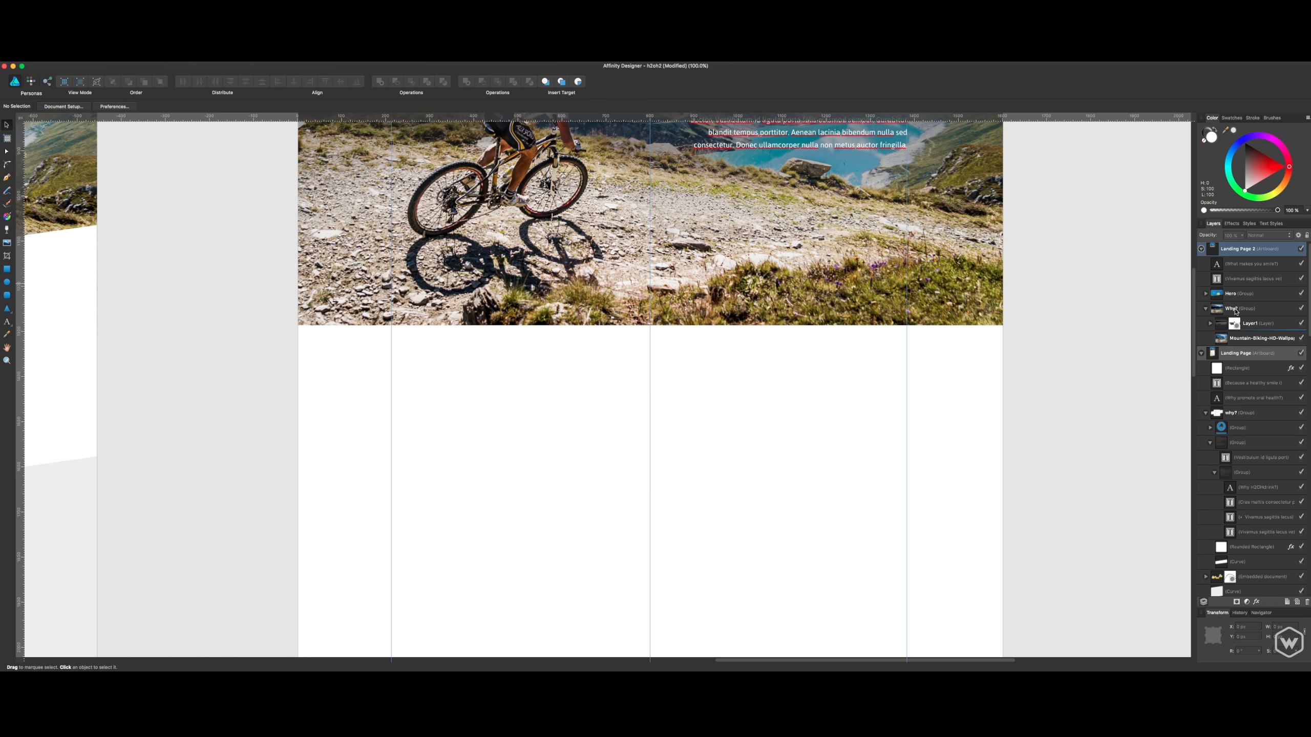
left_click(1235, 309)
key("super+v")
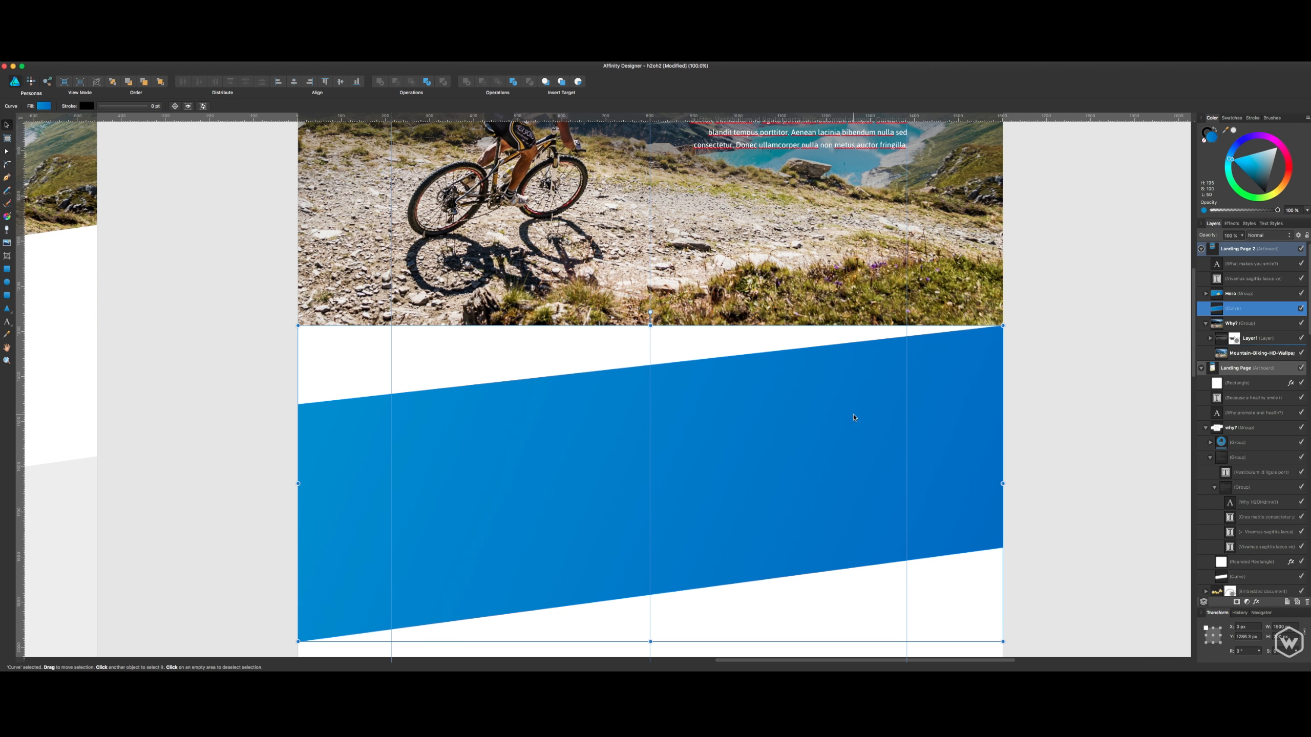
- Move the slanted shape up over the mountain biking photo's lower edge and give it a white fill without a stroke
left_click_drag(854, 417, 853, 336)
scroll(1007, 350, "up", 2)
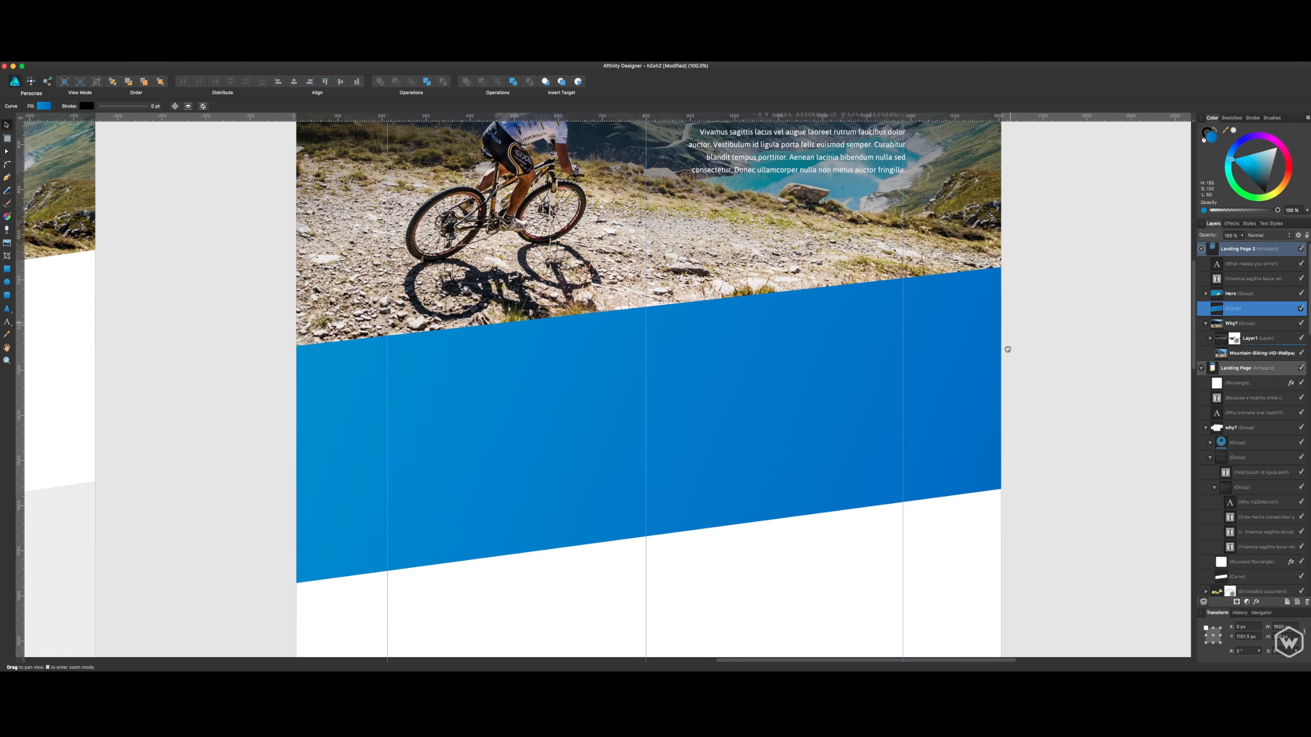
scroll(1007, 350, "up", 10)
left_click_drag(1263, 201, 1277, 147)
left_click(1208, 132)
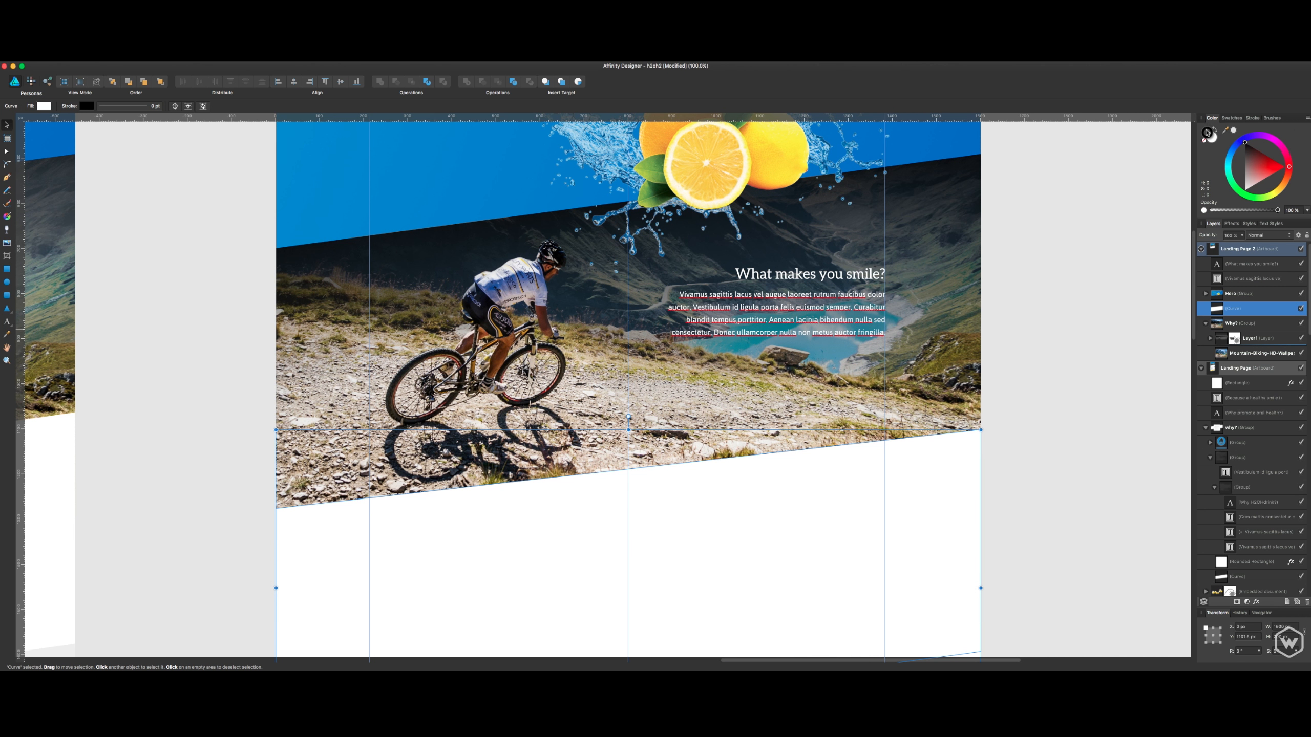
left_click(1003, 516)
- Compare the photo's slanted lower edge with the mountain biking section on the original Landing Page artboard
left_click_drag(1004, 515, 1025, 602)
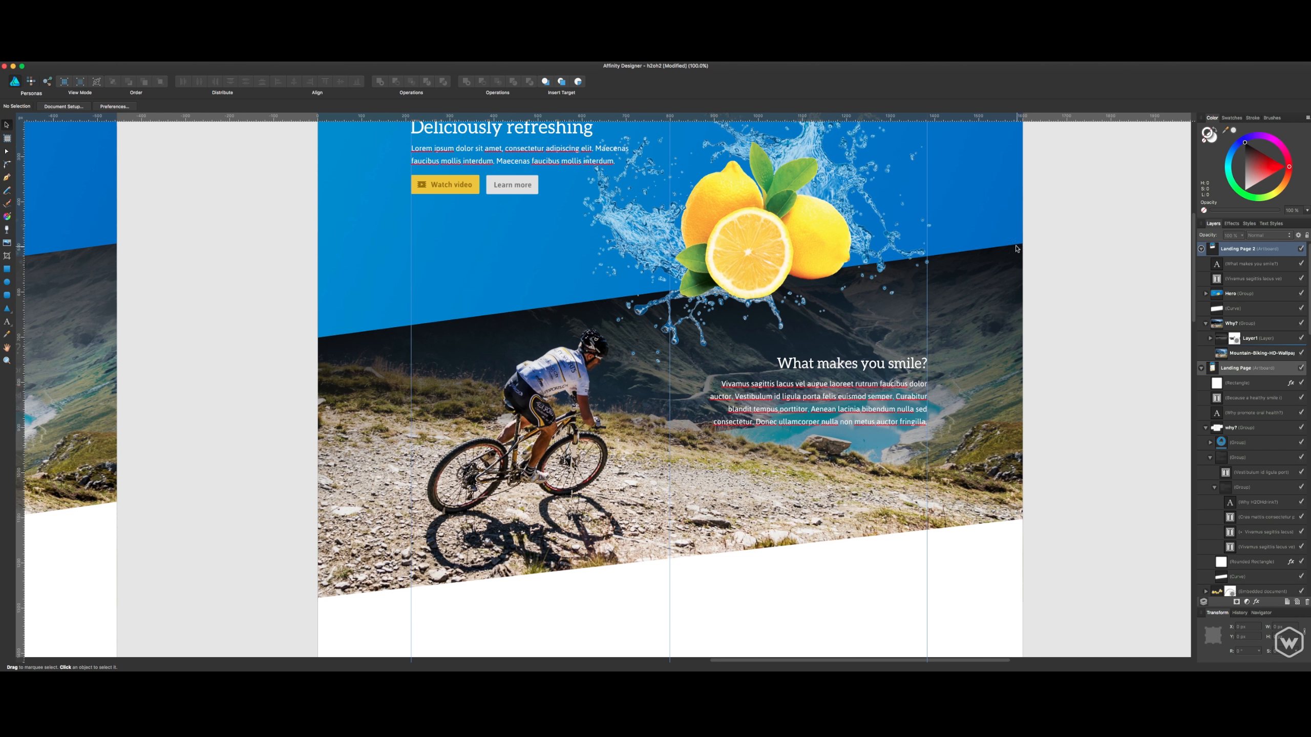
left_click_drag(925, 476, 1048, 406)
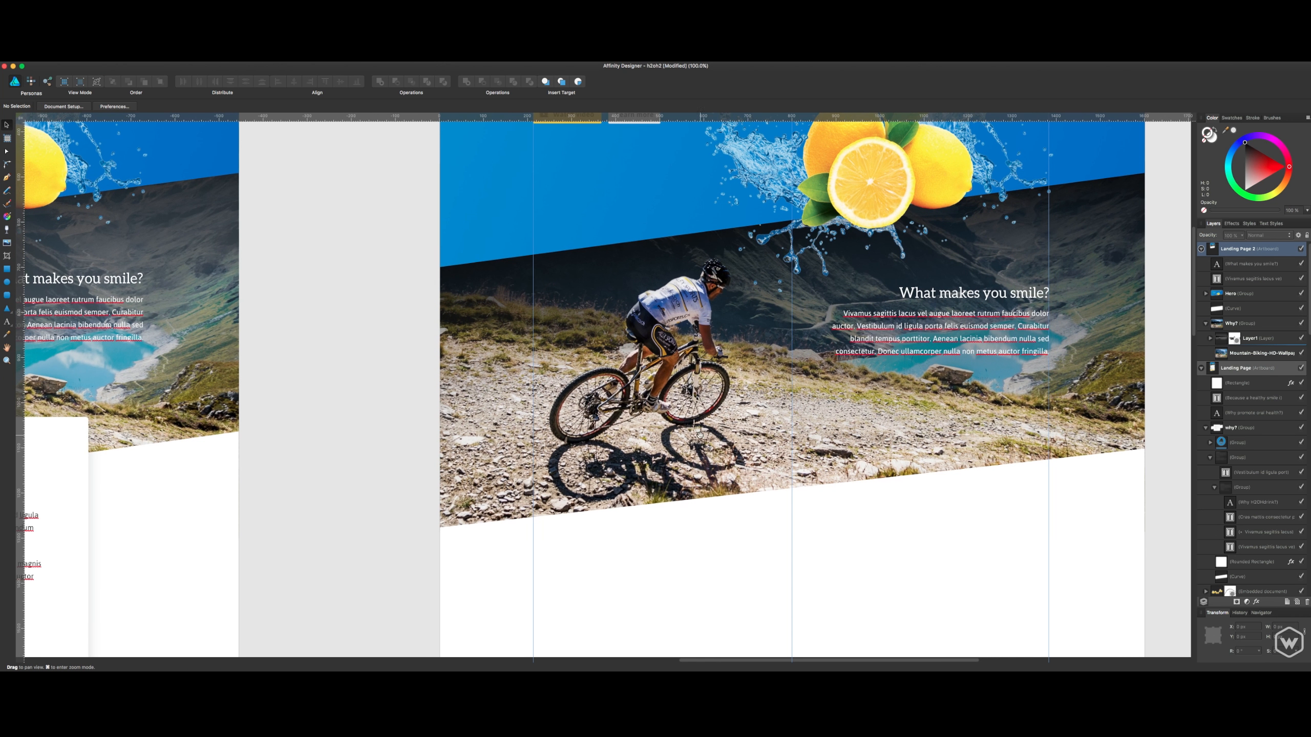
left_click_drag(485, 418, 866, 377)
left_click_drag(635, 353, 202, 345)
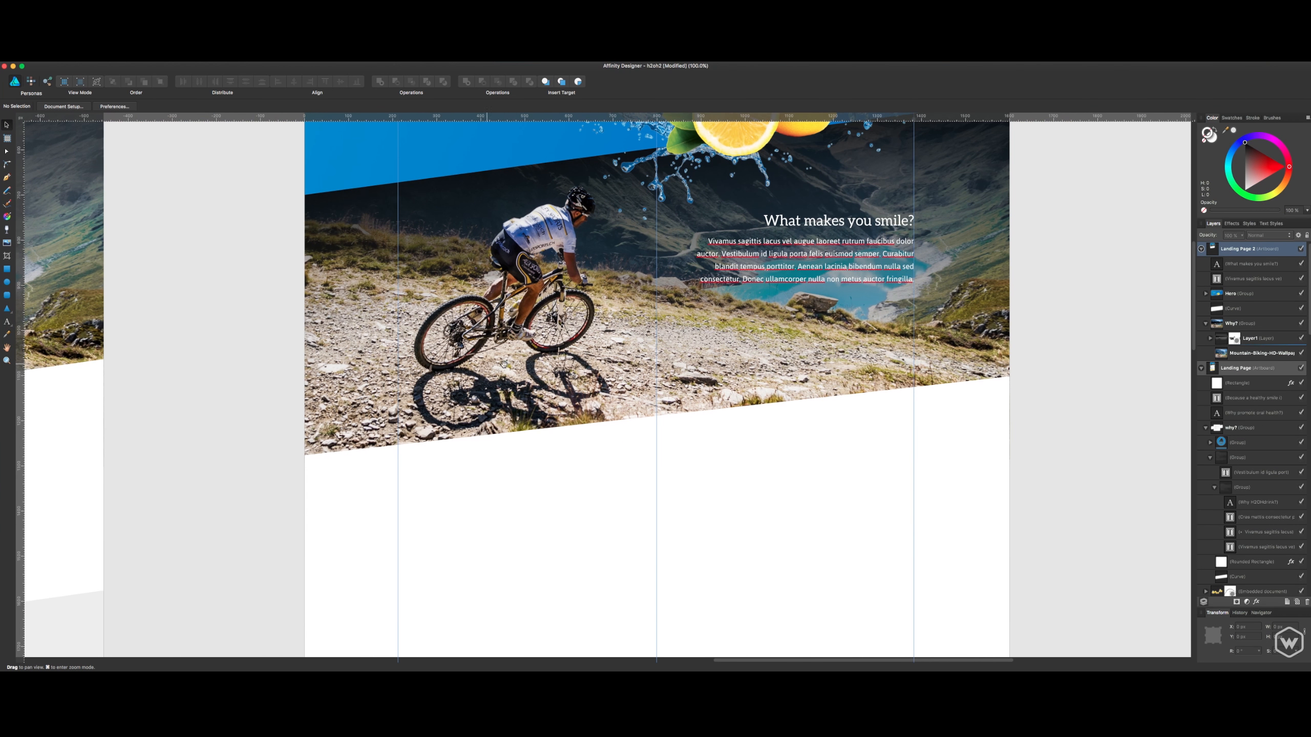
- Nudge the white slanted shape slightly down below the mountain biking photo and save the document
left_click_drag(513, 368, 575, 456)
left_click(967, 536)
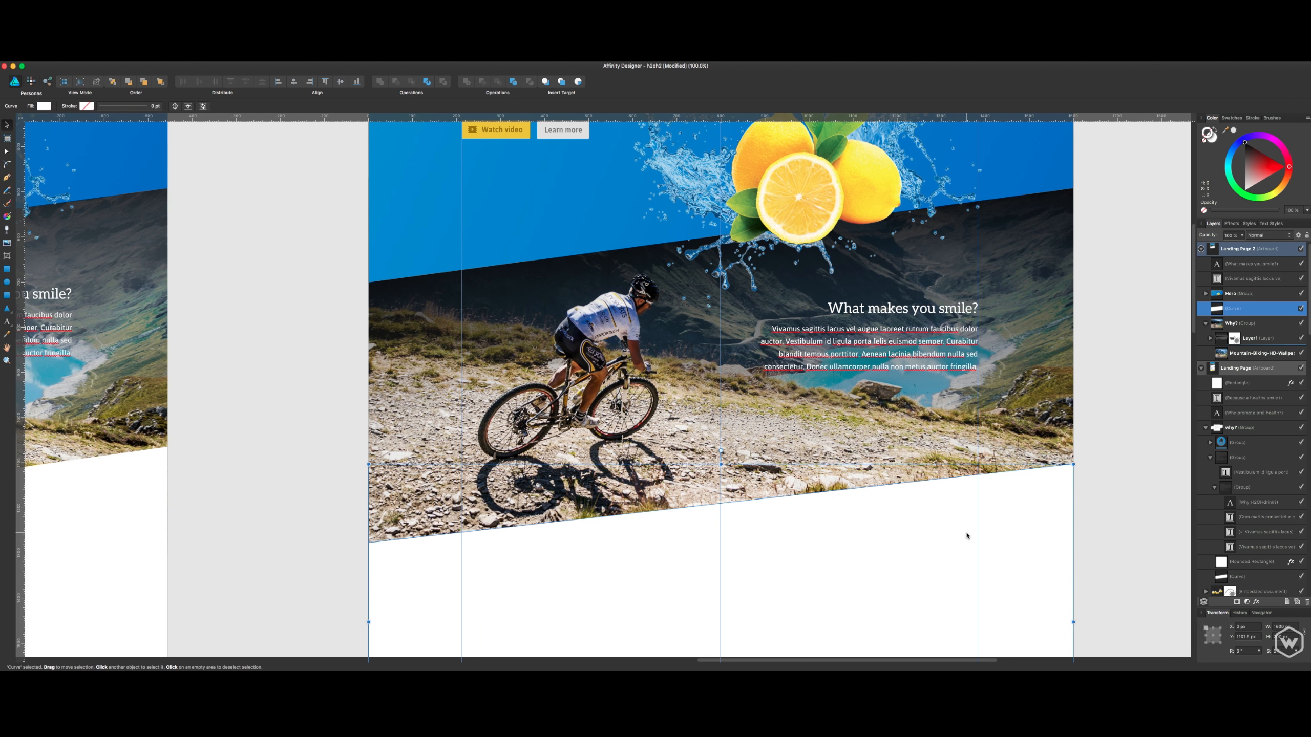
left_click_drag(1063, 516, 1071, 518)
left_click(1103, 475)
key("super+s")
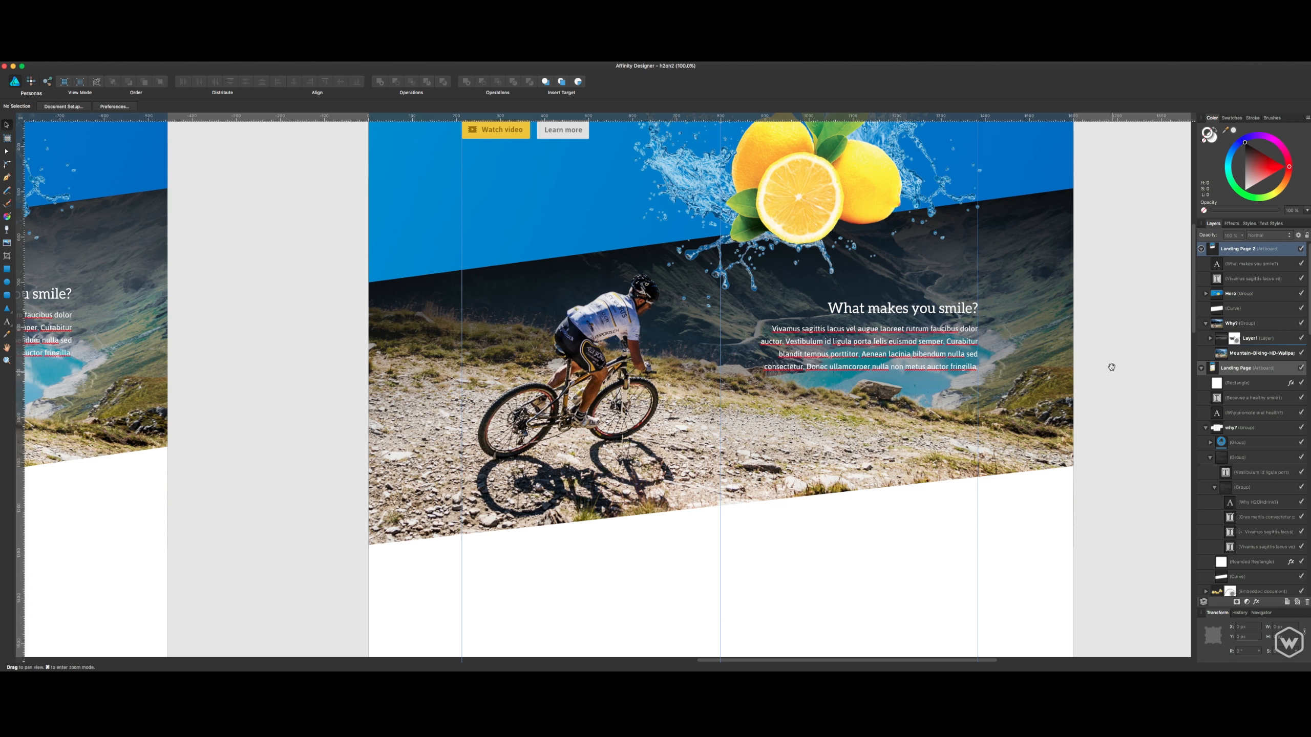
- Collapse the Landing Page artboard's layers and select the white slanted shape beneath the mountain biking photo
left_click_drag(1110, 355, 1079, 498)
scroll(664, 517, "down", 5)
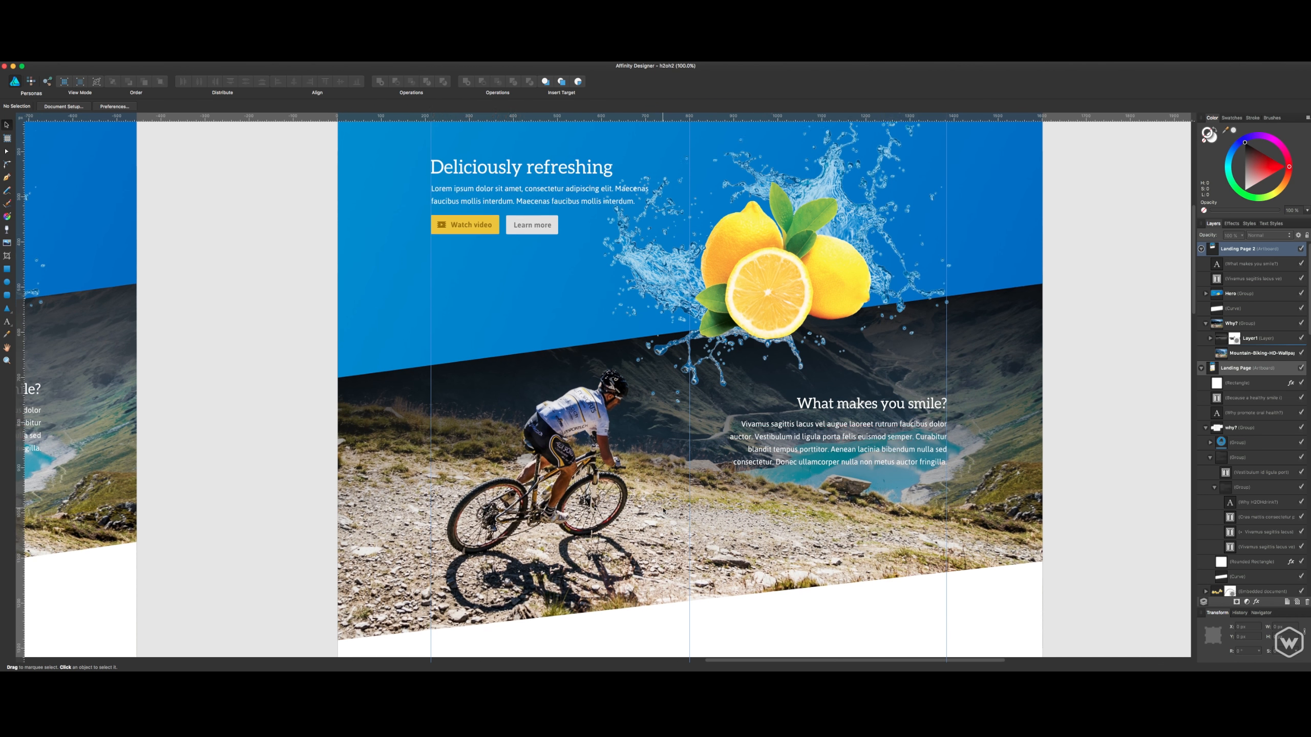
scroll(664, 517, "down", 6)
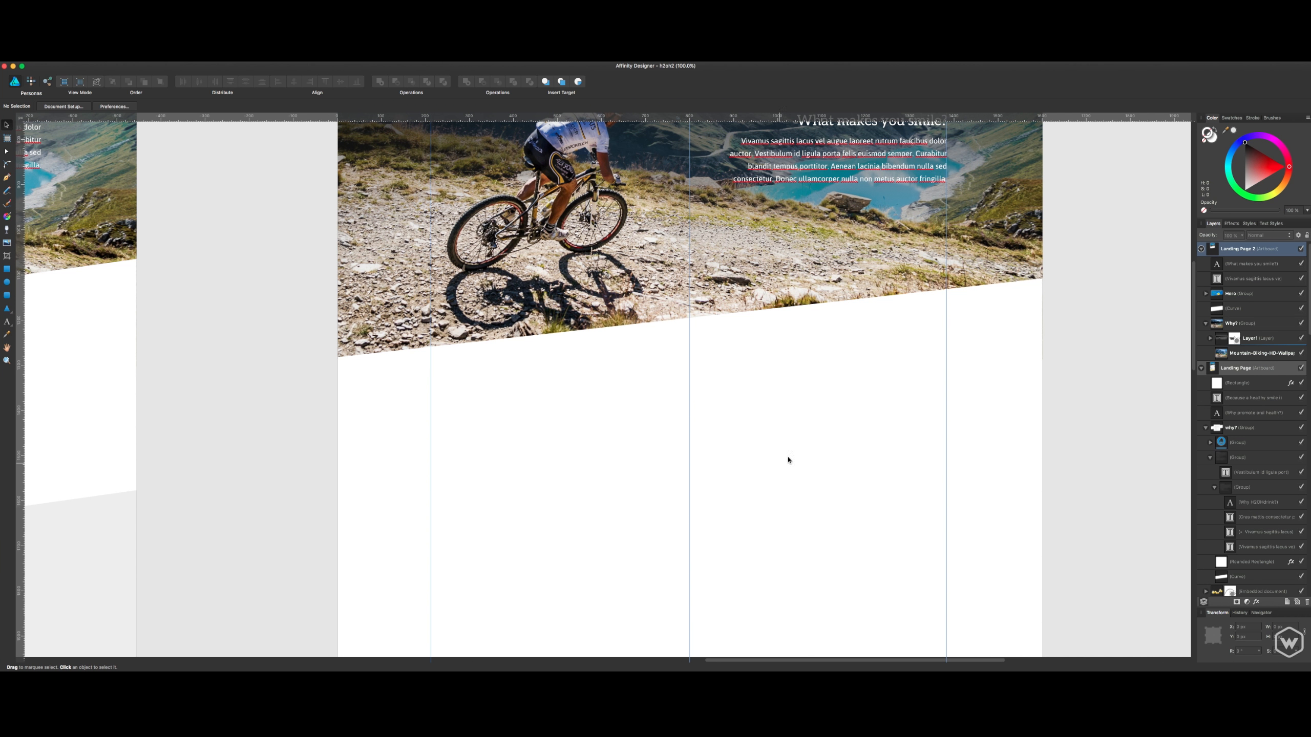
left_click(1201, 369)
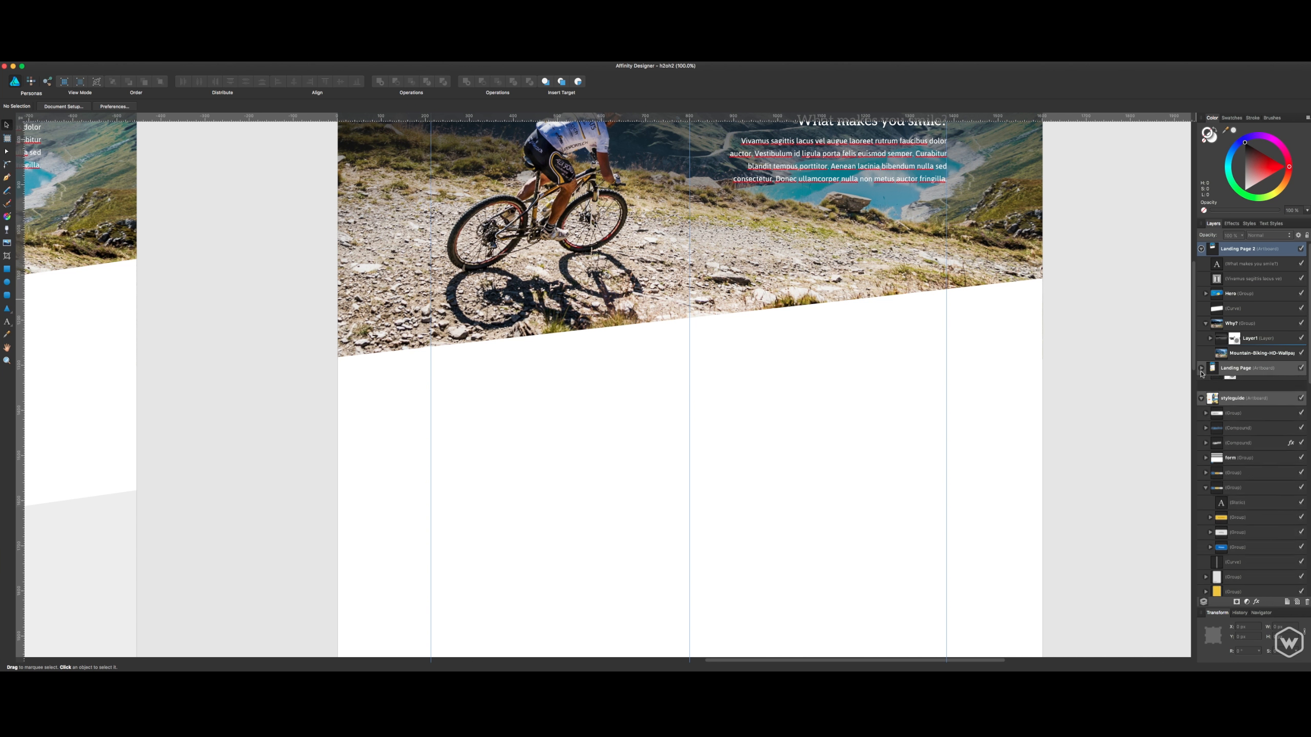
left_click(939, 372)
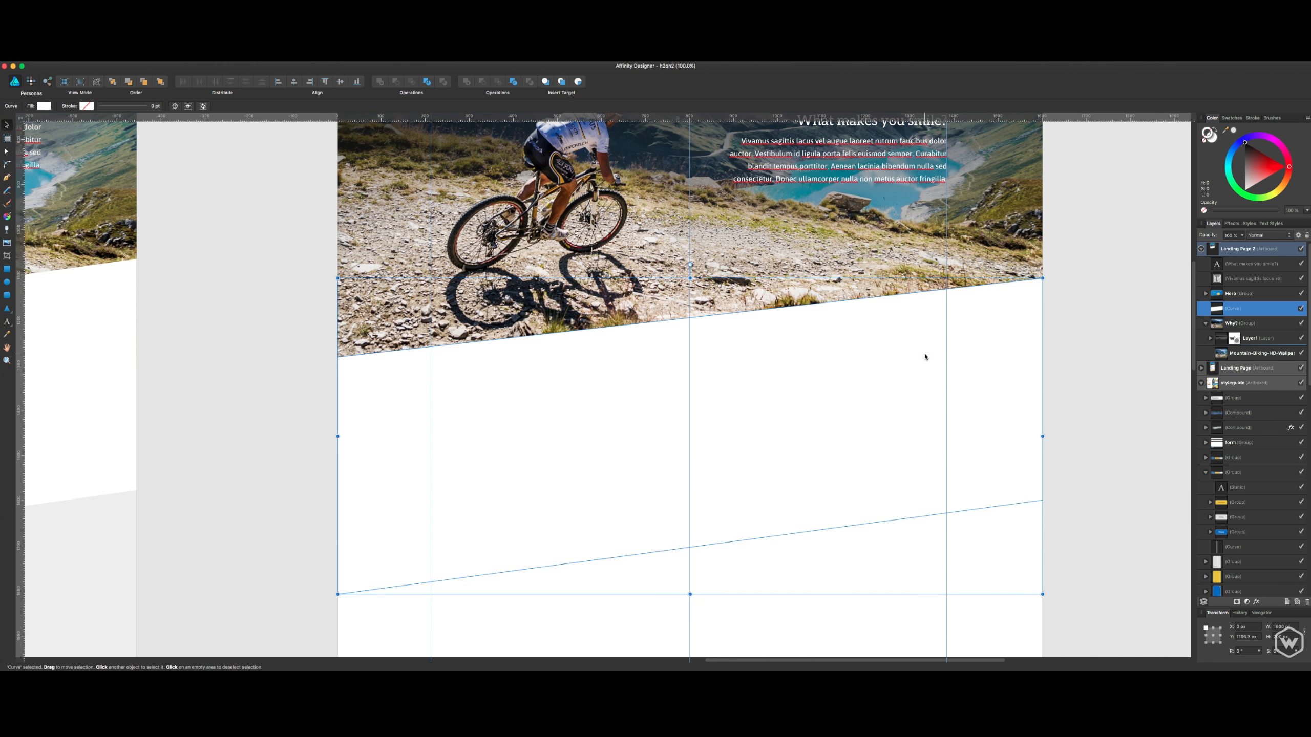
- Deselect the slanted shape and review the hero and mountain biking sections on the Landing Page 2 artboard
left_click(1082, 327)
scroll(1072, 361, "up", 5)
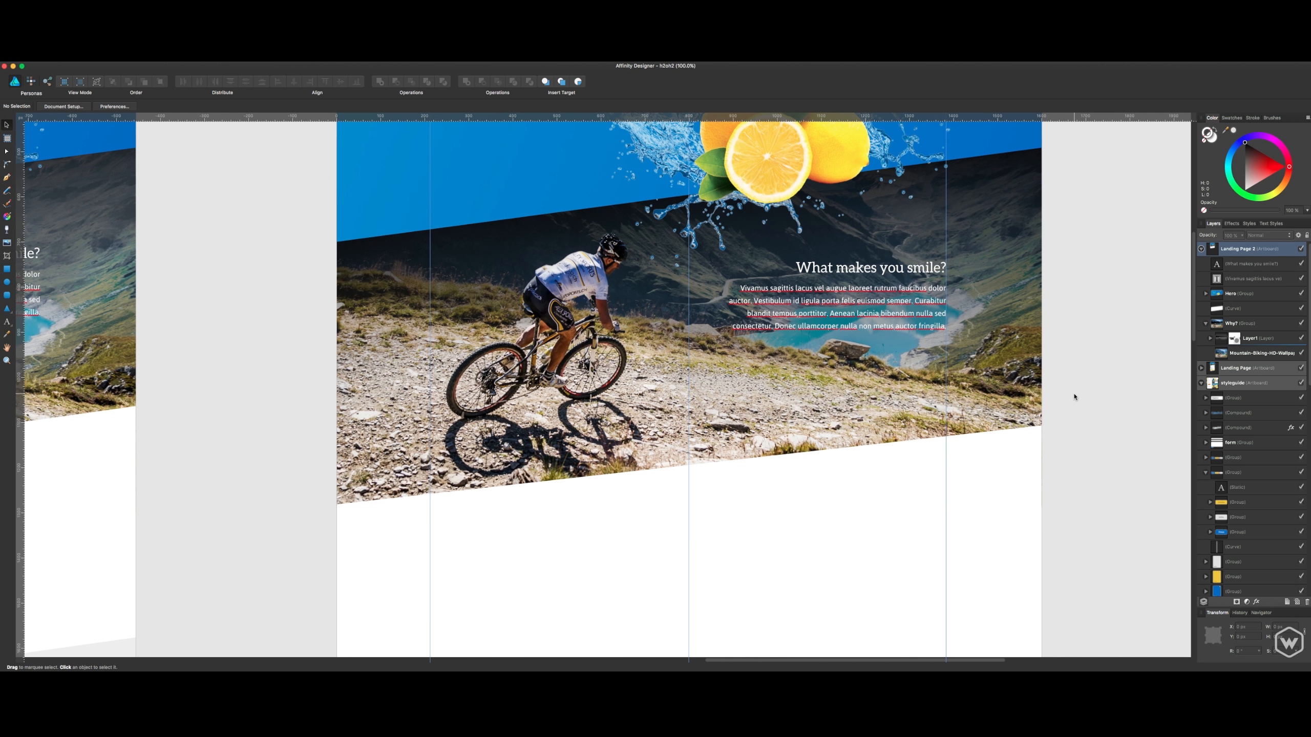
scroll(1059, 401, "up", 6)
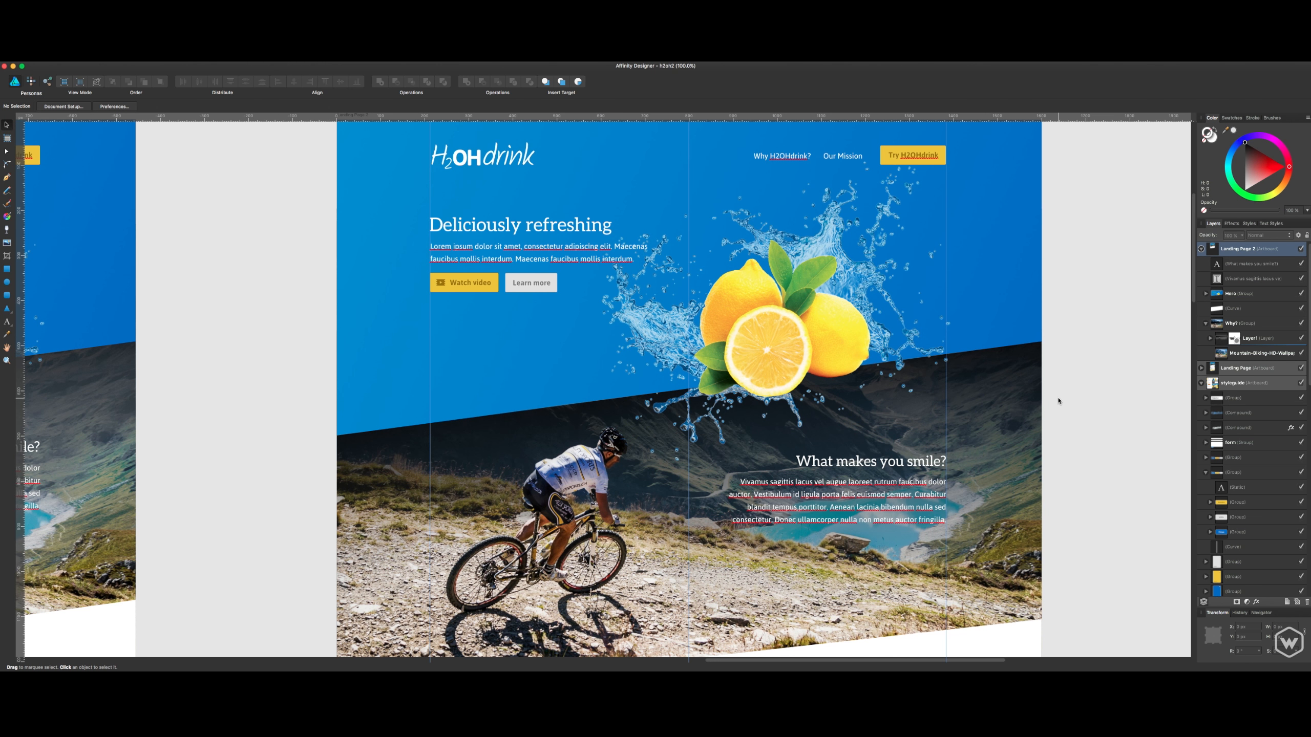
scroll(1078, 357, "down", 5)
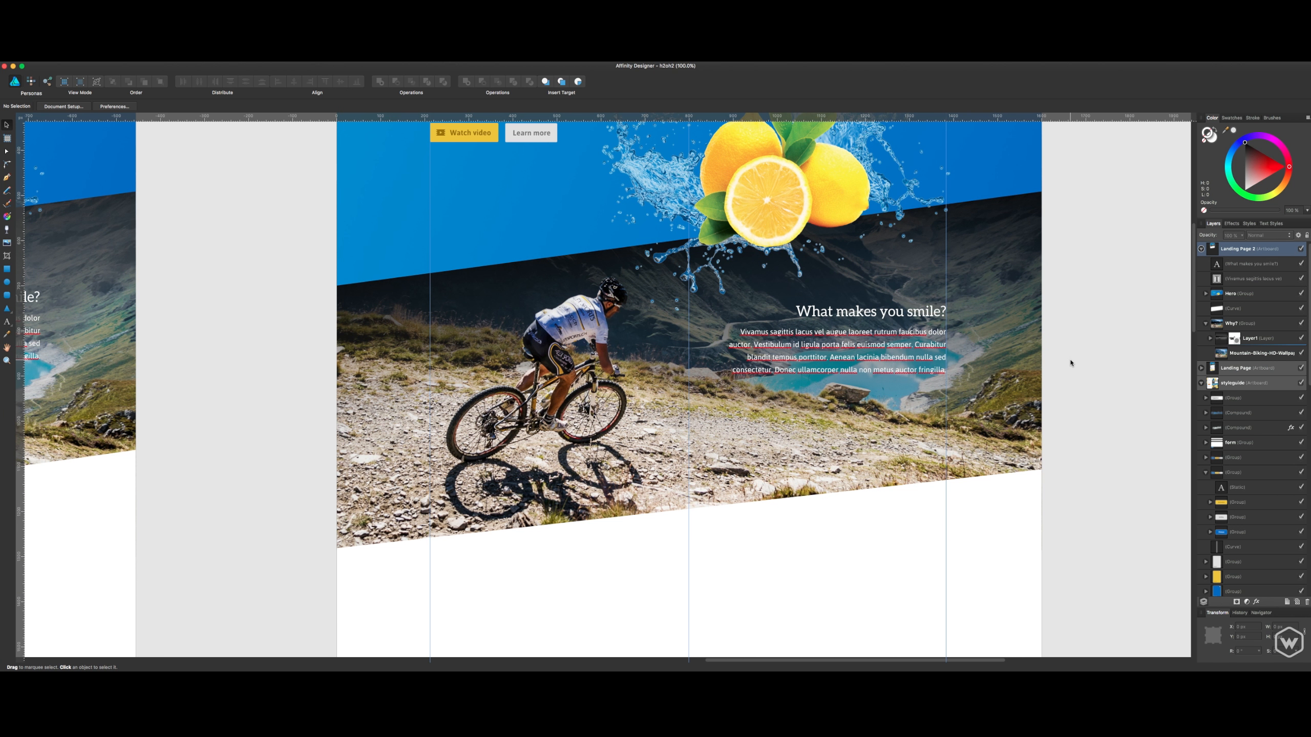
scroll(1070, 363, "down", 5)
scroll(1027, 422, "left", 5)
scroll(1027, 422, "up", 2)
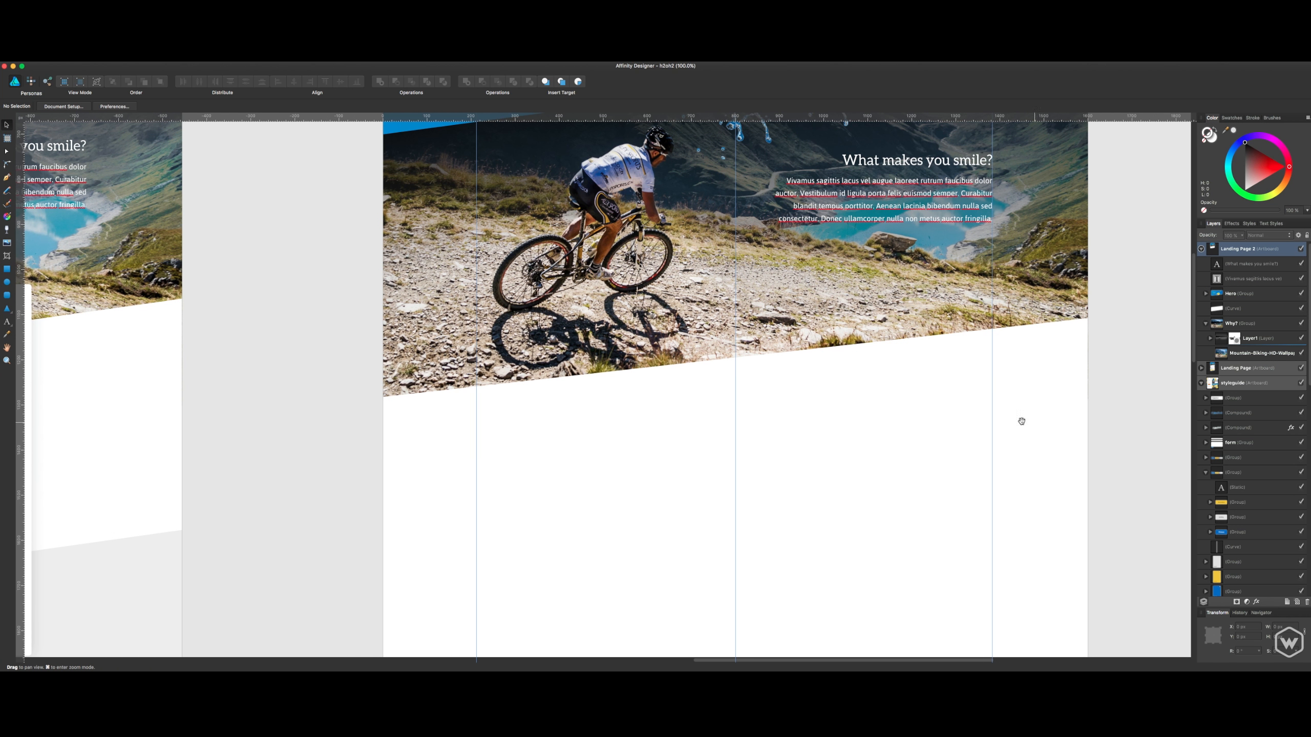
scroll(833, 374, "right", 3)
scroll(833, 374, "up", 2)
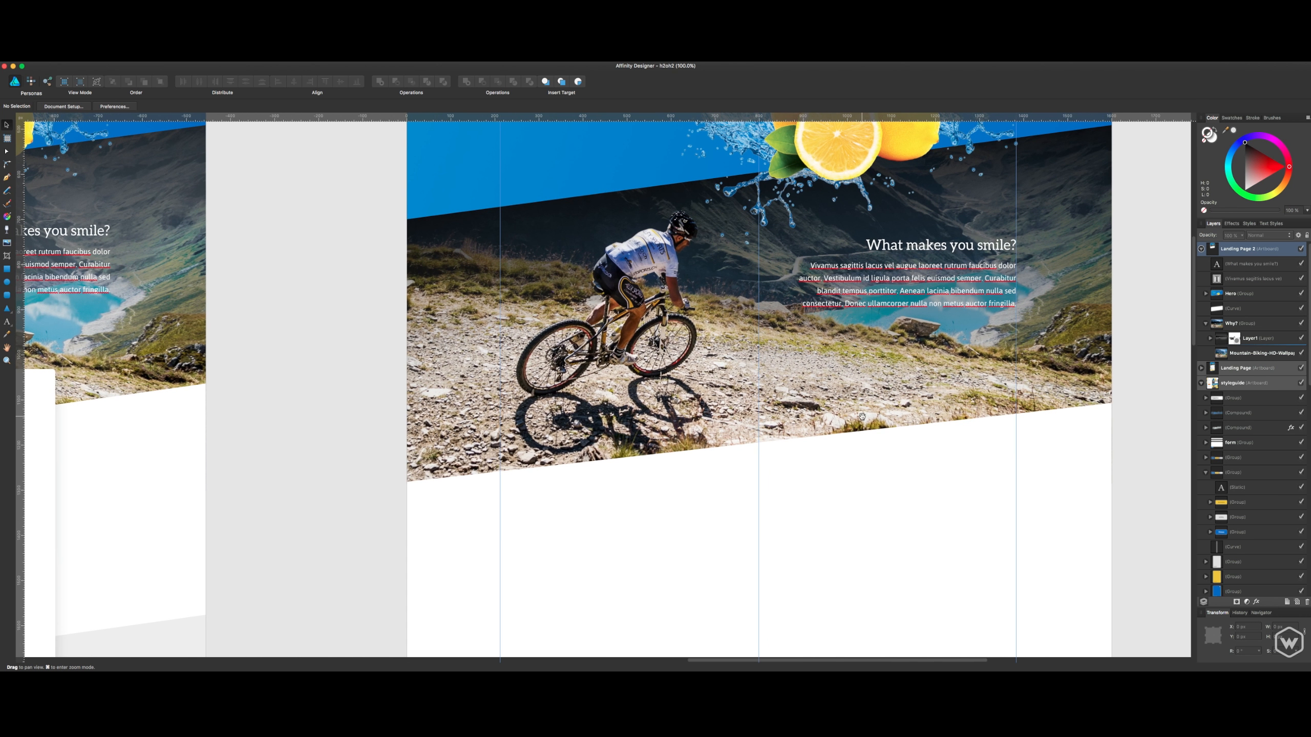
- Collapse the Why? group in the Landing Page 2 layers and select the group
left_click(1218, 380)
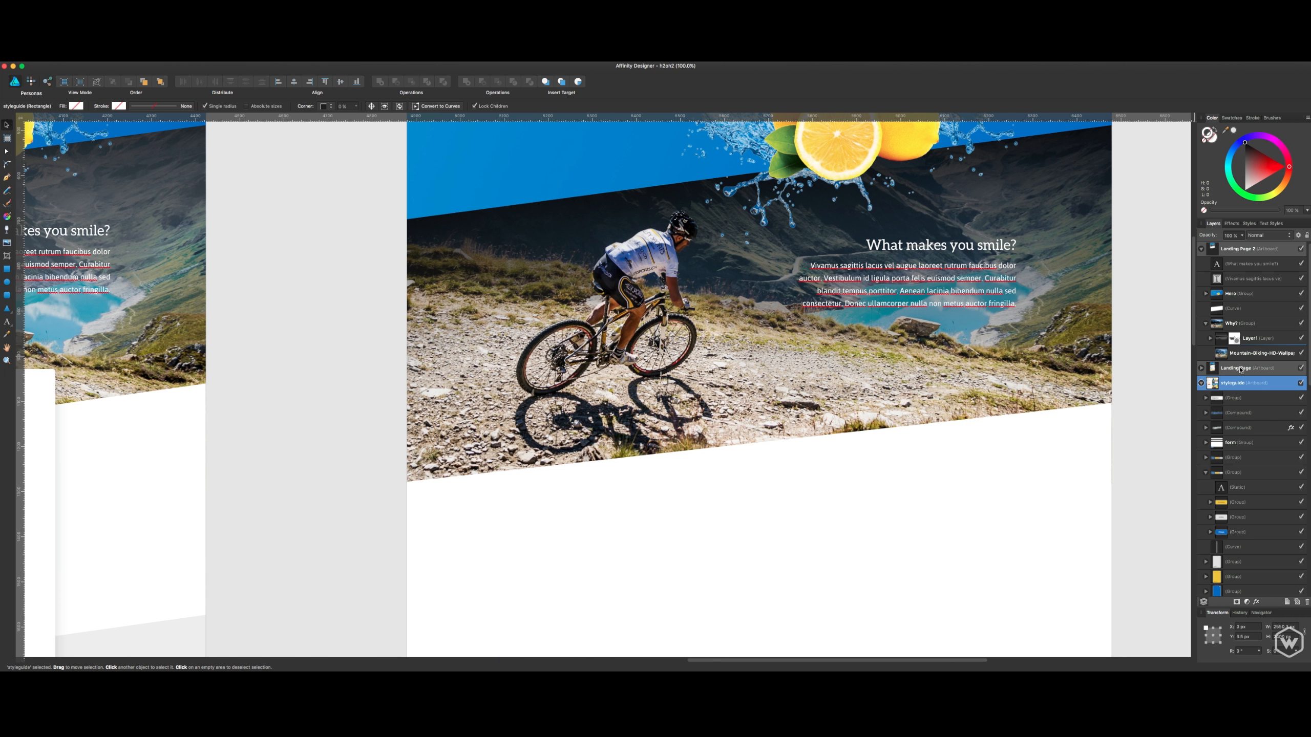
left_click(1214, 367)
left_click(1206, 324)
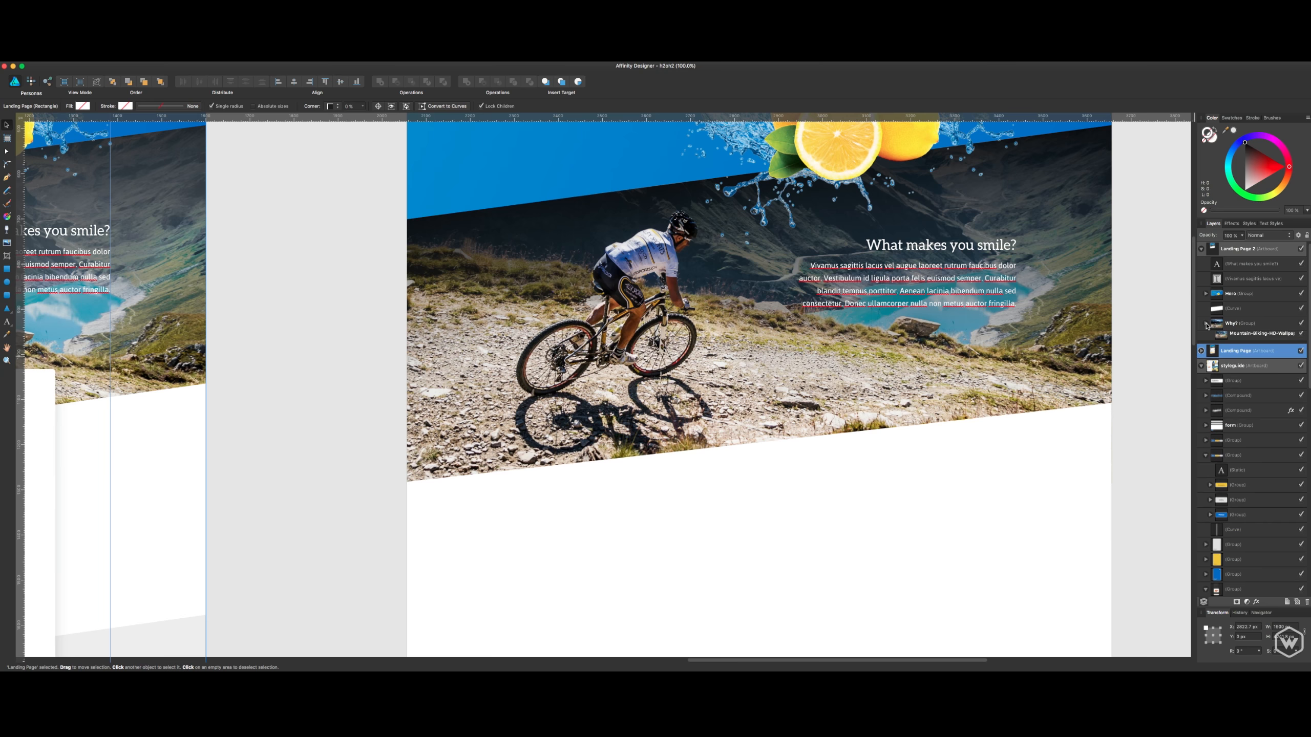
left_click(1244, 323)
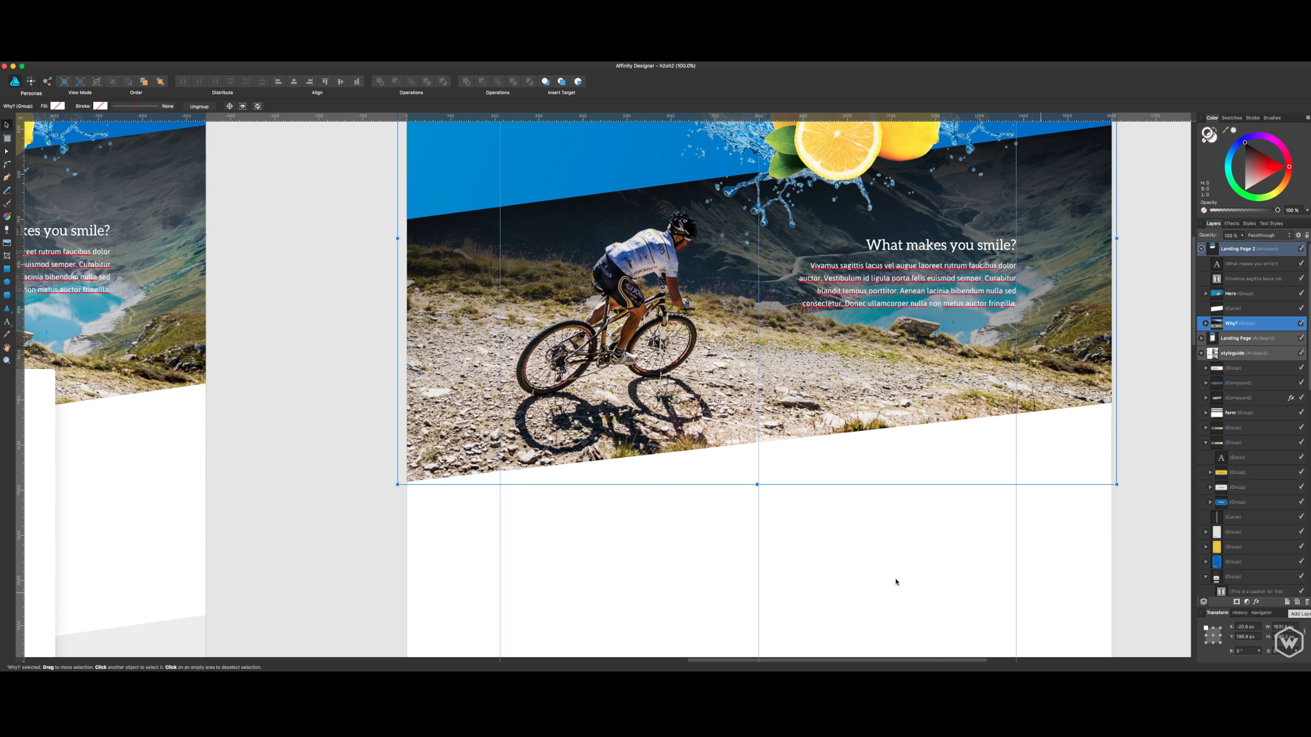
- Draw a white rounded rectangle overlapping the mountain biking photo's lower edge and set its width to 800 px
left_click(8, 294)
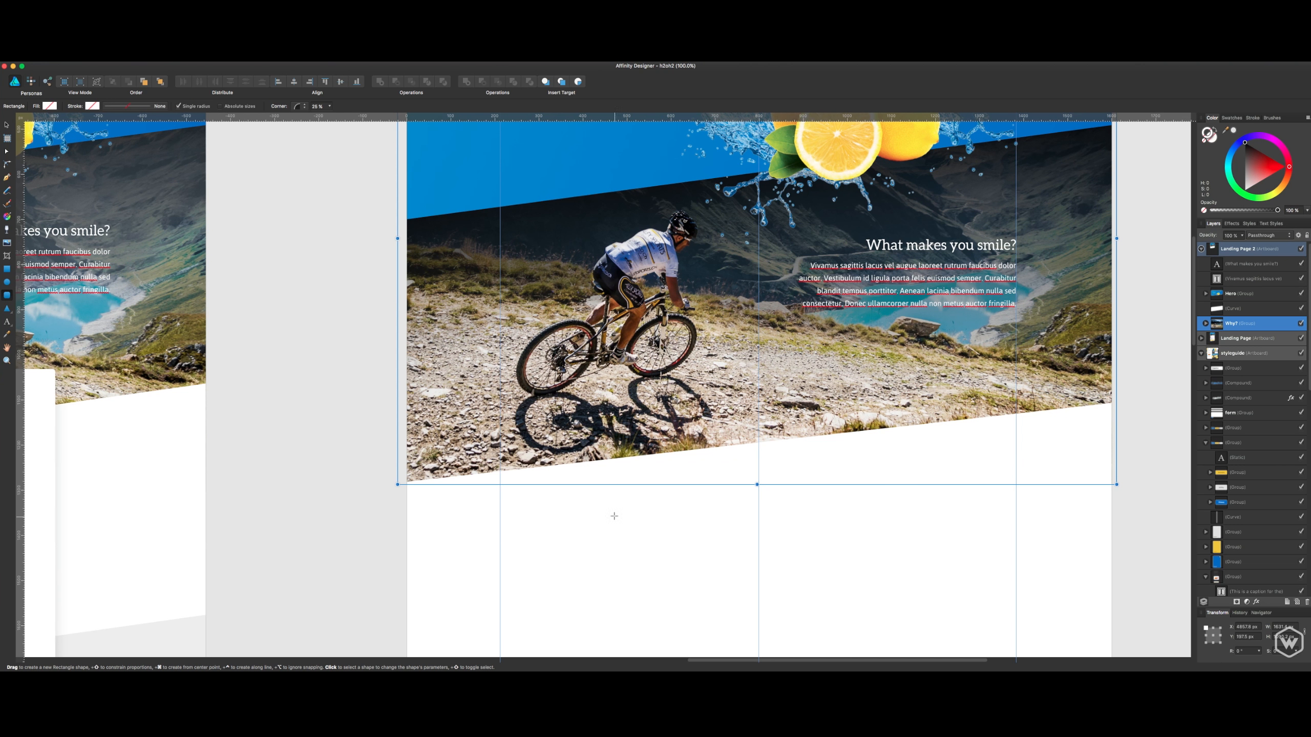
left_click_drag(566, 394, 1013, 645)
left_click(1282, 627)
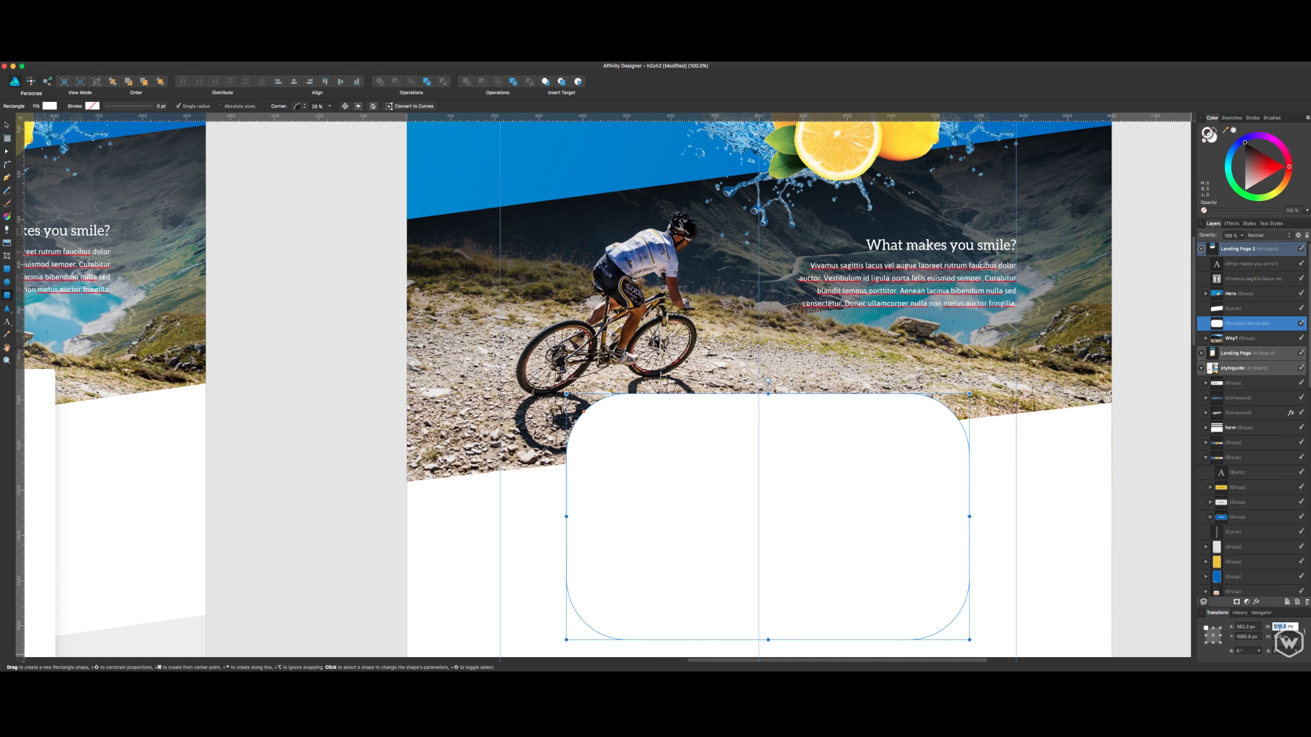
left_click(1279, 627)
triple_click(1279, 627)
type("80")
key("Tab")
key("Tab")
key("Tab")
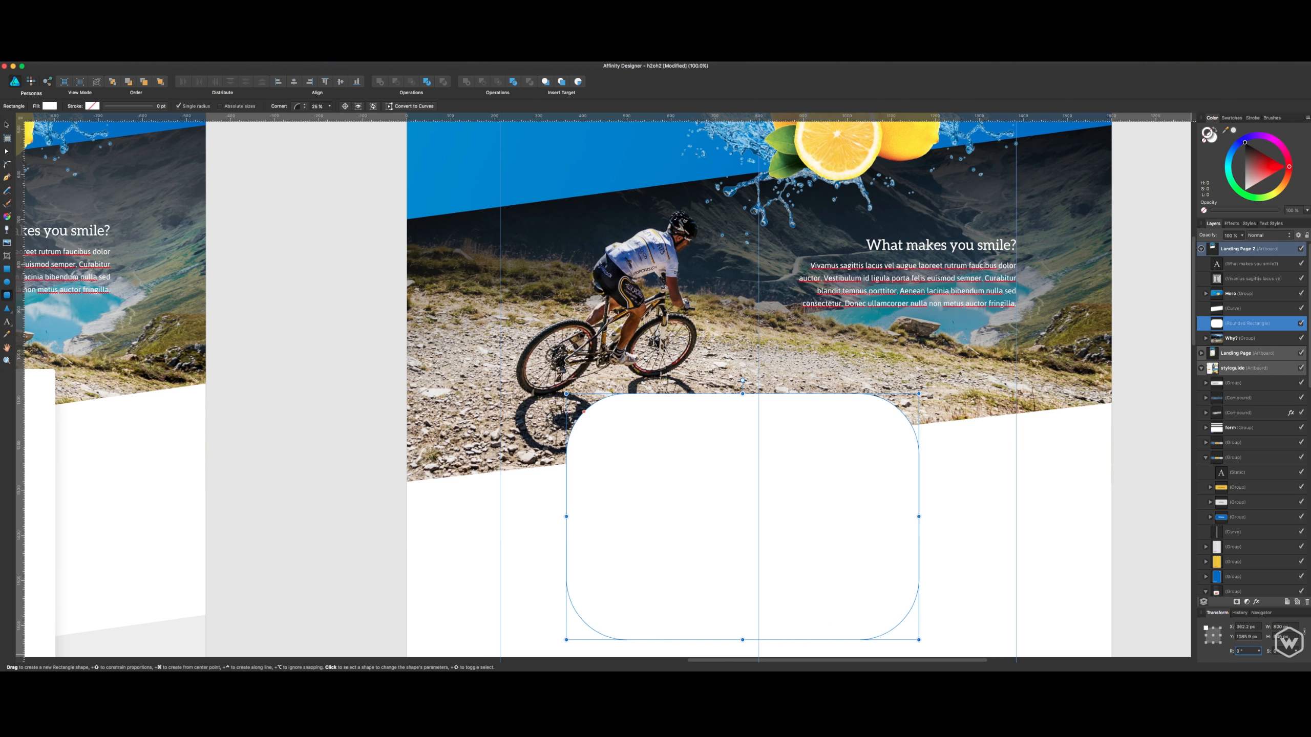
- Increase the rounded rectangle's height so it extends further below the mountain biking photo
key("shift+Tab")
type("750")
key("Return")
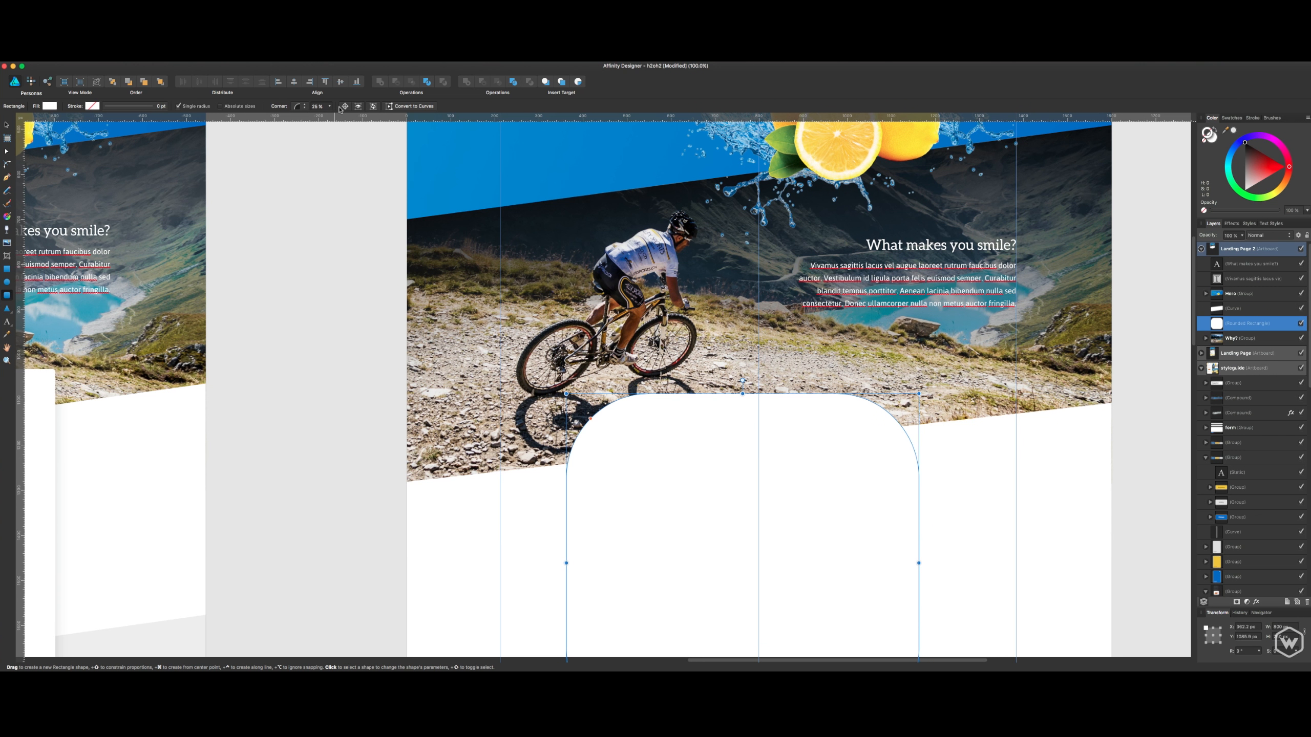
- Switch the rectangle's rounded corners to absolute sizes and set the corner radius to 6 px
left_click(303, 107)
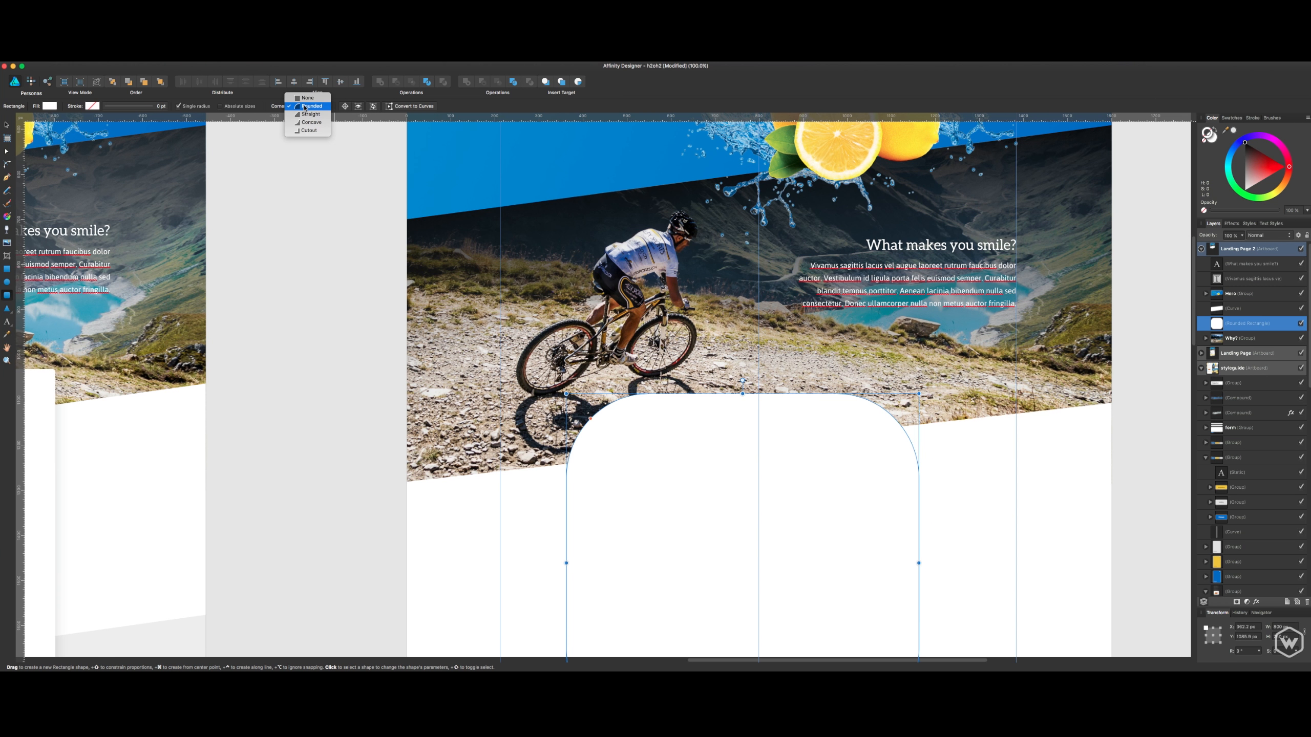
left_click(260, 101)
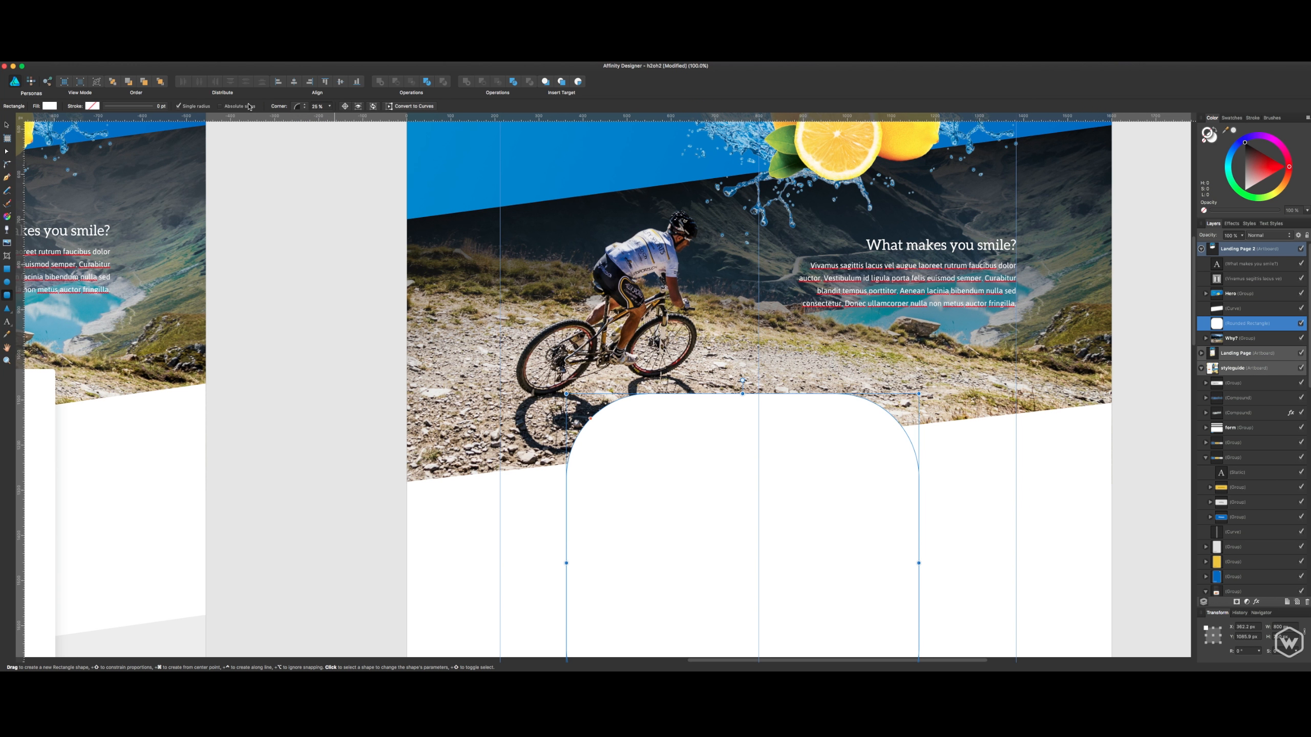
left_click(320, 106)
type("6")
key("Return")
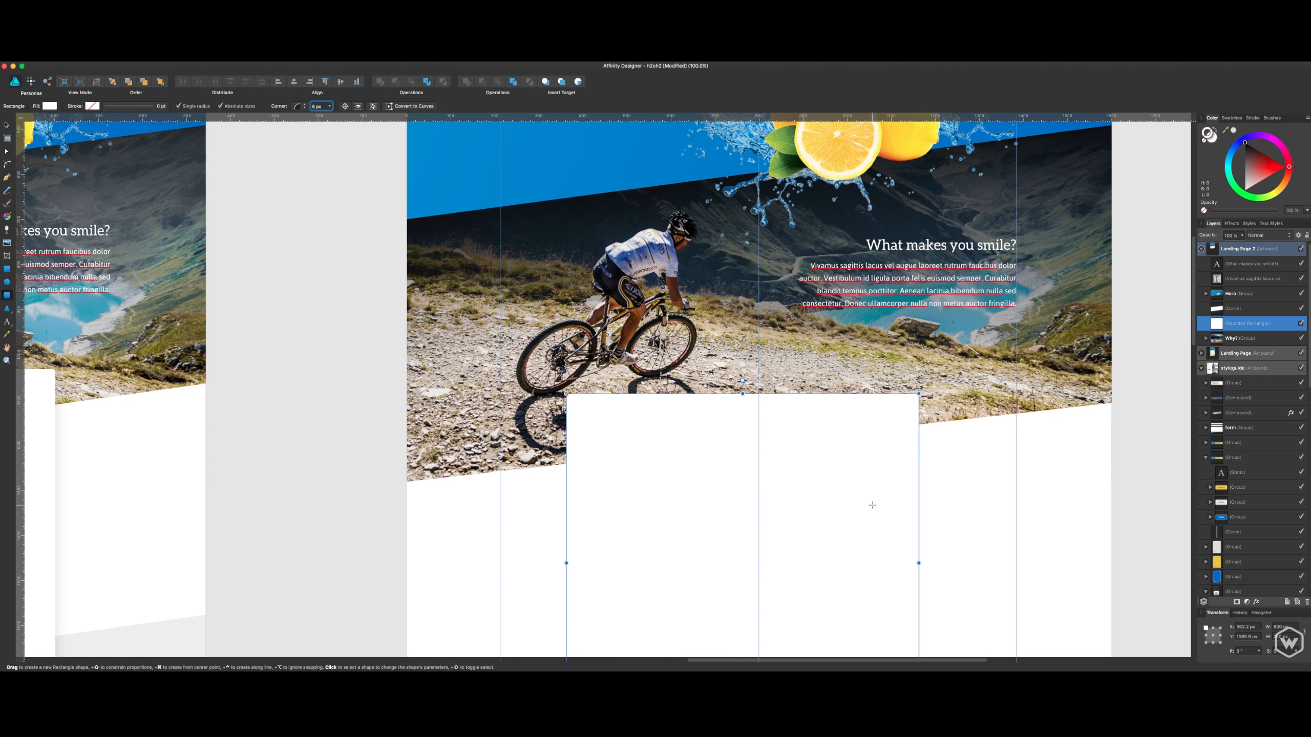
- Center the rounded rectangle horizontally on the artboard's middle guide
type("v")
left_click(1072, 466)
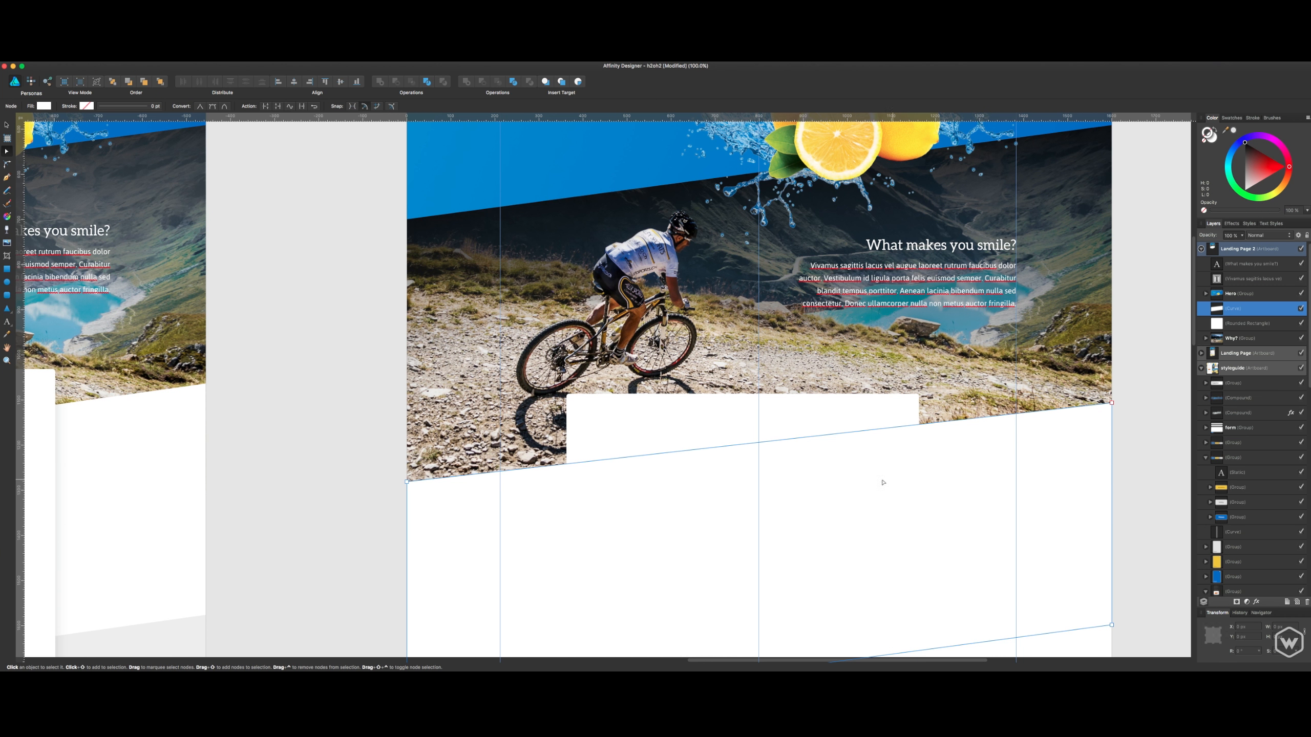
left_click(882, 418)
left_click_drag(872, 419, 886, 419)
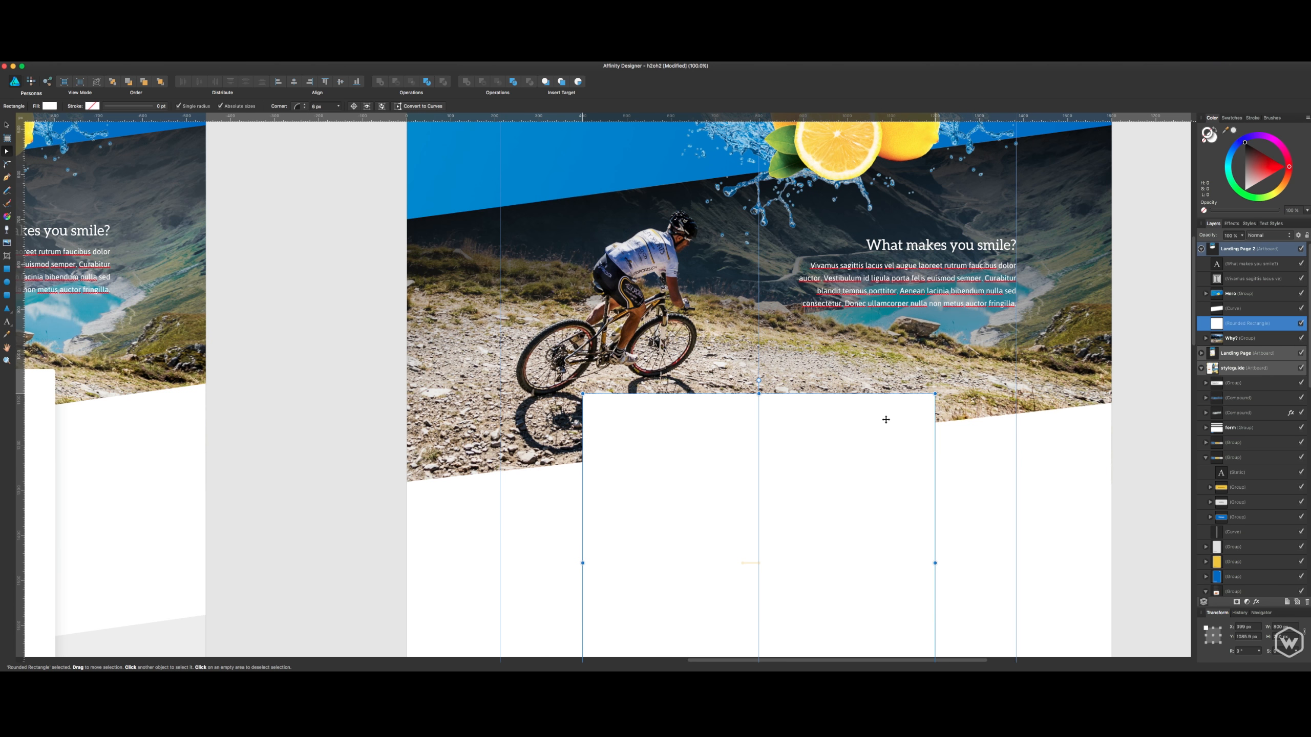
left_click_drag(490, 416, 561, 412)
left_click_drag(395, 417, 336, 397)
key("v")
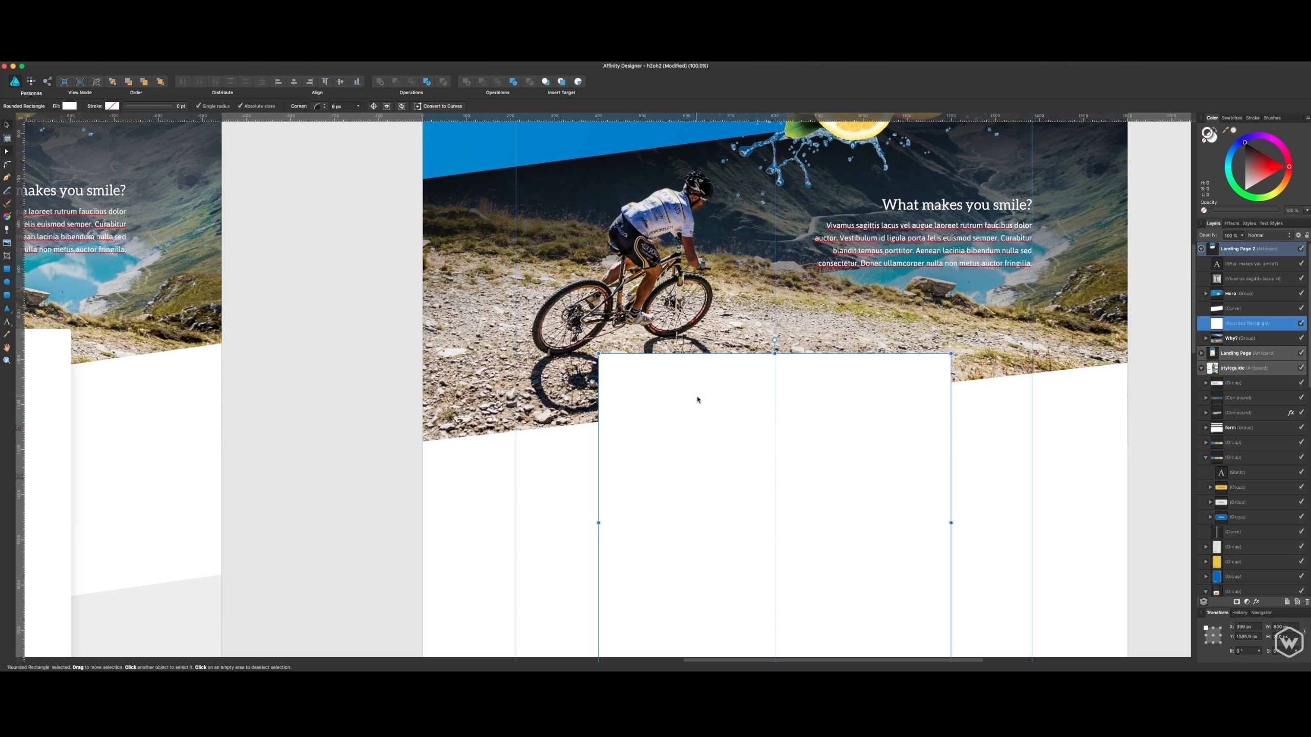
- Set the rounded rectangle's width to 900 px and center it again on the middle guide
left_click_drag(1273, 627, 1291, 626)
type("900")
key("Return")
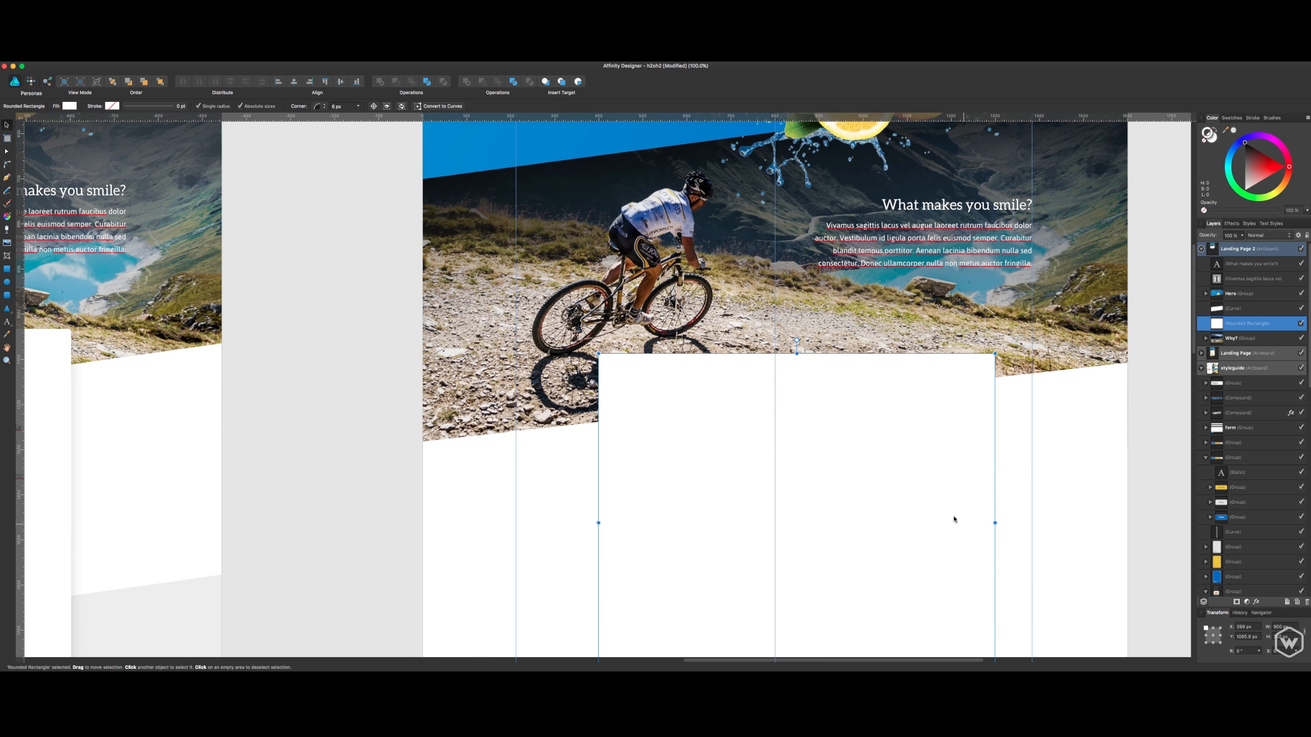
left_click_drag(953, 519, 909, 502)
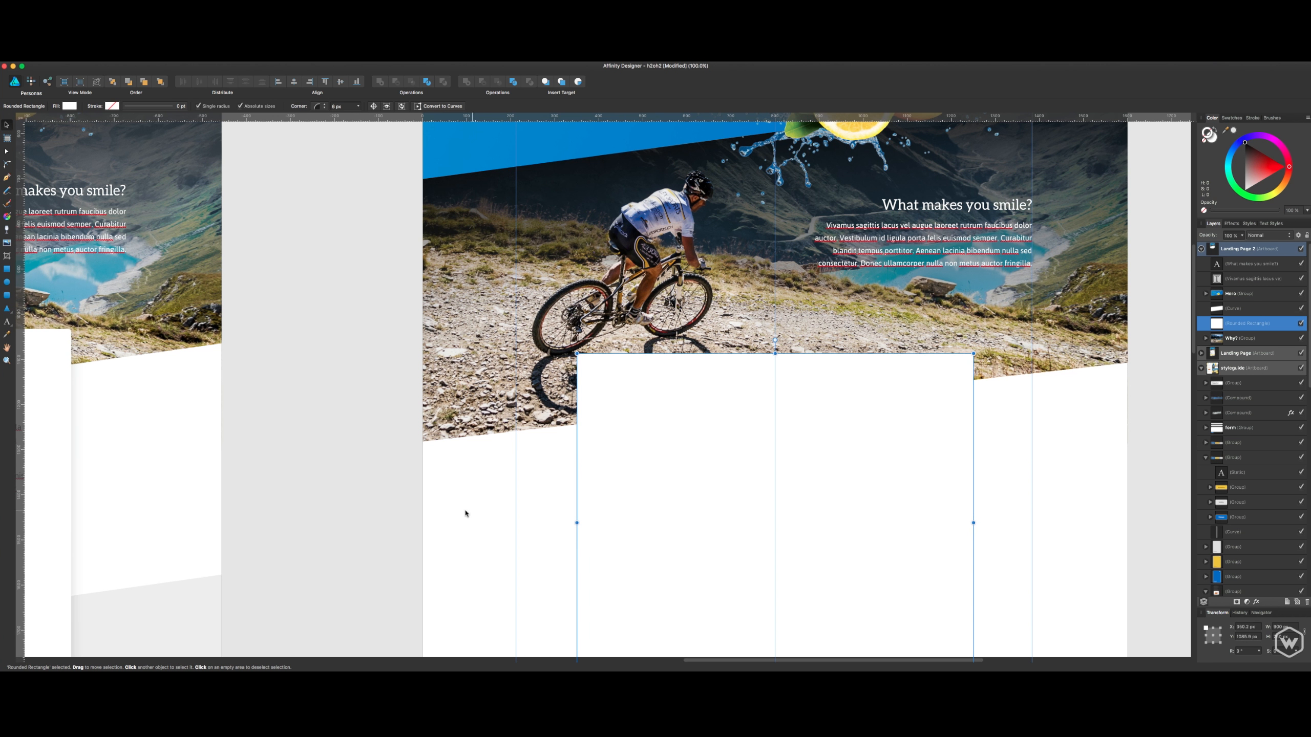
- Examine the rounded rectangle over the slanted shape and its corner radius setting
left_click(1156, 489)
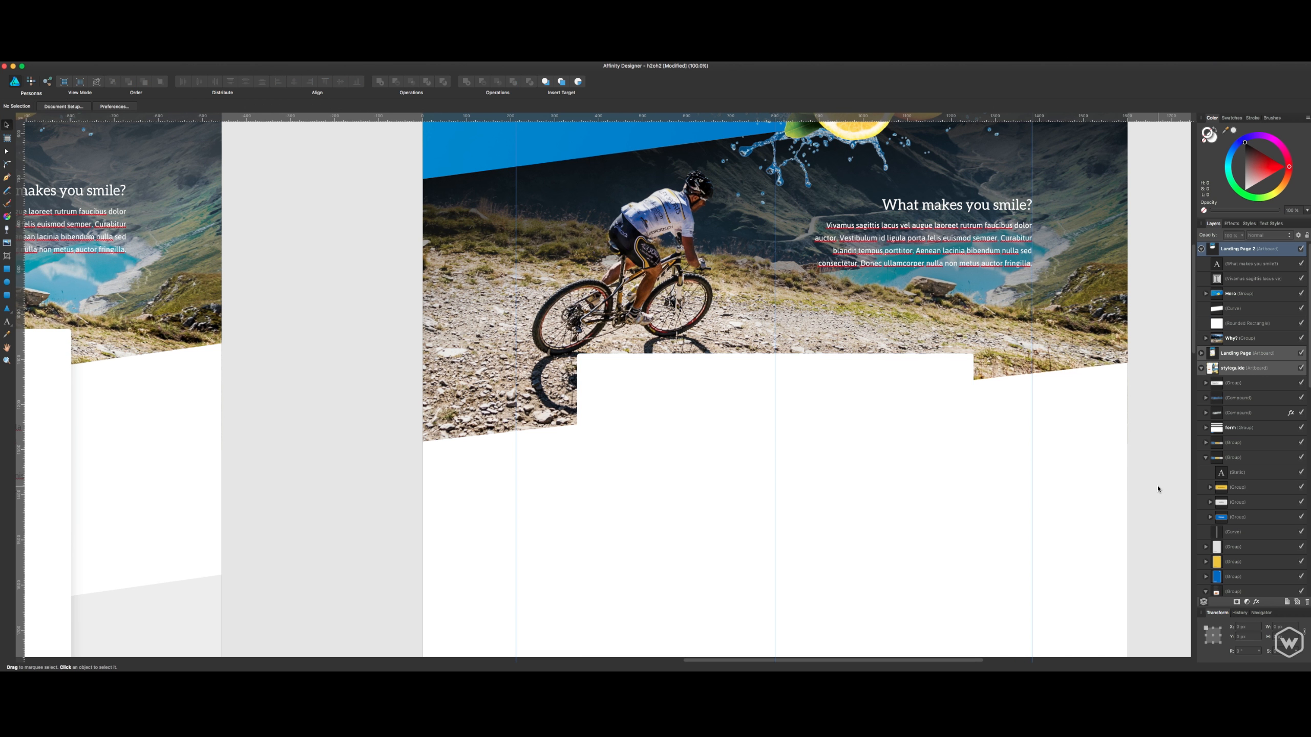
scroll(1121, 439, "down", 3)
left_click(710, 345)
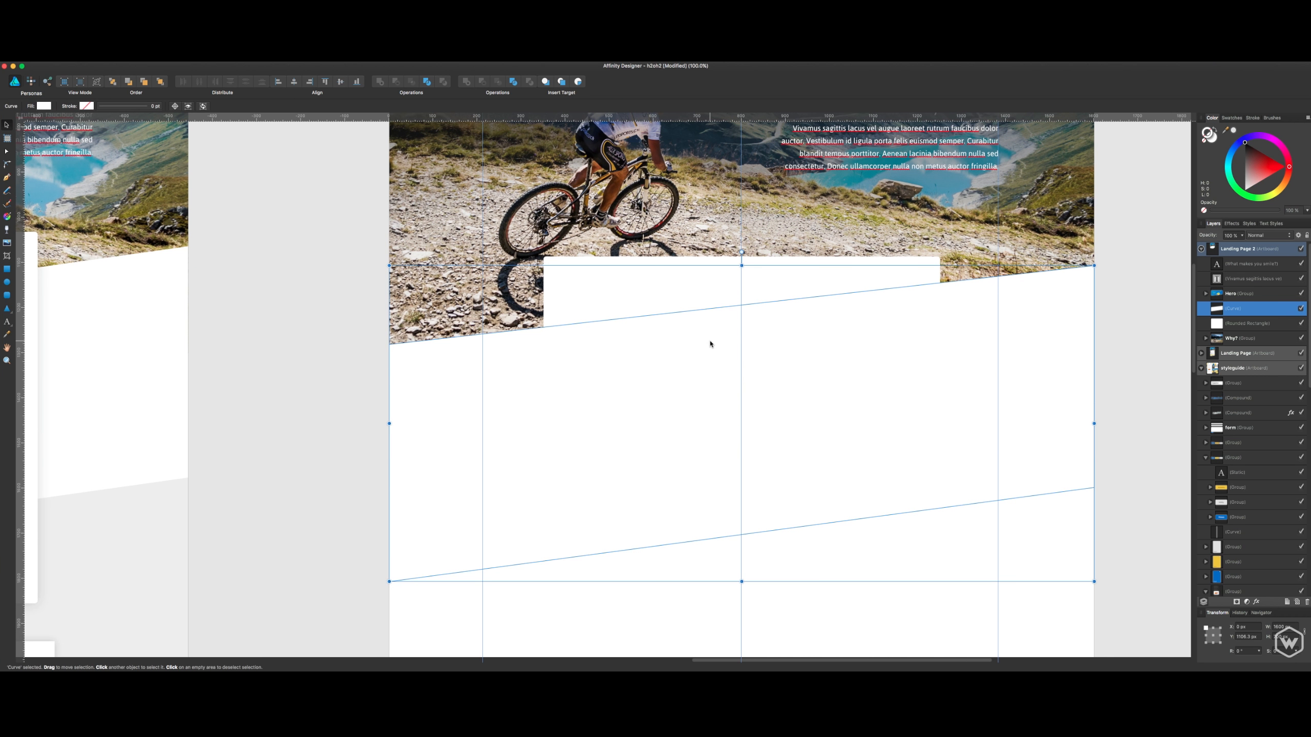
left_click(779, 275)
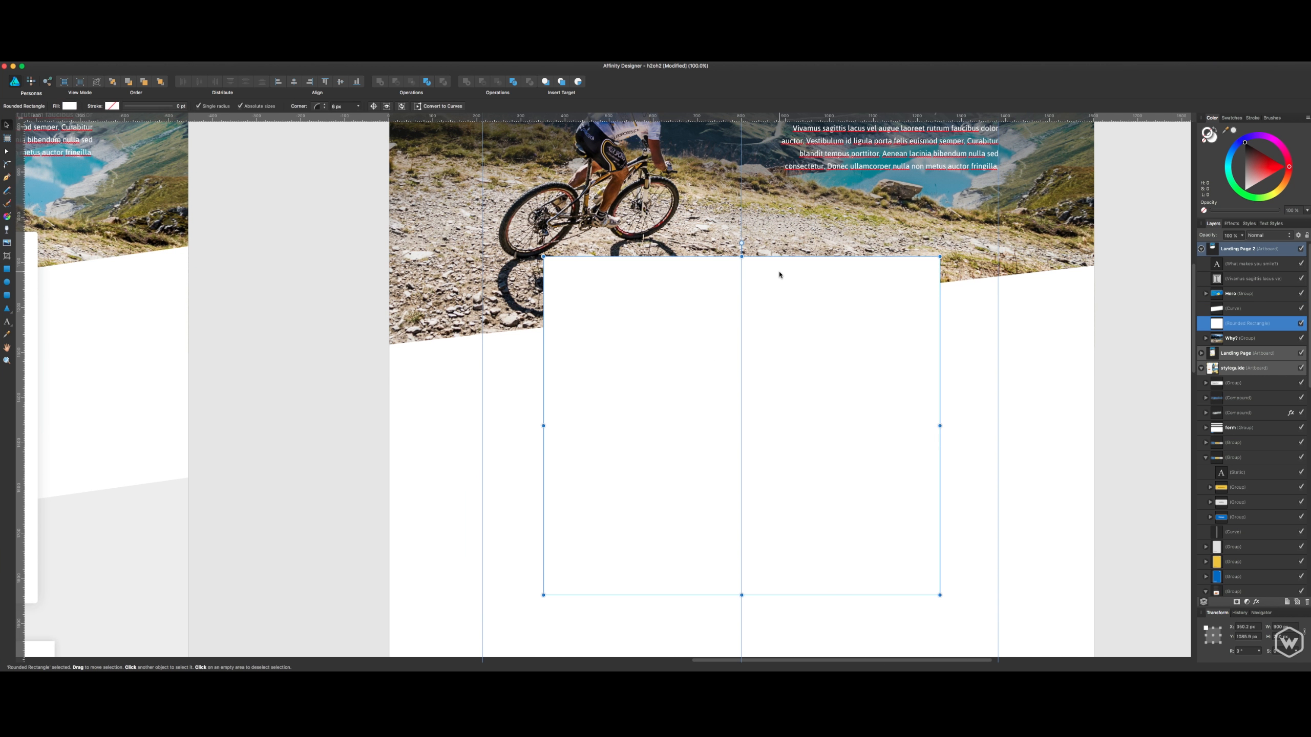
left_click(346, 106)
left_click(1099, 288)
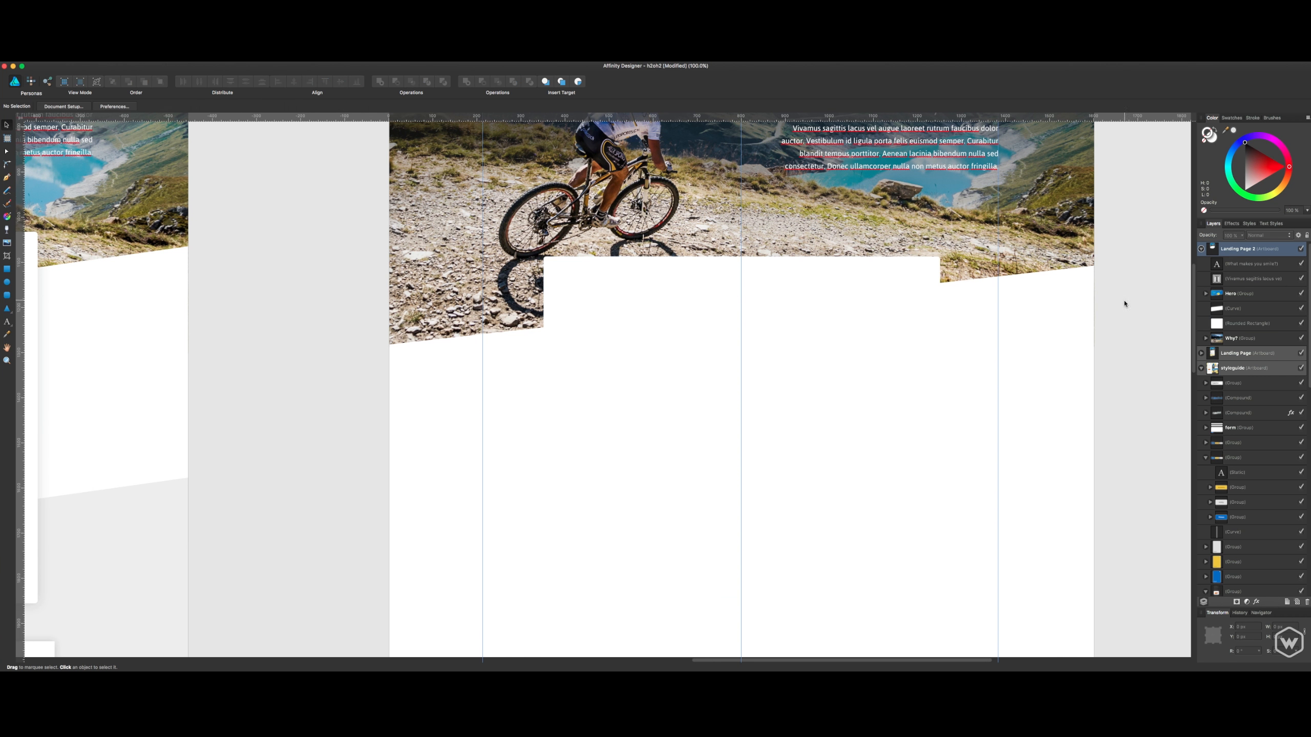
- Add an Outer Shadow effect to the white rounded rectangle and move the effects dialog clear of it
left_click(904, 269)
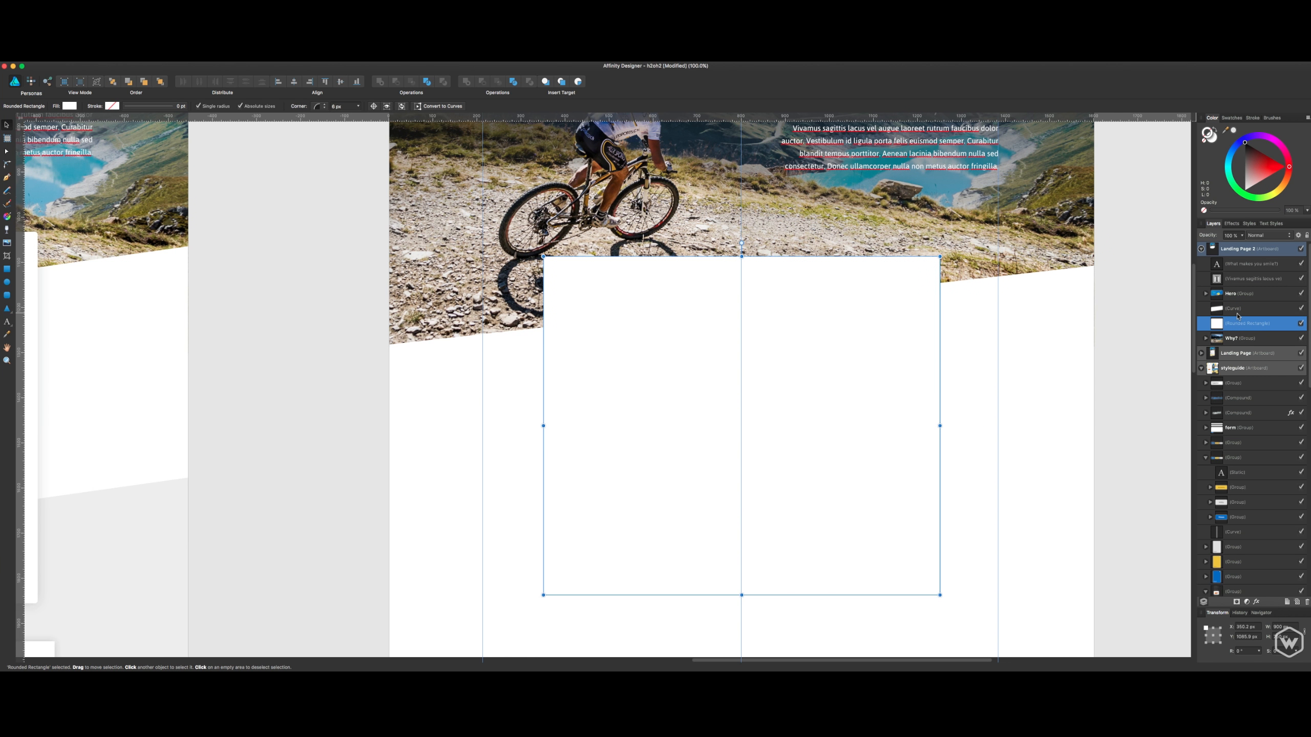
left_click(1256, 603)
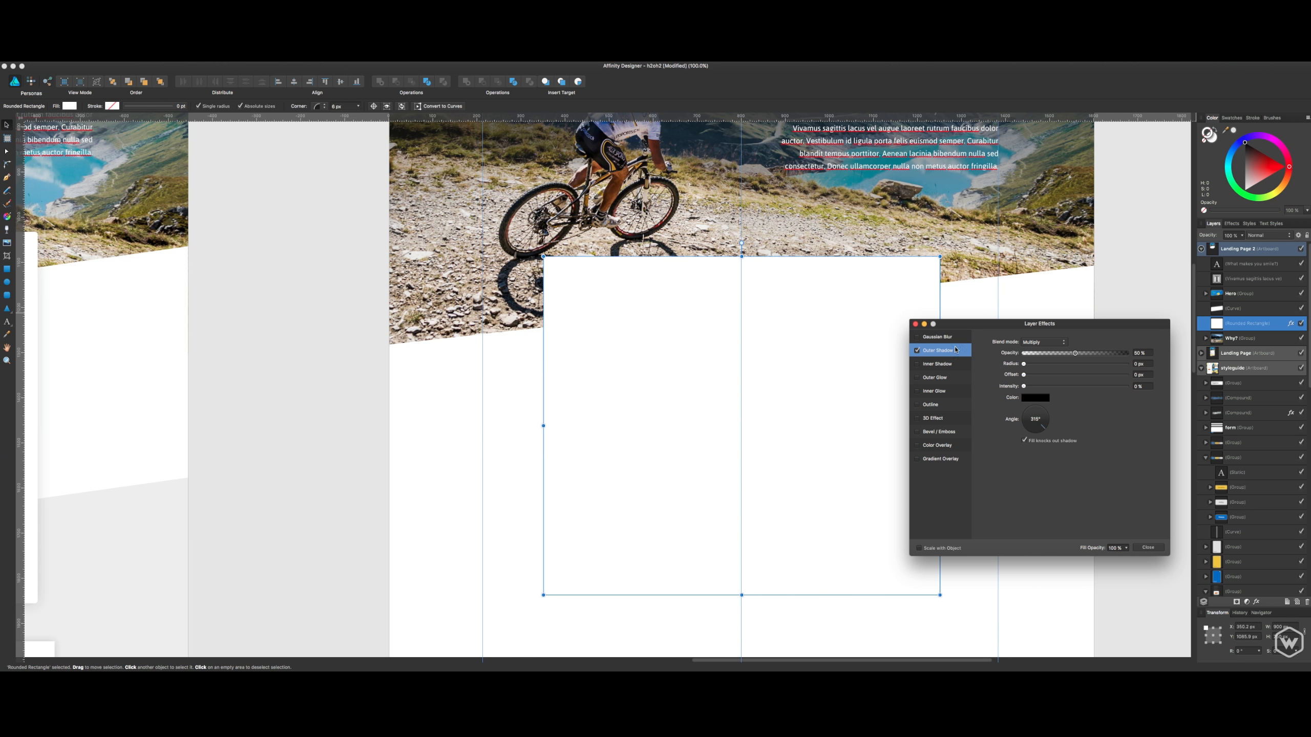
left_click(979, 318)
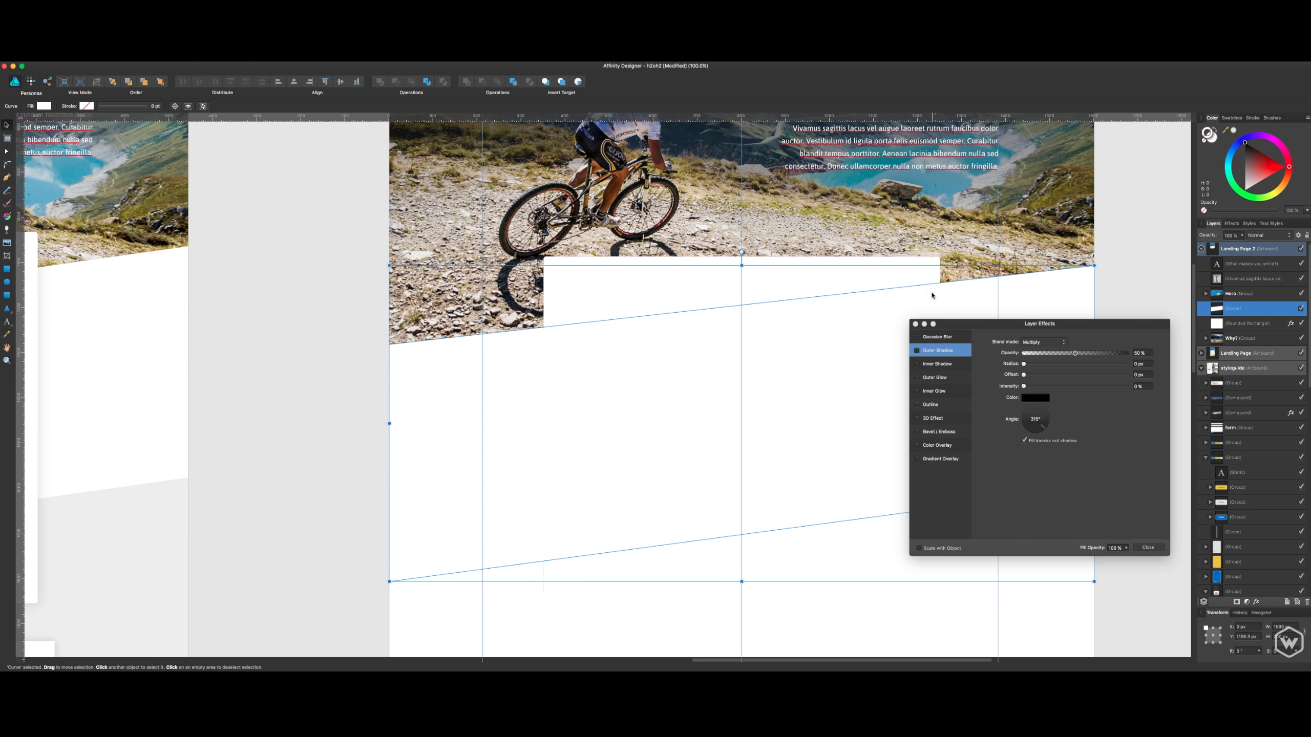
left_click(934, 278)
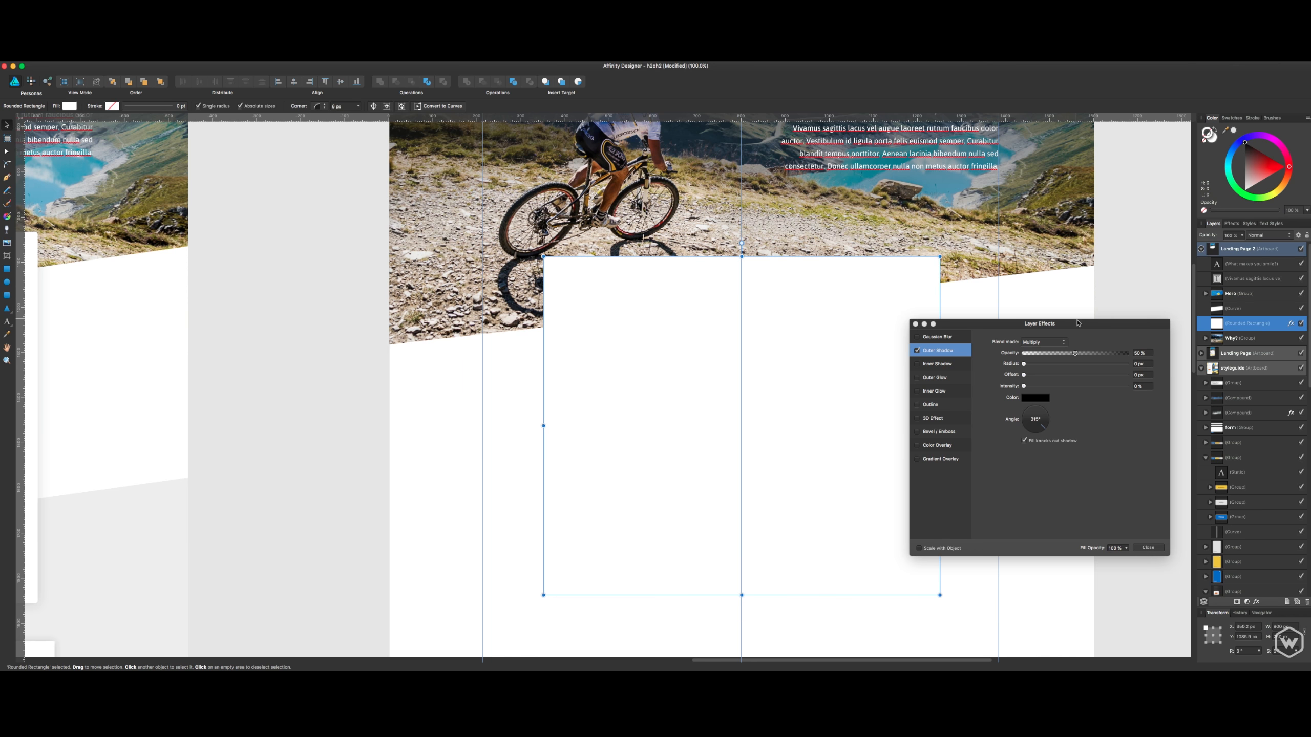
left_click_drag(1077, 320, 1163, 305)
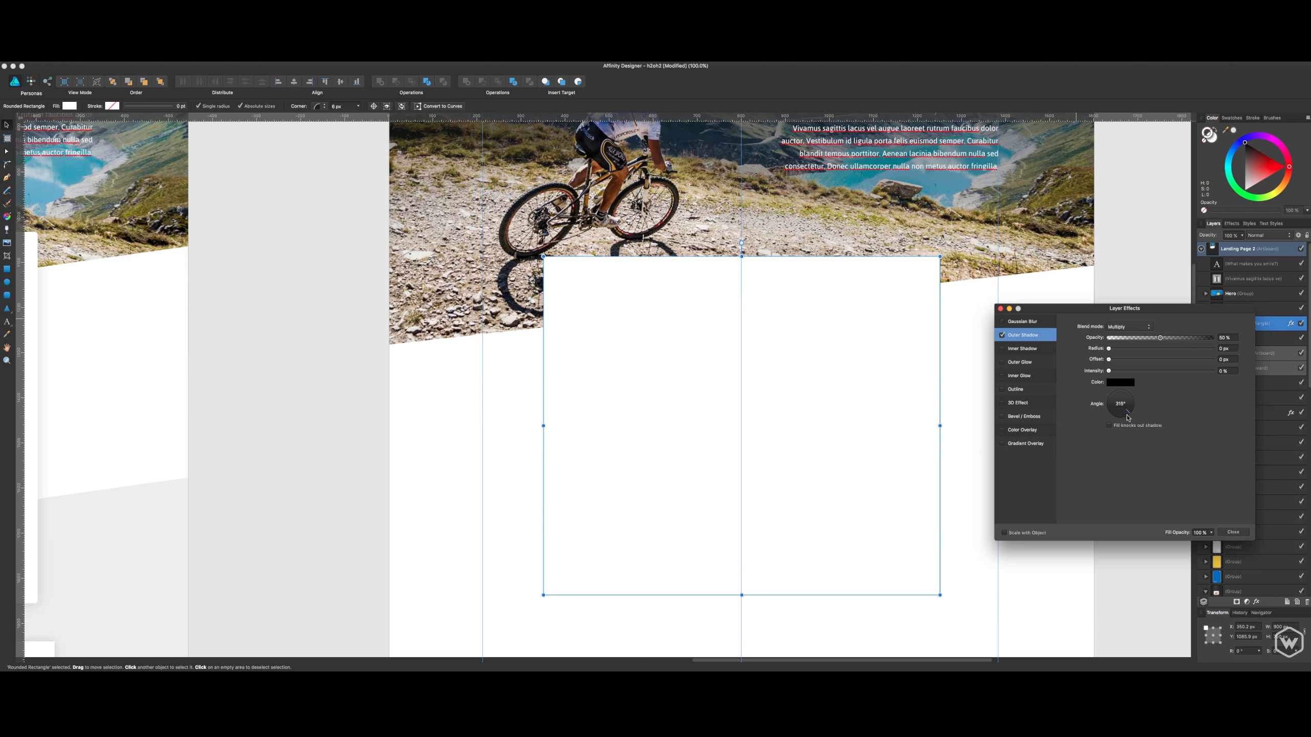
- Set the rectangle's outer shadow to 270° angle, 20% opacity, 38.6 px radius, 5.4 px offset and 8% intensity
left_click_drag(1128, 417, 1121, 418)
left_click_drag(1116, 371, 1128, 339)
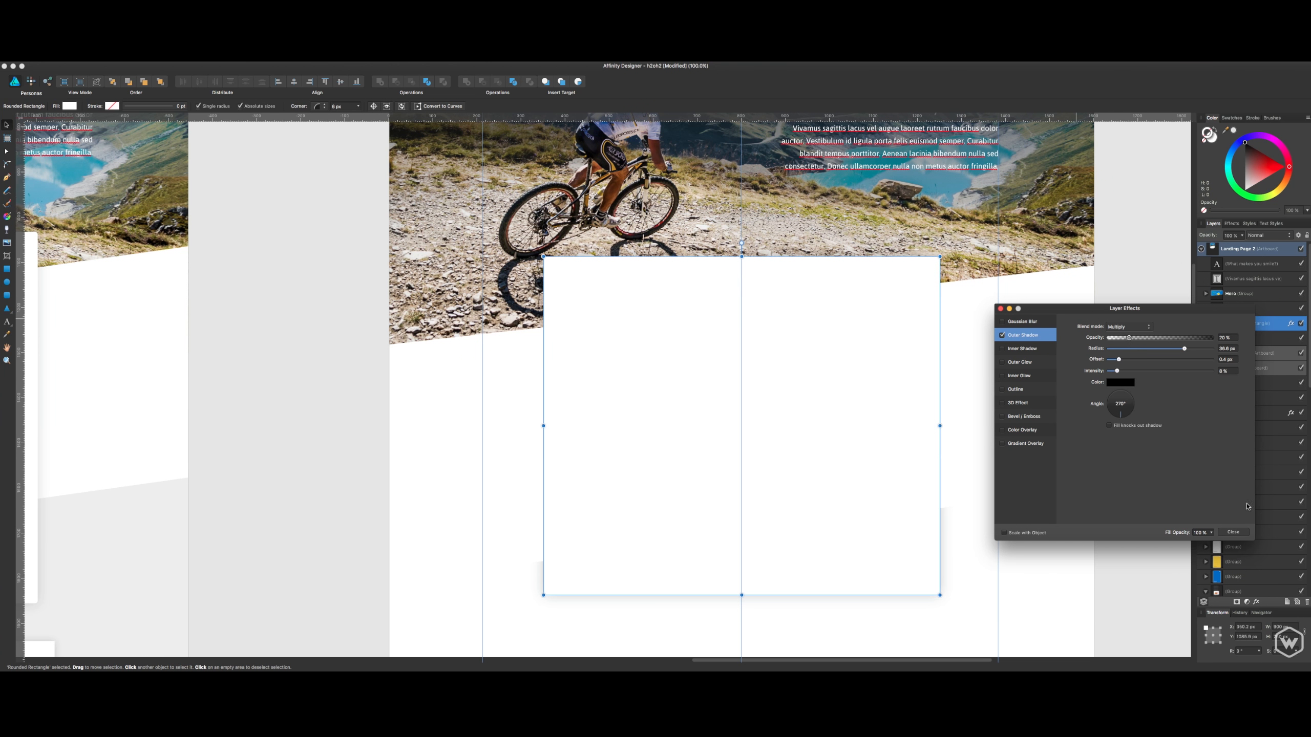
left_click(1233, 532)
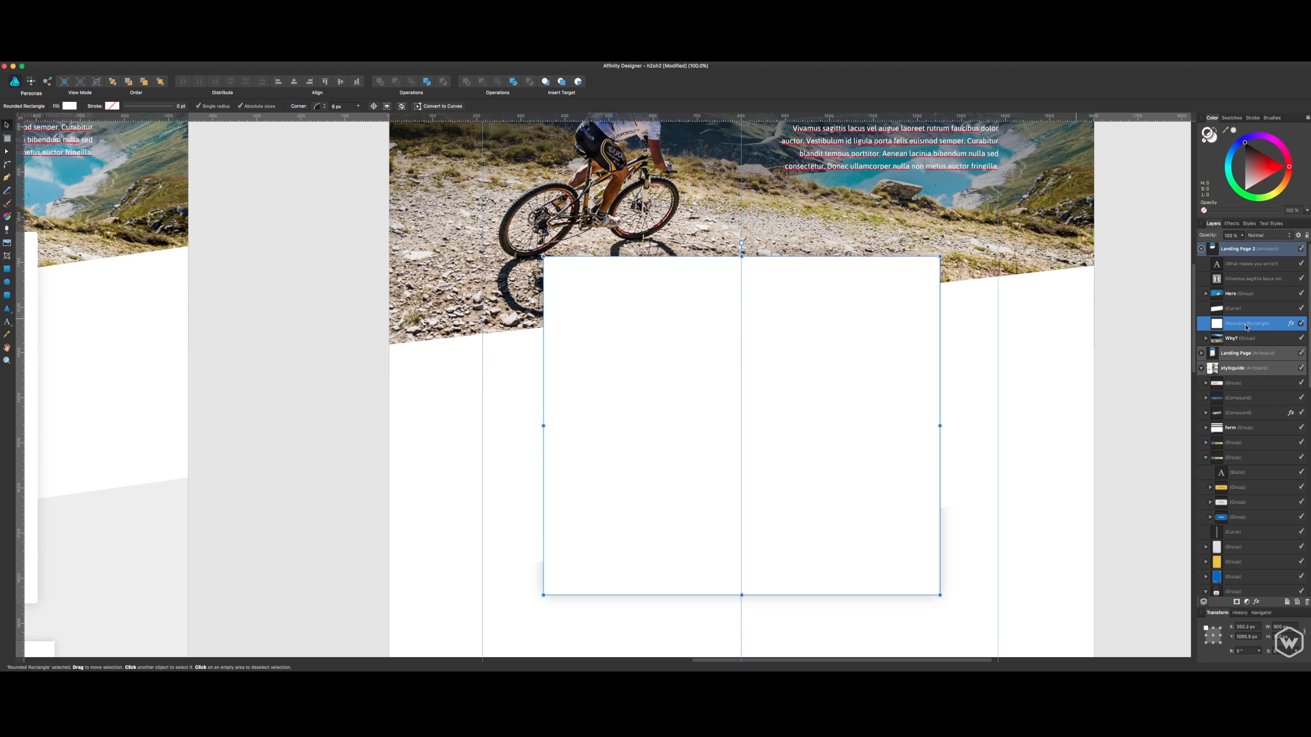
- Bring the rounded rectangle forward above the slanted shape, check its shadow and reselect the rectangle
key("super+bracketright")
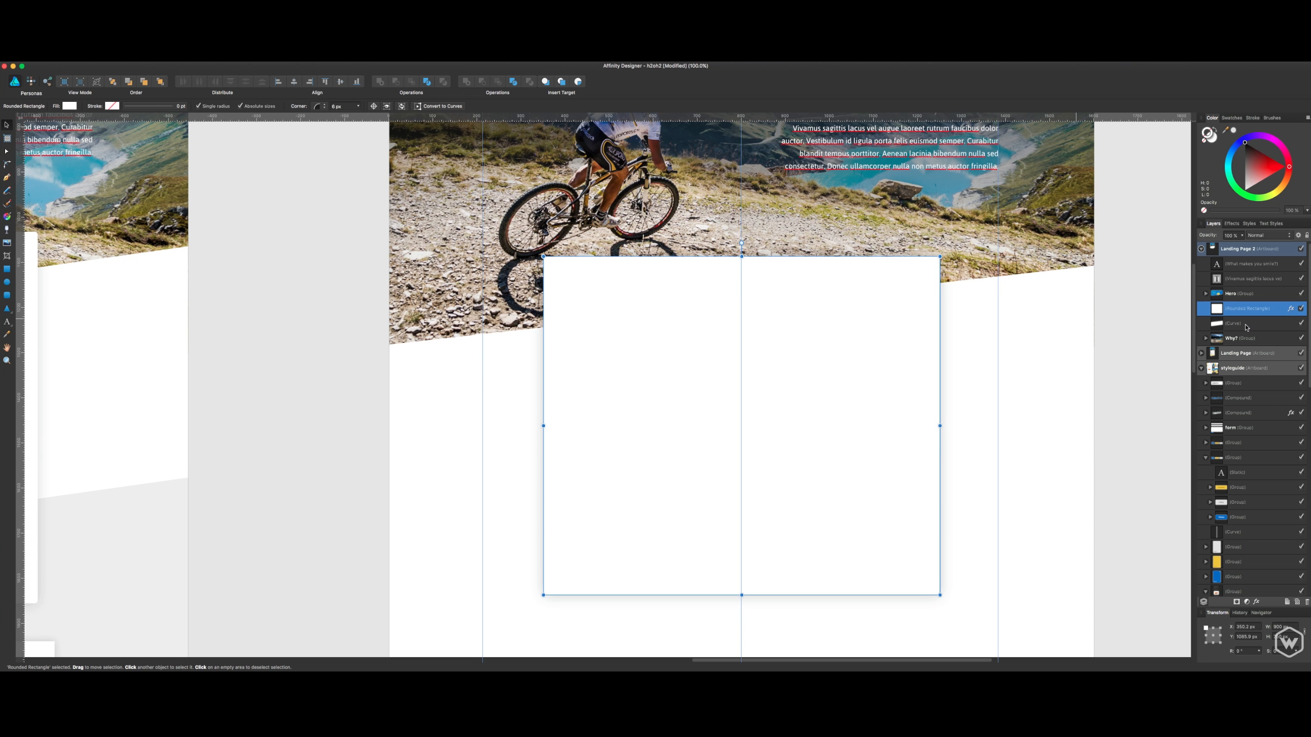
left_click(1143, 331)
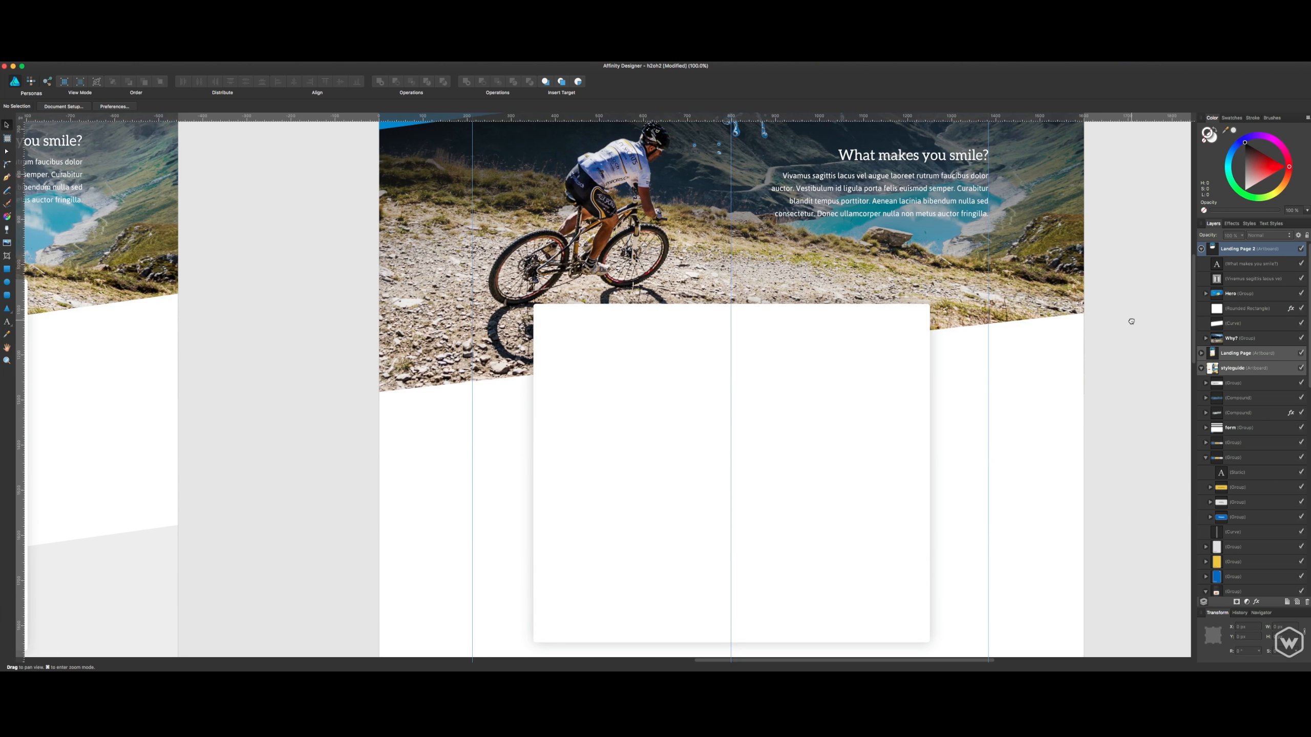
scroll(1125, 315, "up", 3)
scroll(771, 481, "down", 1)
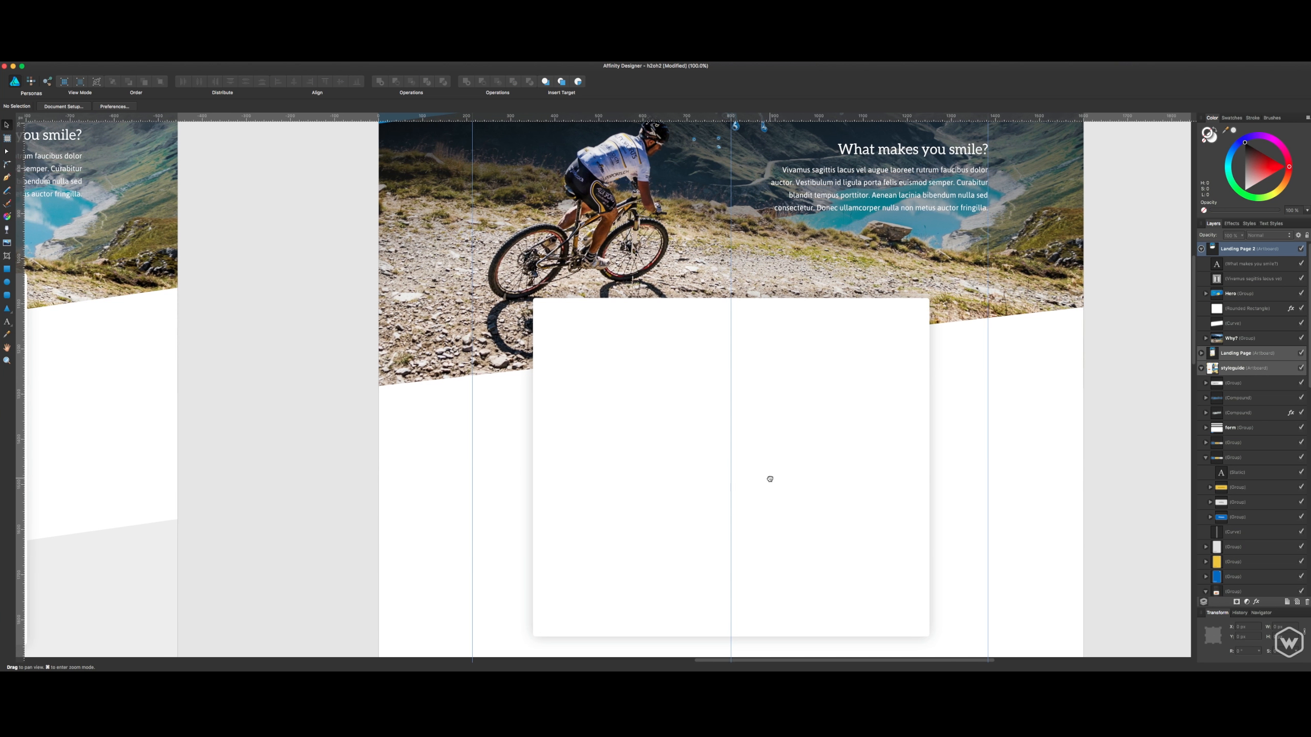
left_click(774, 476)
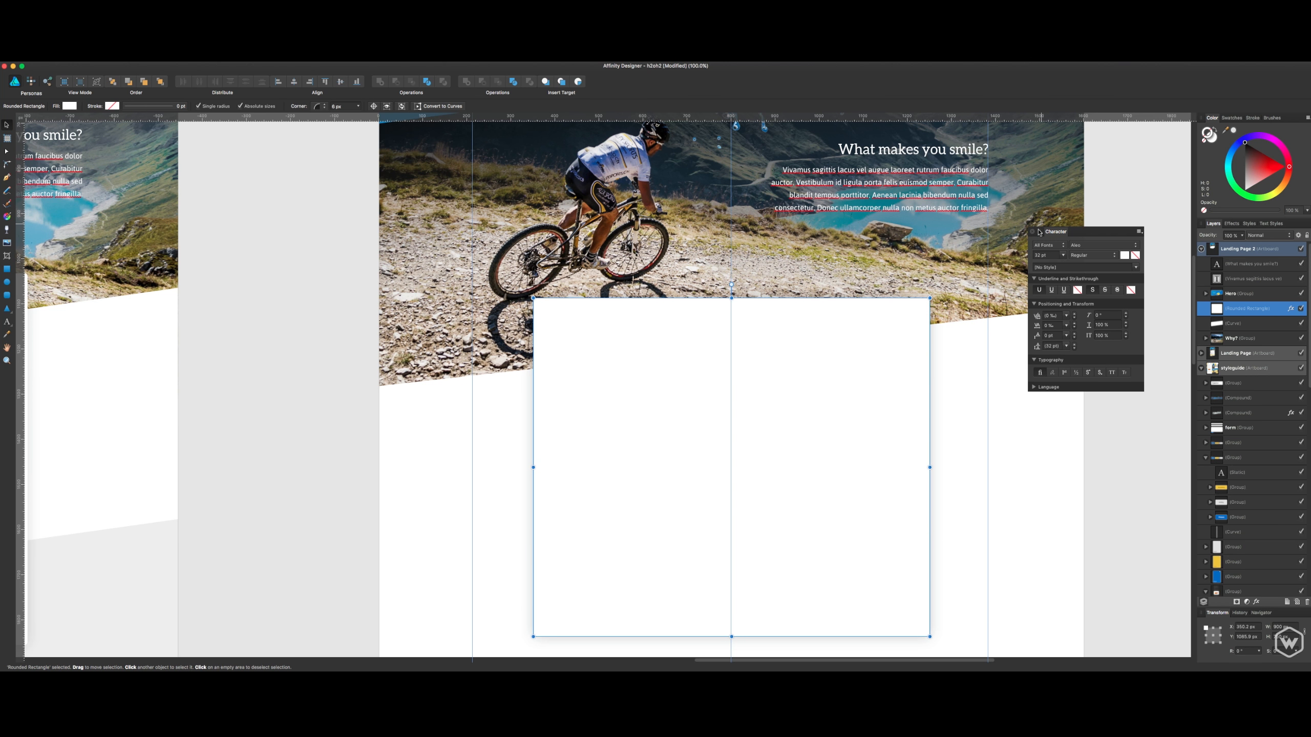
- Close the Character panel and compare the blank card with the Why H2OHdrink? card on the original landing page
left_click(1032, 233)
left_click(1090, 358)
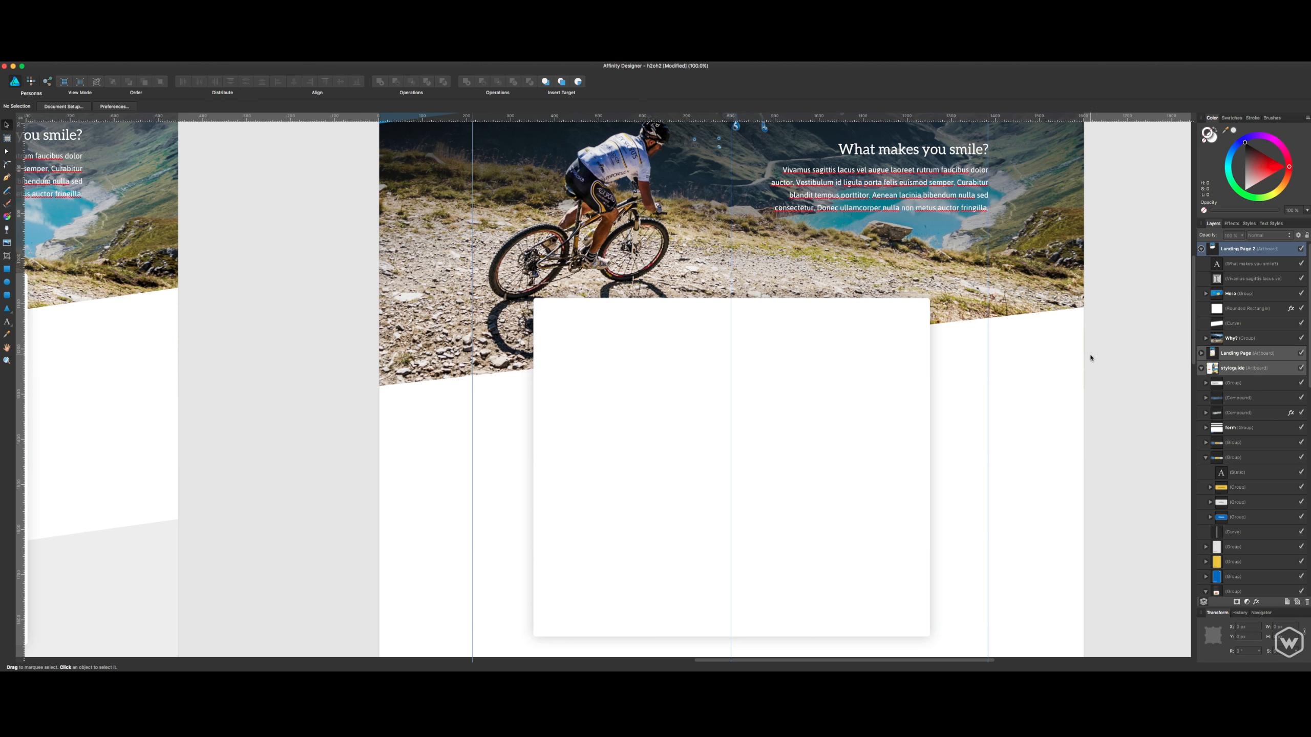
scroll(1053, 373, "down", 3)
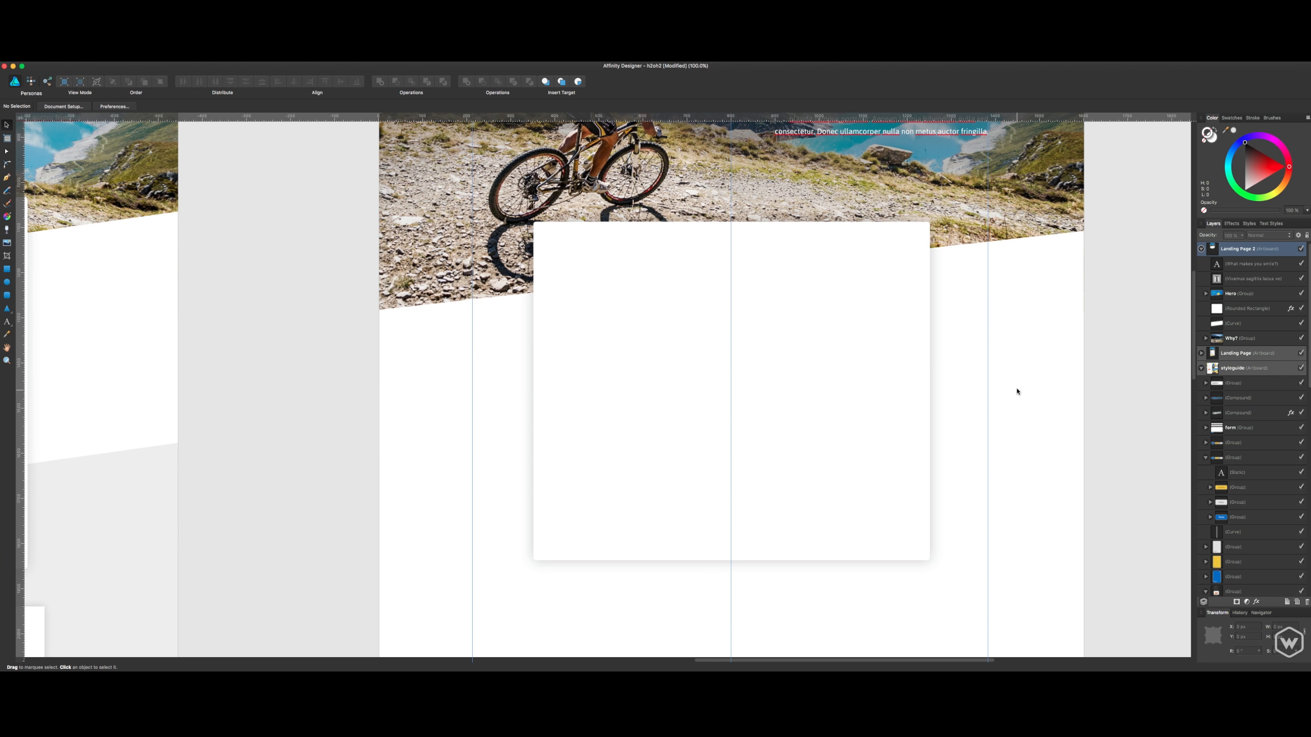
scroll(1027, 413, "up", 8)
scroll(1040, 438, "left", 10)
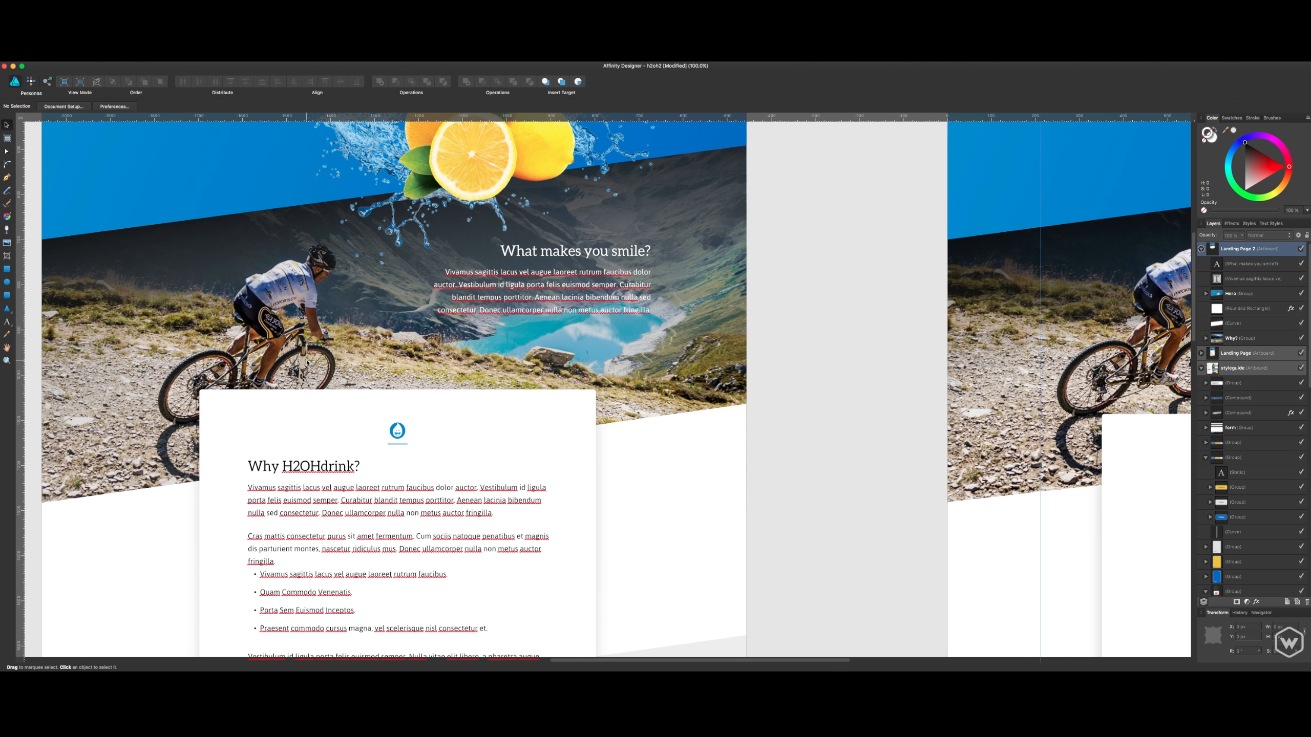
scroll(883, 312, "right", 15)
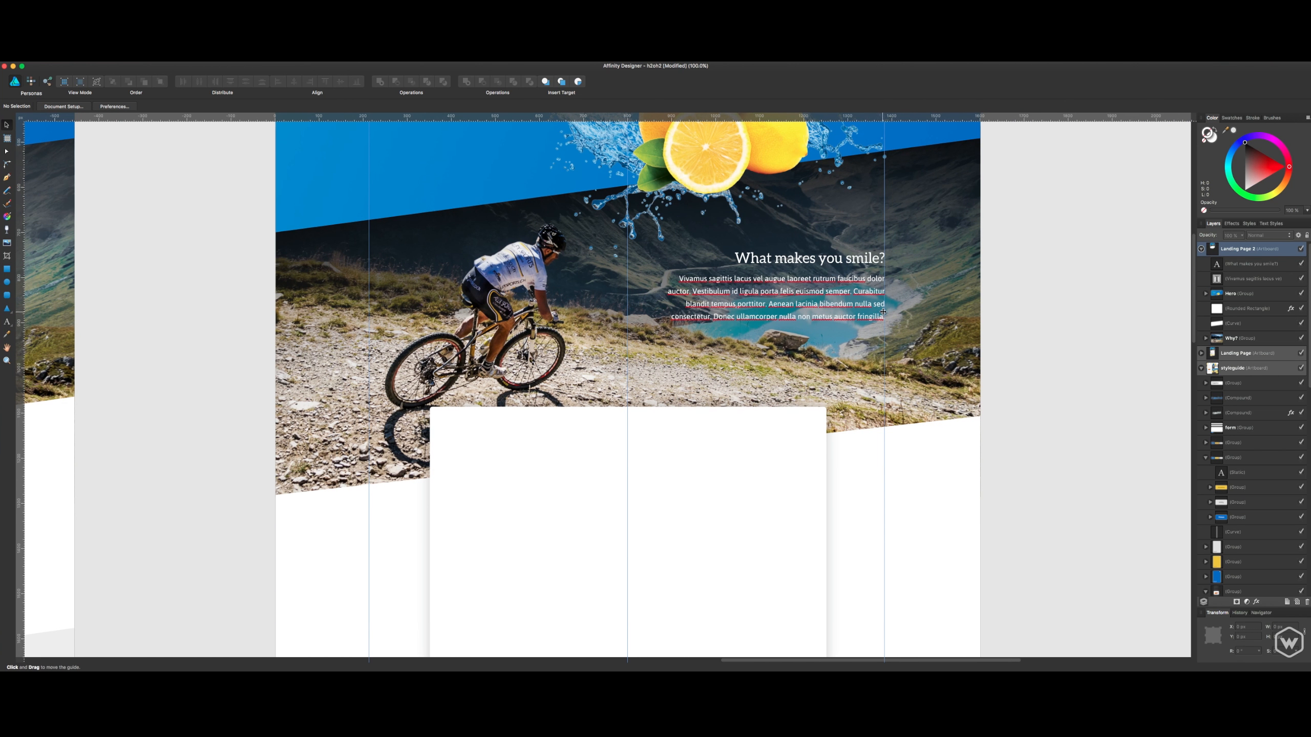
- Check the white card's placement over the slanted edge, deselect it and save the document
left_click(817, 438)
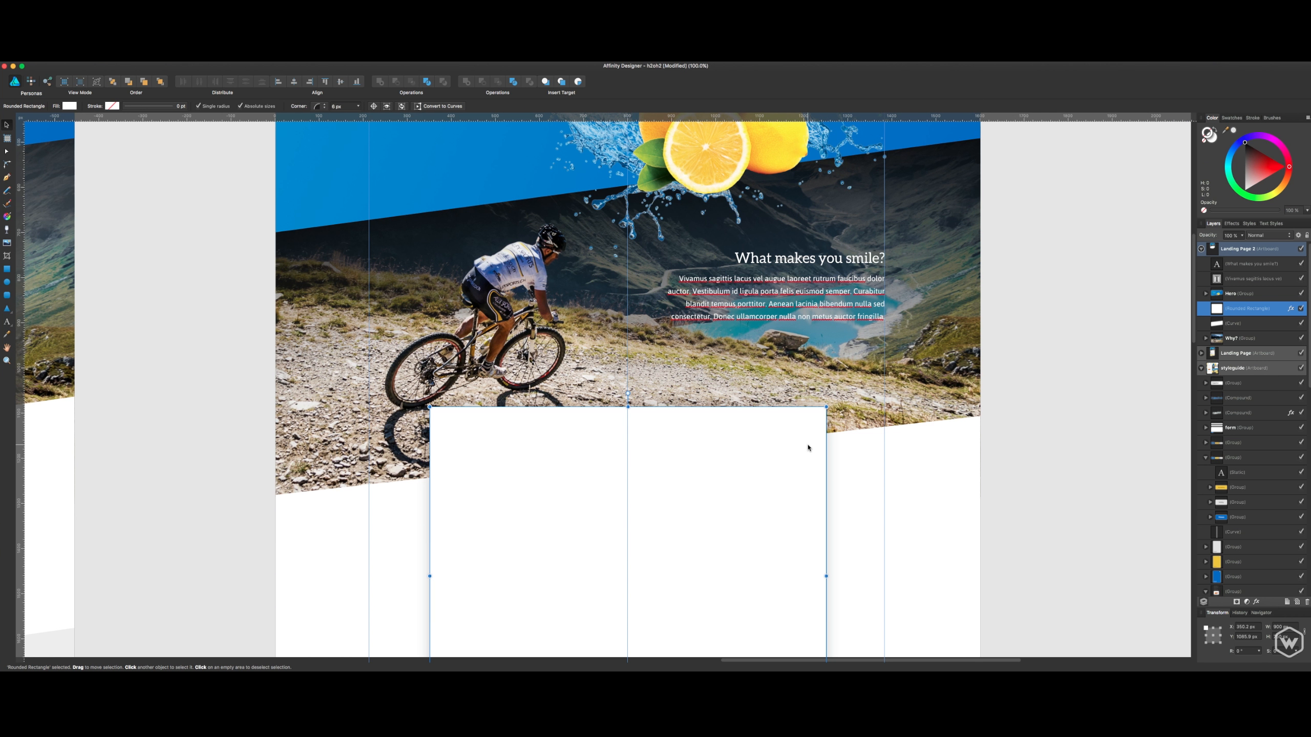
left_click_drag(813, 435, 815, 436)
left_click(992, 395)
scroll(1027, 389, "up", 3)
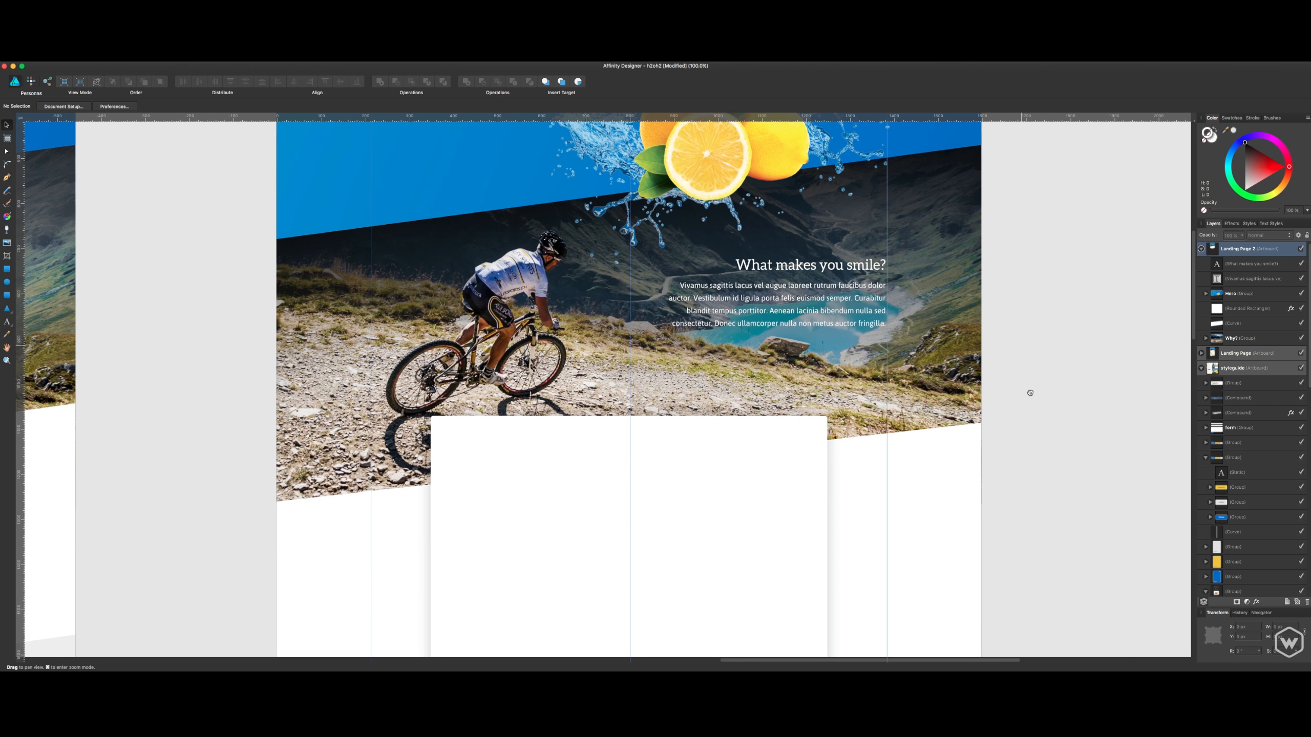
key("super+s")
- Review the hero and mountain biking sections of Landing Page 2 and examine the original page's Why H2OHdrink? card contents
scroll(583, 346, "up", 8)
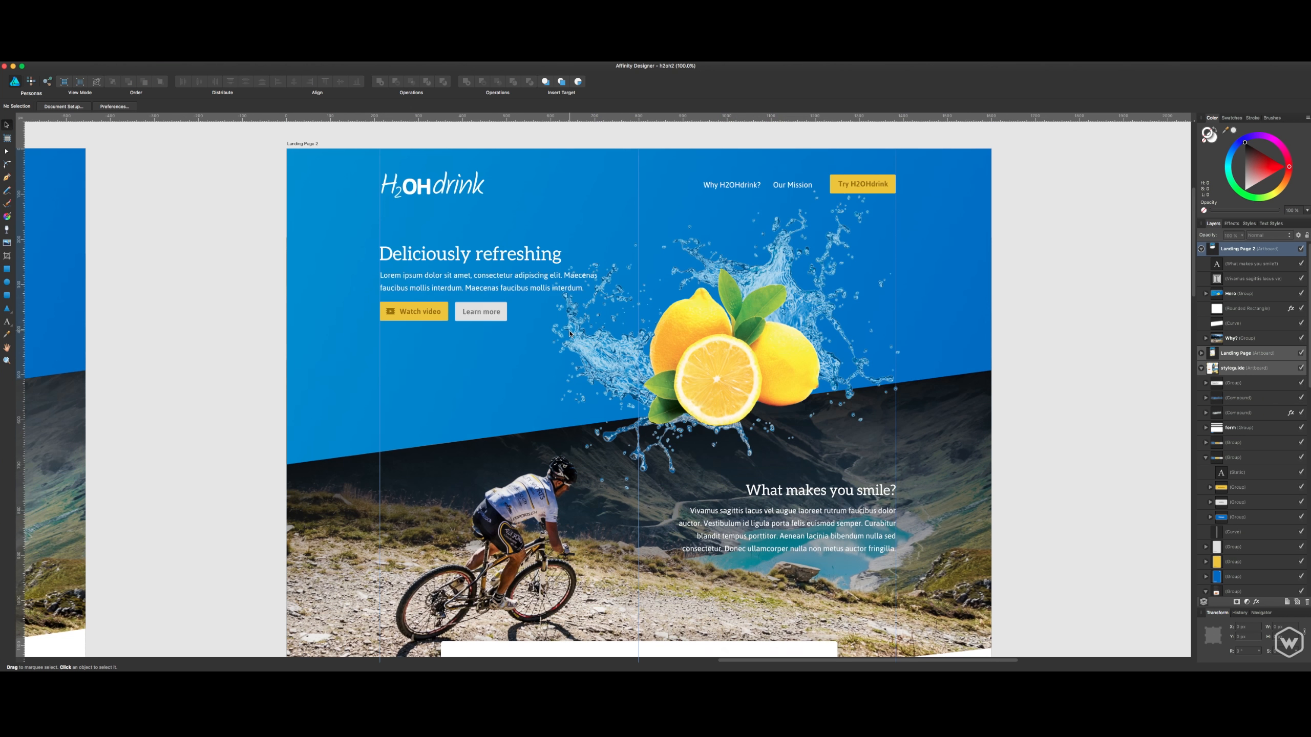
scroll(589, 322, "down", 8)
left_click(590, 322)
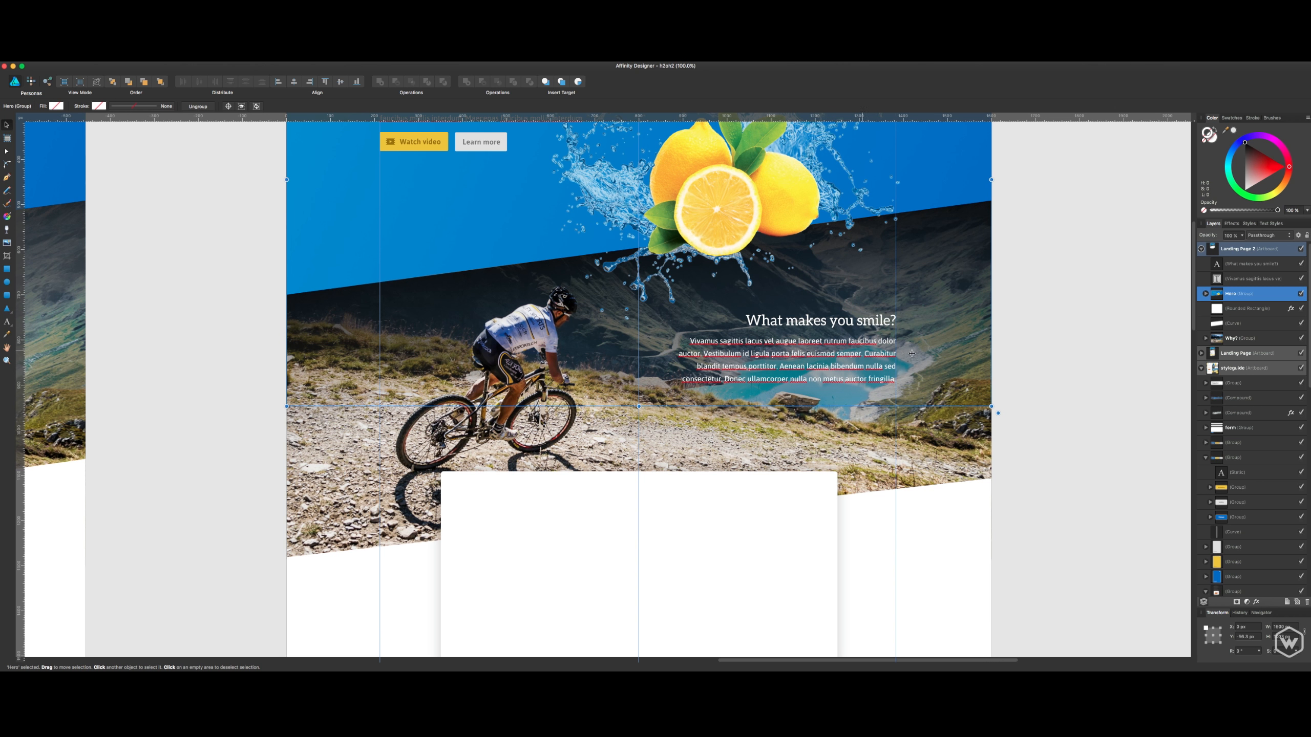
left_click(1127, 375)
scroll(1128, 371, "left", 3)
scroll(1128, 372, "down", 2)
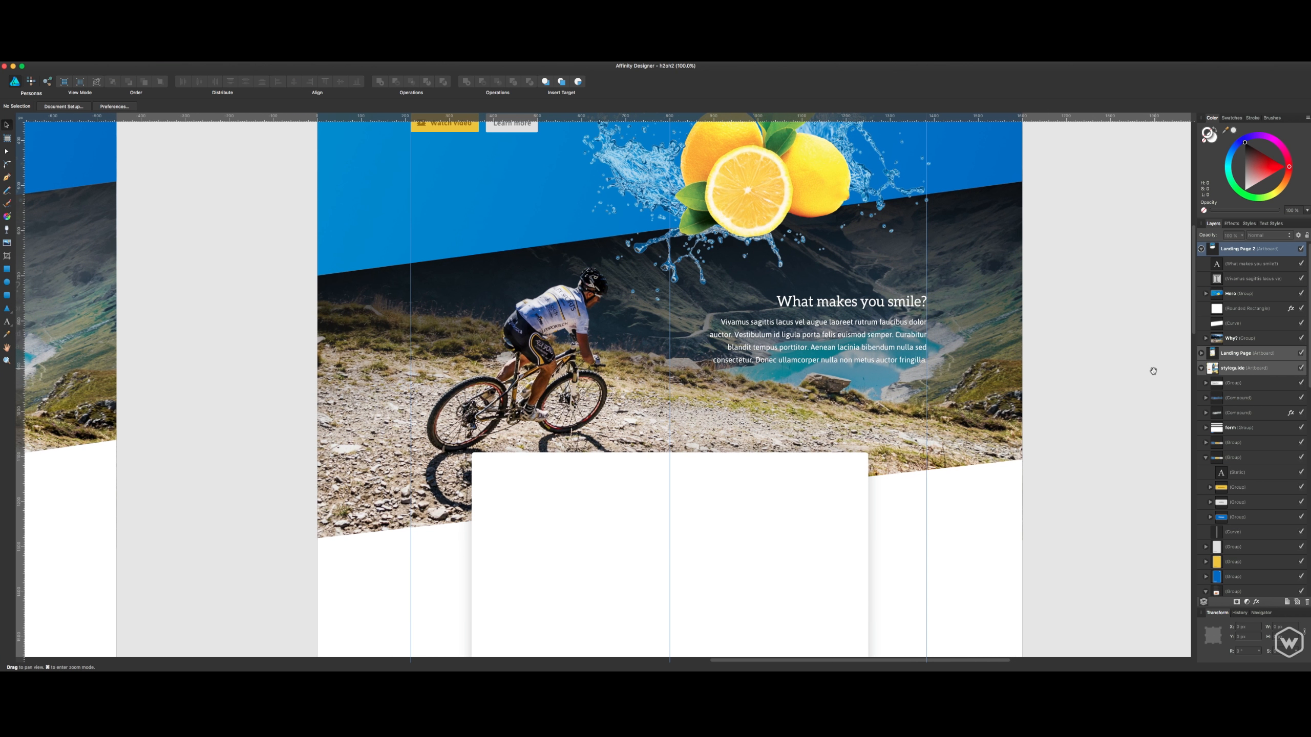
scroll(1130, 365, "up", 5)
scroll(1110, 310, "down", 8)
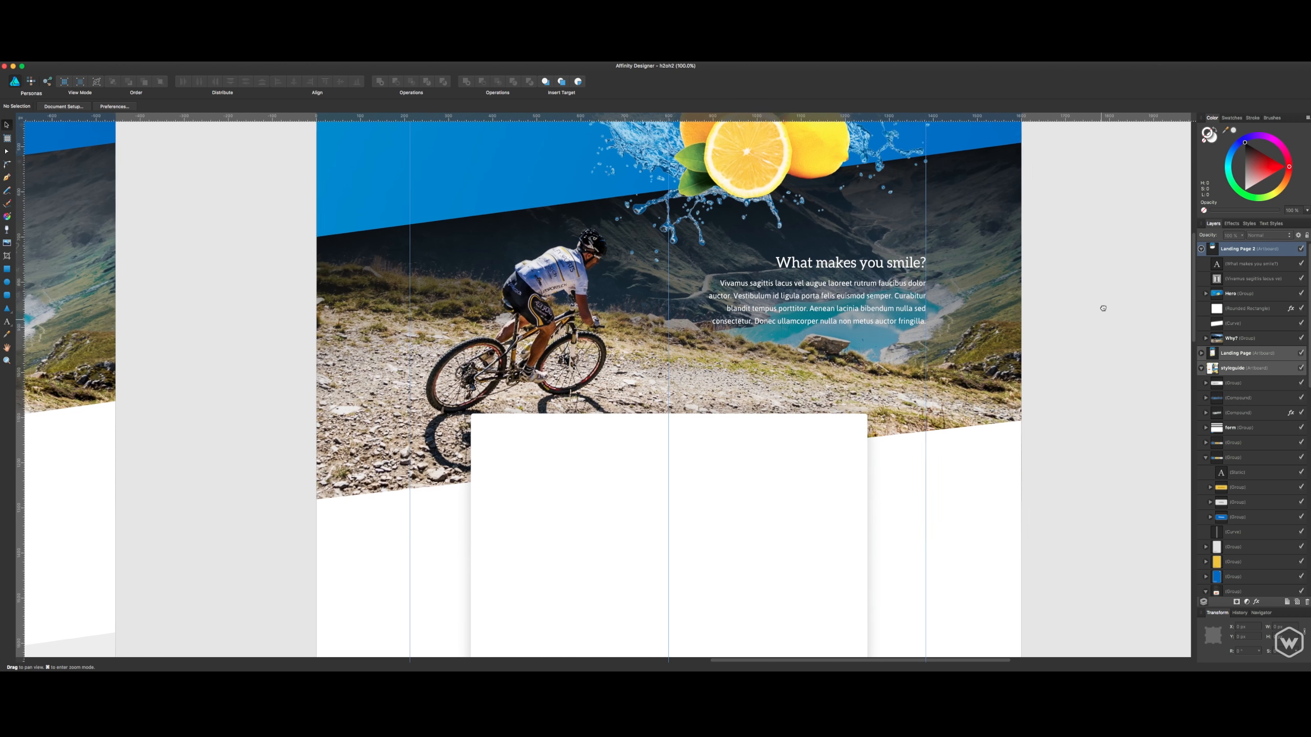
scroll(1104, 305, "left", 1)
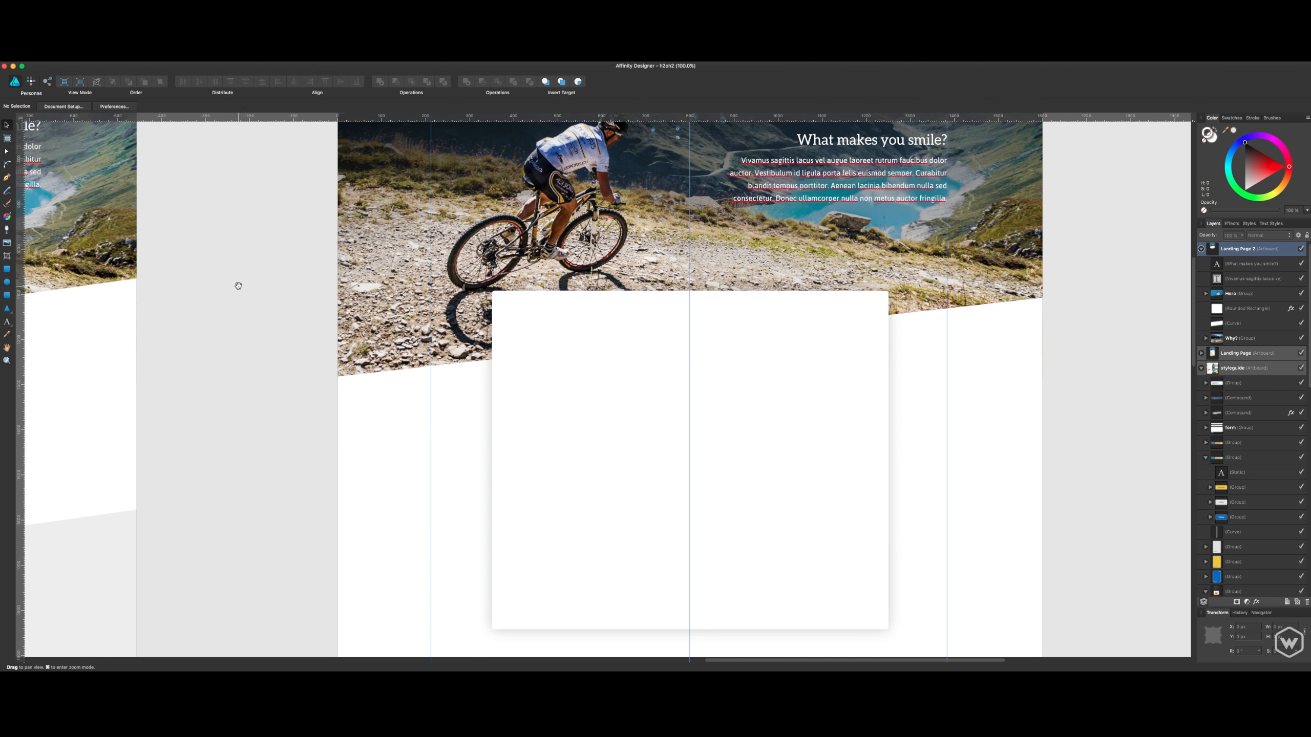
scroll(331, 231, "left", 10)
scroll(485, 305, "left", 20)
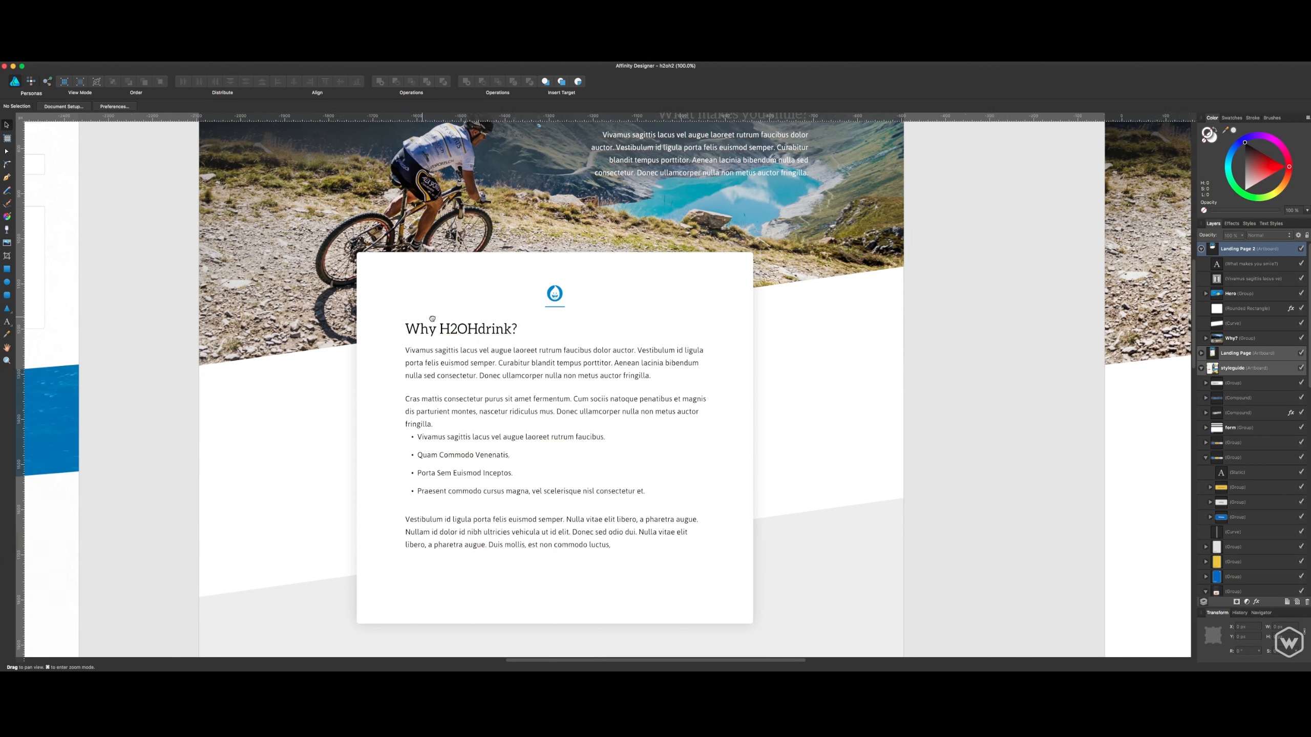
- Copy the blue round droplet logo from the styleguide artboard and paste it onto the blank white card
scroll(599, 360, "left", 5)
scroll(599, 360, "up", 3)
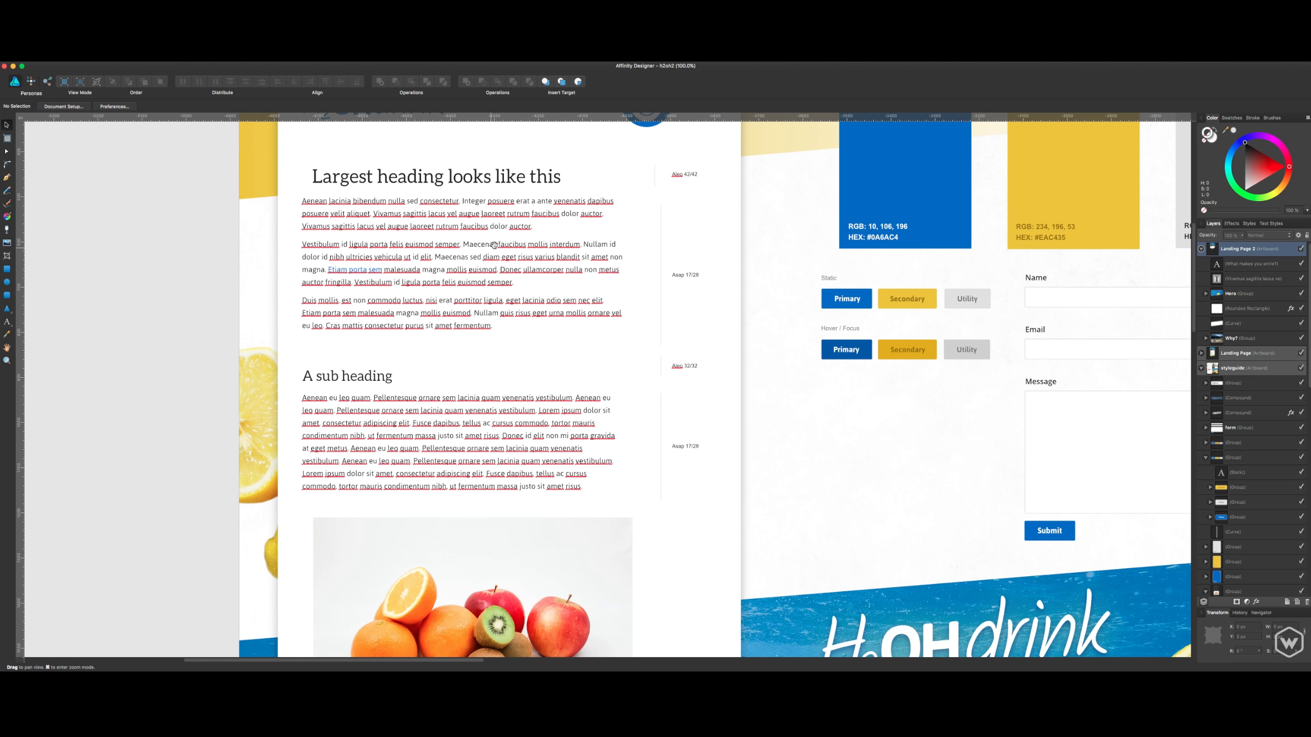
scroll(555, 301, "up", 4)
left_click(555, 301)
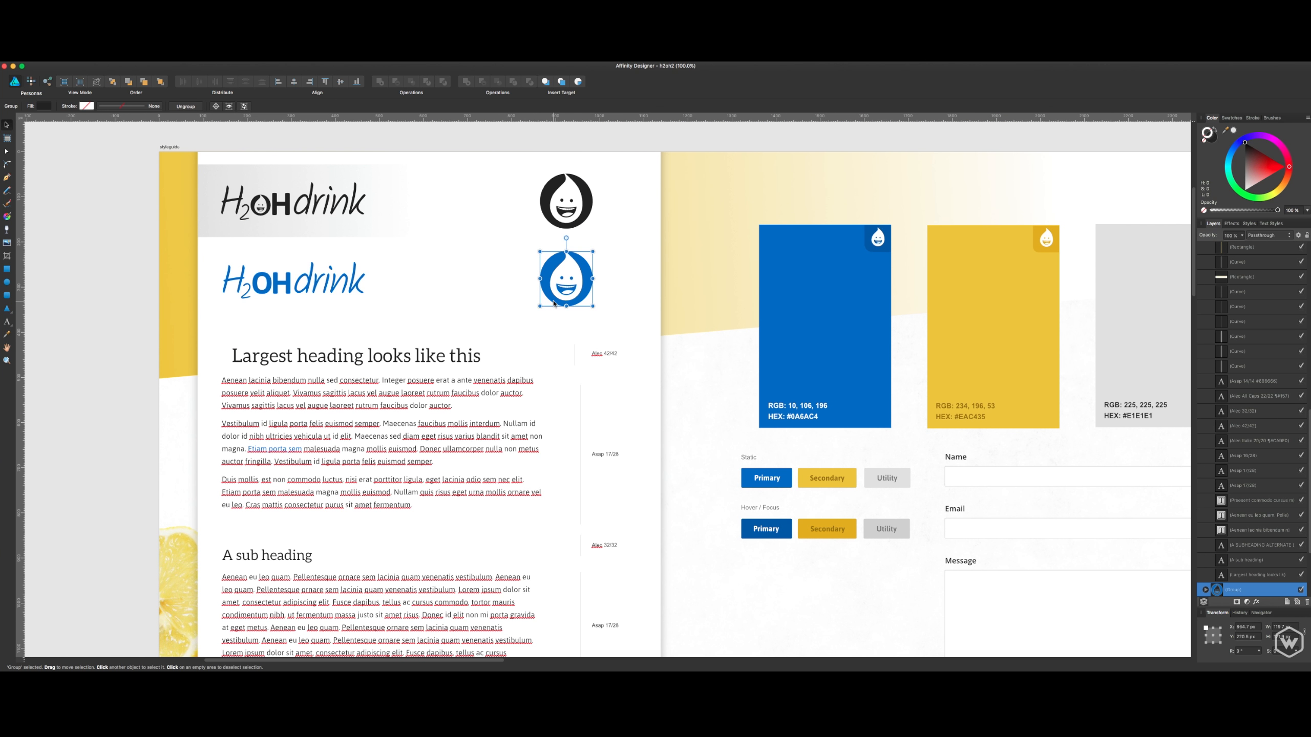
scroll(567, 409, "right", 20)
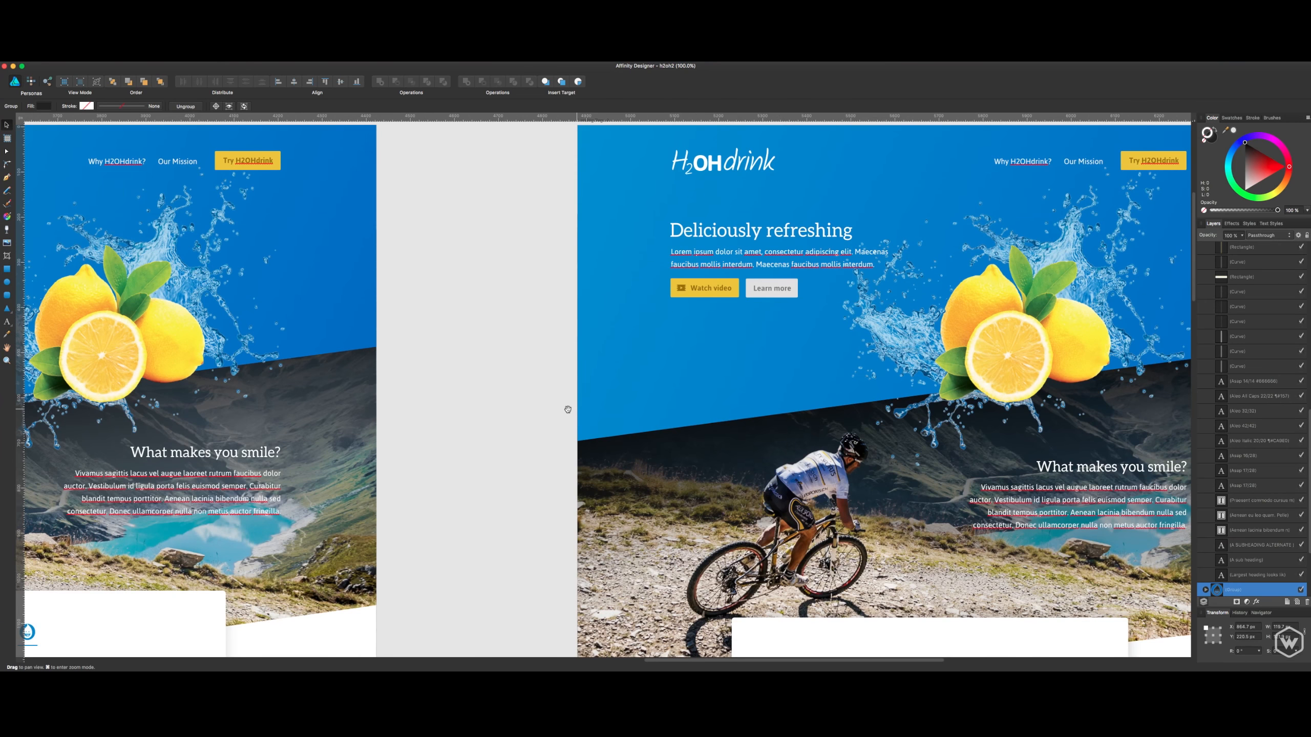
scroll(568, 410, "left", 20)
scroll(567, 410, "down", 8)
left_click(604, 327)
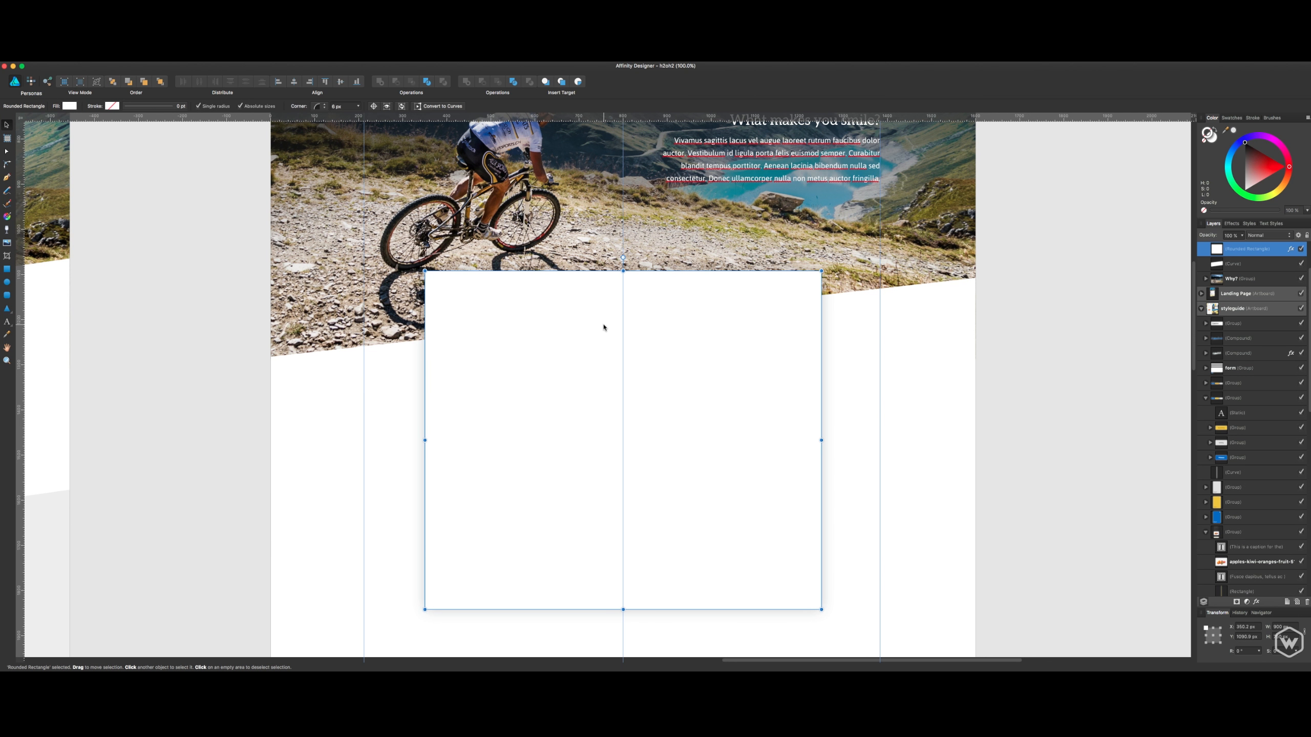
key("super+v")
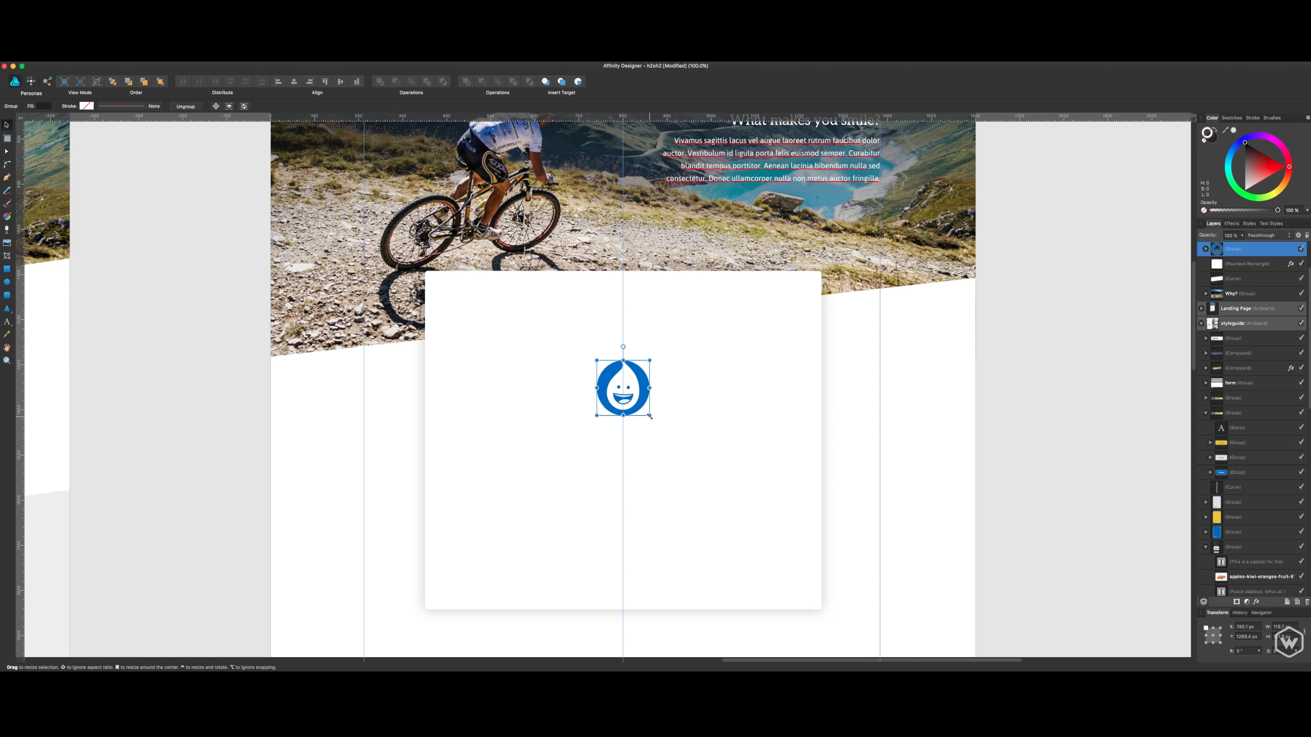
- Scale the pasted droplet logo down to about 47 px wide and centre it near the card's upper edge
left_click_drag(650, 416, 631, 310)
key("super+z")
left_click(899, 346)
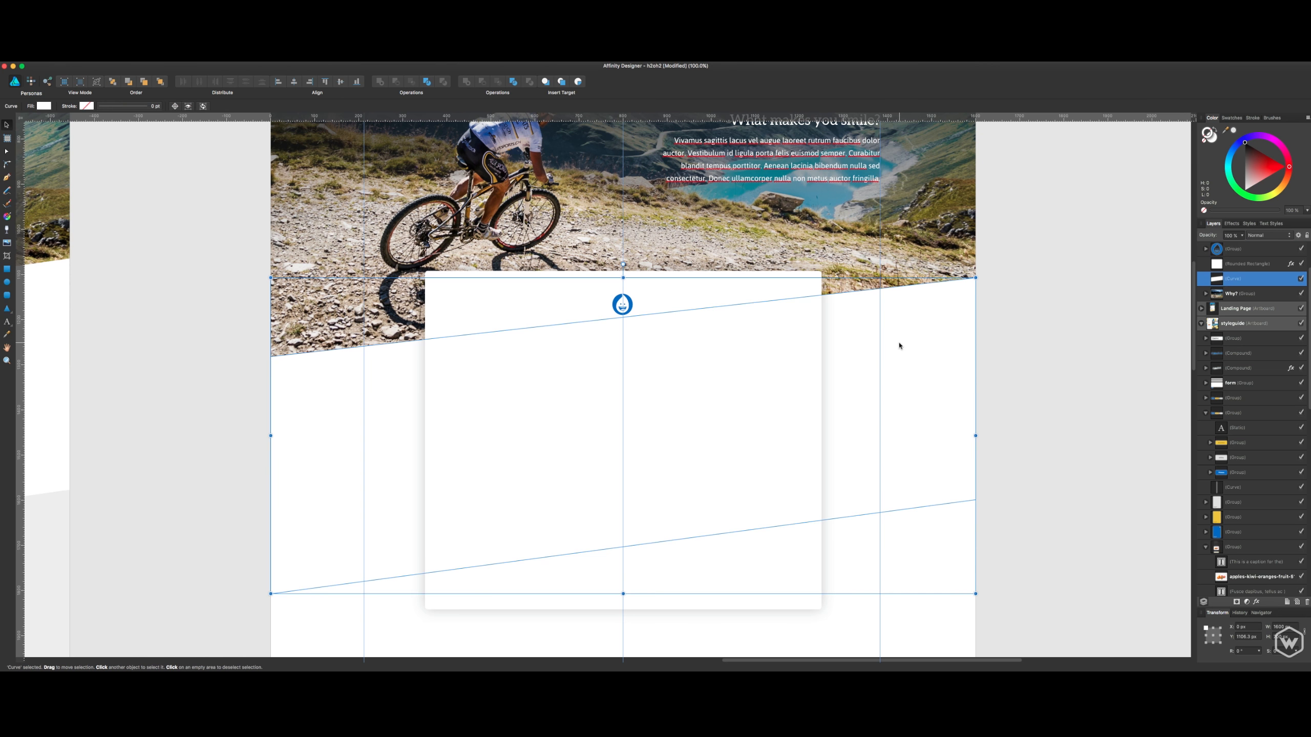
- Draw a thin rectangle just beneath the droplet logo and set its height to 2 px
scroll(598, 339, "up", 5)
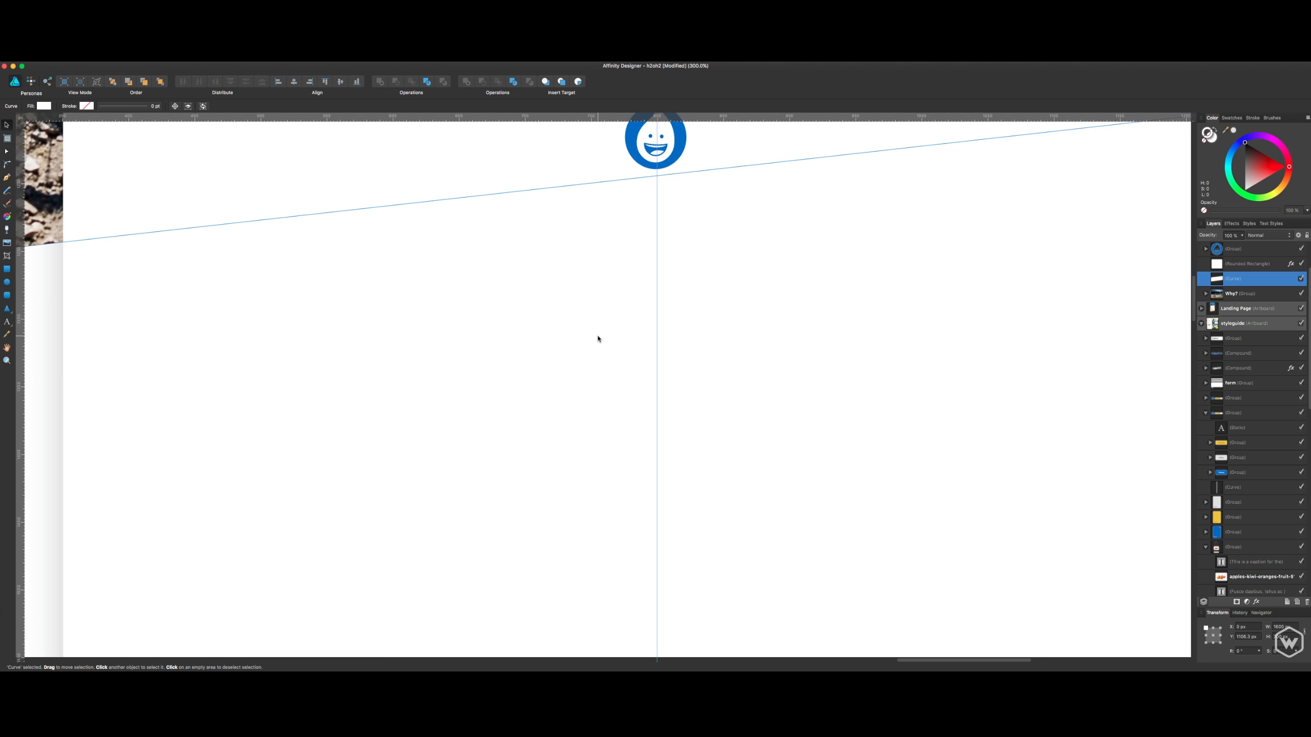
left_click_drag(614, 293, 535, 425)
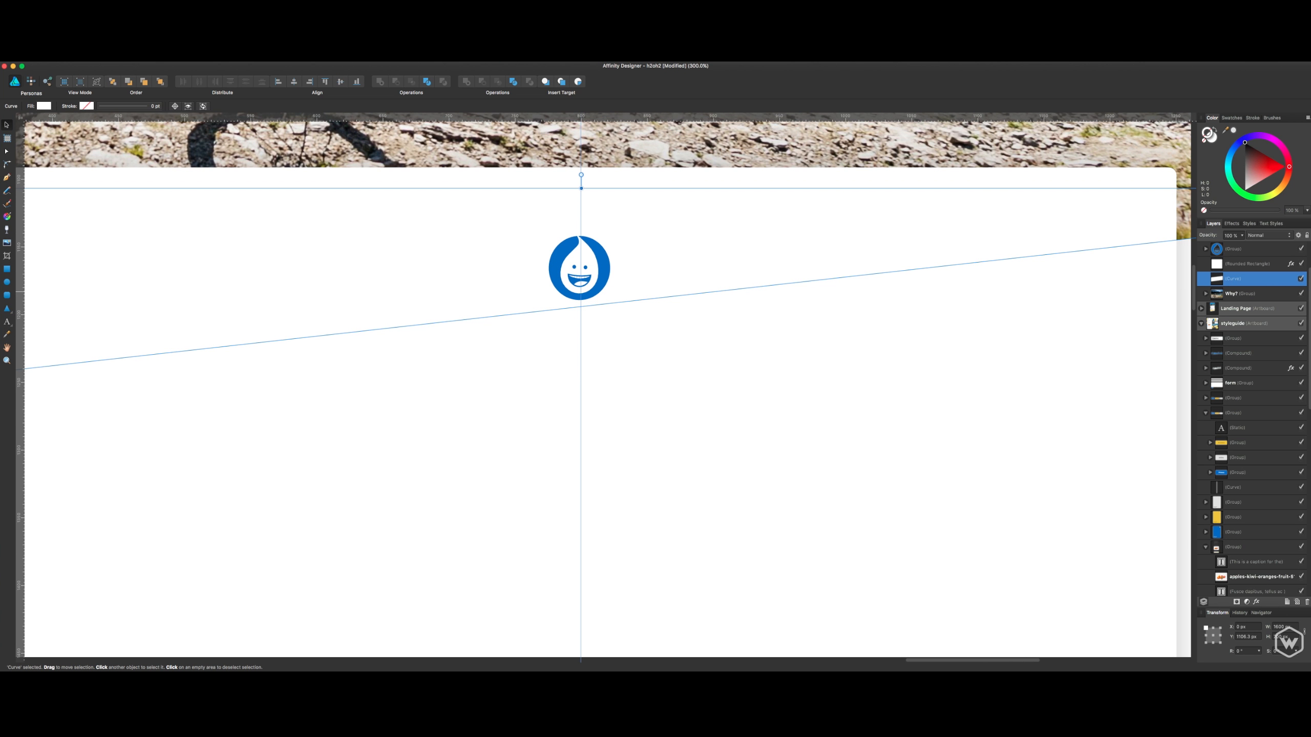
left_click(6, 269)
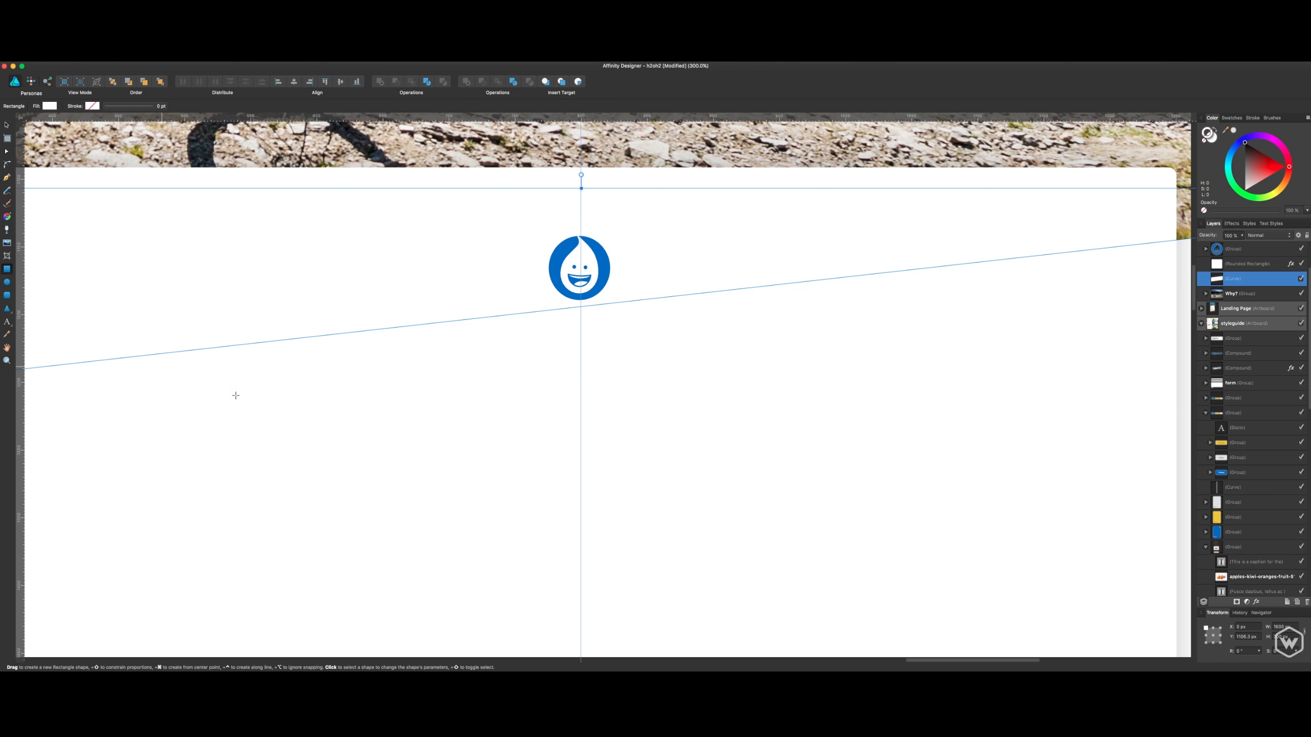
left_click_drag(621, 309, 527, 314)
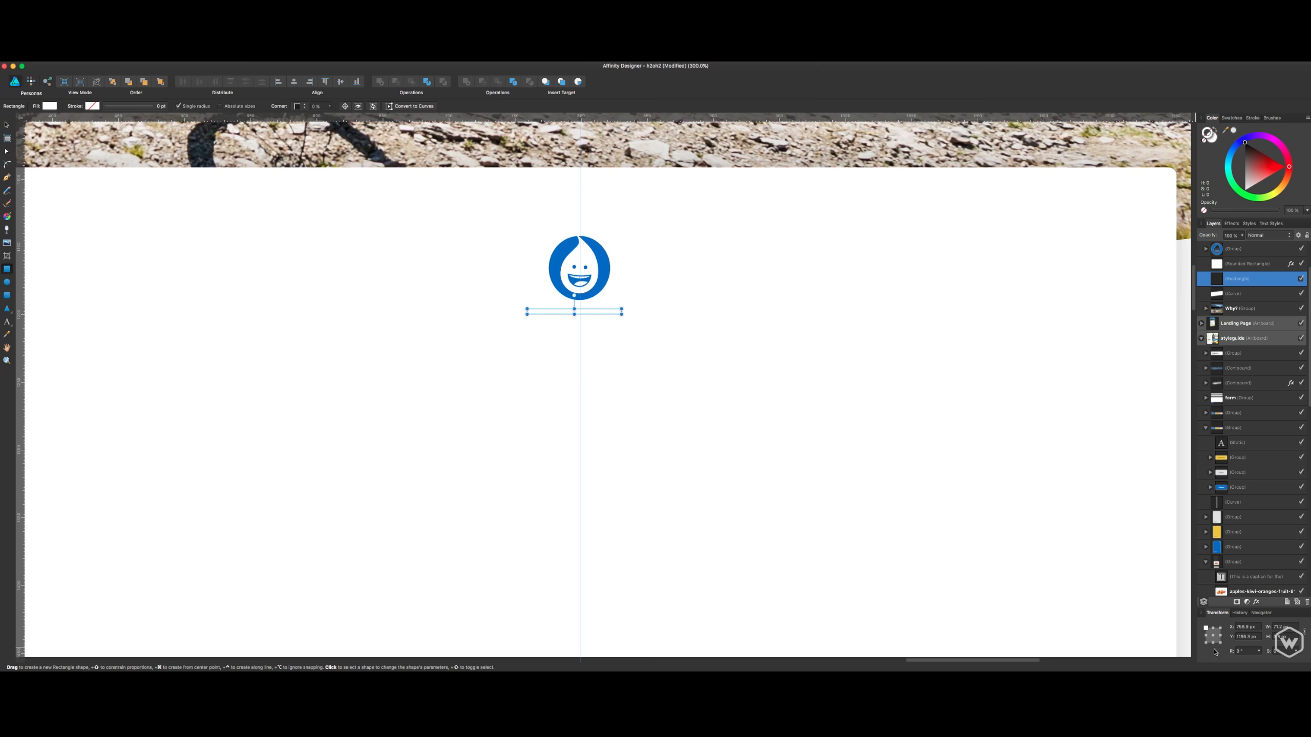
double_click(1280, 637)
left_click(1278, 637)
triple_click(1278, 636)
type("2")
key("Return")
double_click(1289, 628)
type("600")
key("Return")
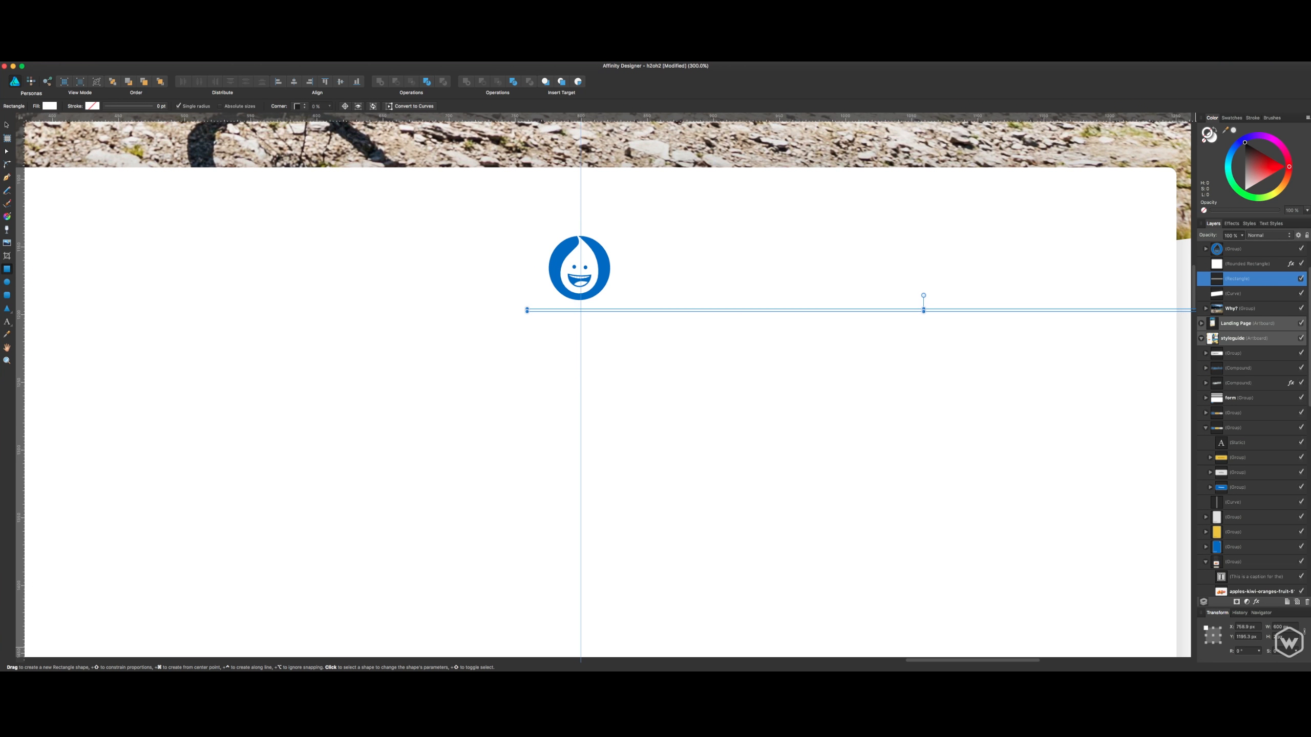
- Set the thin rectangle's width to 60 px and centre it under the droplet logo on the vertical guide
double_click(1289, 627)
type("60")
key("Return")
key("v")
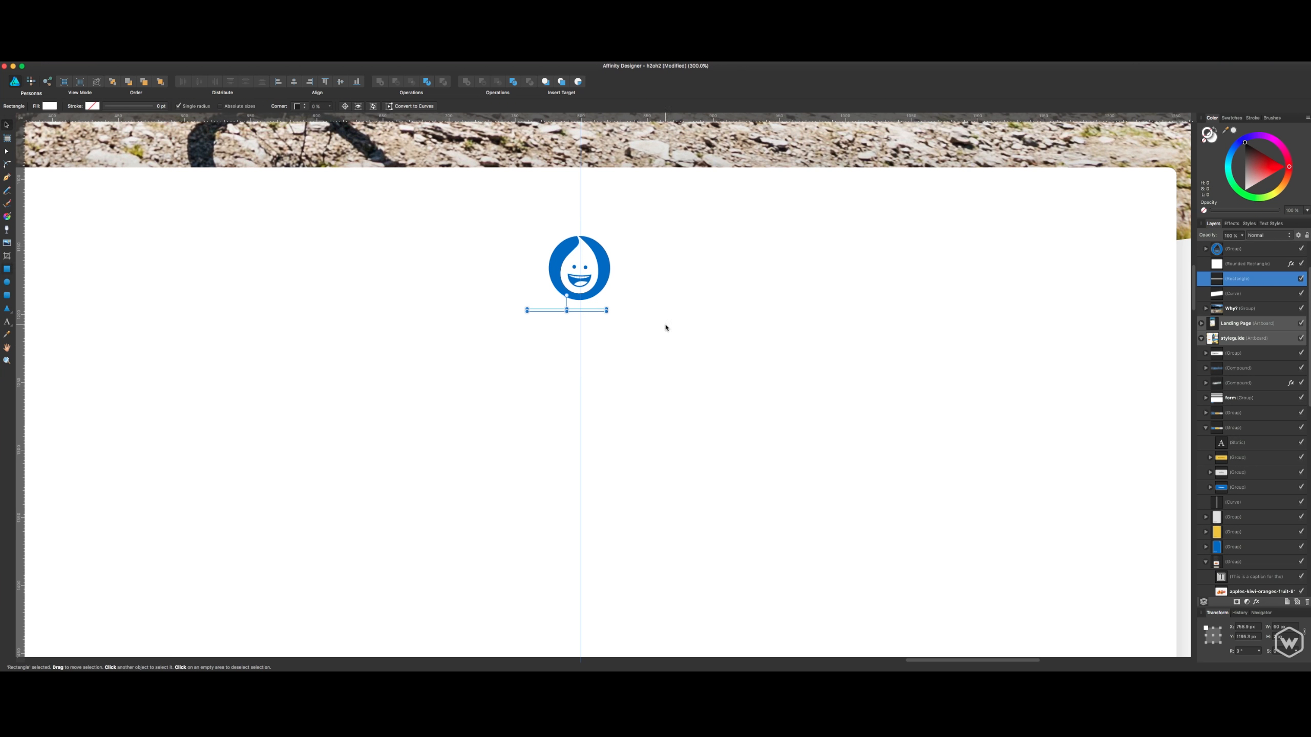
left_click_drag(587, 314, 602, 311)
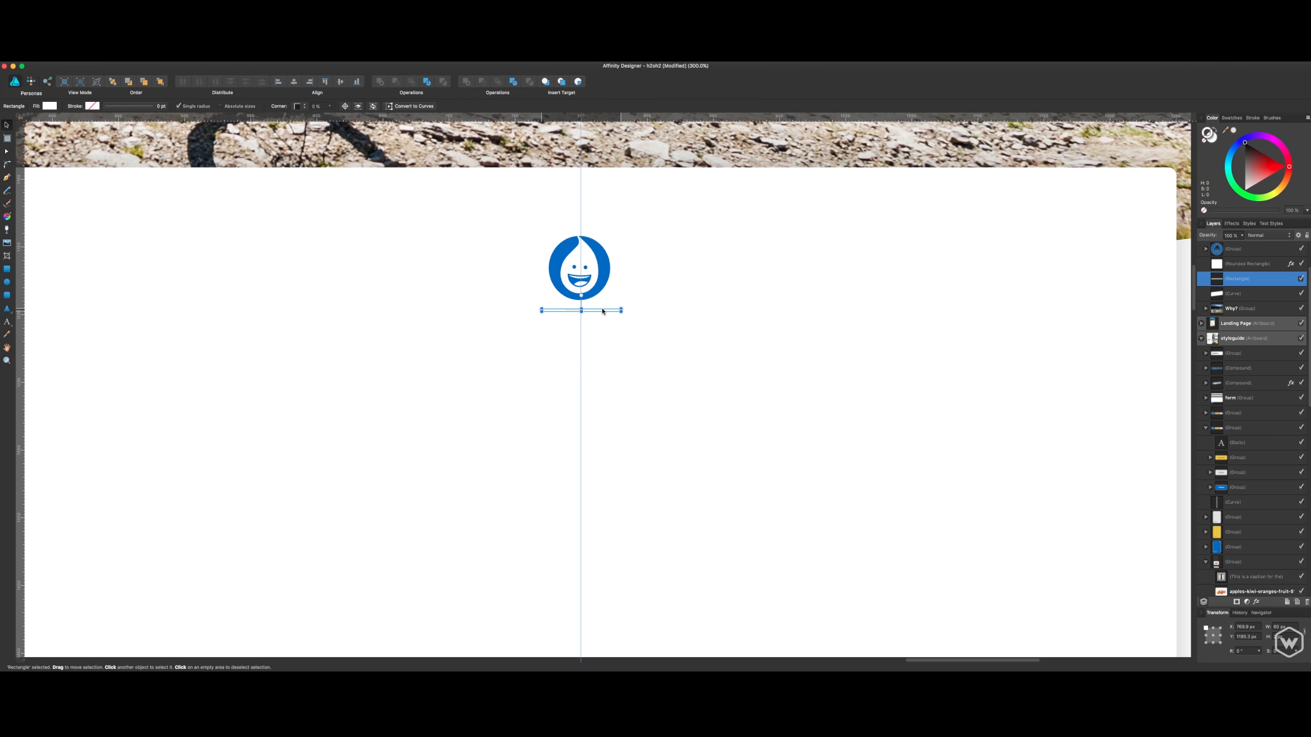
left_click(597, 281)
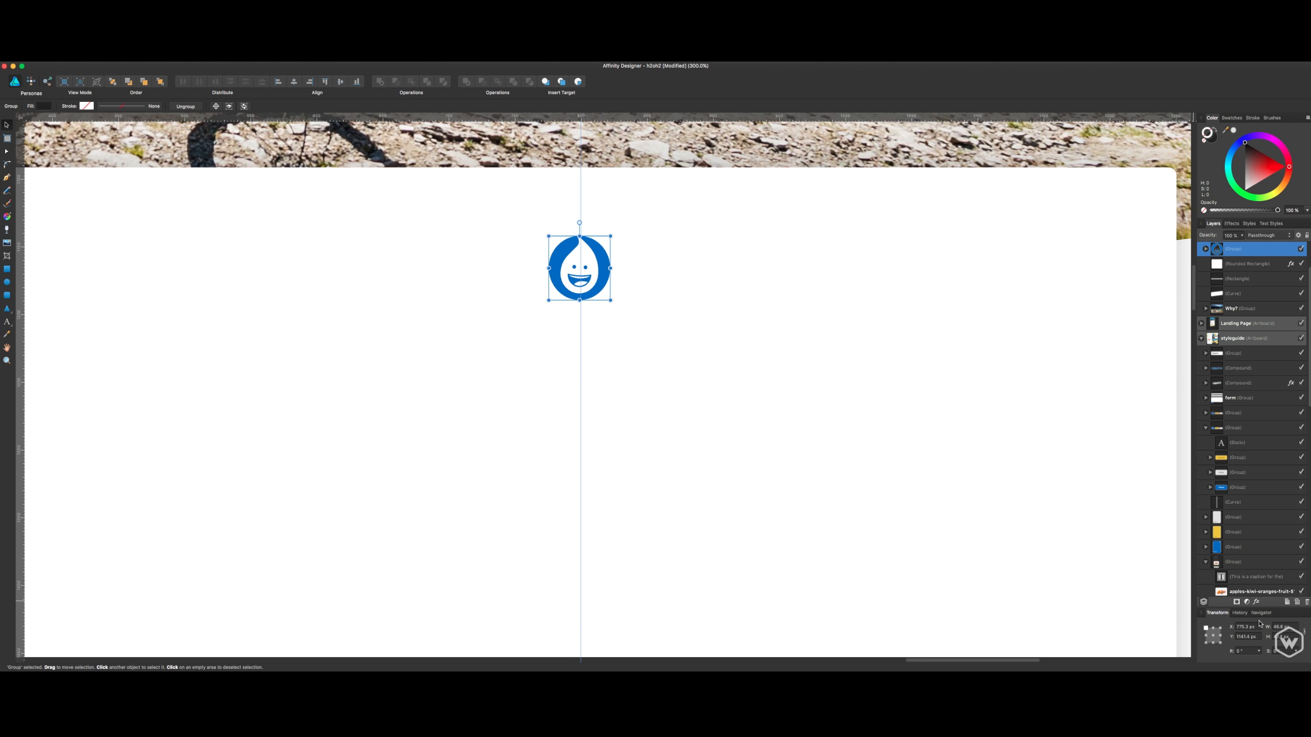
left_click(1276, 627)
type("50")
key("Return")
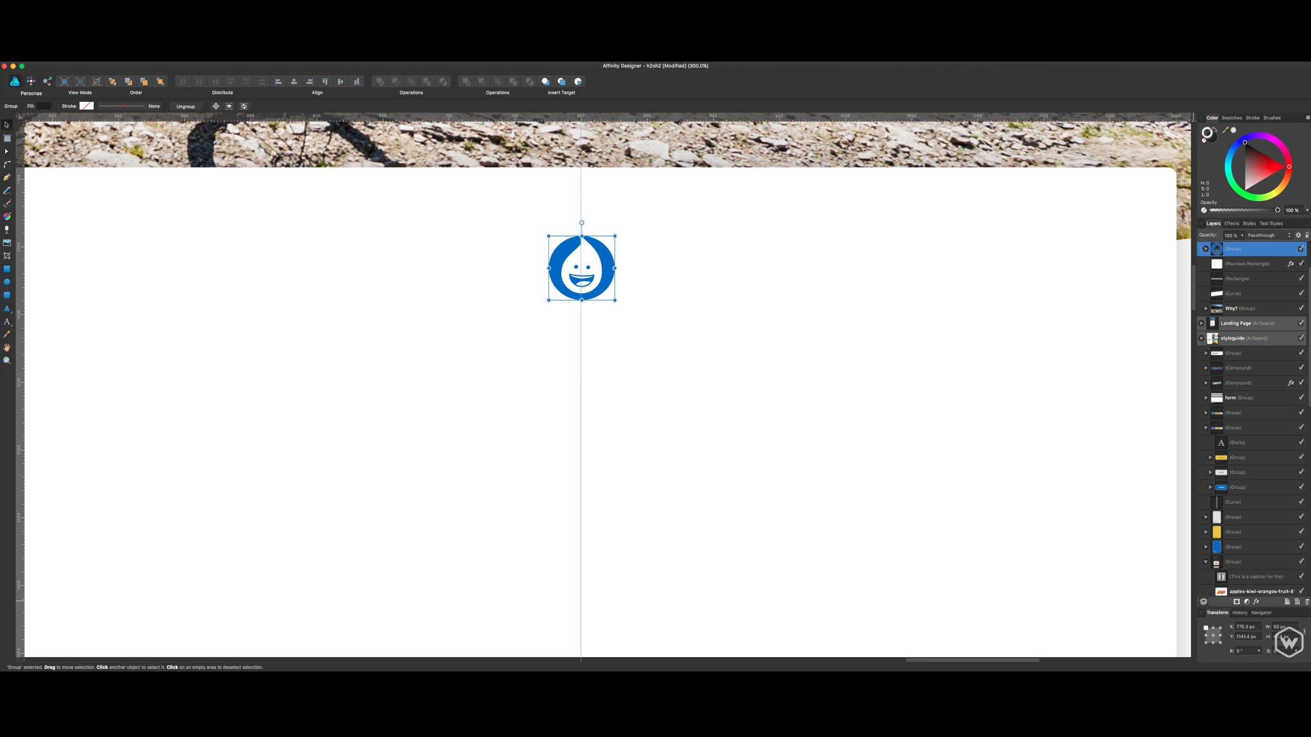
key("super+z")
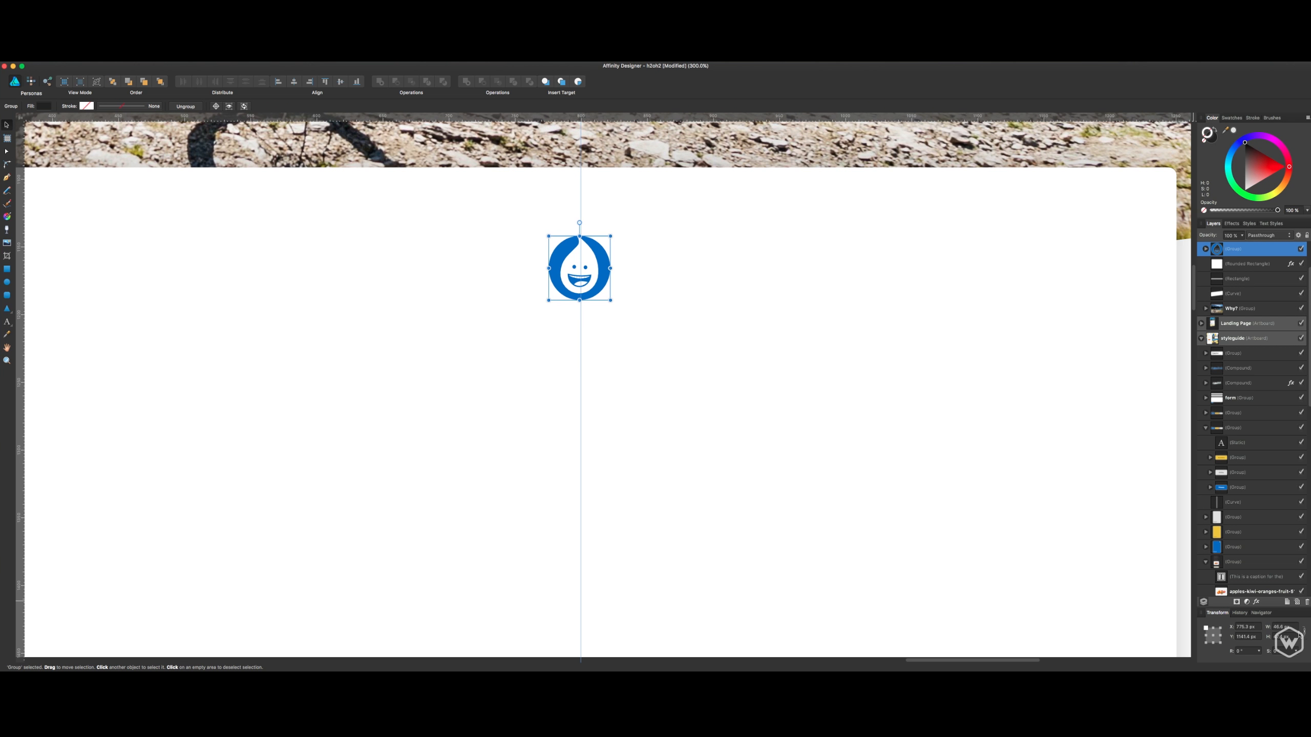
- Resize the droplet logo proportionally to a width of 50 px
type("50")
key("Return")
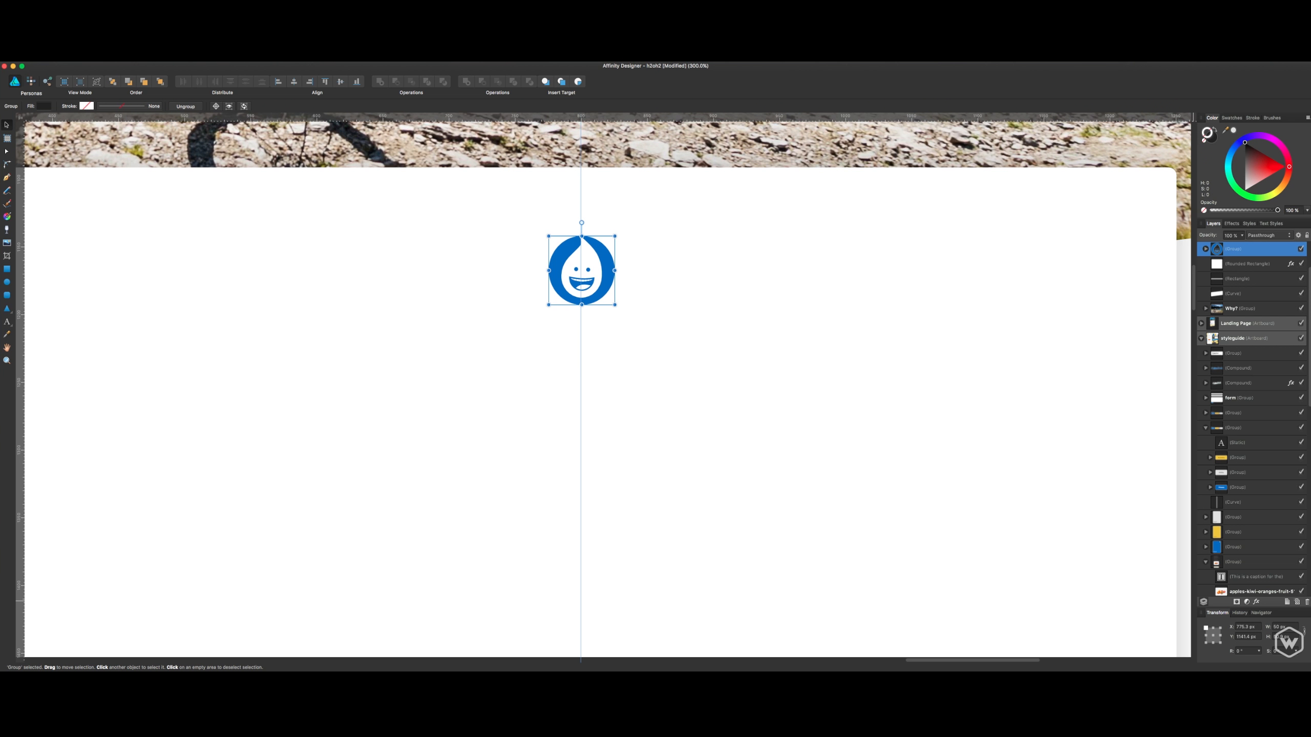
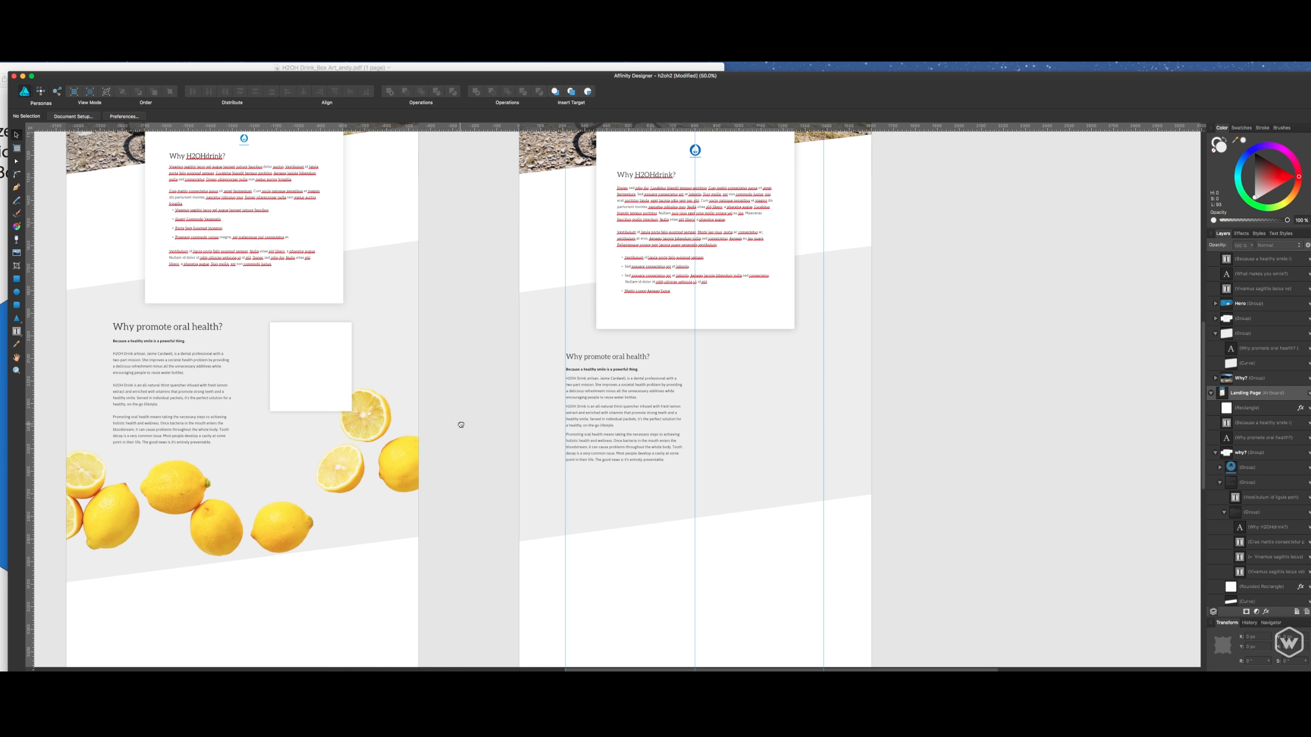
- Copy the lemon image from the original landing page and paste it onto the second landing page
left_click_drag(461, 424, 778, 447)
left_click_drag(646, 360, 380, 342)
left_click(723, 463)
left_click(775, 473)
left_click_drag(644, 388, 462, 337)
left_click(667, 413)
key("ctrl+v")
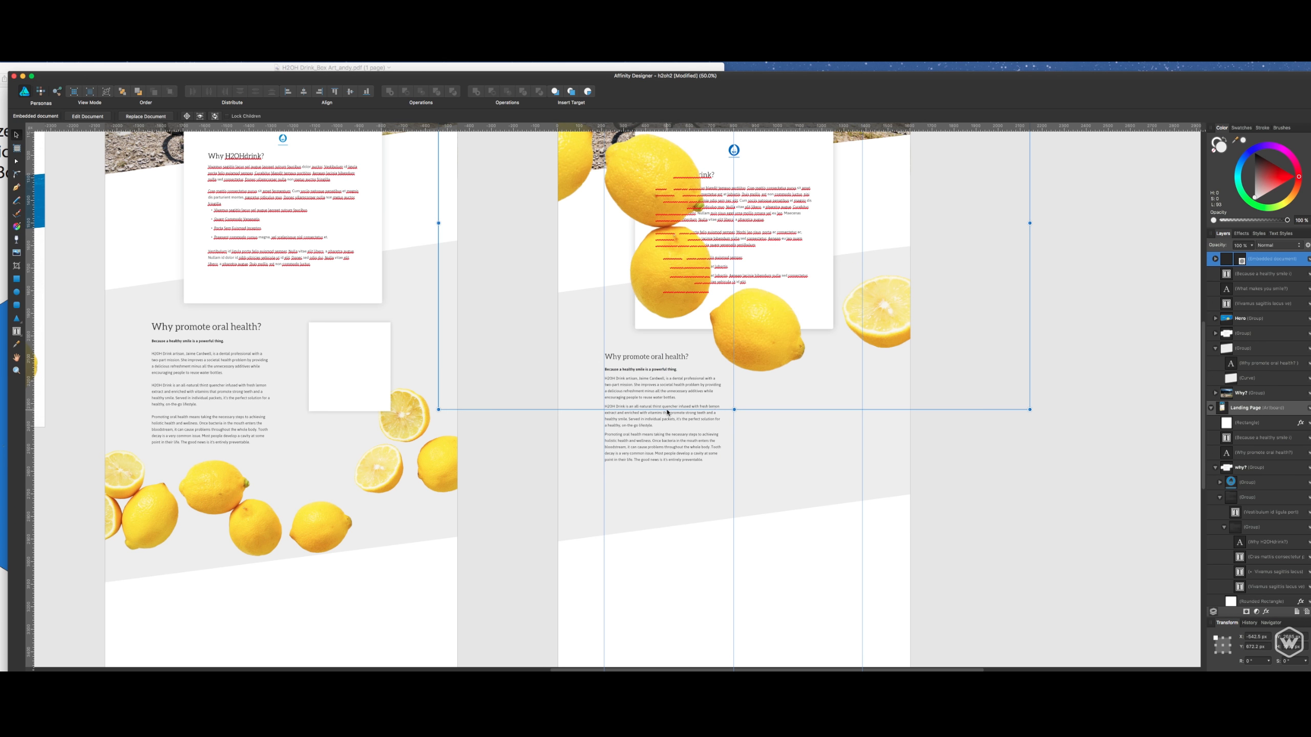
- Scale down the pasted lemons, rotate them about 28° counter-clockwise and place them across the lower part of the oral health section
left_click_drag(814, 341, 920, 554)
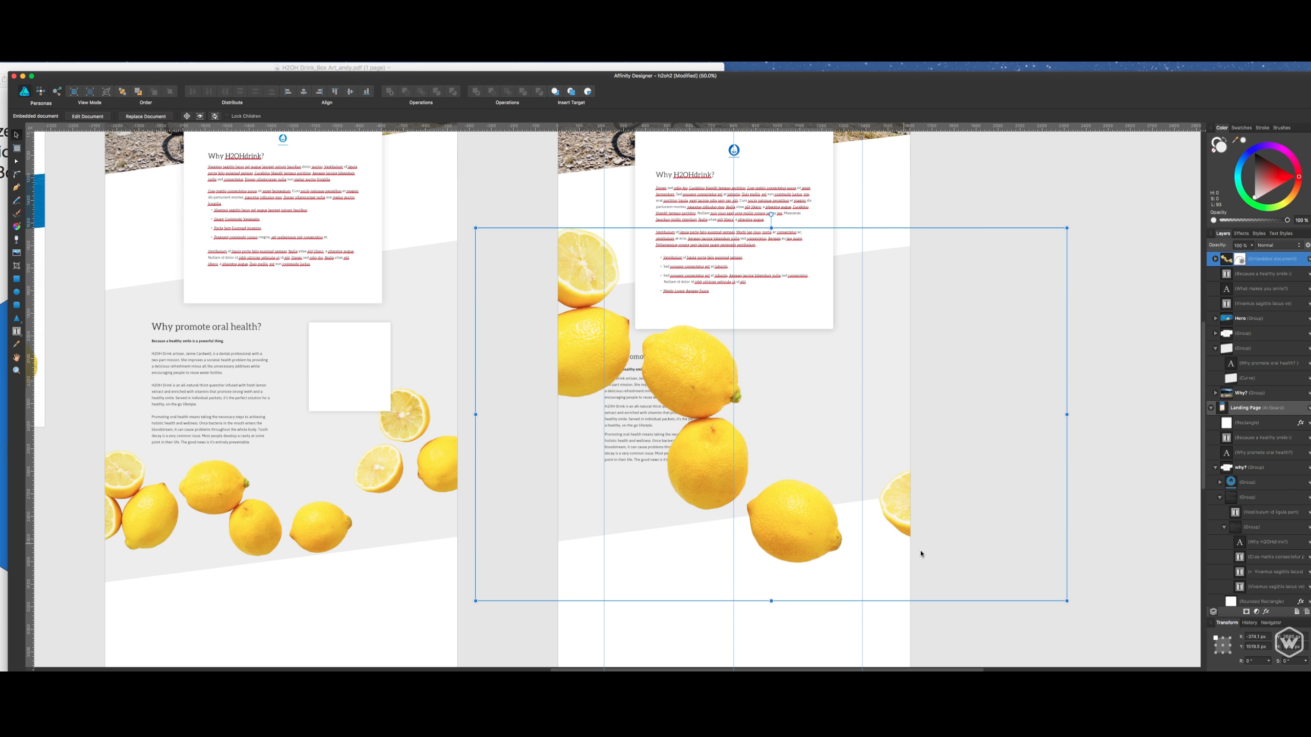
left_click_drag(1057, 599, 893, 499)
left_click(899, 497)
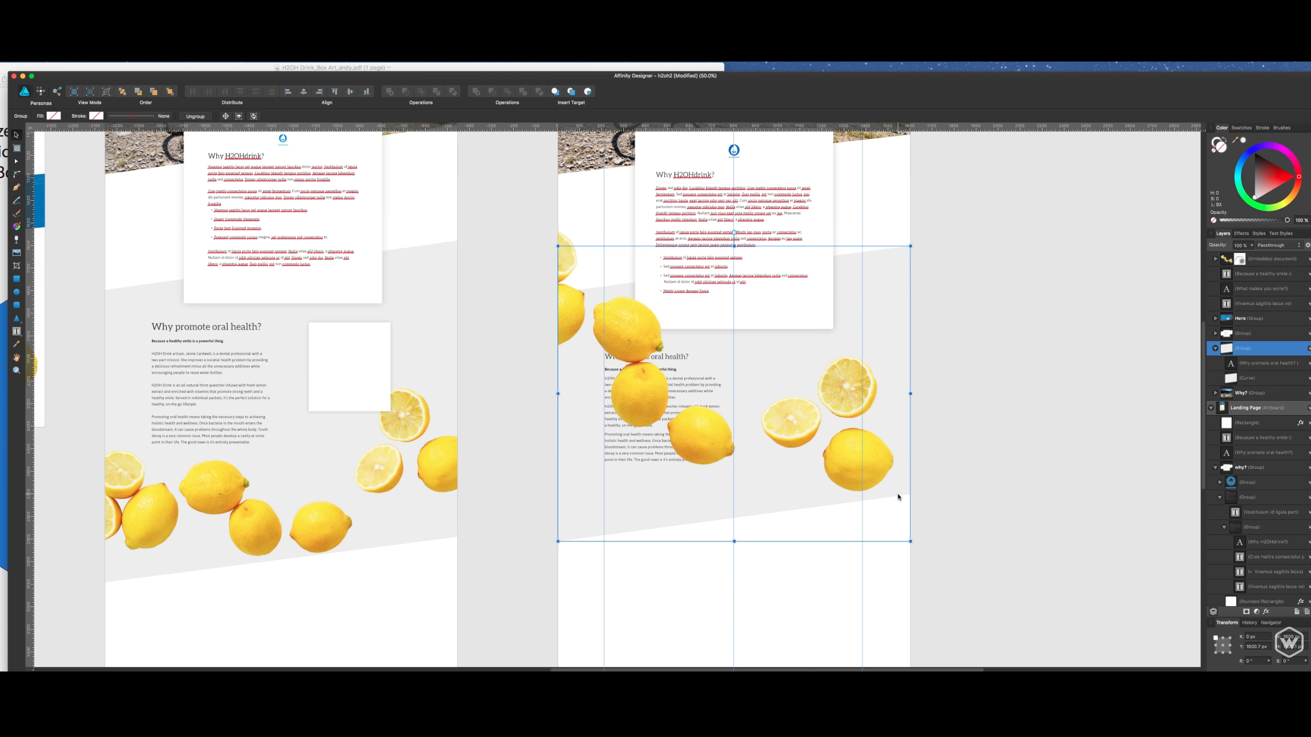
left_click(875, 473)
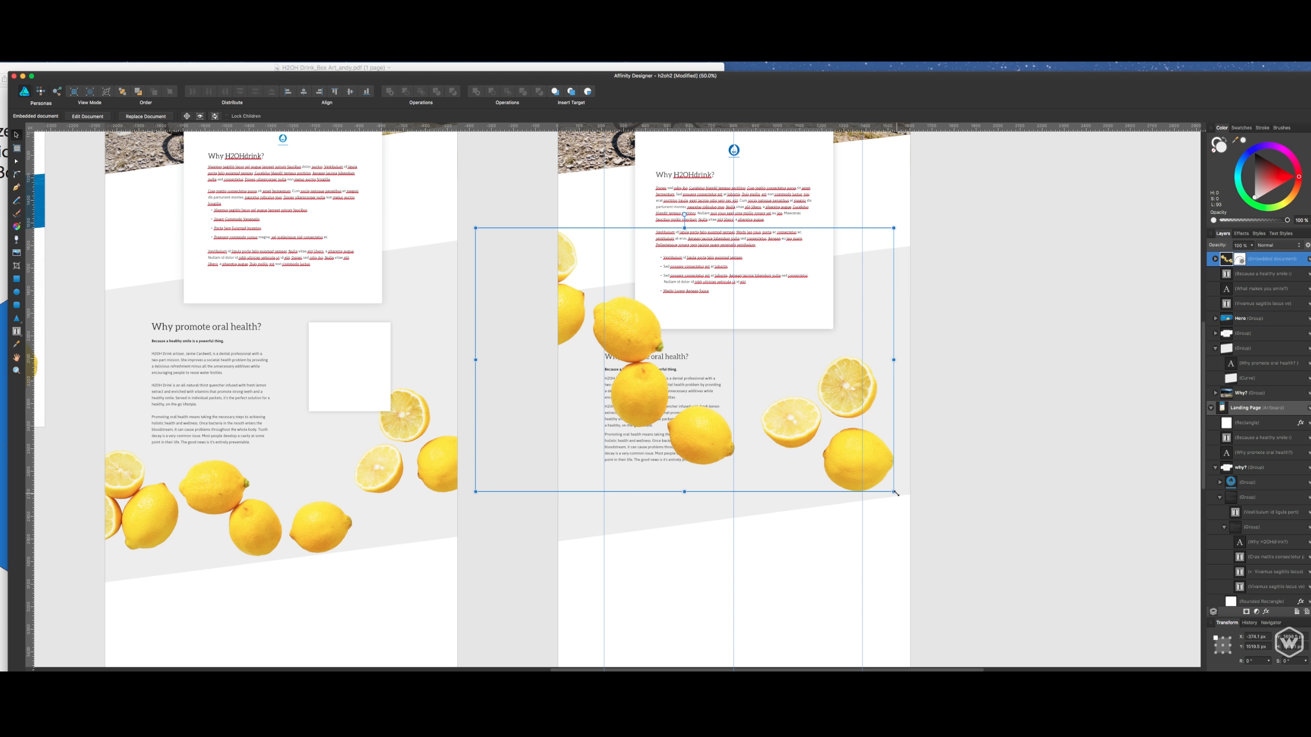
left_click_drag(898, 493, 907, 527)
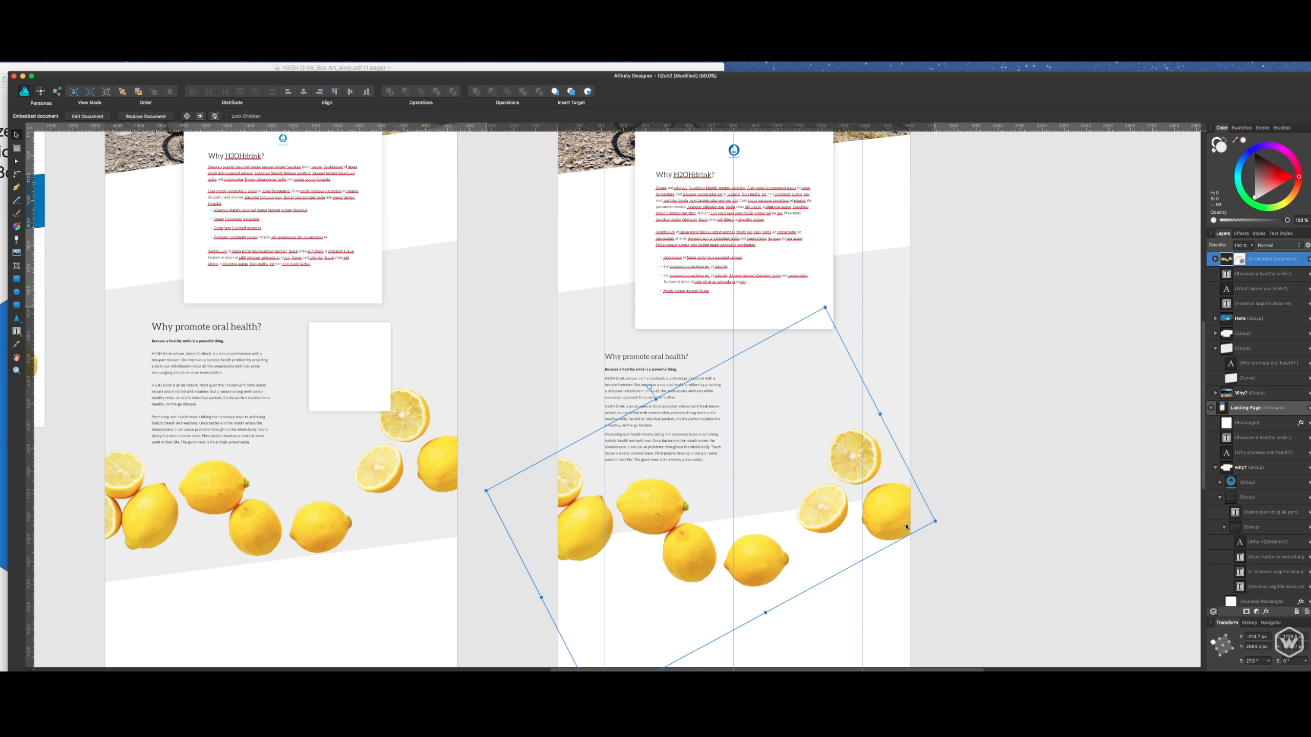
- Extend the grey slanted background below the lemons by moving its two bottom corner nodes straight down together
left_click(898, 356)
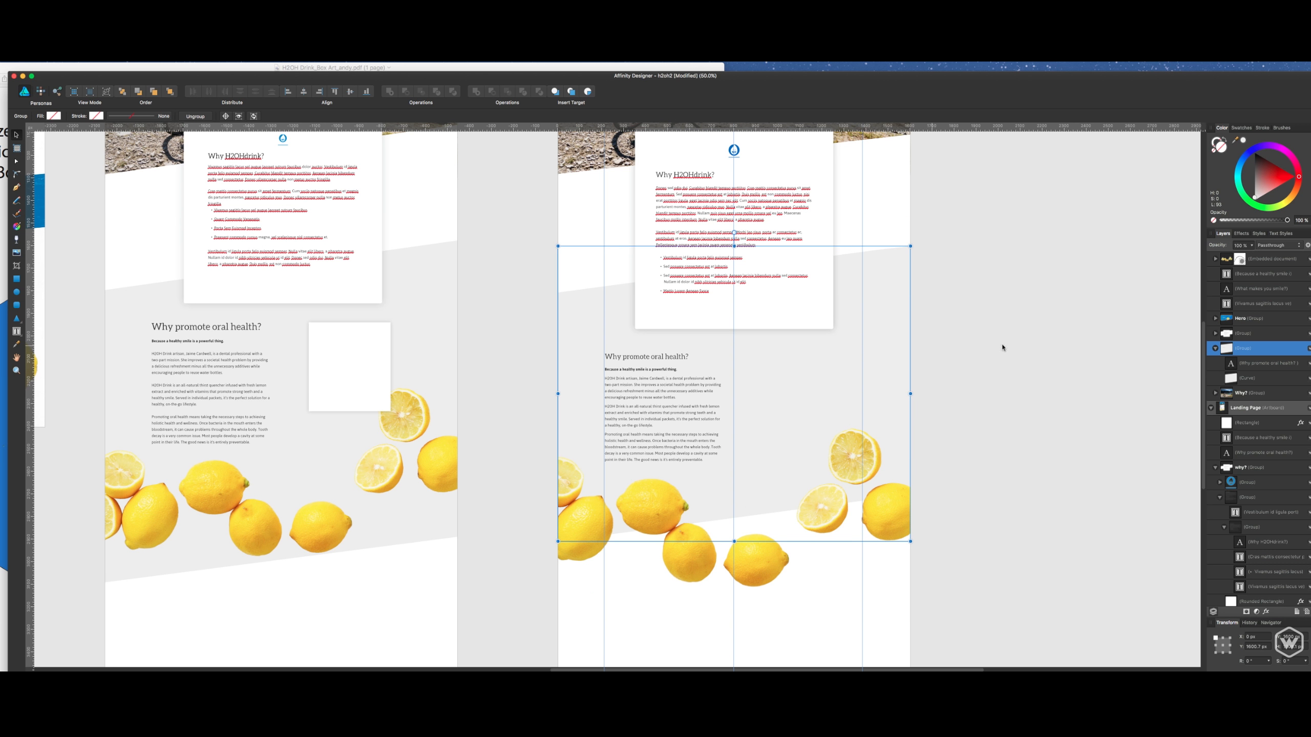
left_click(1250, 387)
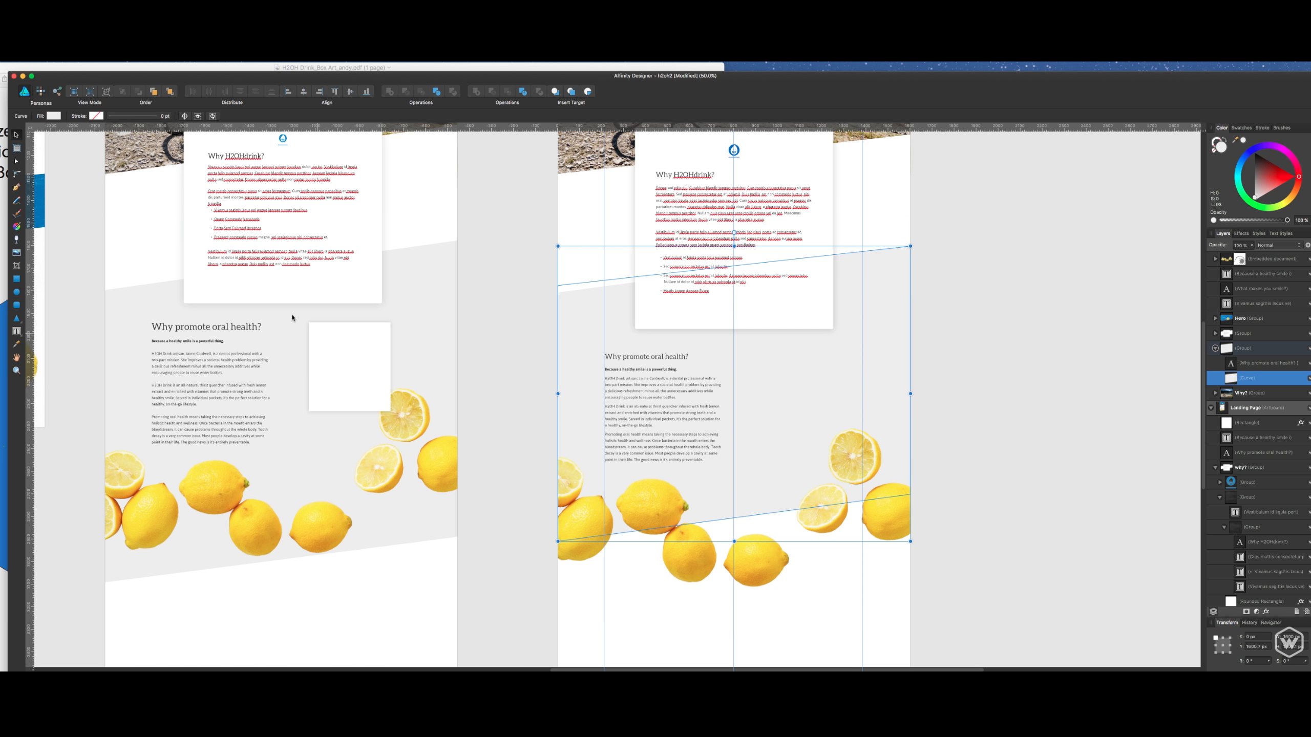
key("a")
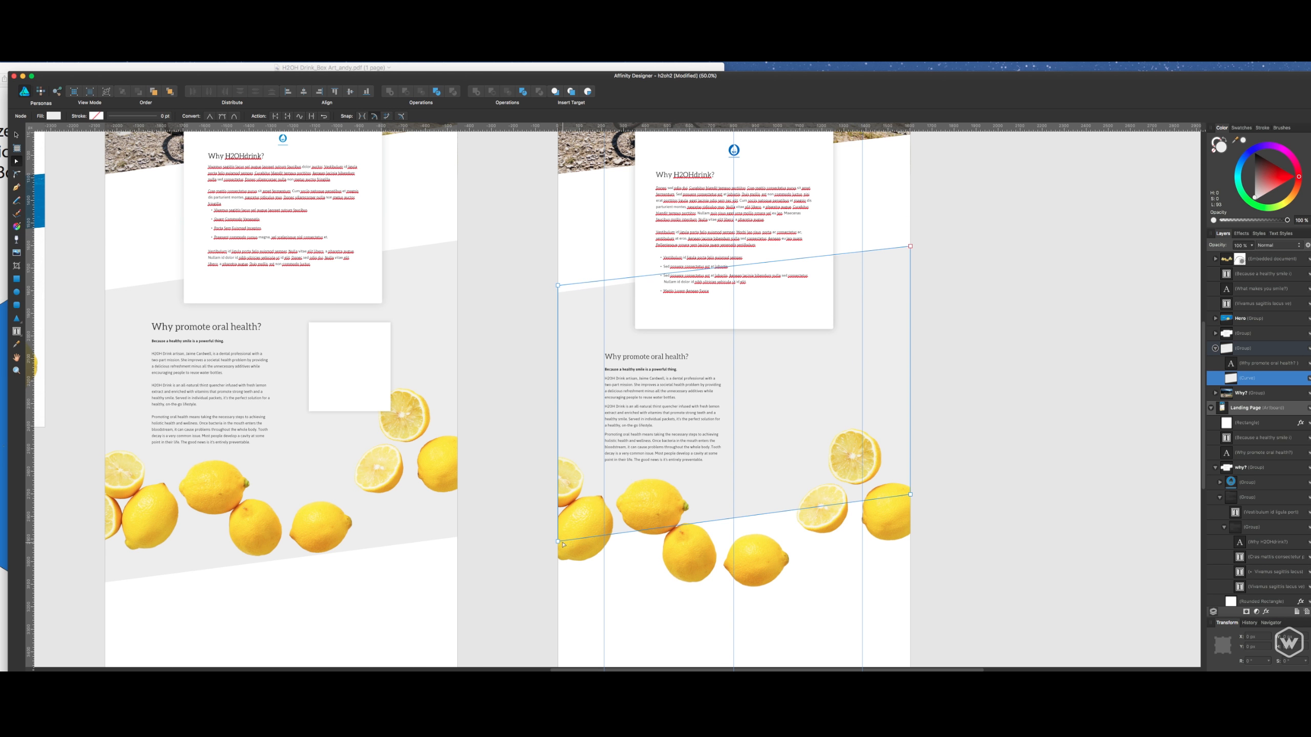
left_click(558, 541)
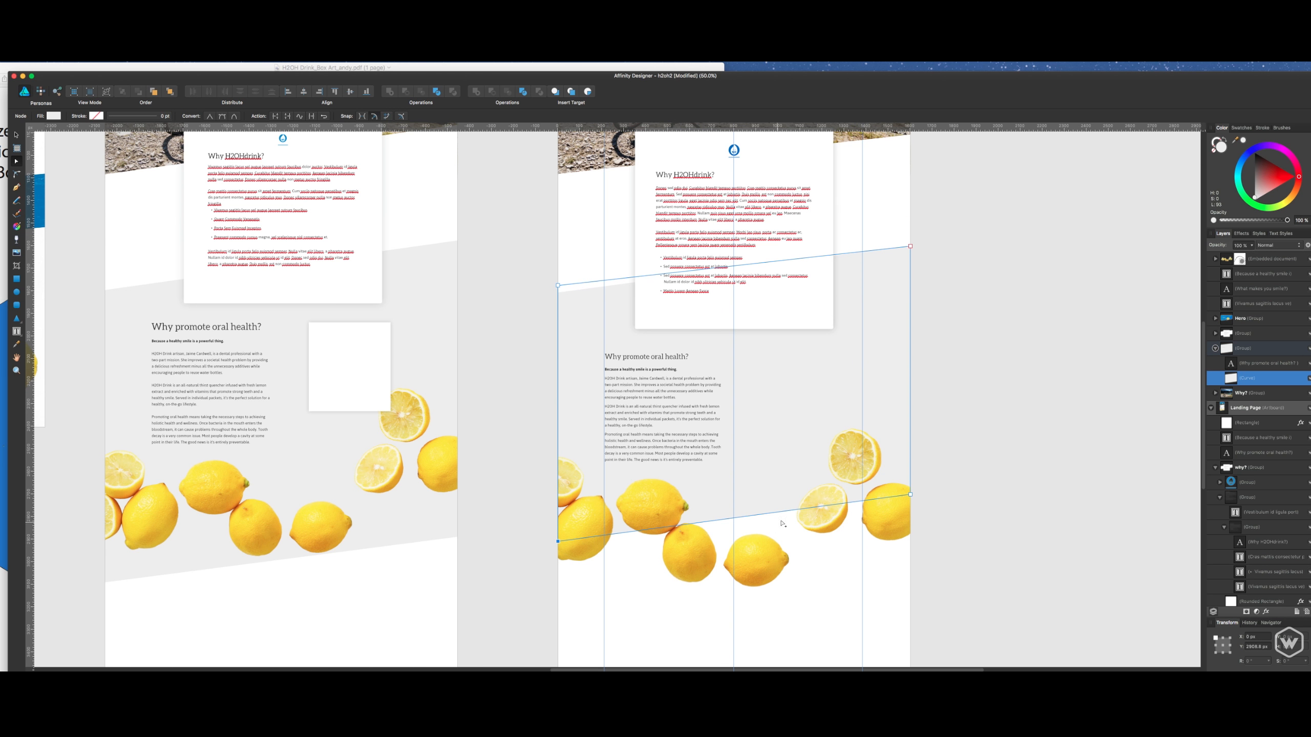
left_click(911, 494, "shift")
left_click_drag(910, 494, 910, 572)
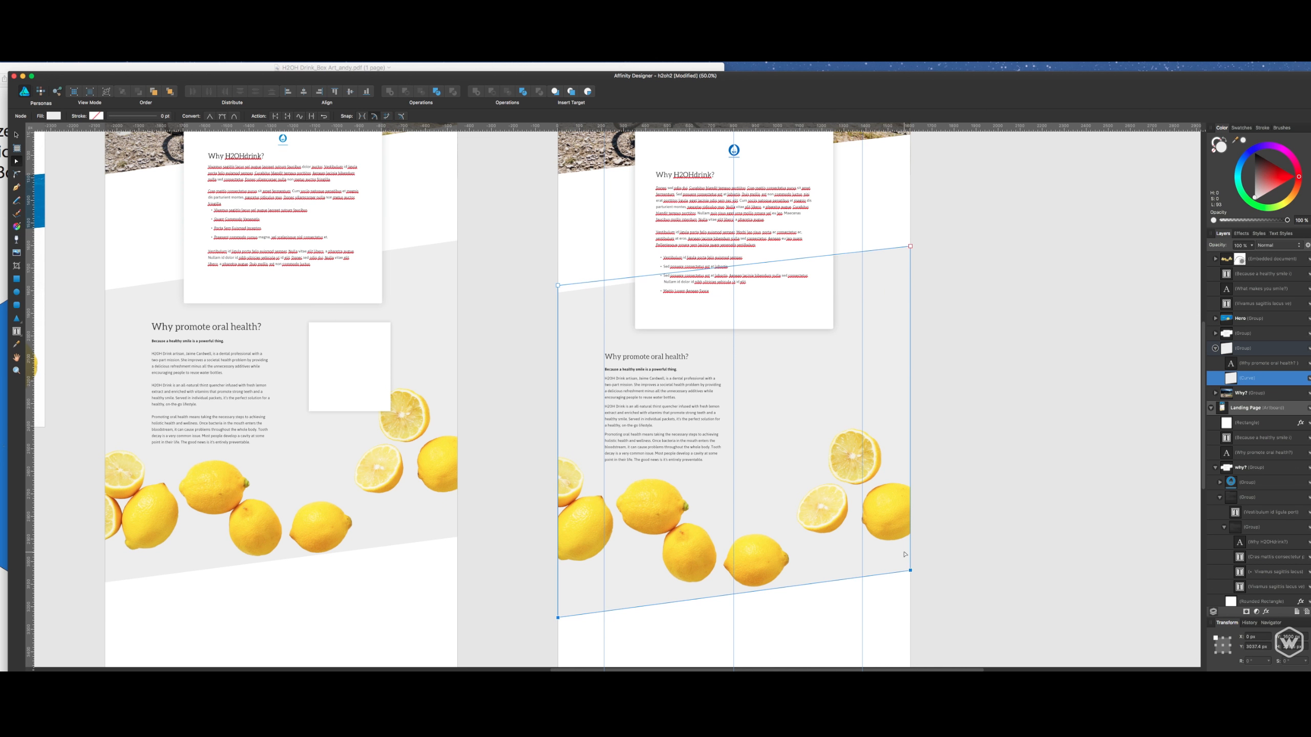
key("v")
- Nudge the grey slanted background up slightly and fine-tune the lemon image's position
key("super+1")
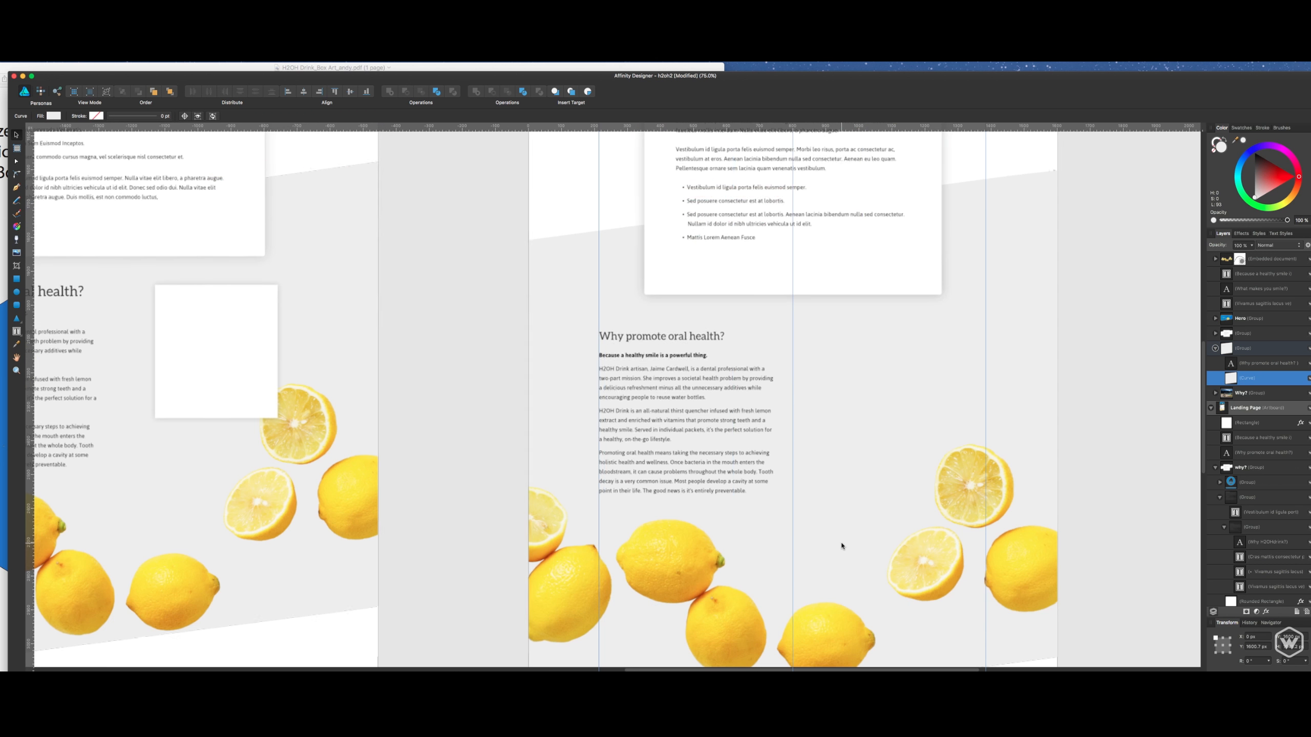
left_click_drag(872, 536, 737, 343)
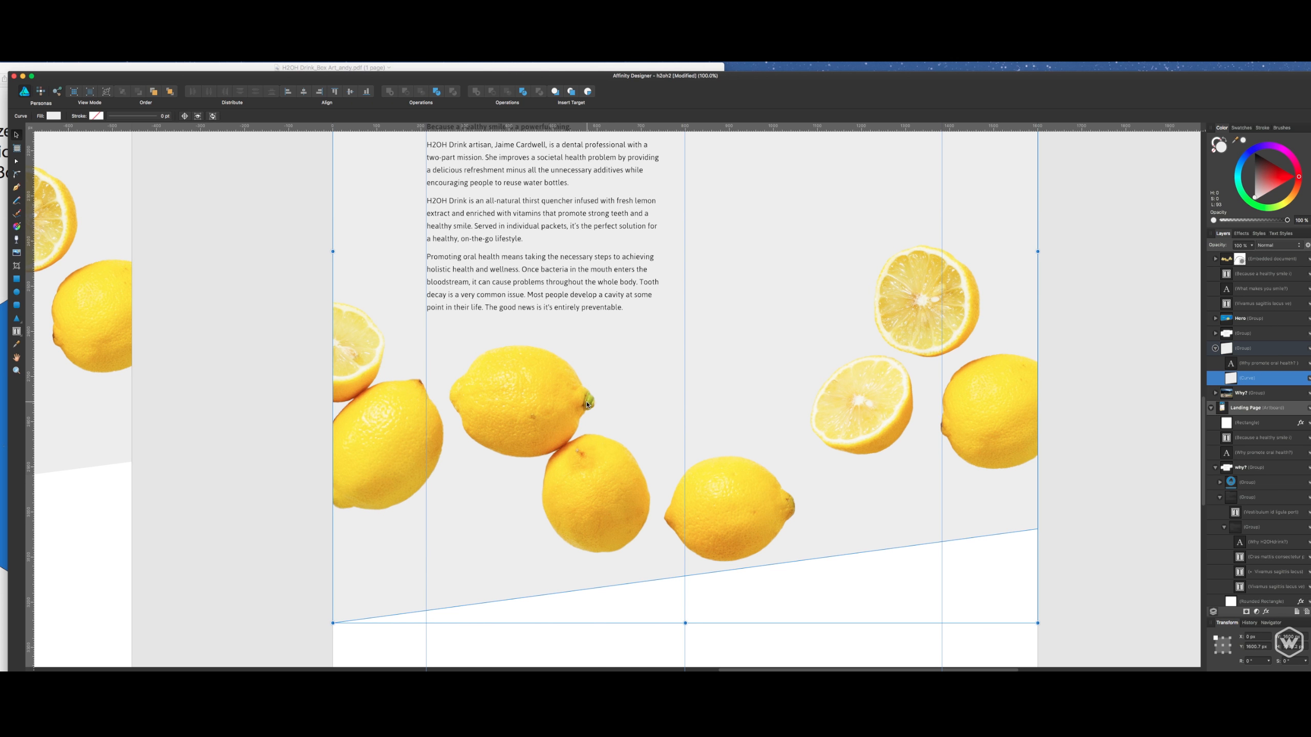
scroll(635, 408, "up", 2)
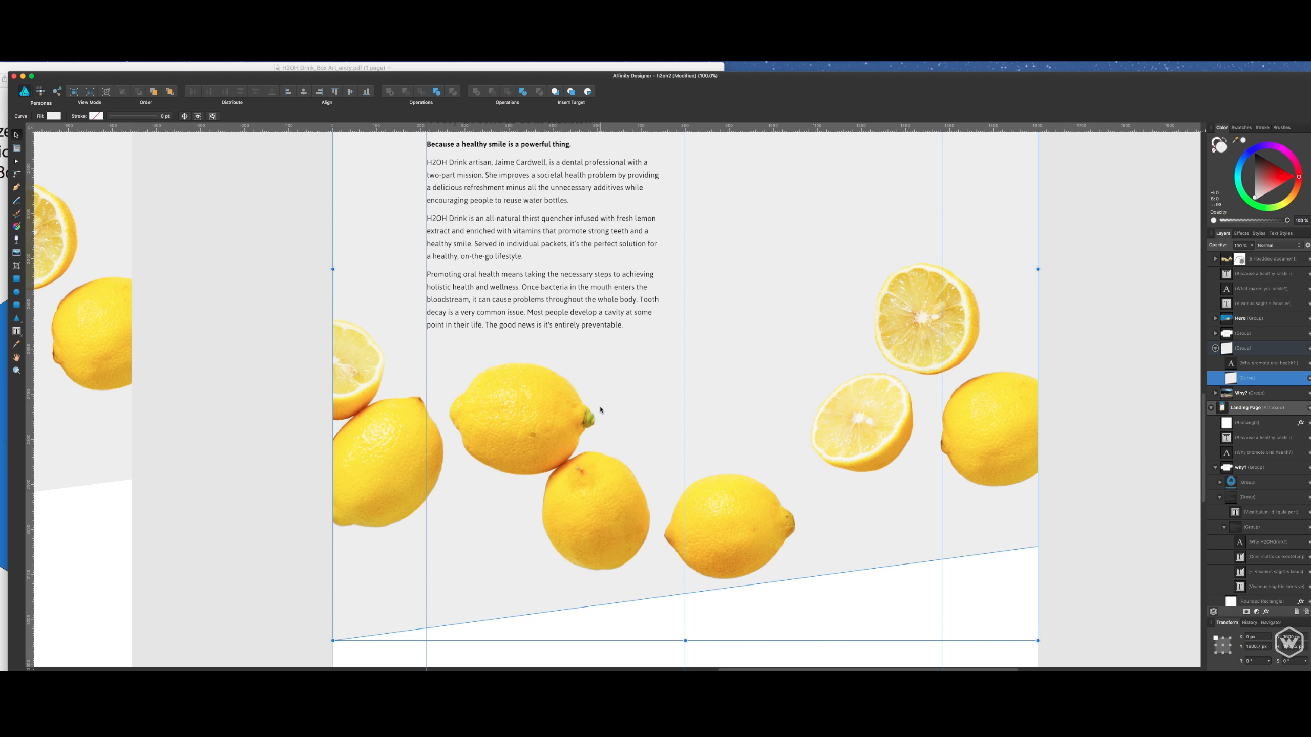
left_click_drag(600, 408, 592, 433)
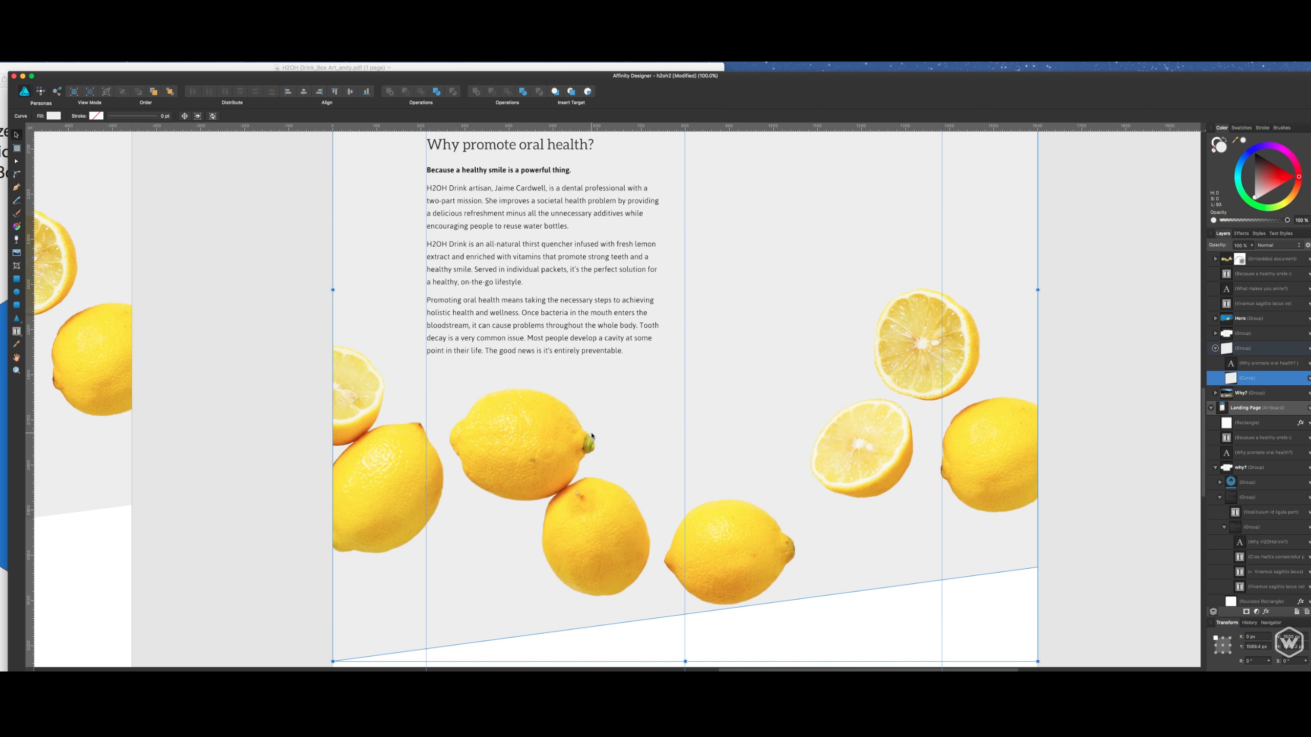
left_click(1056, 404)
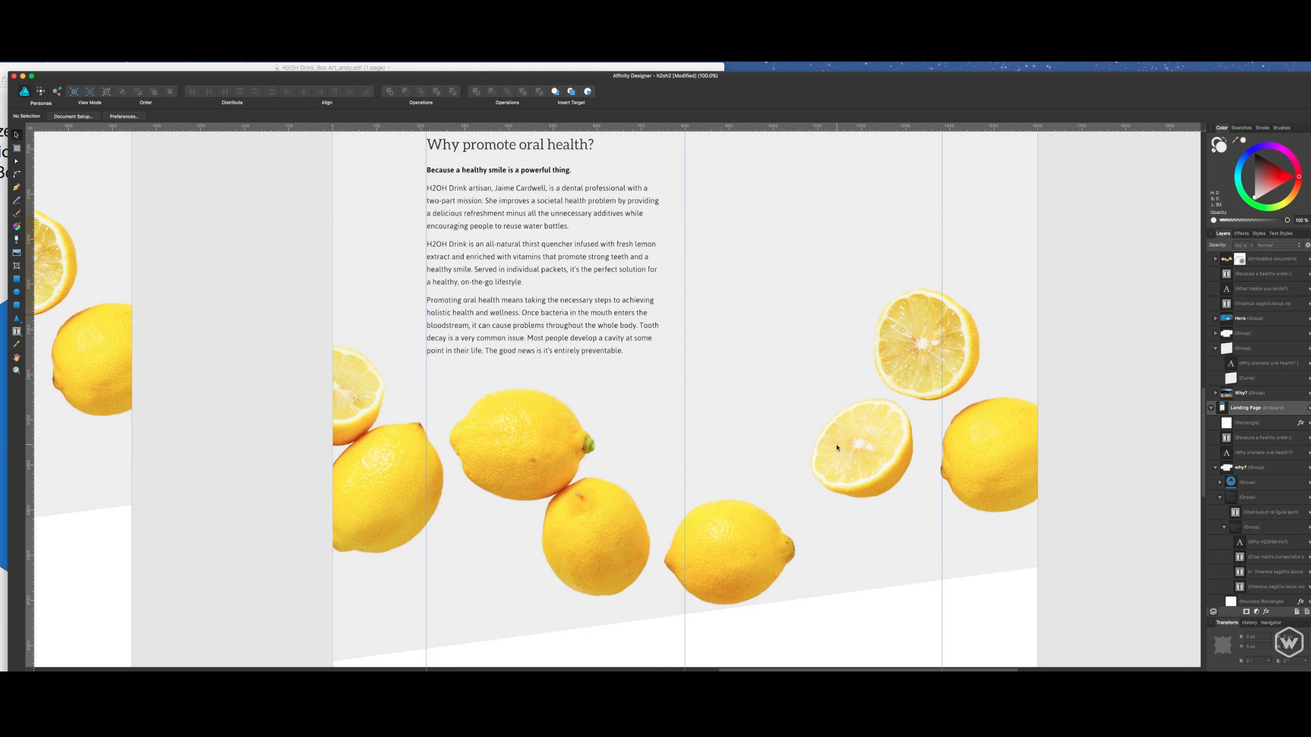
left_click(767, 539)
left_click_drag(767, 538, 767, 536)
left_click(1089, 527)
- Set the card's body text frame to 680 px wide and centre it on the vertical guide
left_click_drag(752, 231, 787, 490)
left_click_drag(751, 231, 786, 489)
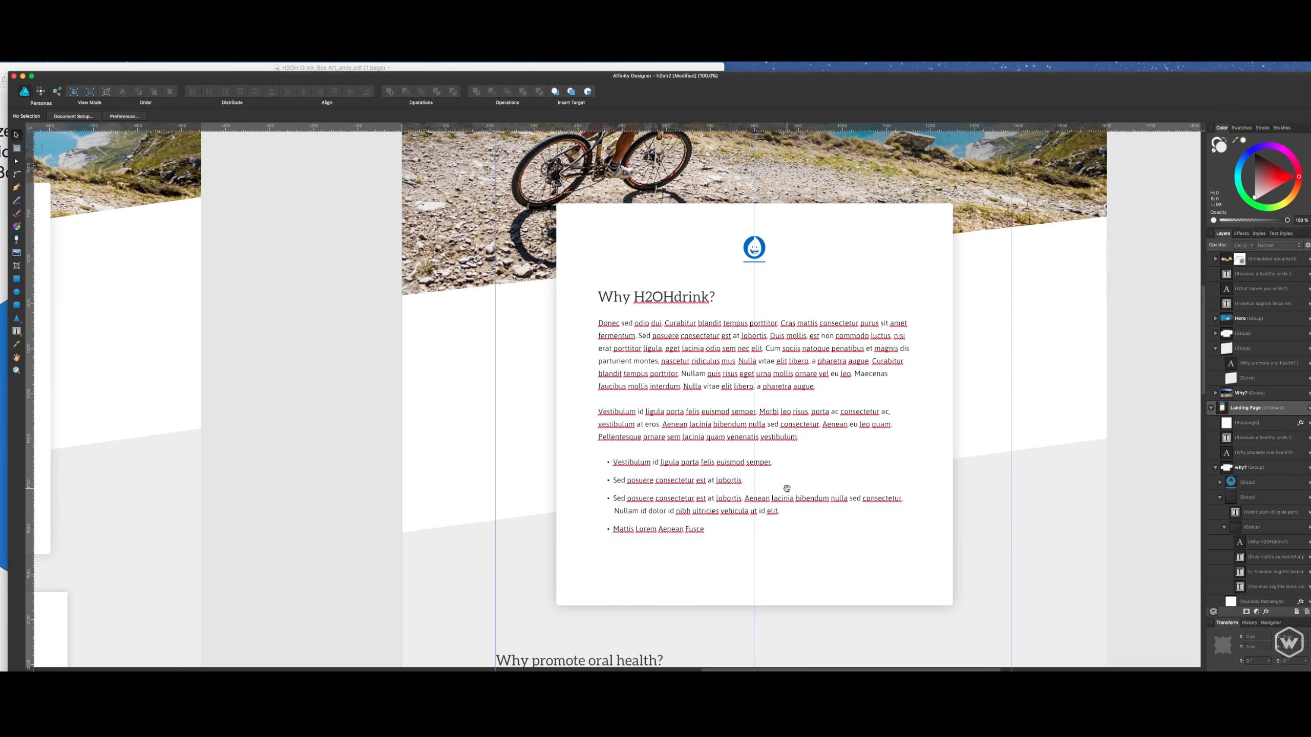
left_click(706, 317)
double_click(725, 341)
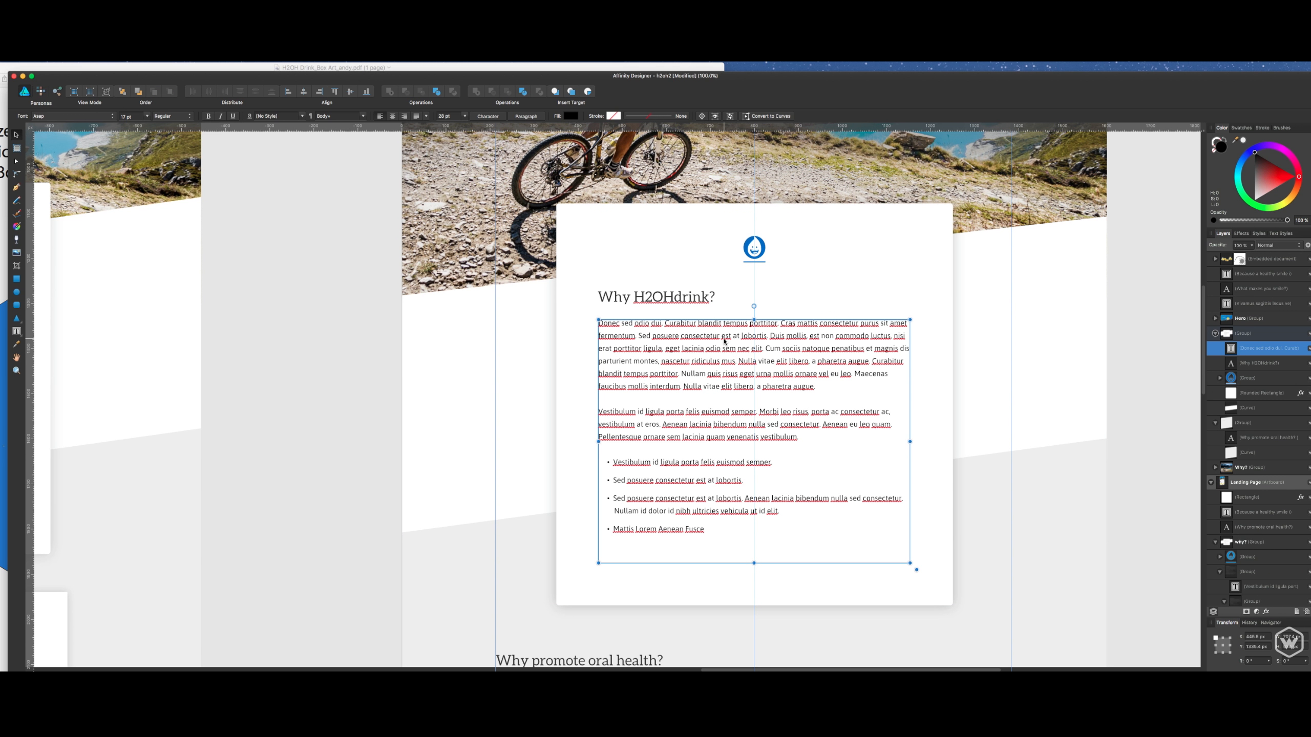
left_click(1303, 639)
type("680")
key("Return")
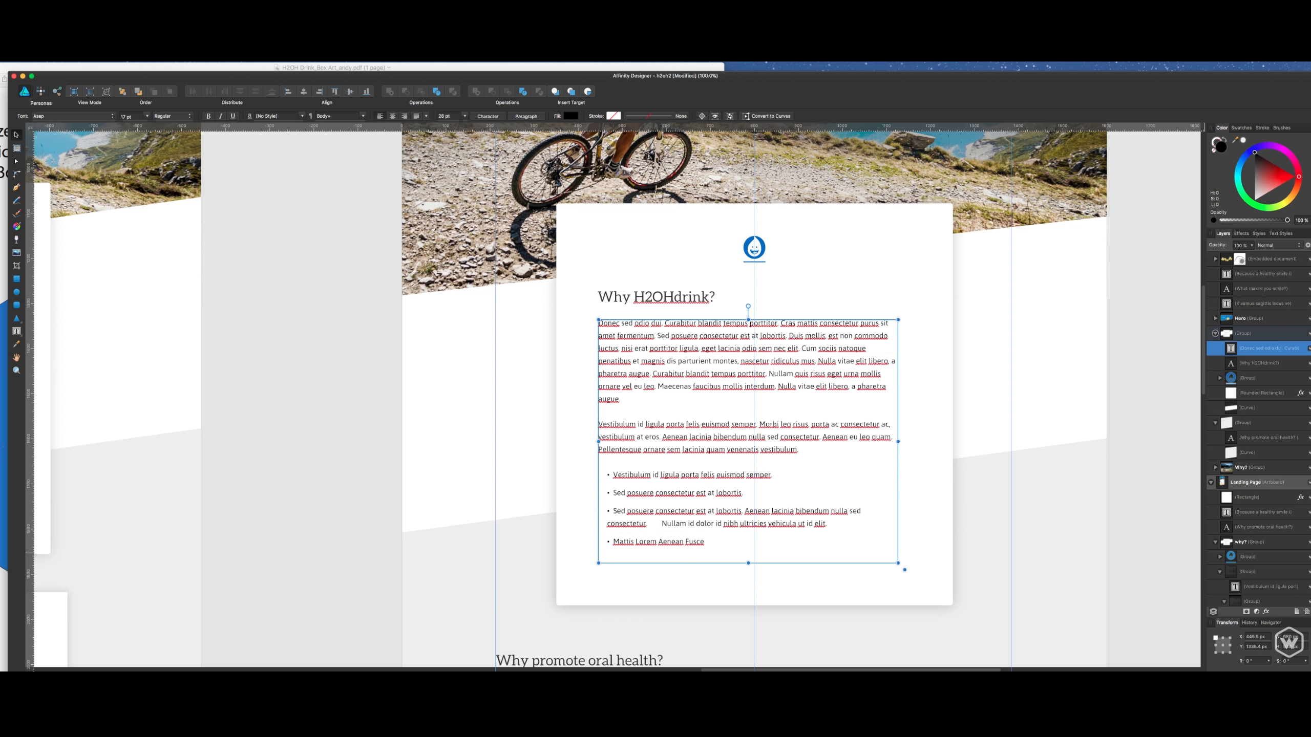
left_click_drag(848, 377, 853, 377)
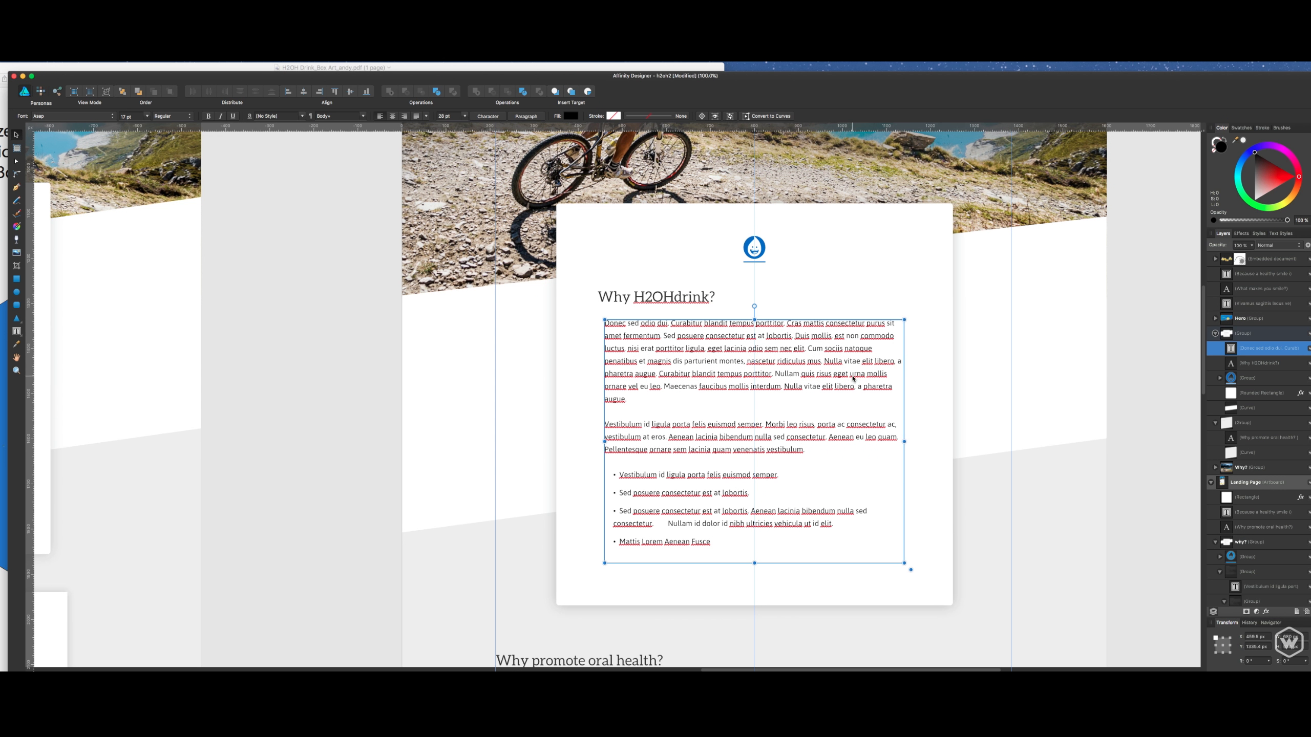
- Align the Why H2OHdrink? heading with the body text's left edge and save the document
left_click(605, 266)
left_click(676, 302)
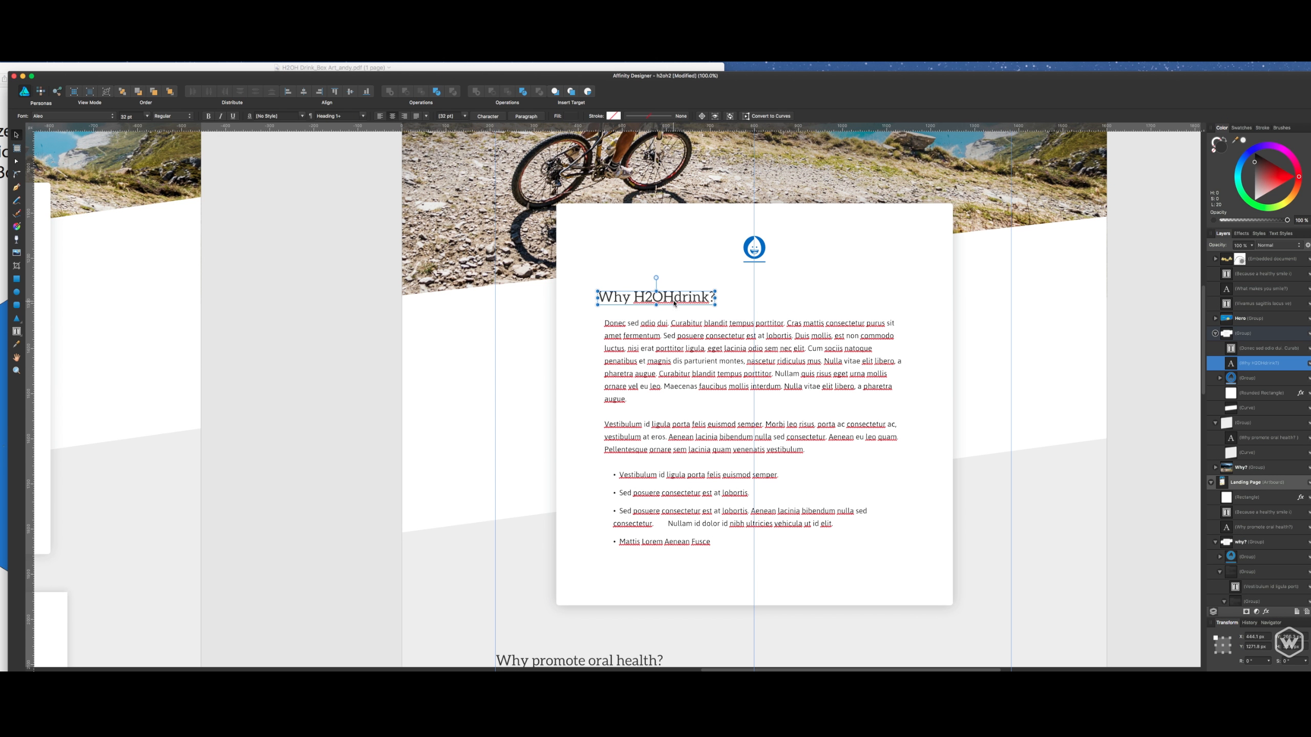
left_click_drag(683, 302, 682, 303)
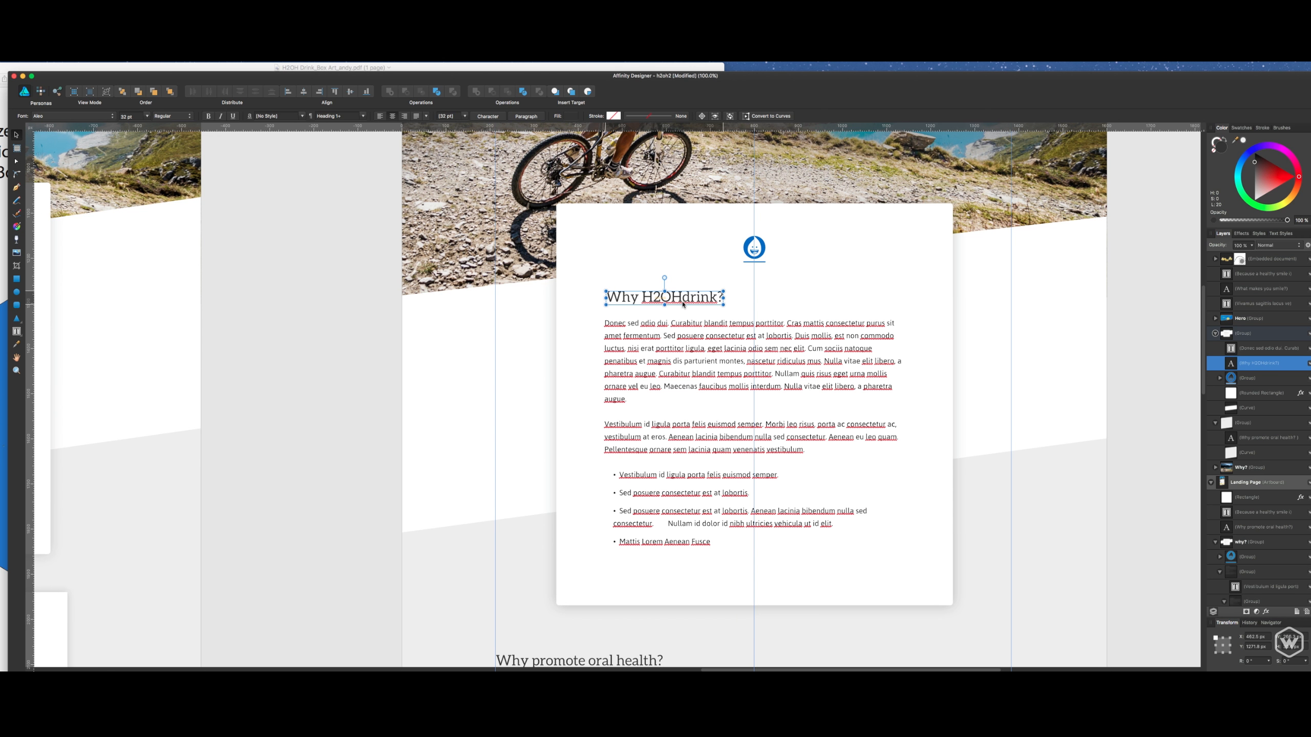
key("super+s")
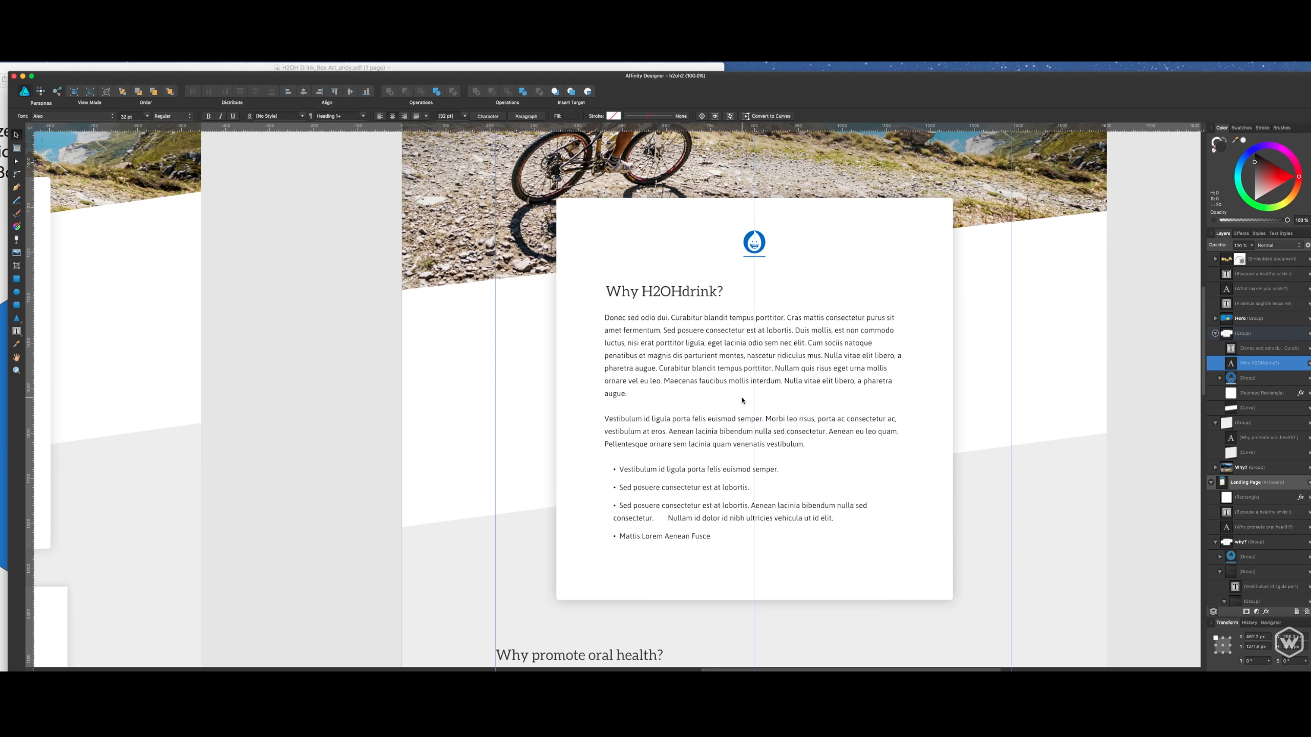
- Remove the extra spaces before "Nullam" in the third bullet and indent its second line to match the bullet text
scroll(737, 427, "down", 1)
left_click(671, 504)
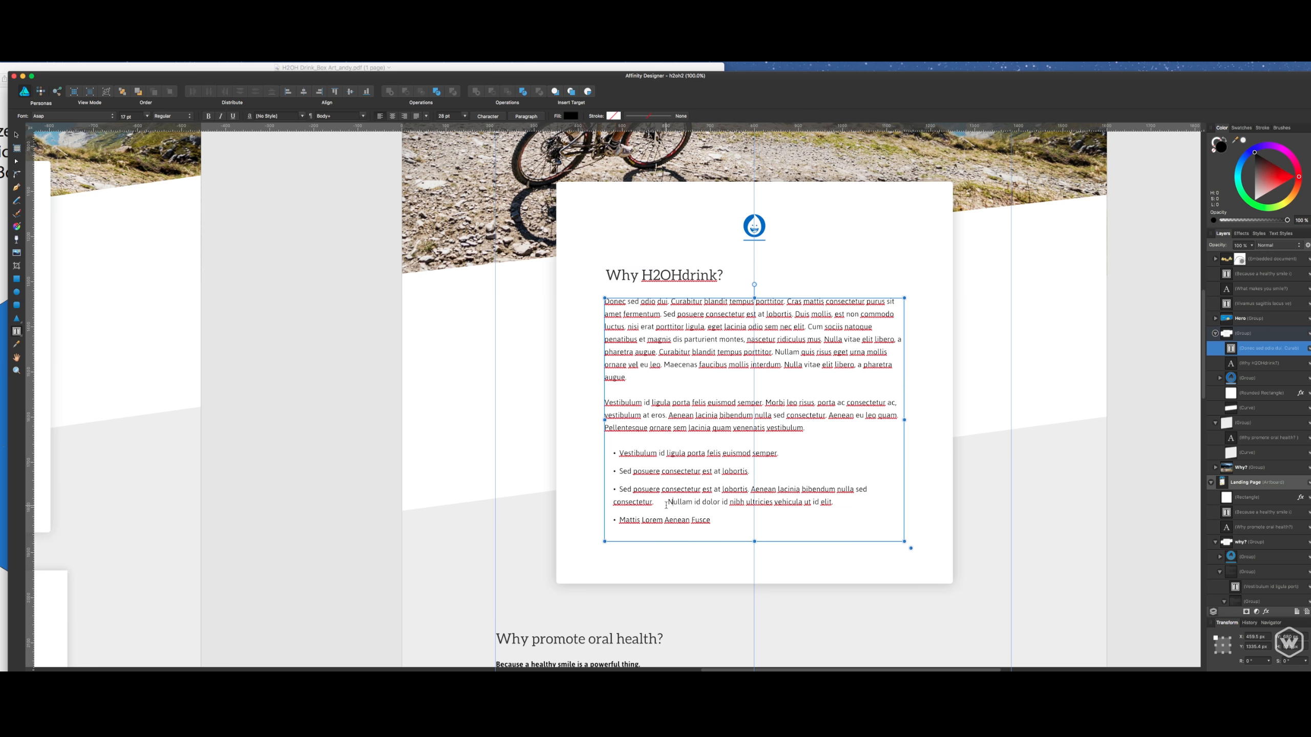
left_click(667, 502)
key("BackSpace")
key("BackSpace")
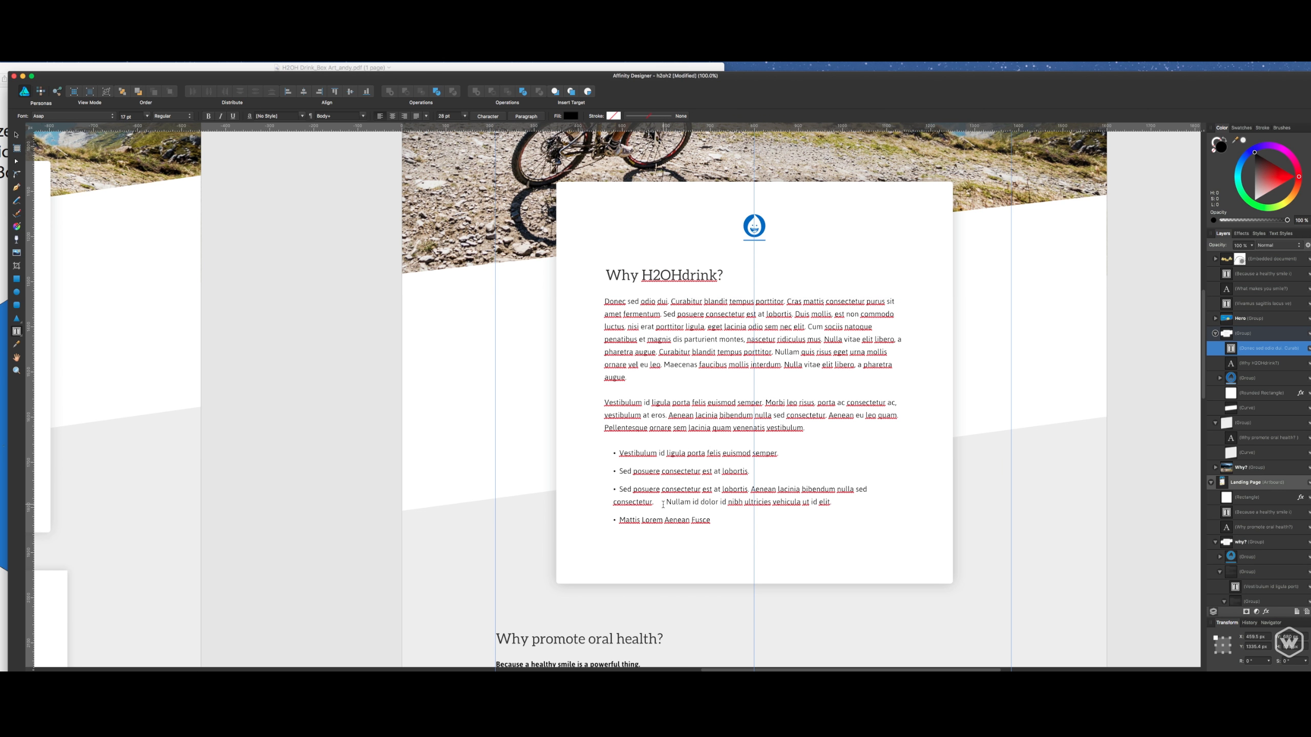
key("BackSpace")
key("BackSpace")
left_click(612, 506)
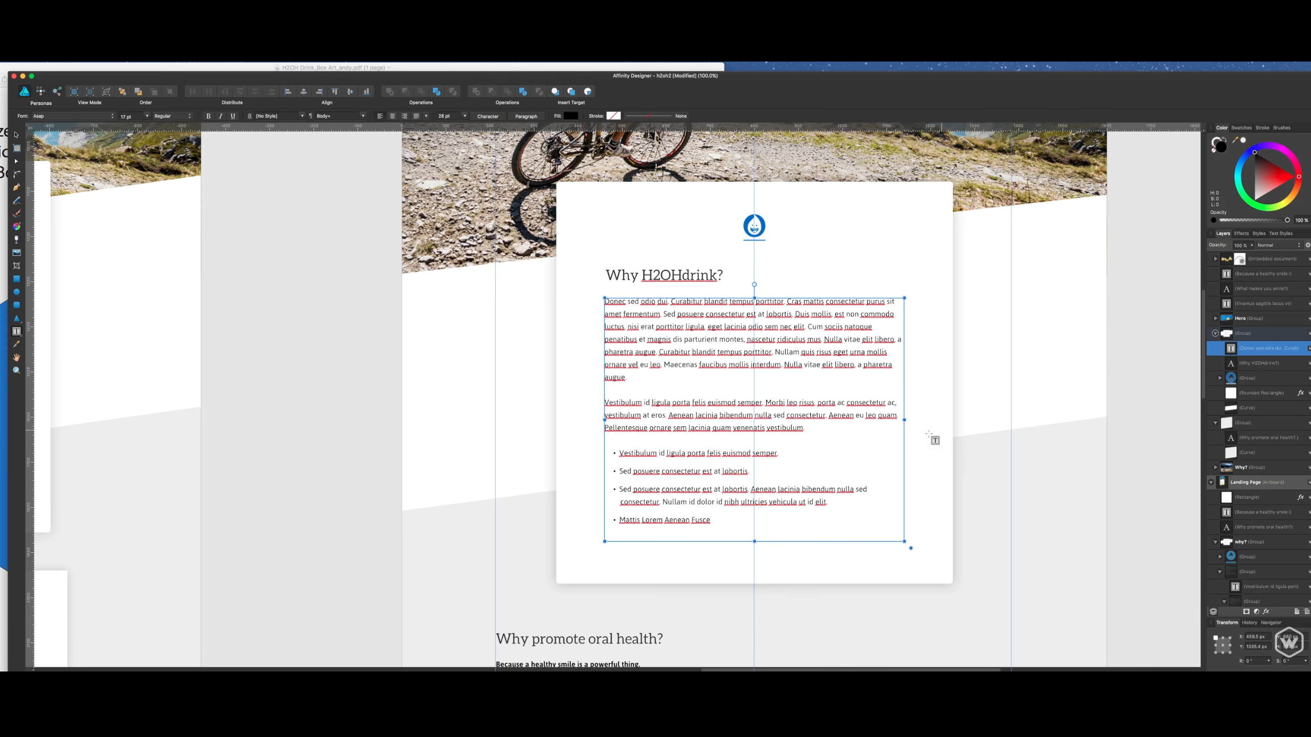
- Stretch the white card's bottom edge down slightly for more space beneath the bullet list, and save the document
scroll(931, 438, "down", 5)
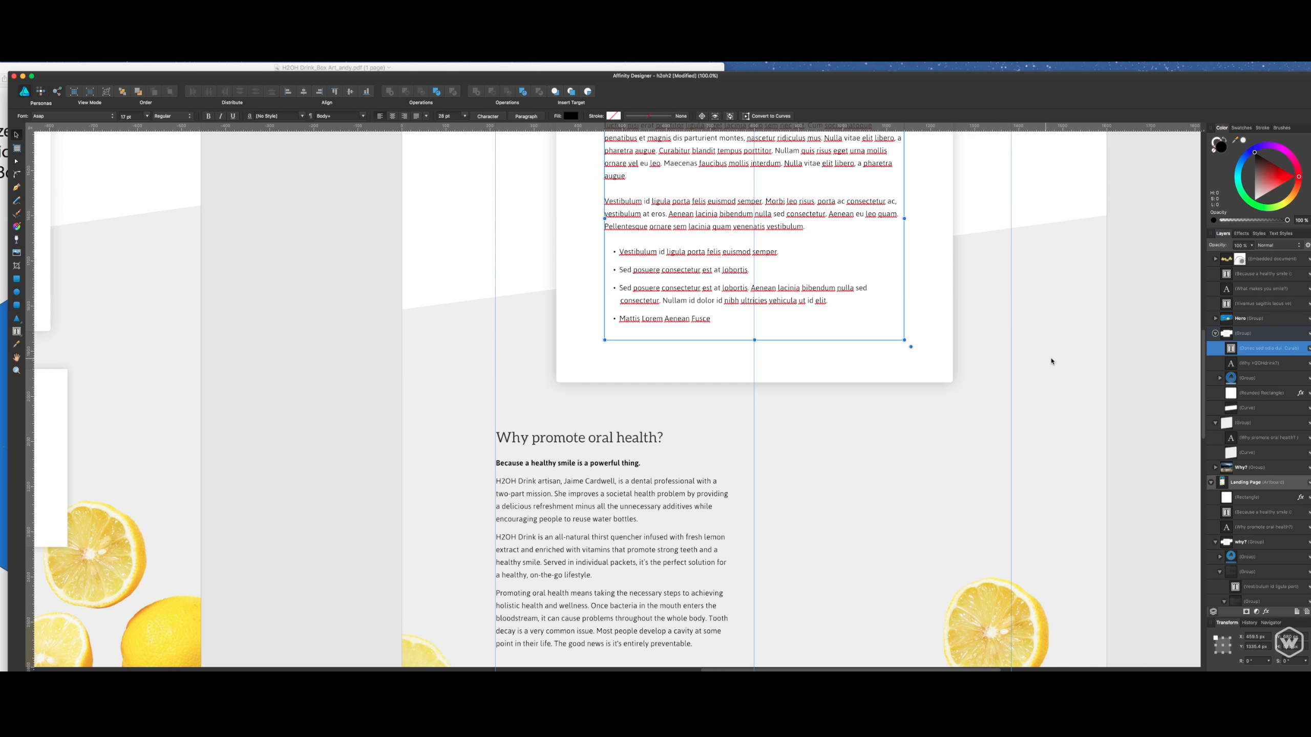
left_click_drag(1086, 313, 1038, 537)
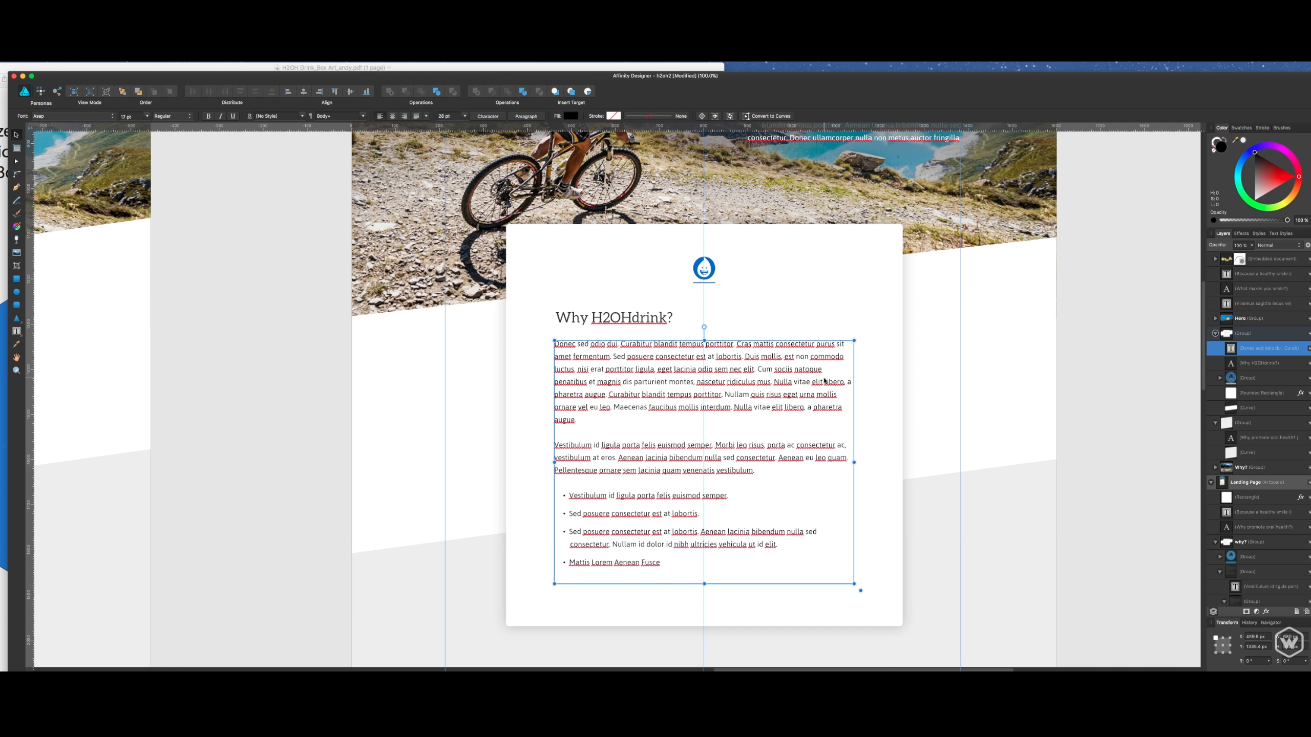
left_click(703, 597)
scroll(703, 594, "down", 3)
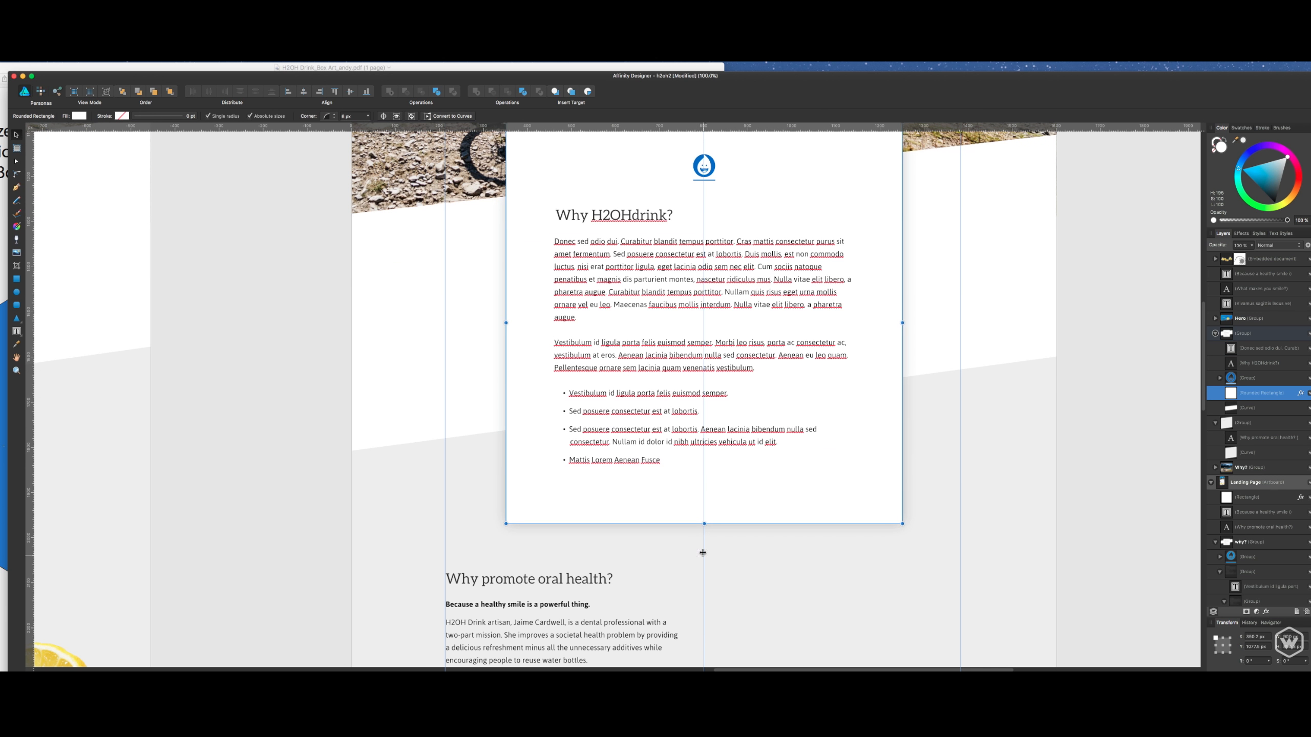
left_click_drag(704, 533, 705, 548)
left_click(1070, 407)
left_click_drag(816, 365, 825, 477)
left_click(773, 266)
key("super+s")
- Compare the rebuilt Why H2OHdrink? card and oral health section with the style guide and the original landing page's Why section
scroll(772, 266, "up", 8)
scroll(772, 267, "down", 12)
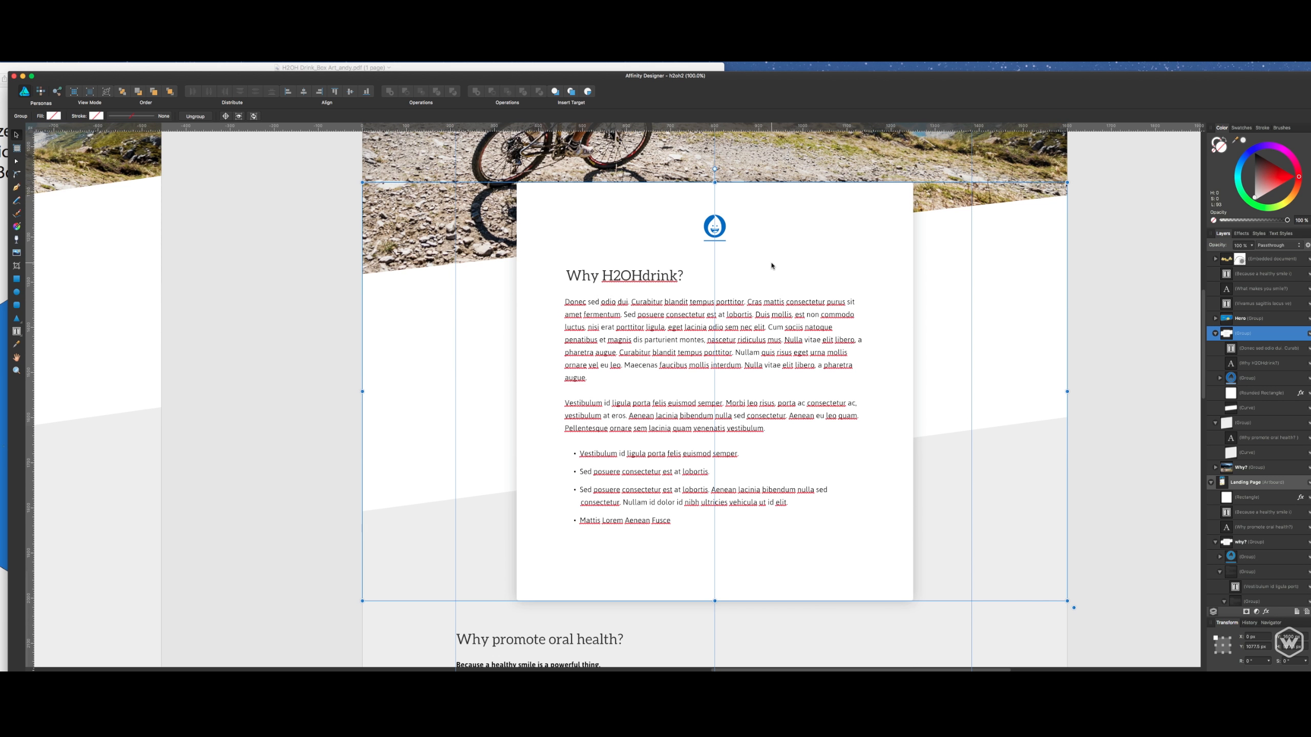
scroll(772, 266, "down", 4)
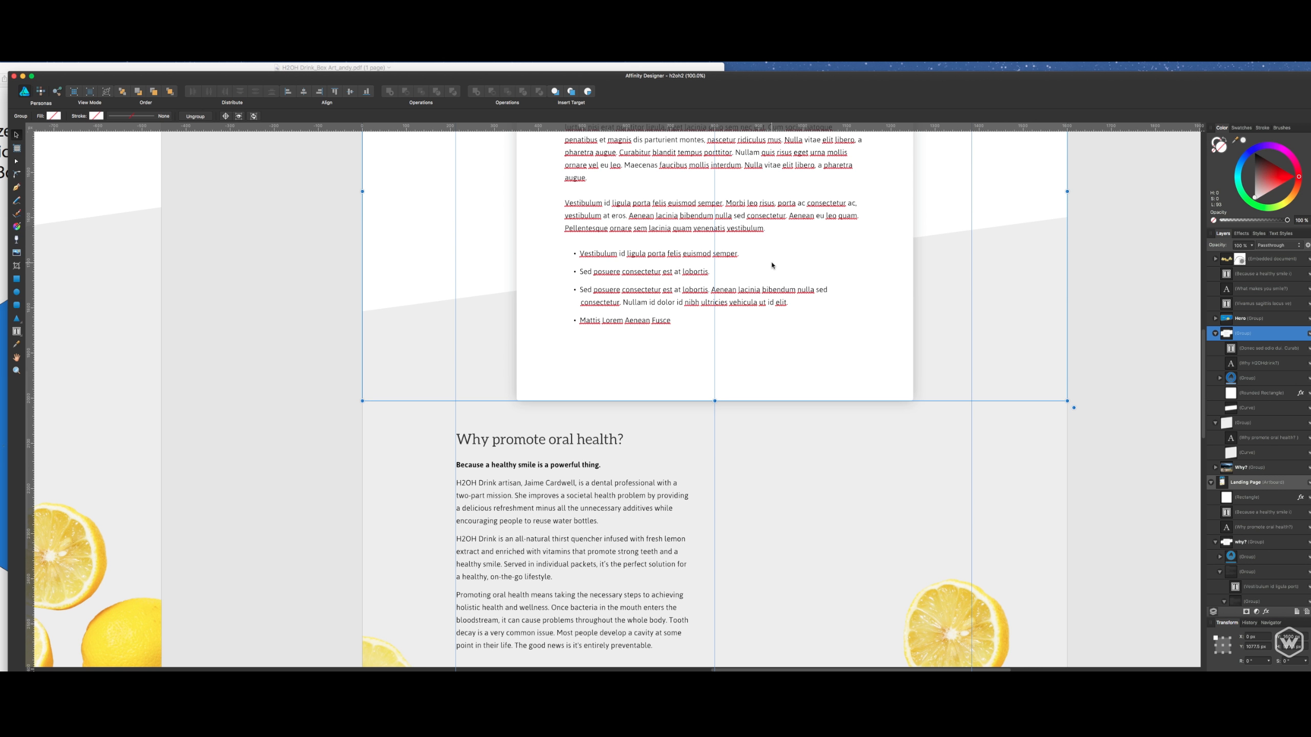
scroll(773, 265, "down", 4)
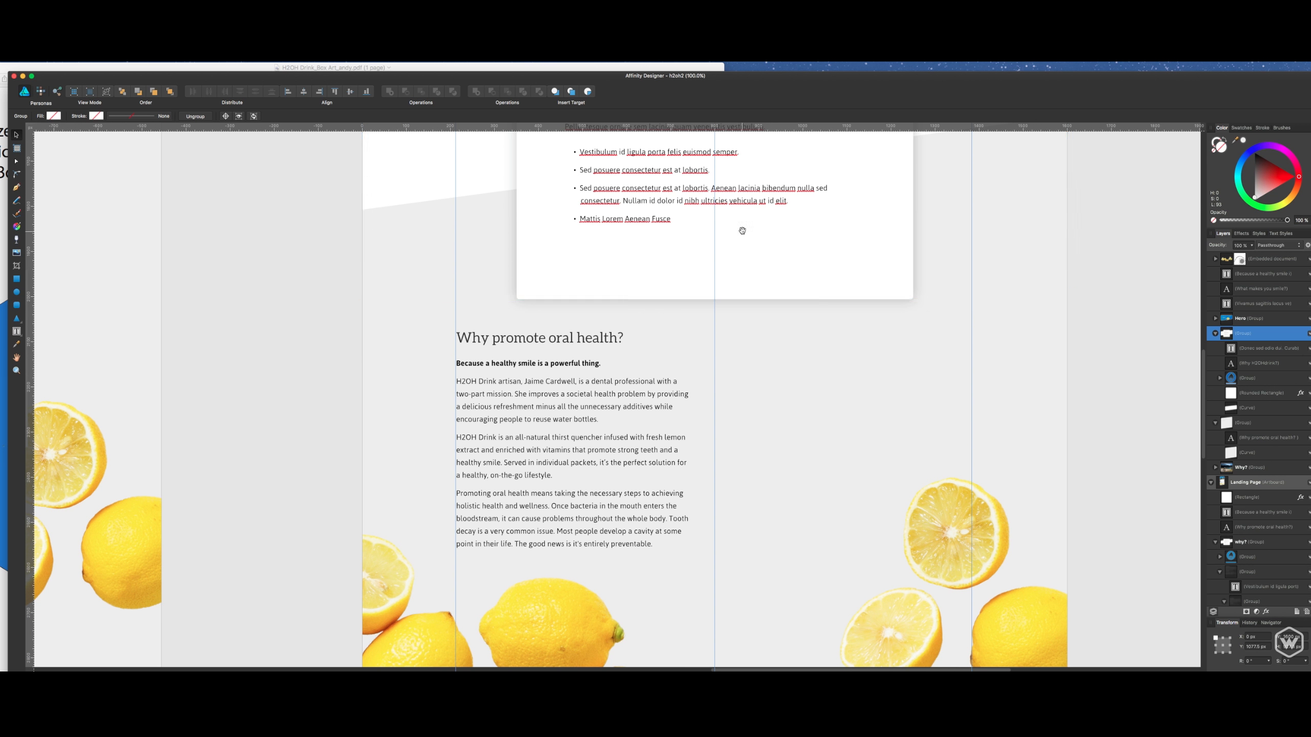
left_click_drag(742, 232, 743, 528)
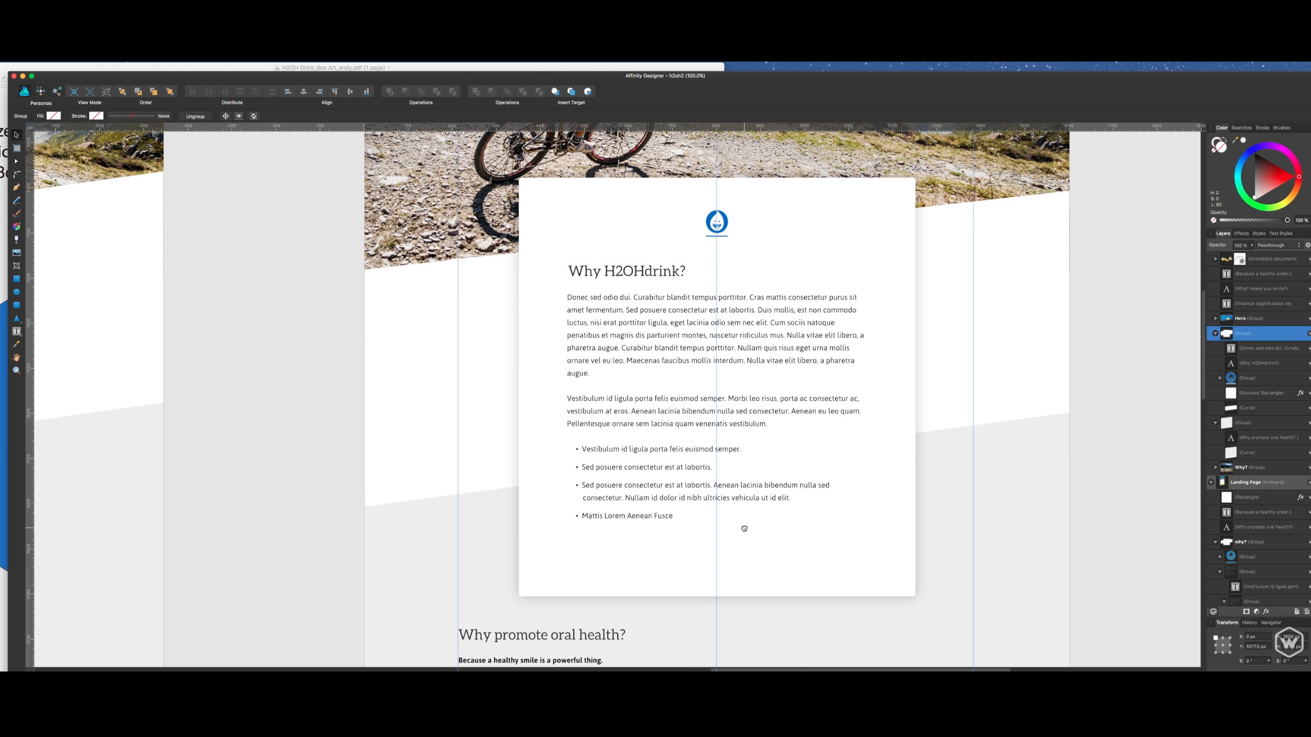
double_click(614, 278)
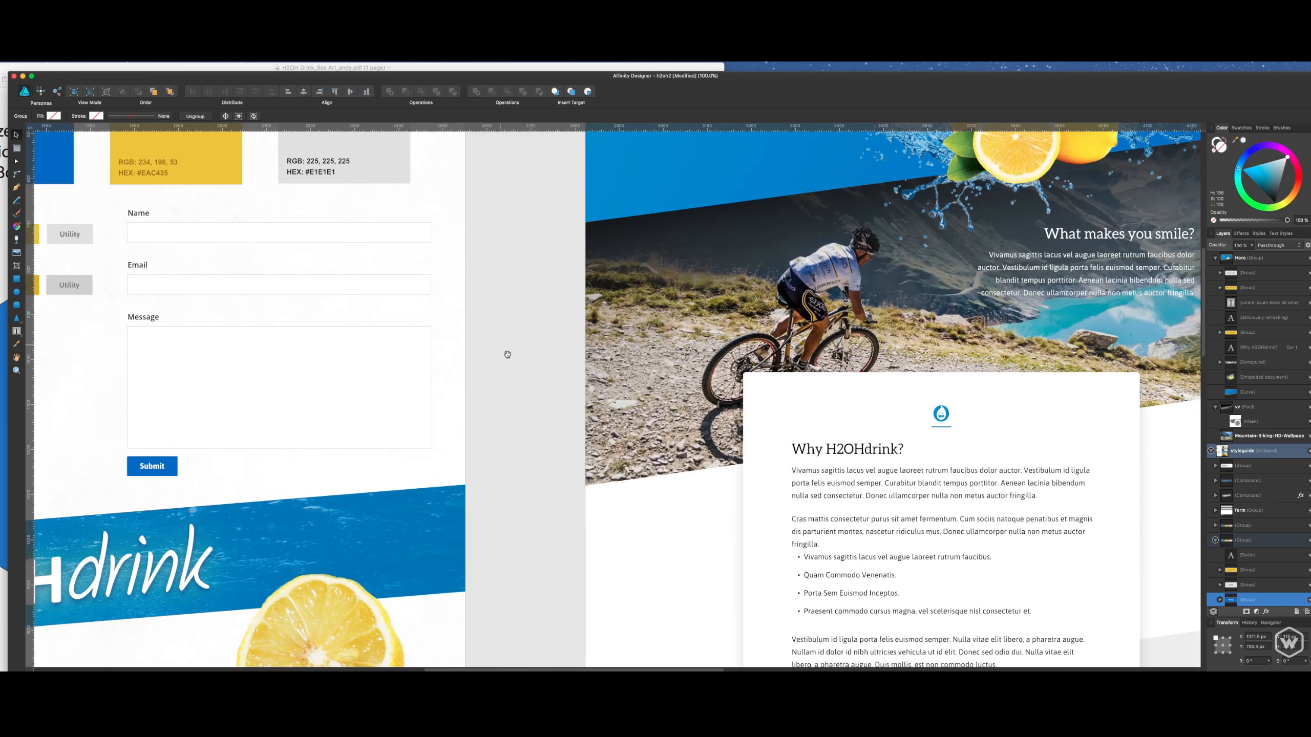
scroll(598, 364, "down", 5)
scroll(599, 364, "right", 5)
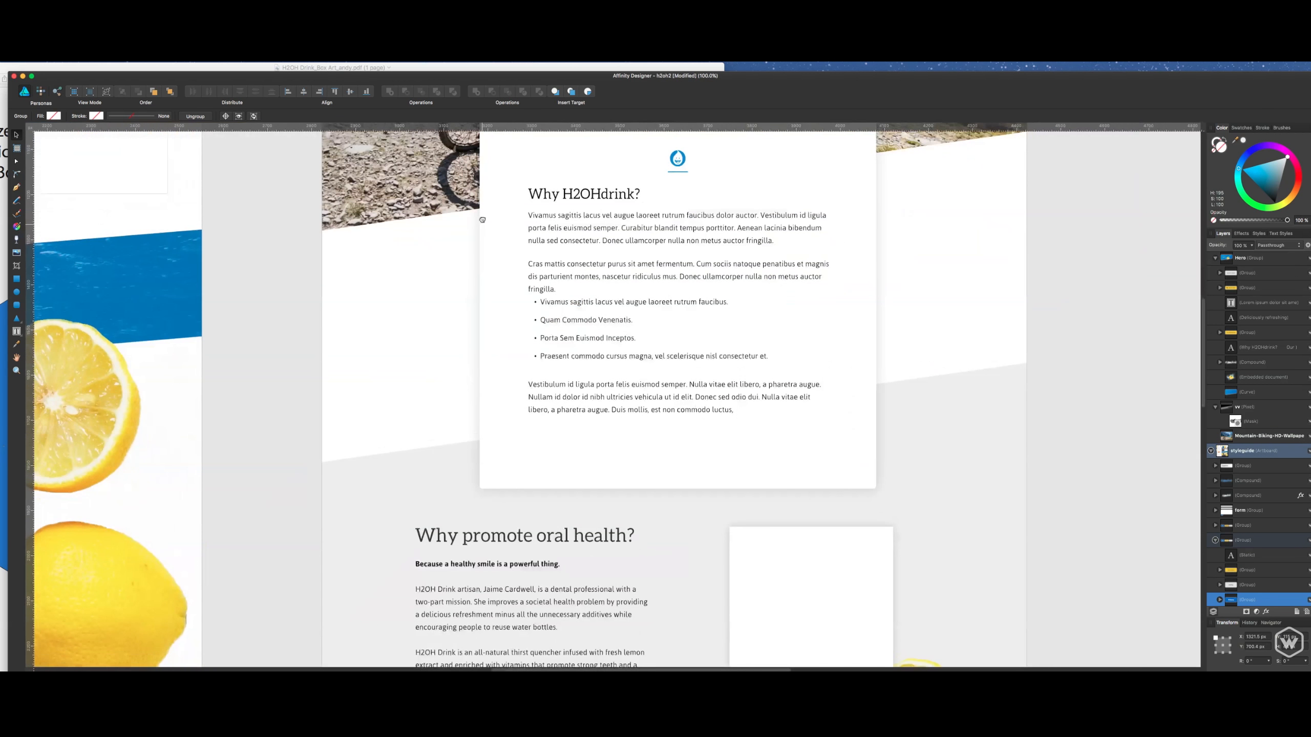
left_click(599, 363)
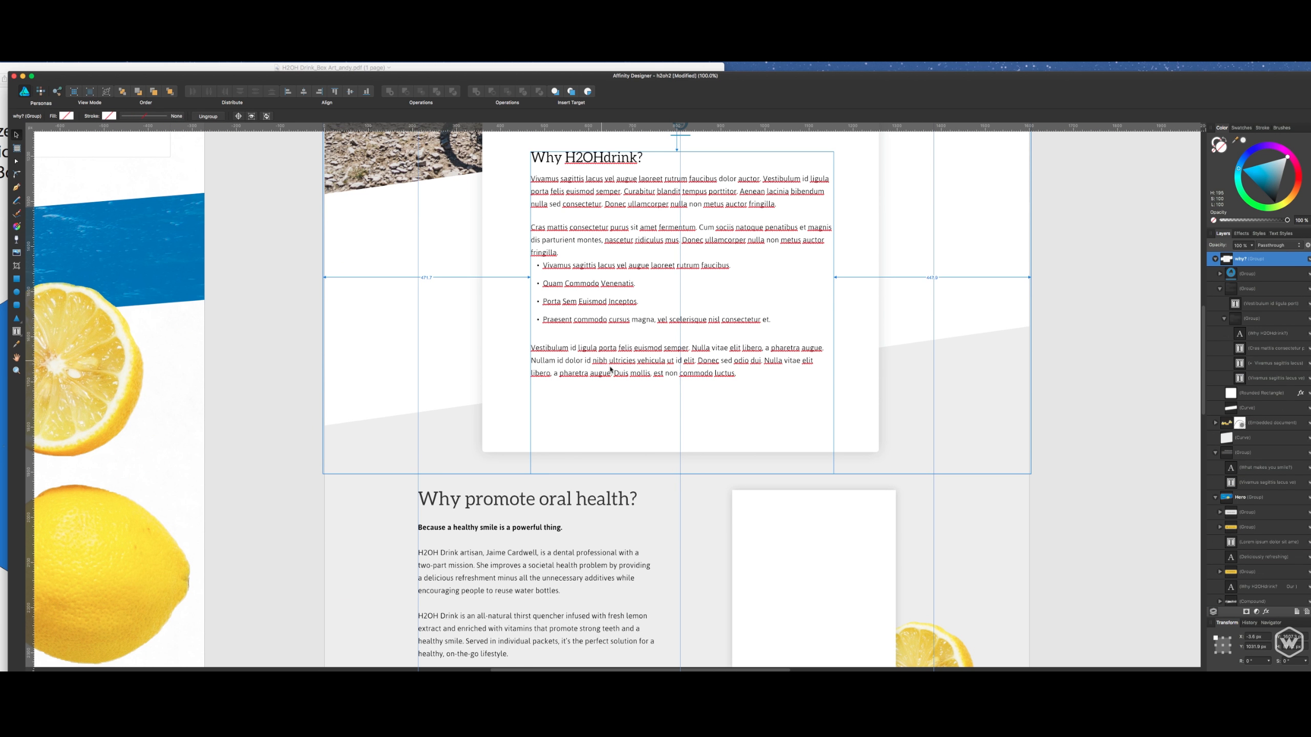
- Paste the Primary button below the card's last paragraph, flush with the text's left edge, and widen its blue rectangle to the right
key("super+v")
left_click_drag(663, 400, 546, 408)
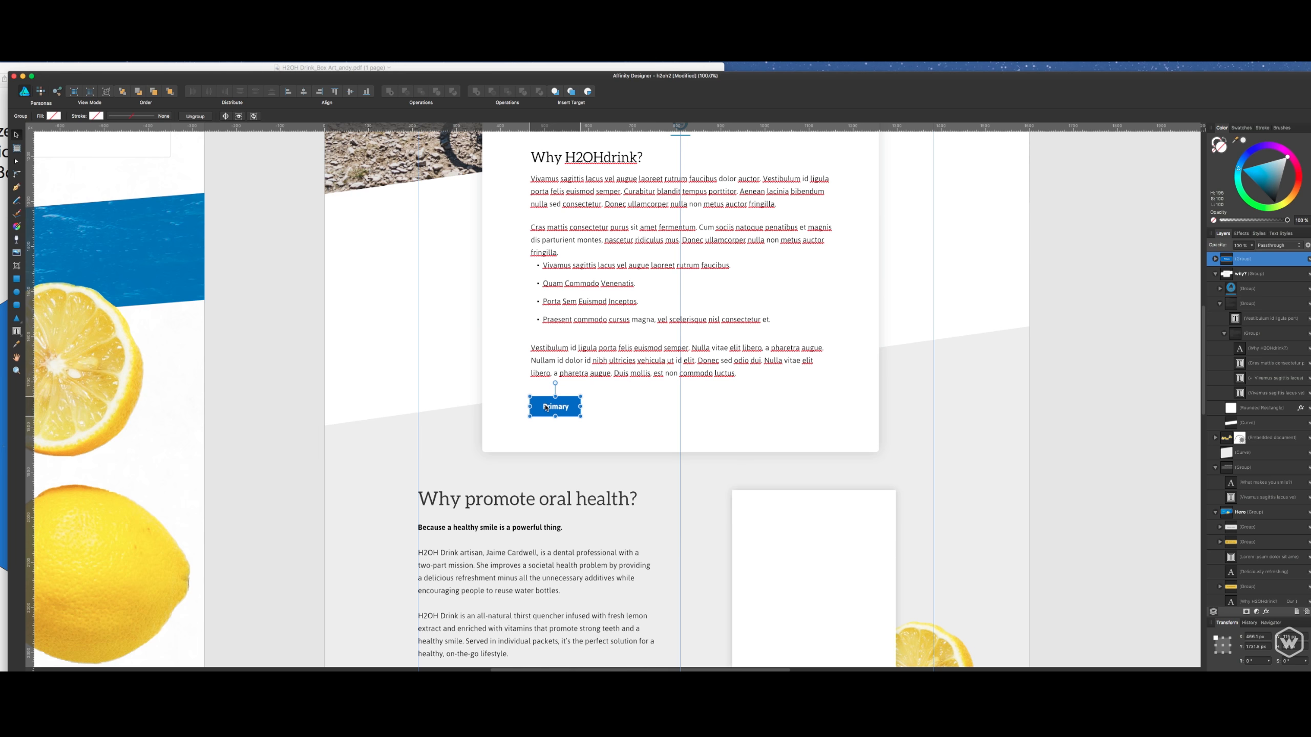
double_click(575, 409)
left_click_drag(582, 408, 614, 408)
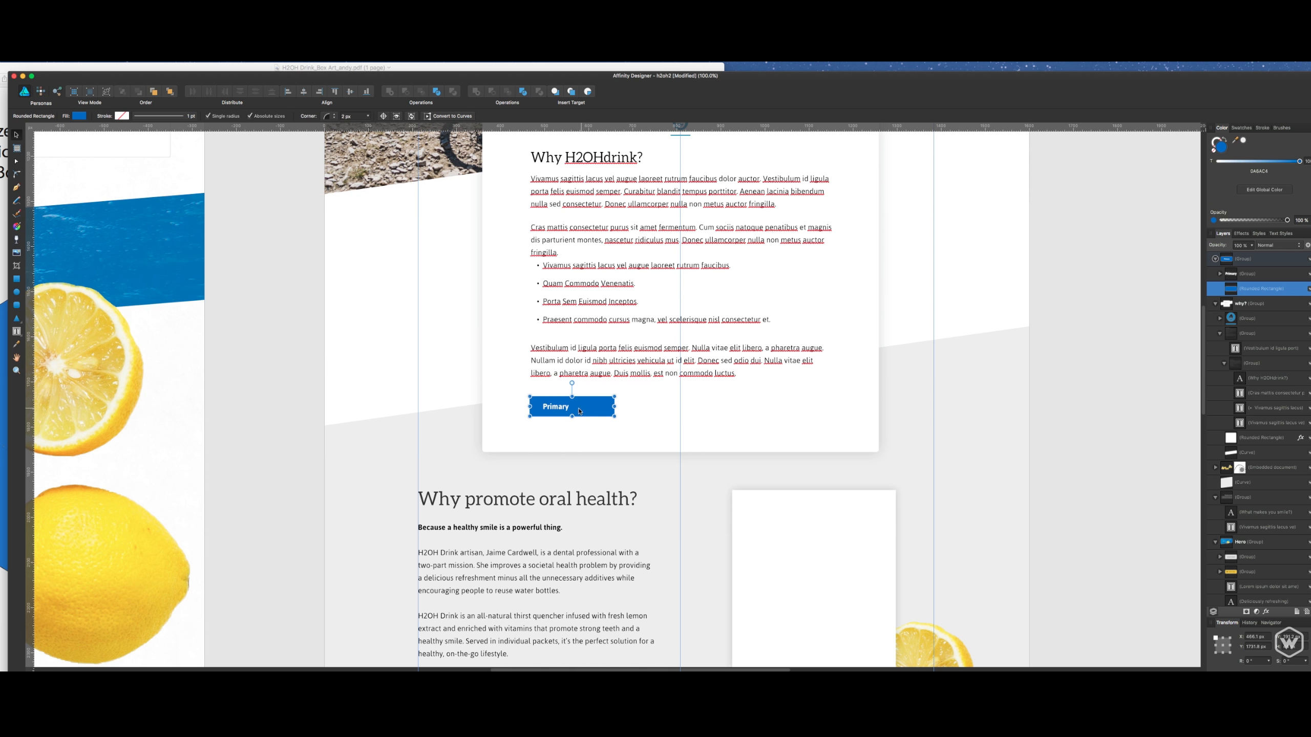
left_click(773, 404)
- Move the button group into the why? group in the layer stack, above the group's other contents
left_click(572, 412)
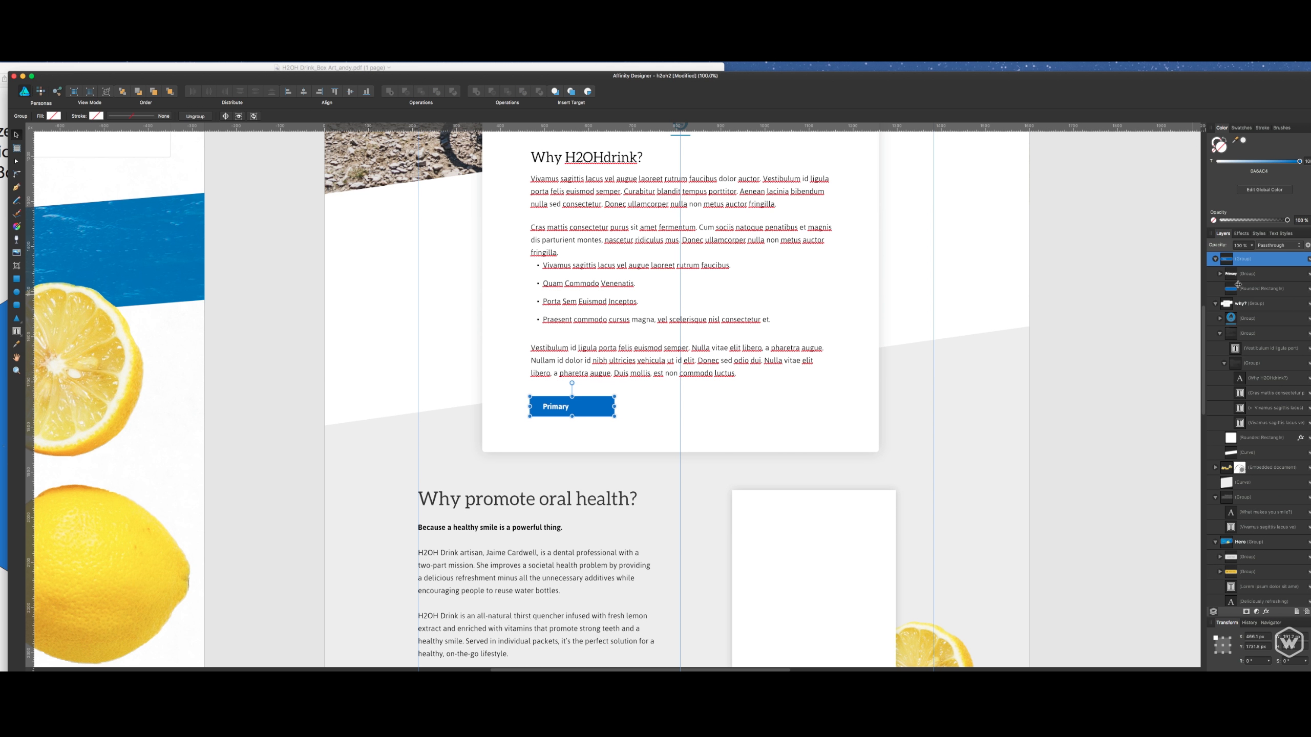
left_click_drag(1238, 285, 1230, 311)
left_click_drag(1228, 419, 1243, 266)
- Change the button's label to "Try H2OHdrink" and select the blue rounded rectangle behind it
double_click(572, 406)
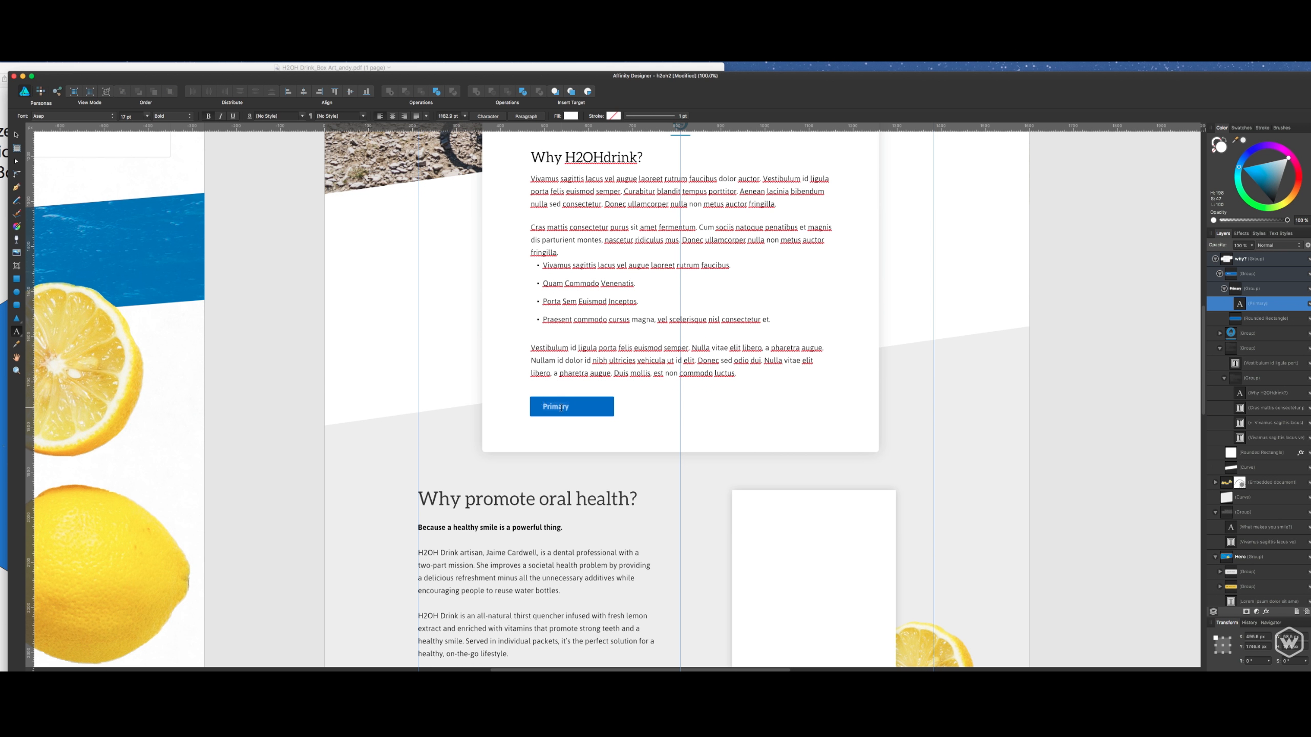
type("Try H2OHdrink")
key("Escape")
left_click(1264, 318)
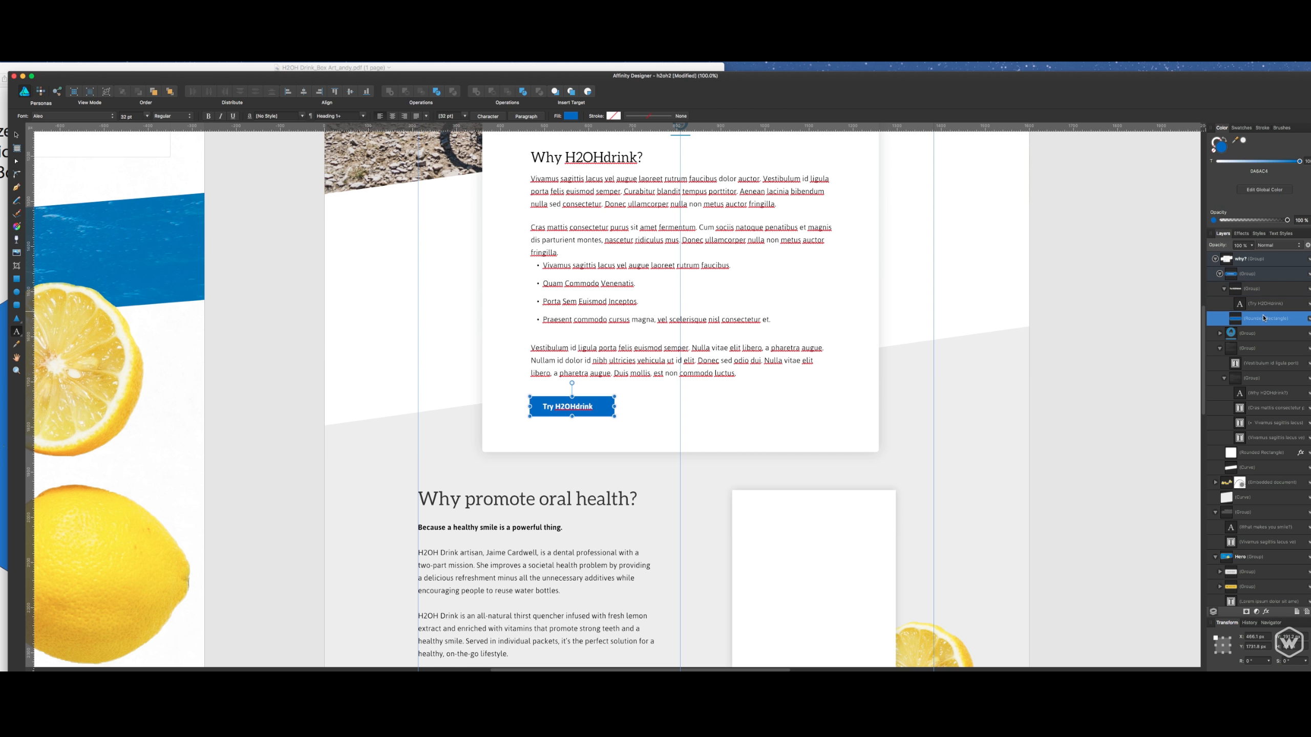
key("v")
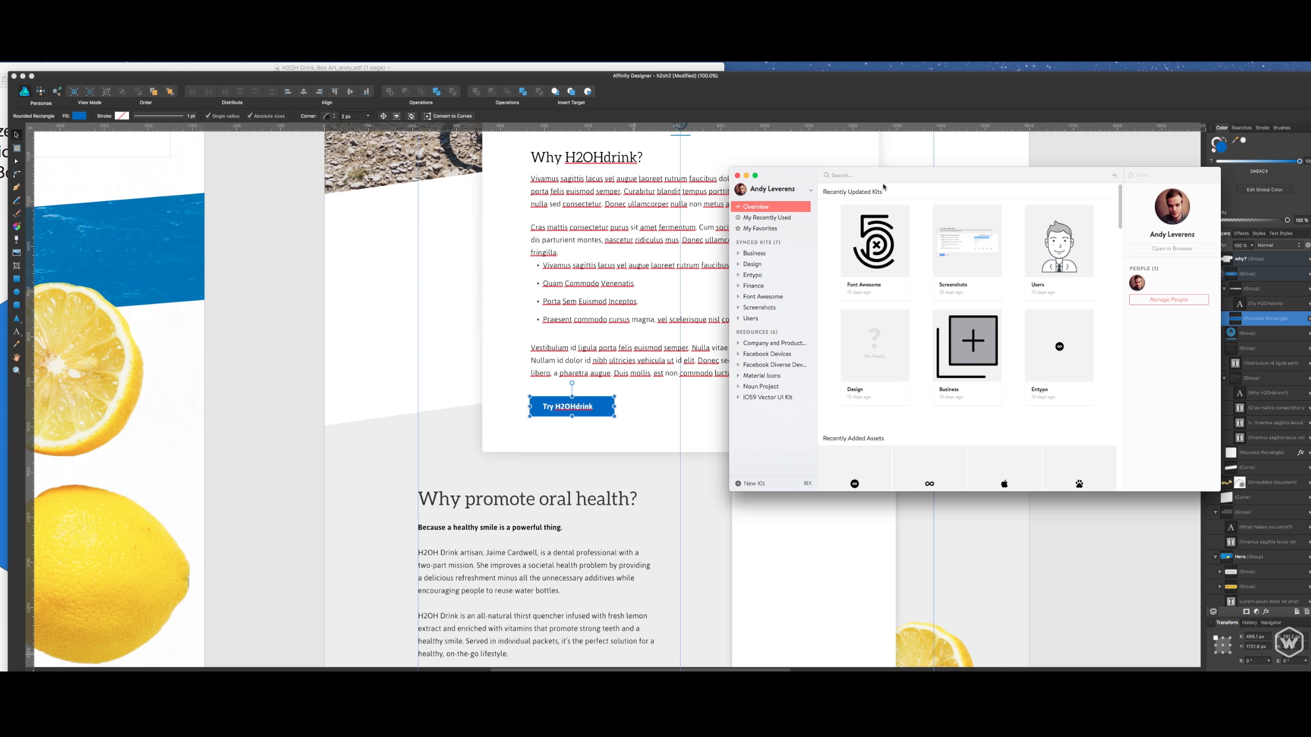
- Move the asset library window clear of the card and browse the Entypo kit for a button icon, checking the air and arrow-down icons
left_click_drag(819, 178, 810, 183)
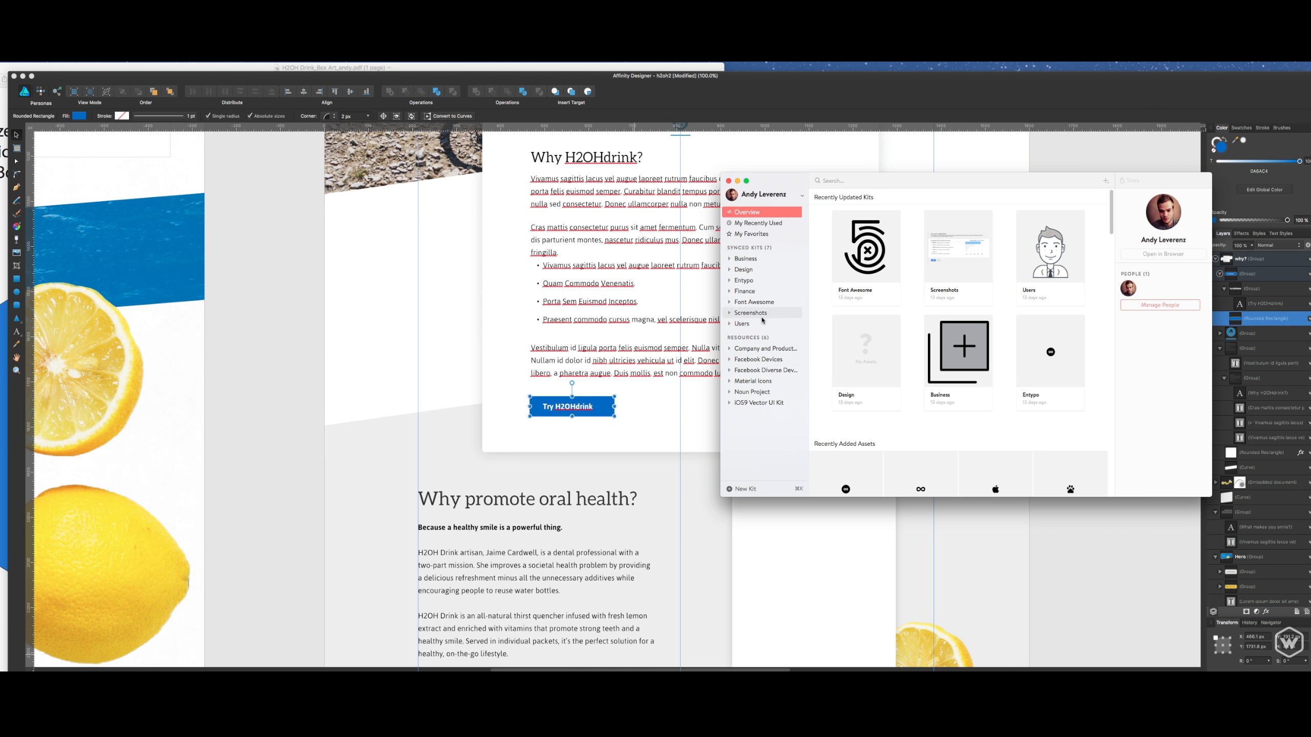
left_click(764, 282)
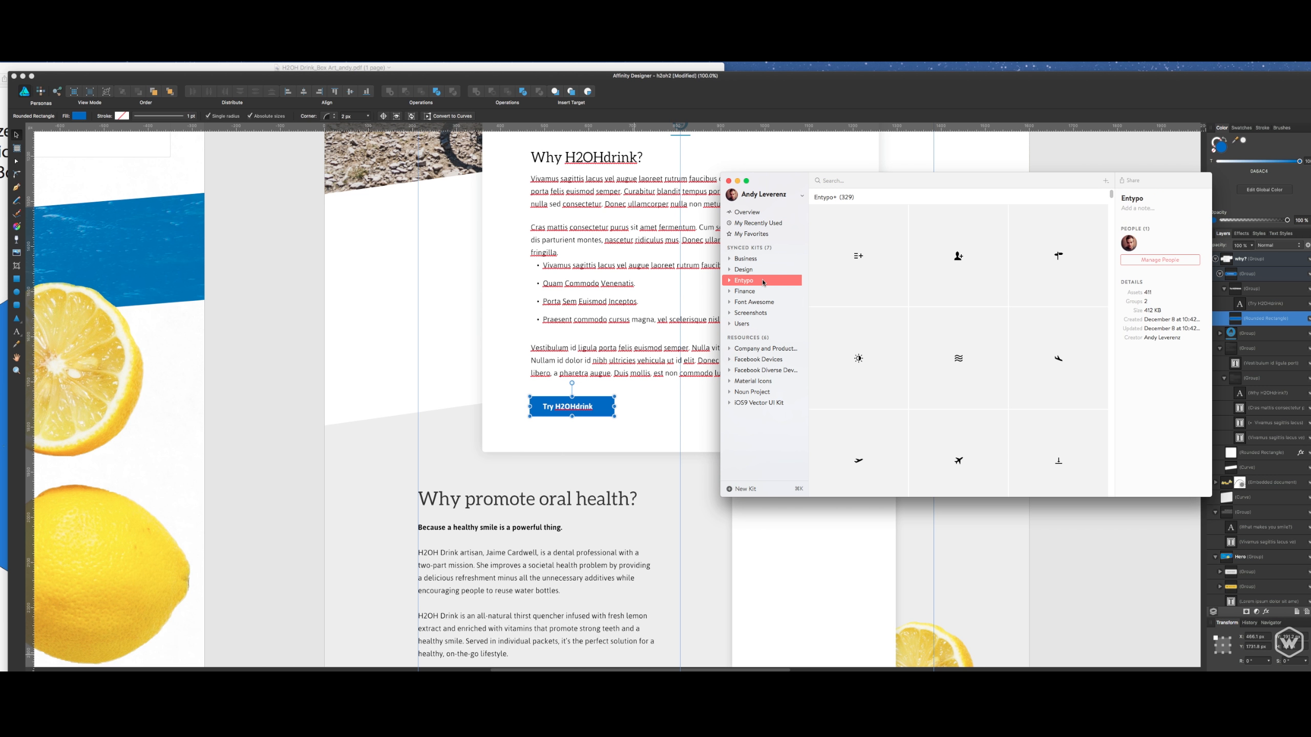
left_click_drag(788, 197, 863, 195)
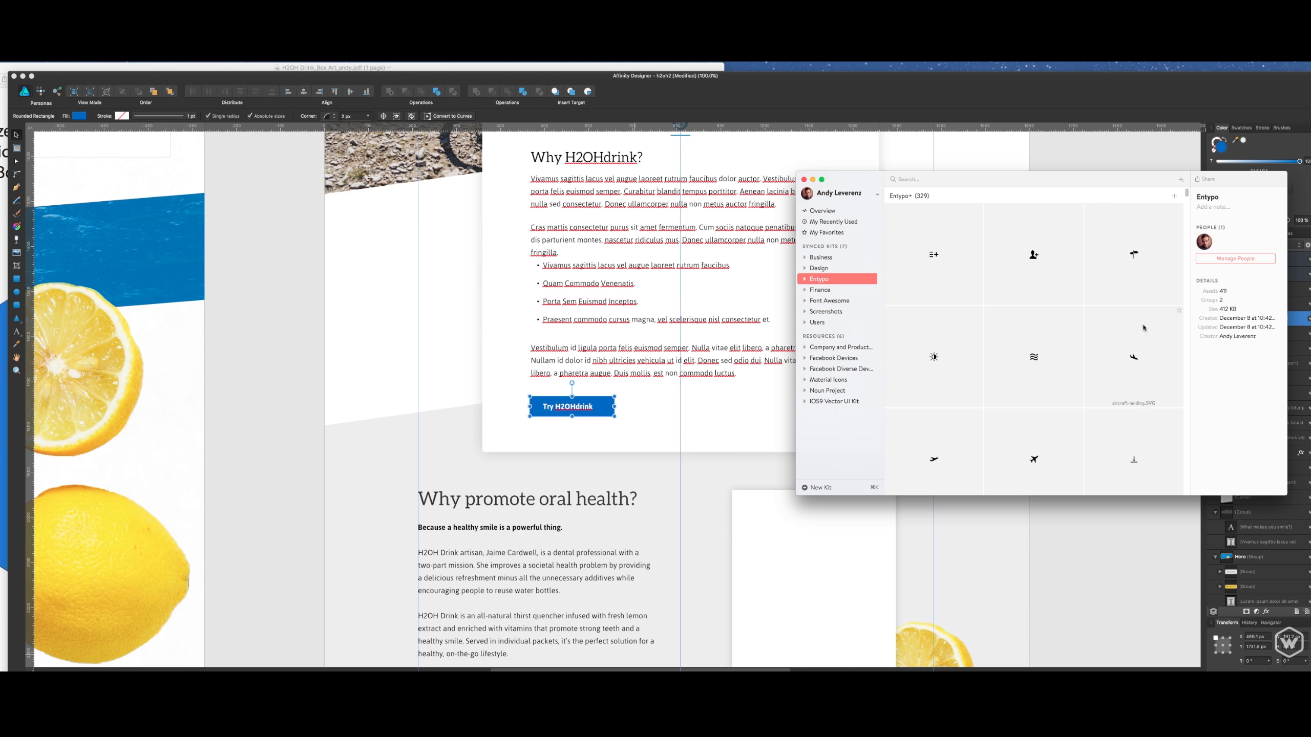
left_click(1056, 365)
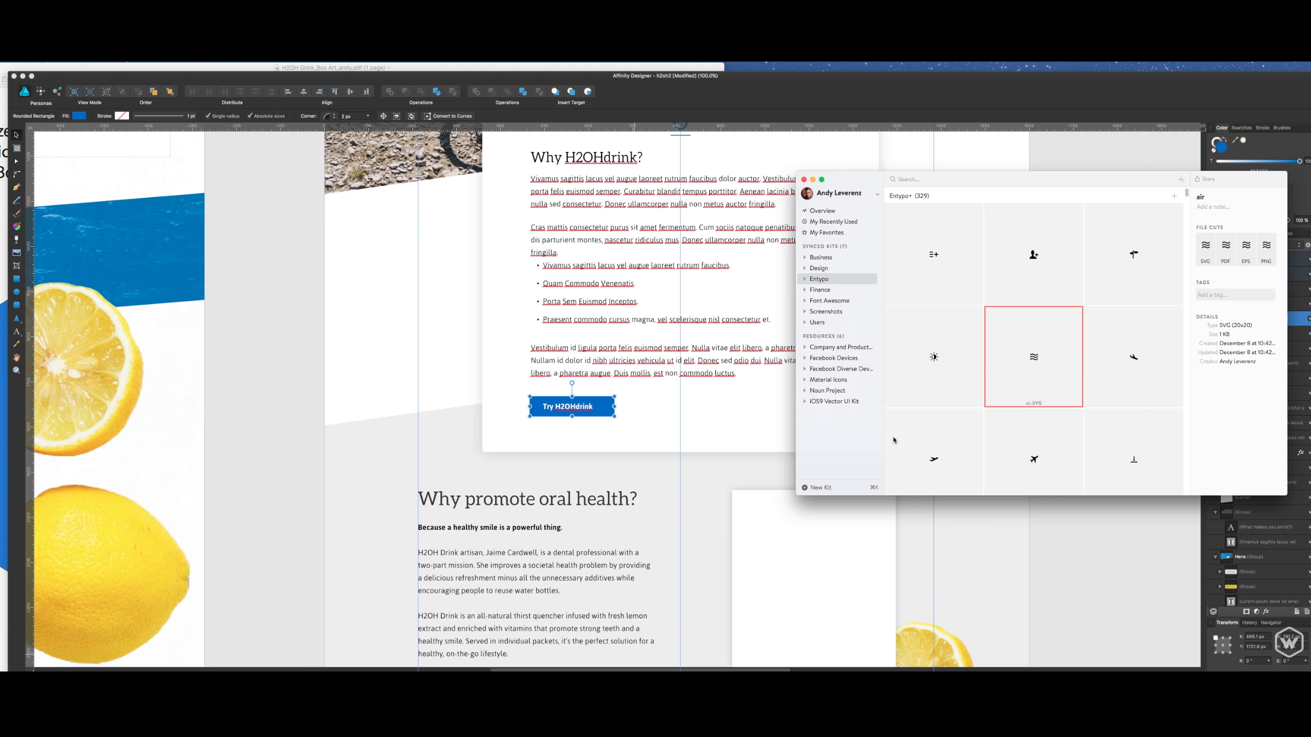
scroll(894, 440, "down", 5)
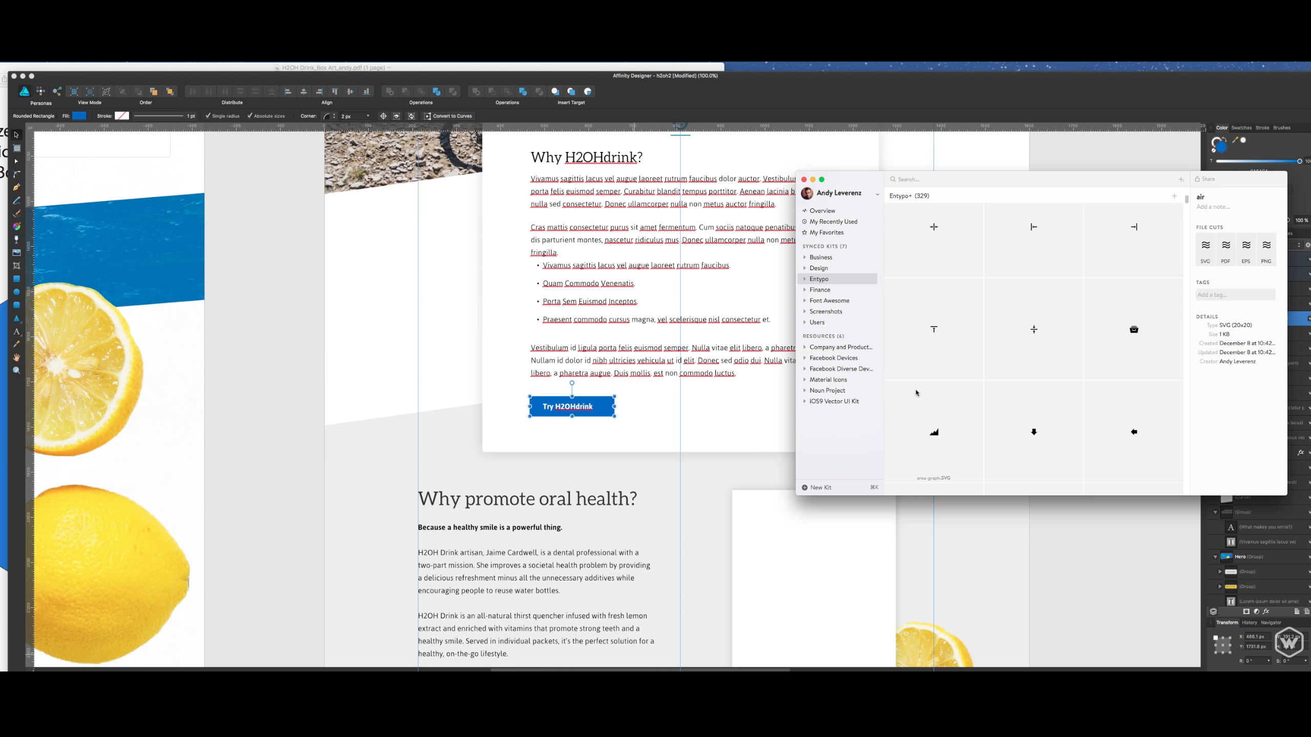
scroll(916, 393, "down", 3)
left_click(1135, 244)
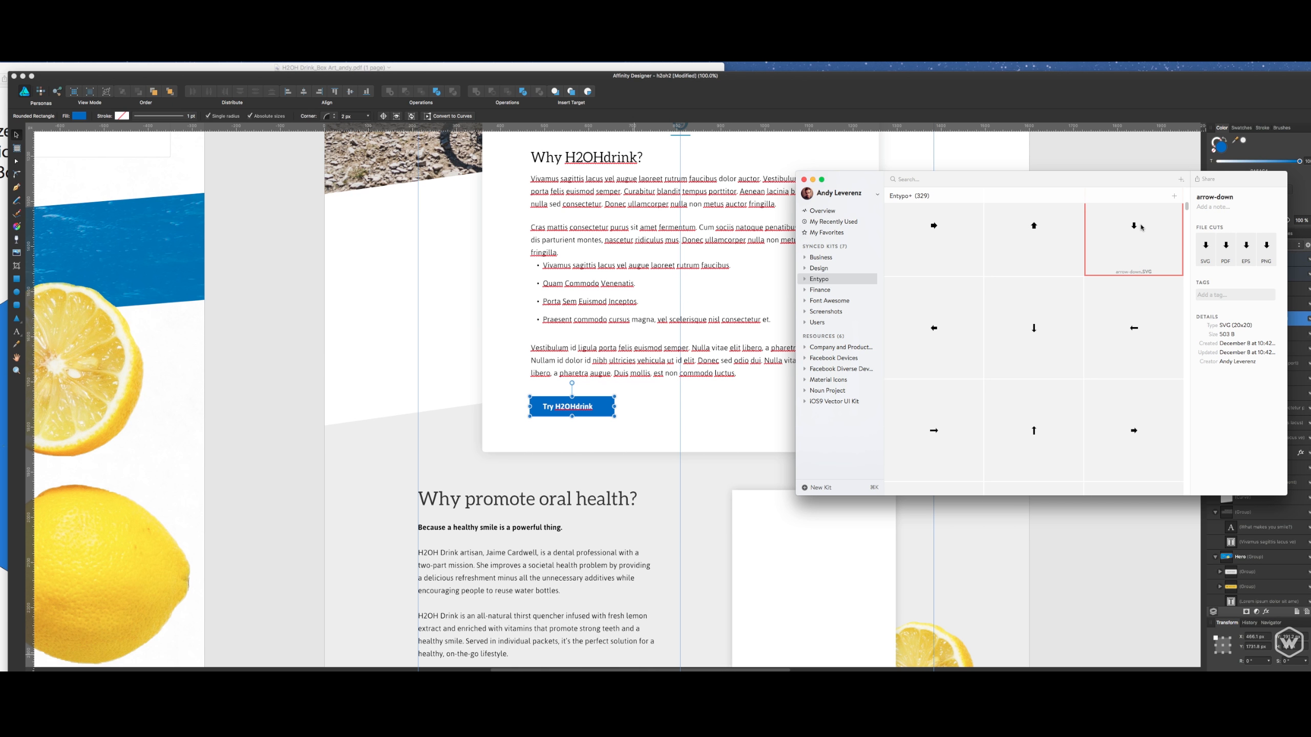
scroll(1083, 309, "down", 10)
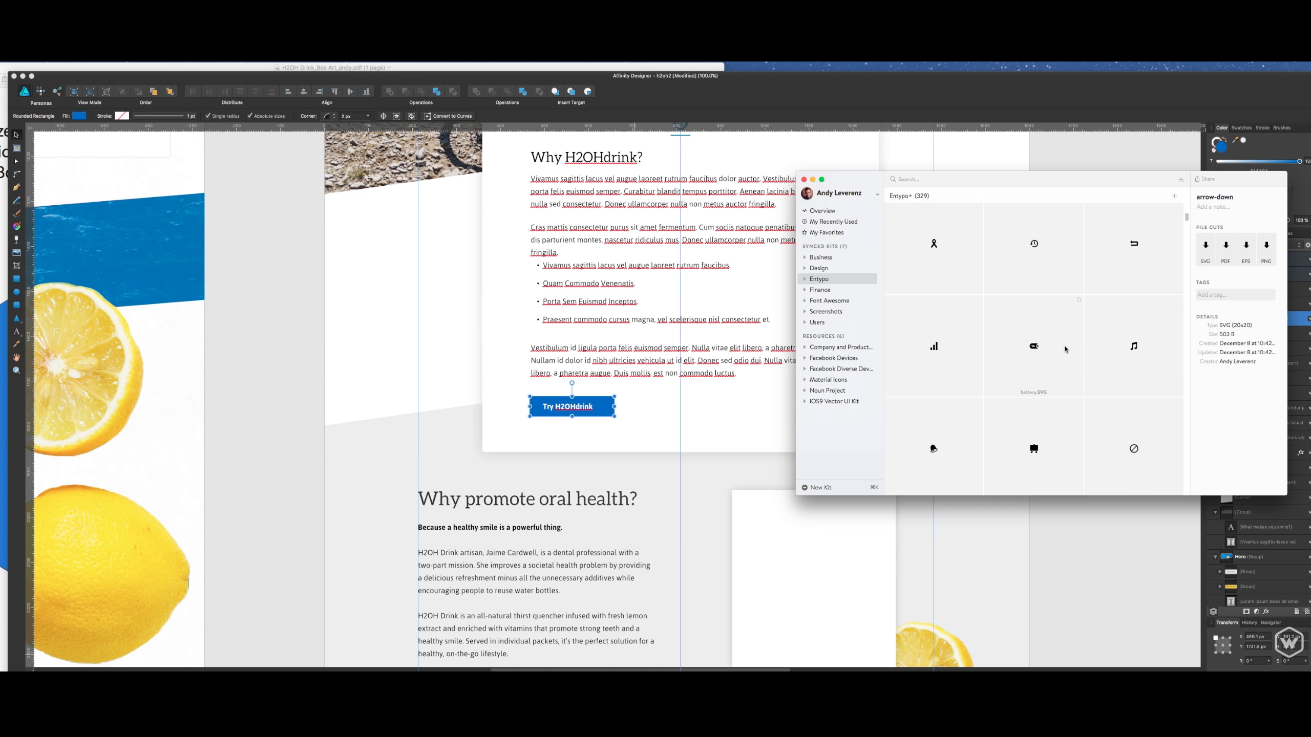
scroll(1066, 347, "down", 5)
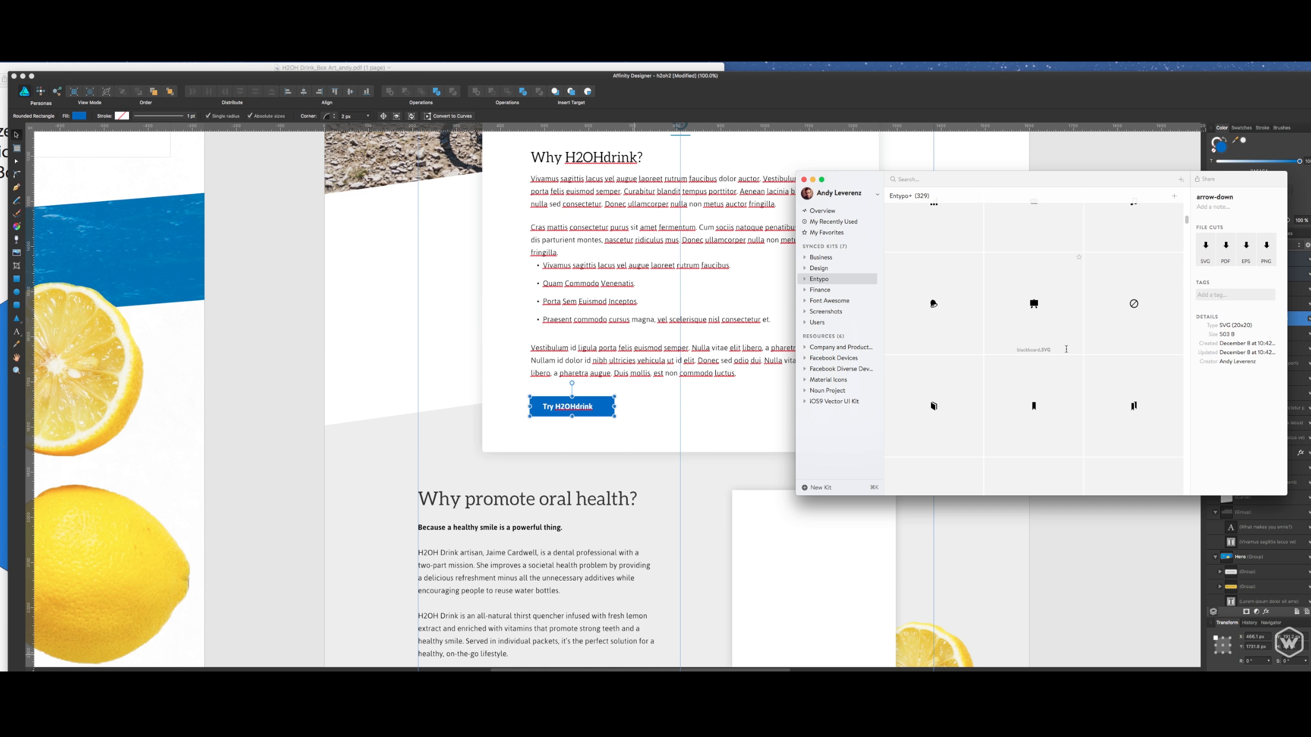
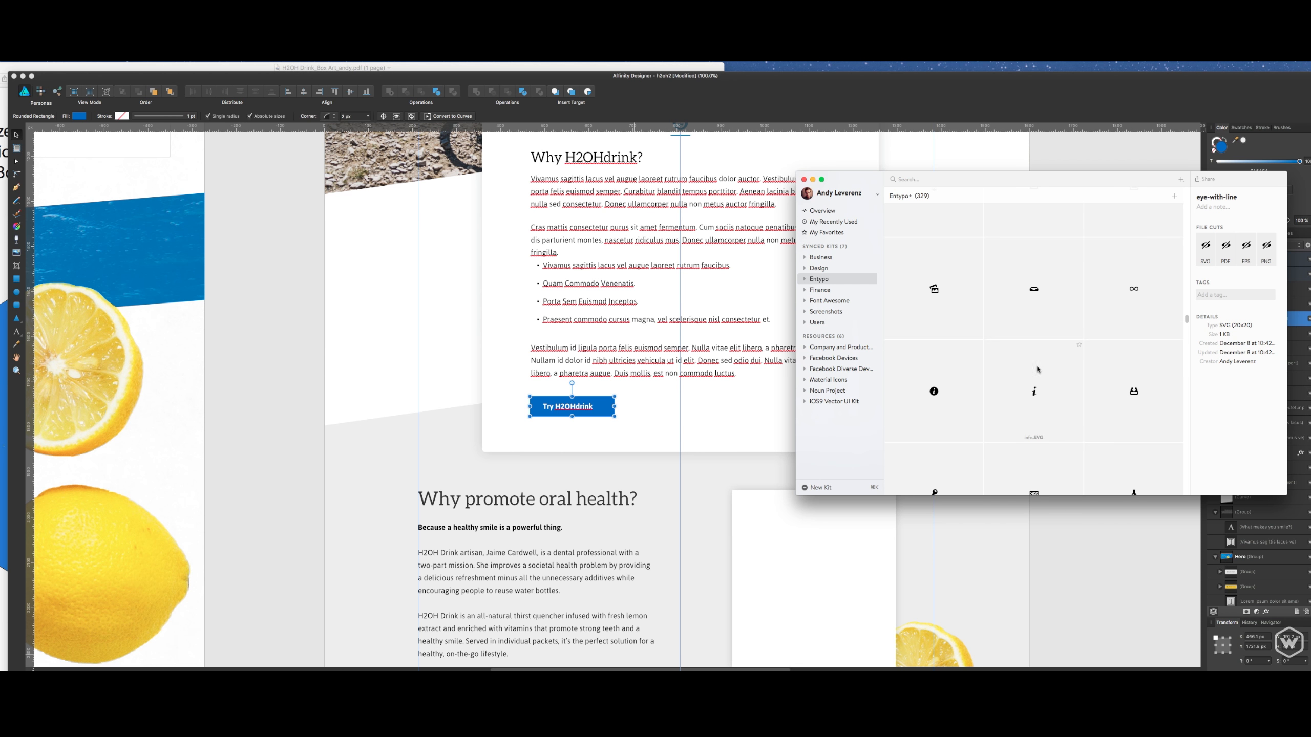
- Look through the rest of the Entypo+ icon set for an icon that suits the Try H2OHdrink button
scroll(1035, 374, "down", 5)
scroll(1026, 376, "up", 3)
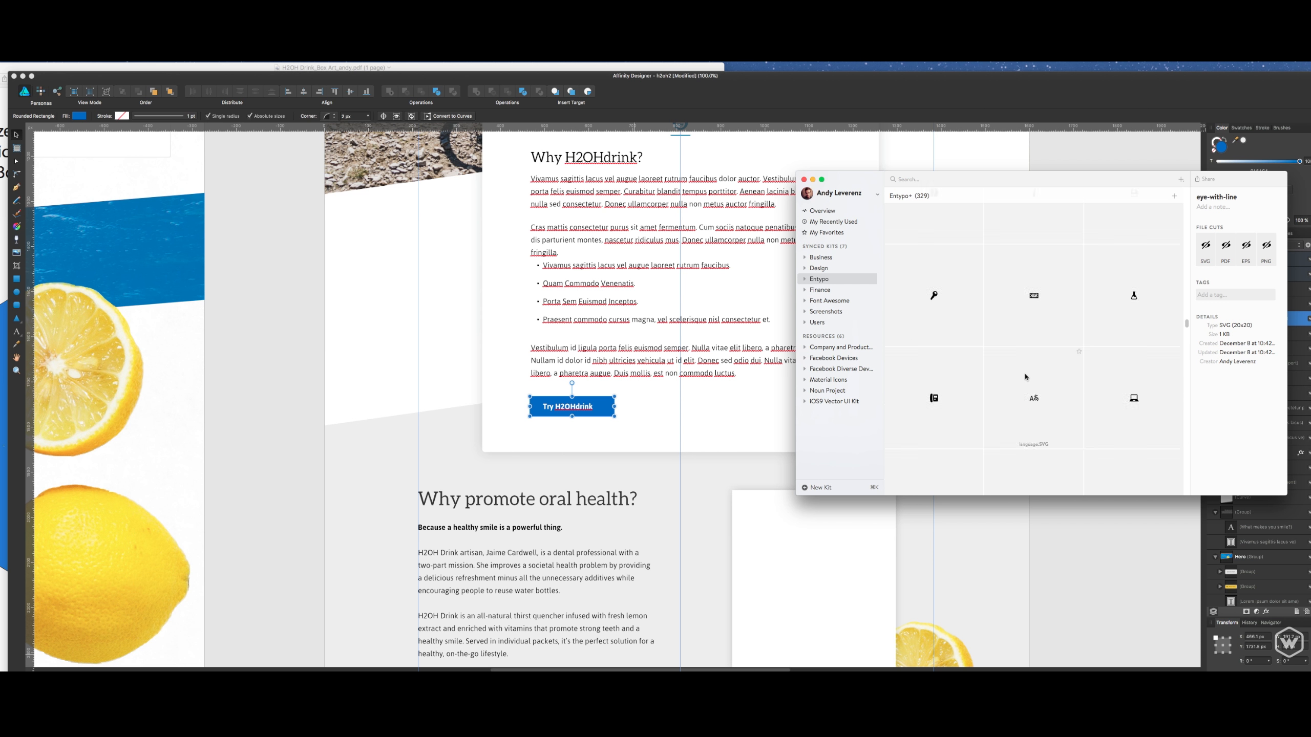
scroll(1025, 377, "down", 3)
scroll(1025, 377, "down", 3)
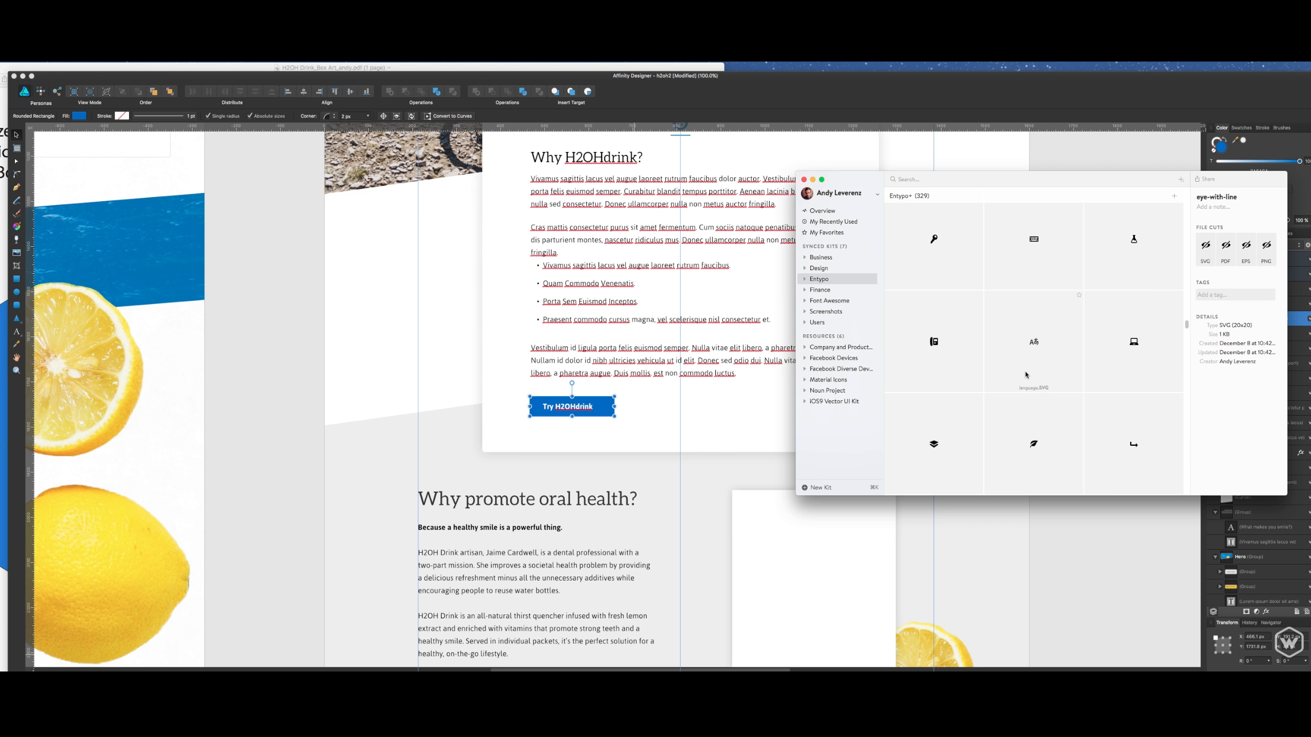
scroll(1026, 377, "down", 6)
scroll(1026, 383, "down", 7)
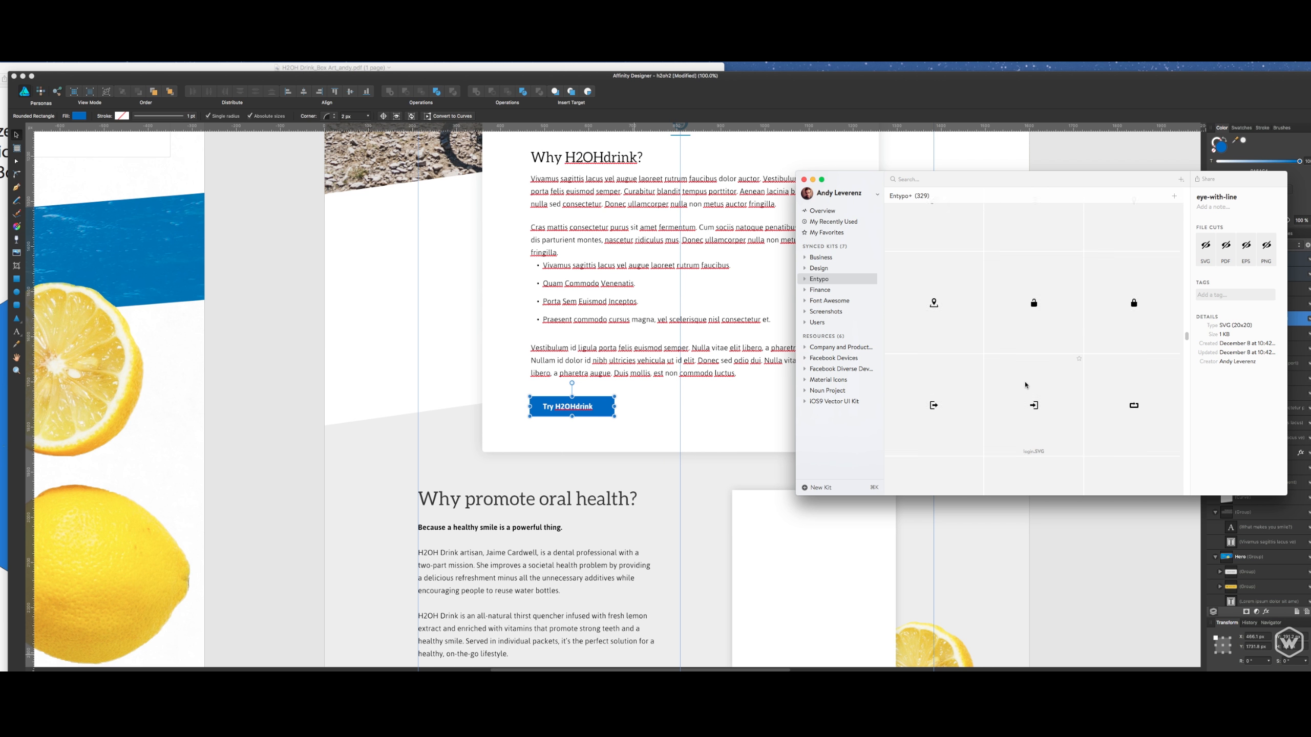
scroll(1025, 383, "down", 7)
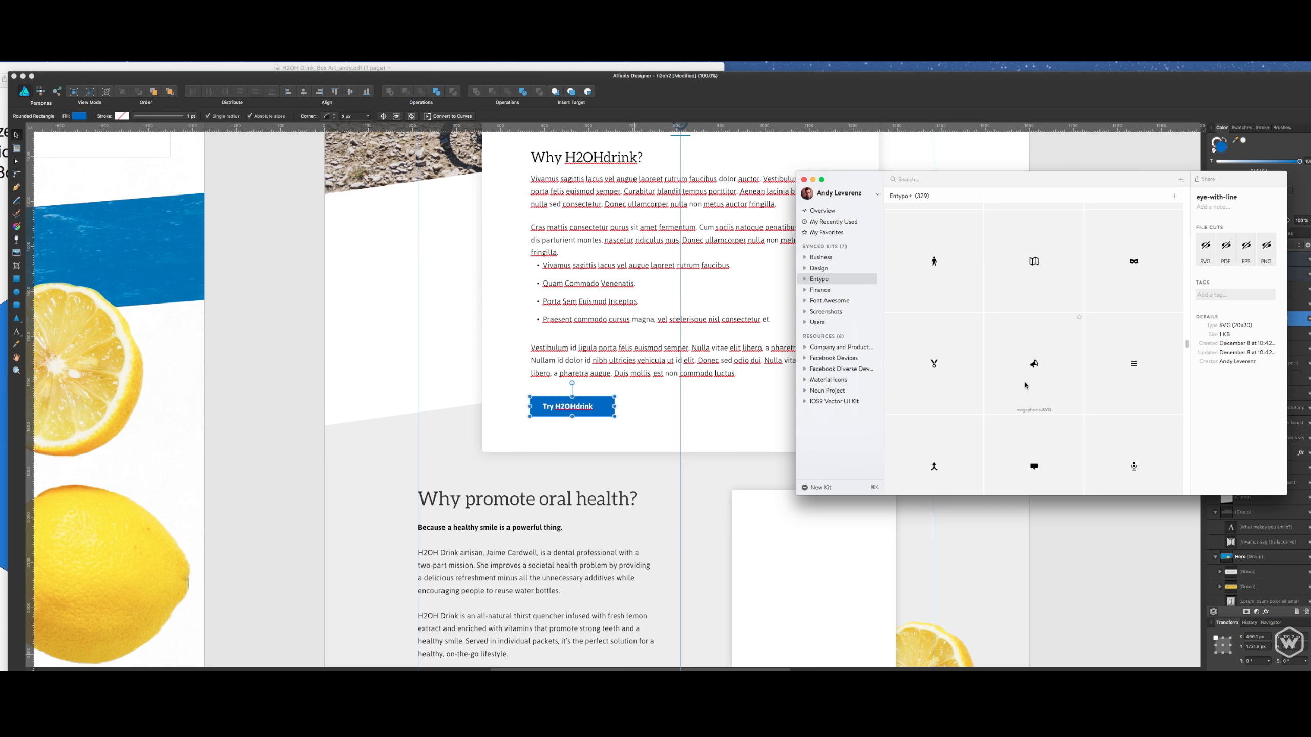
scroll(1026, 385, "down", 6)
scroll(1026, 385, "down", 3)
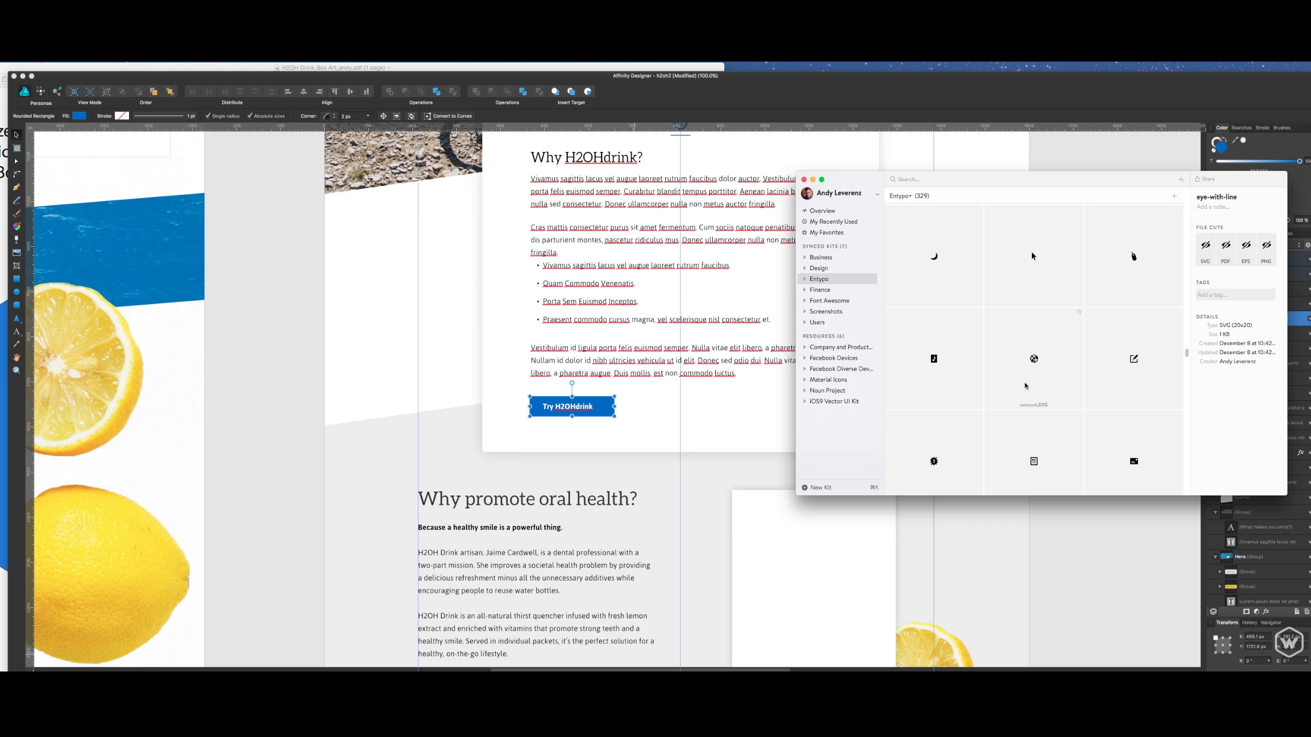
scroll(1025, 384, "down", 10)
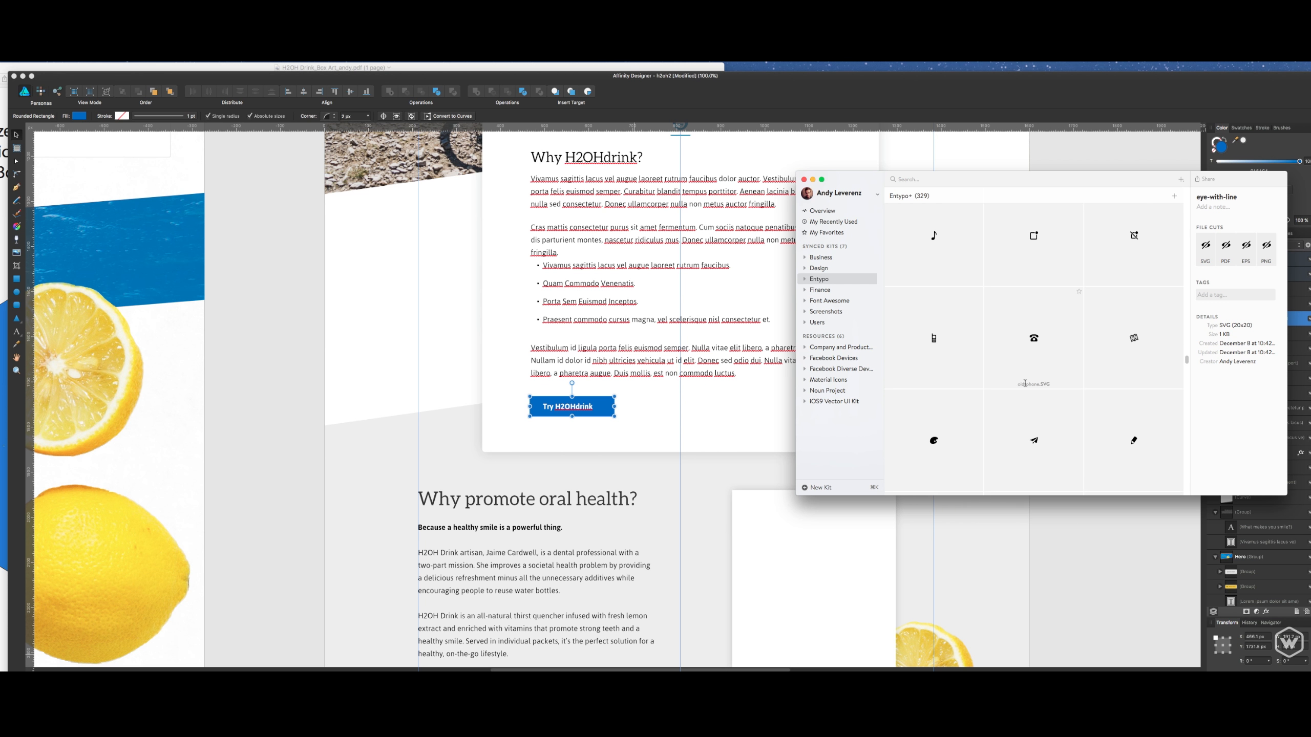
scroll(1025, 385, "down", 7)
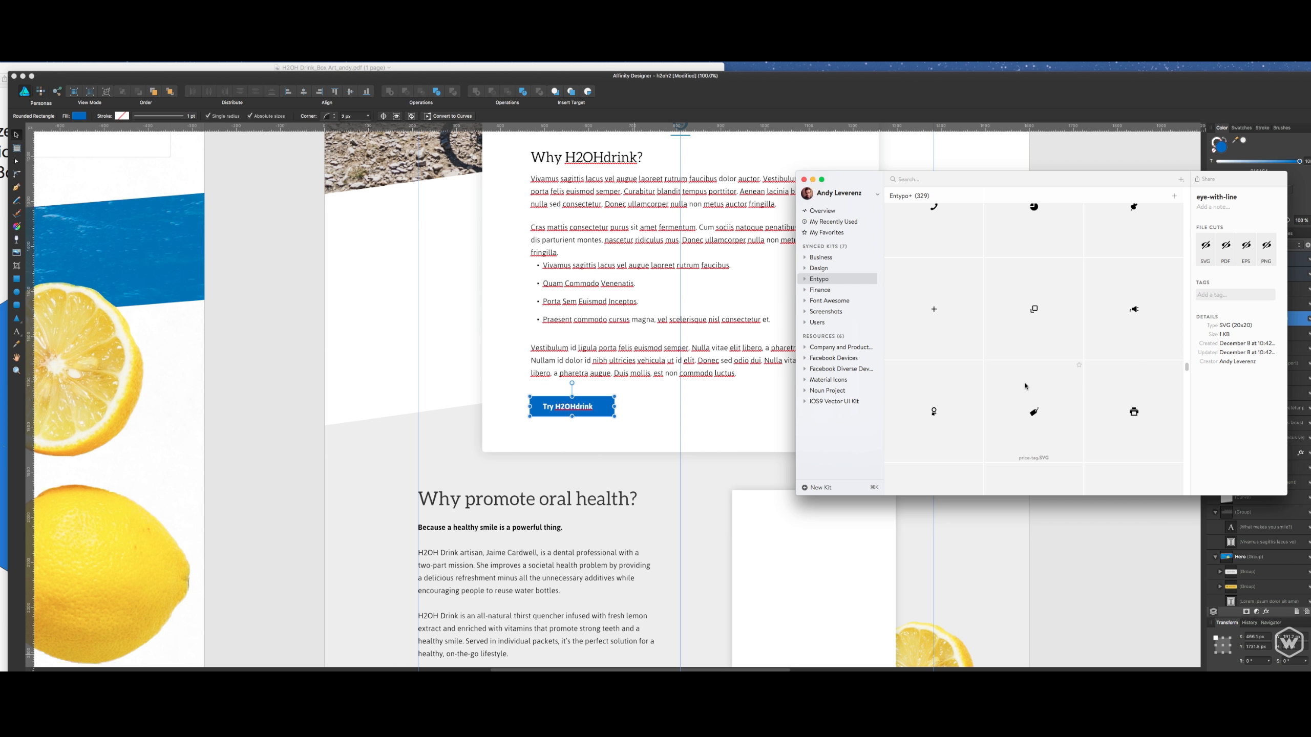
scroll(1025, 385, "down", 7)
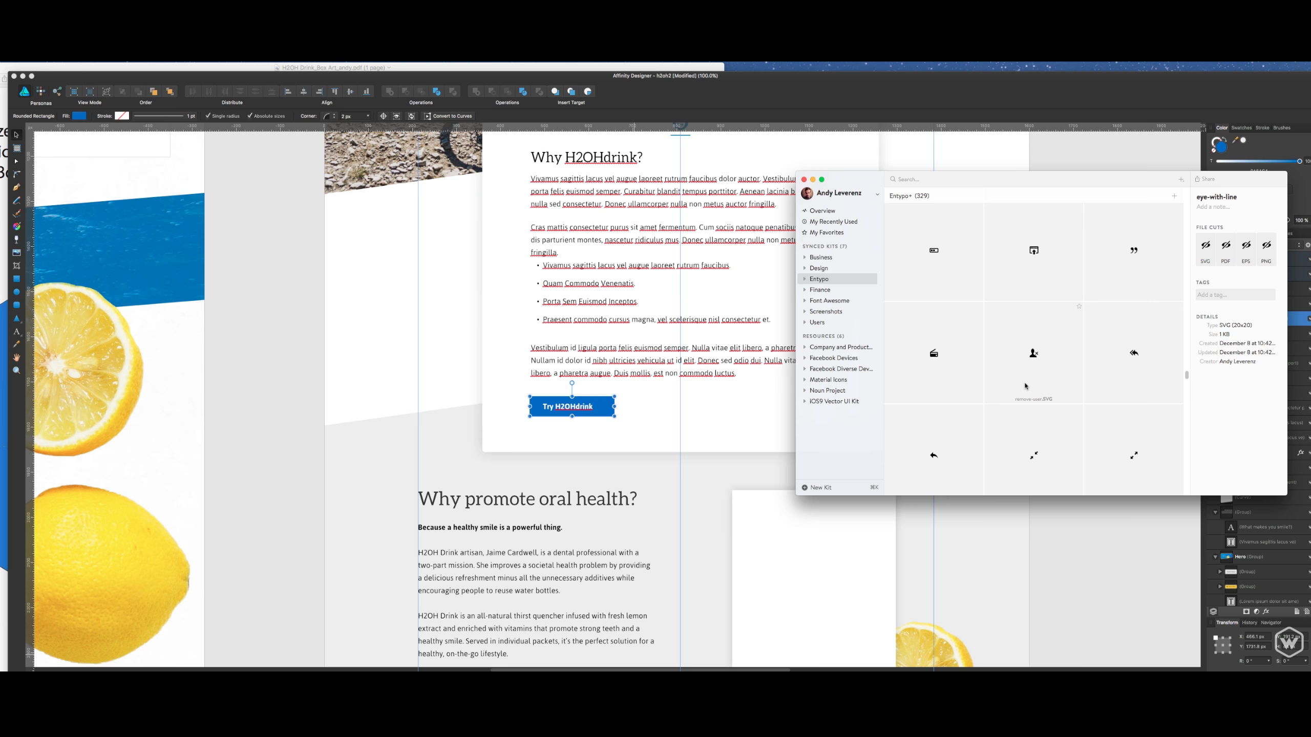
scroll(1025, 385, "down", 5)
scroll(1025, 385, "down", 6)
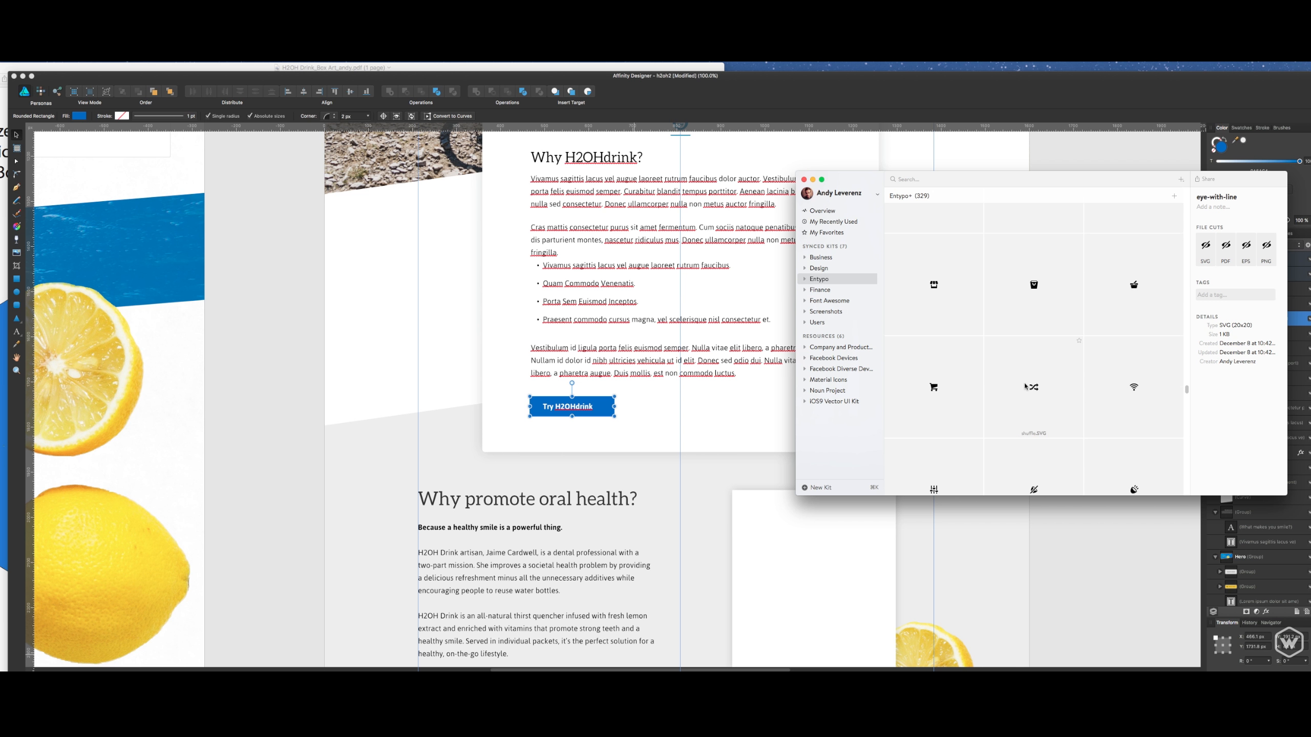
scroll(1025, 385, "down", 5)
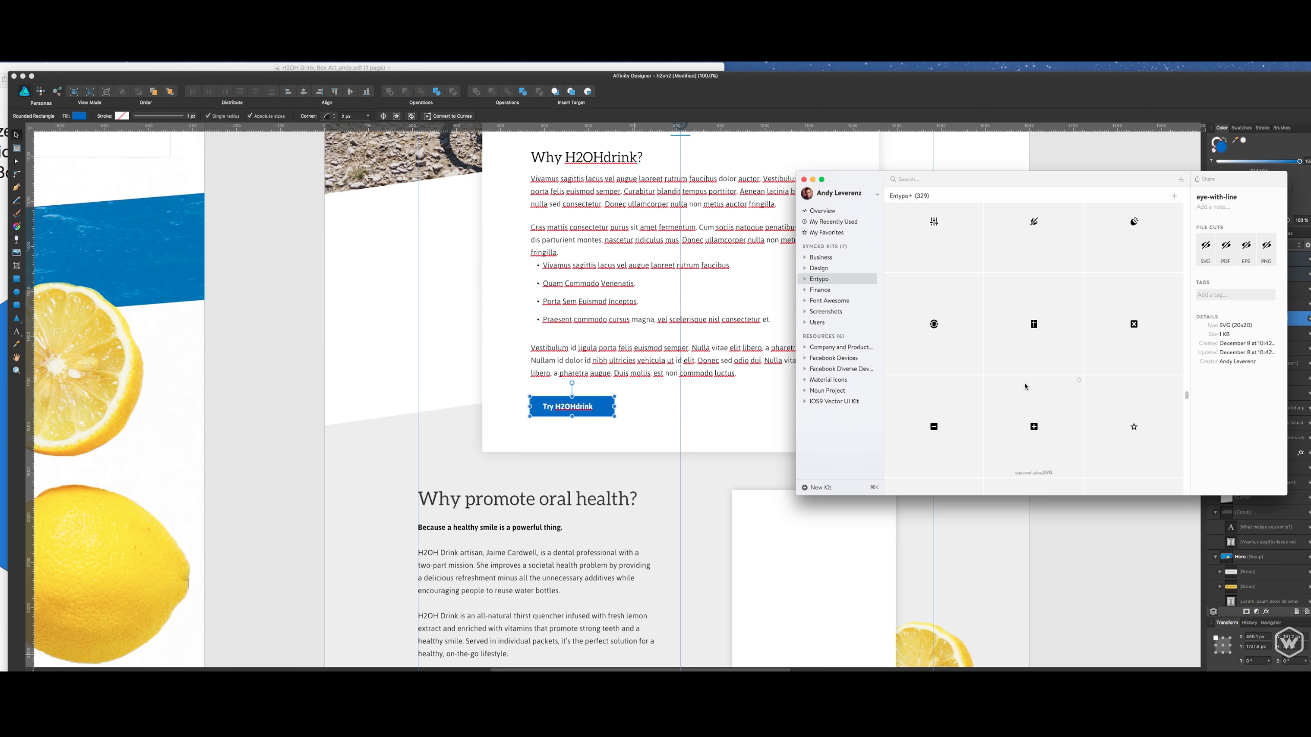
scroll(1025, 384, "down", 10)
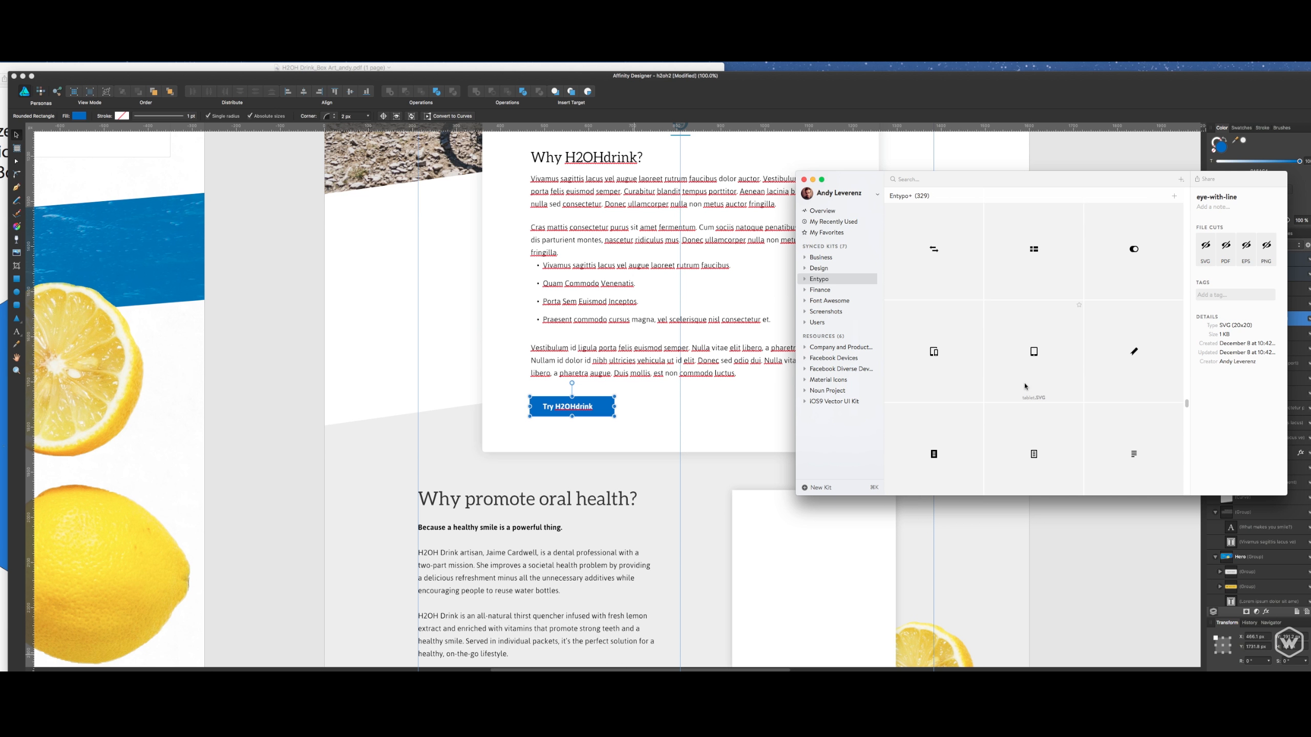
scroll(1025, 385, "down", 2)
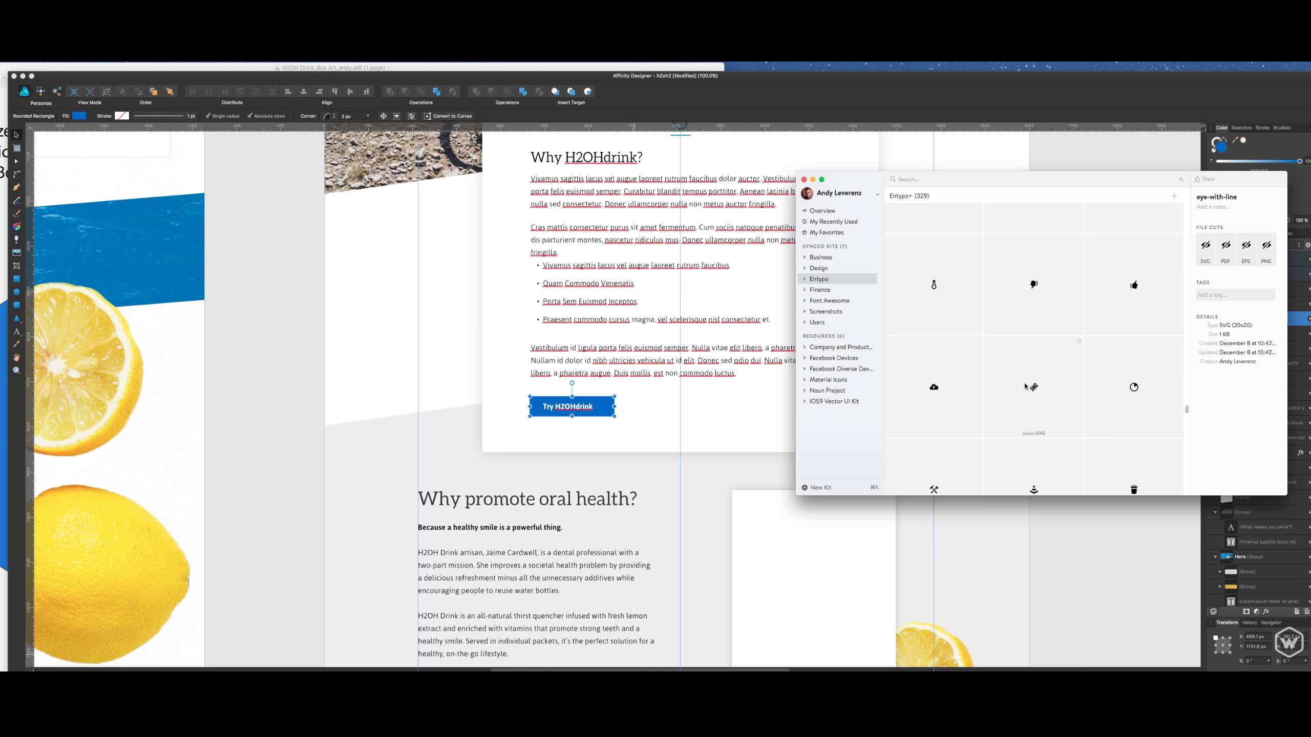
scroll(1025, 385, "down", 4)
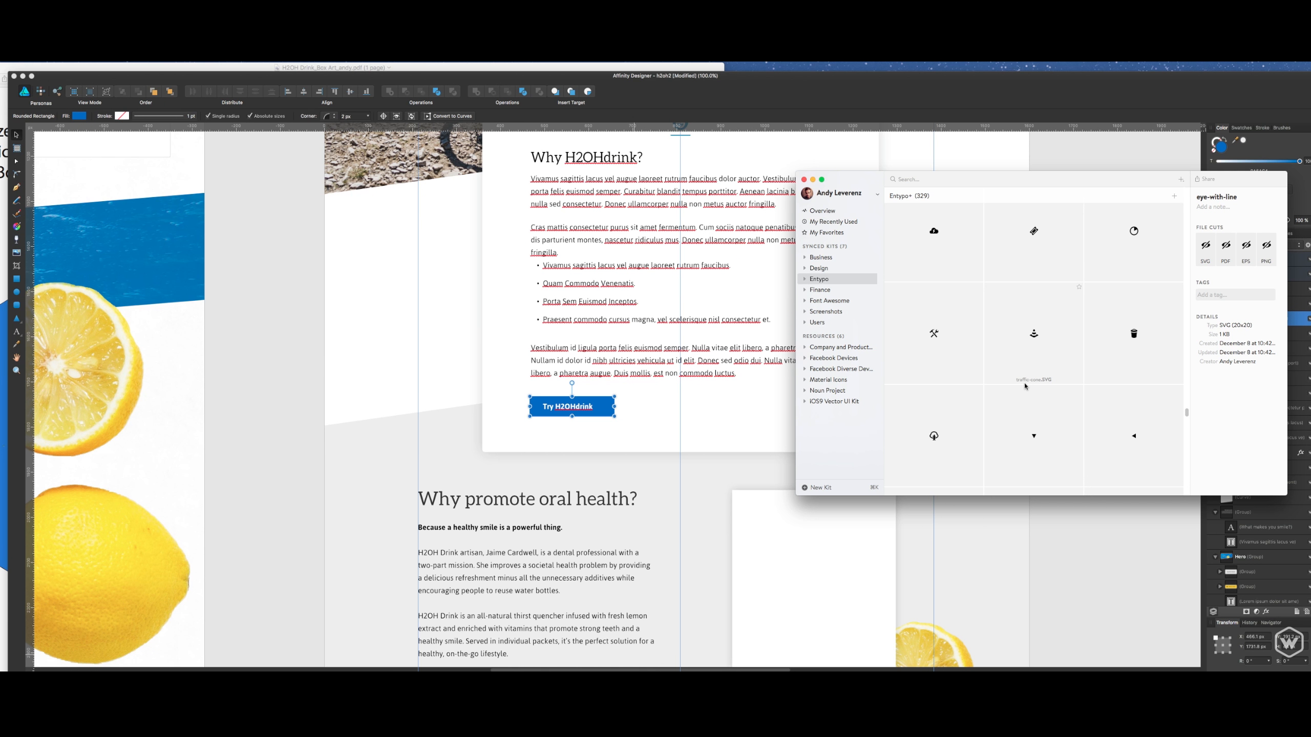
scroll(1025, 385, "down", 8)
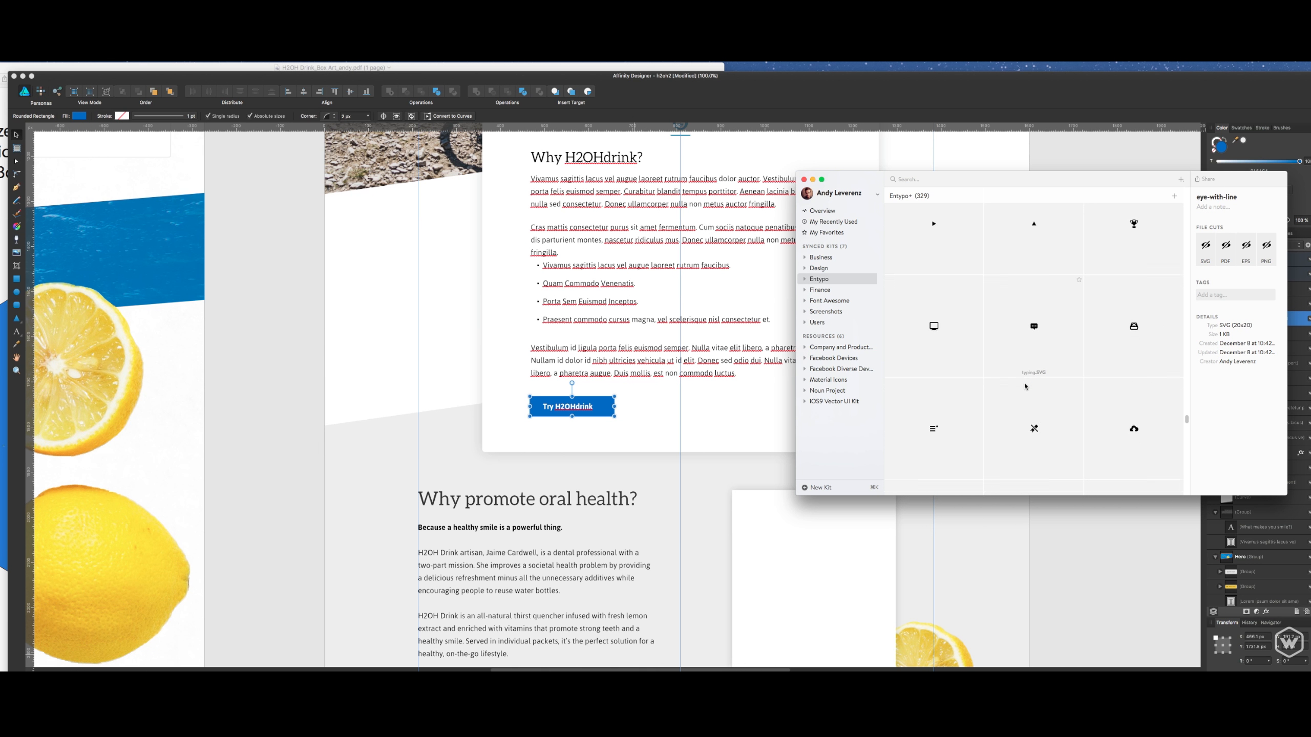
scroll(1025, 385, "down", 10)
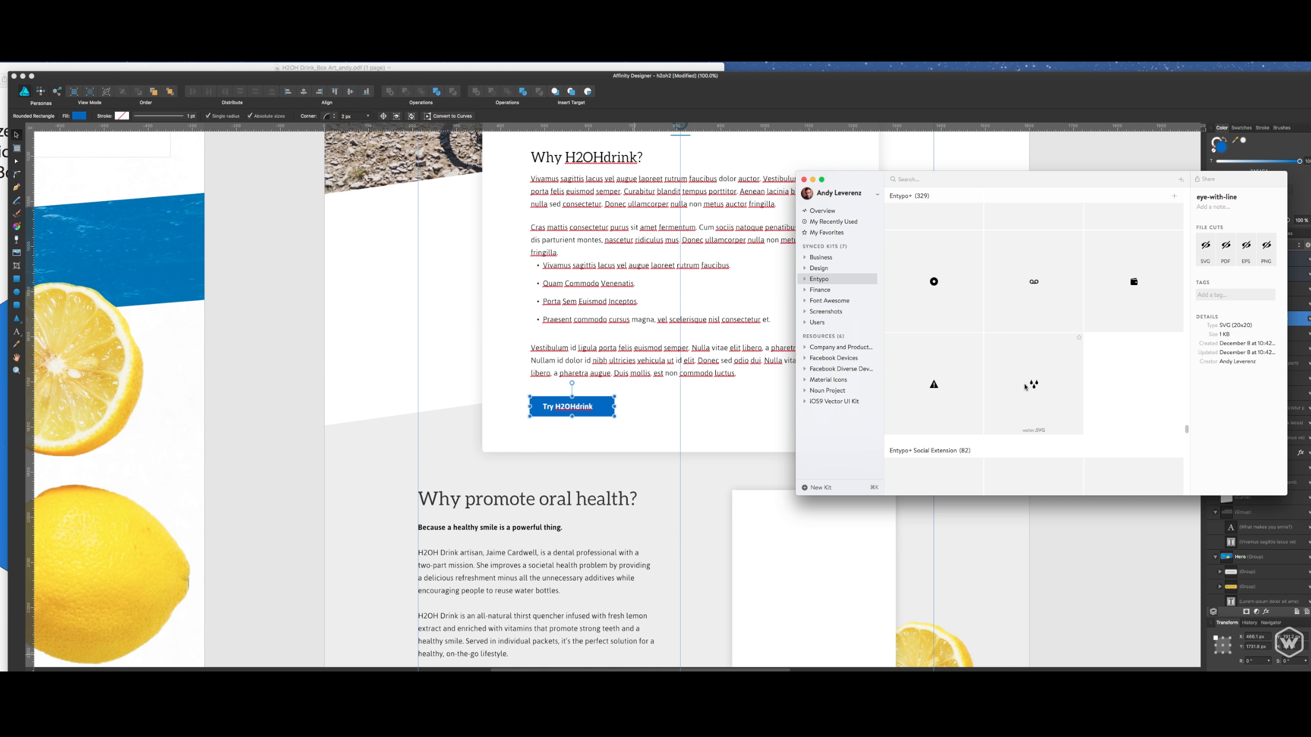
scroll(1025, 386, "up", 20)
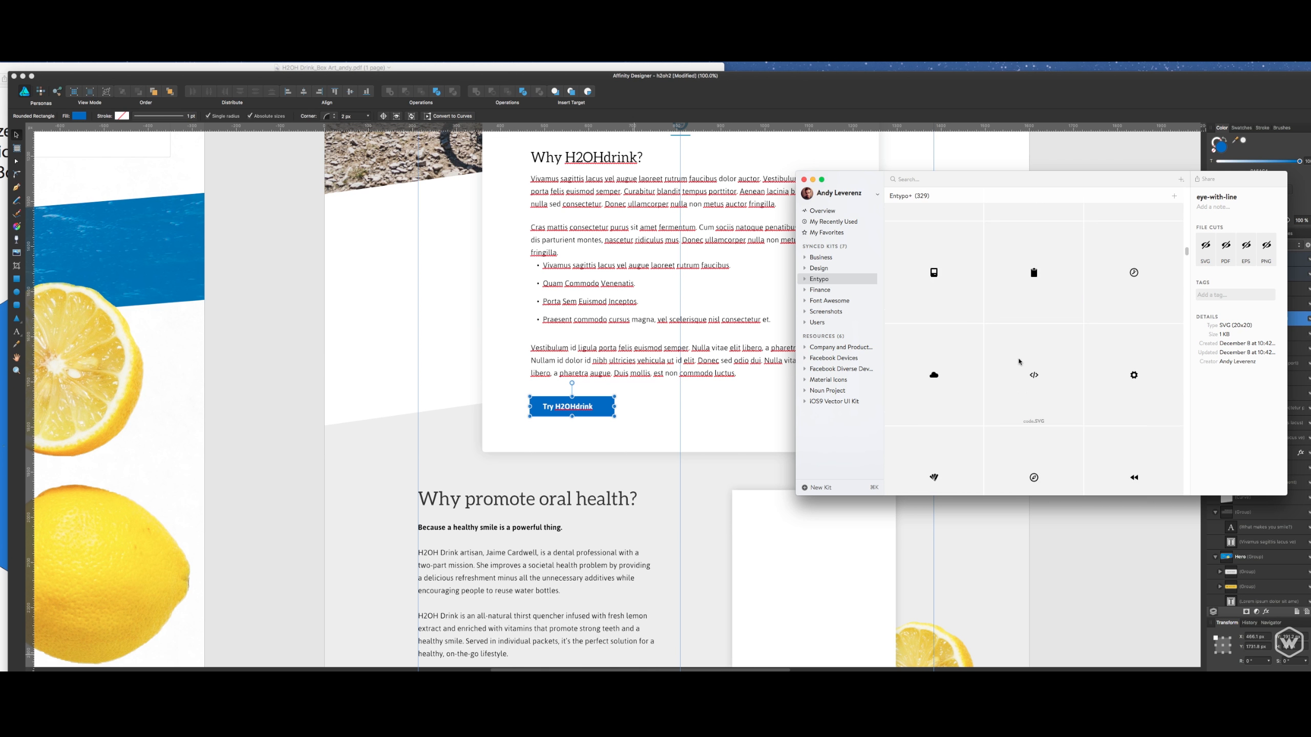
scroll(1019, 361, "up", 3)
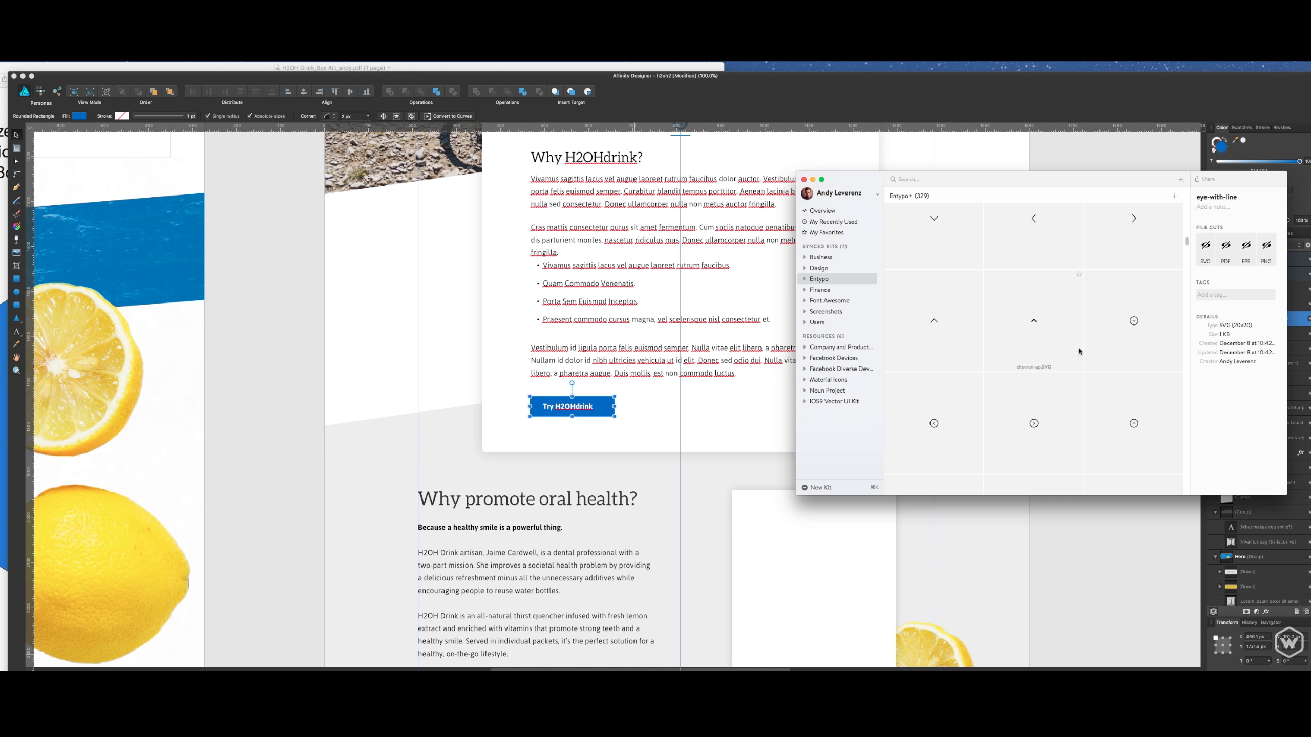
- Place the chevron-small-down icon on the blue button to the right of its label, vertically aligned with the text
scroll(1120, 297, "up", 4)
left_click(1135, 320)
scroll(1135, 318, "up", 2)
left_click(1134, 316)
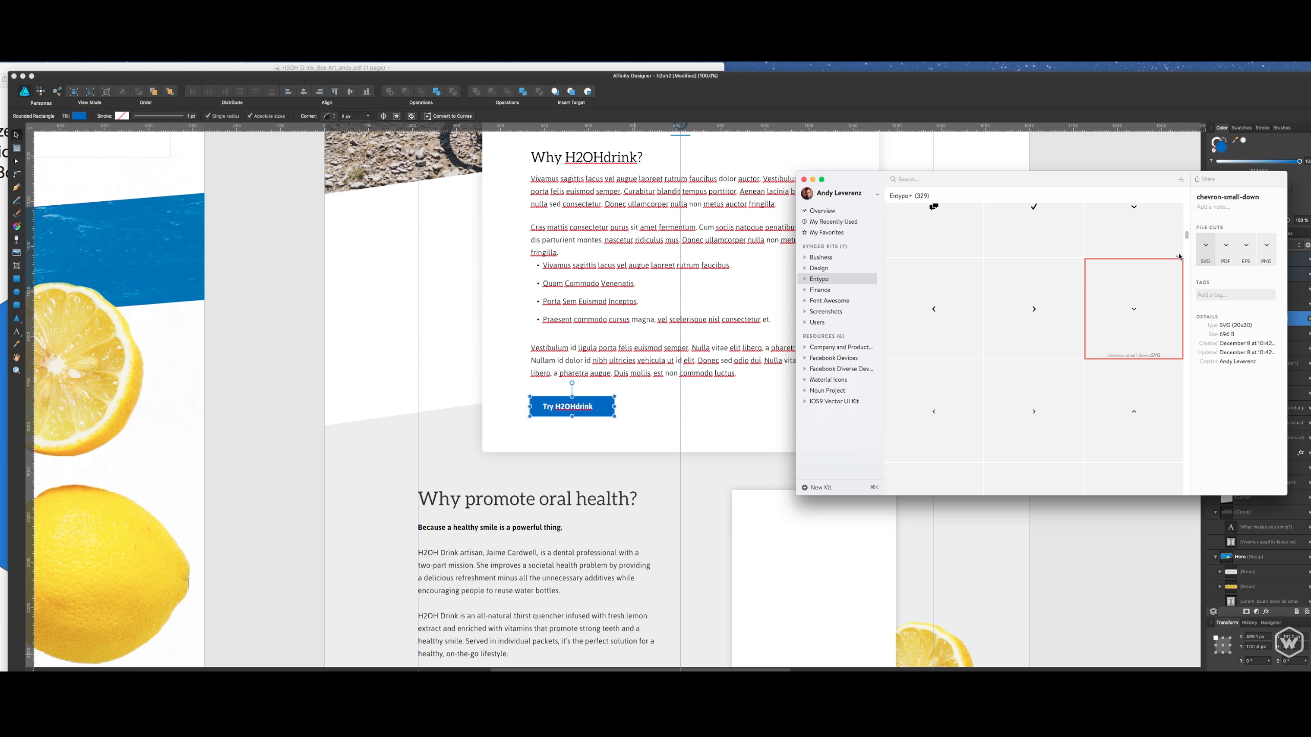
left_click_drag(1180, 256, 605, 409)
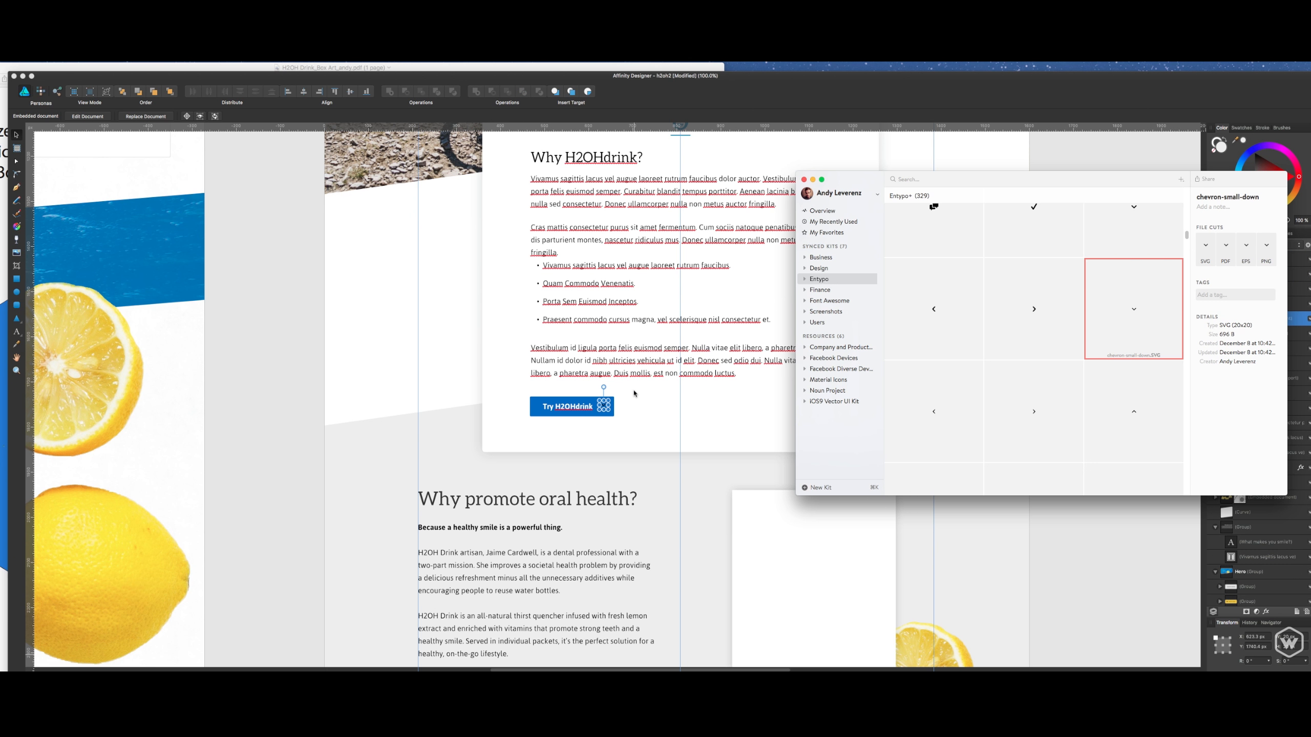
scroll(614, 409, "up", 3)
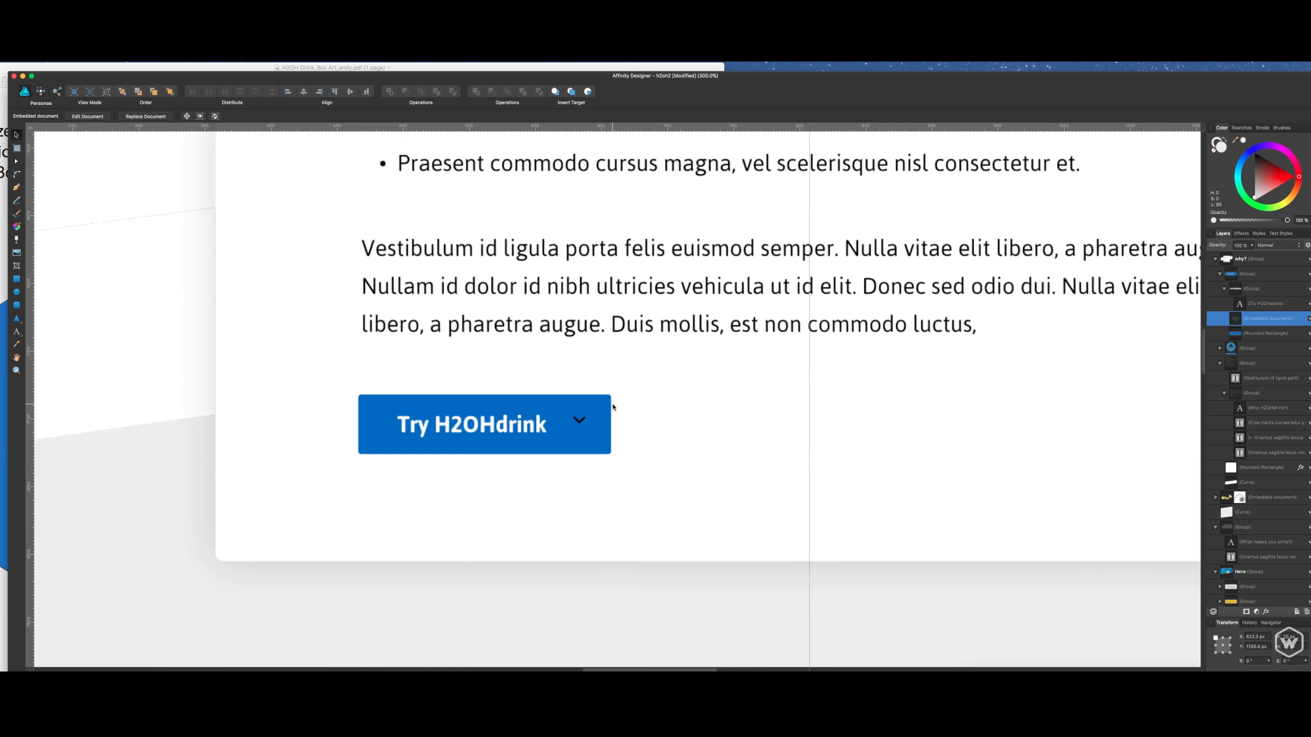
scroll(612, 408, "up", 1)
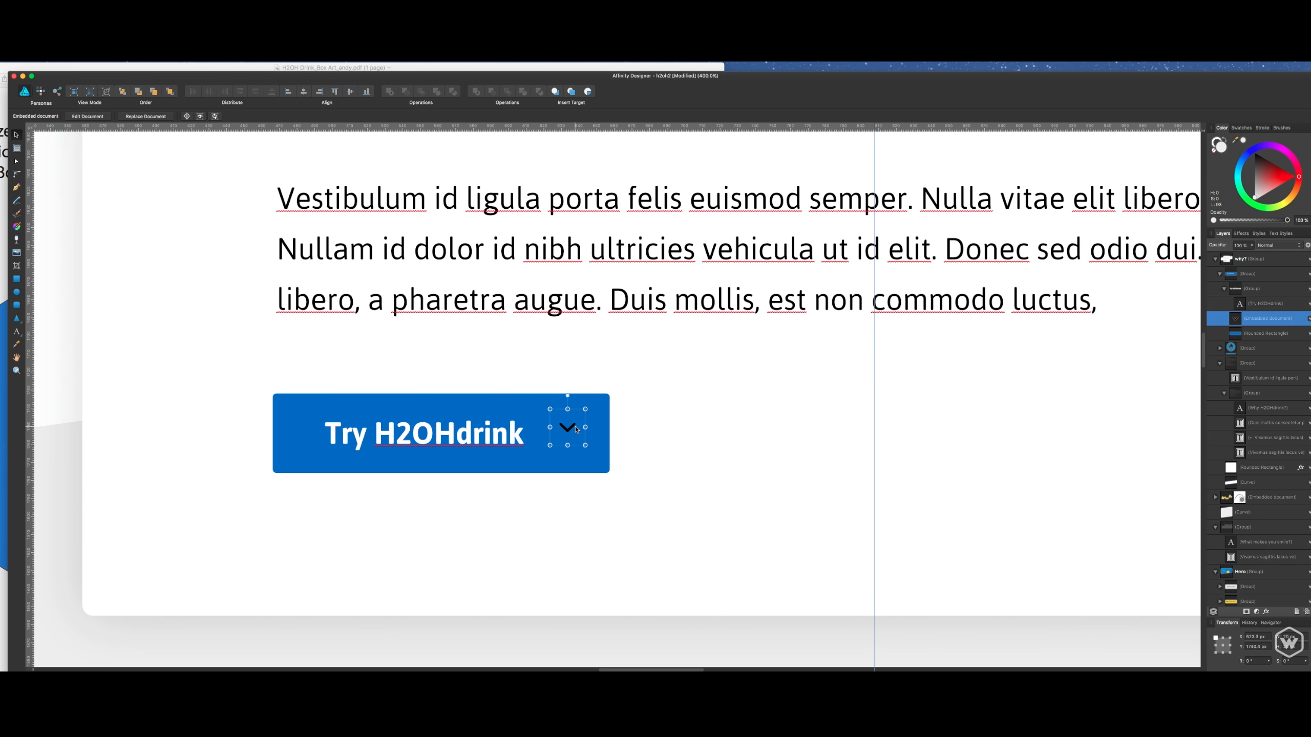
left_click_drag(575, 427, 579, 432)
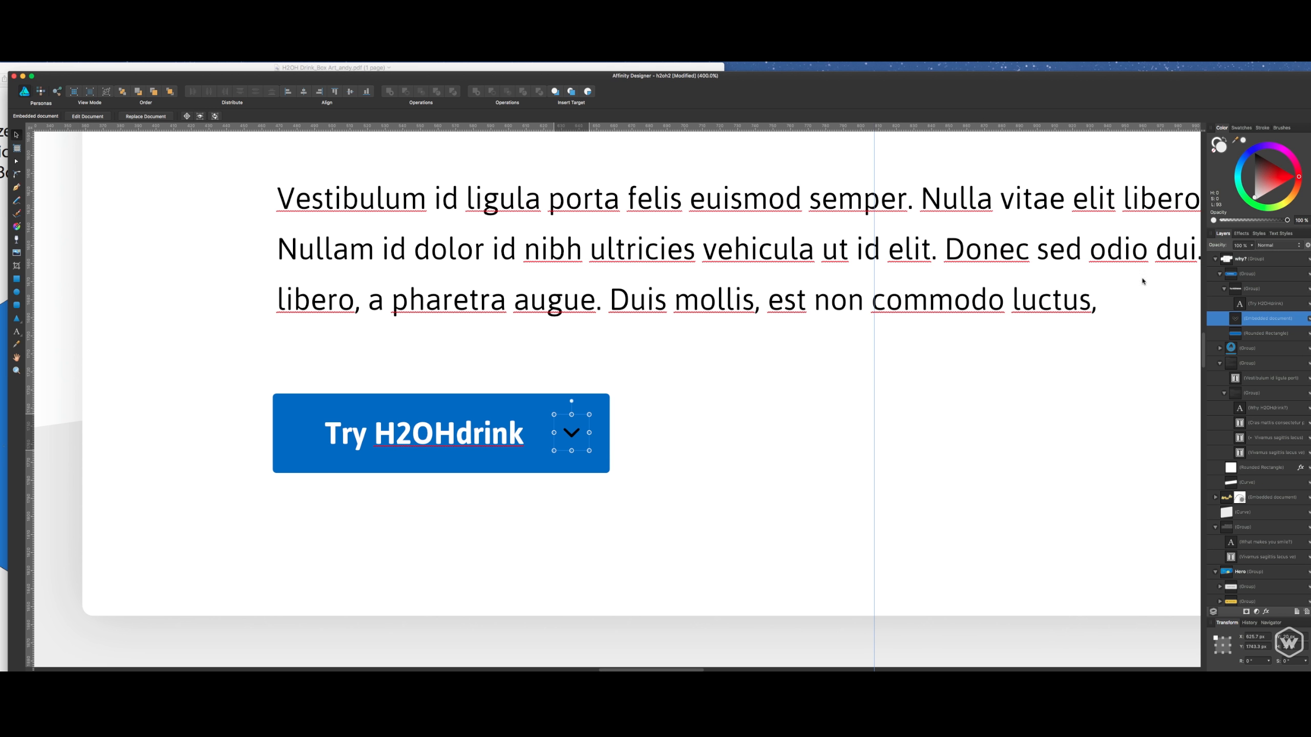
- Add a white Color Overlay layer effect to the chevron icon on the button
right_click(1258, 315)
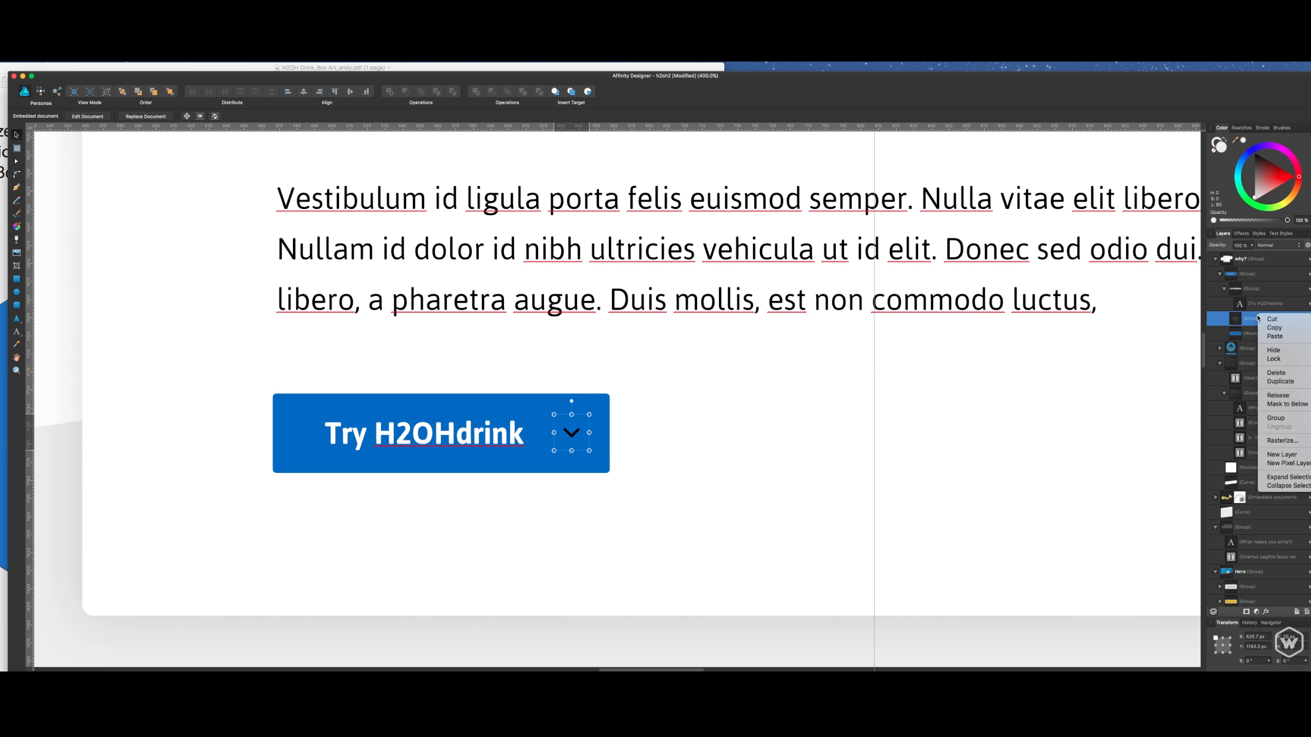
left_click(1234, 313)
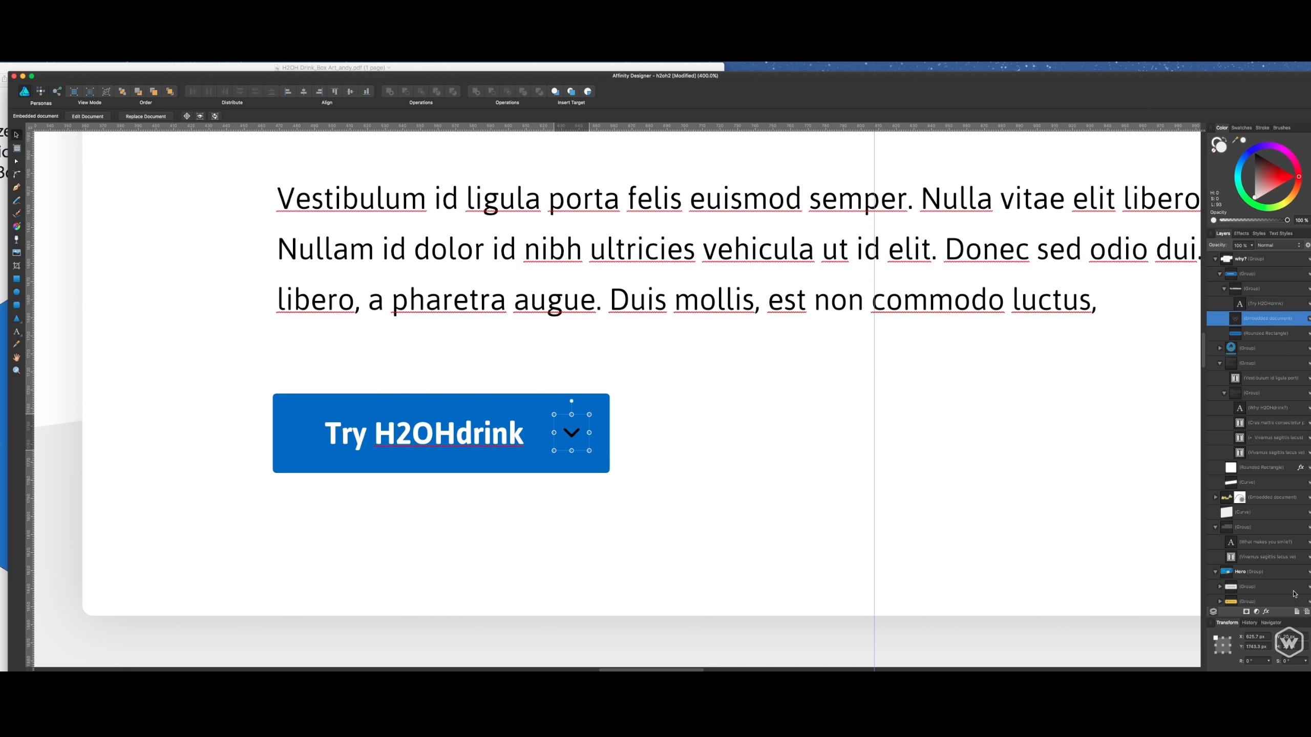
left_click(1266, 612)
left_click(1008, 431)
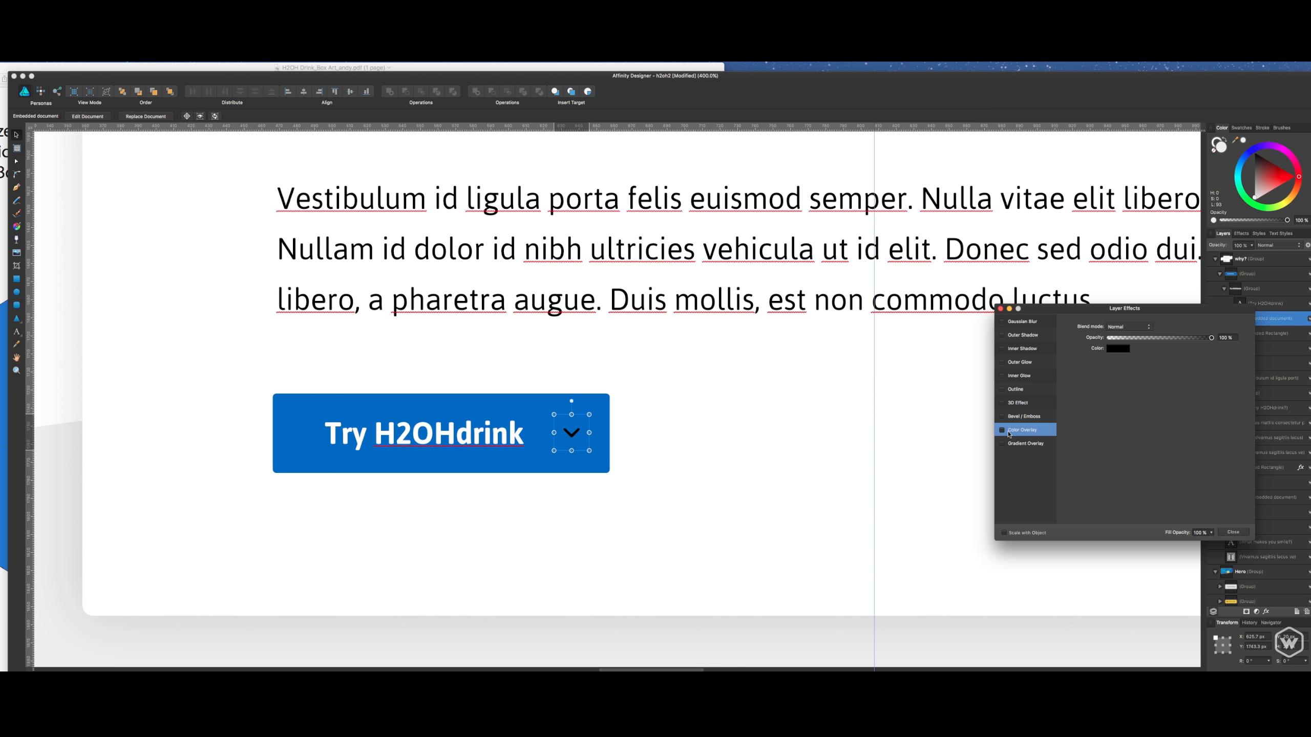
left_click(1114, 349)
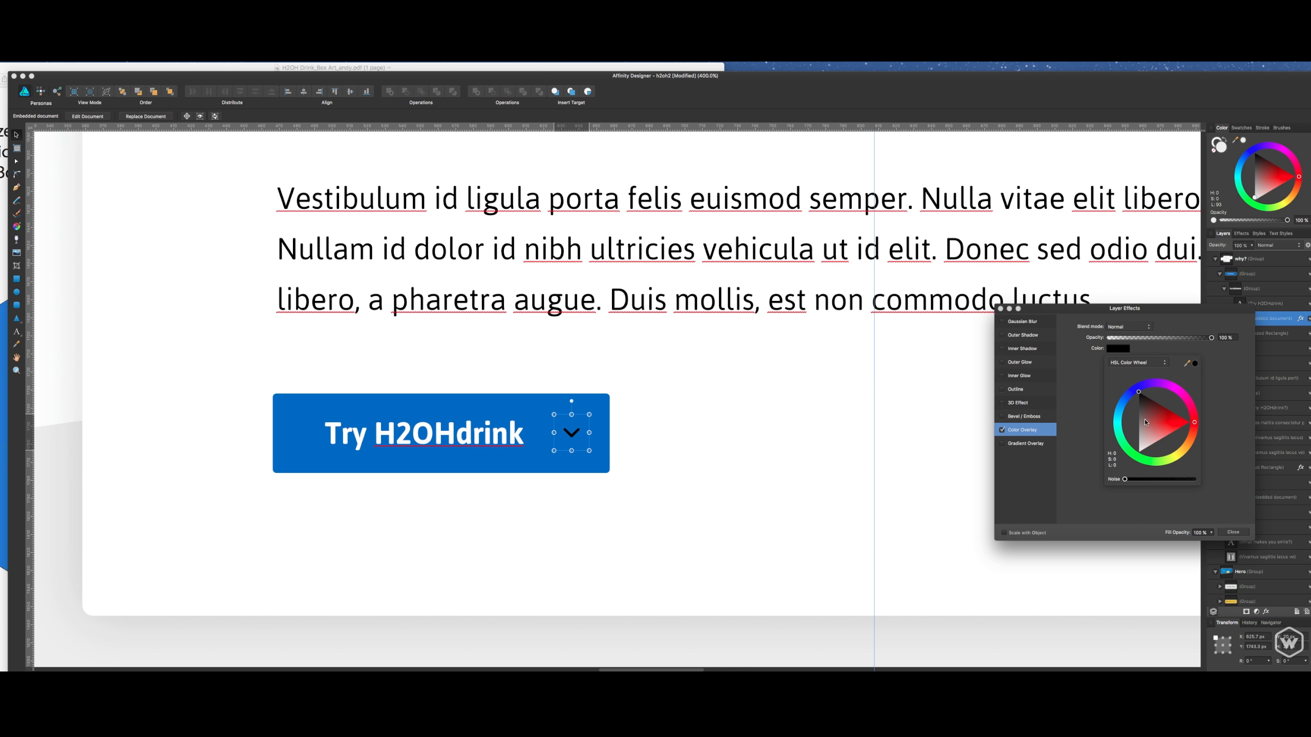
left_click_drag(1145, 422, 1138, 451)
left_click(1235, 534)
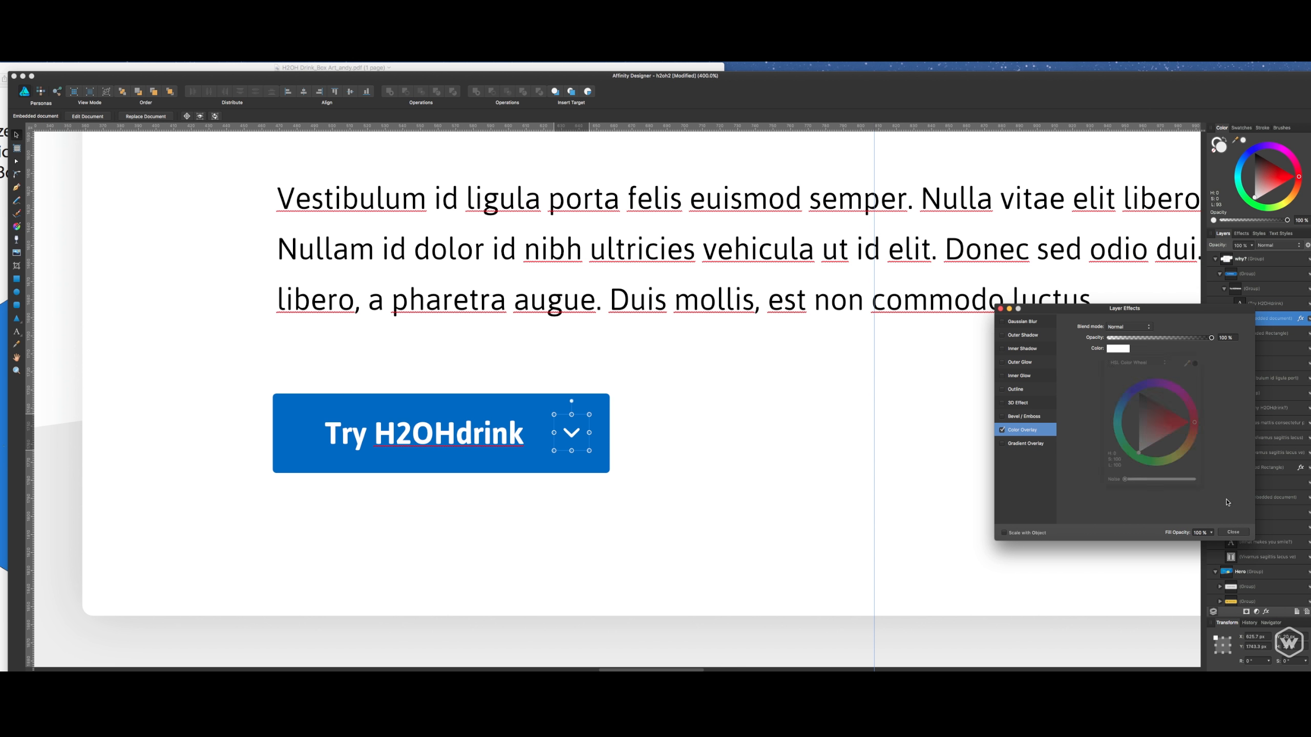
left_click(1233, 533)
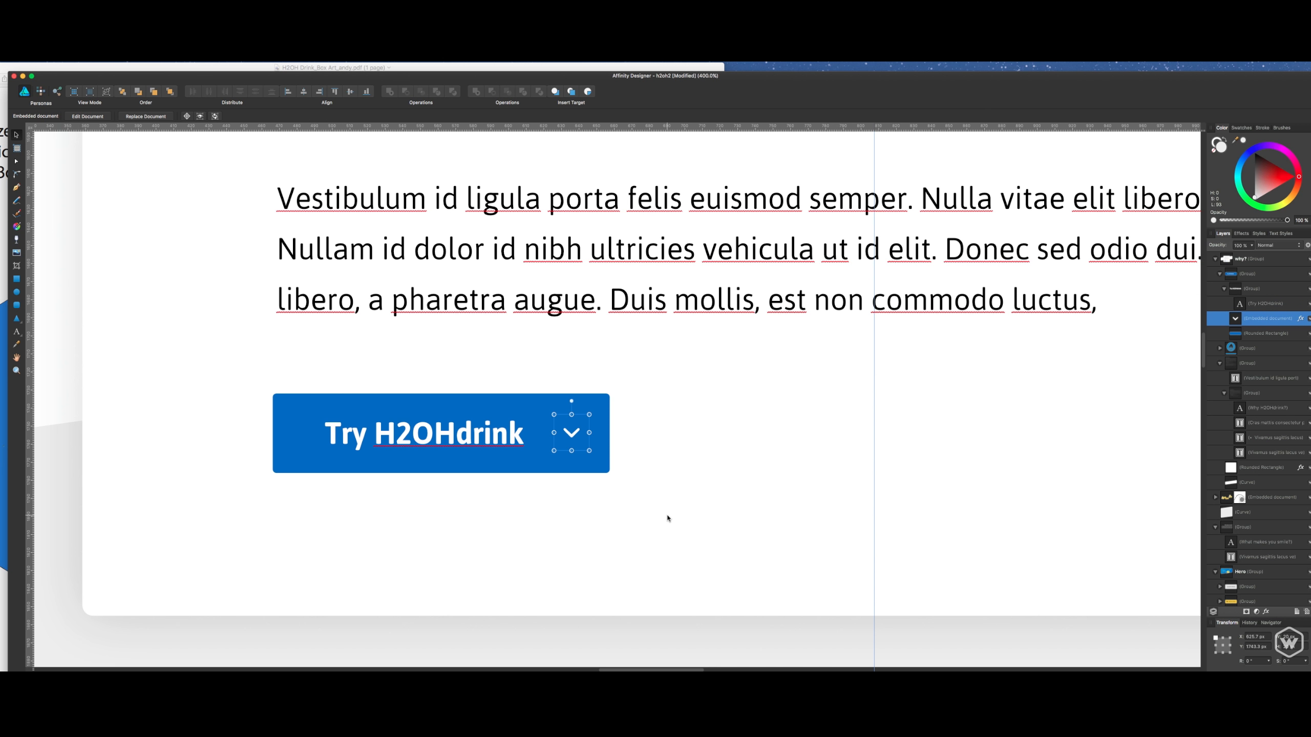
- Nudge the chevron slightly left and down and the button label slightly left to balance the spacing inside the button
key("Left")
key("Down")
left_click(467, 445)
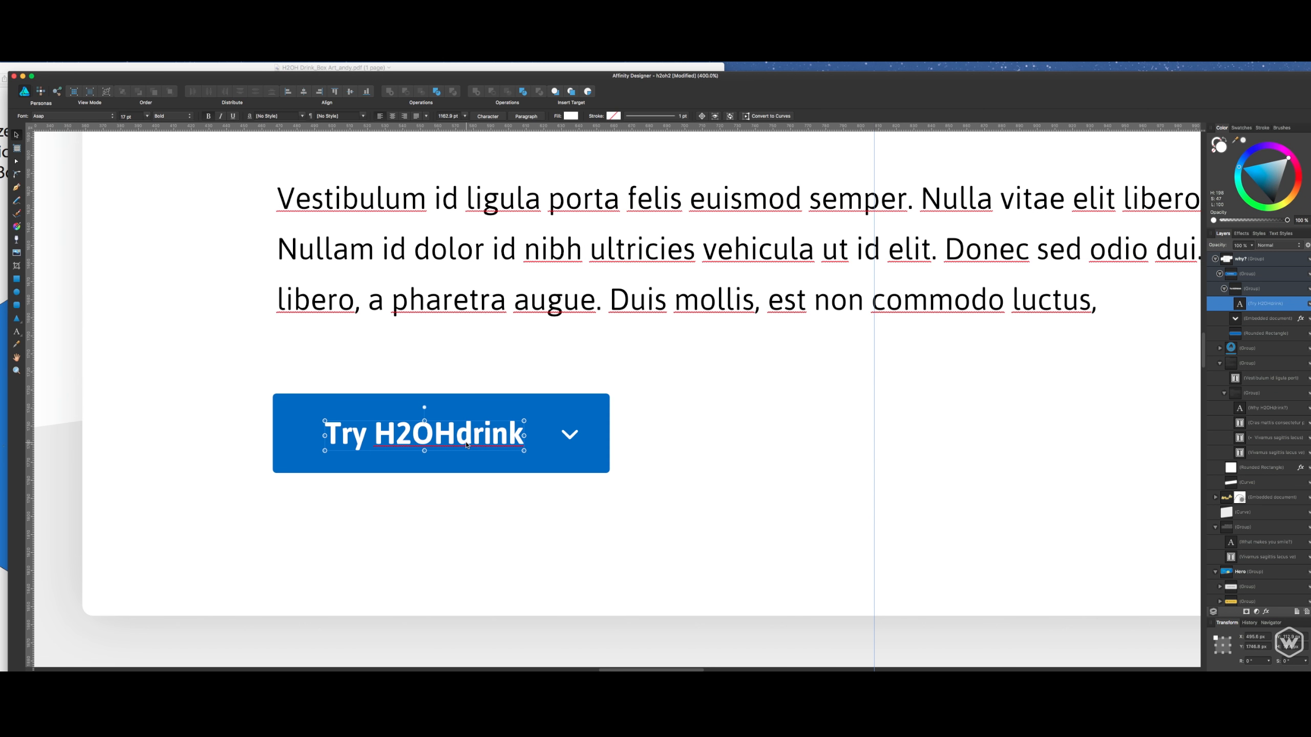
key("Left")
key("Left")
key("Right")
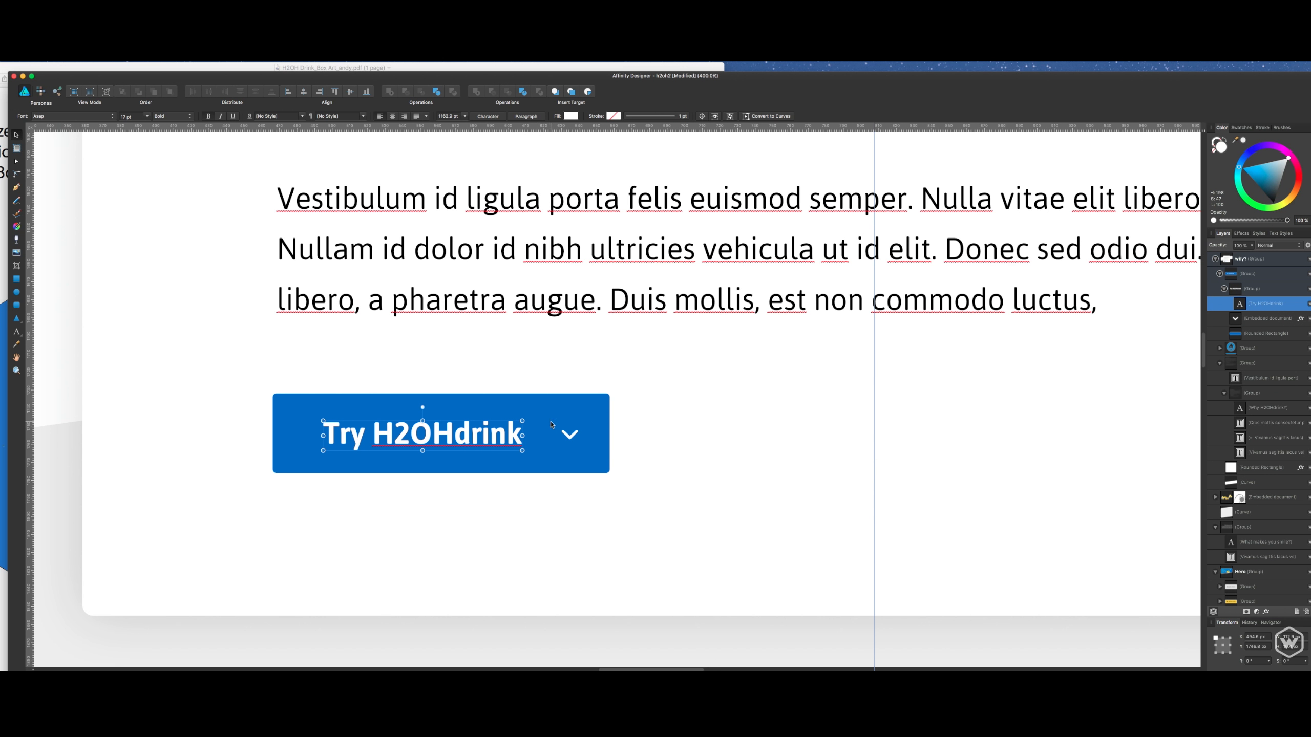
left_click(566, 437)
key("Left")
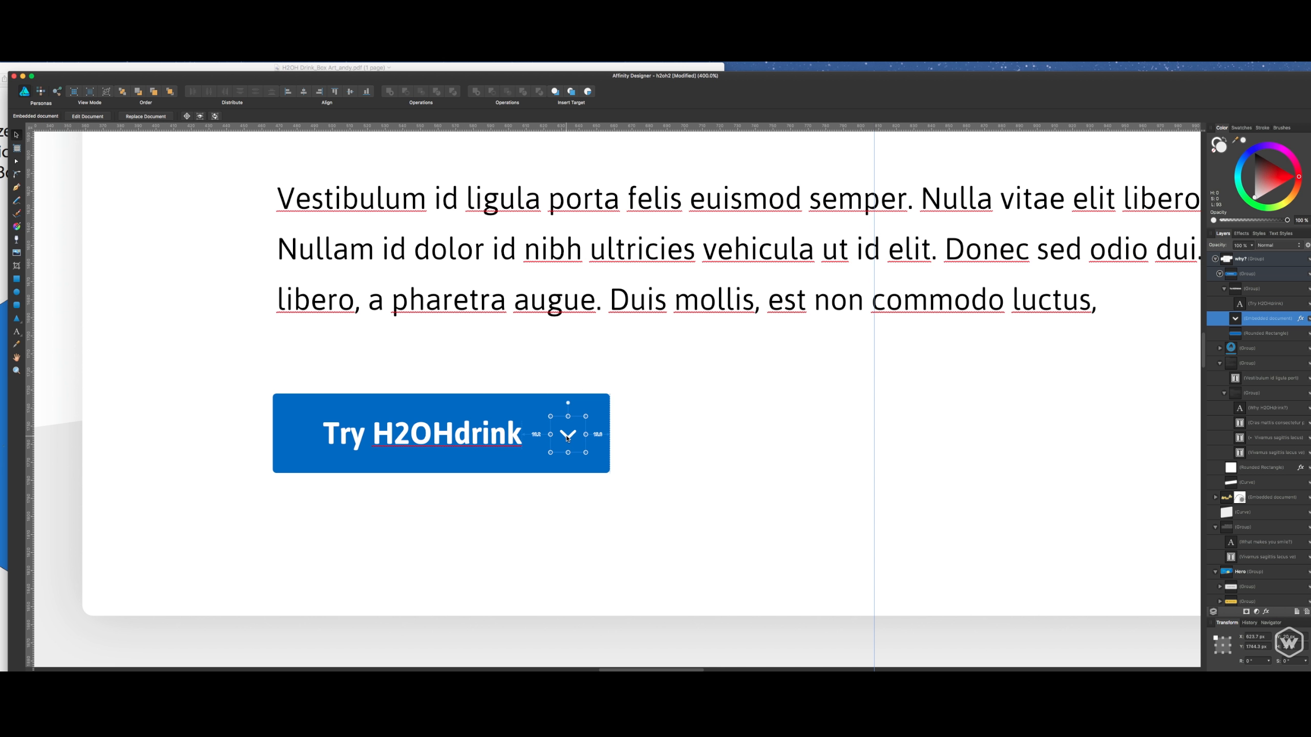
scroll(567, 437, "down", 5)
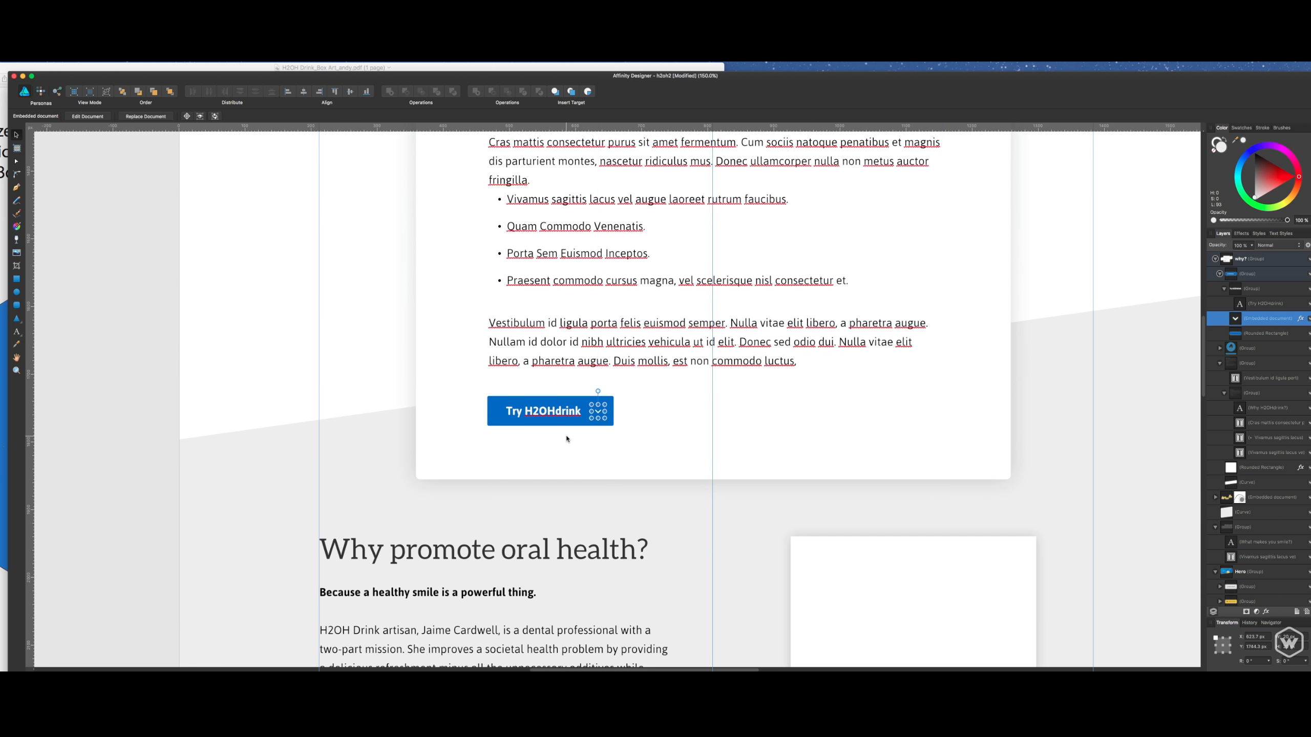
scroll(600, 440, "down", 3)
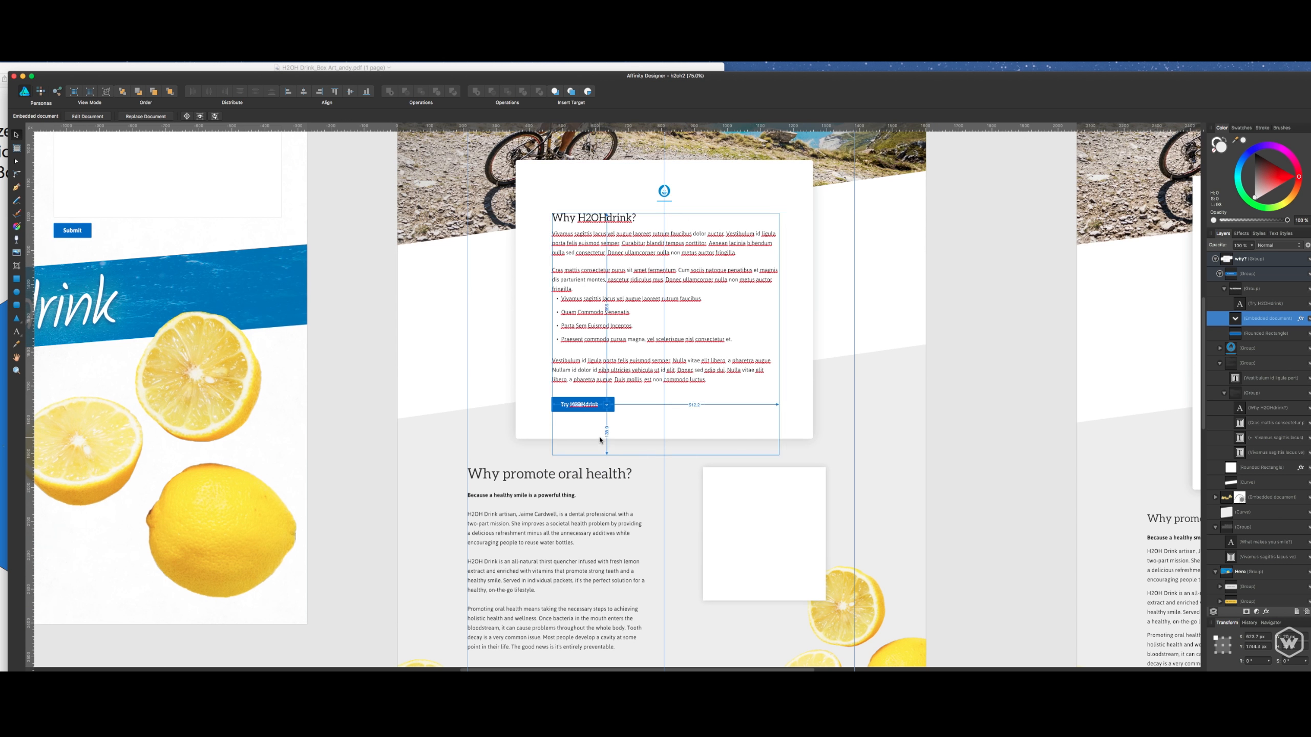
scroll(695, 340, "up", 3)
scroll(697, 372, "right", 5)
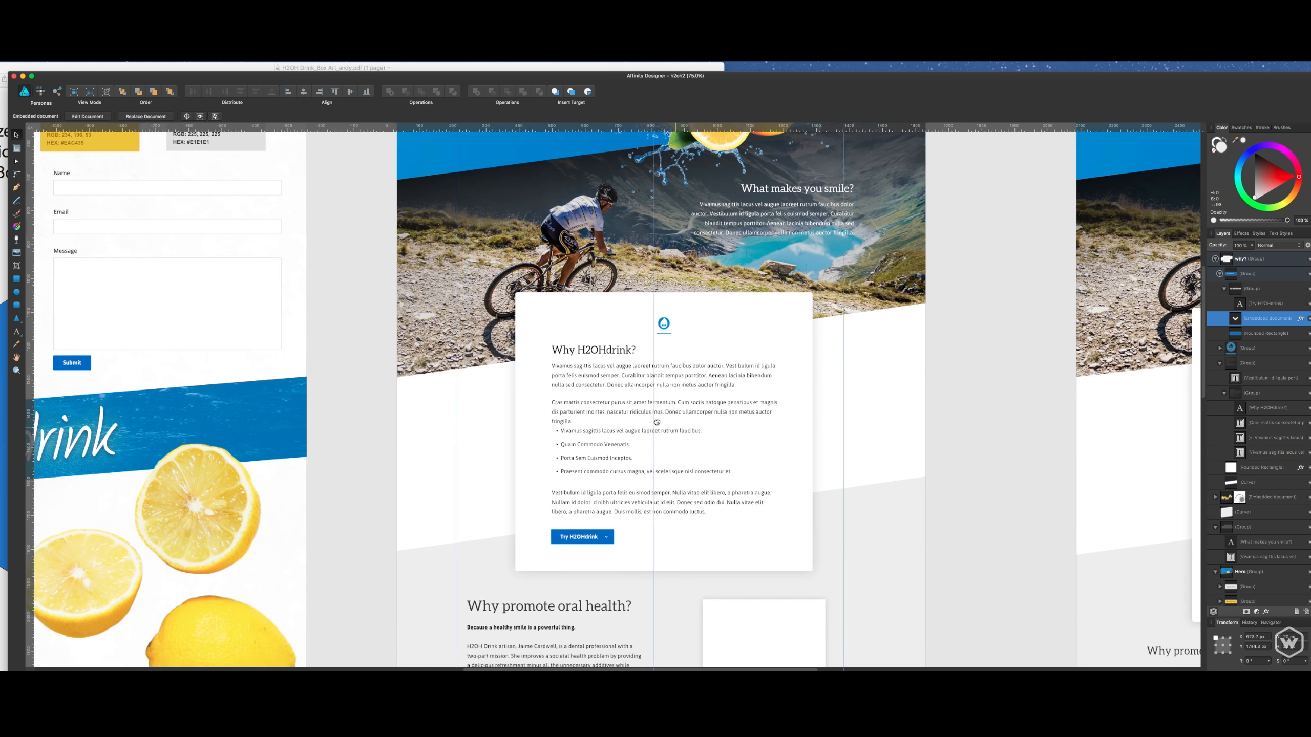
left_click_drag(700, 412, 687, 406)
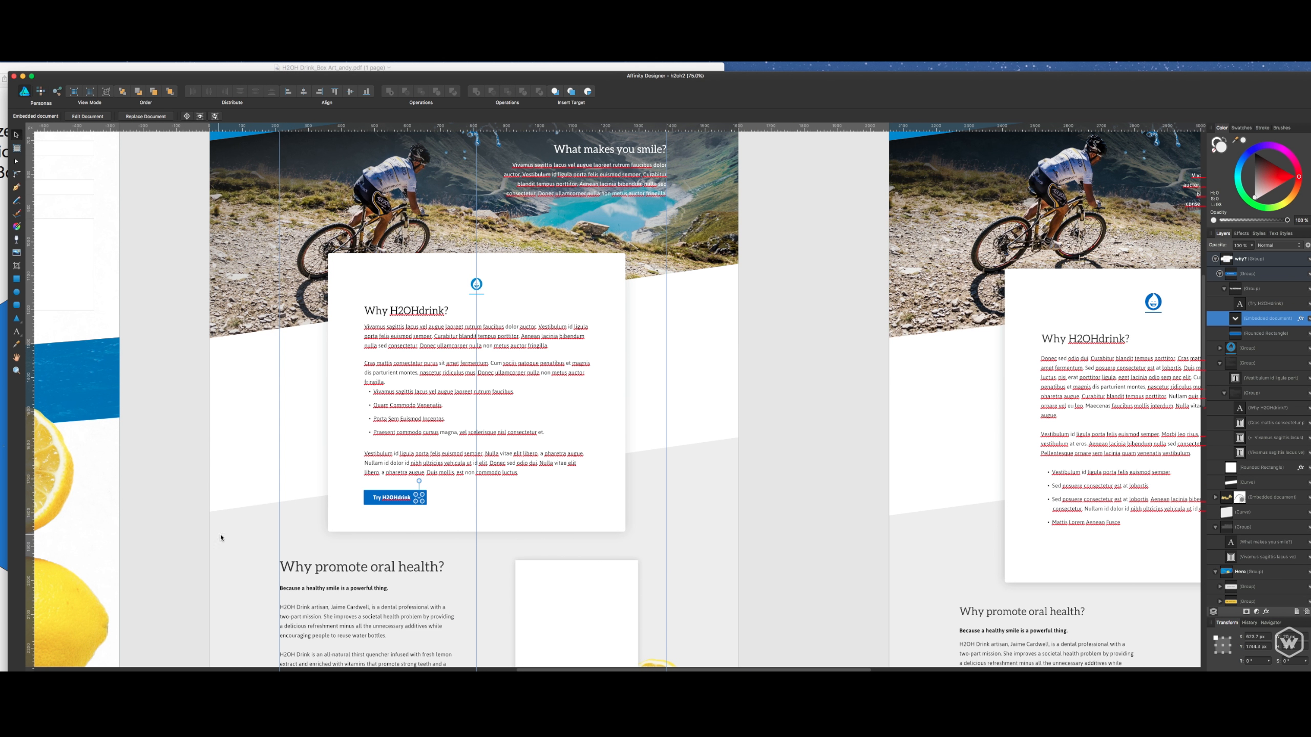
- Group the parts of the Try H2OHdrink button on the original Why H2OHdrink? card into a single group
left_click(378, 502)
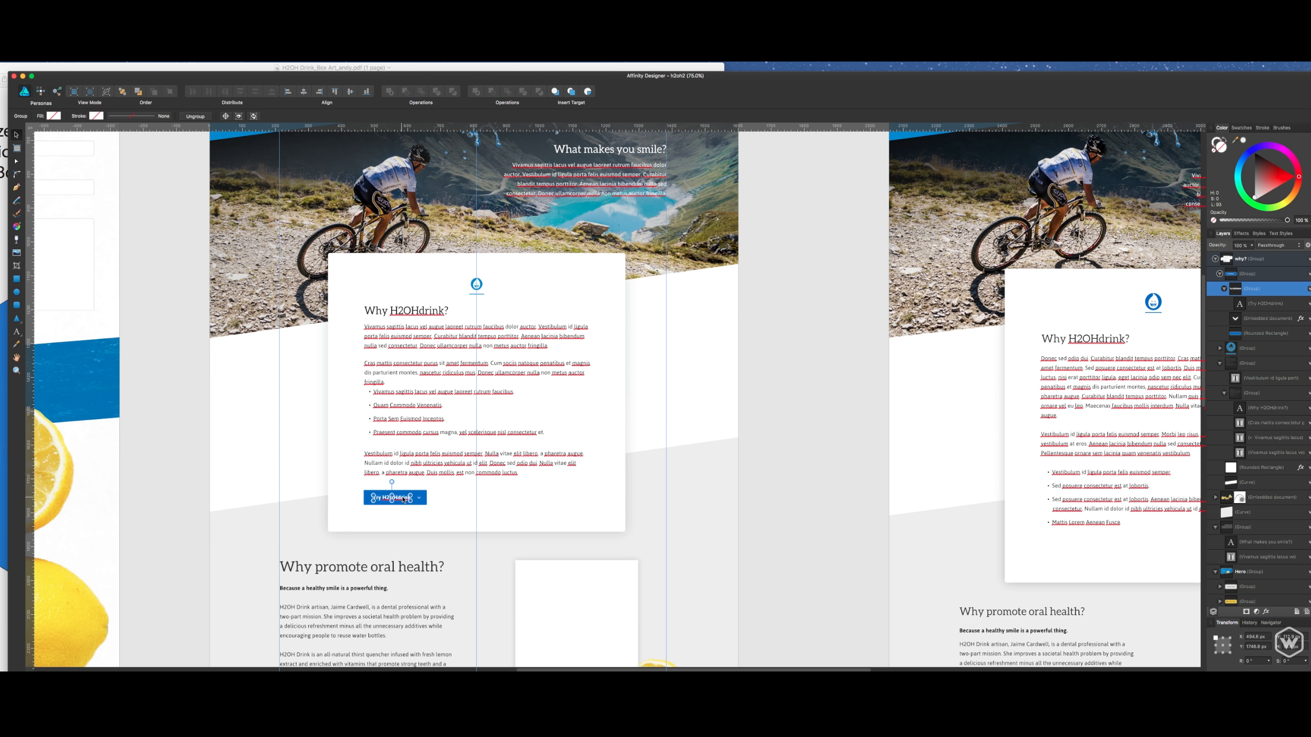
left_click(419, 499, "shift")
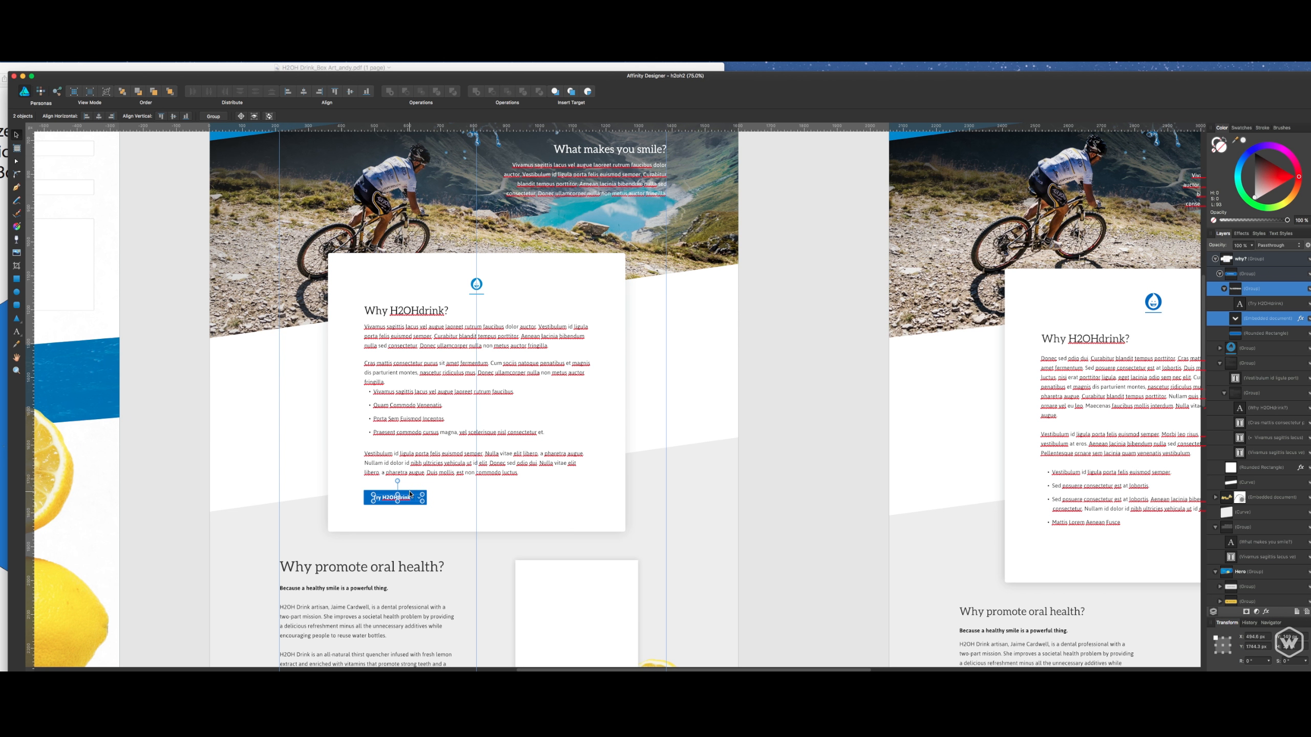
left_click(410, 494, "shift")
key("super+g")
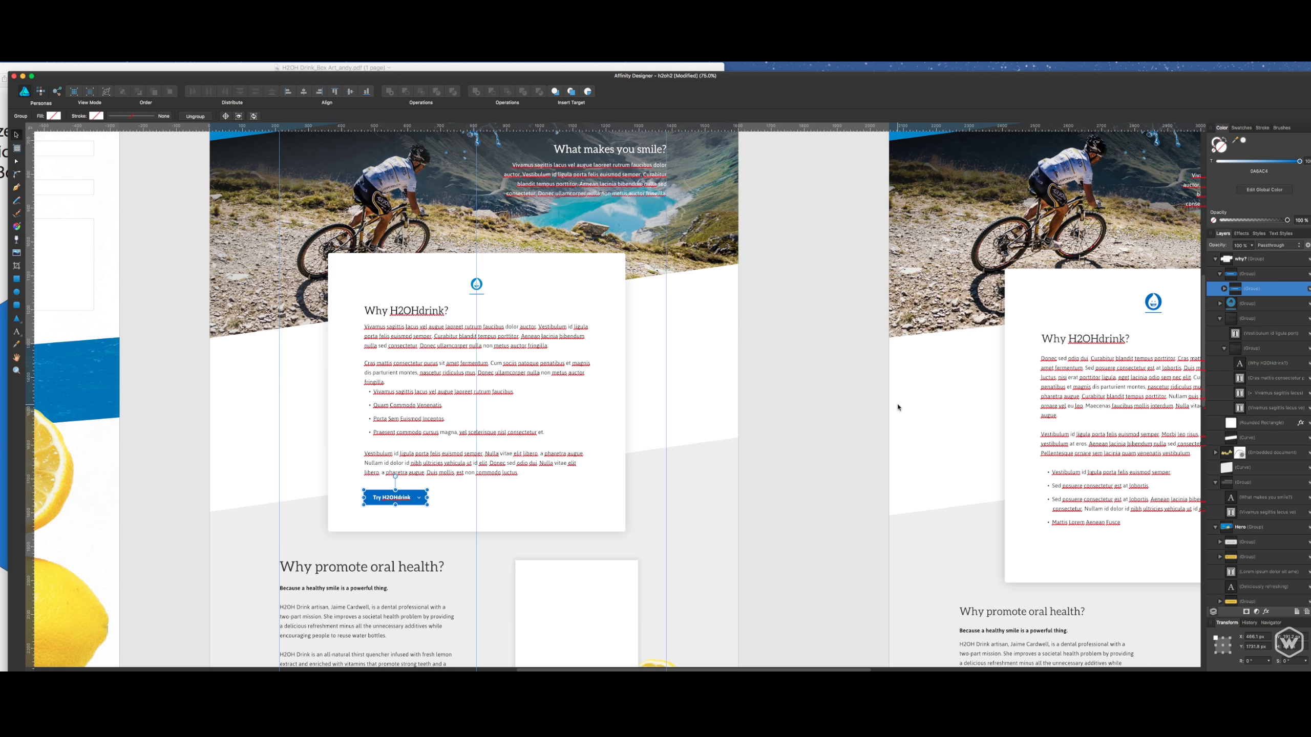
- Show the Symbols panel at a larger size over the canvas and create a symbol from the grouped Try H2OHdrink button
scroll(898, 407, "right", 5)
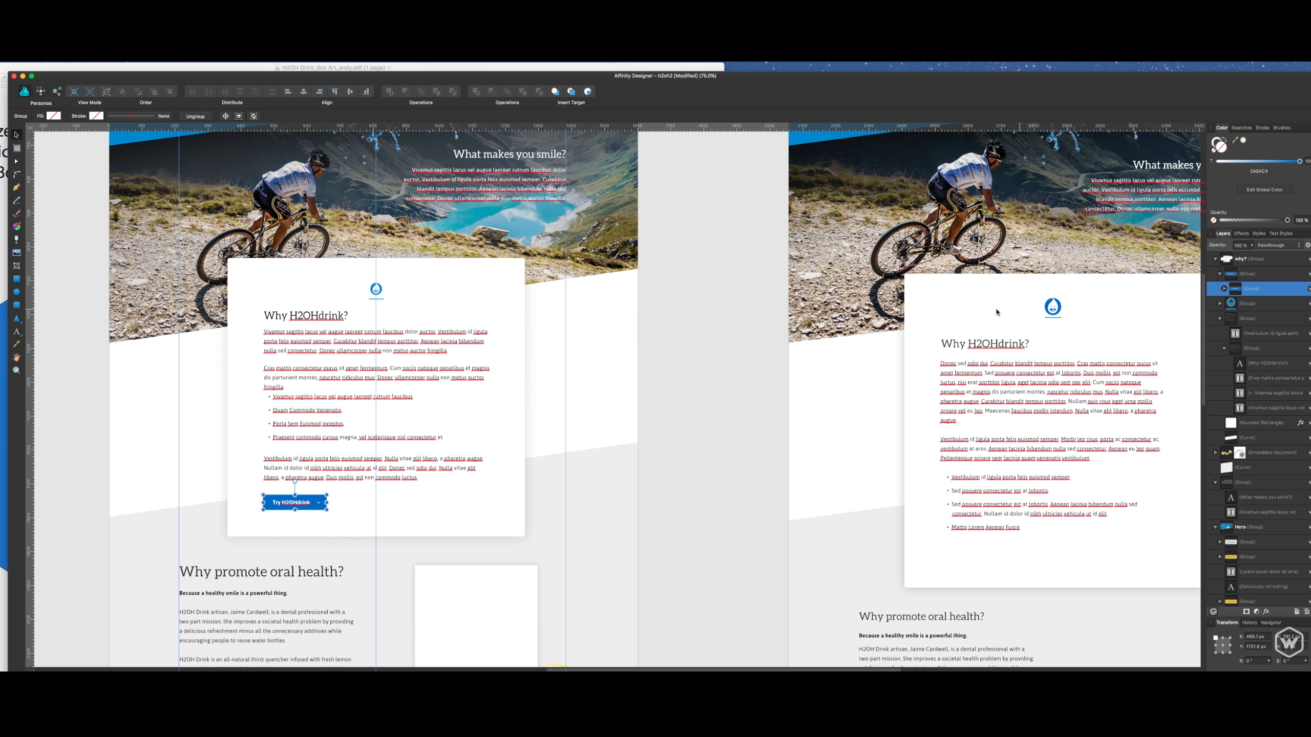
left_click_drag(669, 95, 670, 92)
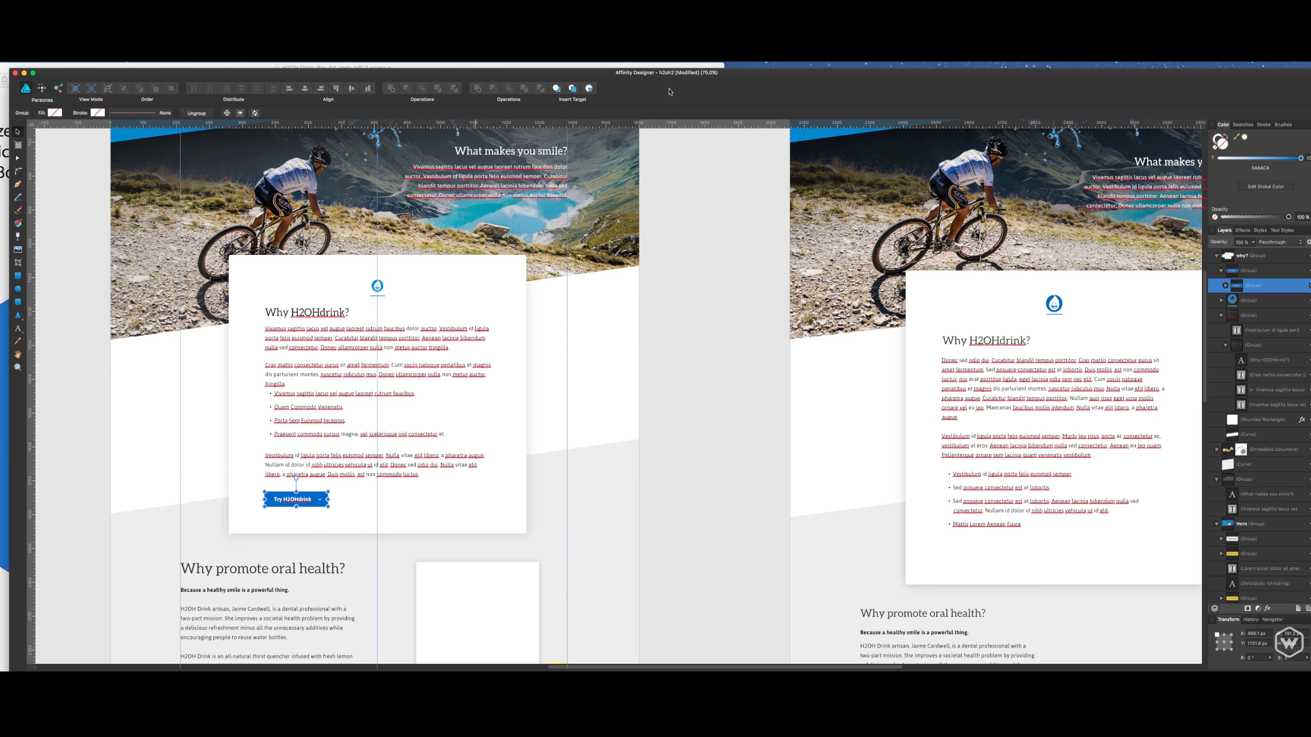
left_click(133, 56)
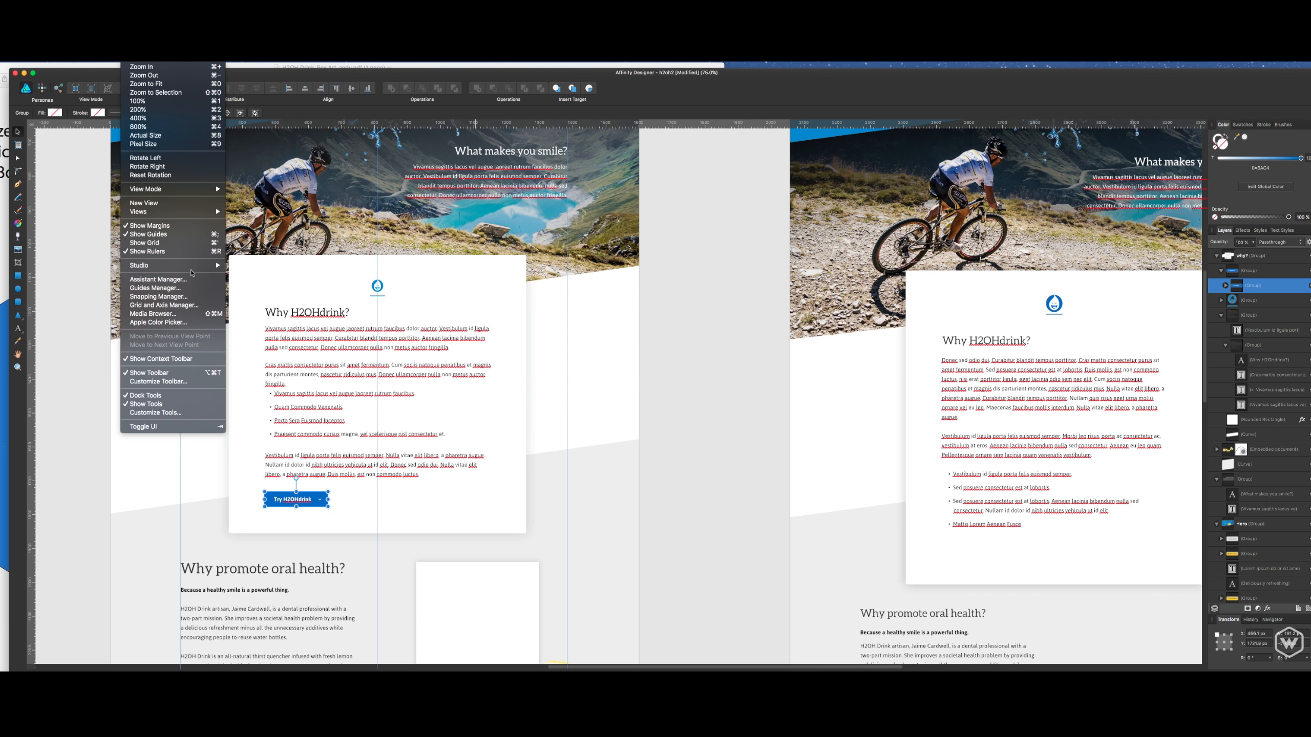
mouse_move(216, 266)
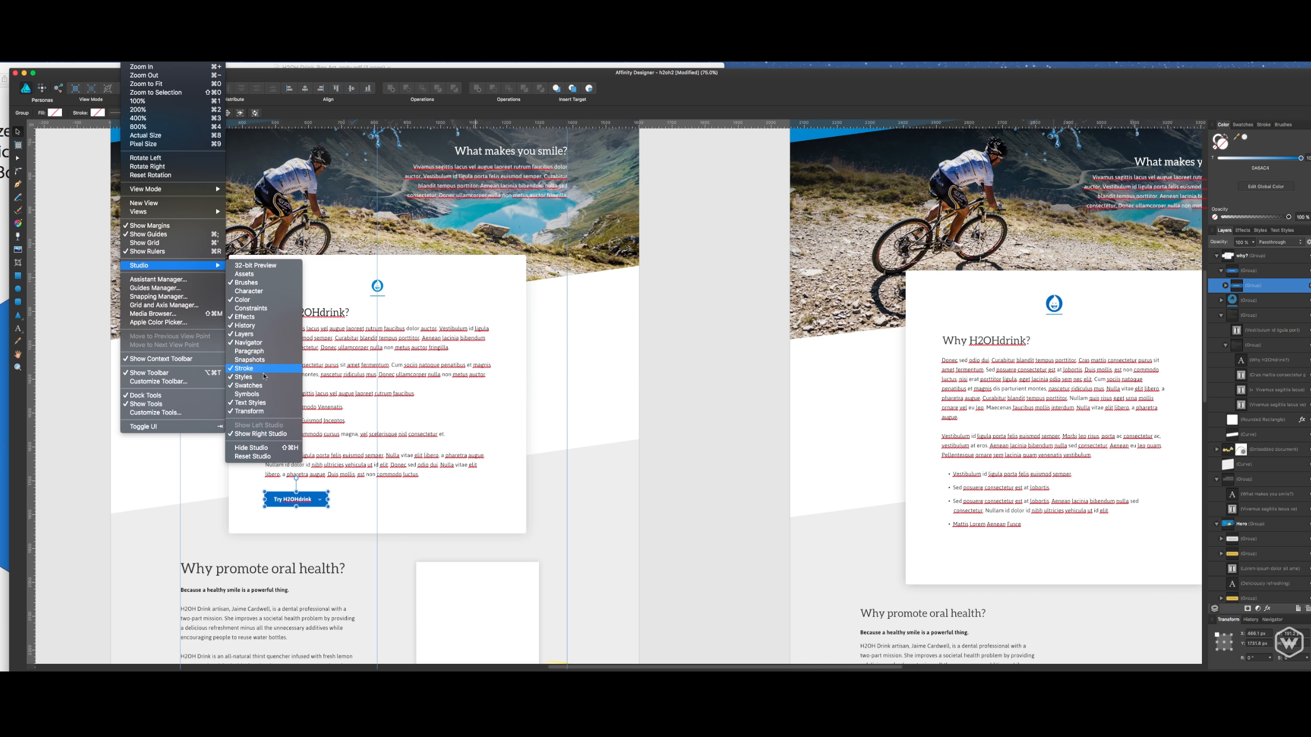
left_click(250, 394)
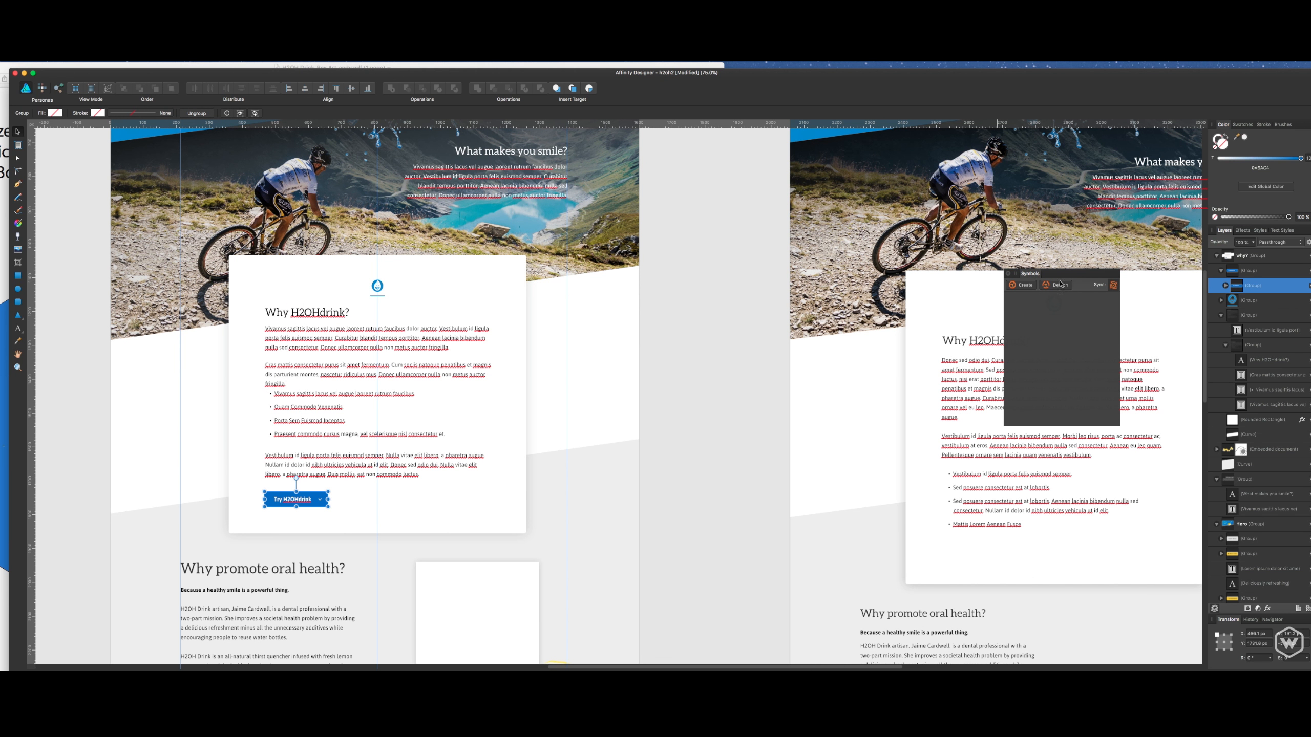
left_click_drag(1060, 284, 758, 290)
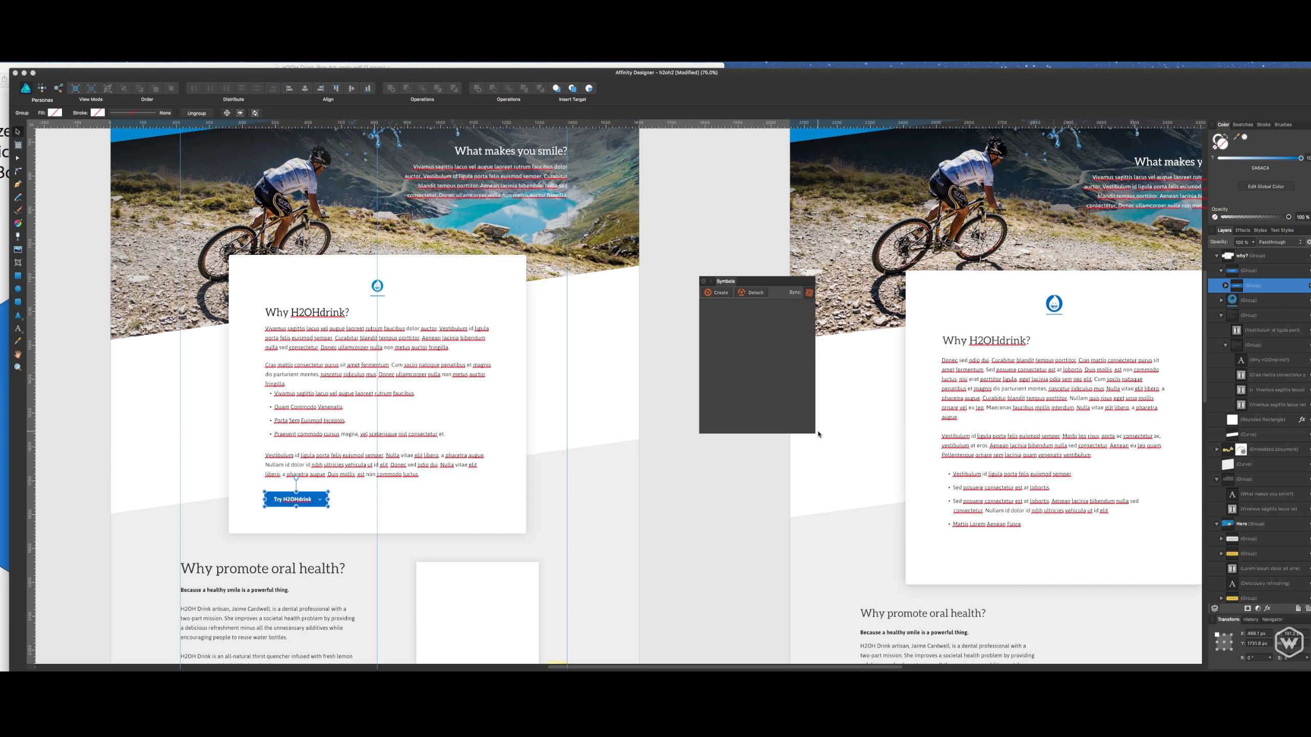
left_click_drag(815, 433, 850, 467)
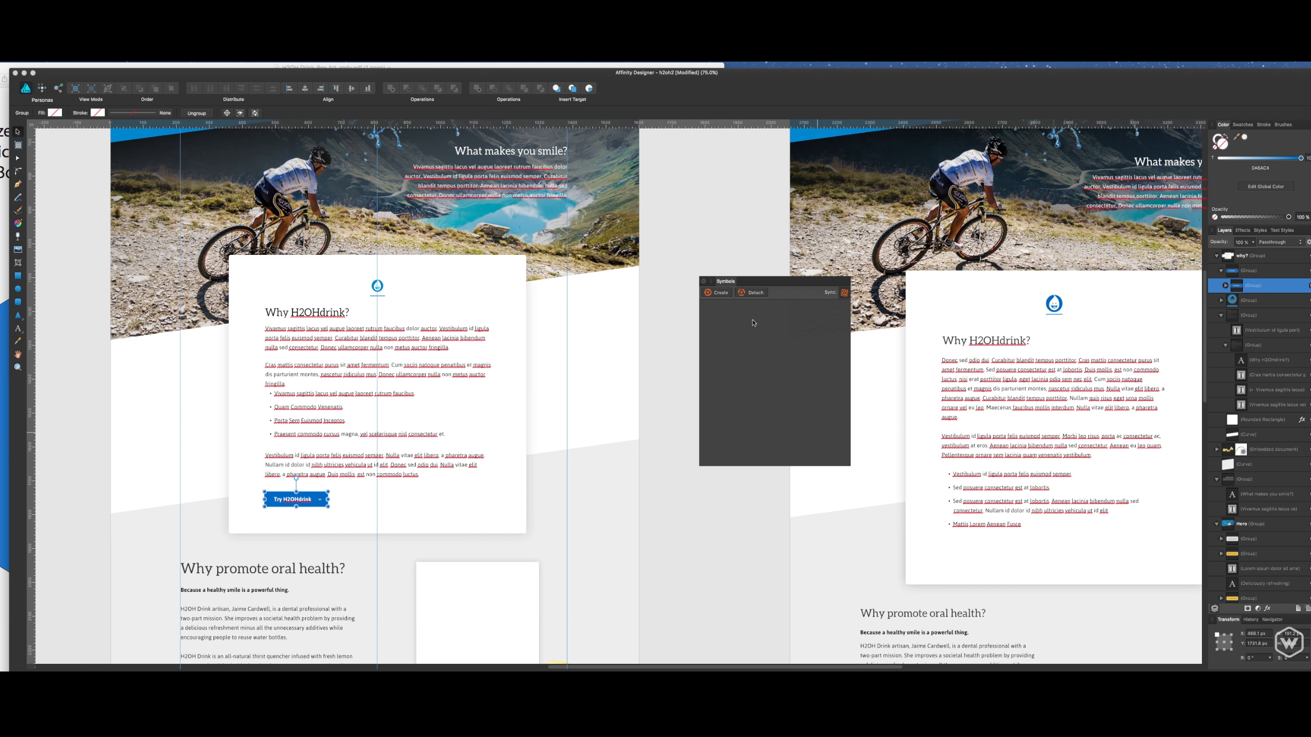
left_click(721, 293)
- Place an instance of the button symbol below the bullet list on the second artboard's Why H2OHdrink? card
key("space")
left_click_drag(881, 326, 667, 325)
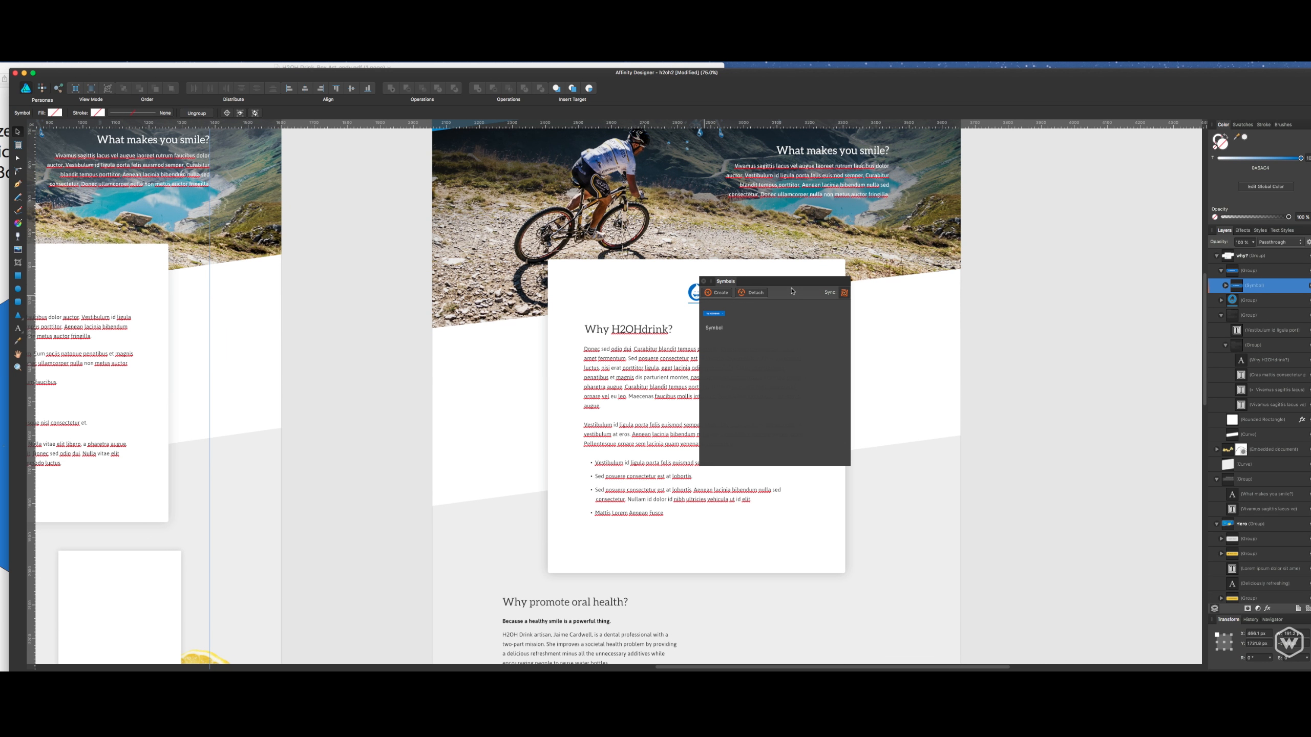
left_click_drag(801, 294, 1018, 295)
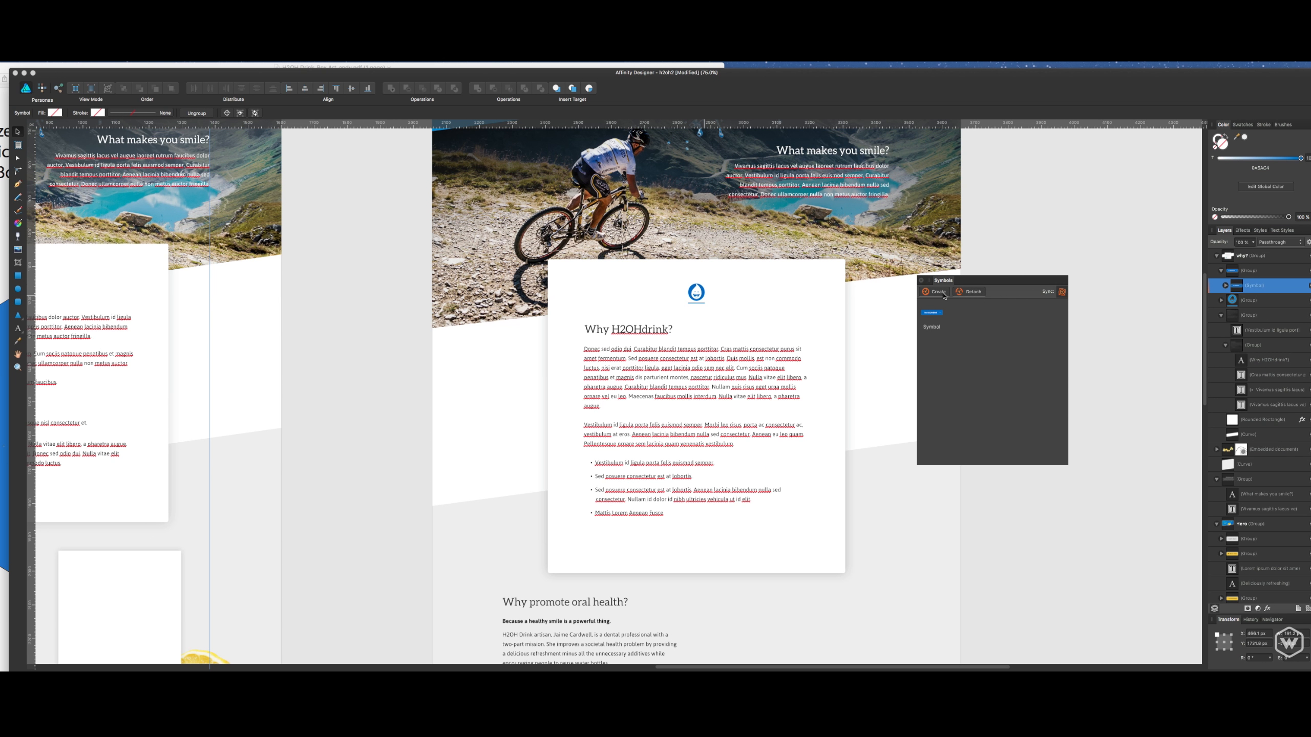
left_click_drag(978, 282, 1029, 276)
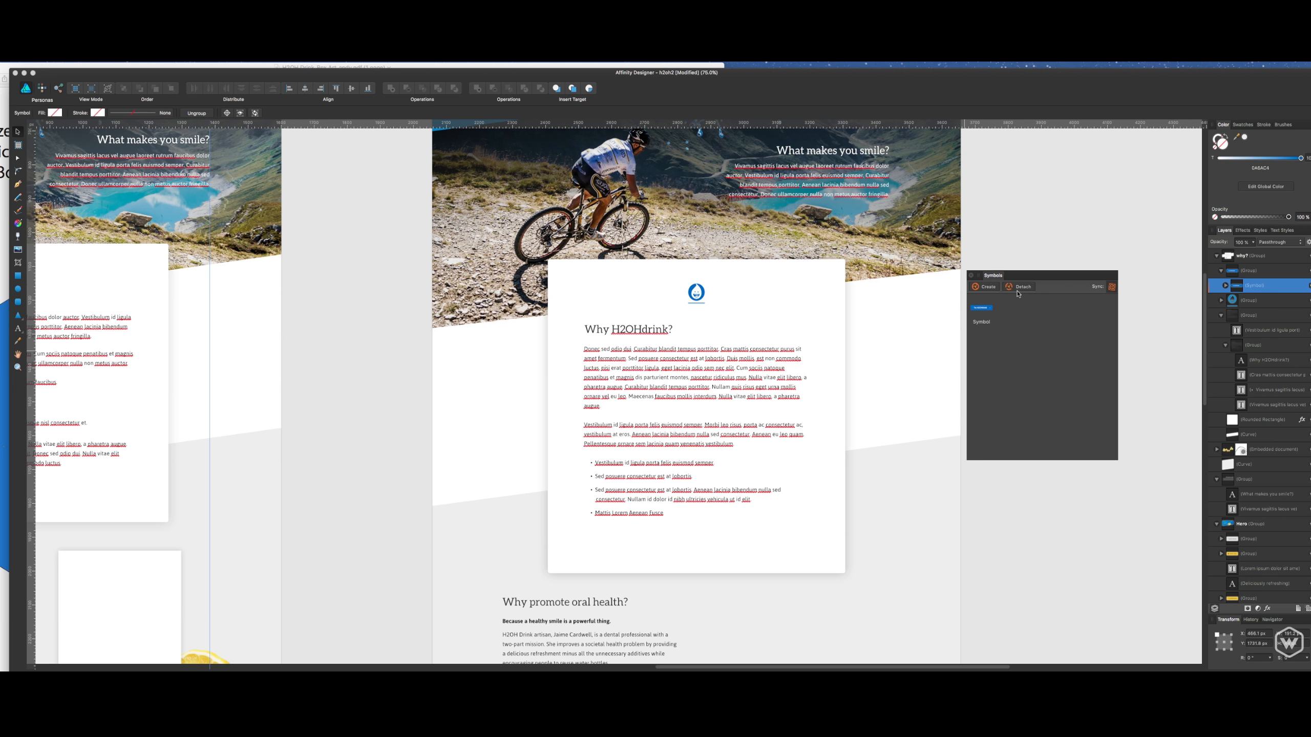
left_click_drag(992, 310, 674, 225)
key("super+=")
key("super+=")
key("super+=")
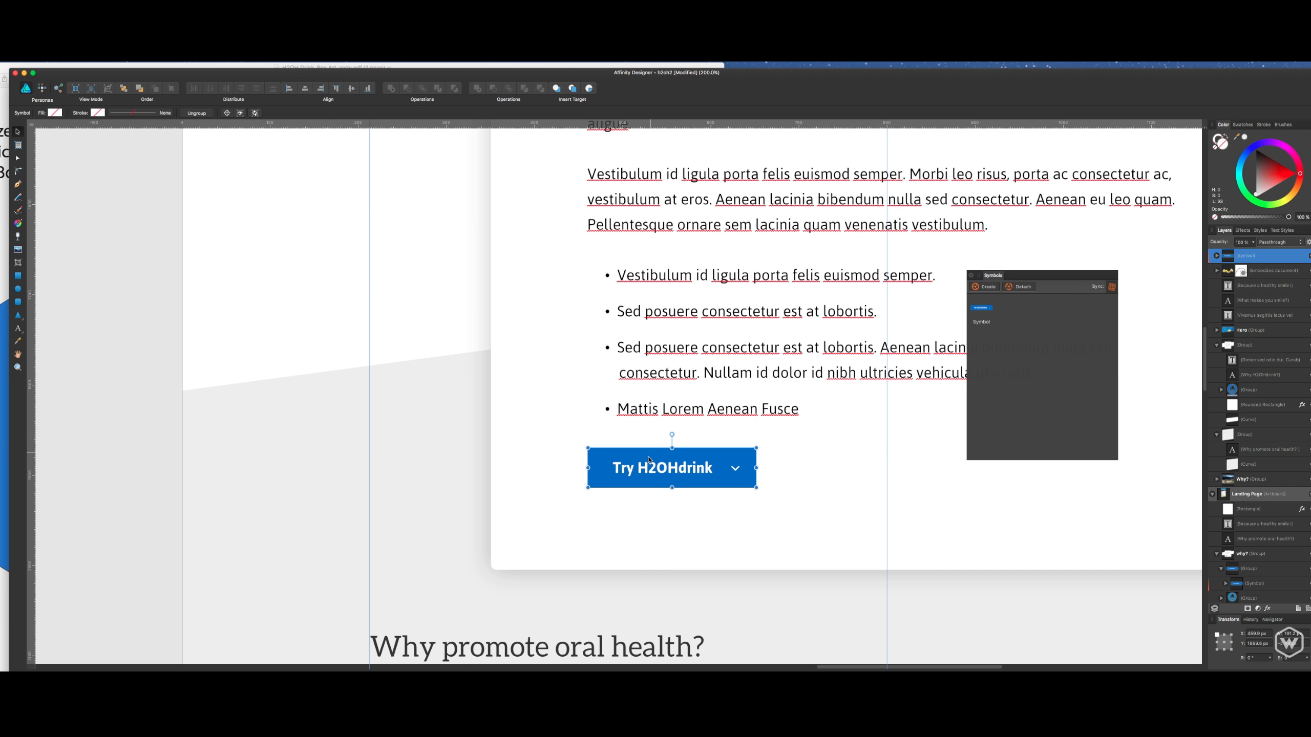
- Move the placed button slightly down, keep it aligned with the left edge of the card's text, and save the document
left_click_drag(648, 459, 645, 480)
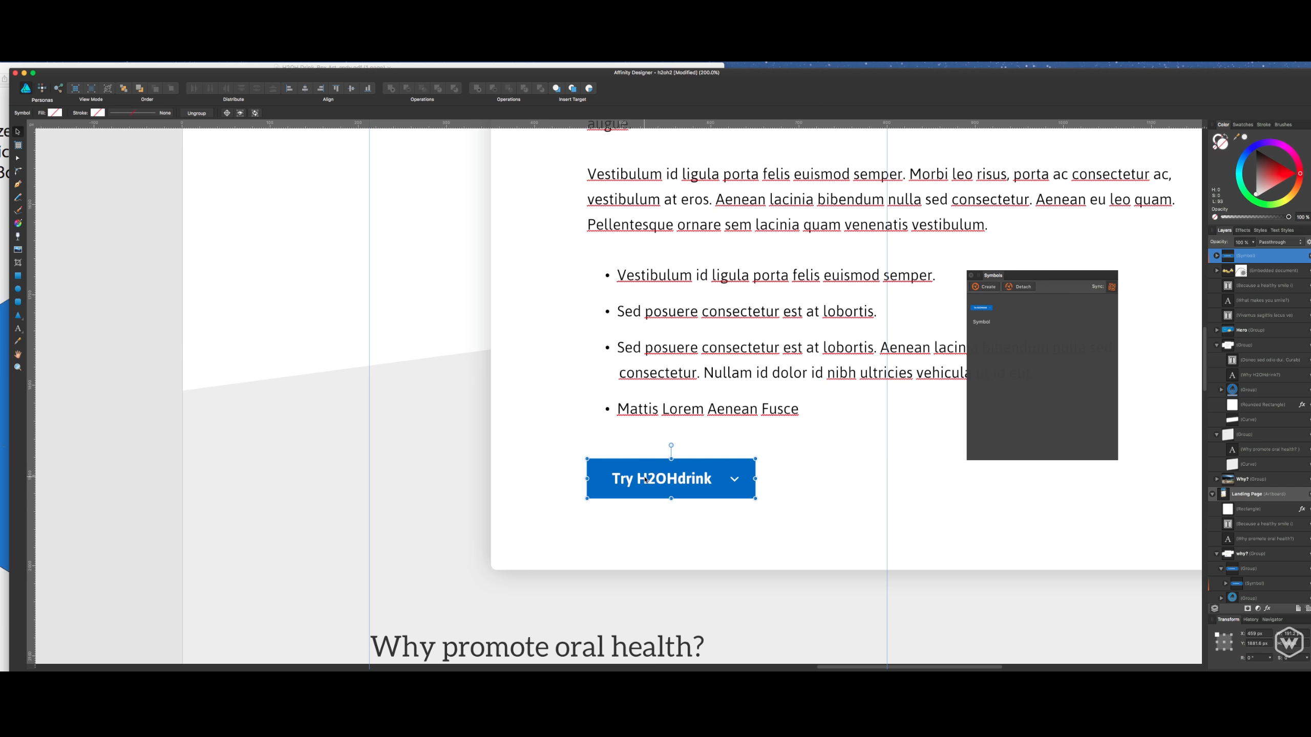
key("super+minus")
key("super+=")
left_click_drag(645, 480, 663, 488)
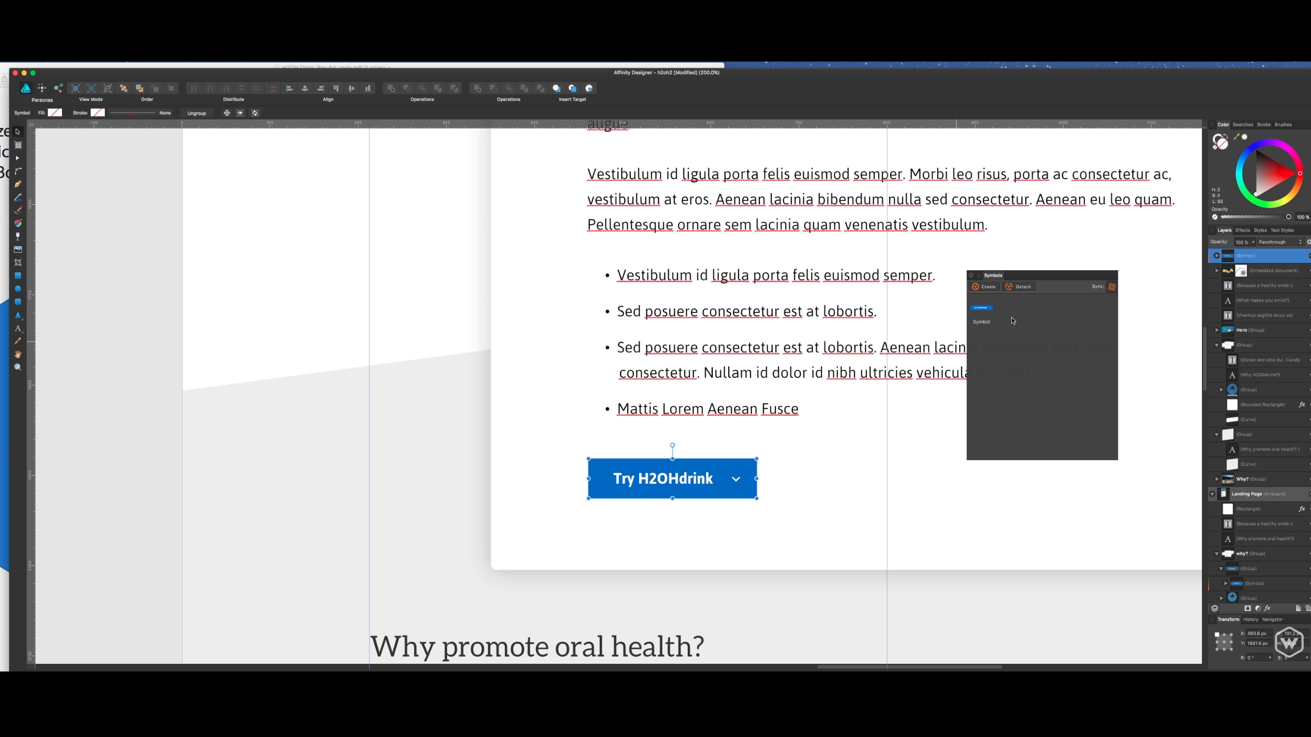
key("super+s")
- Change the placed button symbol's label to "Buy H2OHdrink" and select the whole symbol
key("super+minus")
key("super+minus")
key("super+minus")
double_click(760, 423)
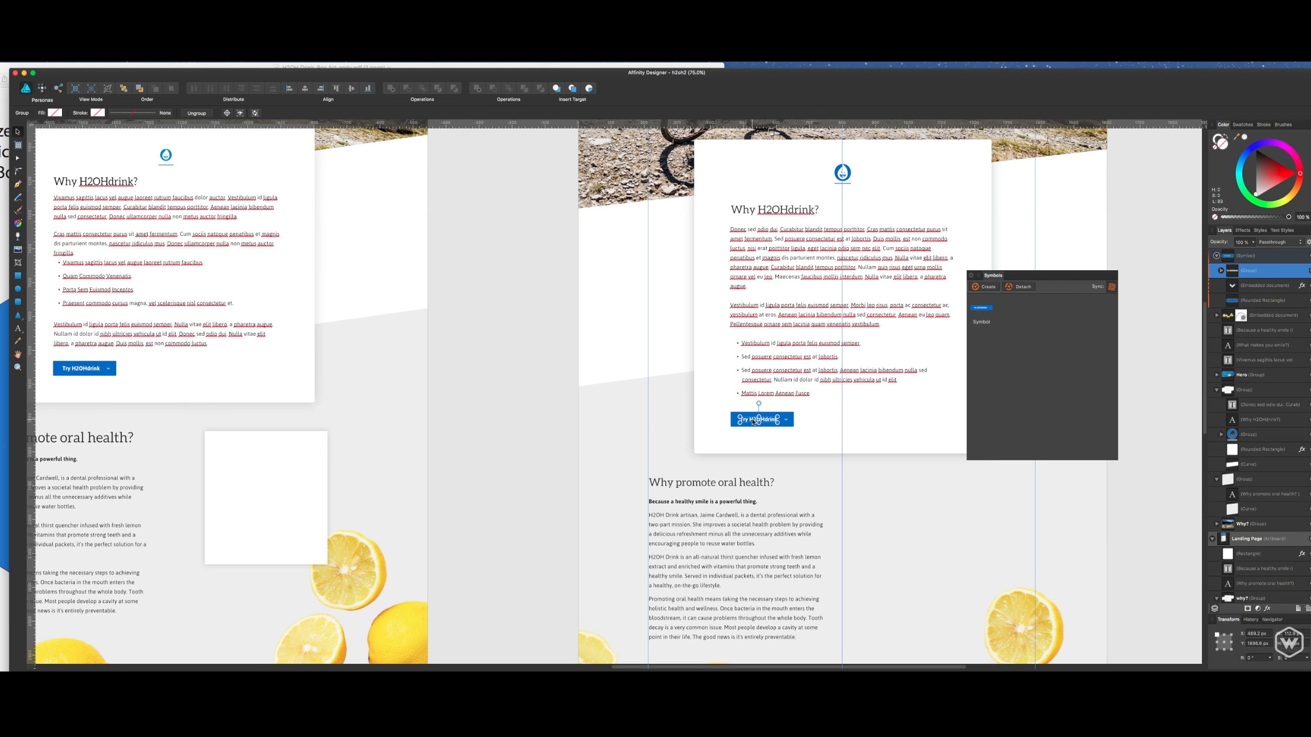
double_click(754, 421)
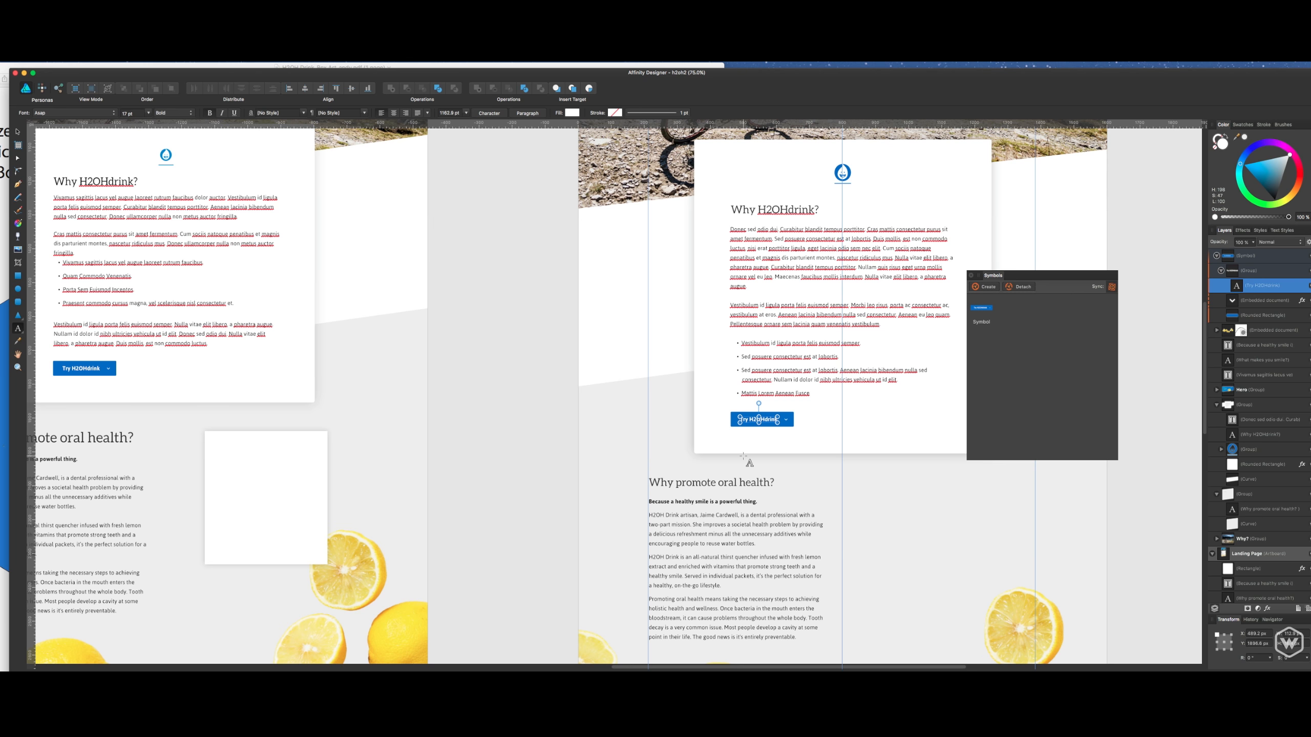
type("Buy")
key("Escape")
key("BackSpace")
key("BackSpace")
key("BackSpace")
type("Try")
key("BackSpace")
key("BackSpace")
key("BackSpace")
type("Buy")
key("Escape")
left_click(1268, 264)
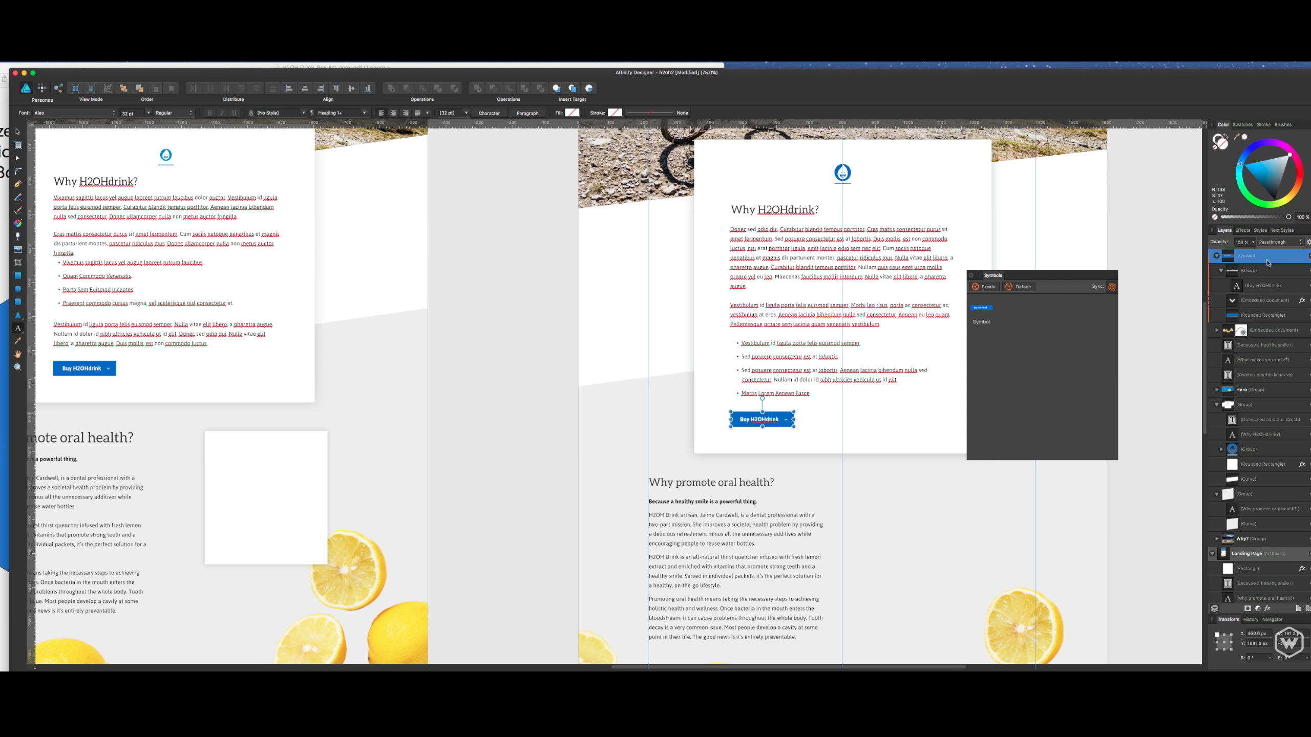
left_click(1072, 252)
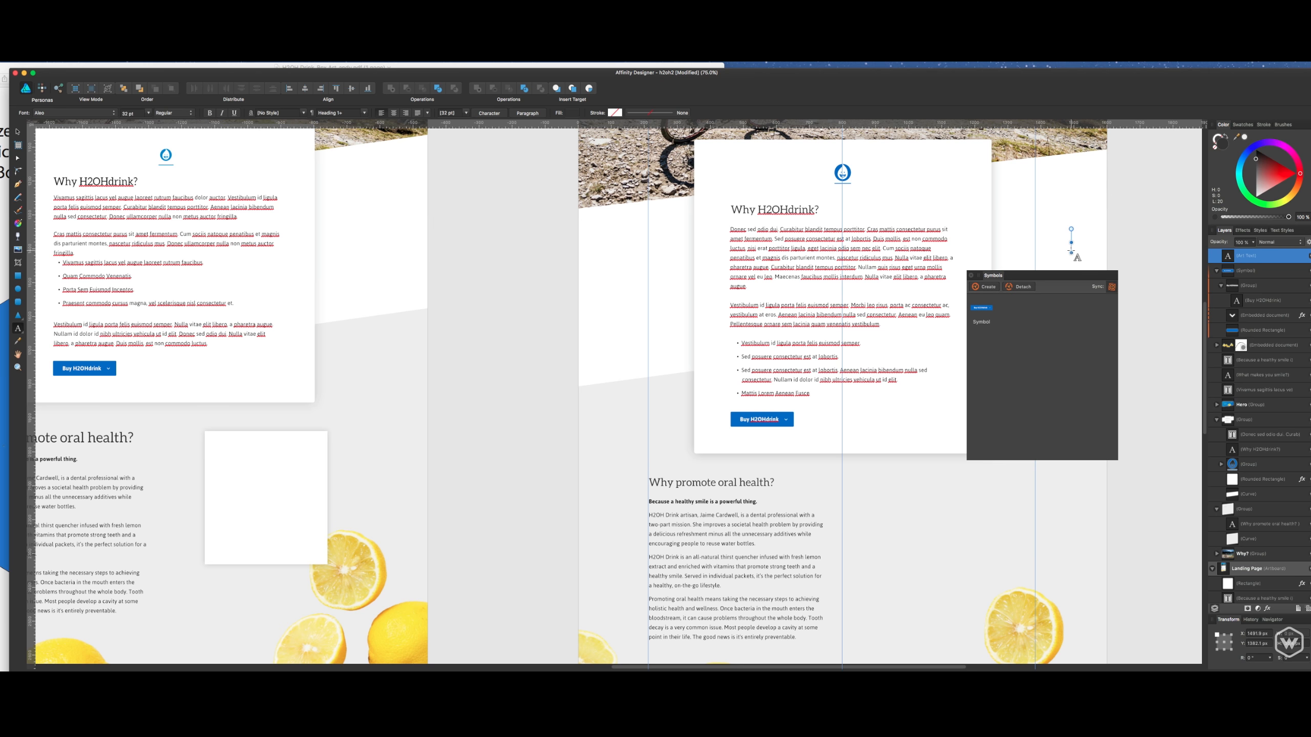
left_click(1249, 267)
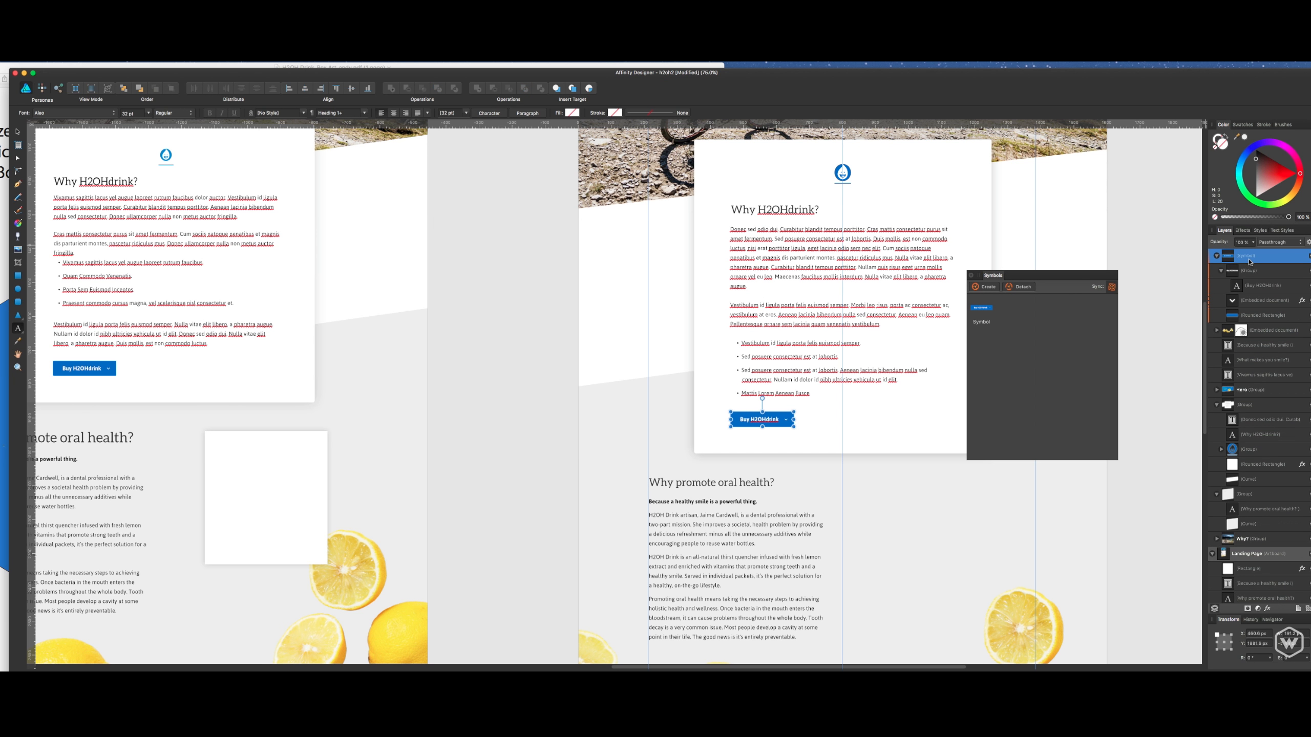
key("v")
- Save the document, close the Symbols panel, and clear the selection
key("space")
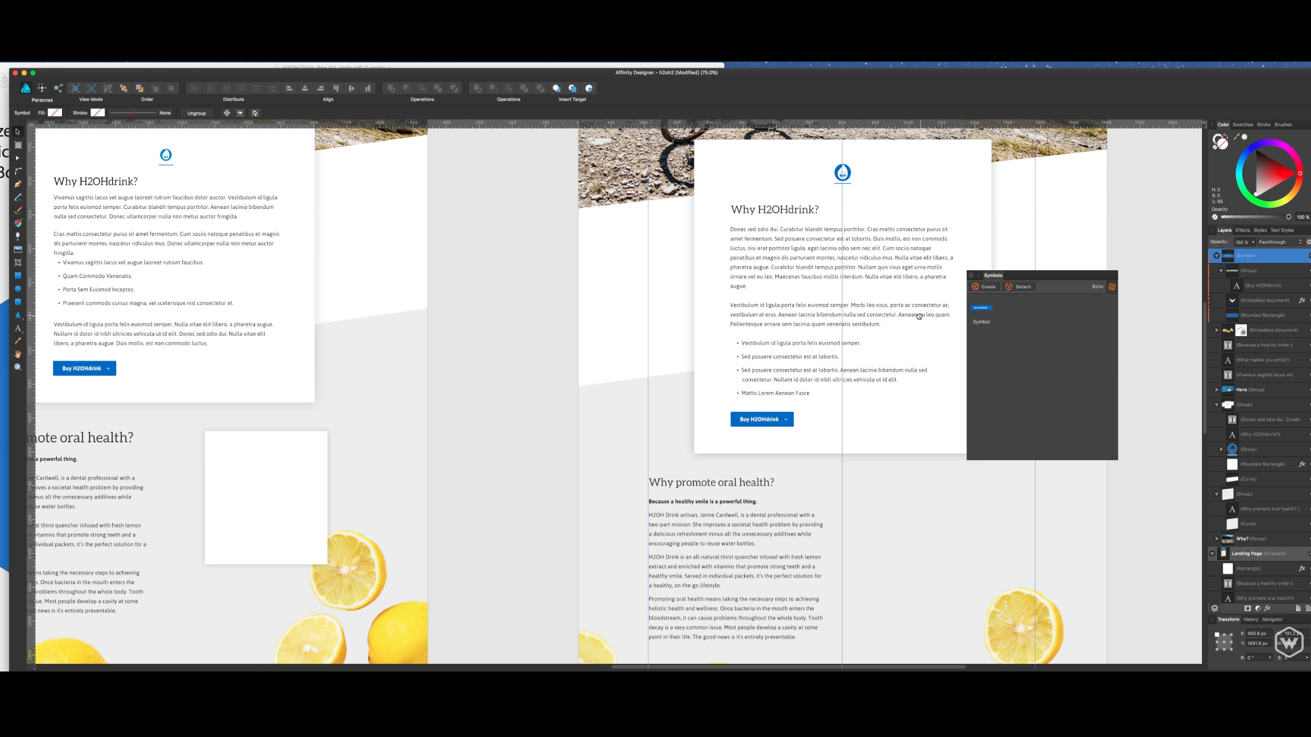
left_click_drag(920, 316, 848, 326)
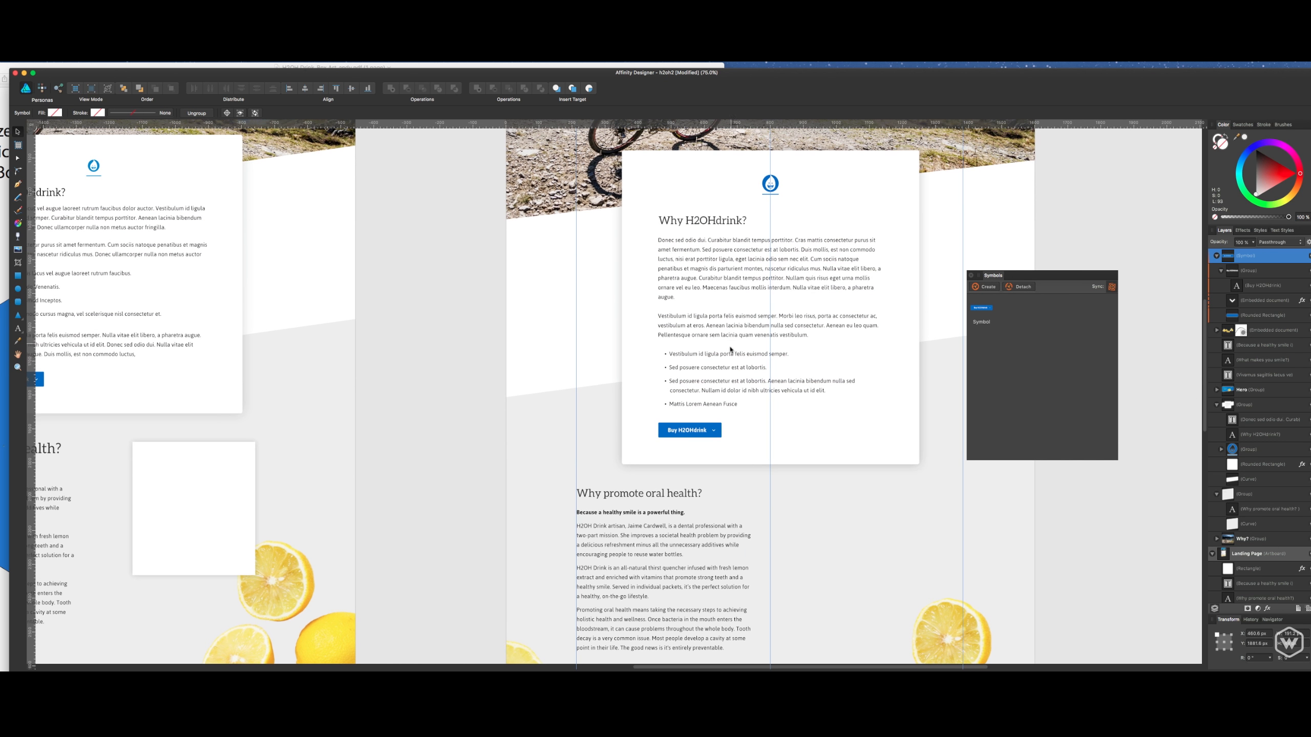
left_click_drag(865, 495, 845, 370)
key("super+s")
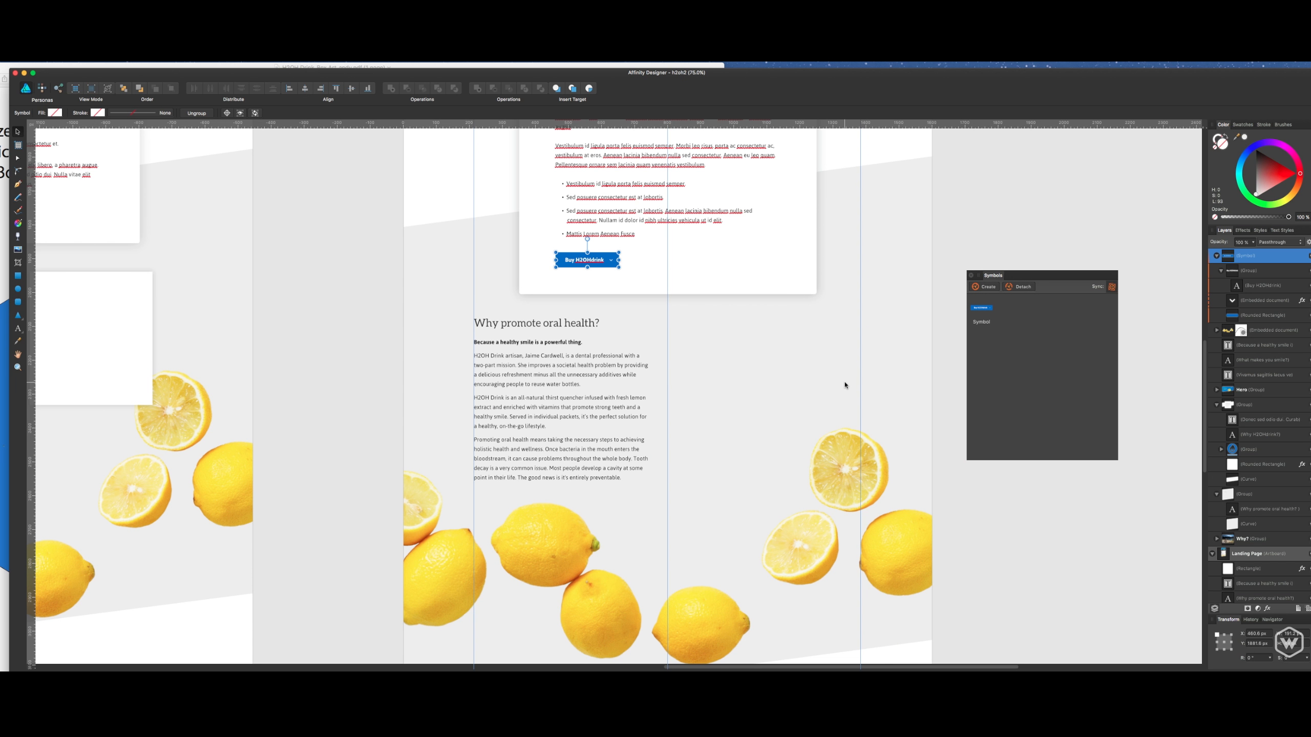
key("super+1")
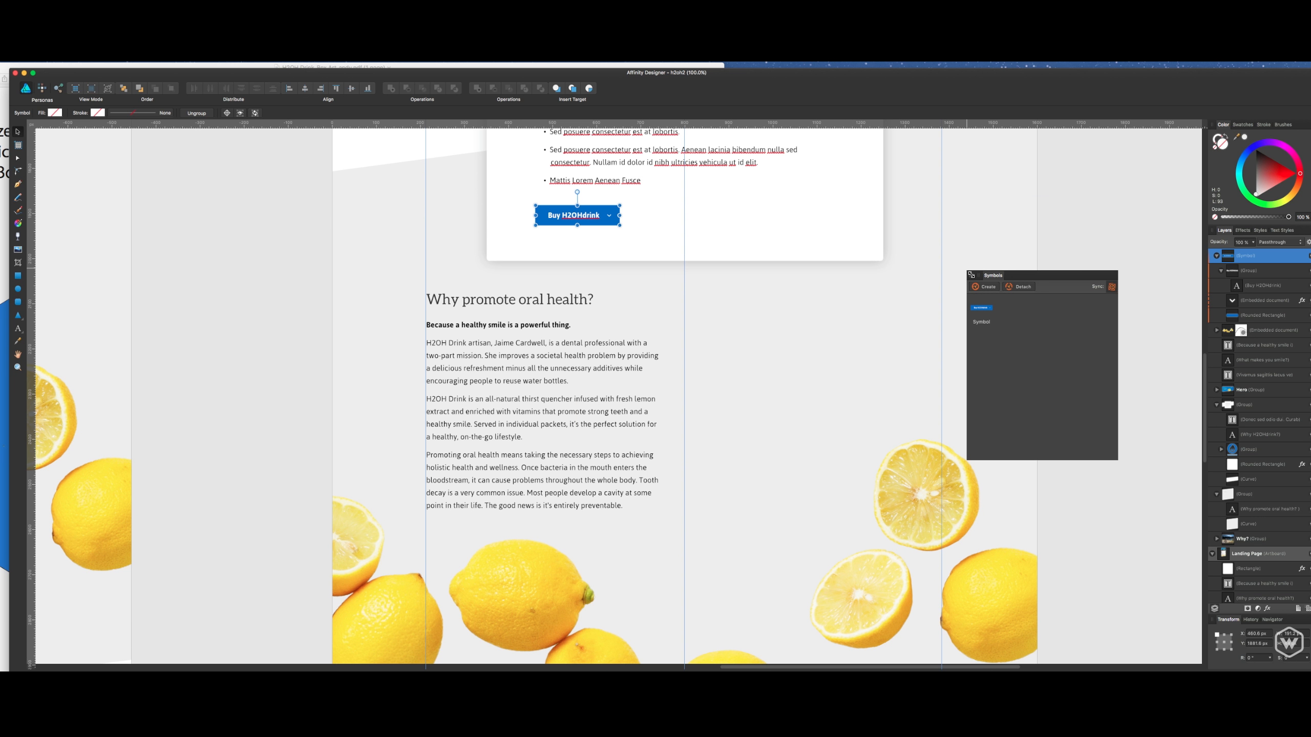
left_click(971, 275)
left_click_drag(1076, 235, 1068, 220)
left_click(1065, 223)
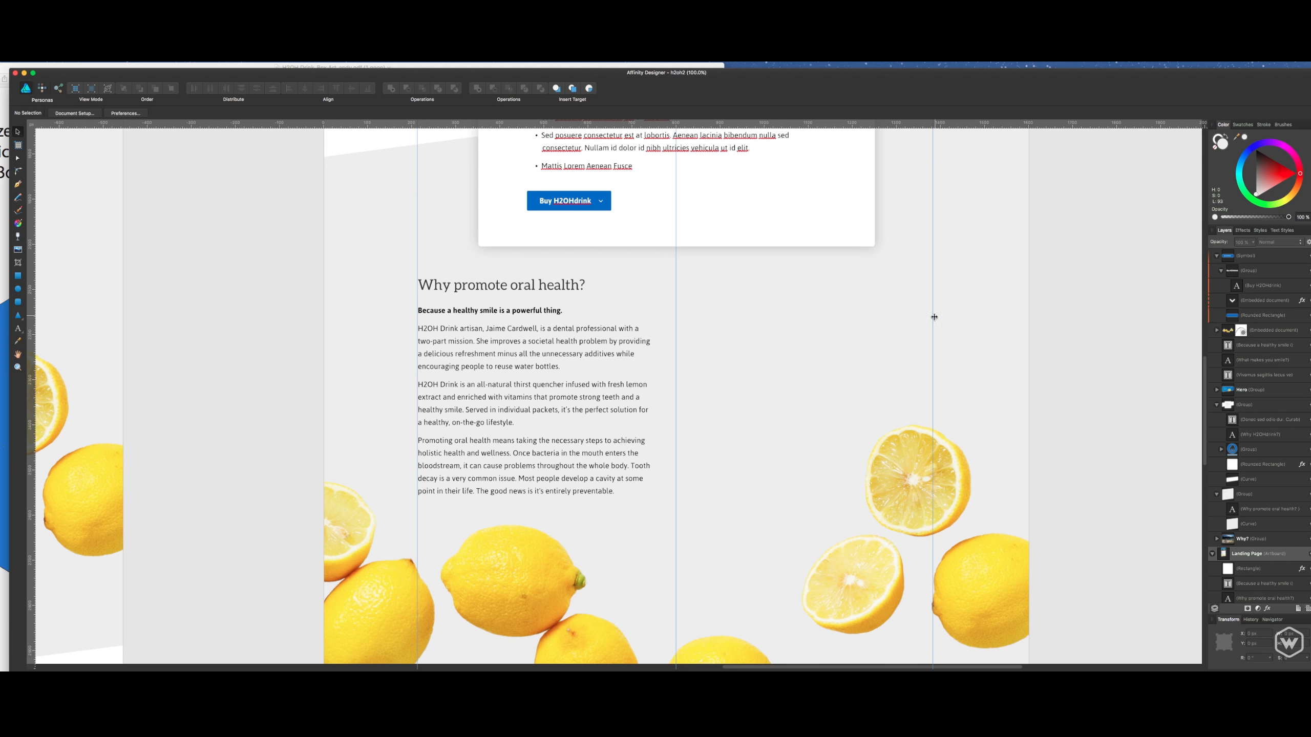
- Draw a nearly square rectangle from the centre guide beside the Why promote oral health? text, then narrow it slightly
scroll(934, 317, "down", 3)
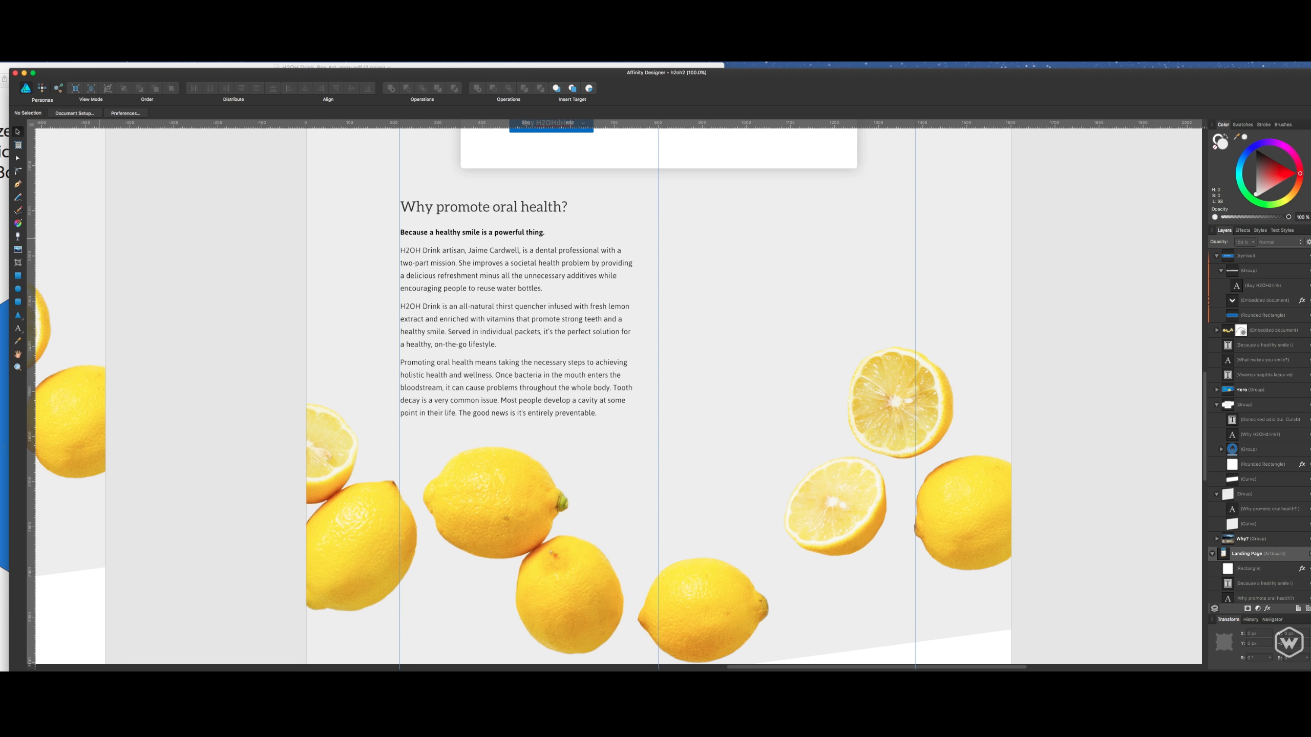
left_click(17, 276)
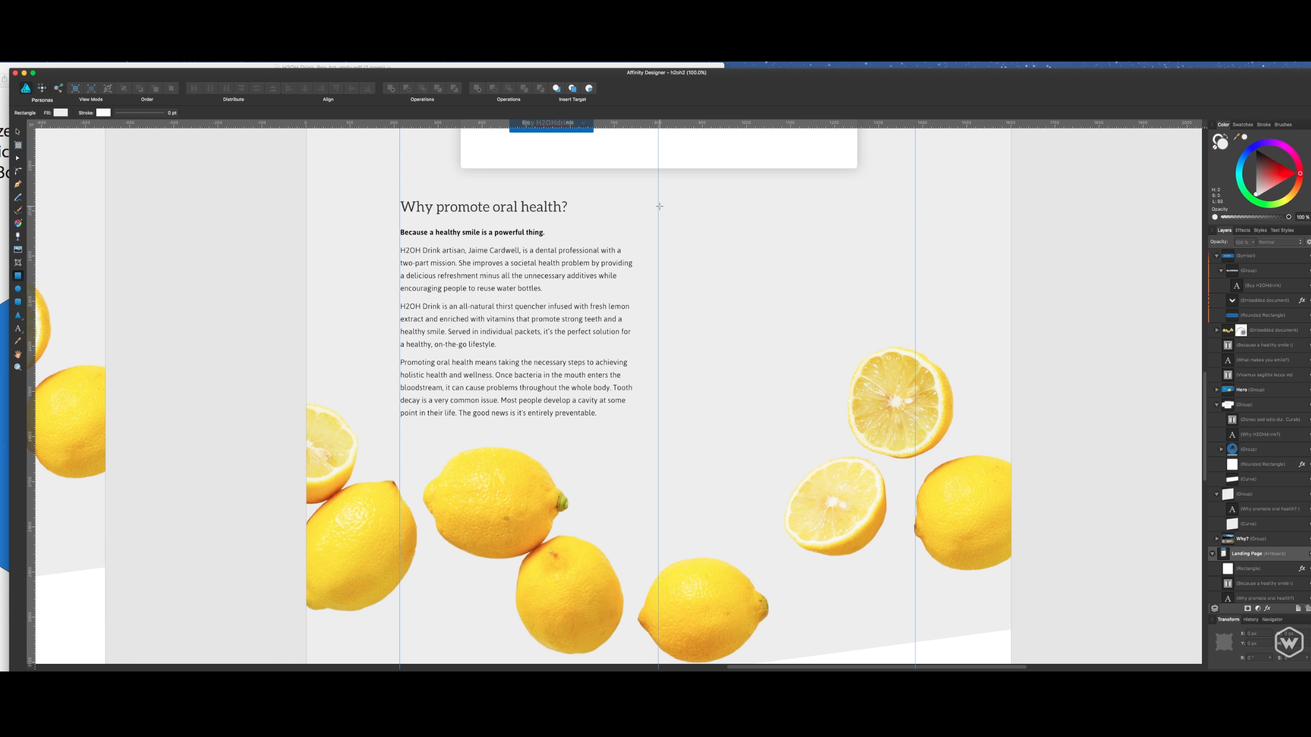
mouse_move(659, 208)
left_mouse_down()
mouse_move(706, 285)
mouse_move(866, 395)
left_mouse_up()
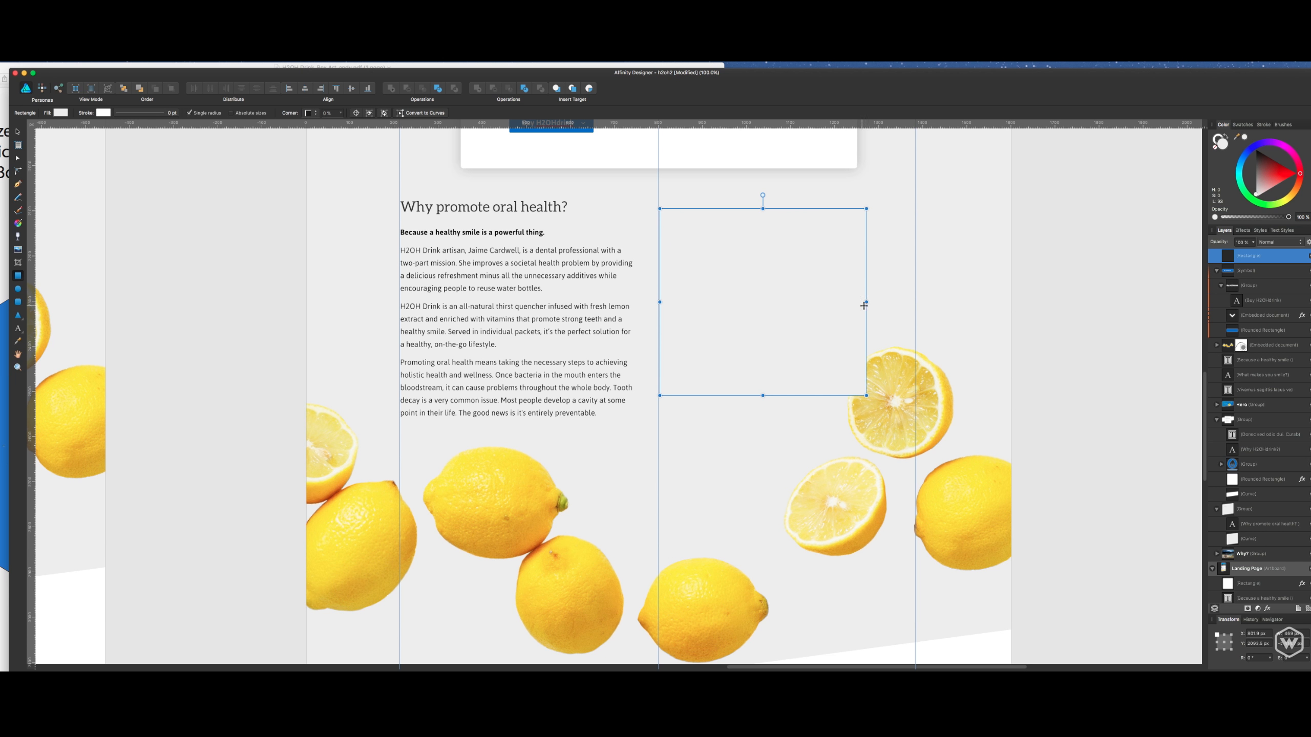
left_click_drag(863, 306, 847, 305)
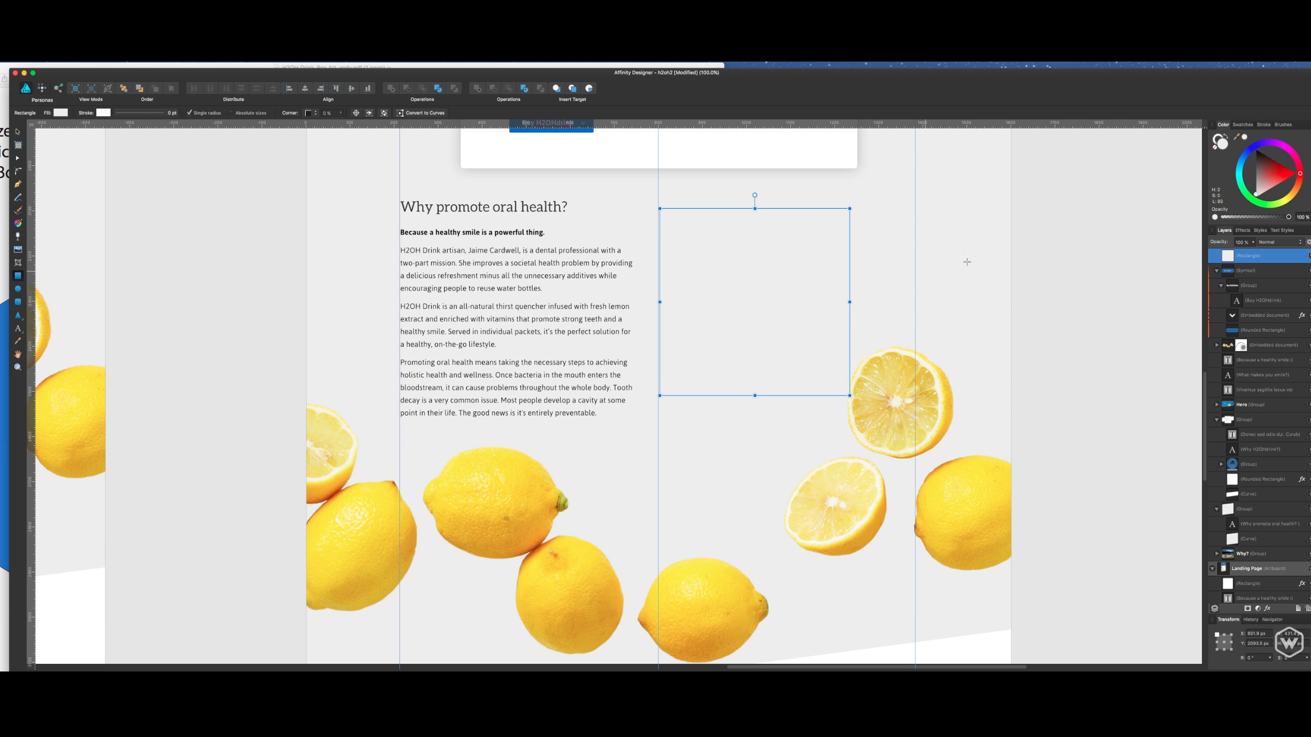
- Fill the new rectangle with white and remove its stroke
key("v")
left_click_drag(1260, 166, 1197, 189)
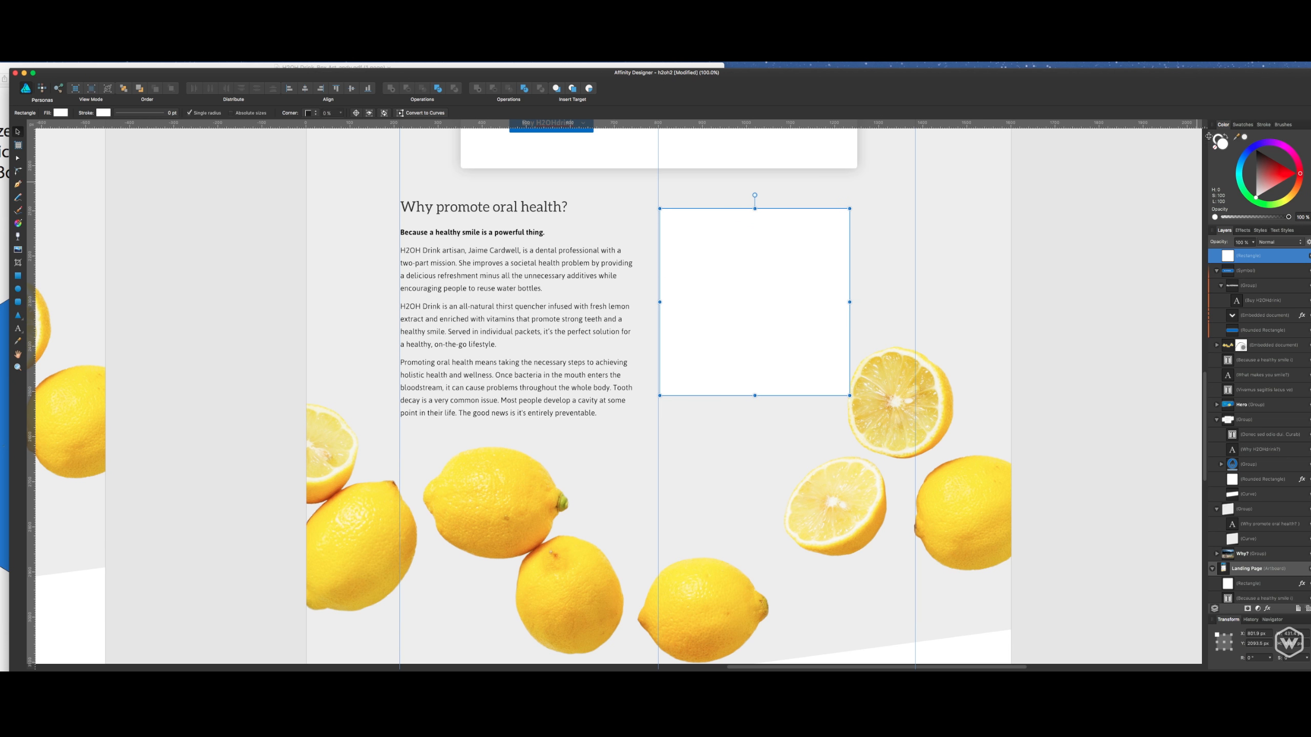
left_click(1214, 143)
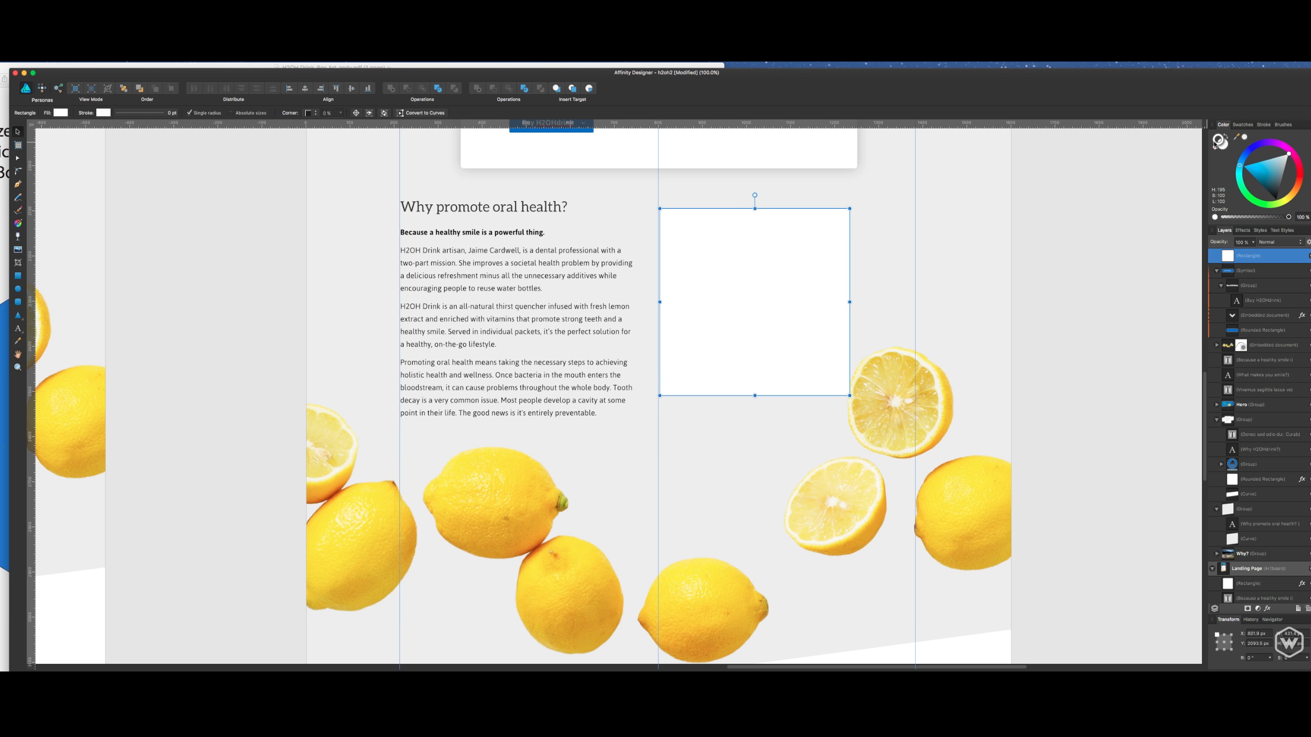
left_click(1216, 148)
left_click(1226, 146)
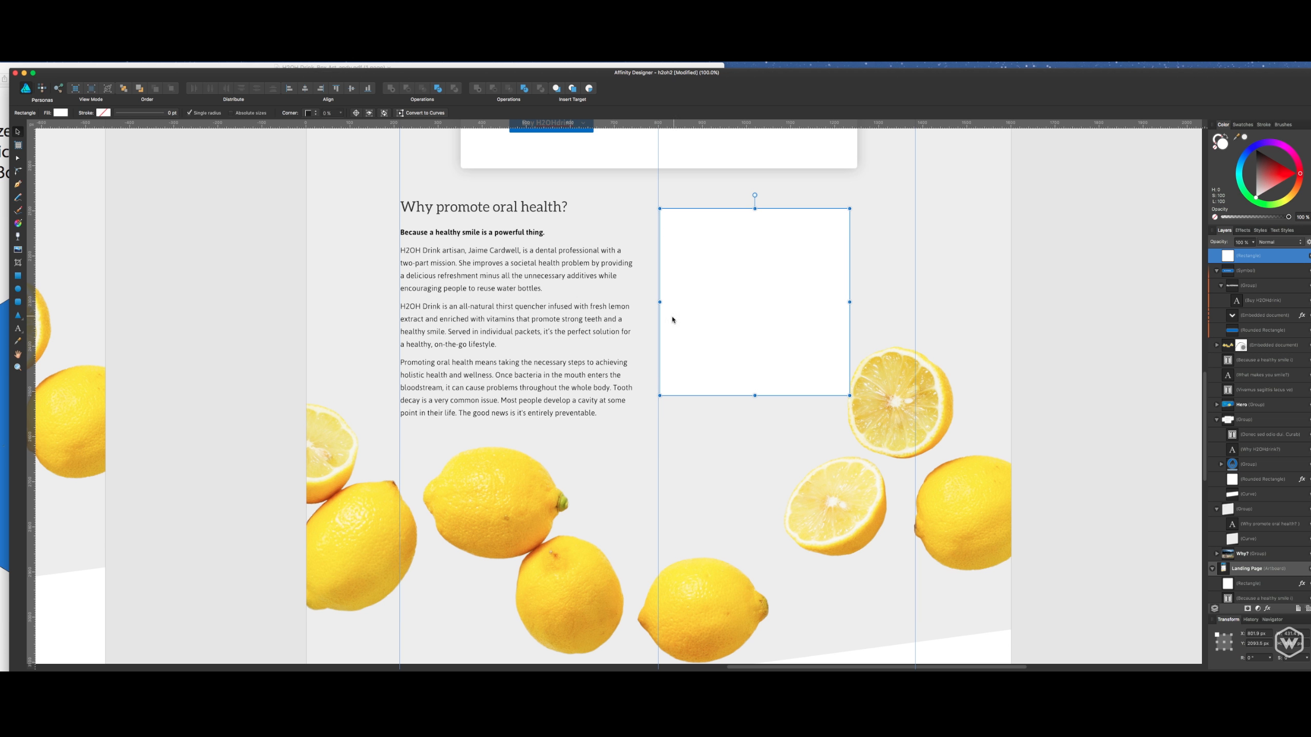
- Move the white rectangle slightly away from the centre guide, and nudge the oral health heading group and body text down a little
left_click(1067, 255)
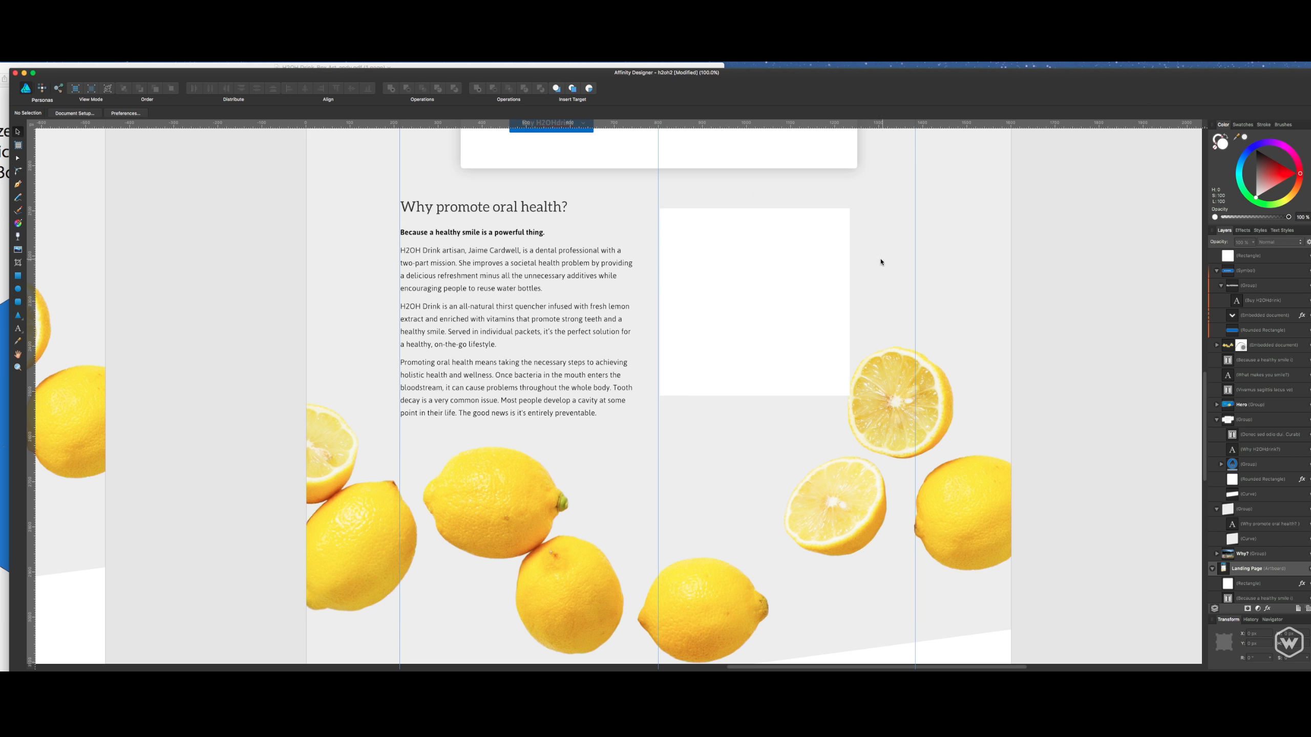
left_click_drag(805, 261, 829, 267)
left_click(505, 232)
left_click(495, 253)
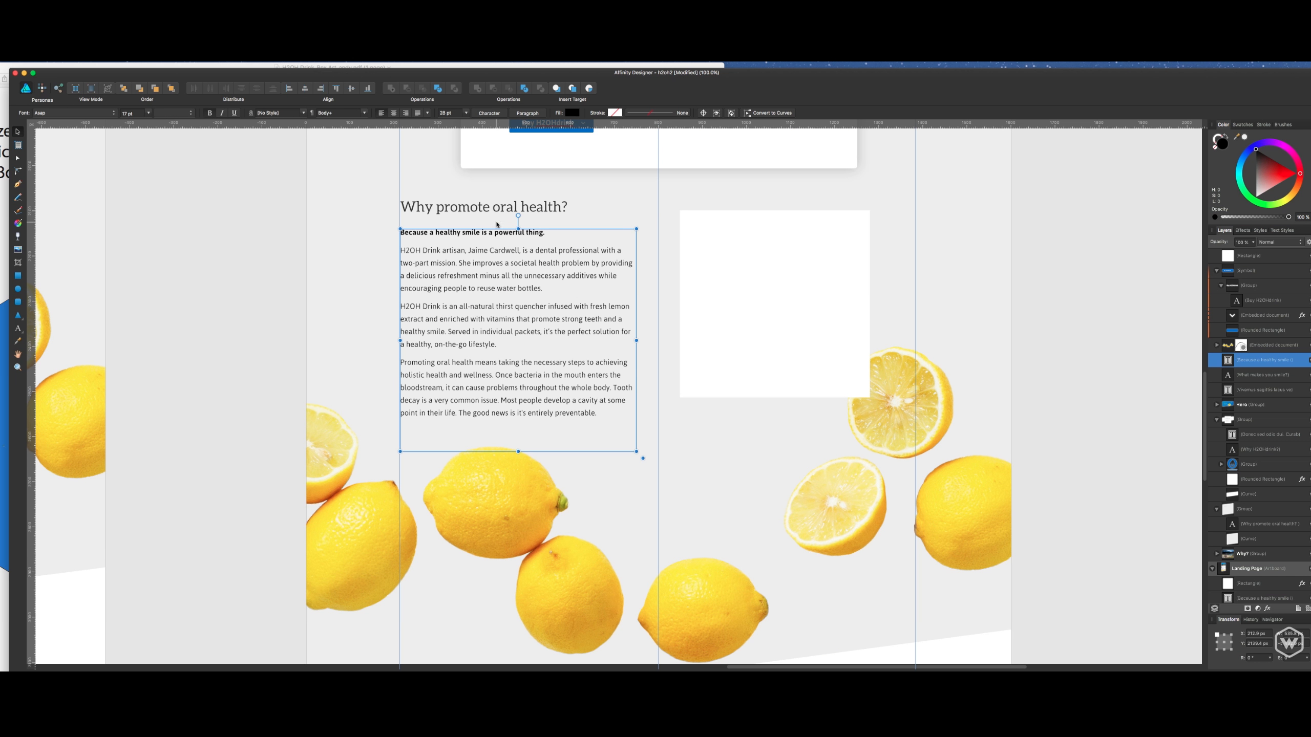
left_click(501, 212, "shift")
key("shift+Down")
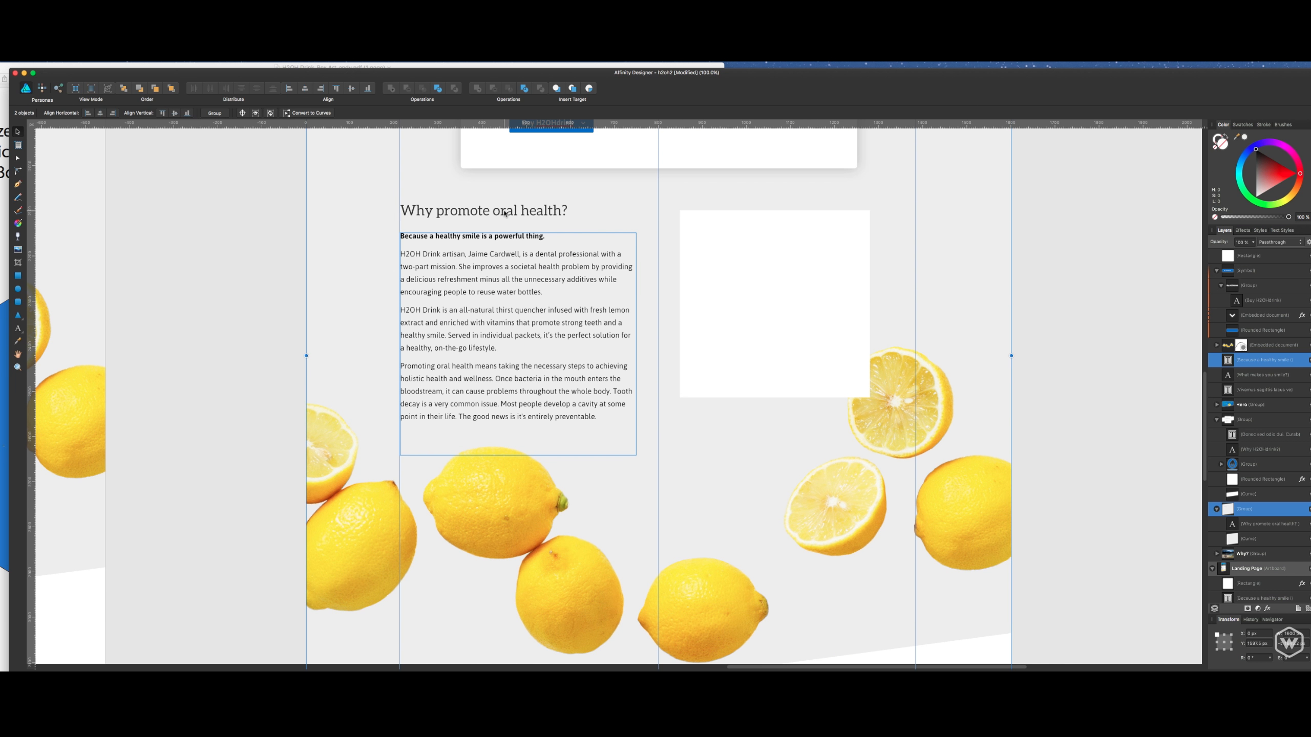
- Nudge the embedded lemons image slightly down below the oral health text
left_click(281, 284)
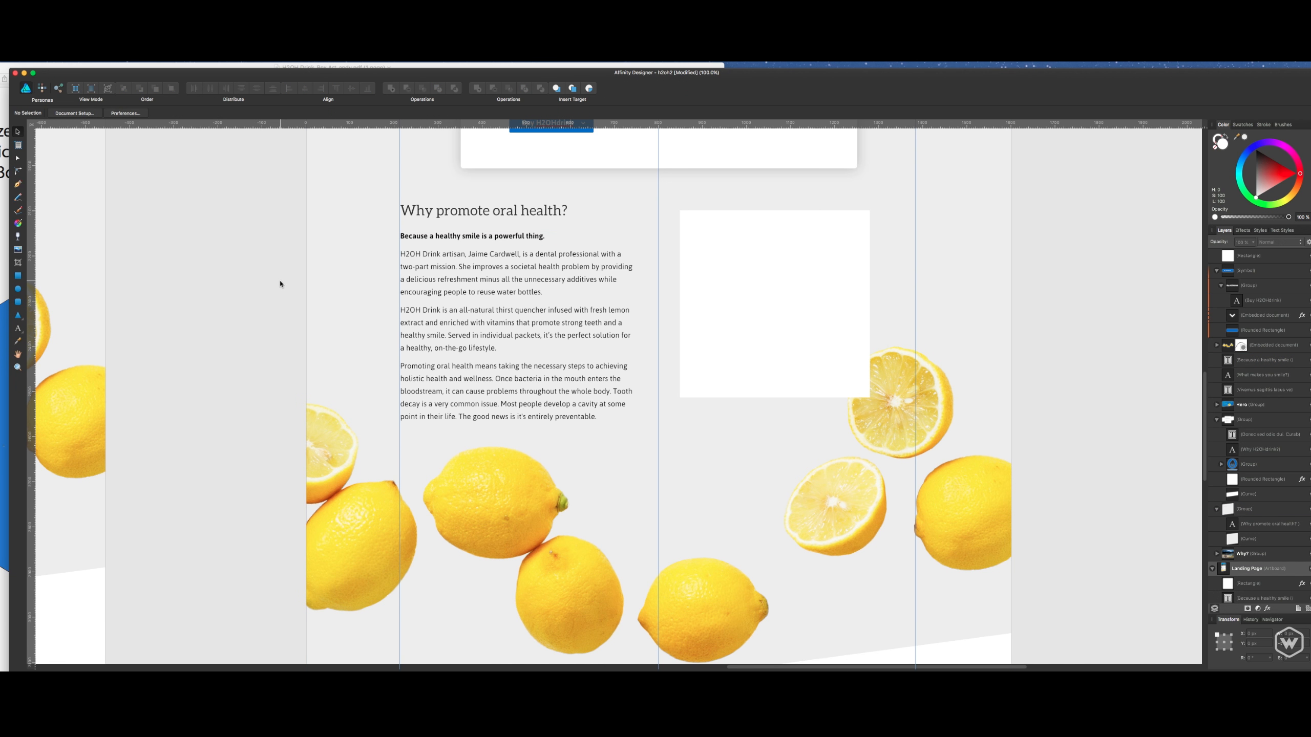
left_click(508, 242)
left_click(508, 214, "shift")
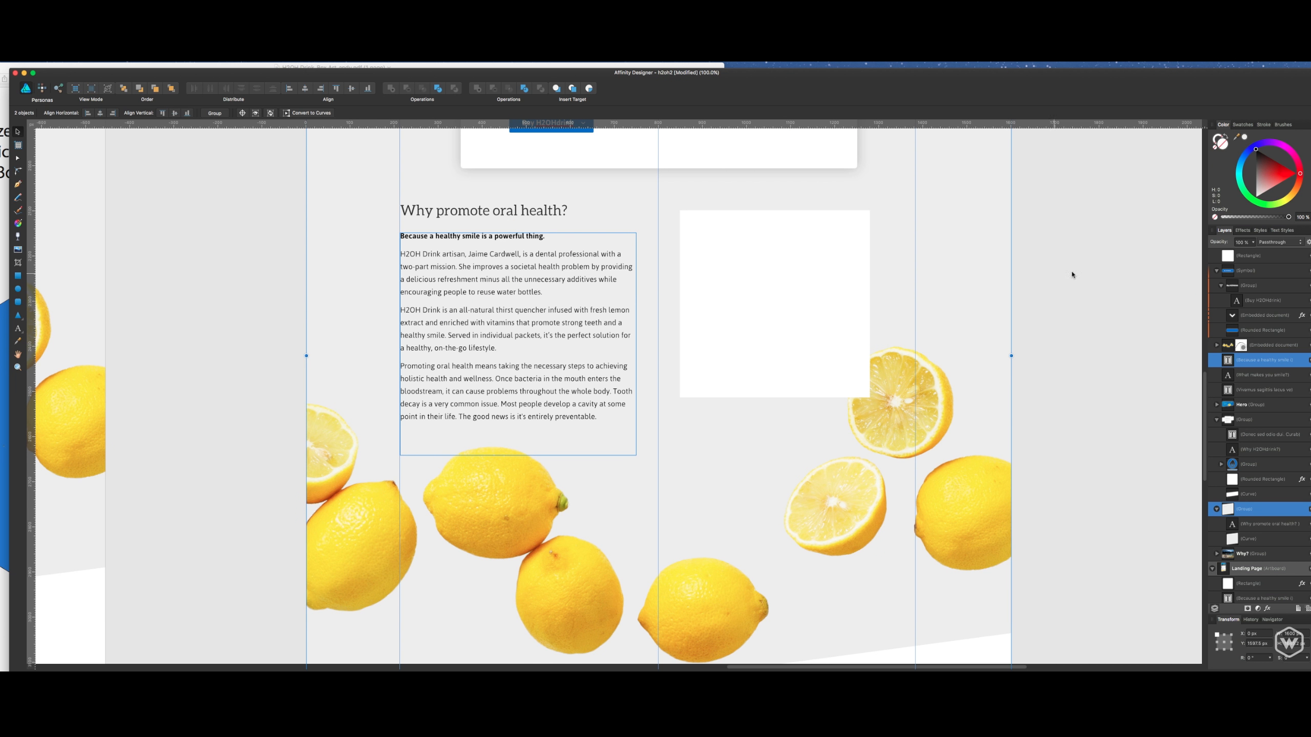
left_click(1106, 287)
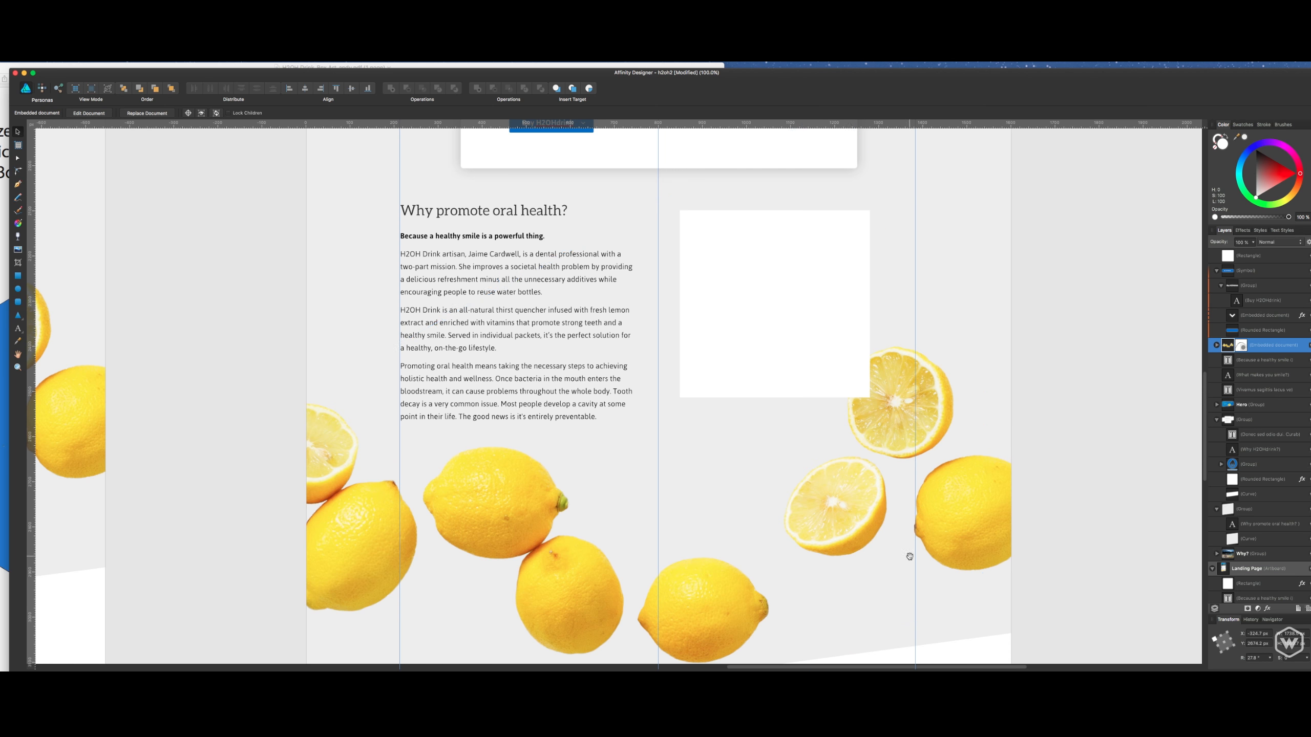
scroll(908, 517, "down", 4)
left_click(924, 439)
key("Down")
key("Down")
key("Down")
key("Down")
key("Down")
key("Down")
key("Down")
key("Down")
key("Down")
key("Down")
key("Down")
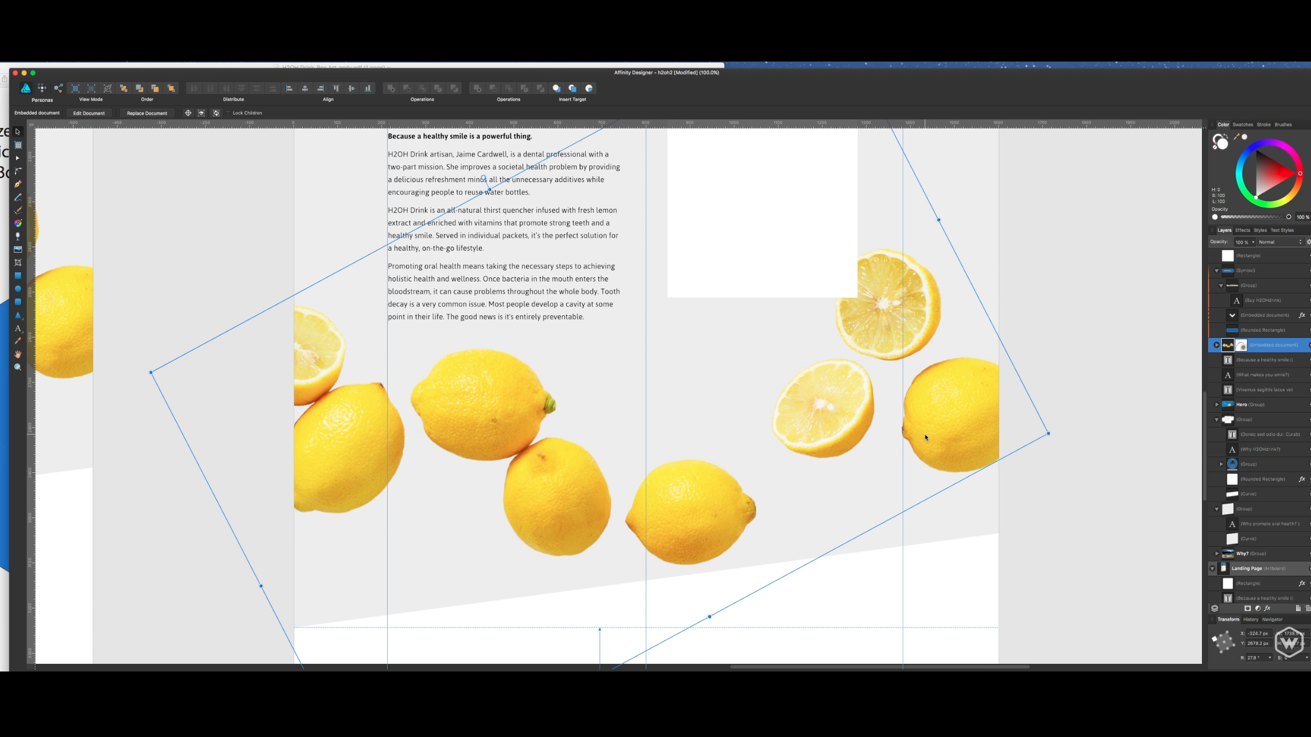
left_click(1047, 309)
scroll(1050, 305, "up", 6)
- Move the oral health body text and its heading individually slightly further down beside the white rectangle
left_click(562, 295)
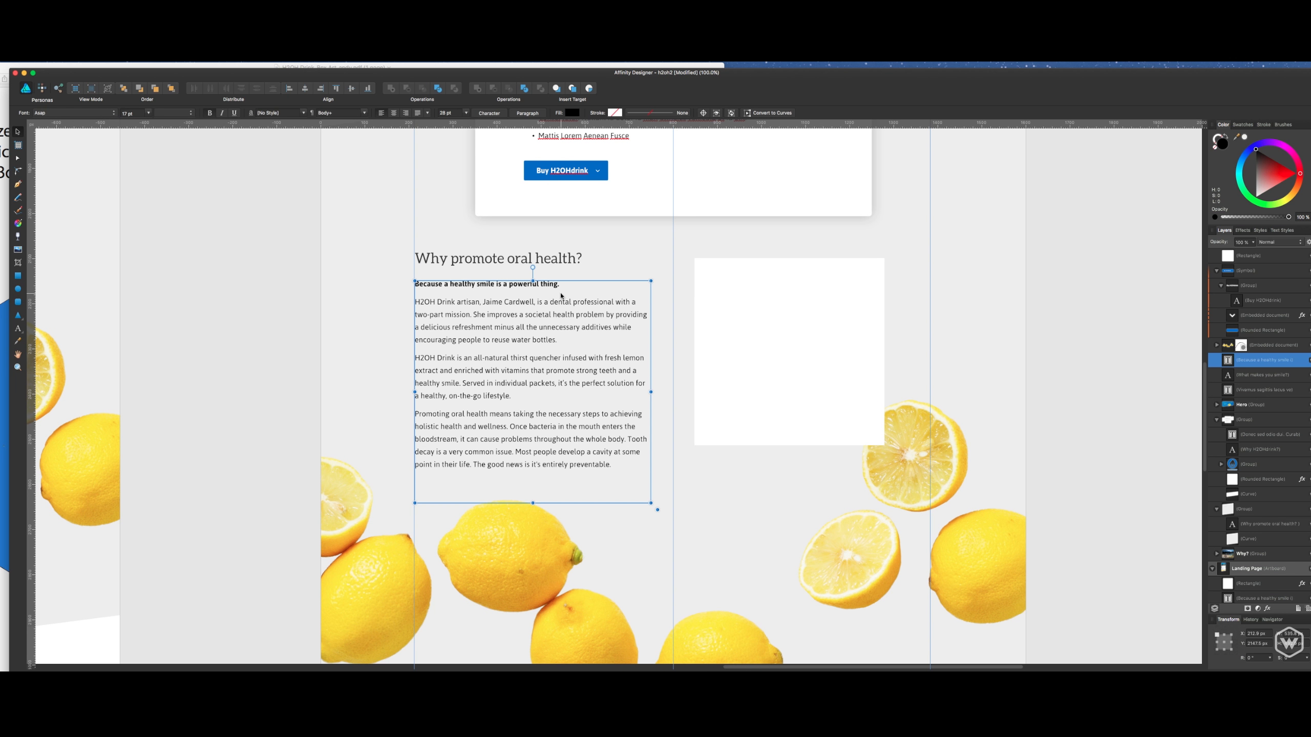
left_click(554, 263, "shift")
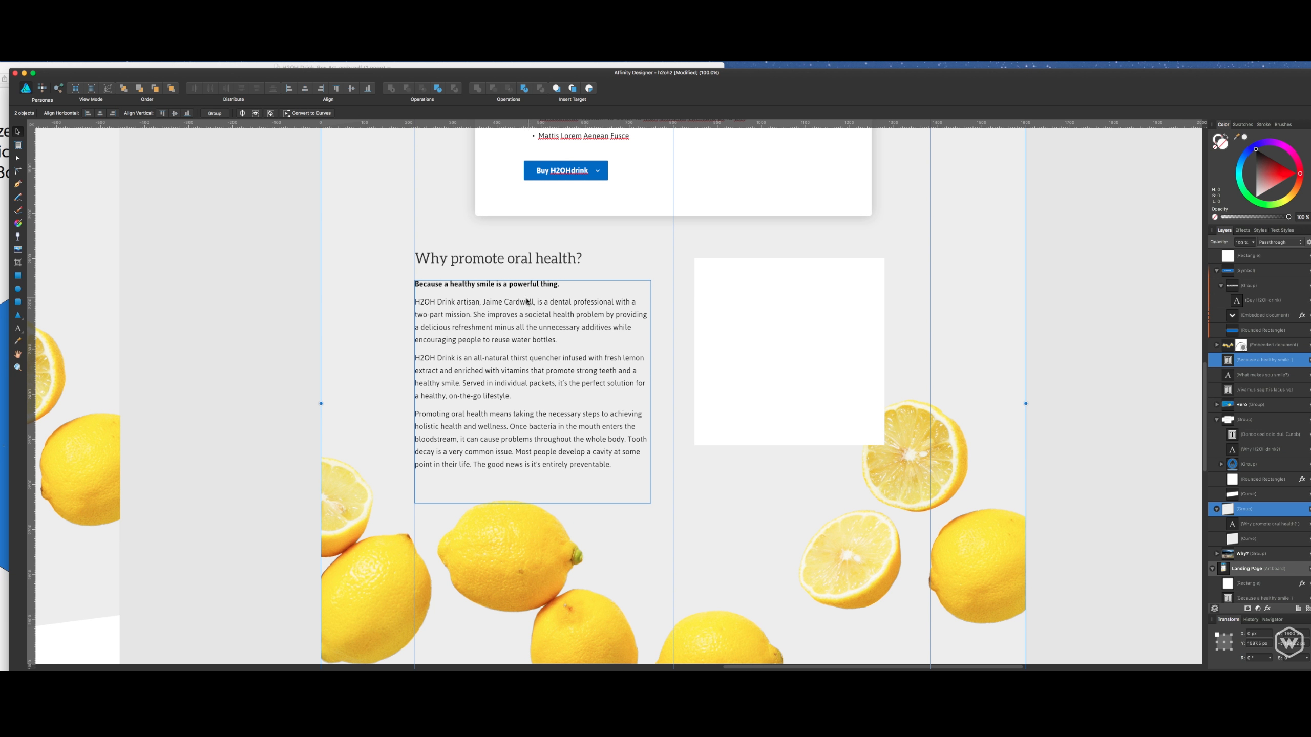
left_click(304, 272)
left_click_drag(472, 342, 473, 354)
left_click(468, 261)
left_click_drag(468, 262, 469, 270)
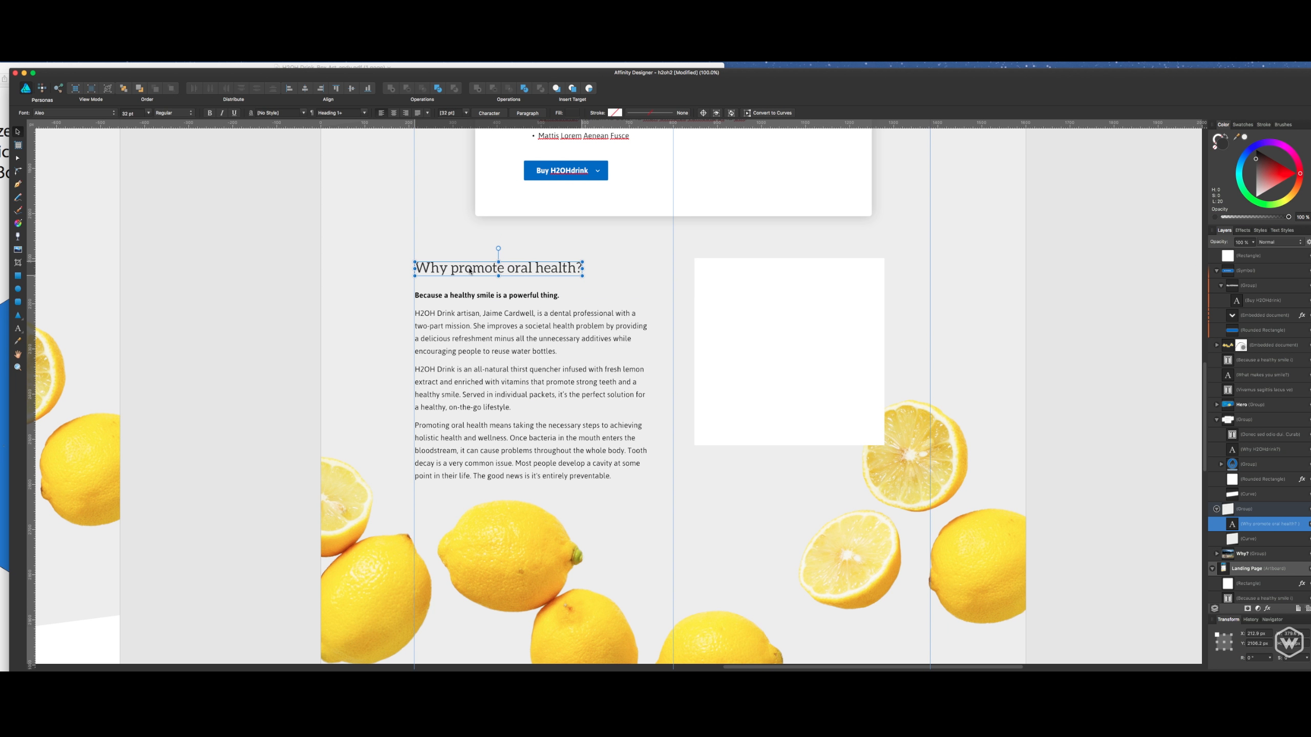
- Add an outer shadow to the white rectangle with a 270° angle, 13 px radius, 7% intensity, and fill knockout turned off
left_click(746, 324)
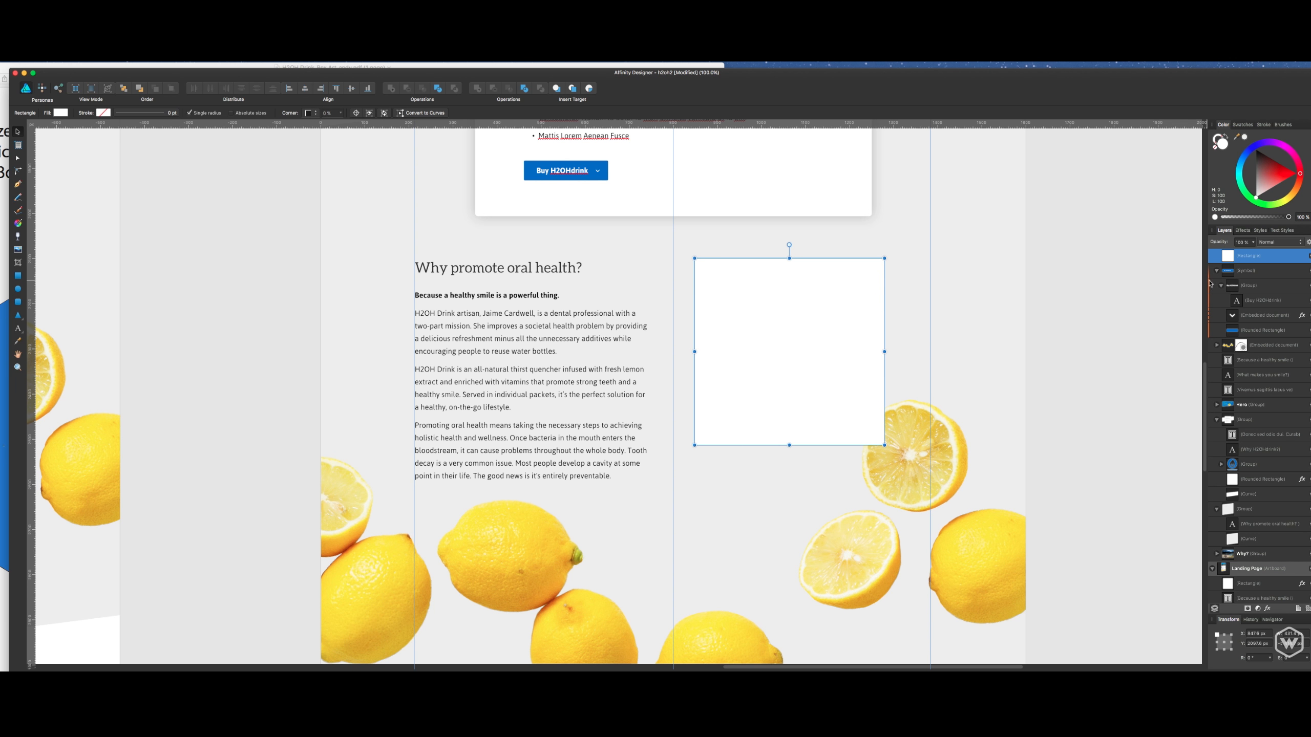
right_click(1261, 255)
left_click(1264, 263)
left_click(1267, 610)
left_click(1004, 336)
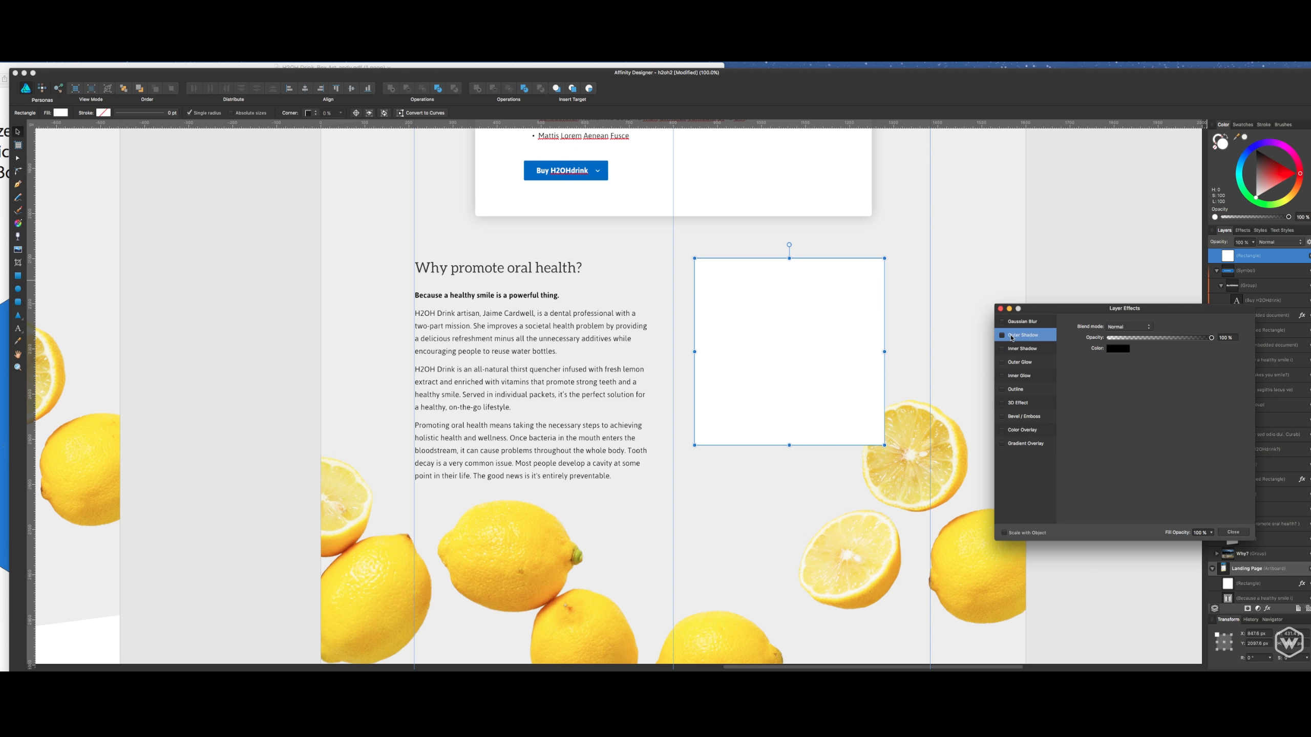
left_click_drag(1124, 370, 1128, 371)
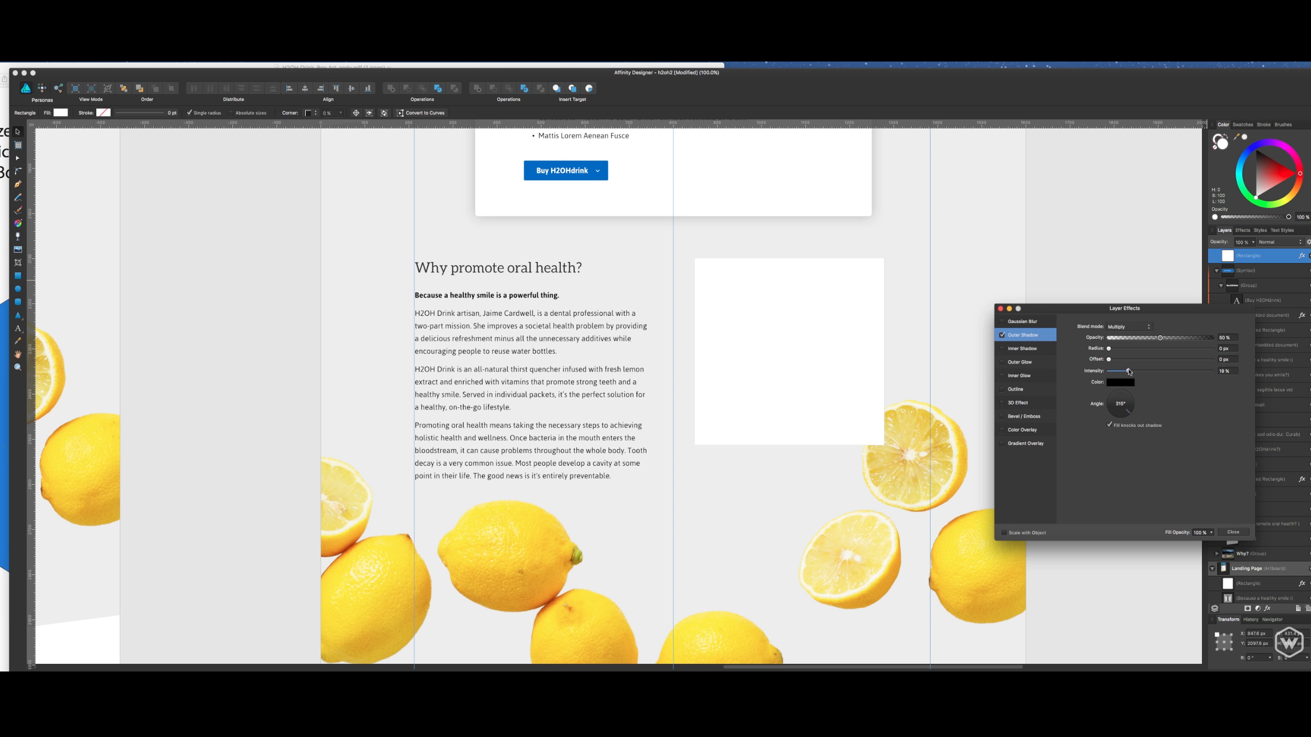
left_click(1121, 422)
left_click(1119, 417)
left_click_drag(1128, 371, 1140, 350)
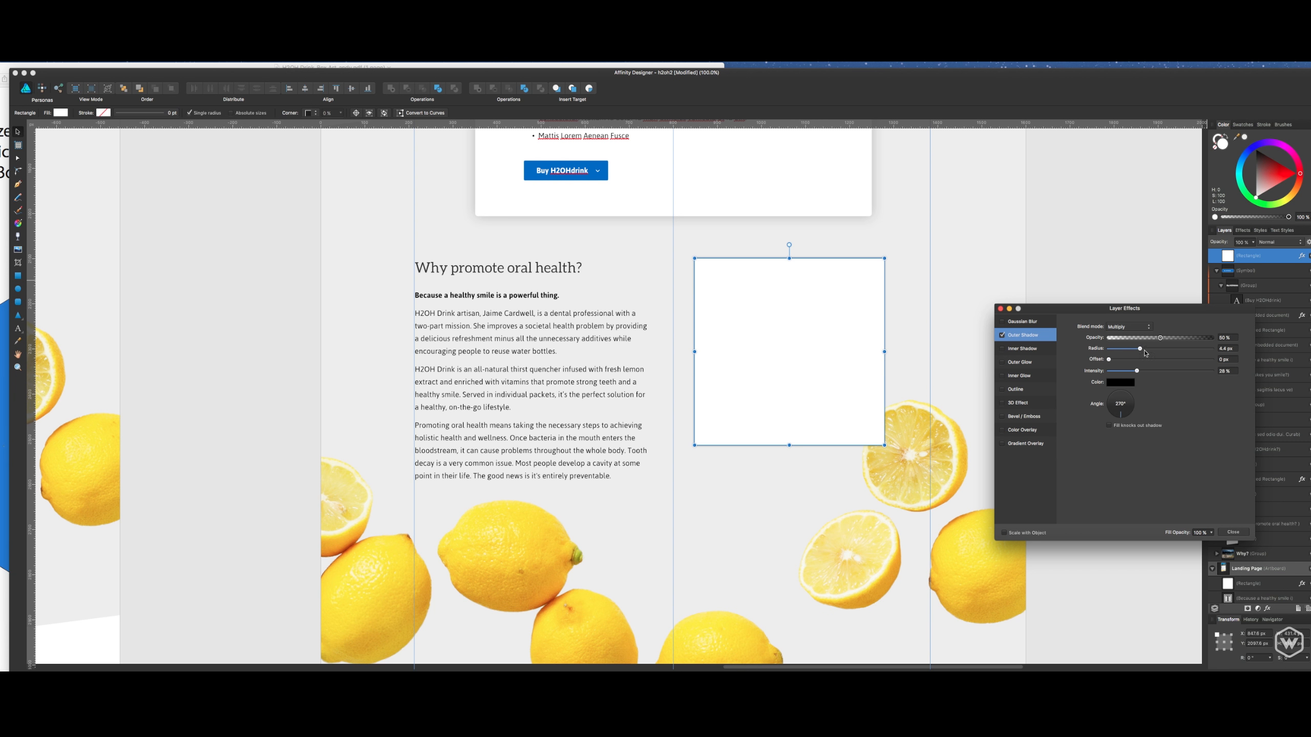
left_click_drag(1140, 349, 1116, 372)
- Change the rectangle's shadow colour to mid grey, lower the shadow opacity to 31%, and close the layer effects
left_click(1109, 382)
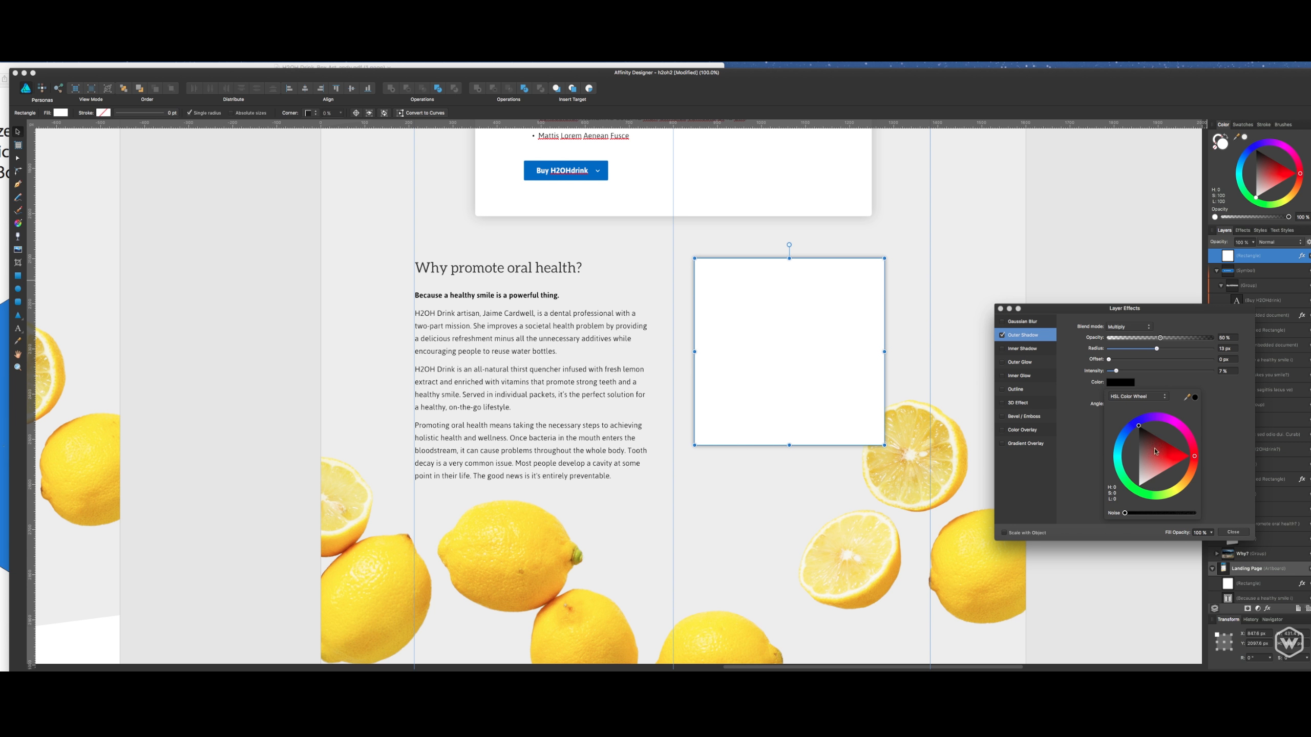
mouse_move(1149, 444)
left_mouse_down()
mouse_move(1128, 434)
mouse_move(1120, 450)
mouse_move(1138, 455)
left_mouse_up()
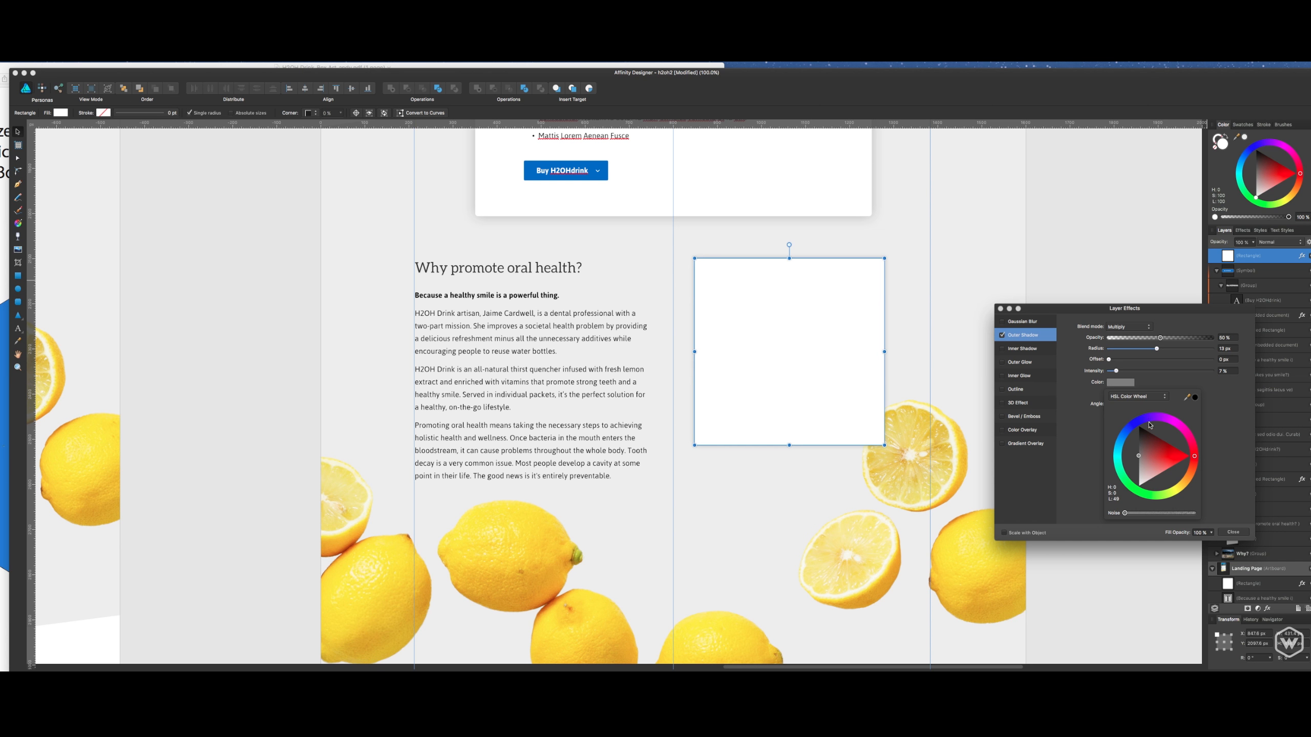
left_click(1160, 338)
left_click_drag(1160, 337, 1139, 340)
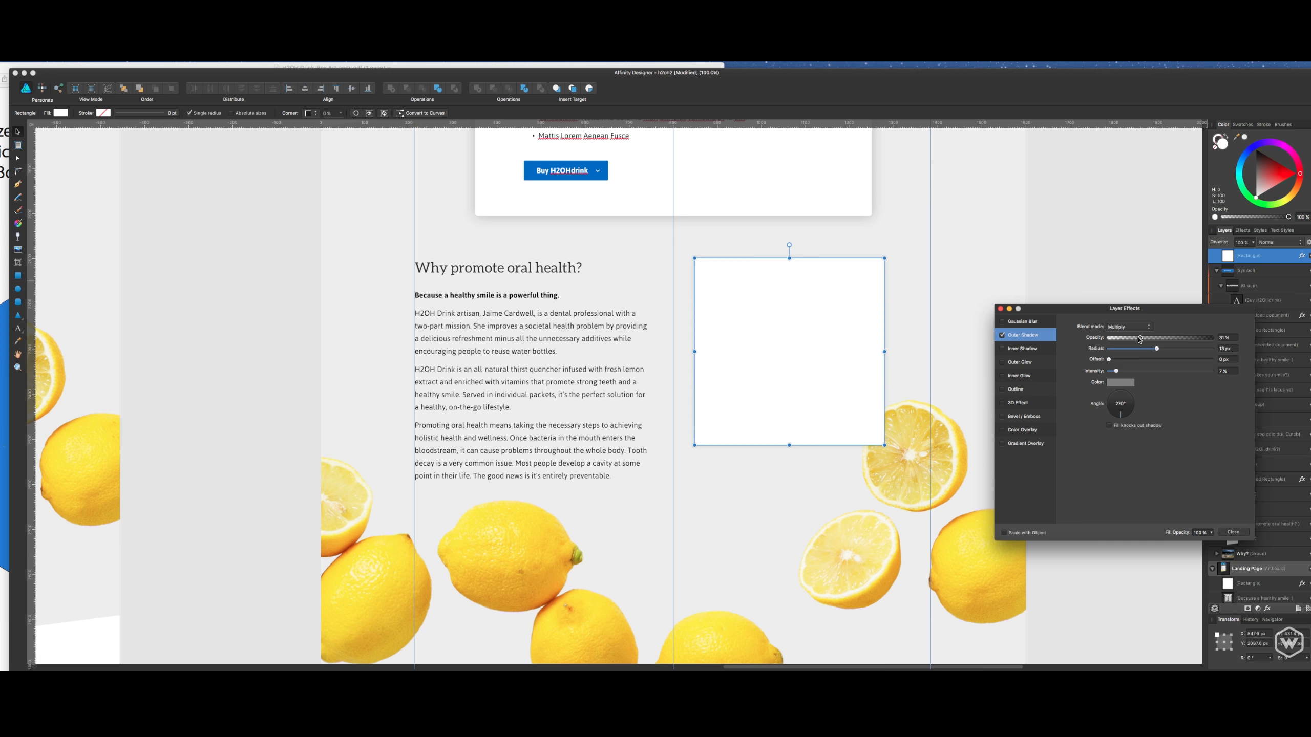
left_click(1232, 532)
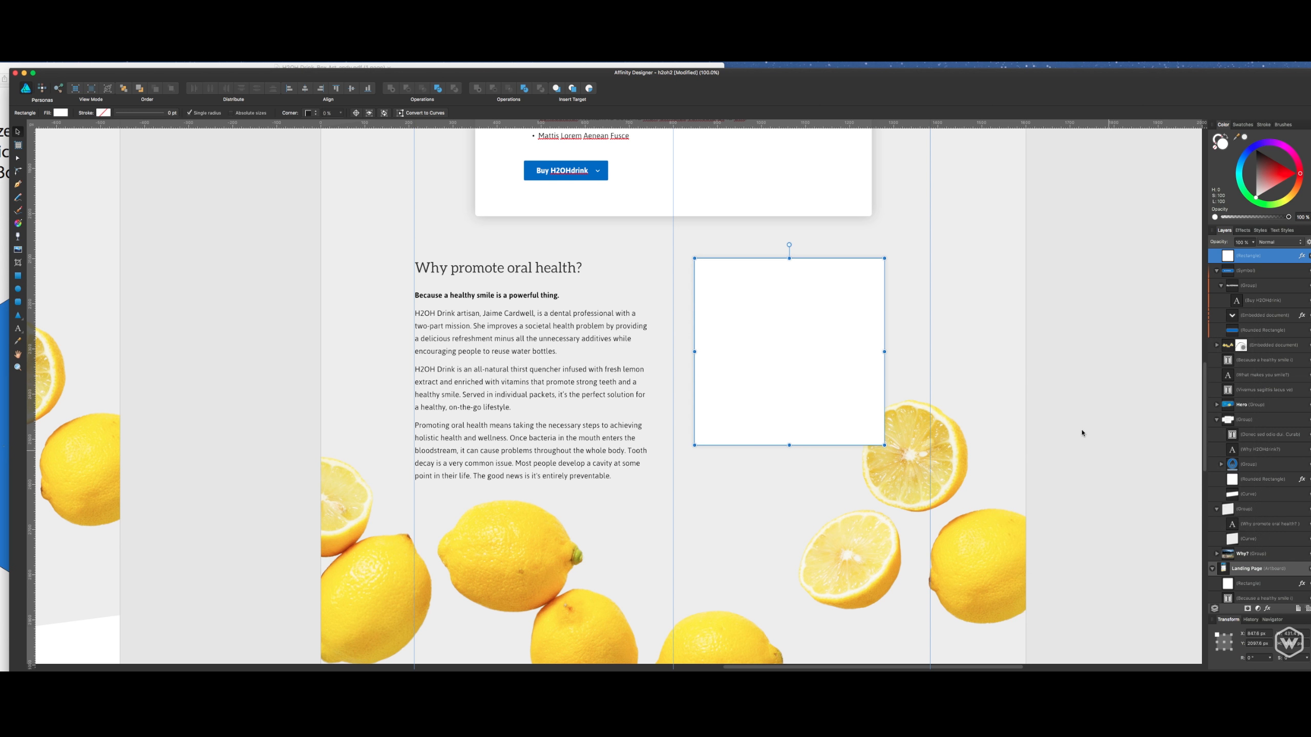
- Round the white rectangle's corners and turn off the single radius option so each corner can be set separately
left_click(310, 112)
left_click(315, 125)
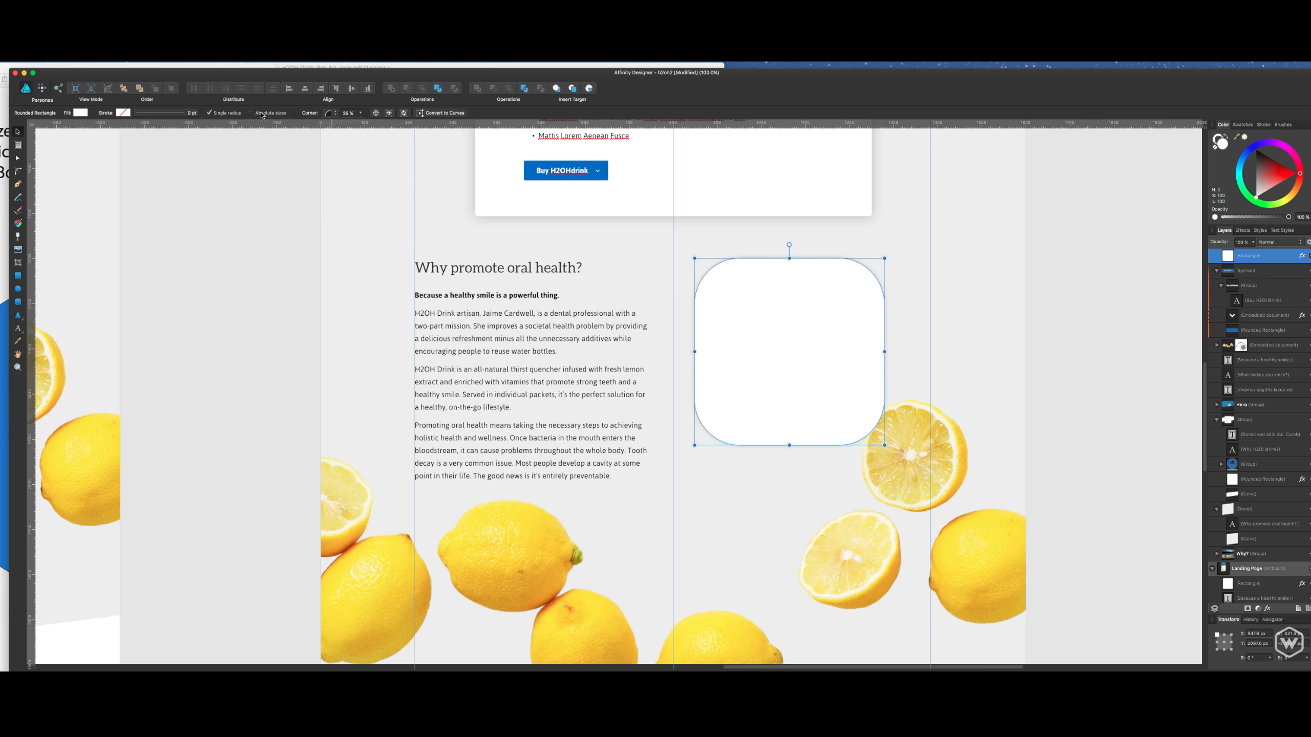
left_click(233, 114)
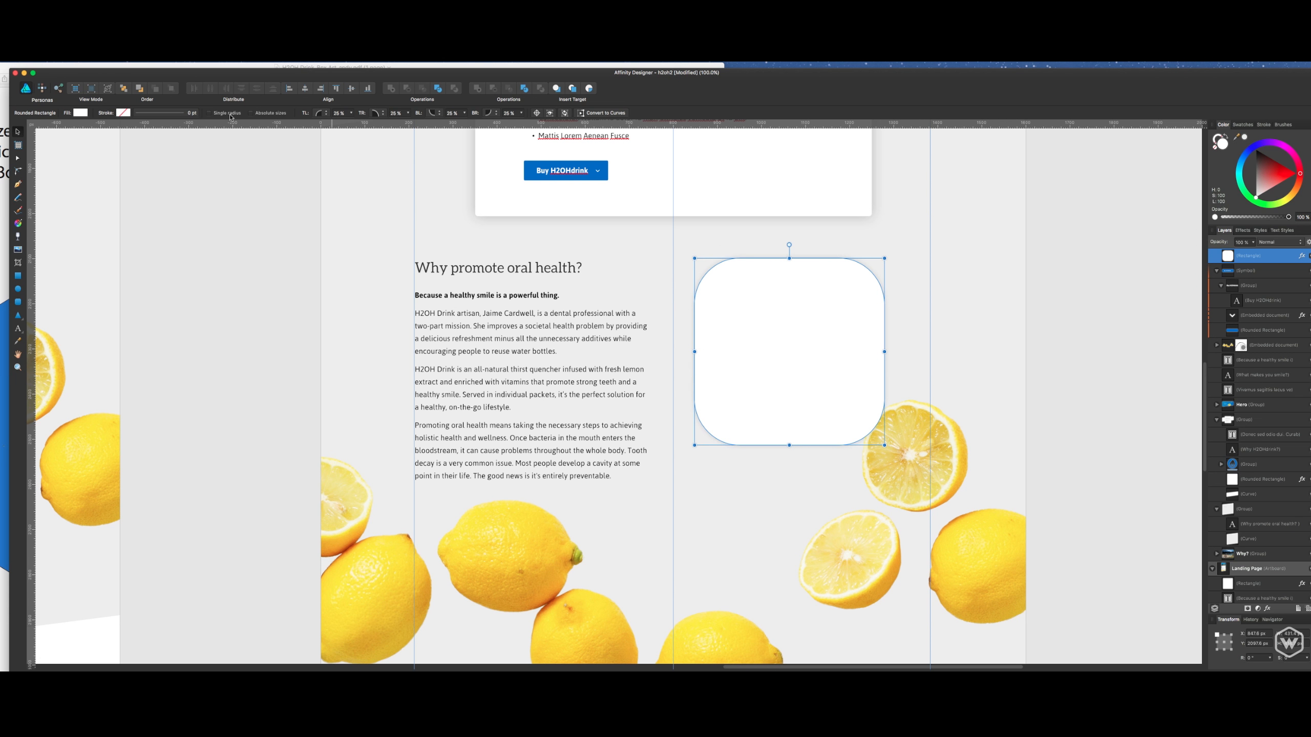
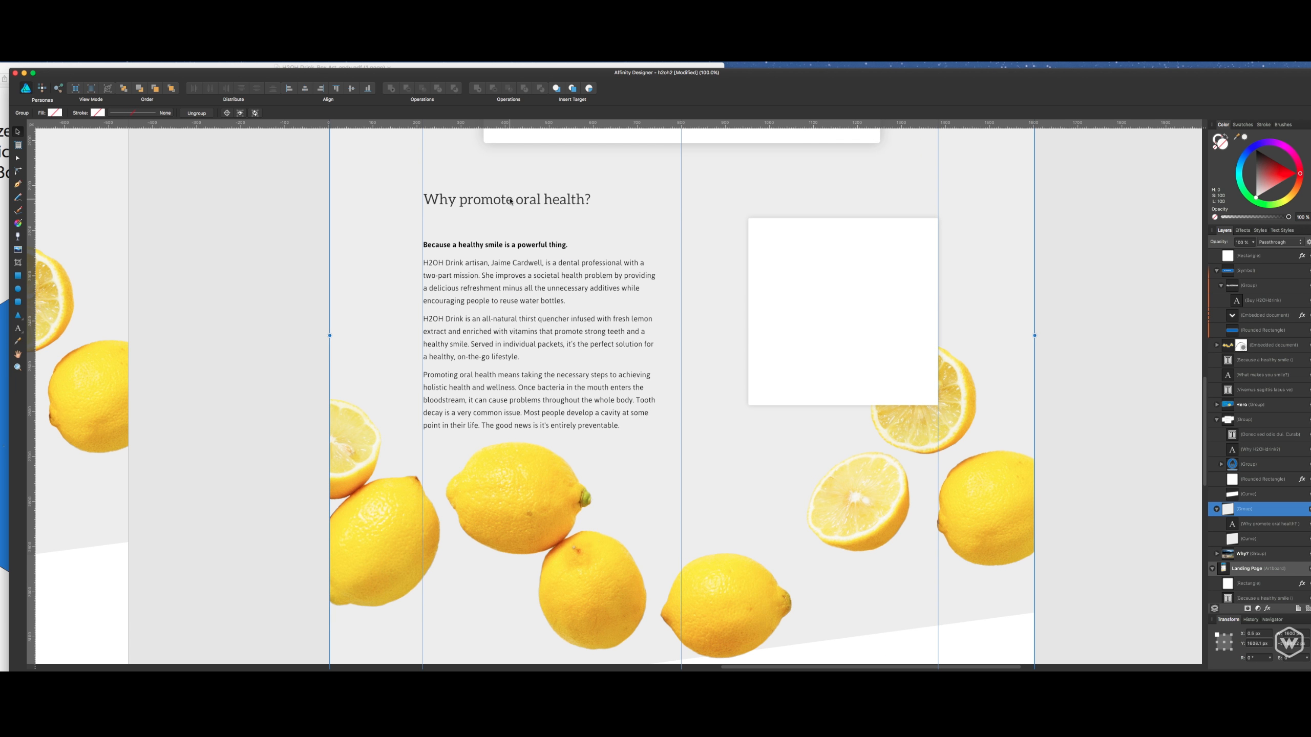
- Undo the last group move and place the "Why promote oral health?" heading further down, just above its body text
key("super+z")
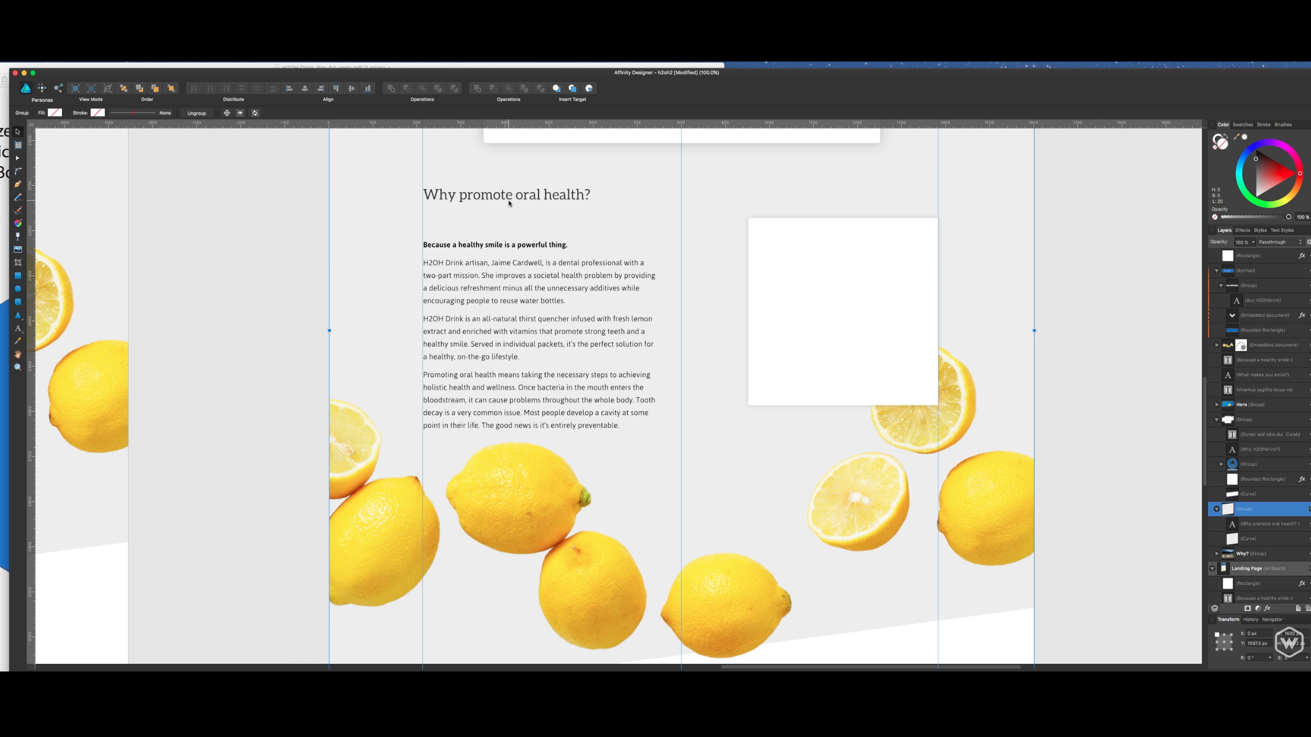
double_click(509, 202)
mouse_move(509, 200)
left_mouse_down()
mouse_move(530, 203)
mouse_move(529, 220)
left_mouse_up()
key("super+z")
left_click(1075, 231)
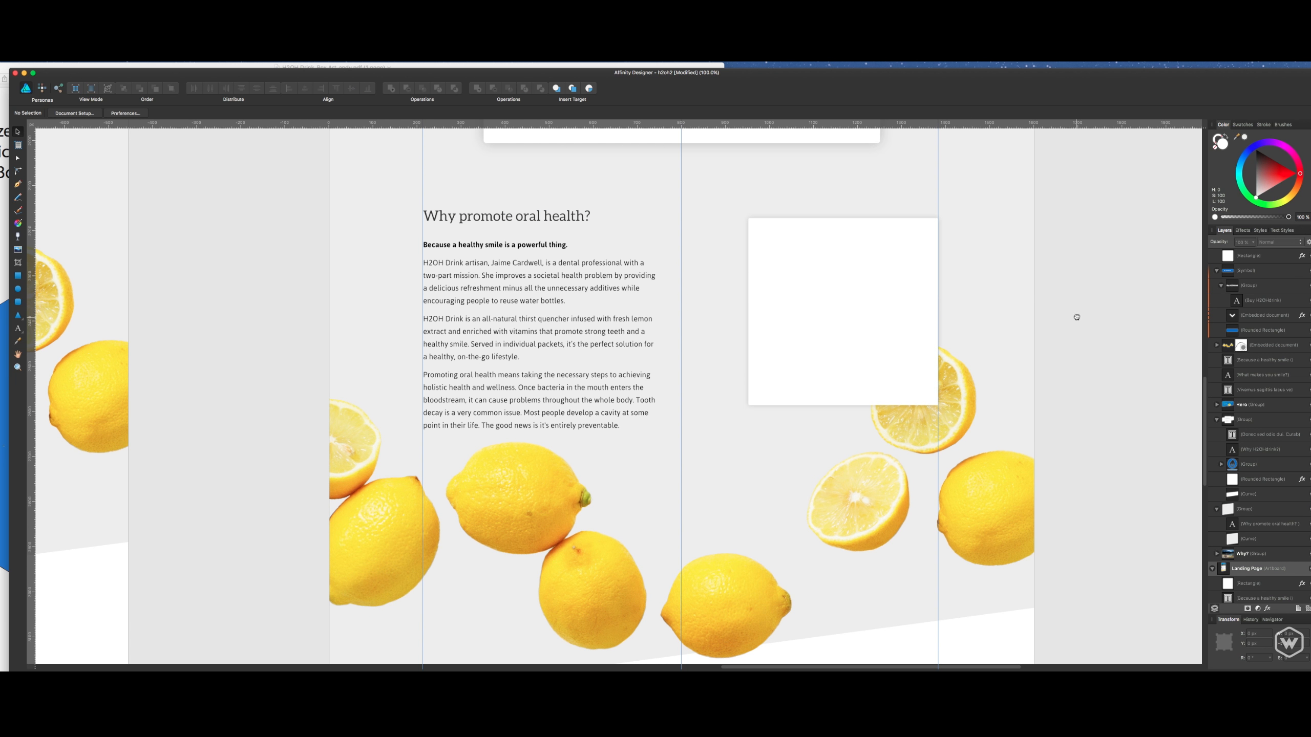
- Move the two lower corner nodes of the light grey background curve slightly down below the lemons, and save the document
scroll(1069, 300, "down", 2)
scroll(995, 340, "down", 5)
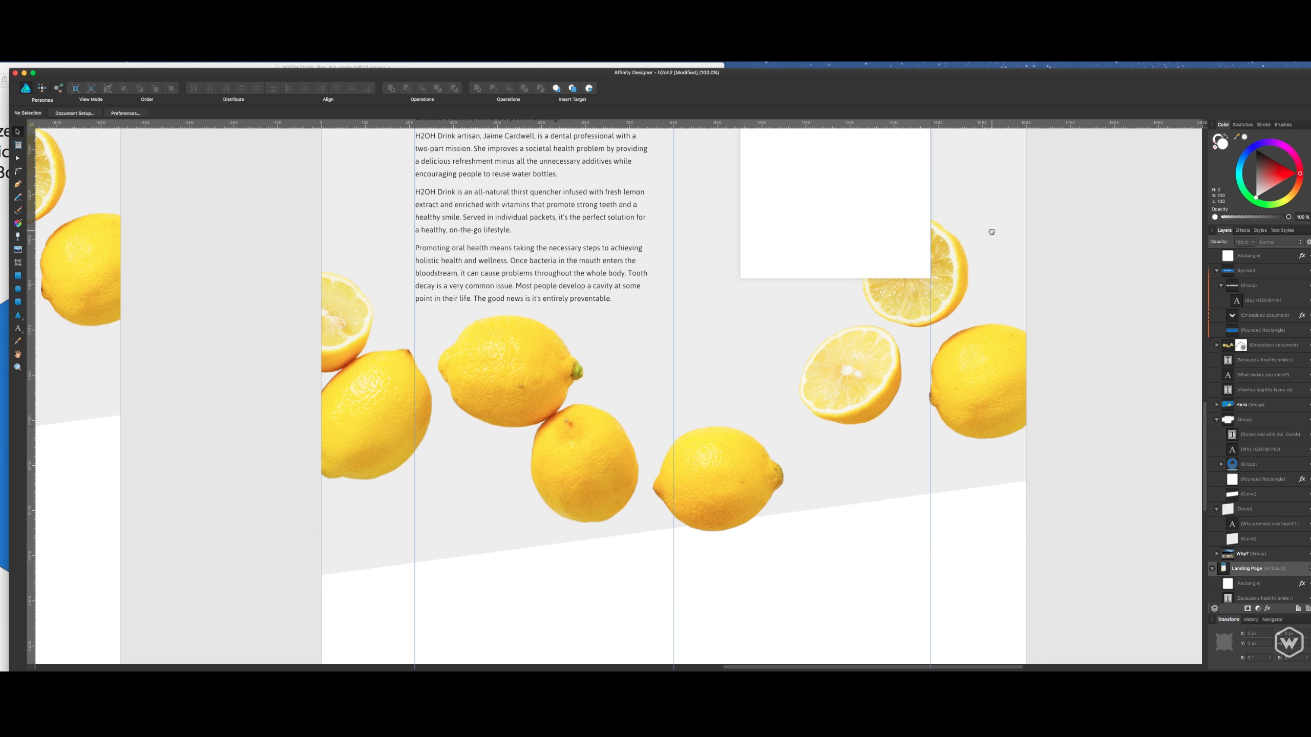
left_click(892, 490)
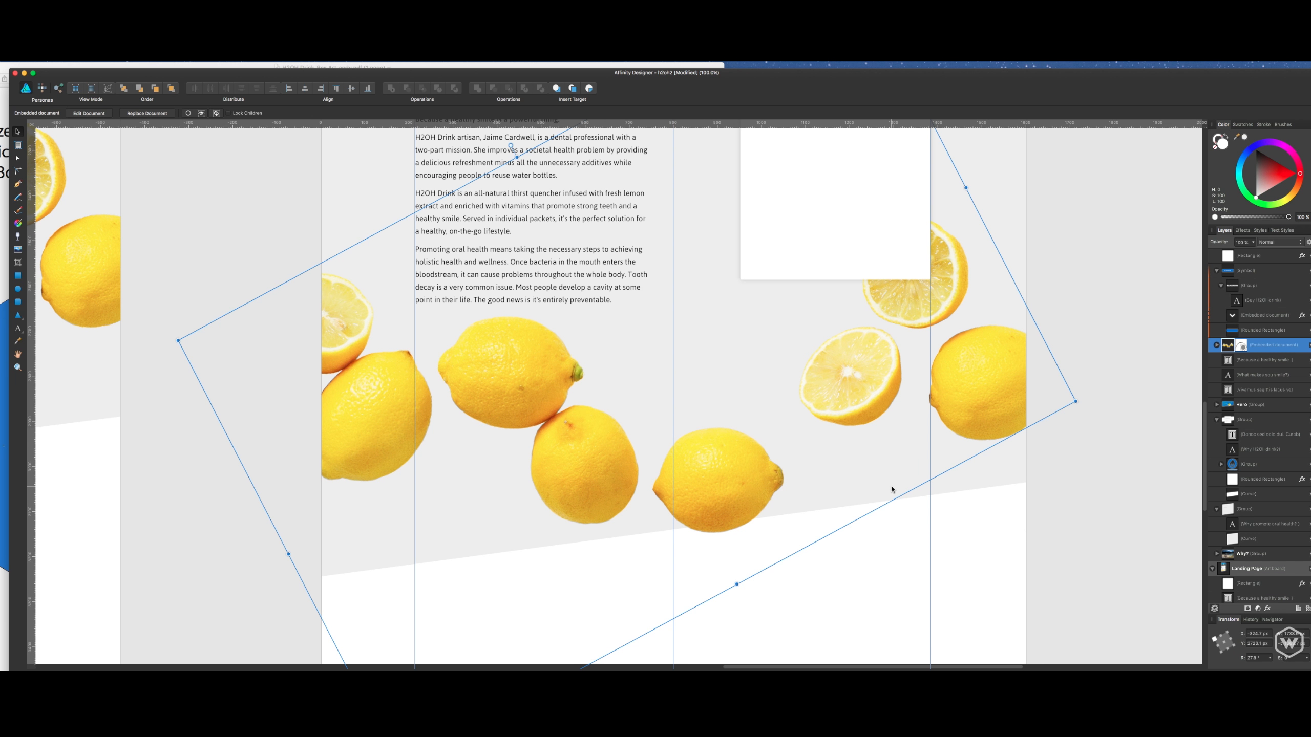
left_click(949, 490)
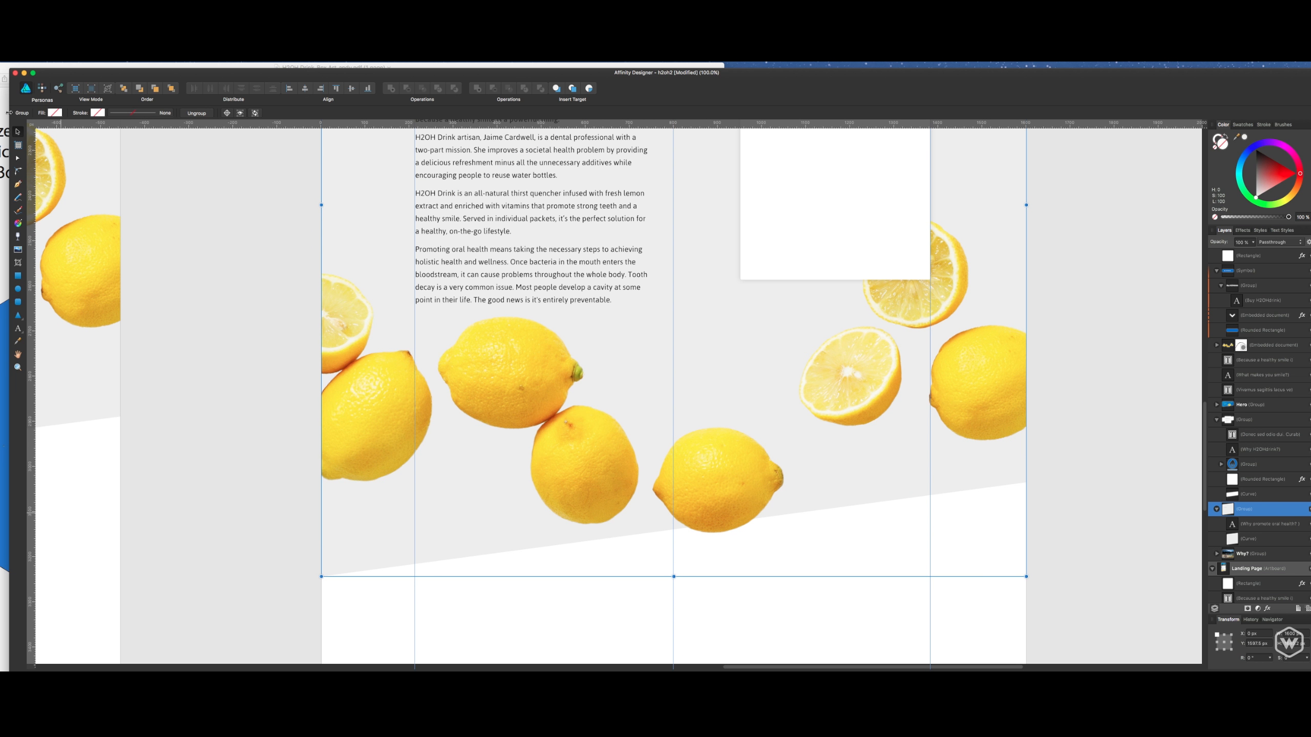
left_click(17, 158)
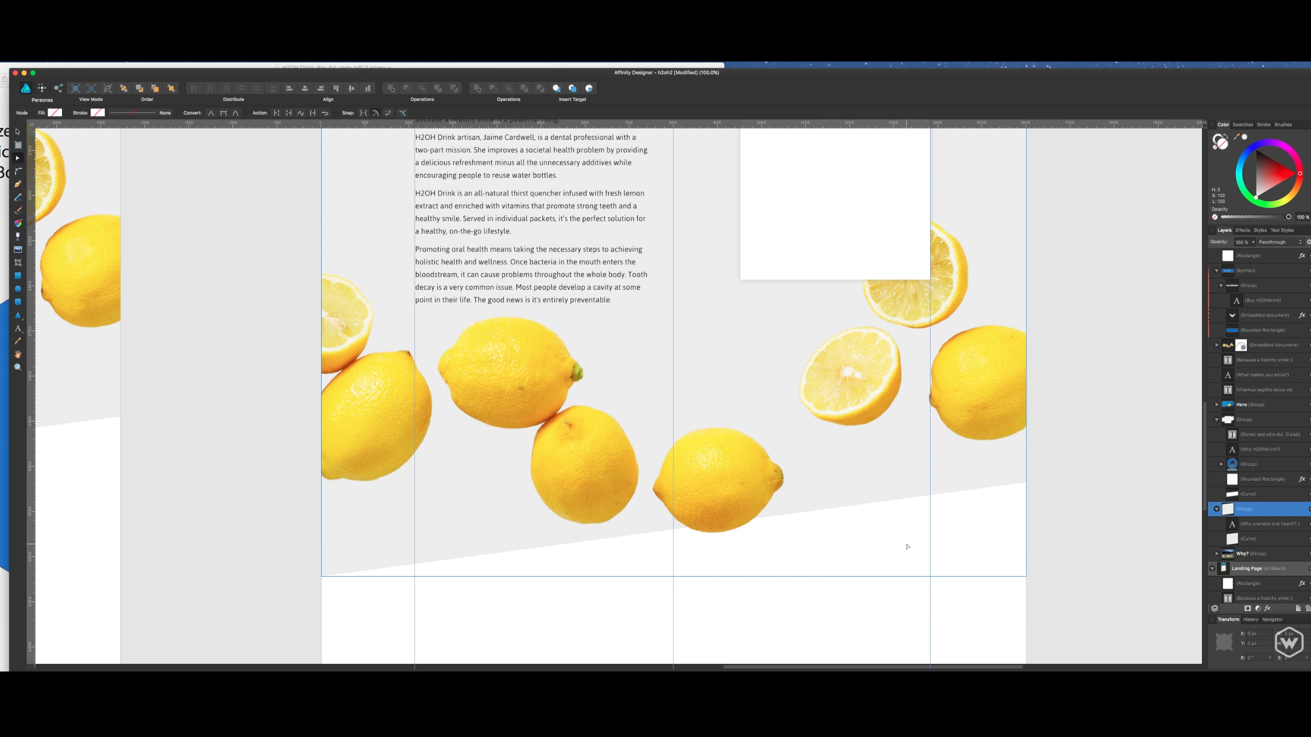
left_click(1244, 540)
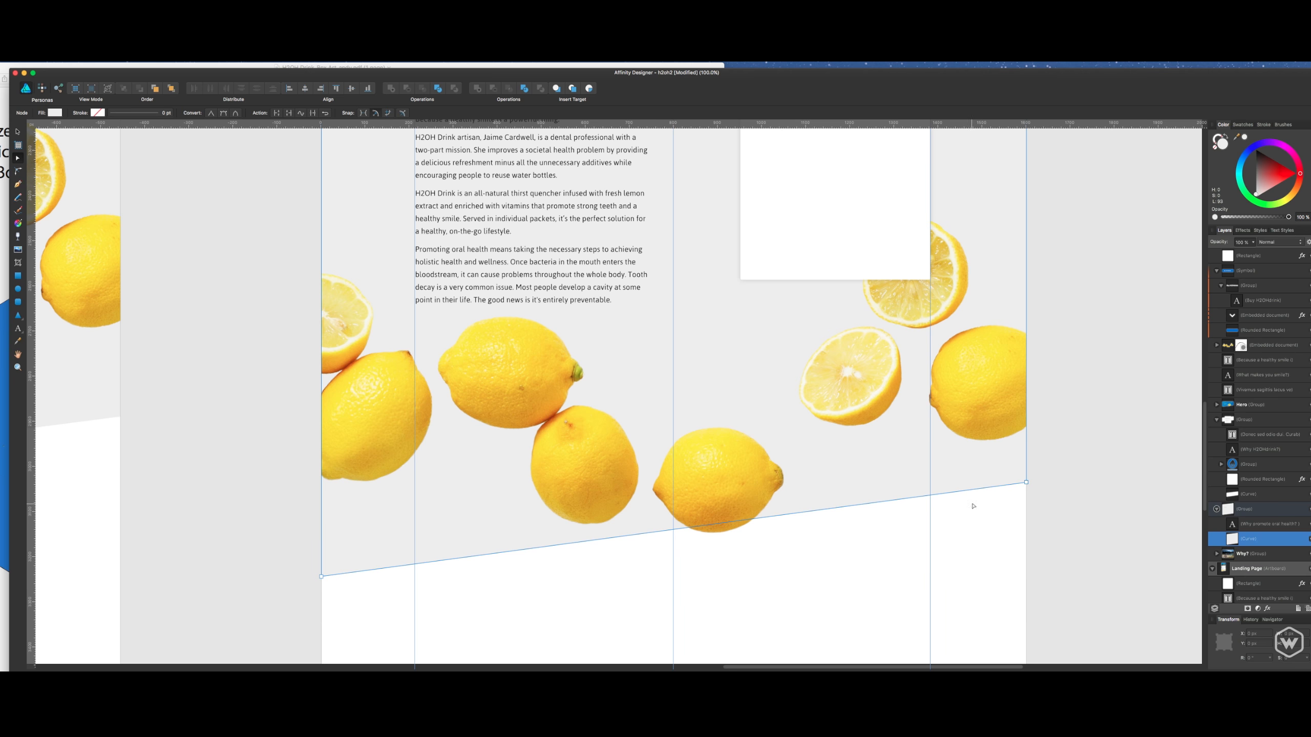
left_click(1026, 483)
mouse_move(320, 577)
left_mouse_down()
mouse_move(319, 605)
mouse_move(320, 591)
left_mouse_up()
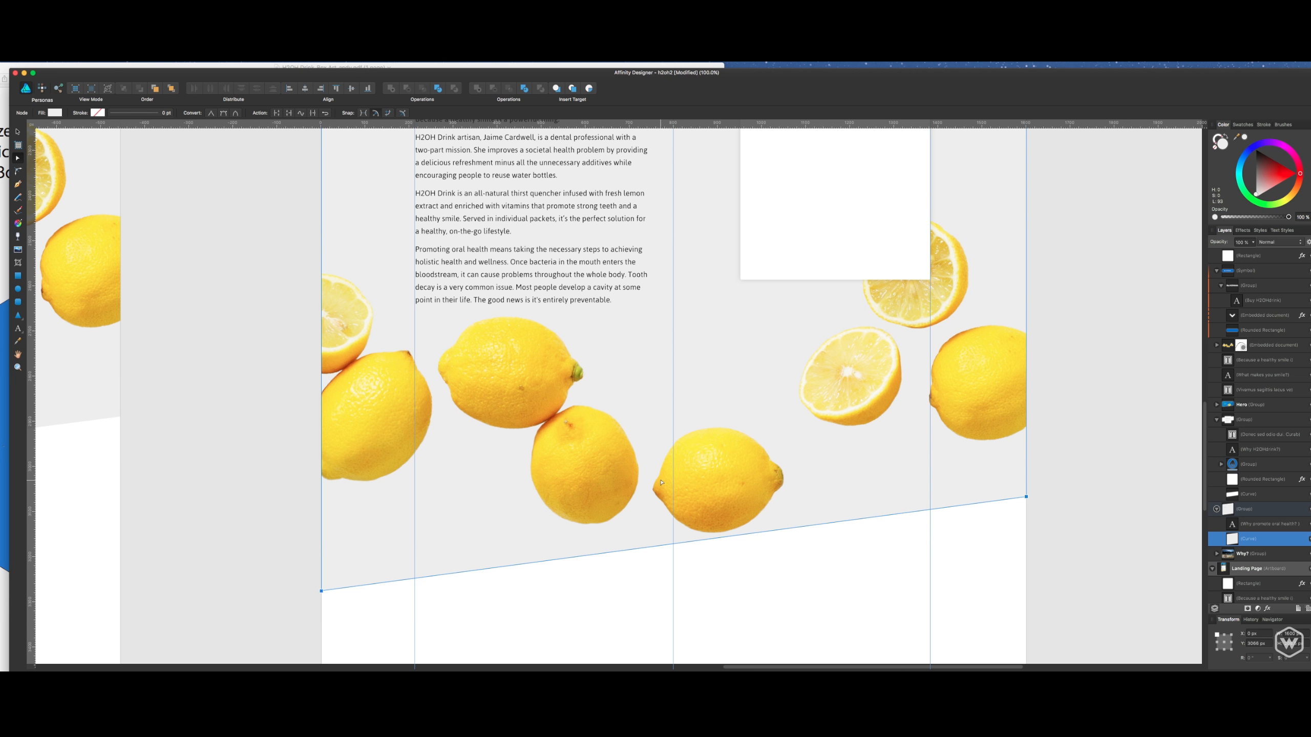
left_click(1048, 551)
scroll(896, 353, "up", 2)
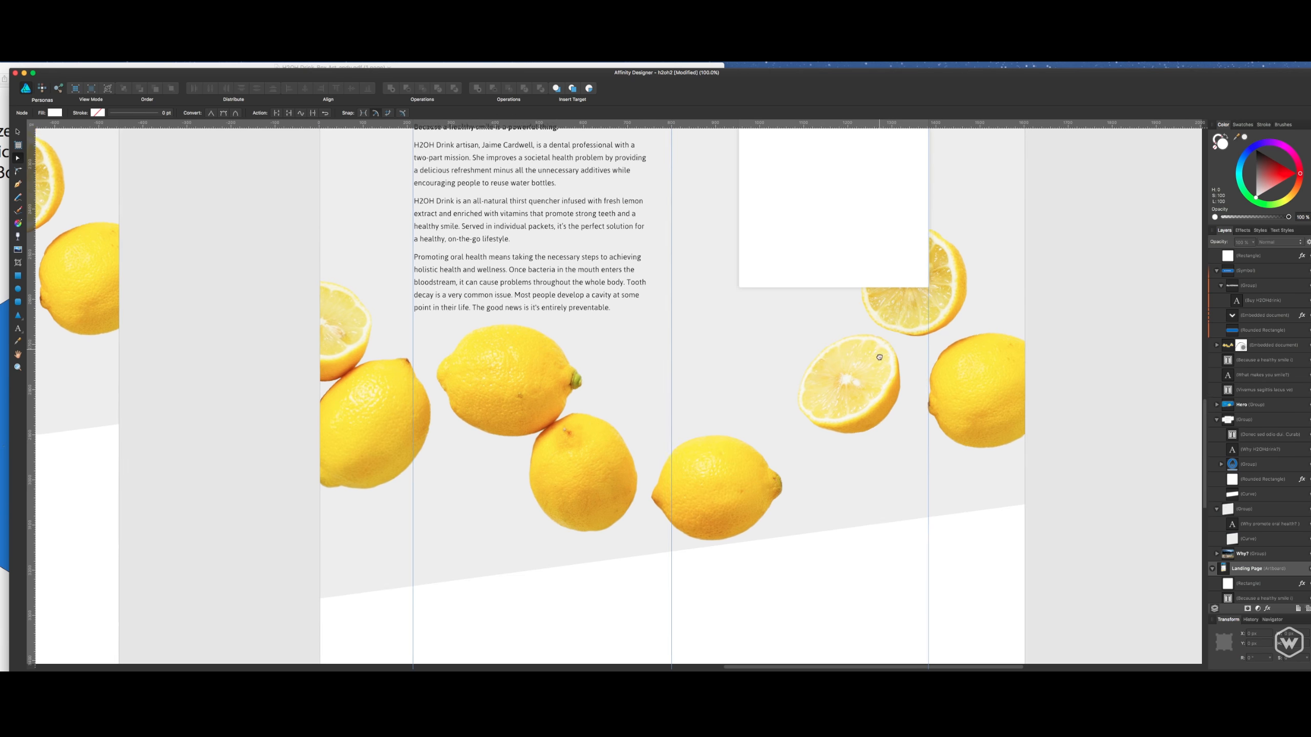
key("super+minus")
key("super+minus")
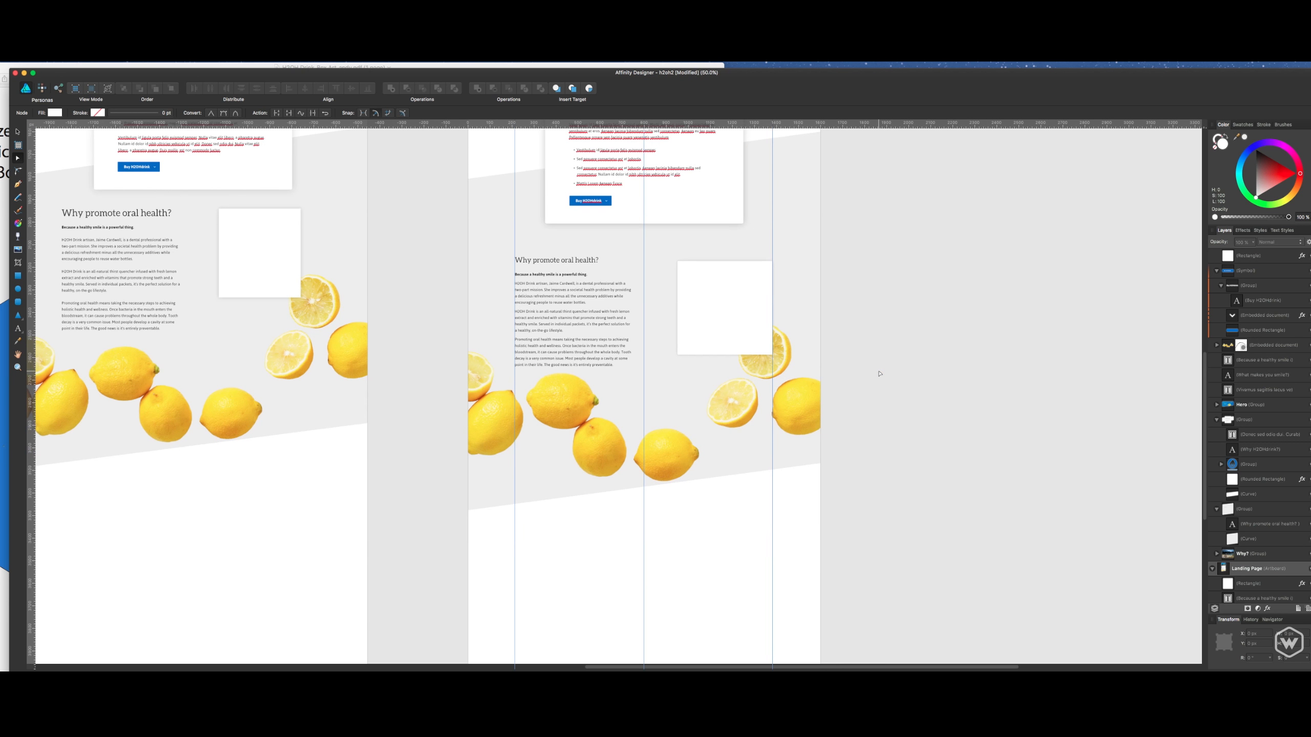
key("super+s")
- Narrow the white rounded rectangle slightly and shift it inward from the outer guide towards the text, and save the document
left_click_drag(815, 263, 876, 340)
left_click(772, 359)
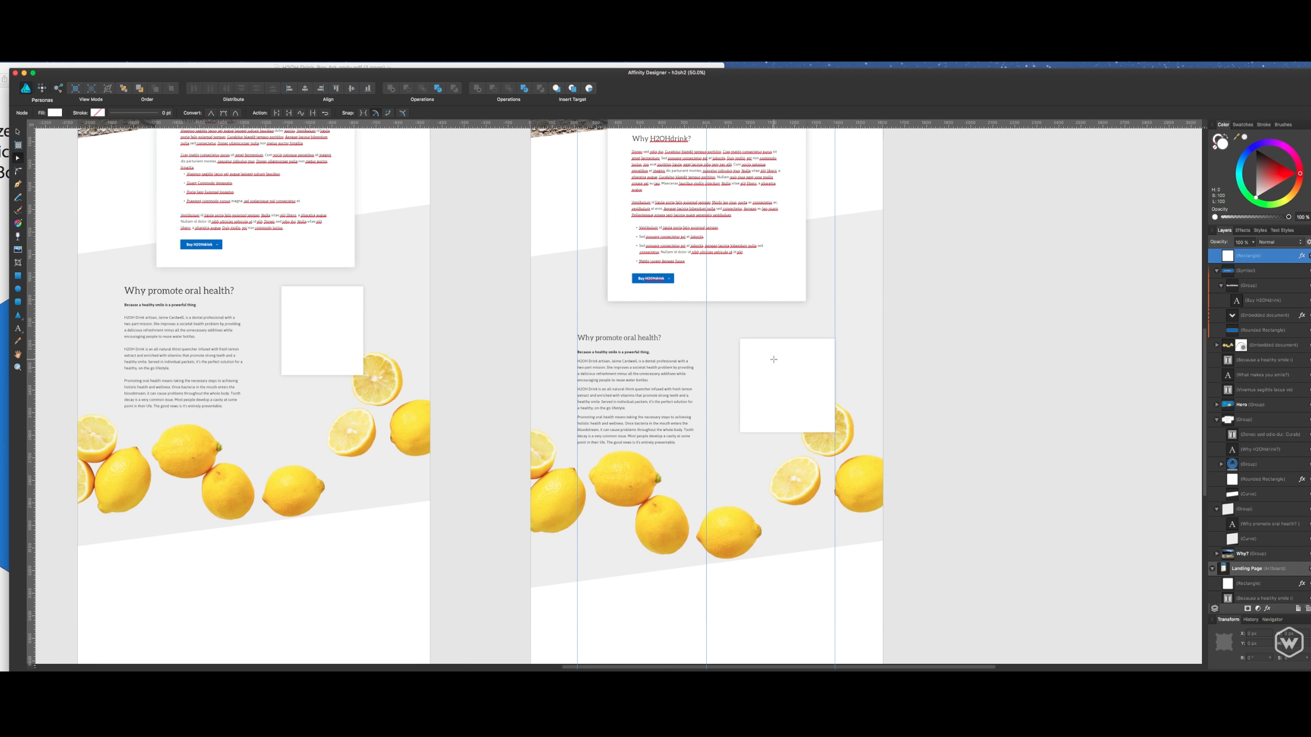
left_click_drag(740, 385, 773, 369)
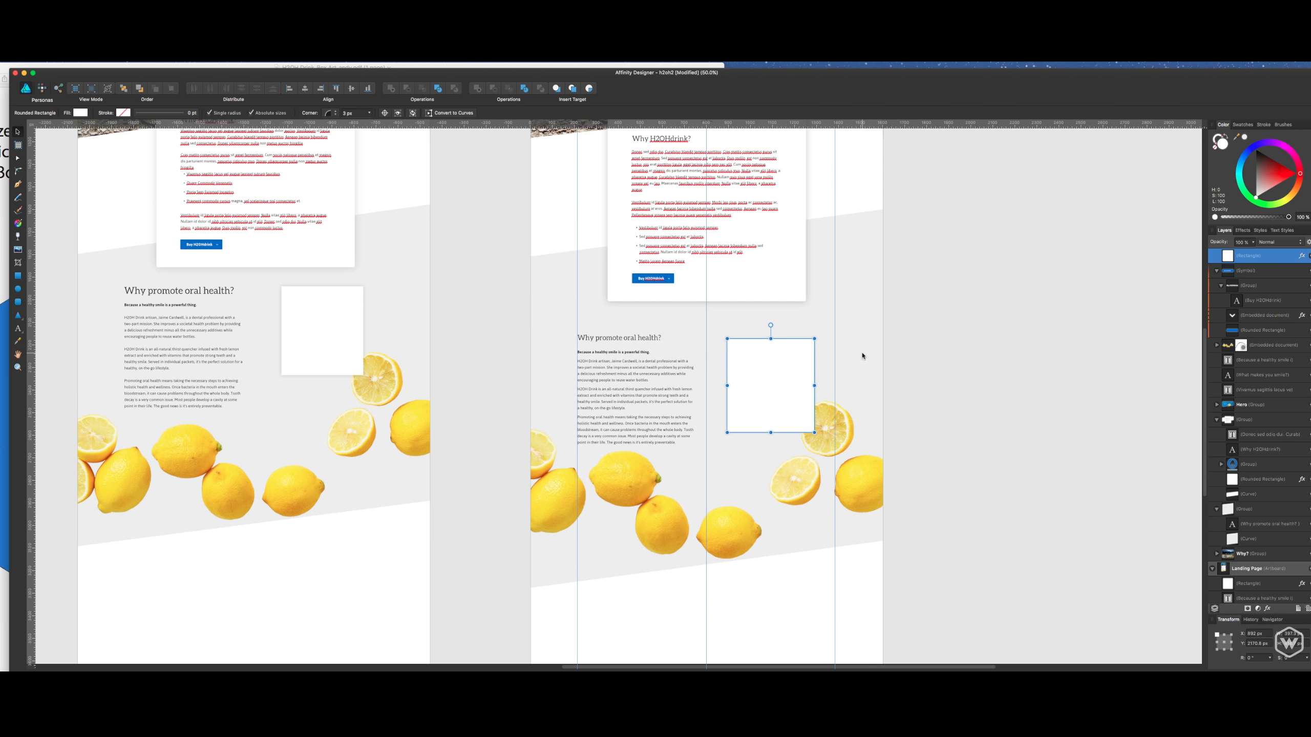
left_click(898, 348)
key("super+s")
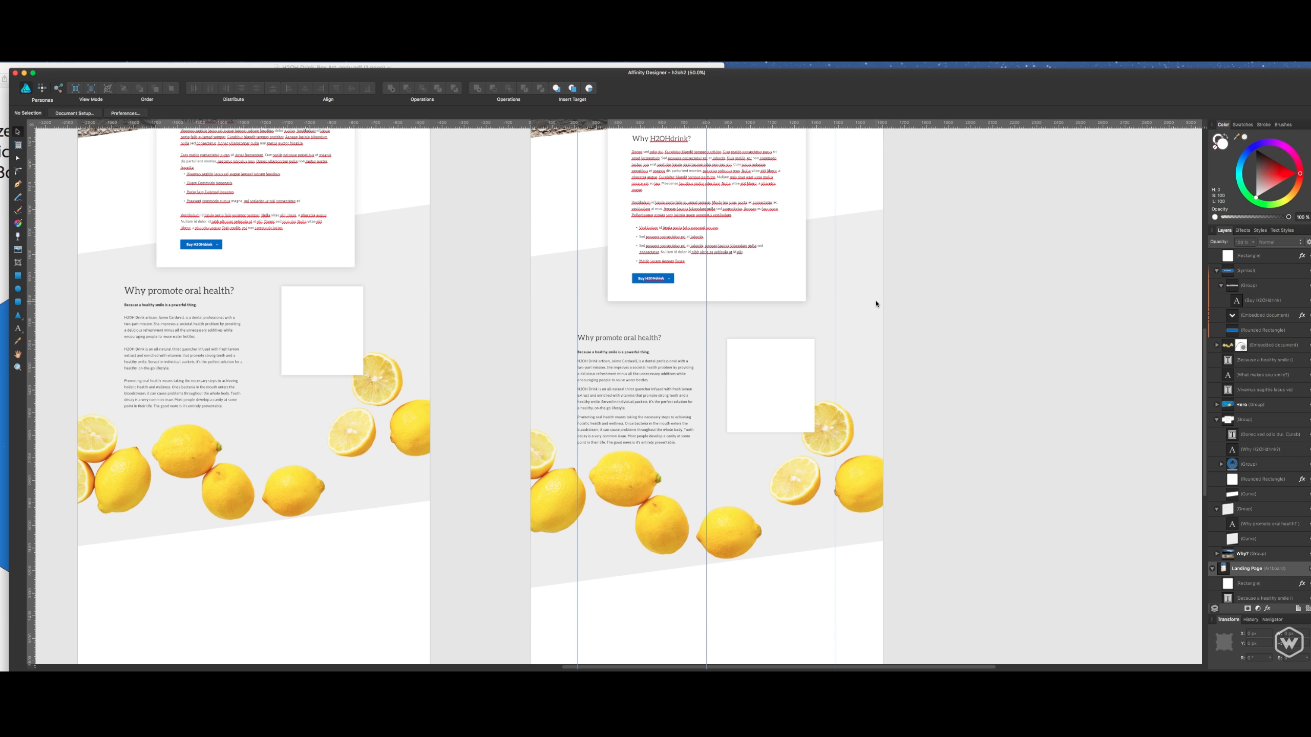
scroll(875, 307, "up", 5)
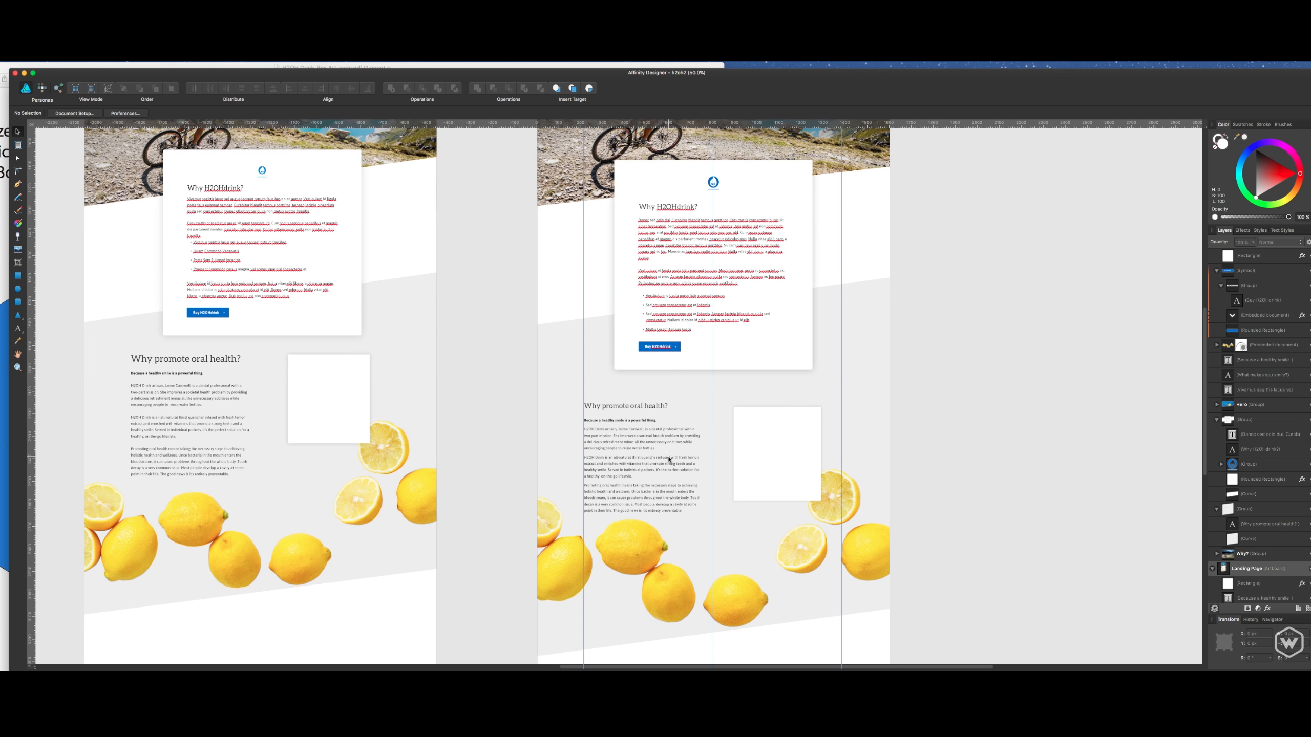
left_click(666, 459)
double_click(663, 439)
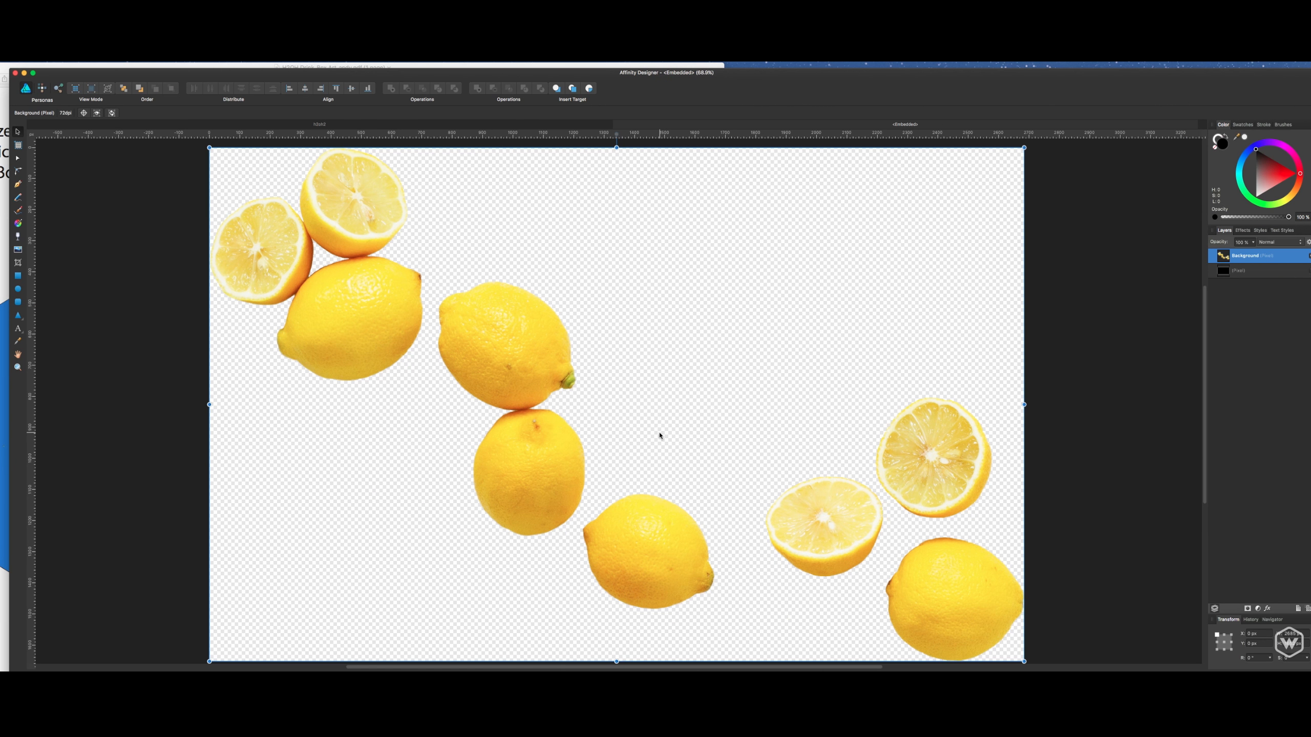
key("super+w")
- Move the oral health heading slightly up and raise its body text closer beneath it
left_click(630, 411)
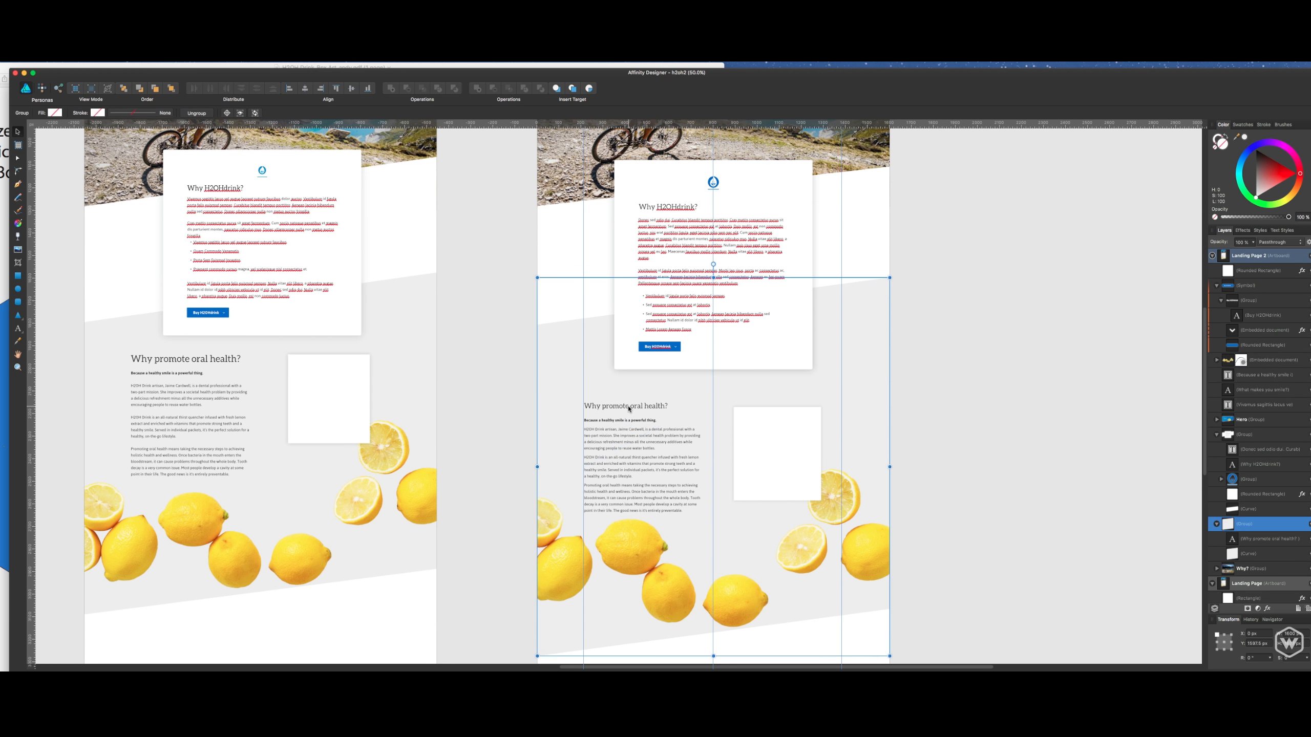
key("super+1")
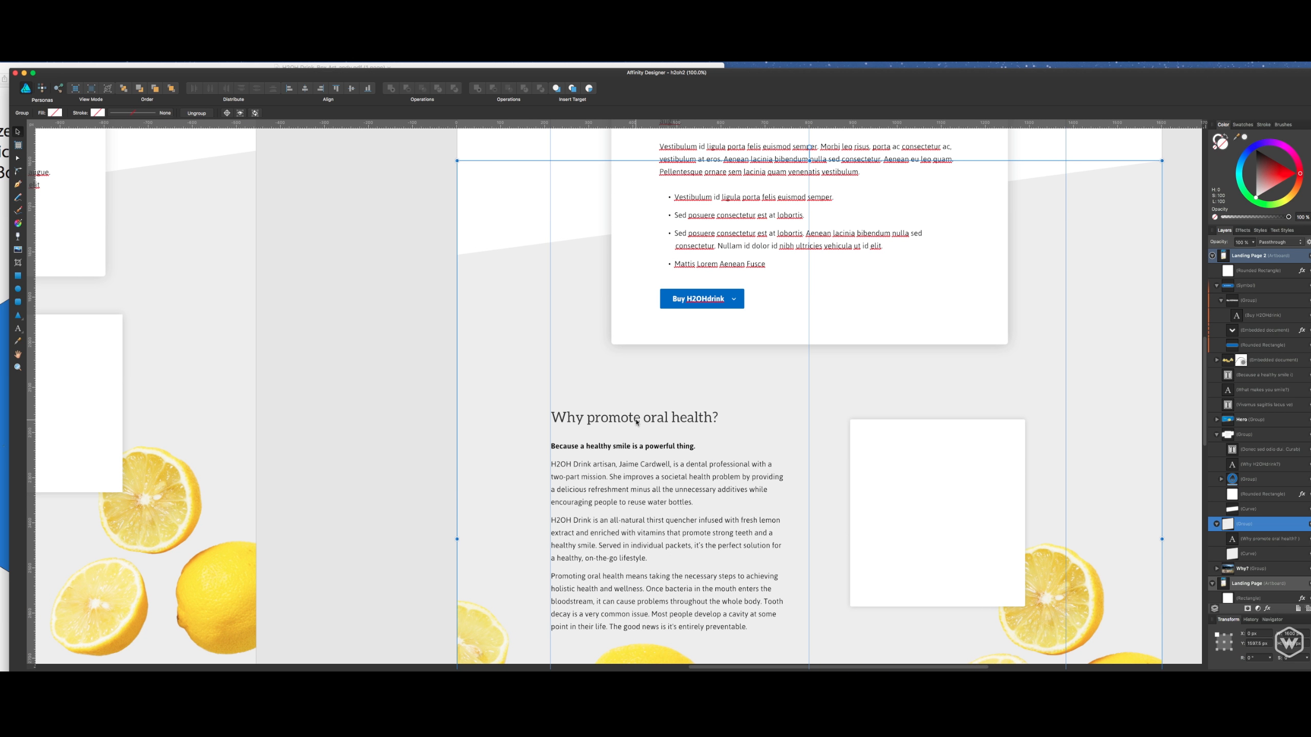
double_click(637, 422)
left_click_drag(648, 422, 648, 408)
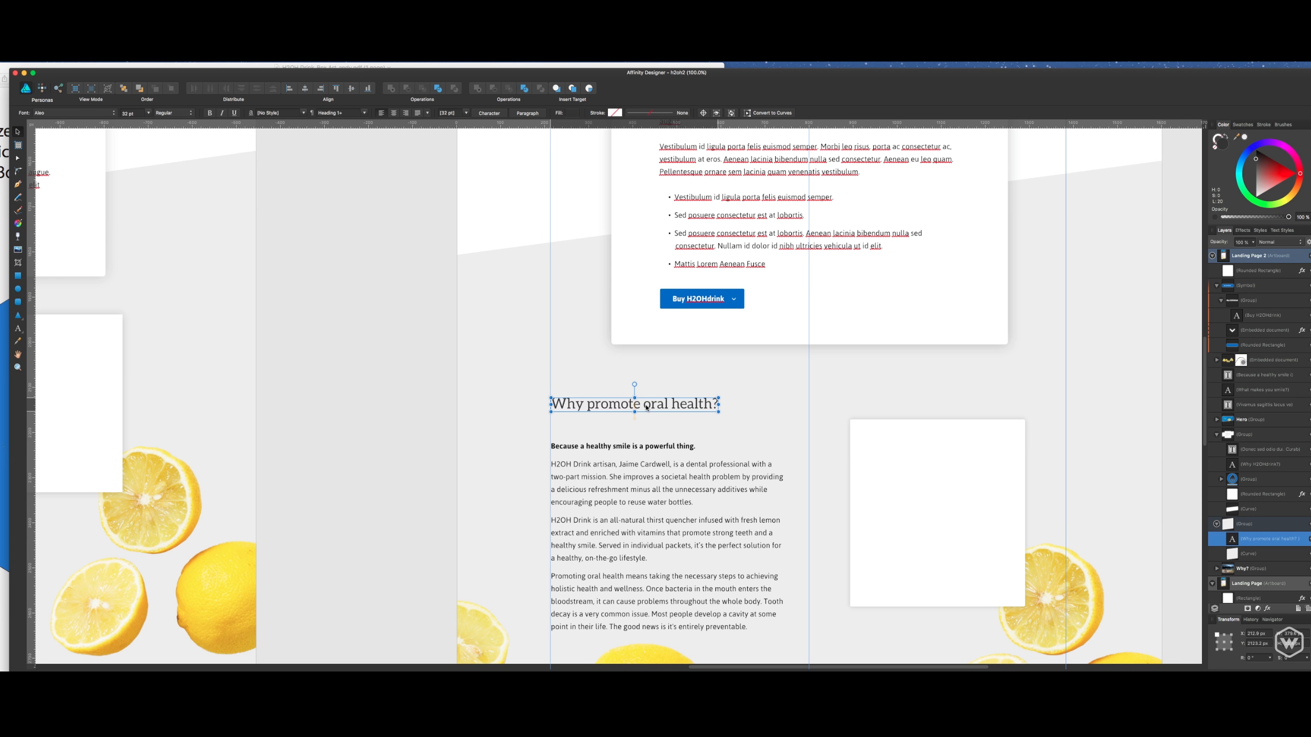
left_click(656, 467)
left_click_drag(657, 468, 657, 450)
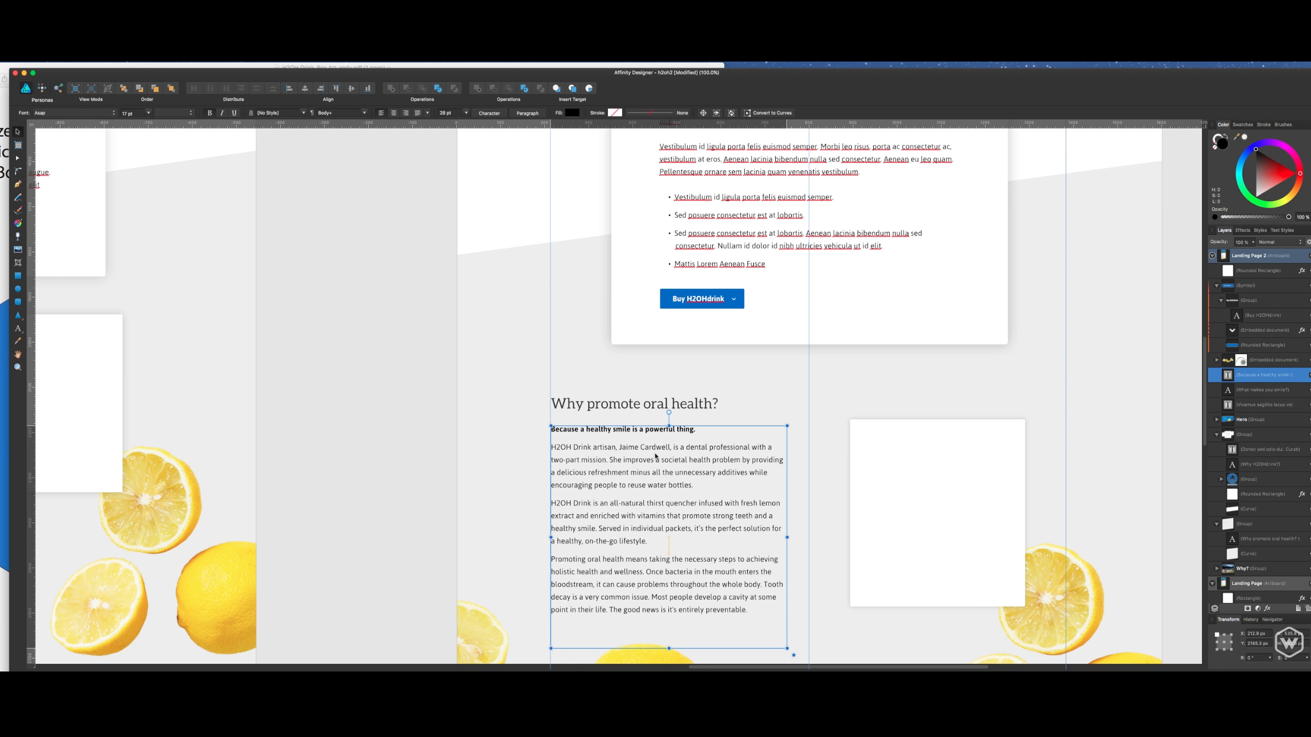
- Move the white rounded rectangle slightly down to align its upper edge with the body text, save the document, and deselect
left_click(889, 447)
left_click_drag(892, 456, 893, 463)
key("super+s")
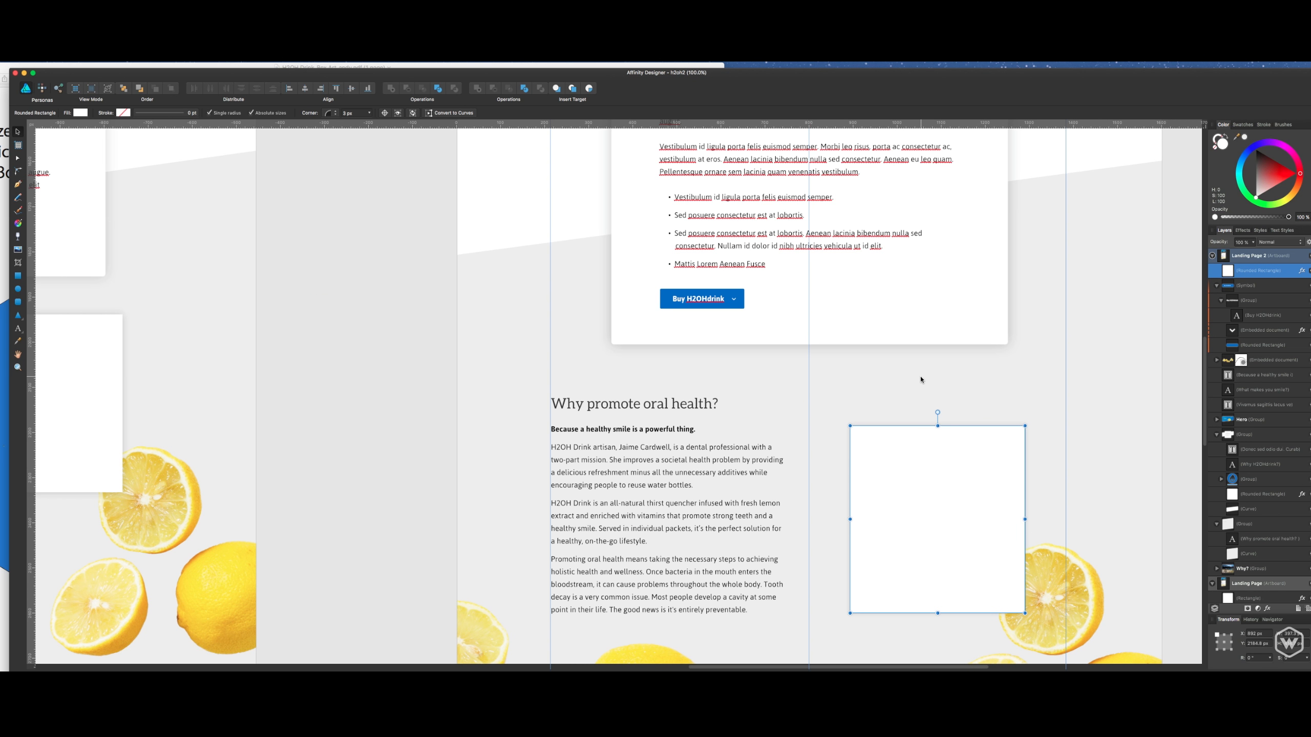
key("super+minus")
key("super+minus")
key("super+d")
- Hide the guides with the hero section of the Landing Page 2 artboard in view
left_click_drag(921, 379, 962, 389)
left_click_drag(957, 310, 969, 436)
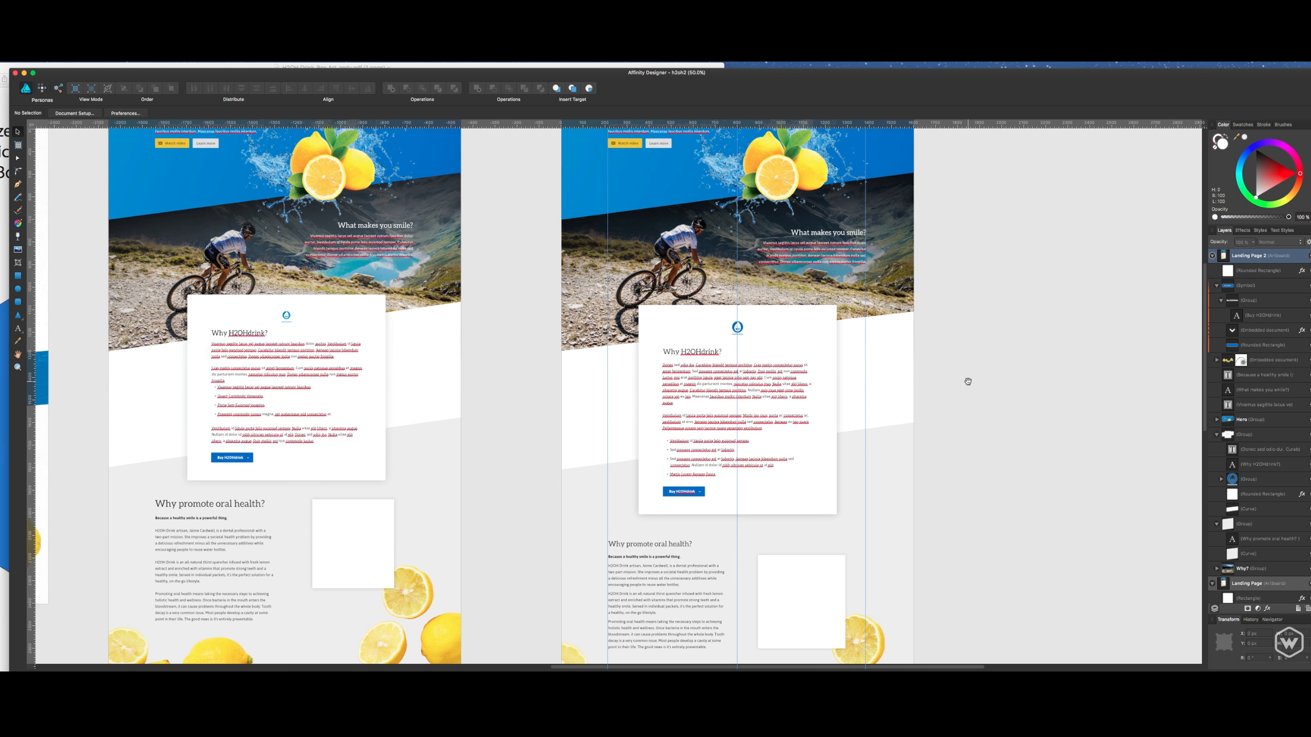
left_click_drag(966, 377, 995, 413)
left_click_drag(977, 316, 996, 402)
key("super+1")
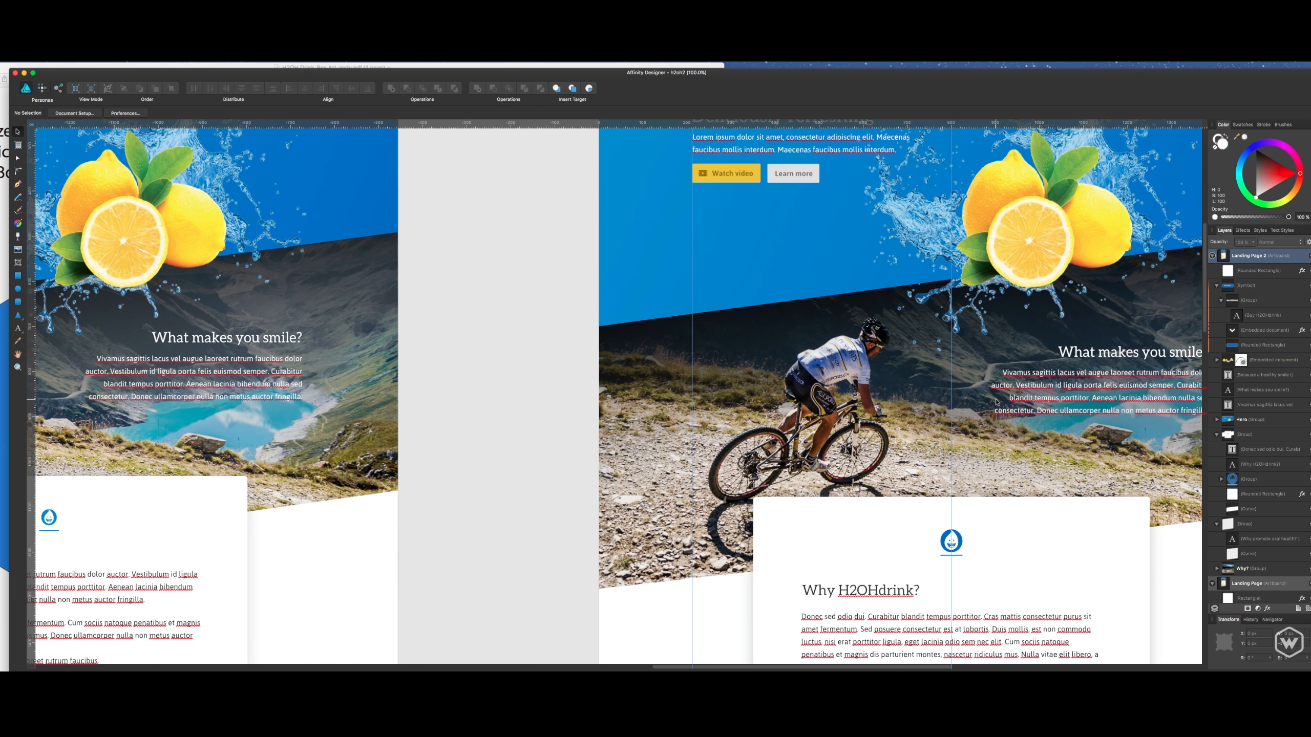
left_click_drag(950, 298, 743, 476)
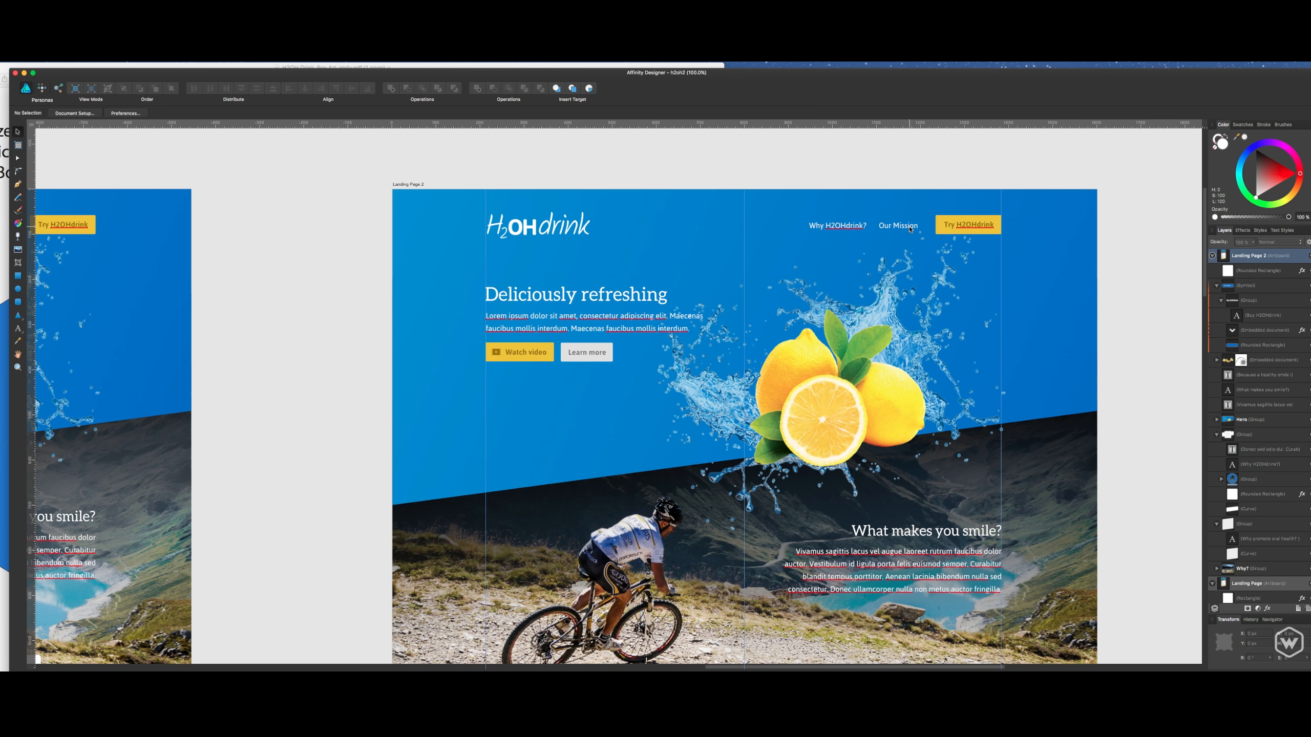
key("super+semicolon")
- Examine the Landing Page 2 layout without guides, from the header and hero section down to the "Why H2OHdrink?" box
left_click(876, 191)
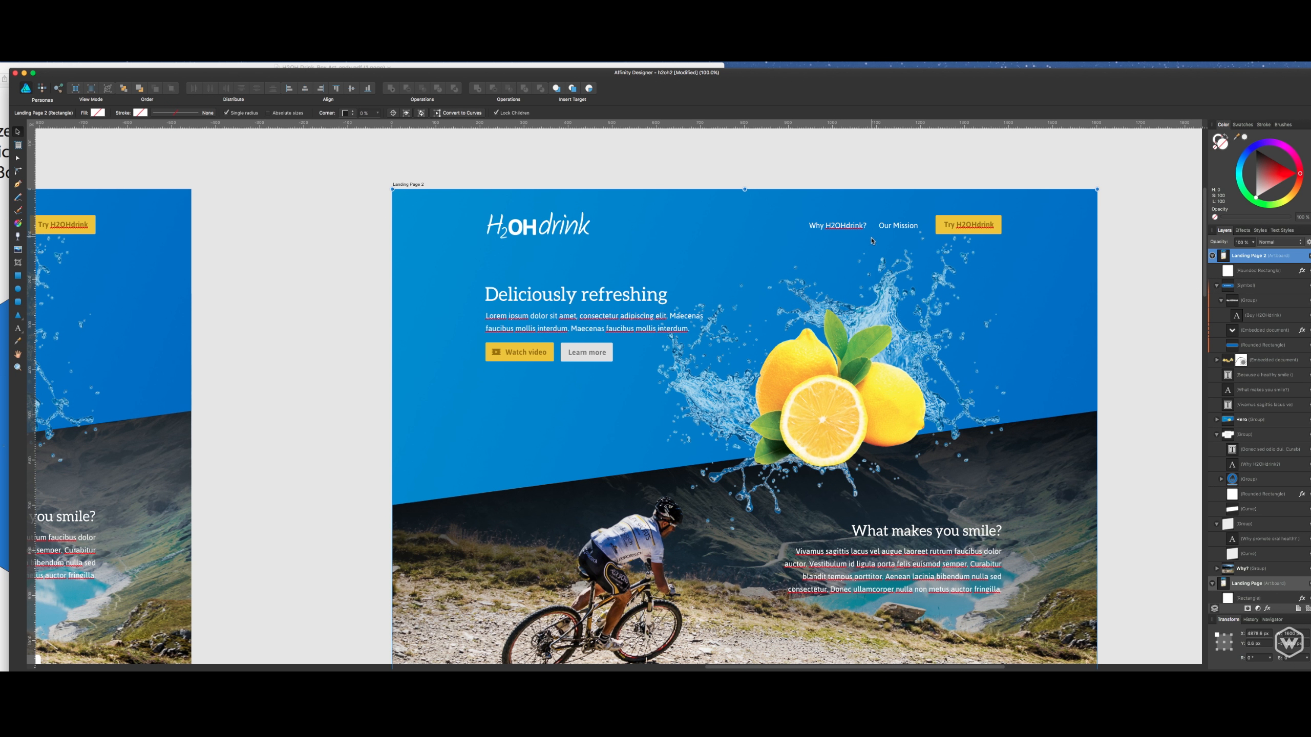
scroll(844, 312, "down", 3)
scroll(844, 312, "down", 7)
scroll(815, 317, "up", 9)
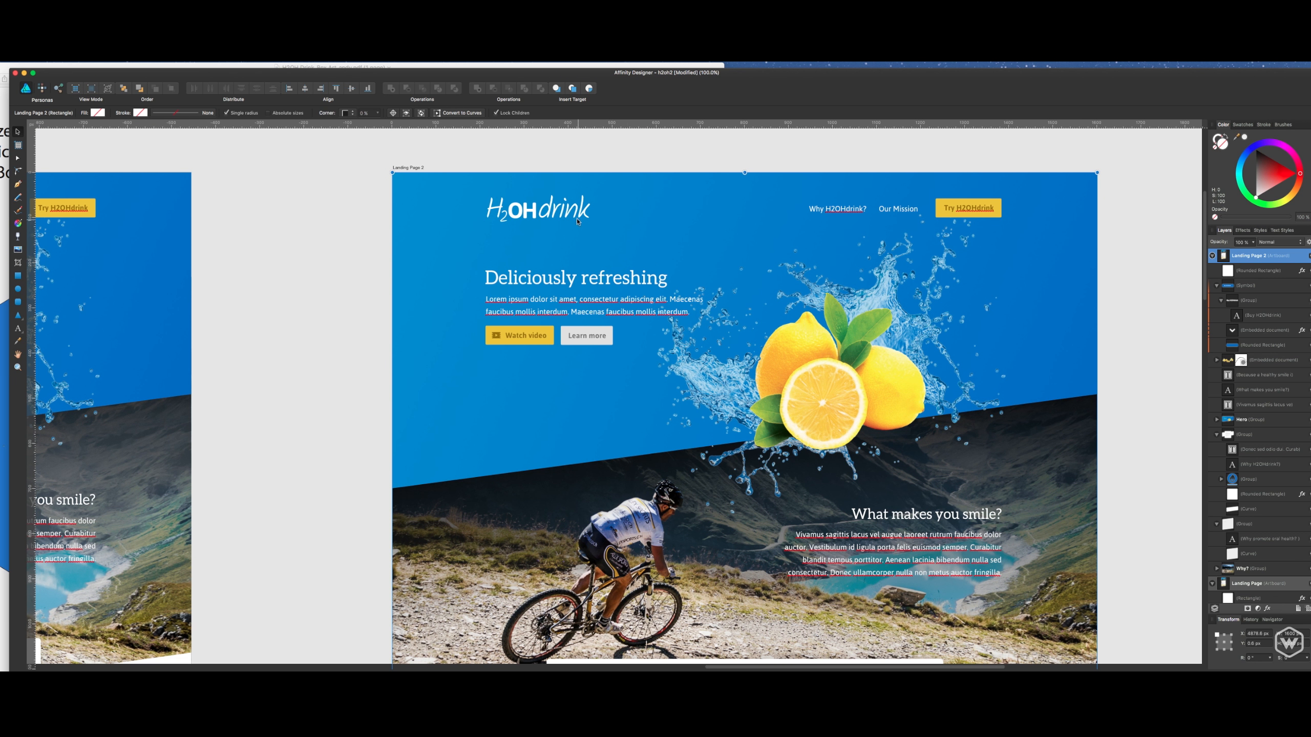
left_click(565, 212)
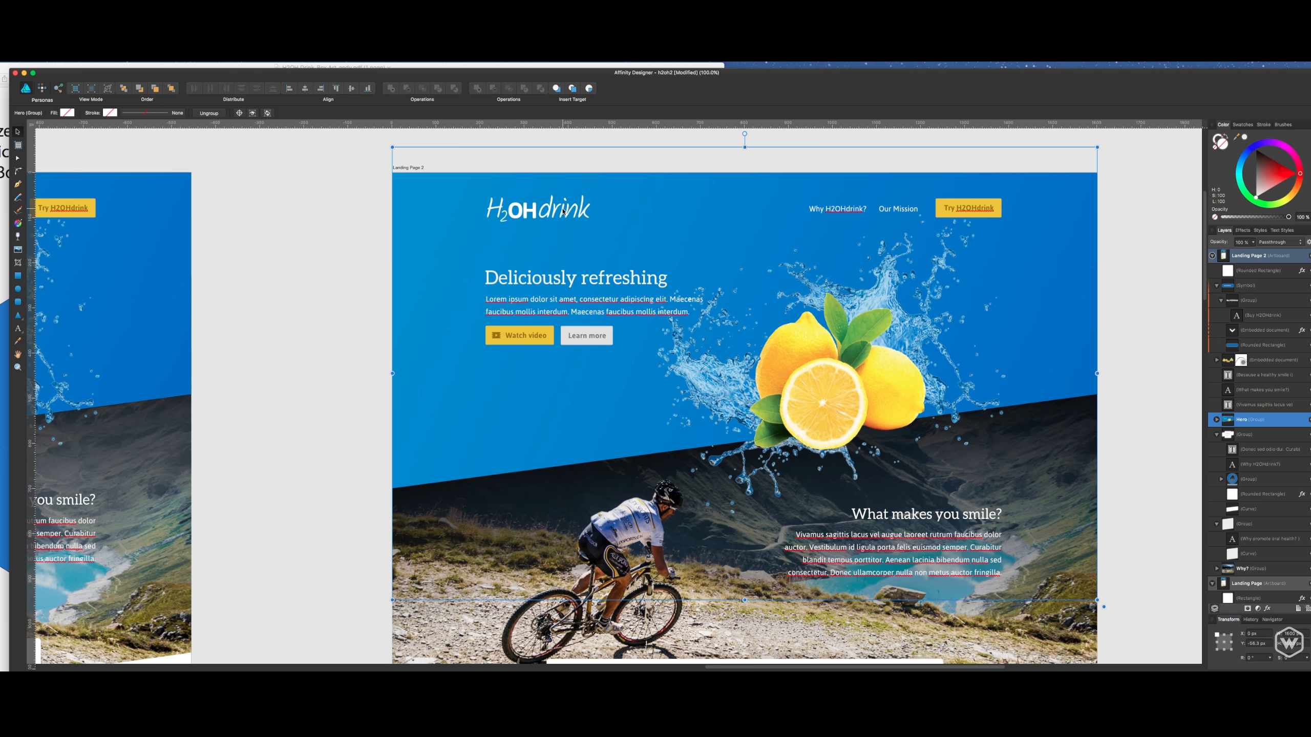
left_click(1130, 196)
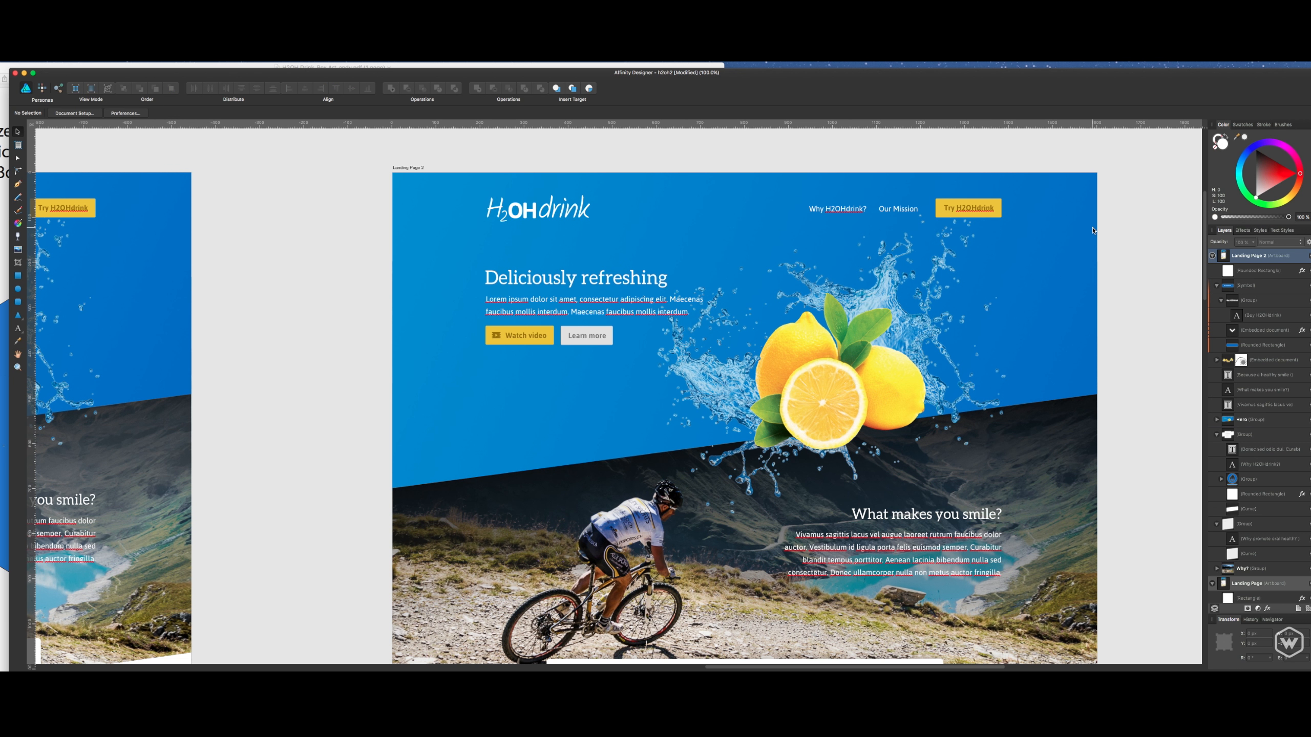
scroll(1092, 243, "down", 2)
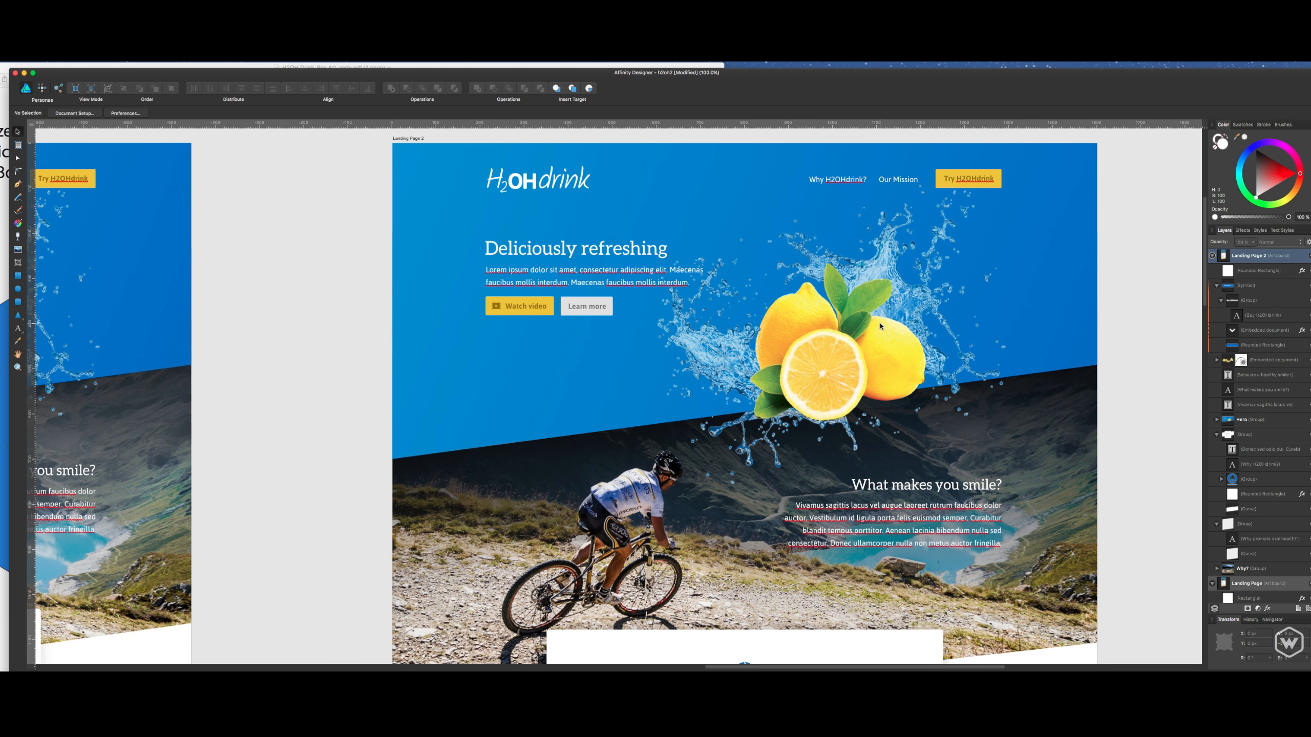
scroll(880, 326, "down", 1)
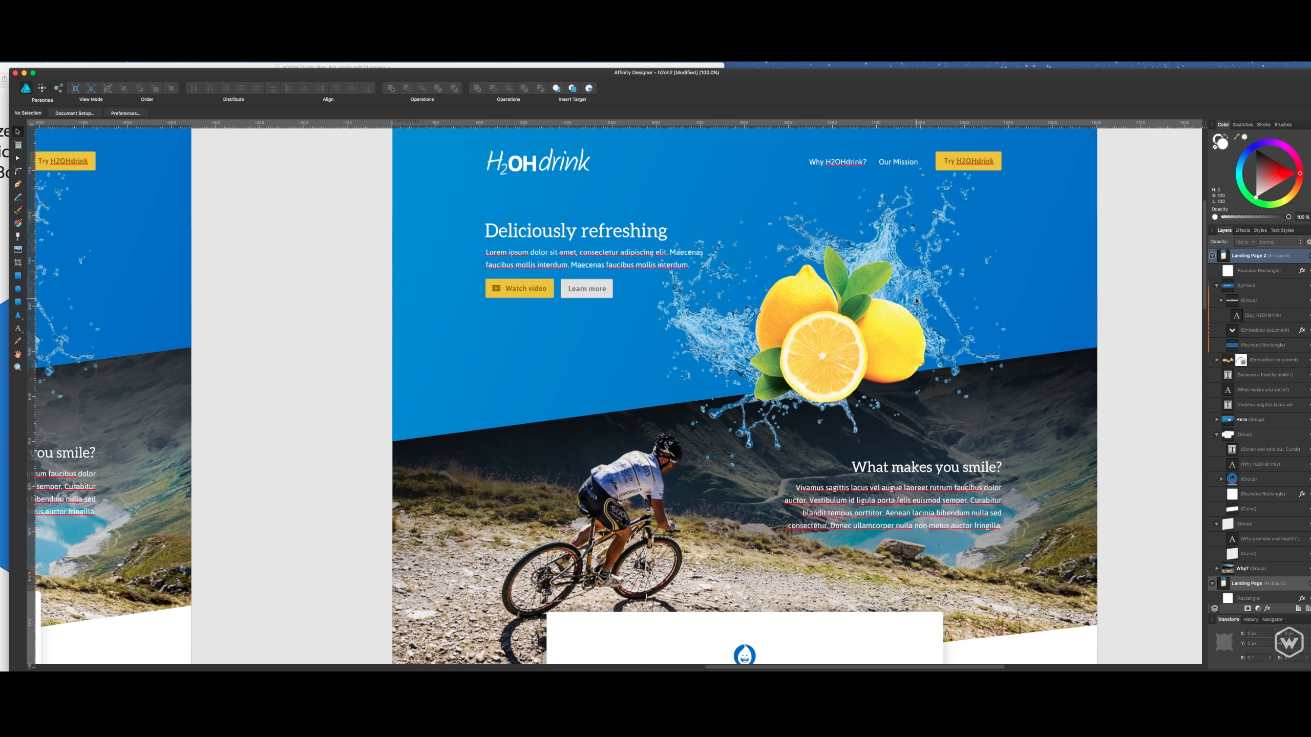
scroll(1051, 232, "up", 1)
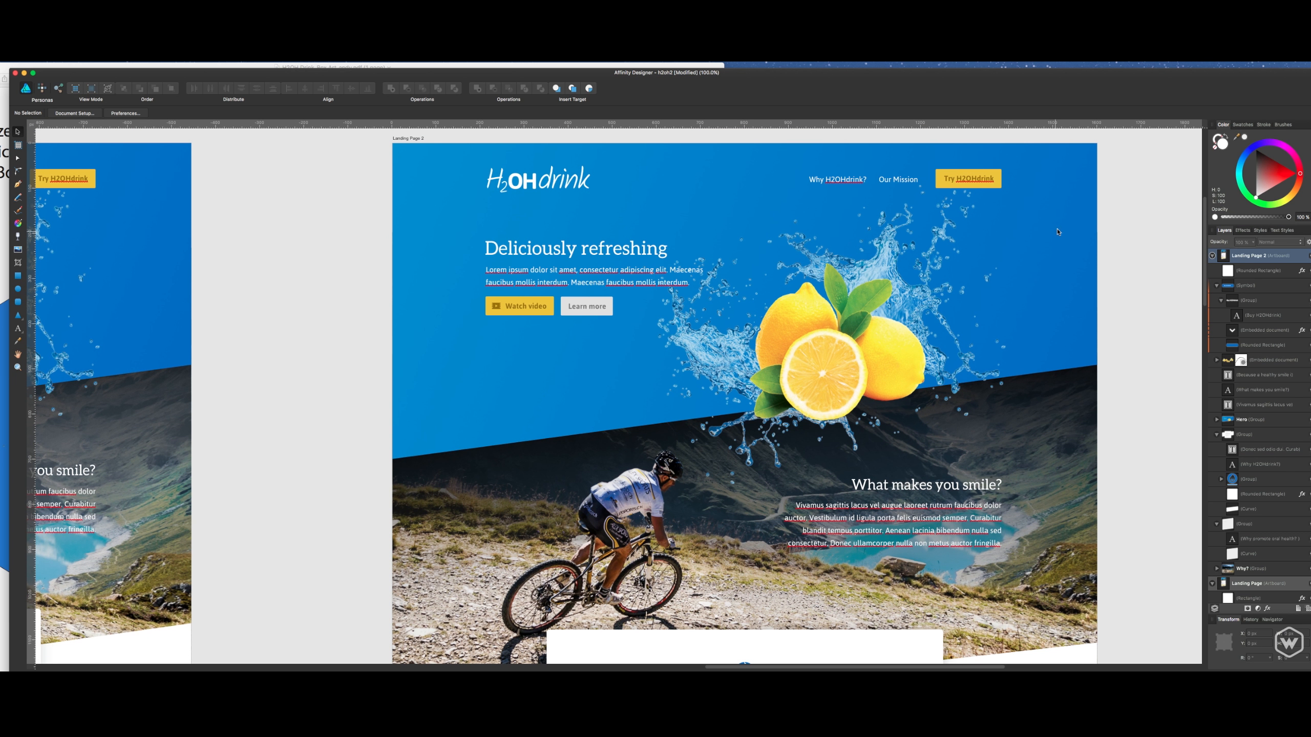
left_click(1063, 222)
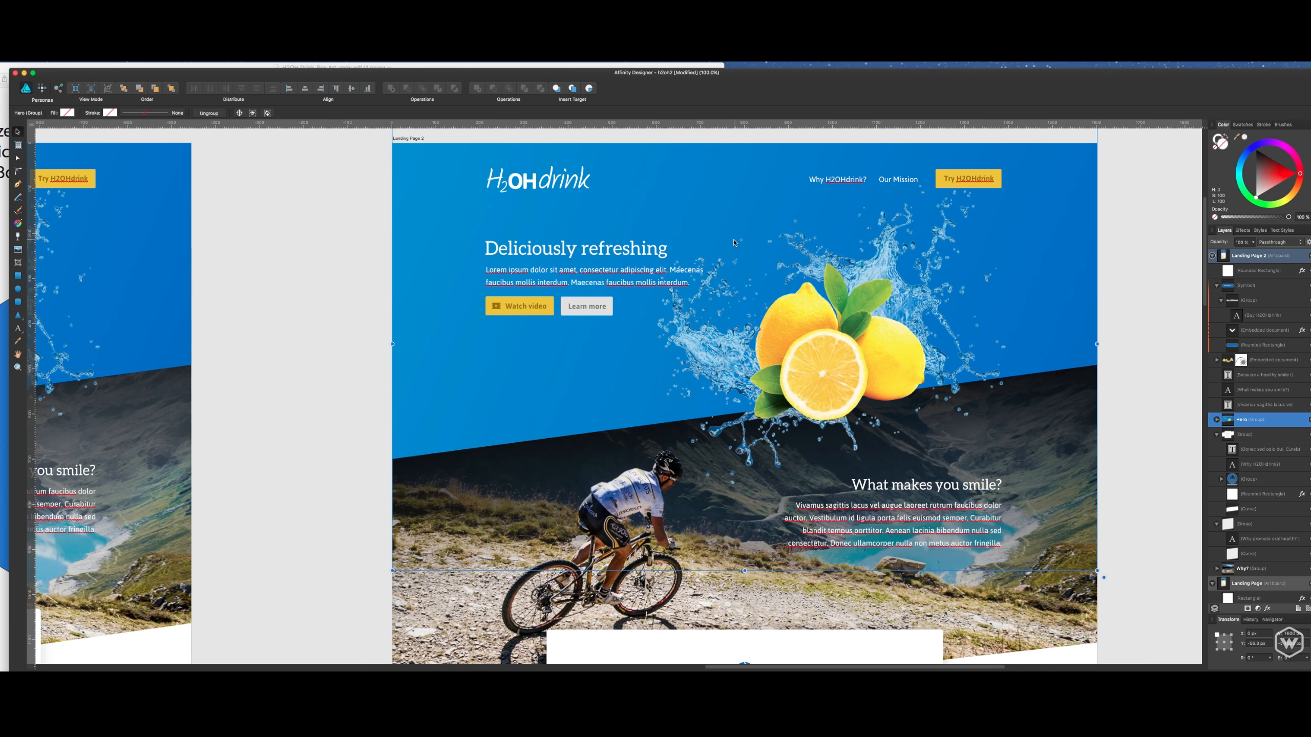
scroll(735, 243, "down", 3)
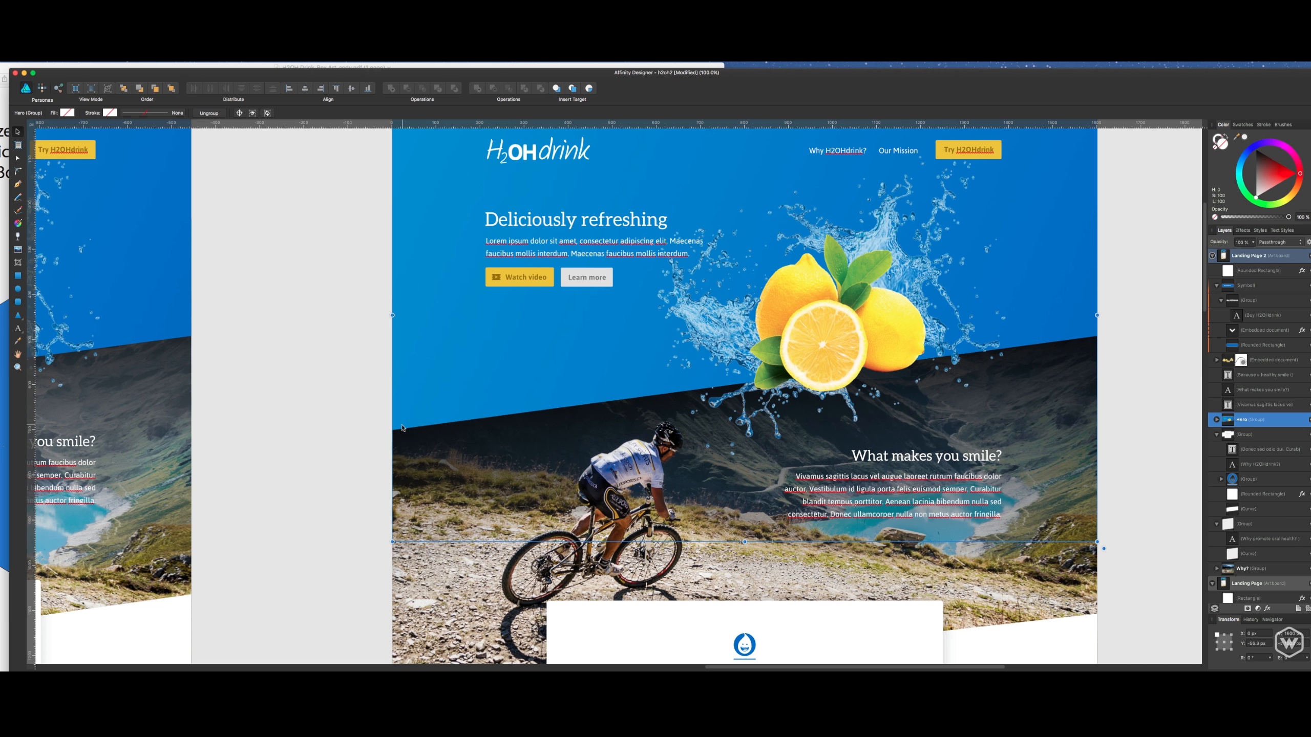
scroll(776, 343, "down", 2)
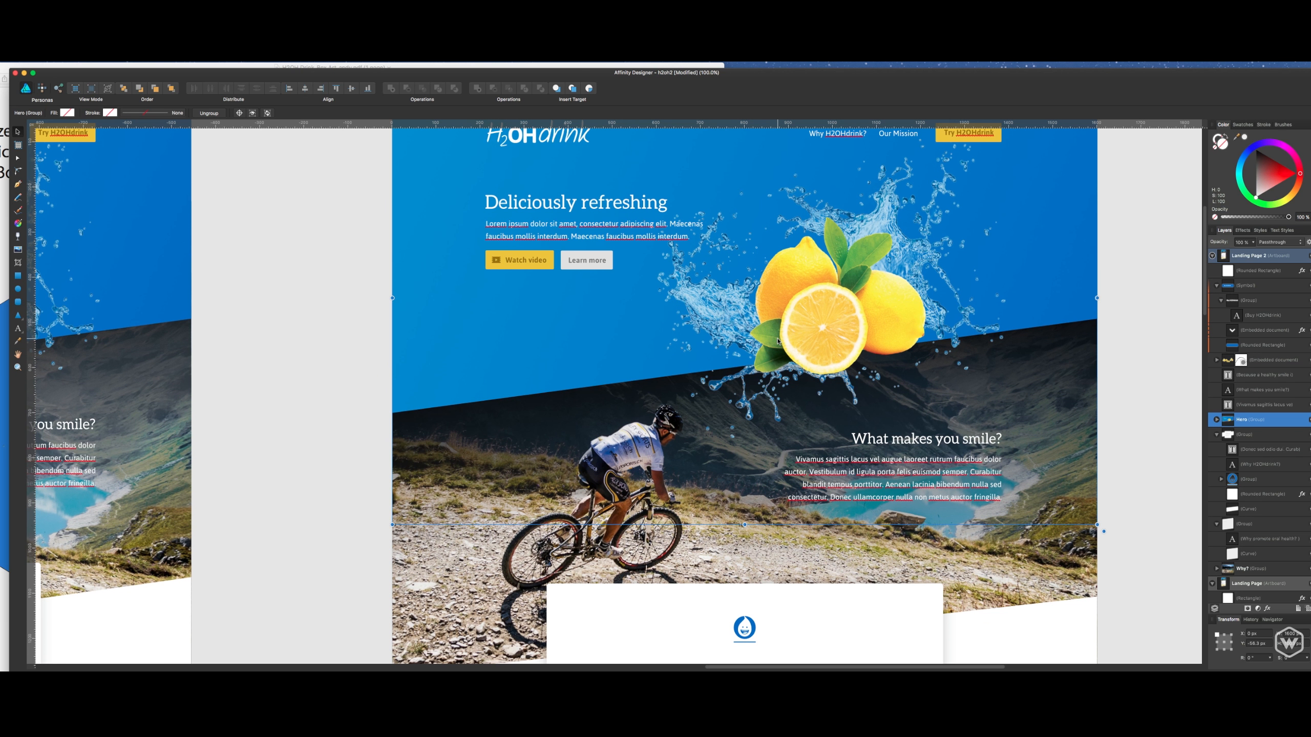
scroll(778, 342, "down", 2)
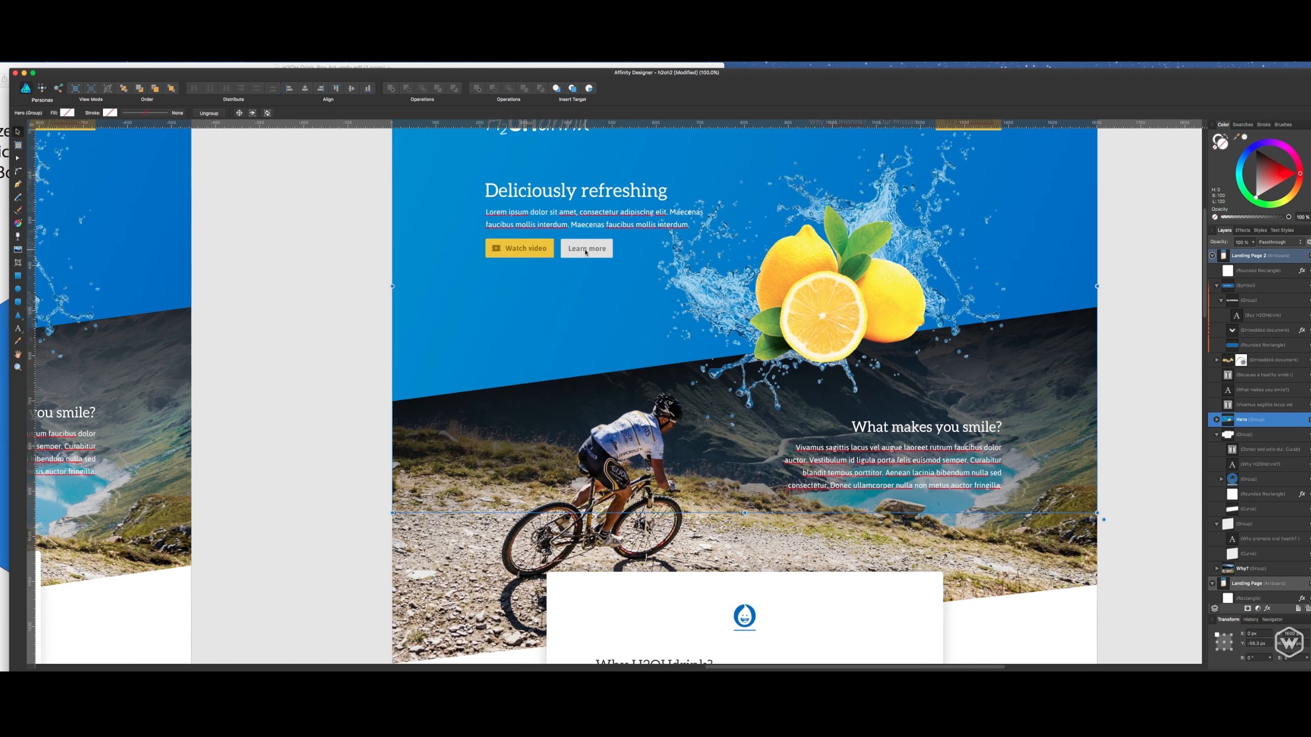
scroll(751, 367, "down", 10)
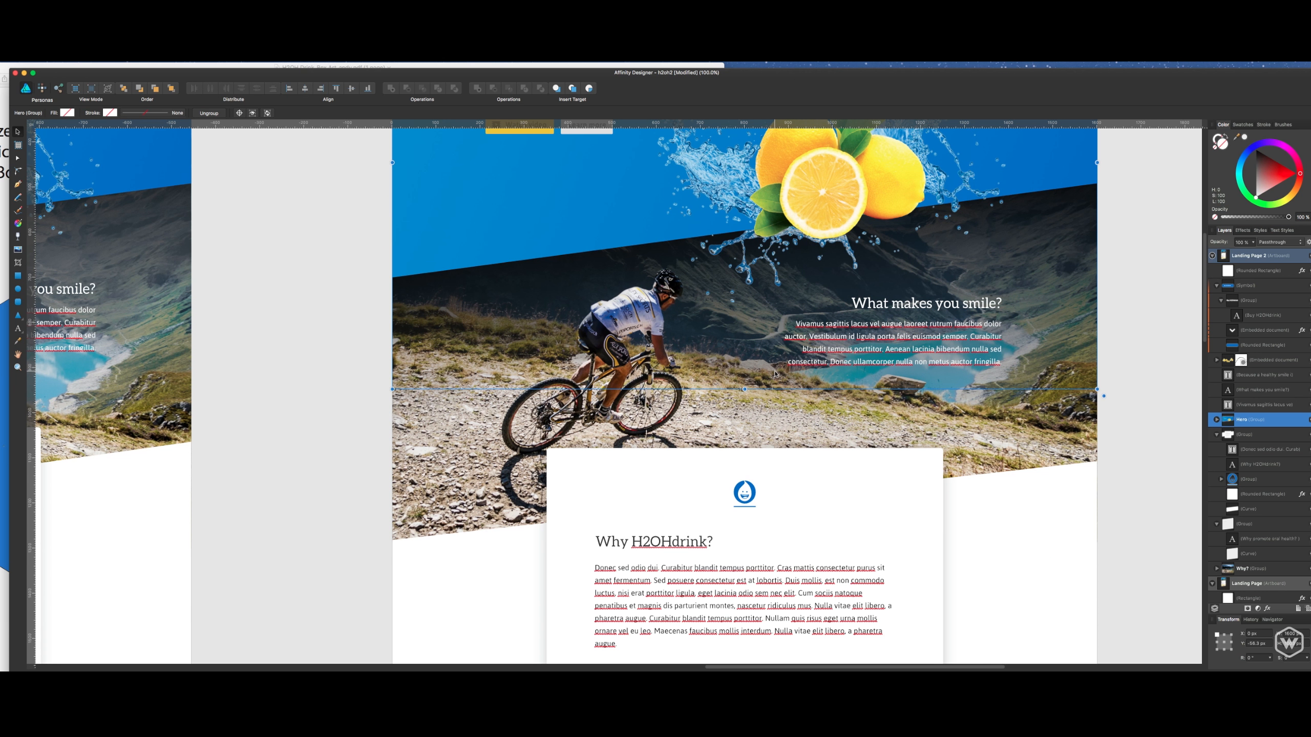
- Examine the Landing Page 2 layout without guides, from the cyclist photo section down through the "Why H2OHdrink?" box
left_click(1106, 314)
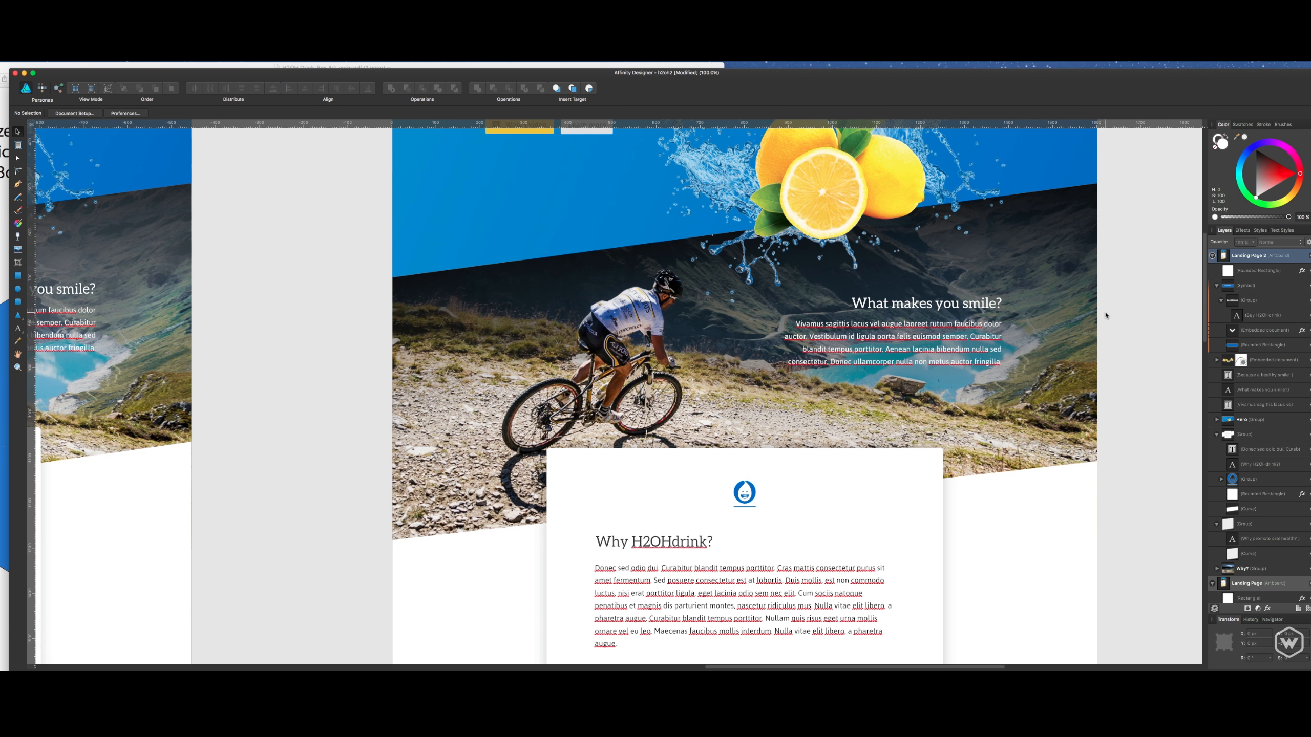
scroll(996, 356, "down", 6)
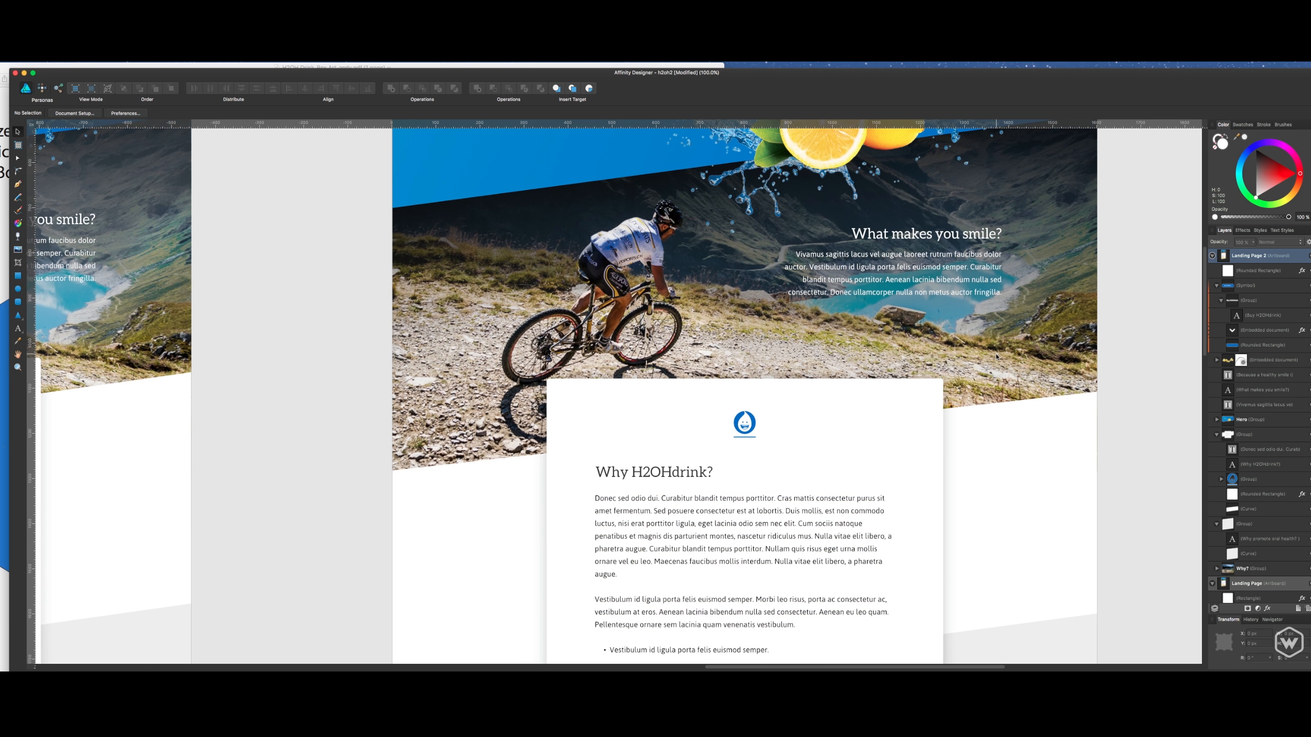
scroll(840, 266, "up", 11)
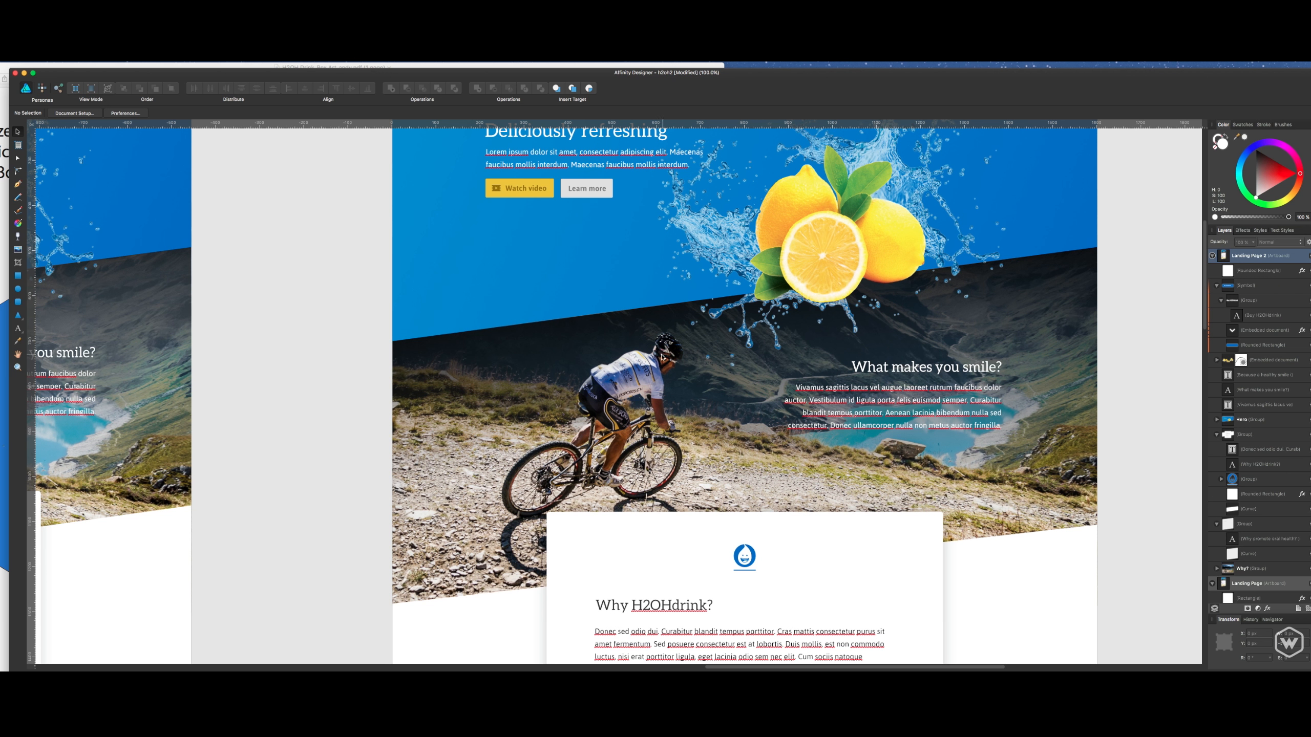
left_click_drag(349, 357, 409, 305)
left_click_drag(977, 469, 935, 375)
left_click_drag(940, 459, 1083, 357)
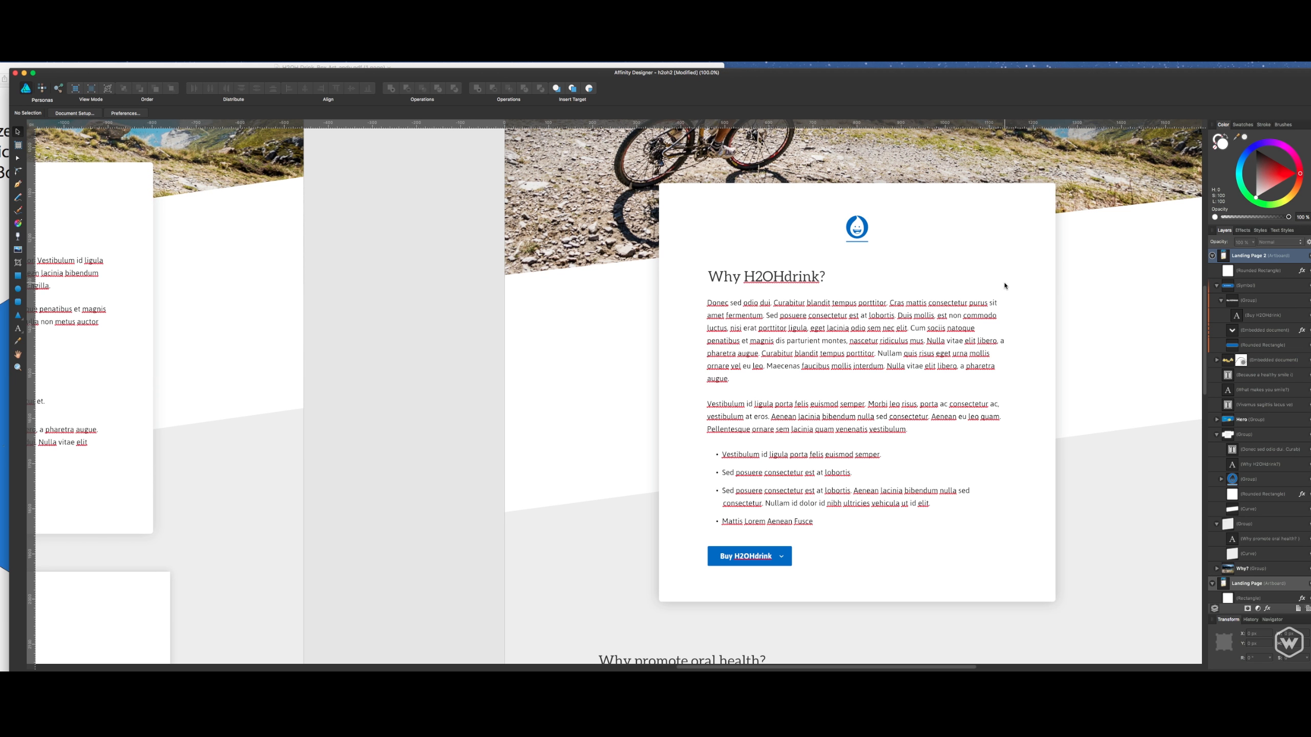
left_click(1086, 283)
left_click_drag(483, 263, 447, 262)
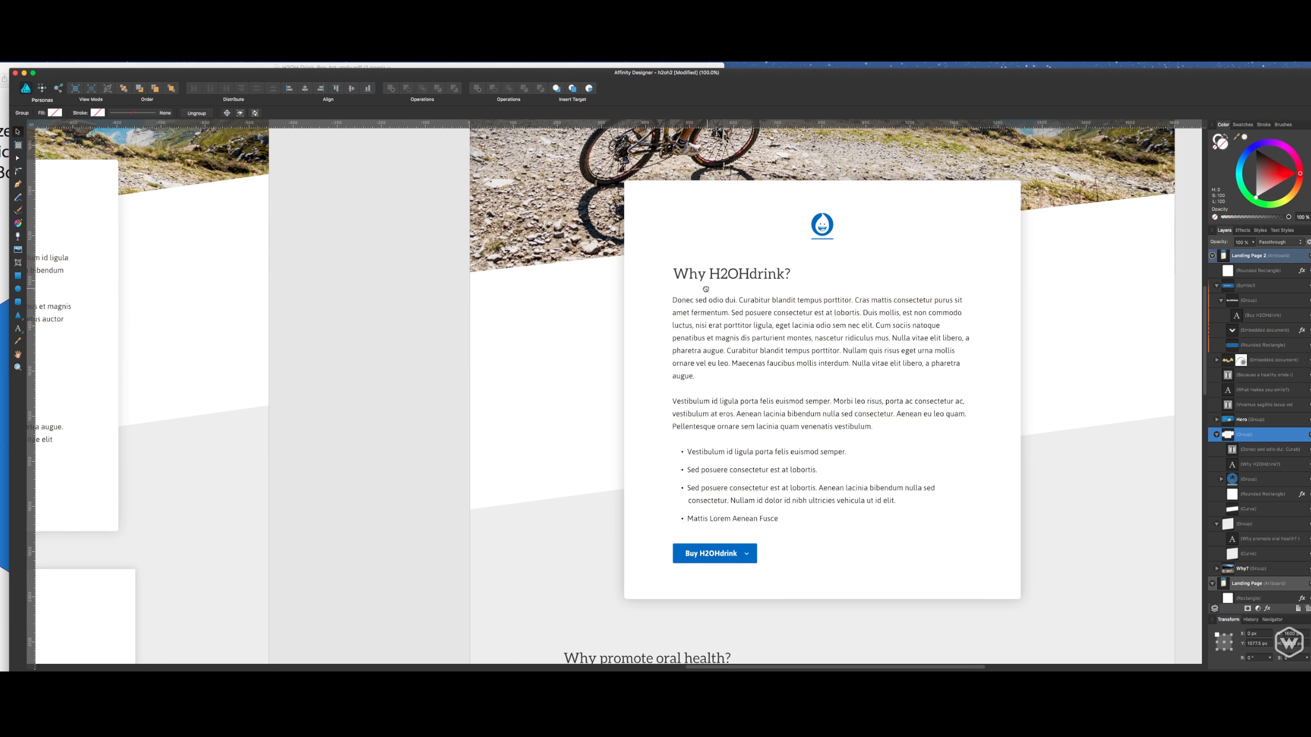
left_click_drag(708, 291, 640, 284)
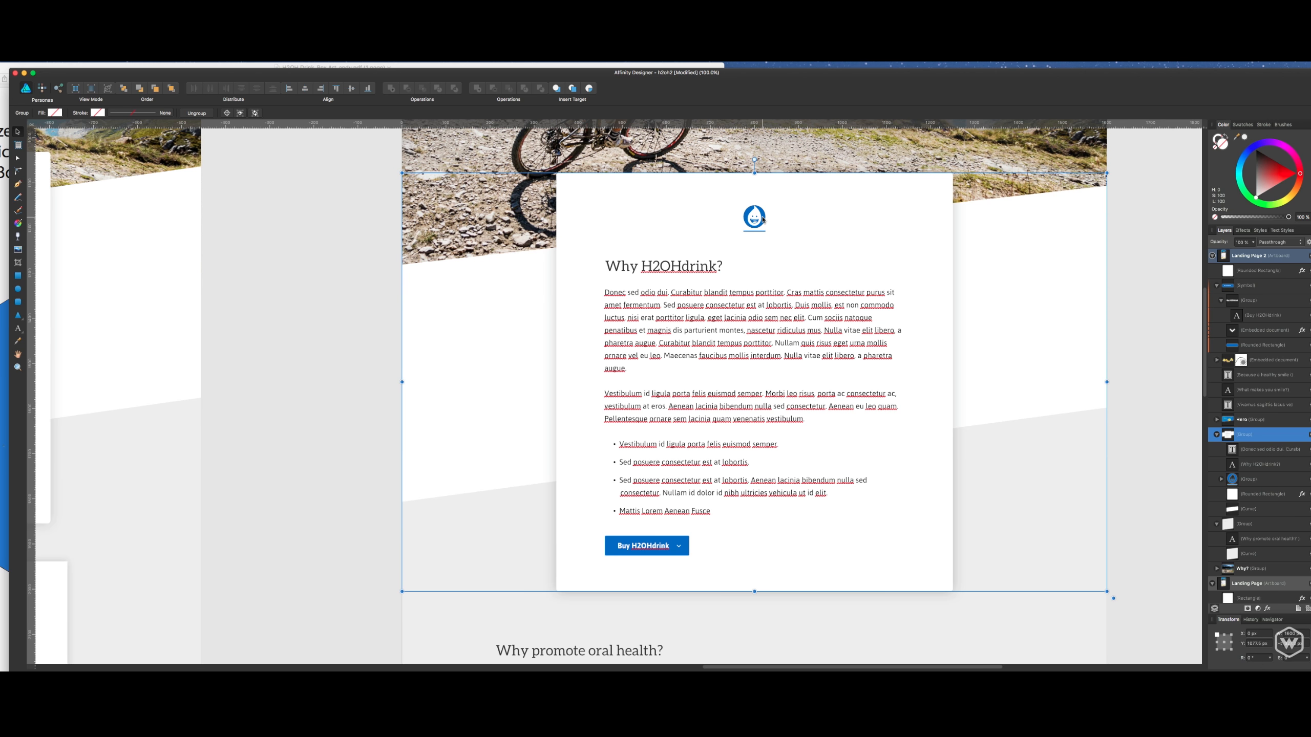
left_click(1132, 304)
left_click_drag(1134, 344, 1117, 256)
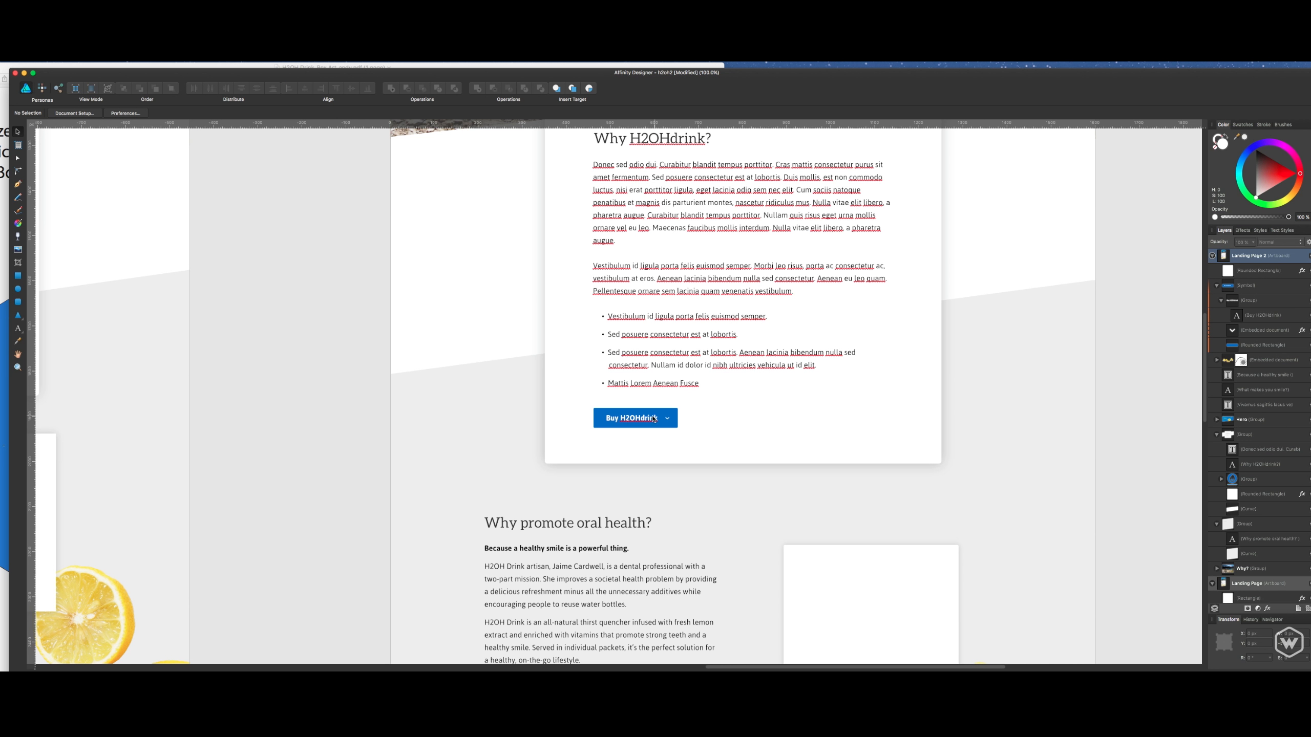
- Compare the "Why H2OHdrink?" box and its buy button with the hero and "What makes you smile?" sections above
left_click_drag(700, 482, 692, 520)
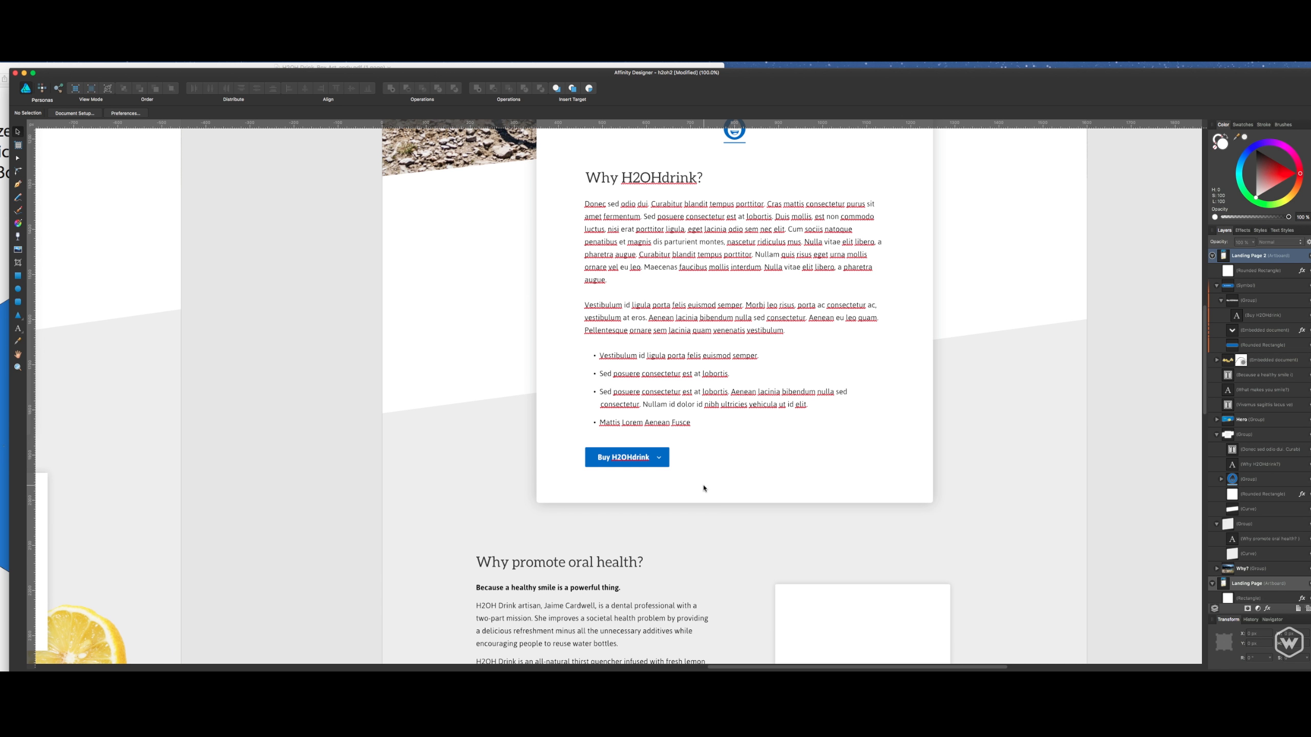
left_click_drag(748, 394, 736, 607)
left_click_drag(715, 407, 720, 560)
left_click_drag(587, 244, 595, 354)
left_click_drag(706, 598, 662, 217)
left_click_drag(703, 378, 689, 560)
left_click_drag(738, 315, 735, 497)
left_click_drag(771, 230, 768, 363)
scroll(768, 363, "down", 15)
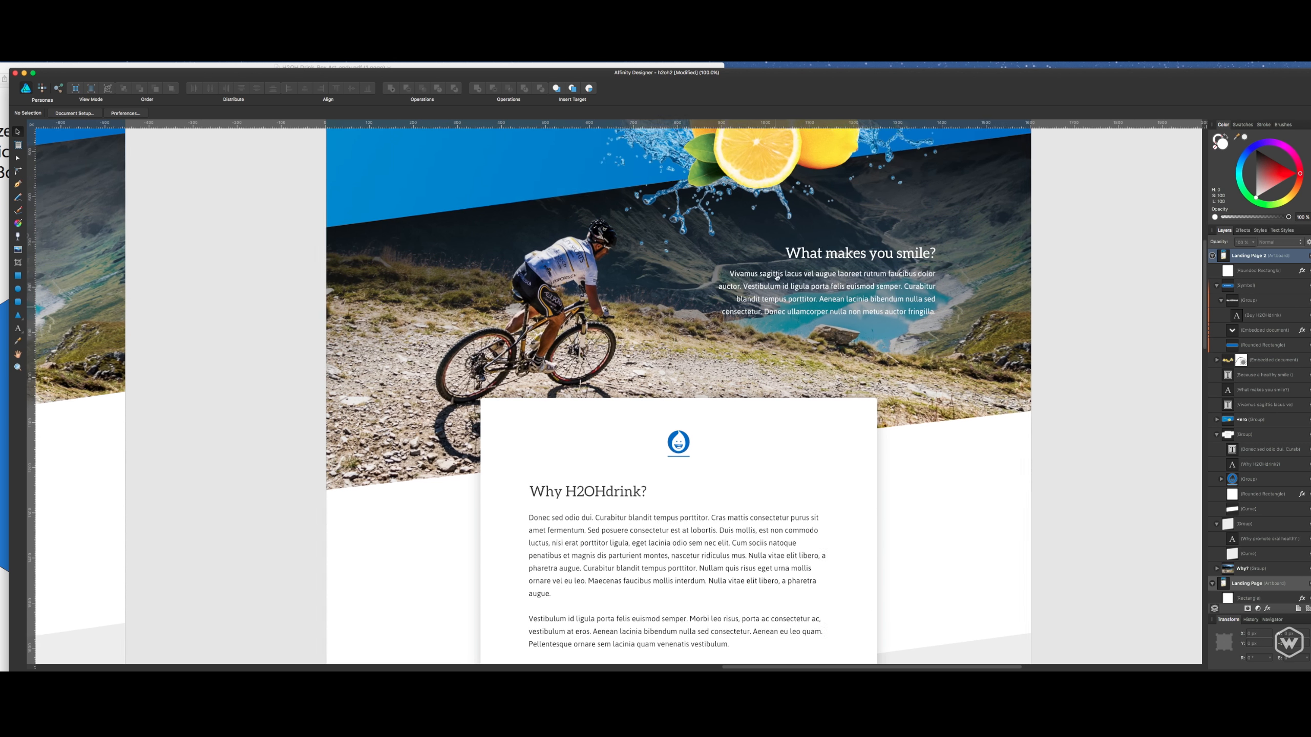
- Shrink the white rounded rectangle beside the oral health text and place a duplicate overlapping its lower-right corner
scroll(781, 326, "down", 10)
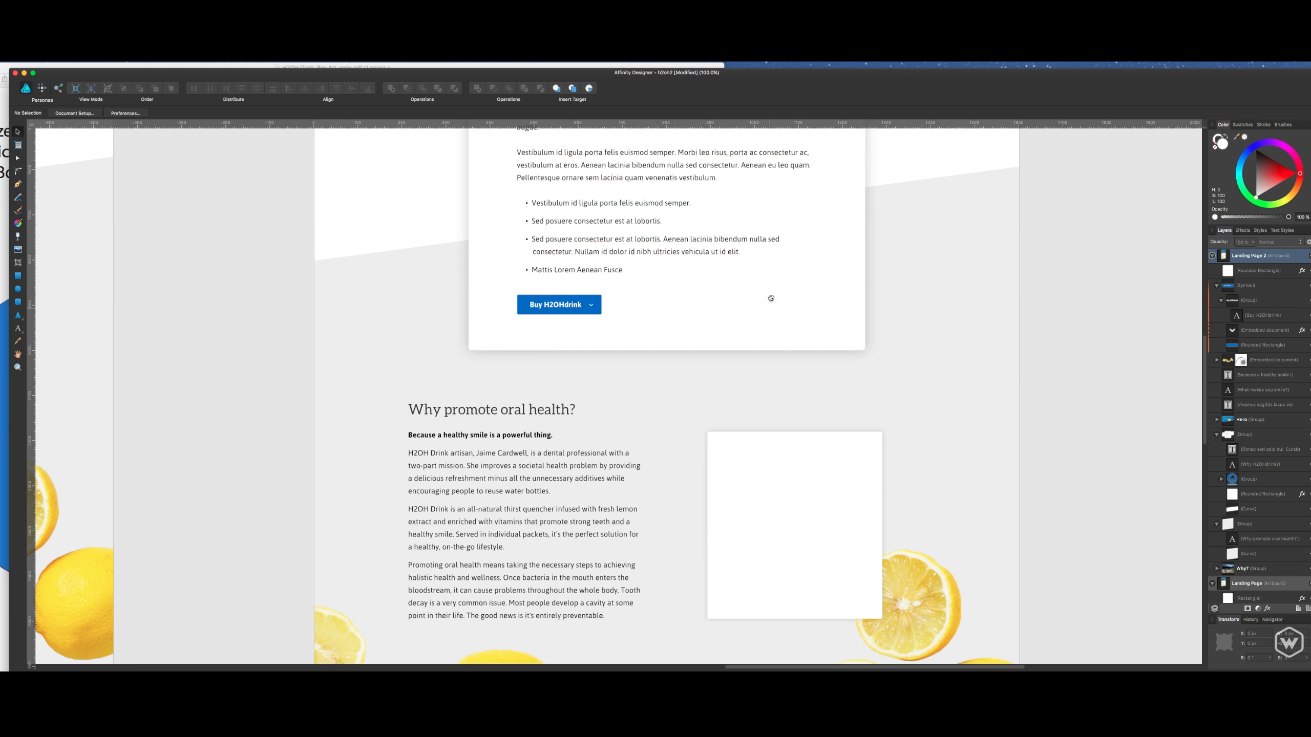
scroll(764, 358, "down", 3)
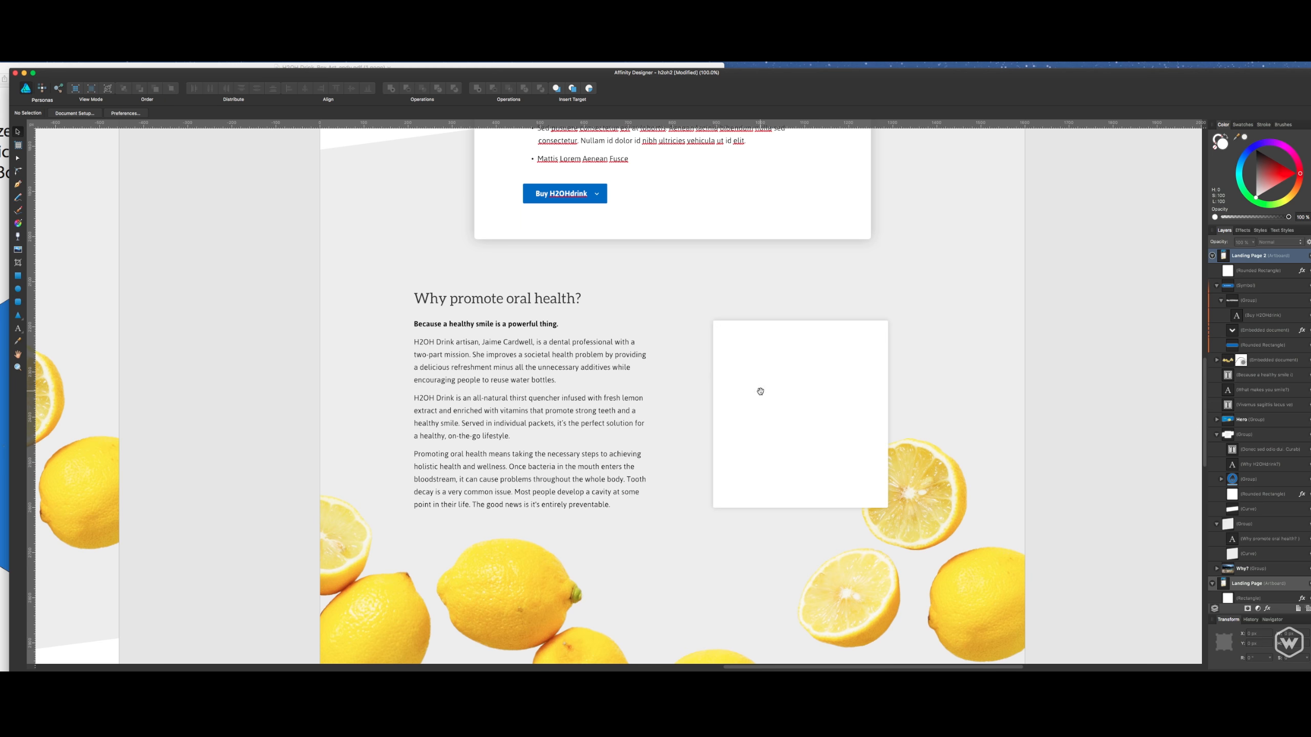
scroll(757, 362, "down", 3)
left_click(779, 330)
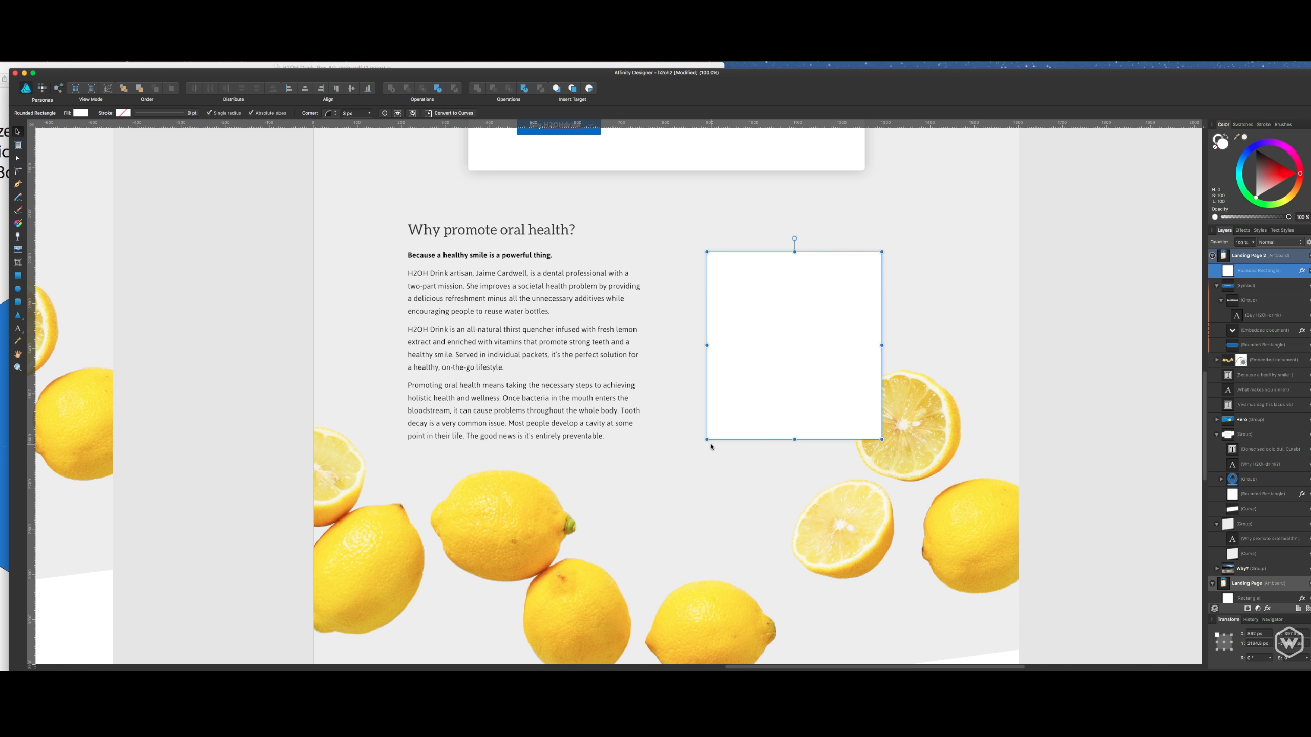
left_click_drag(706, 440, 822, 423)
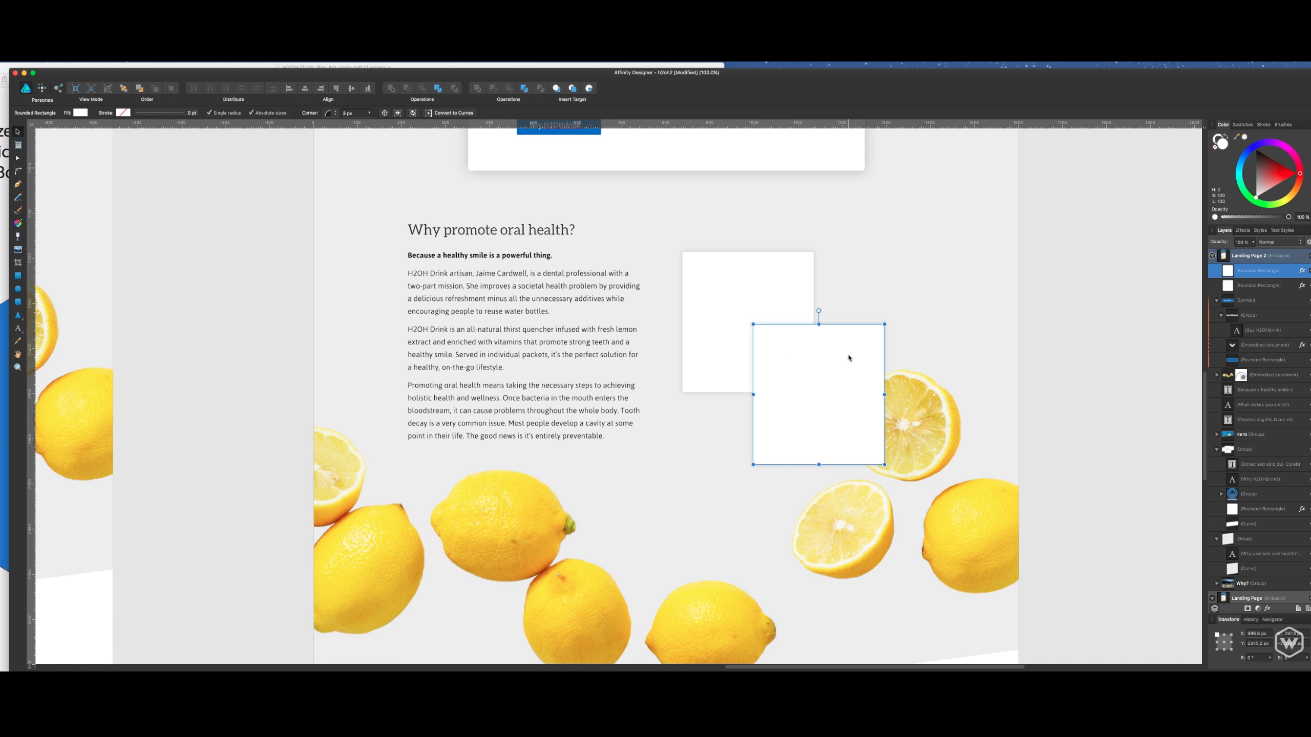
left_click_drag(848, 357, 853, 355)
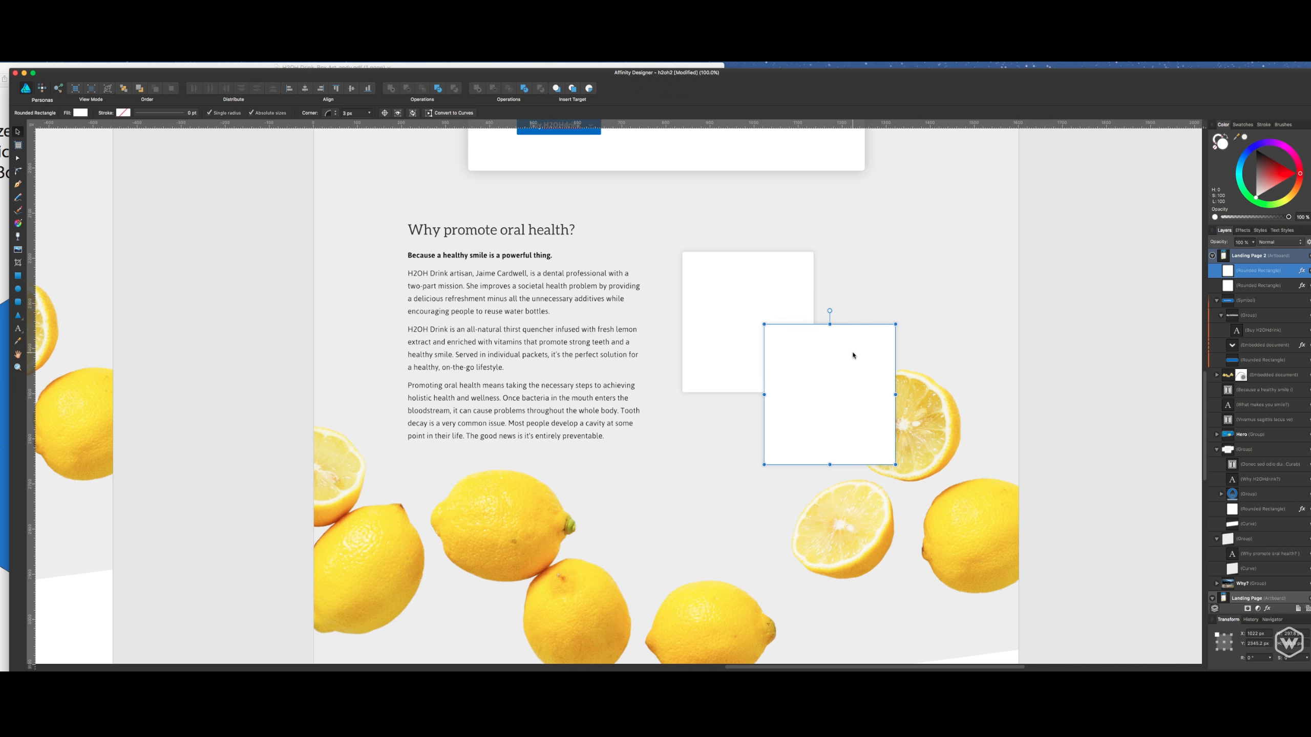
- Show the guides, align the duplicate rectangle's right edge with the right margin guide, and enlarge it from its upper-left corner
key("super+semicolon")
left_click_drag(853, 355, 879, 360)
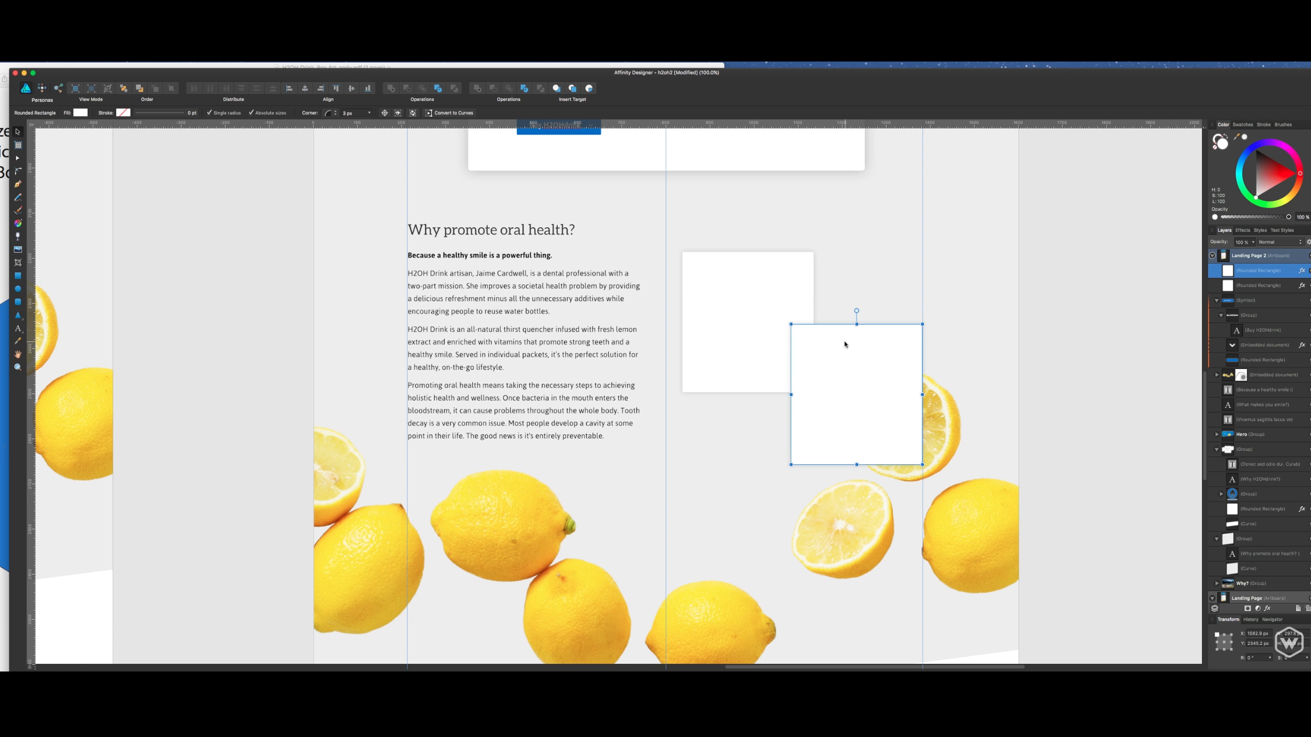
left_click(782, 293)
left_click(813, 337)
left_click_drag(790, 323, 767, 299)
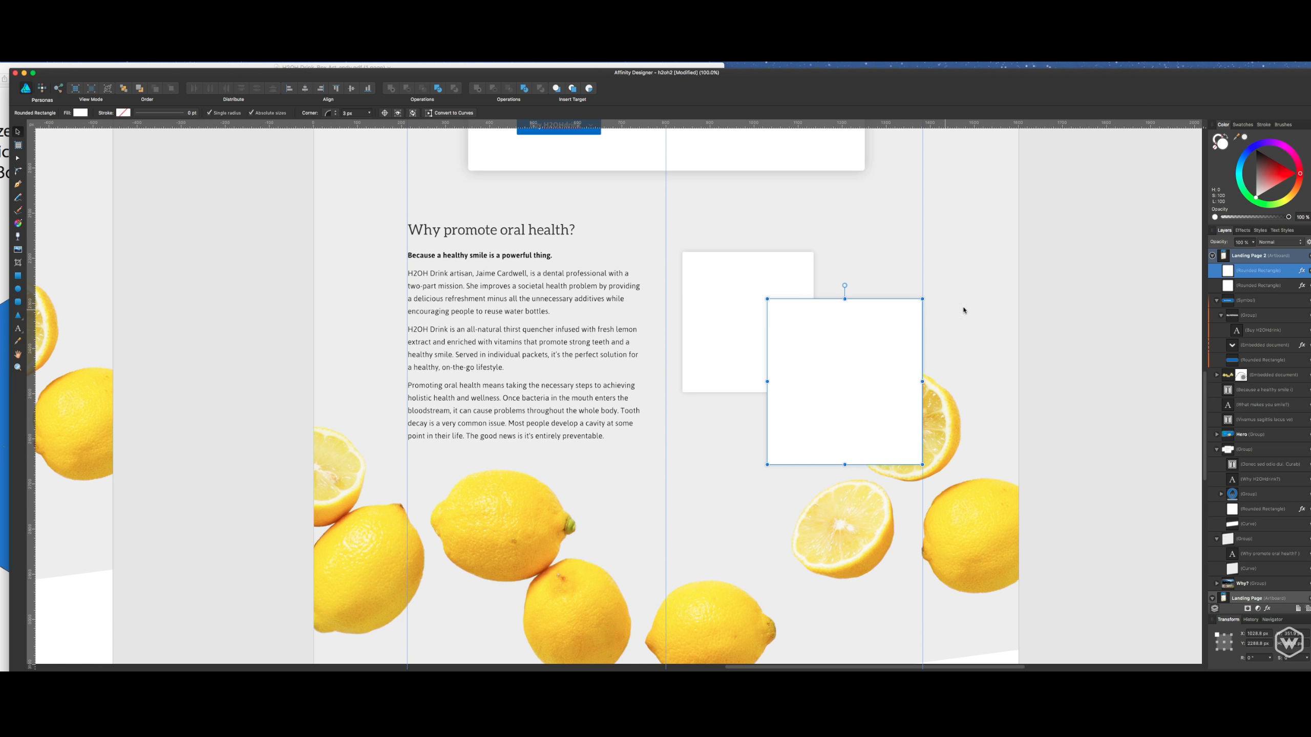
- Raise the larger white rectangle, shift both rectangles slightly down together beside the oral health text, and save the document
left_click(1011, 299)
left_click_drag(908, 356, 892, 290)
left_click(762, 323, "shift")
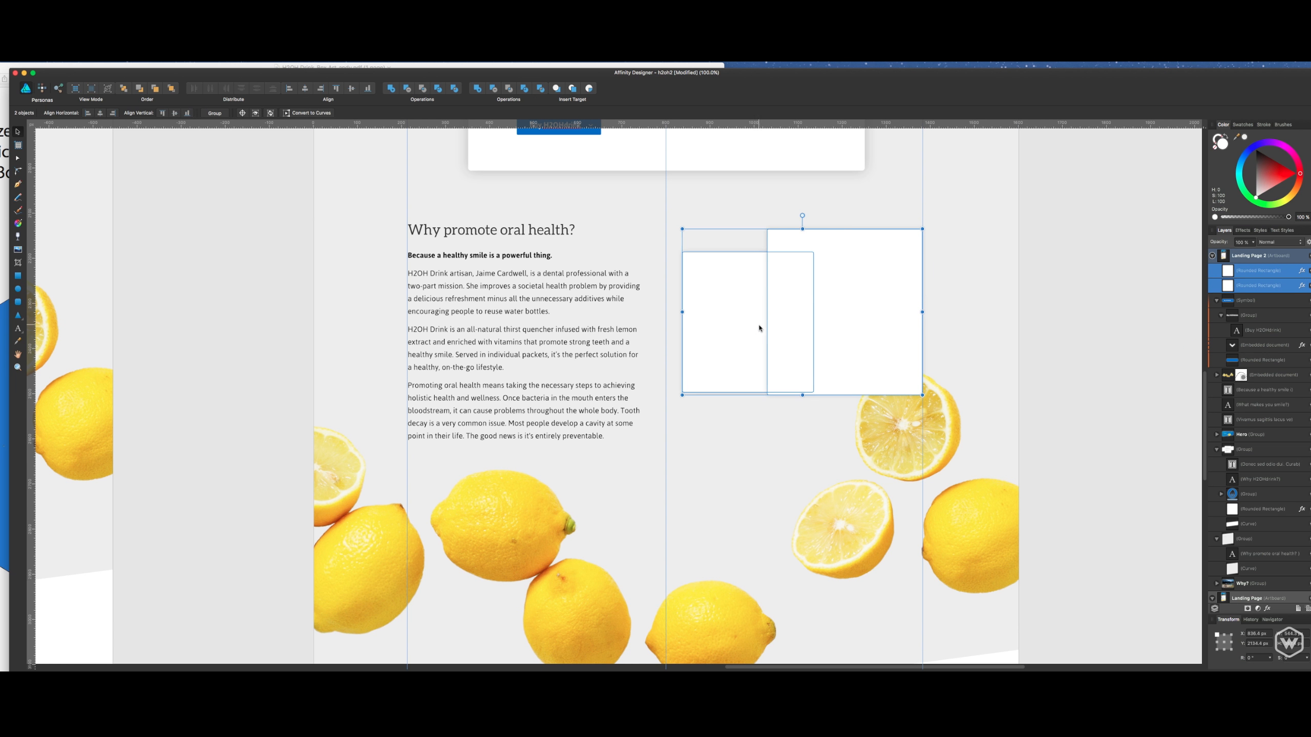
left_click_drag(762, 323, 762, 340)
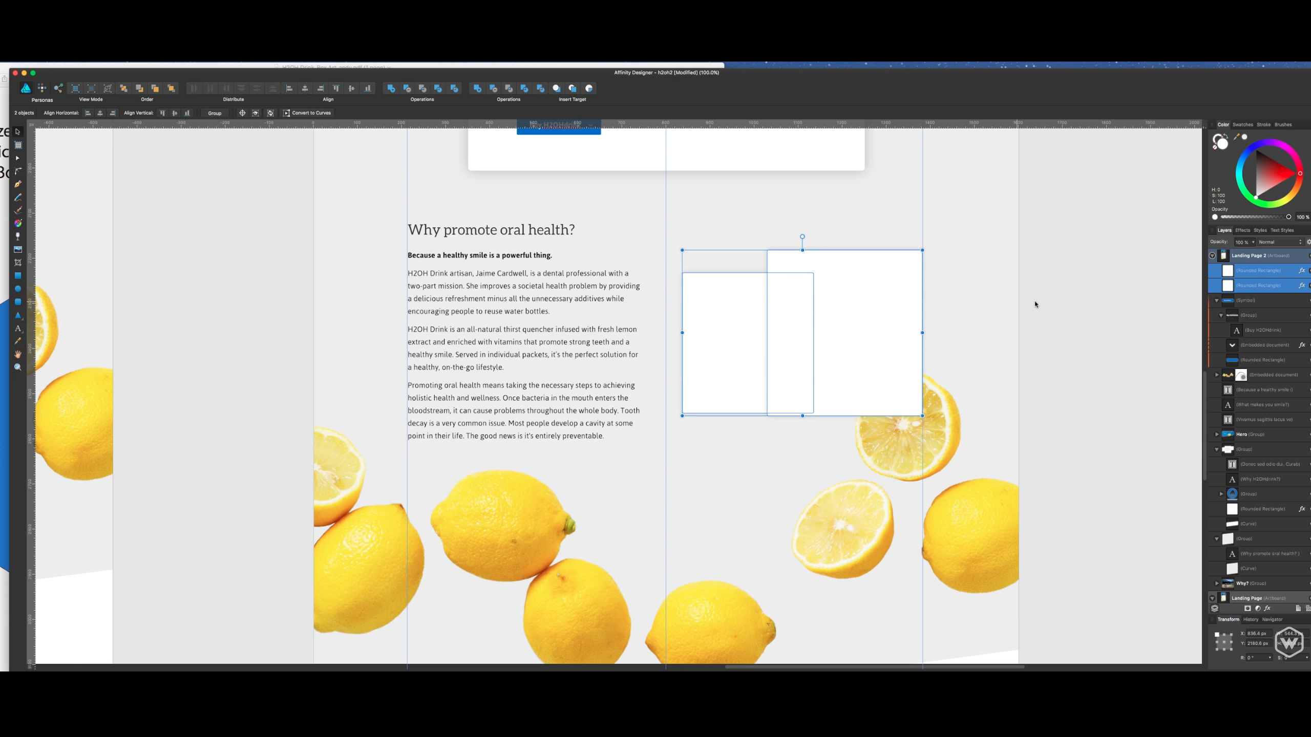
left_click(1030, 316)
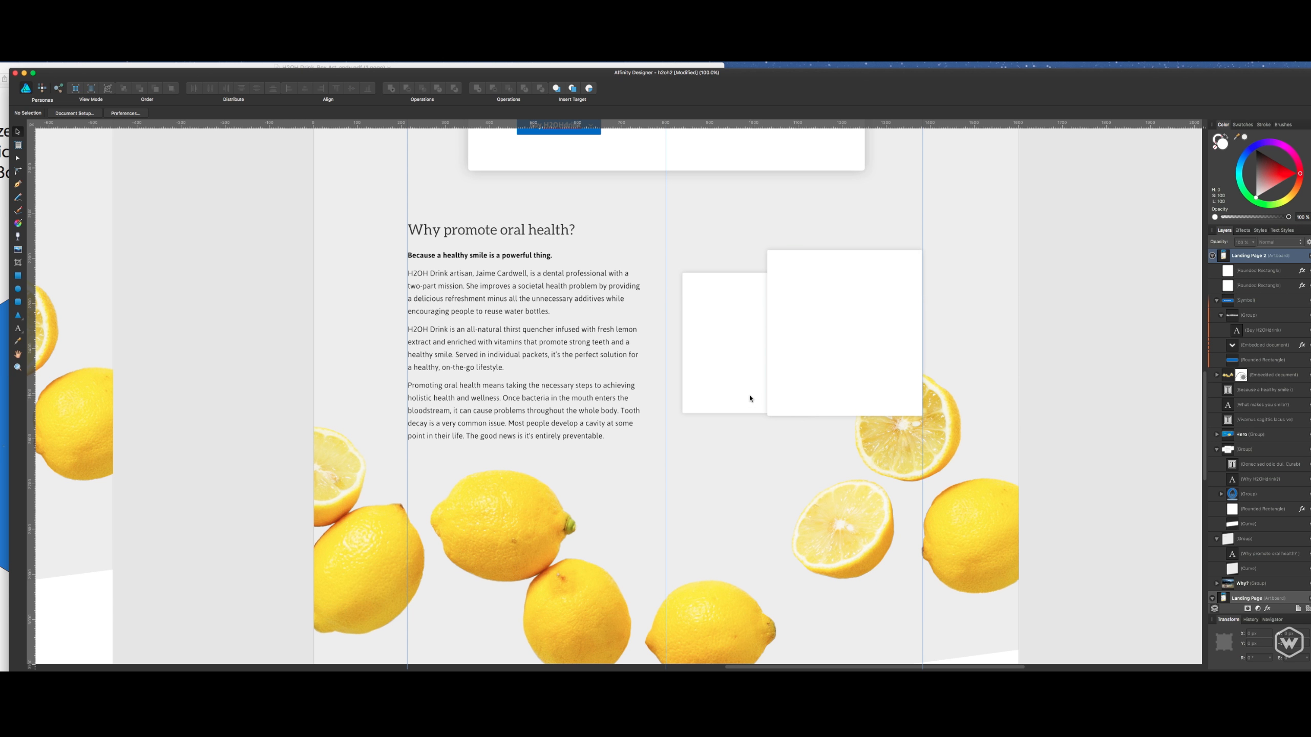
key("super+s")
- Examine the lemon artwork and the slanted lower edge of the oral health section
left_click_drag(1048, 378, 1045, 330)
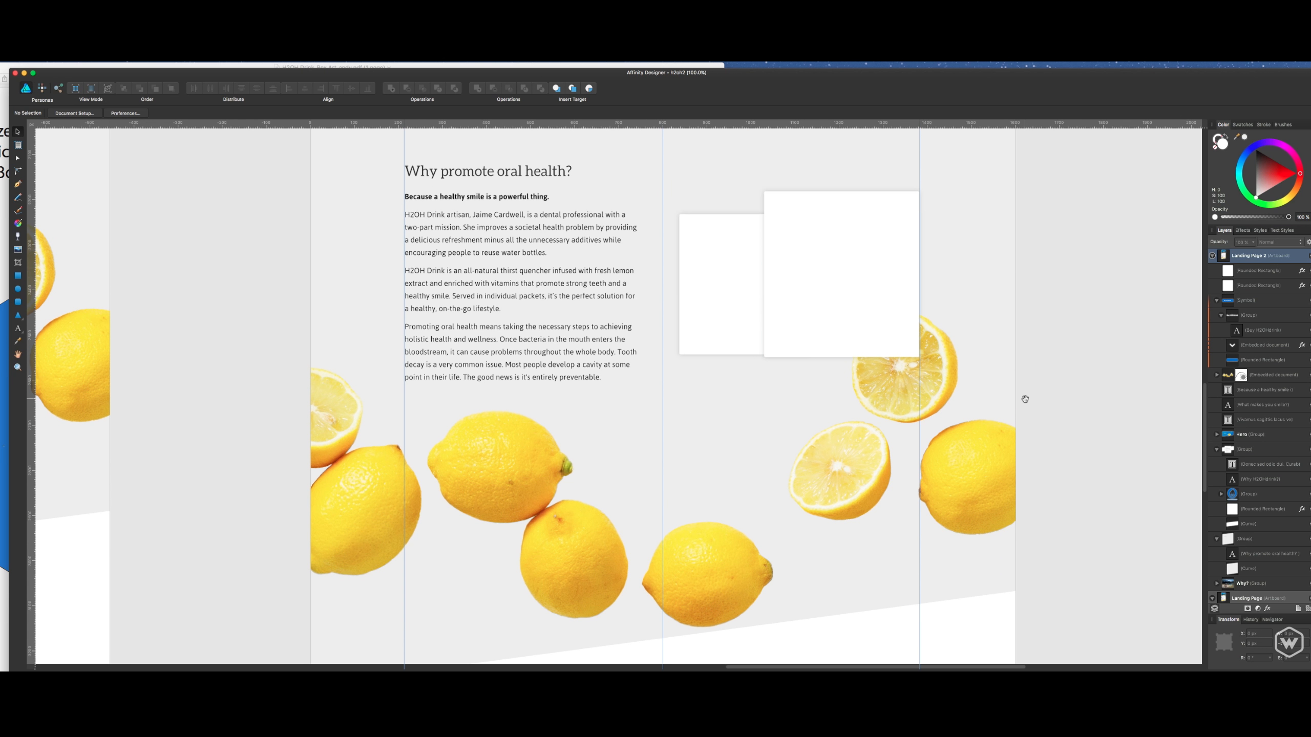
left_click_drag(1024, 398, 1039, 296)
left_click(1023, 334)
left_click(1113, 311)
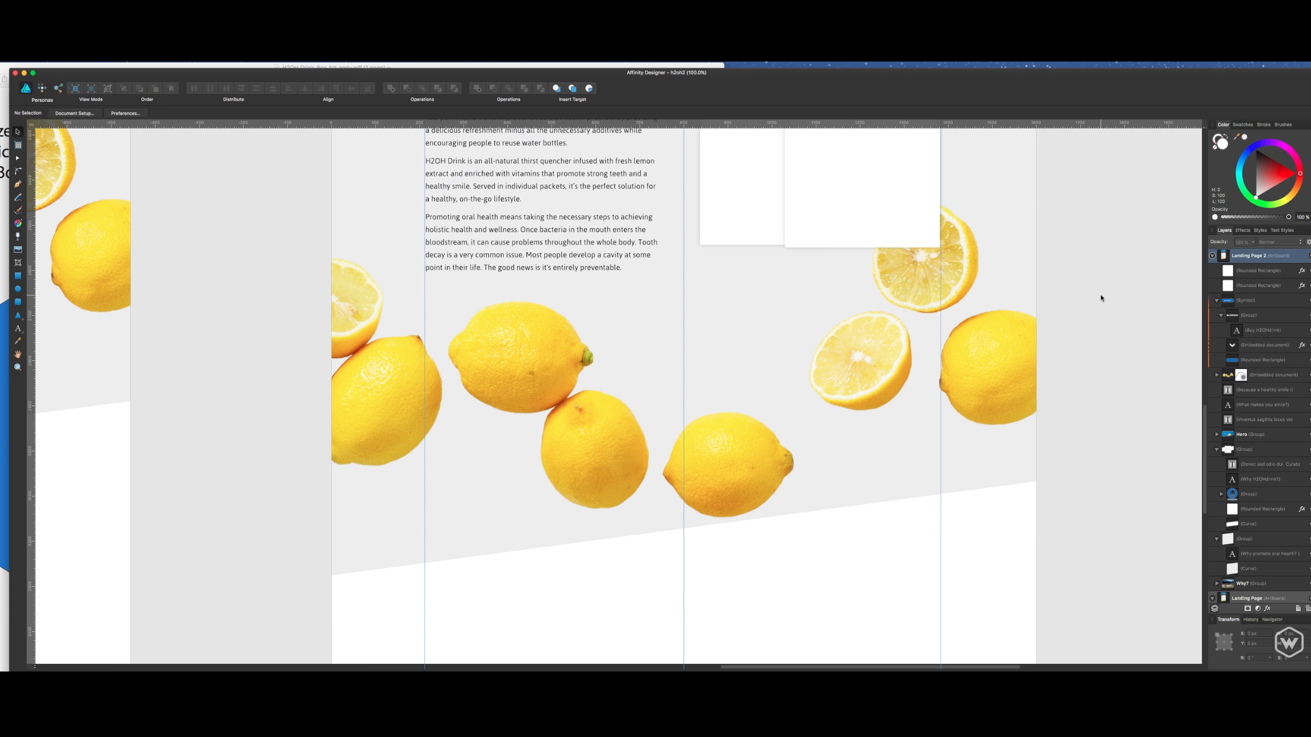
left_click_drag(1086, 363, 1089, 345)
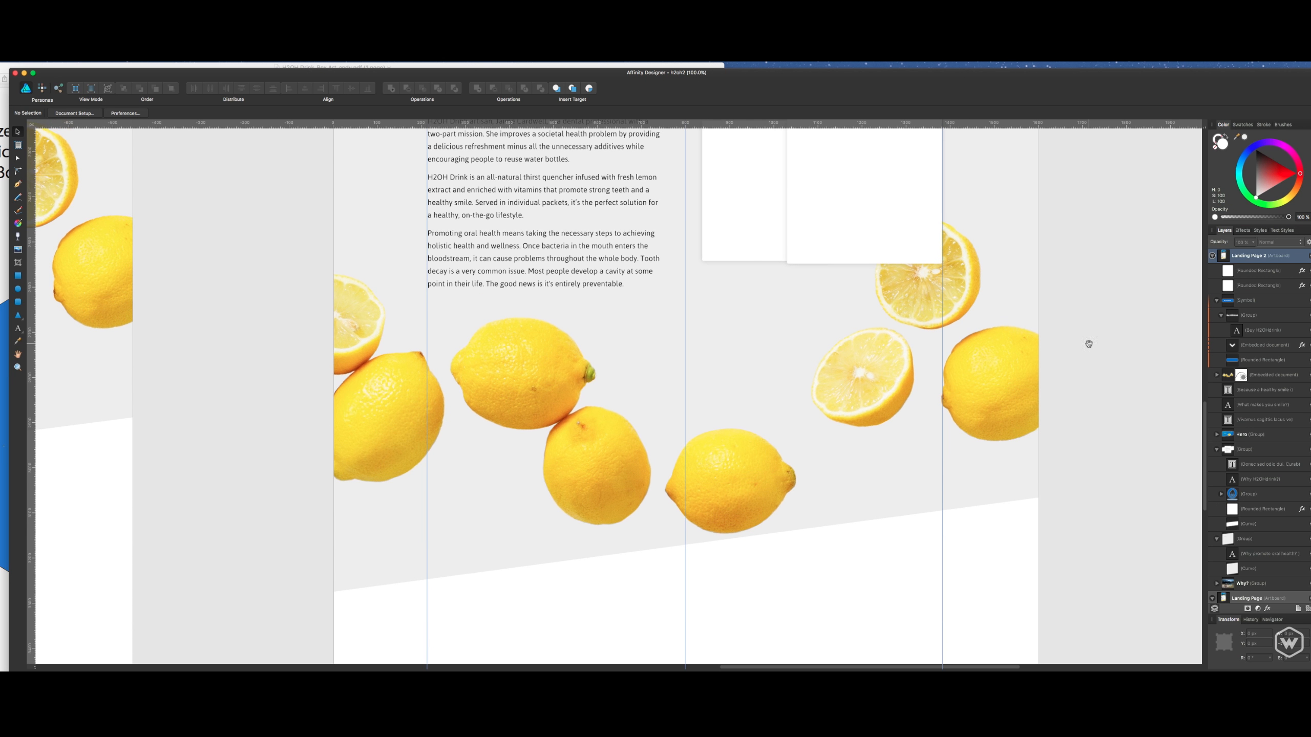
left_click(1012, 382)
left_click(1071, 301)
left_click_drag(1071, 383, 1076, 333)
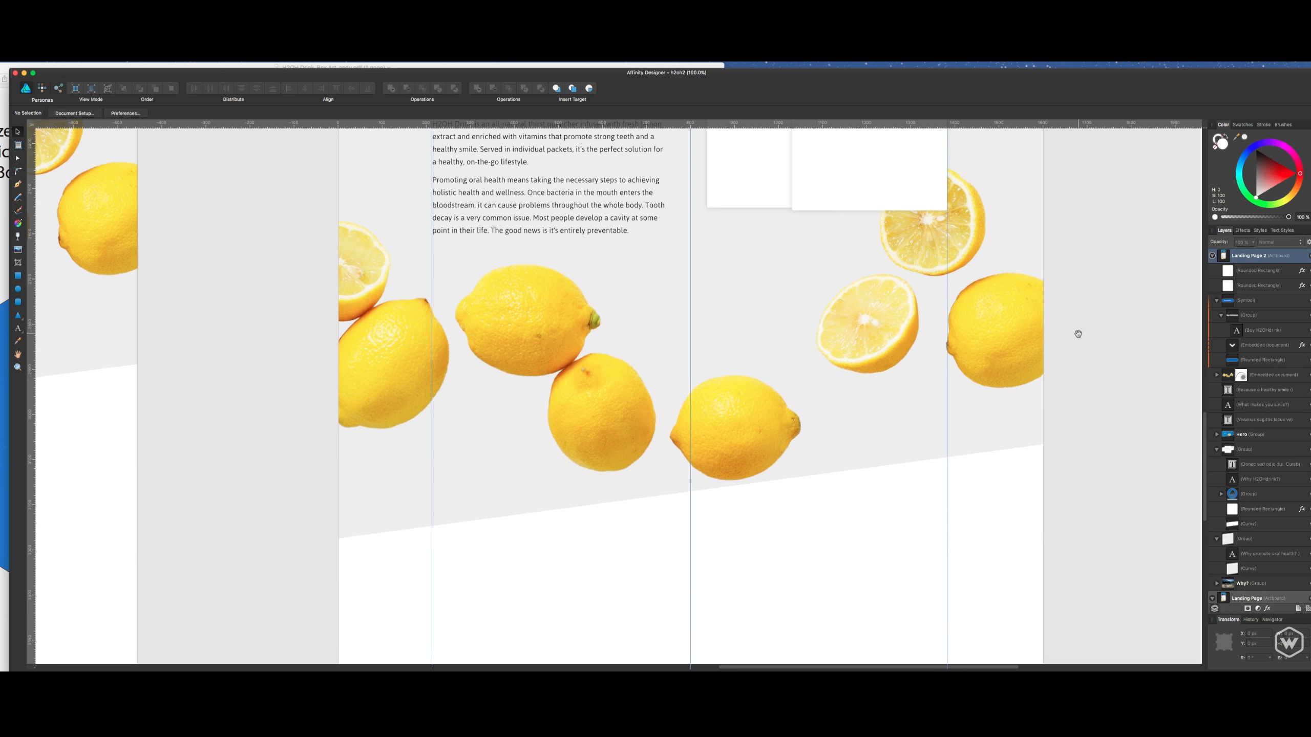
scroll(1078, 449, "down", 2)
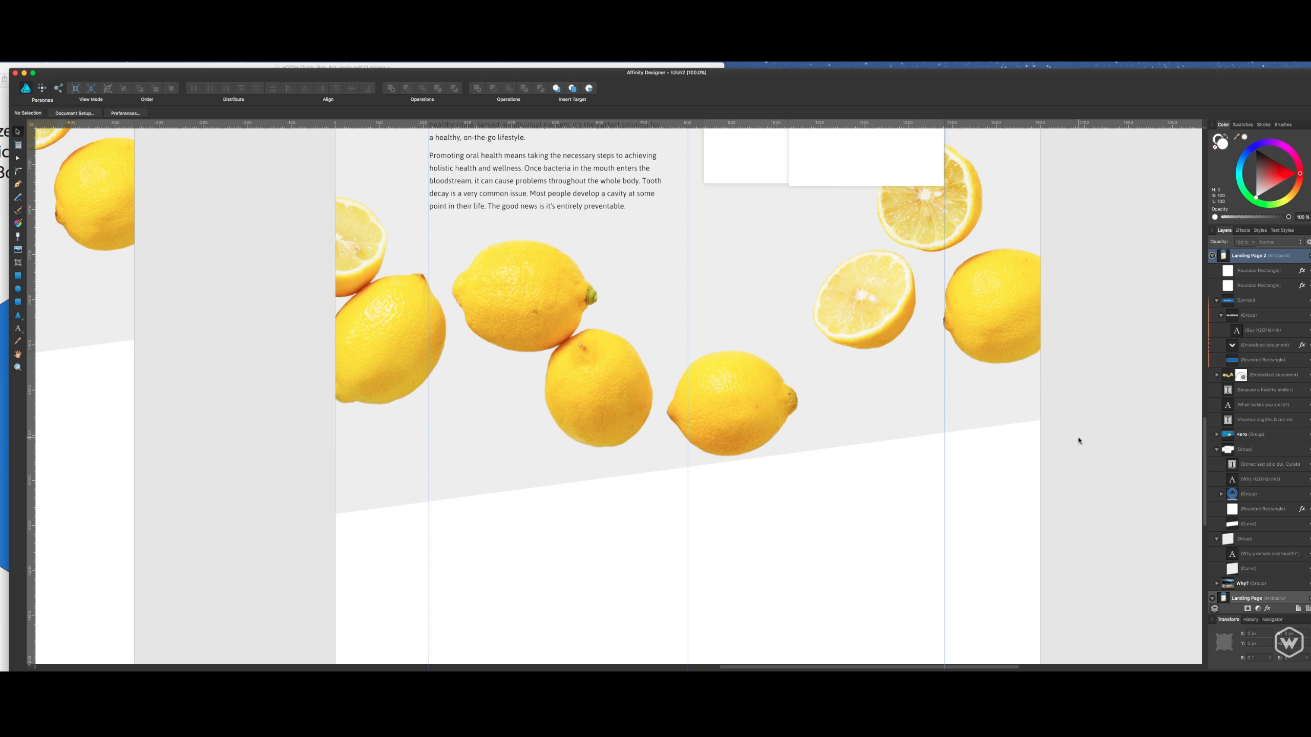
- Check the two overlapping white rectangles and the blank area at the bottom of the artboard at 75% zoom
key("super+minus")
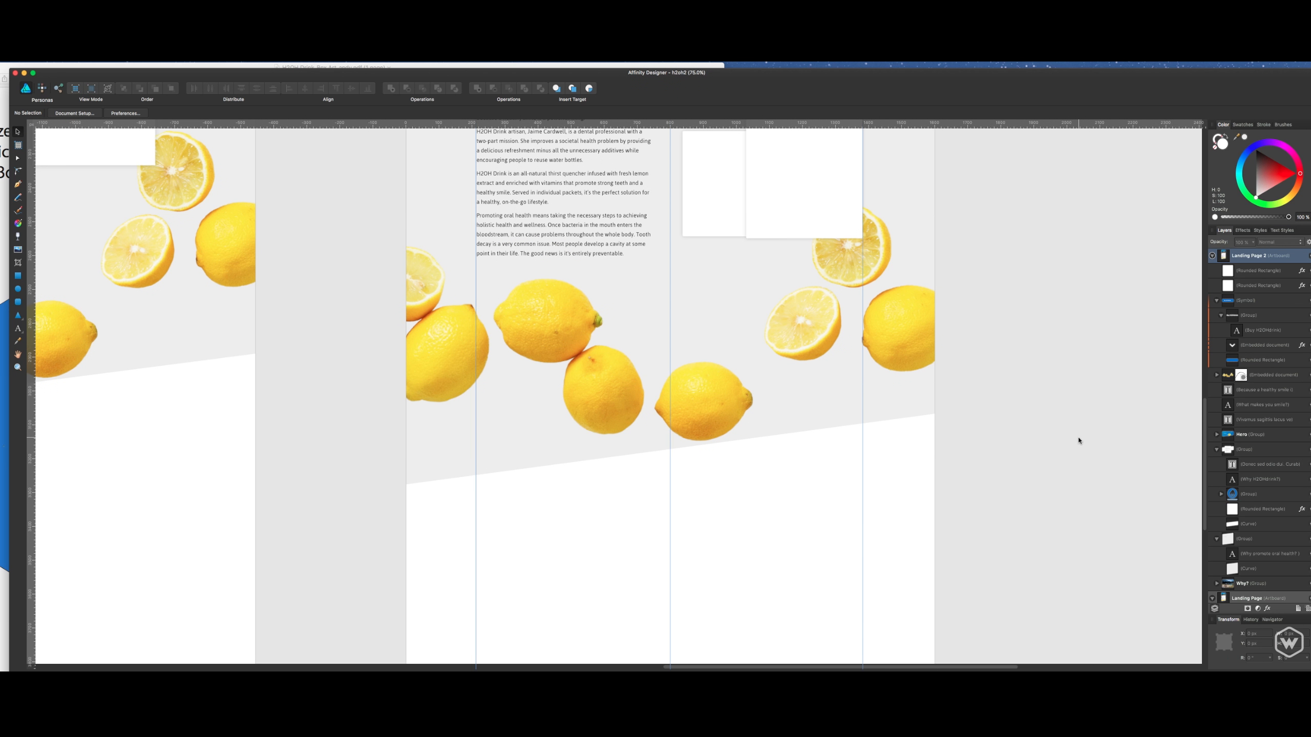
scroll(1078, 440, "up", 3)
left_click(743, 231)
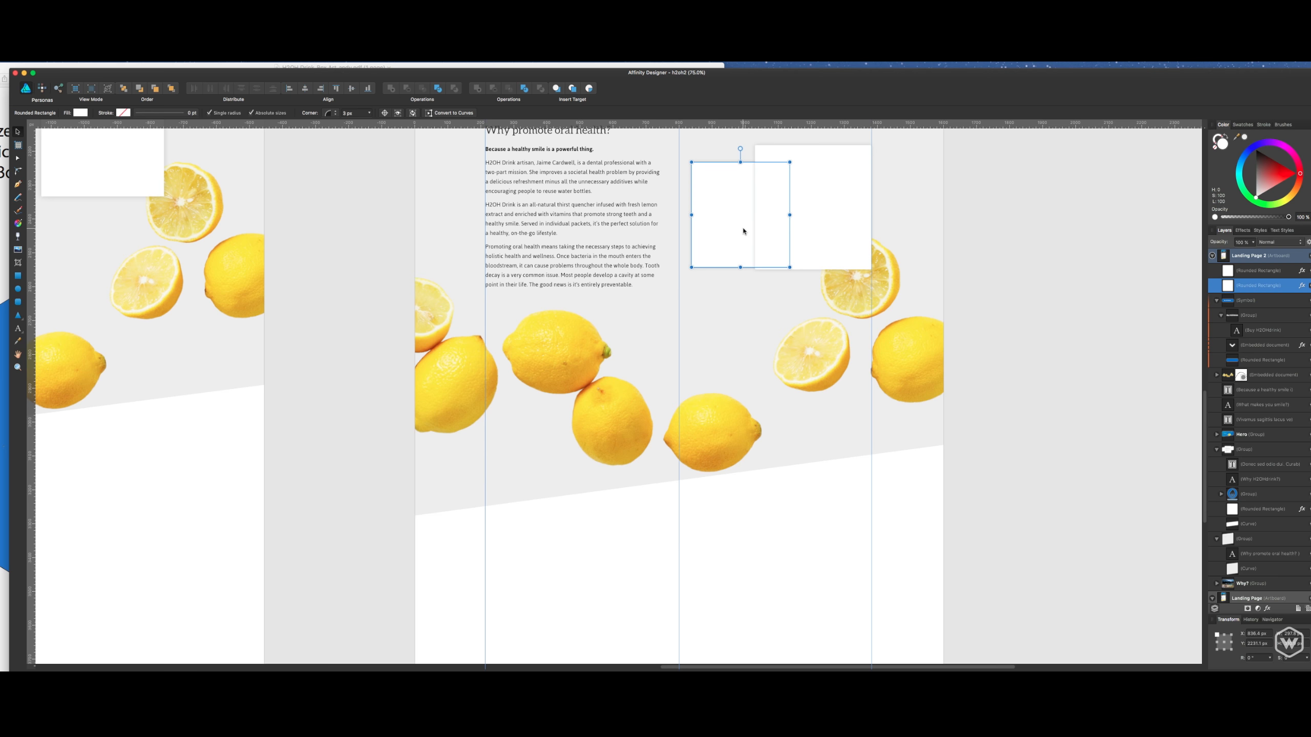
left_click(811, 223)
scroll(890, 220, "up", 3)
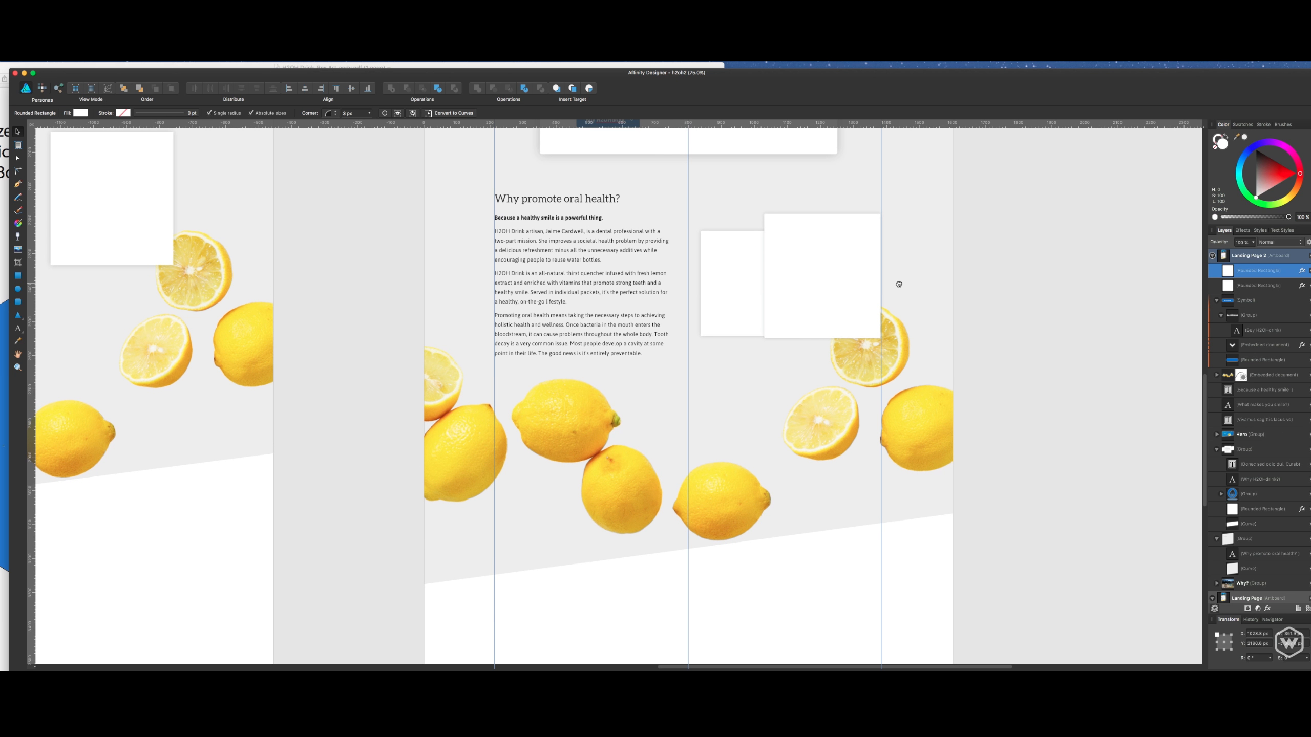
scroll(883, 228, "down", 6)
scroll(894, 465, "up", 6)
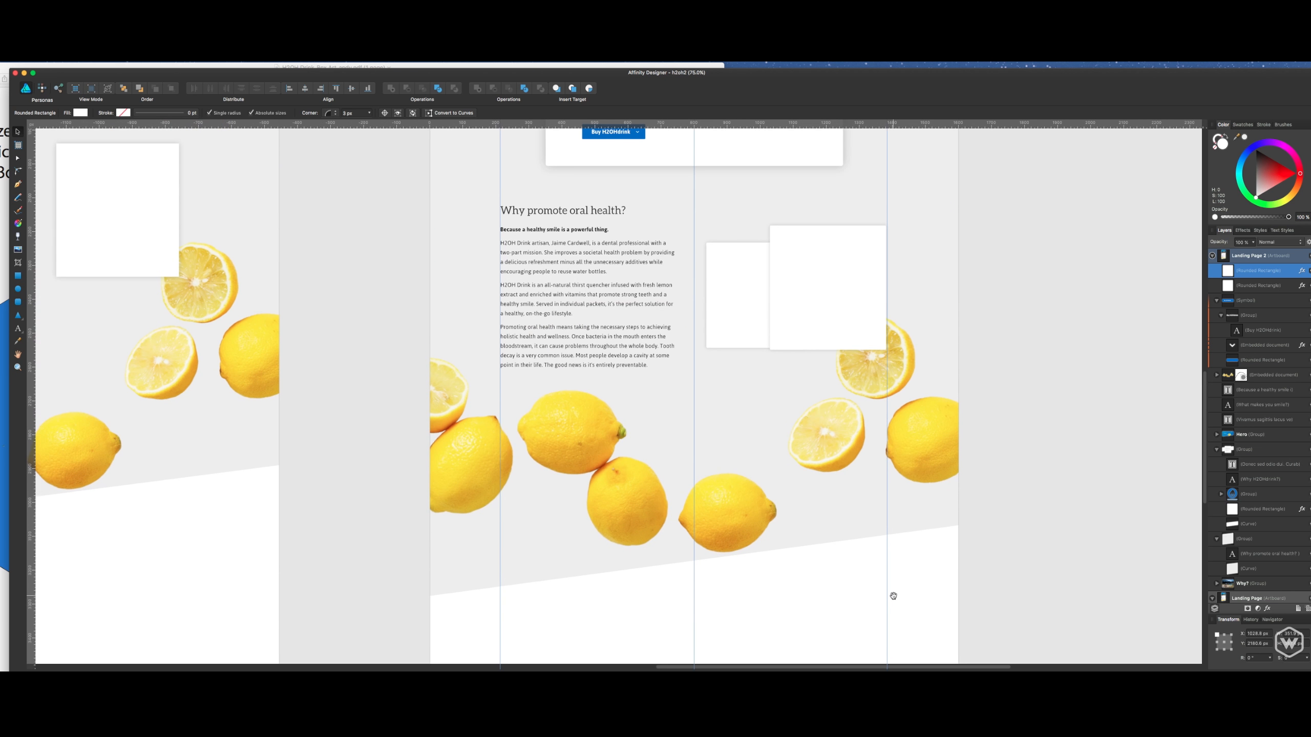
scroll(901, 561, "down", 10)
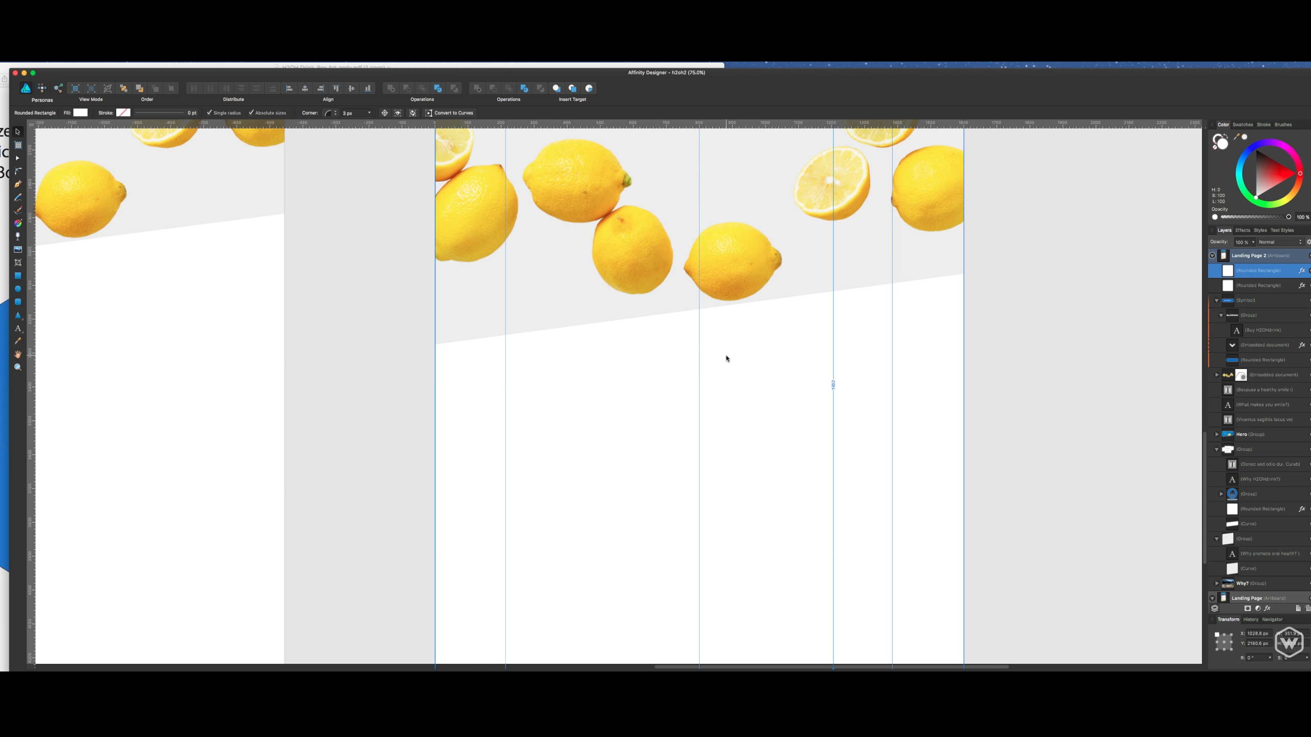
scroll(807, 345, "down", 4)
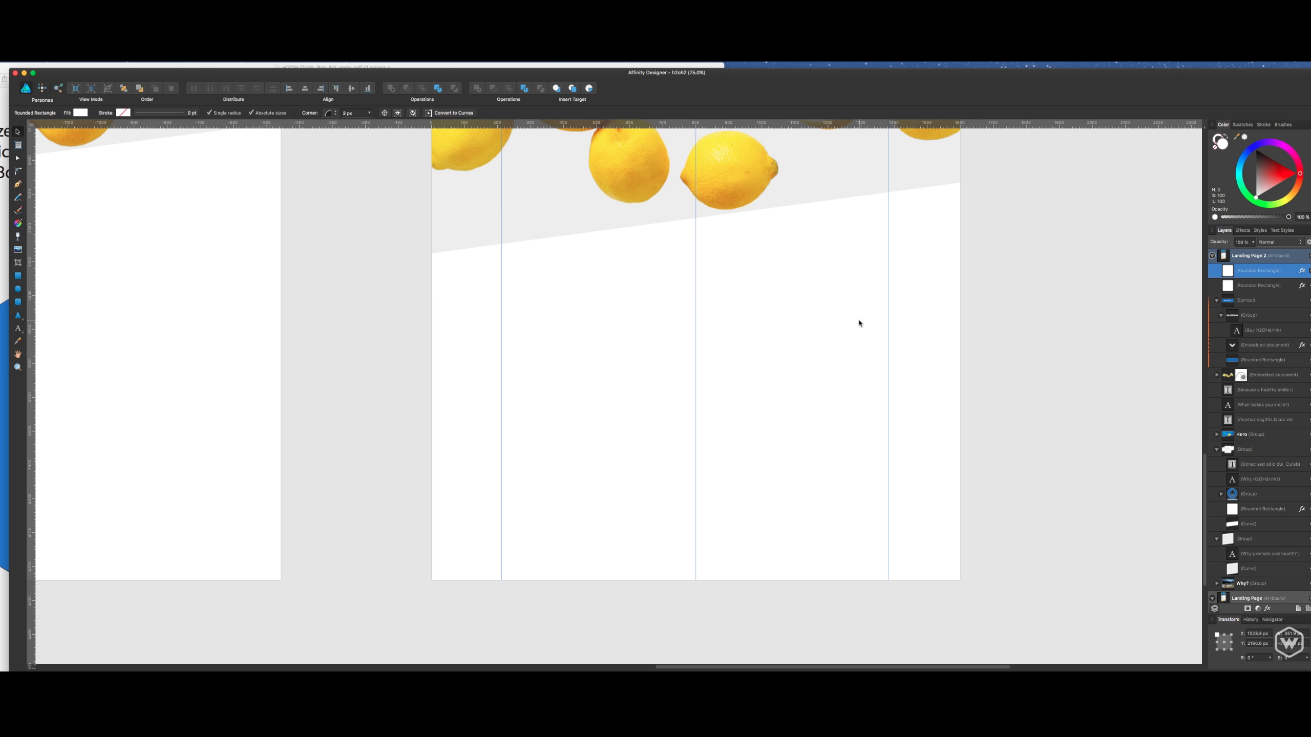
scroll(821, 377, "up", 20)
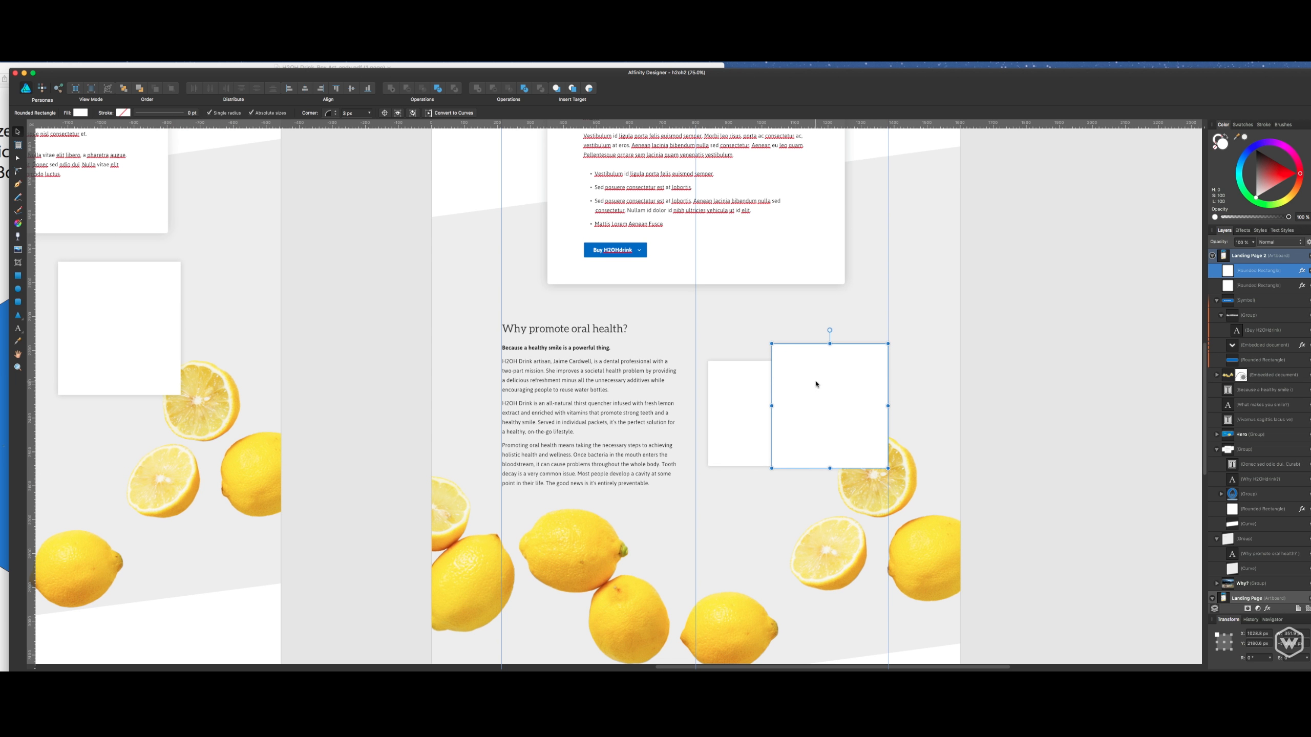
- Deselect the rectangle and review Landing Page 2 from the header down to the blank area below the lemons
left_click(901, 354)
scroll(877, 361, "up", 15)
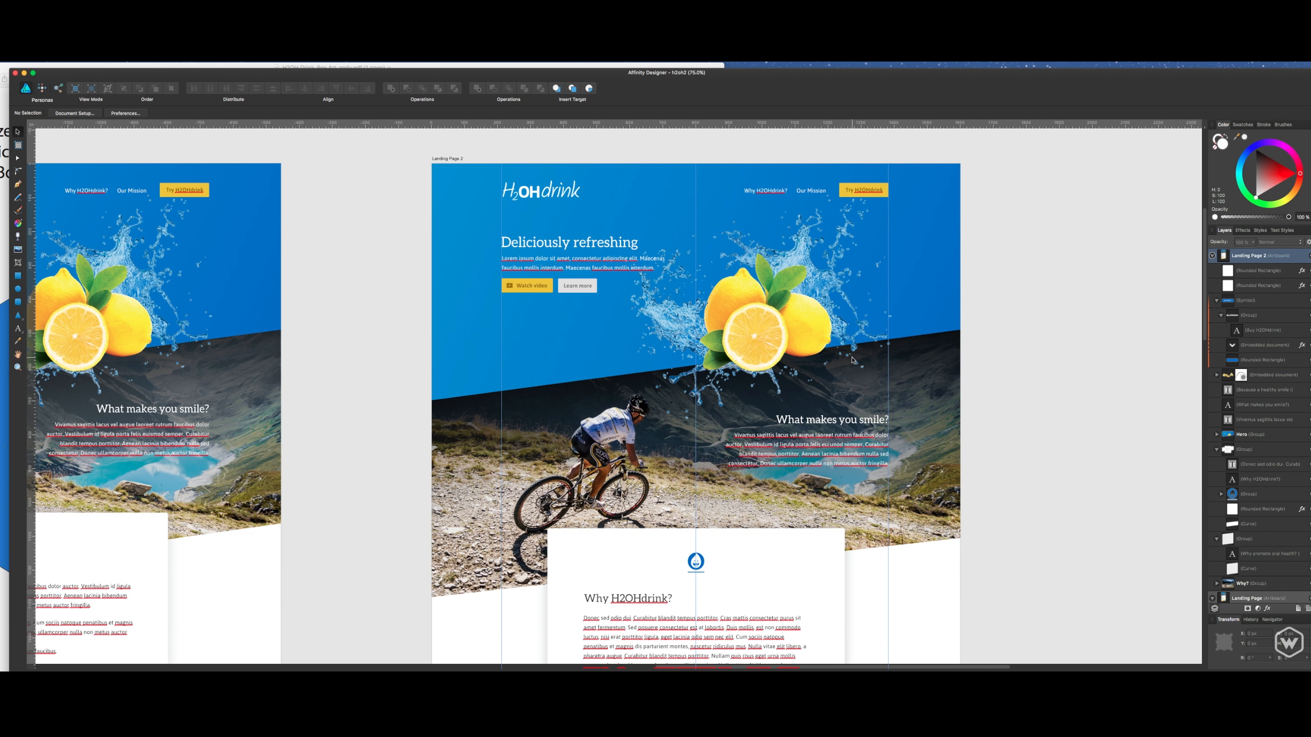
scroll(836, 372, "down", 8)
scroll(821, 377, "down", 18)
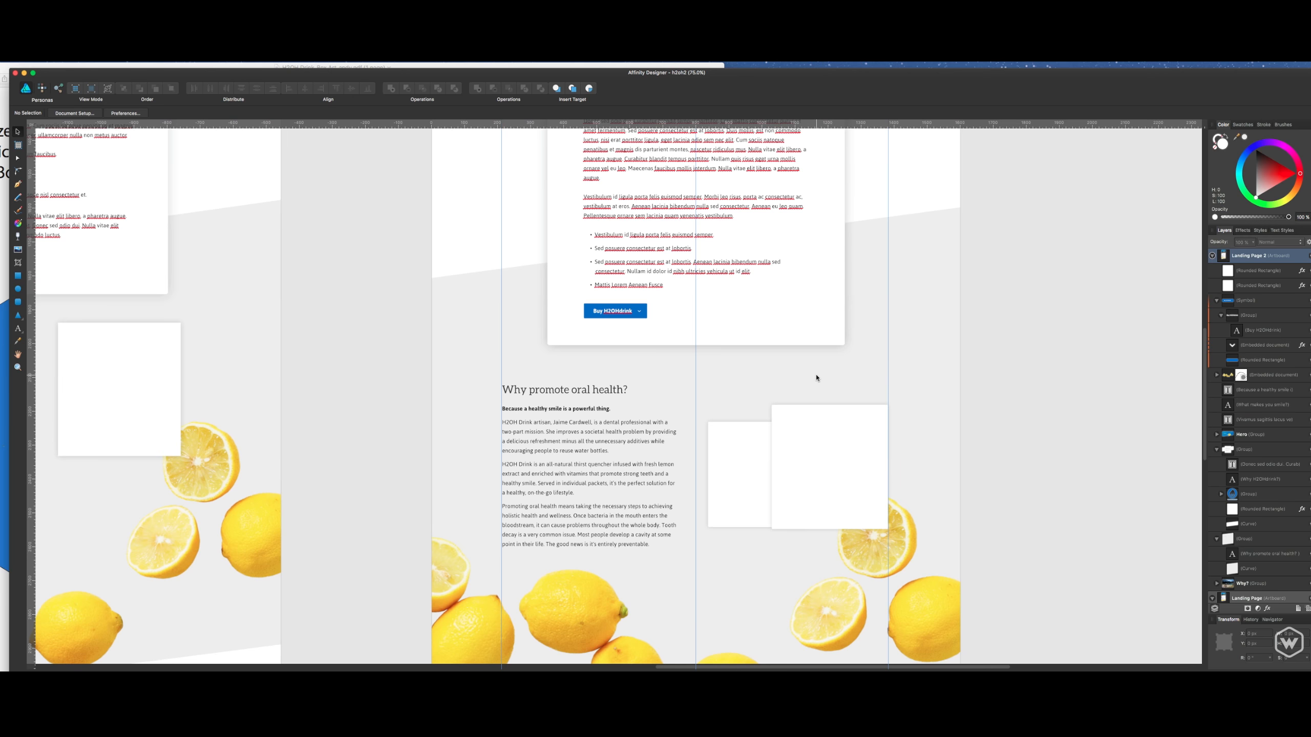
scroll(815, 379, "down", 9)
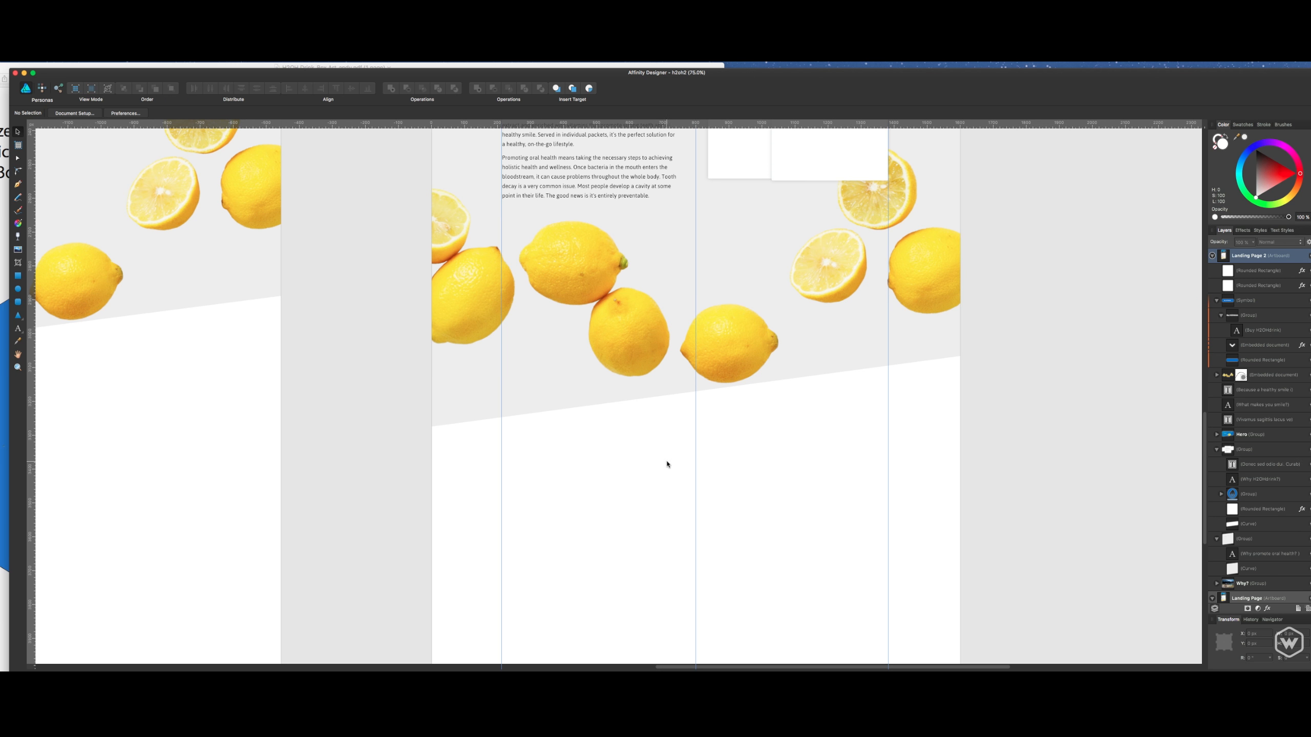
scroll(666, 464, "down", 1)
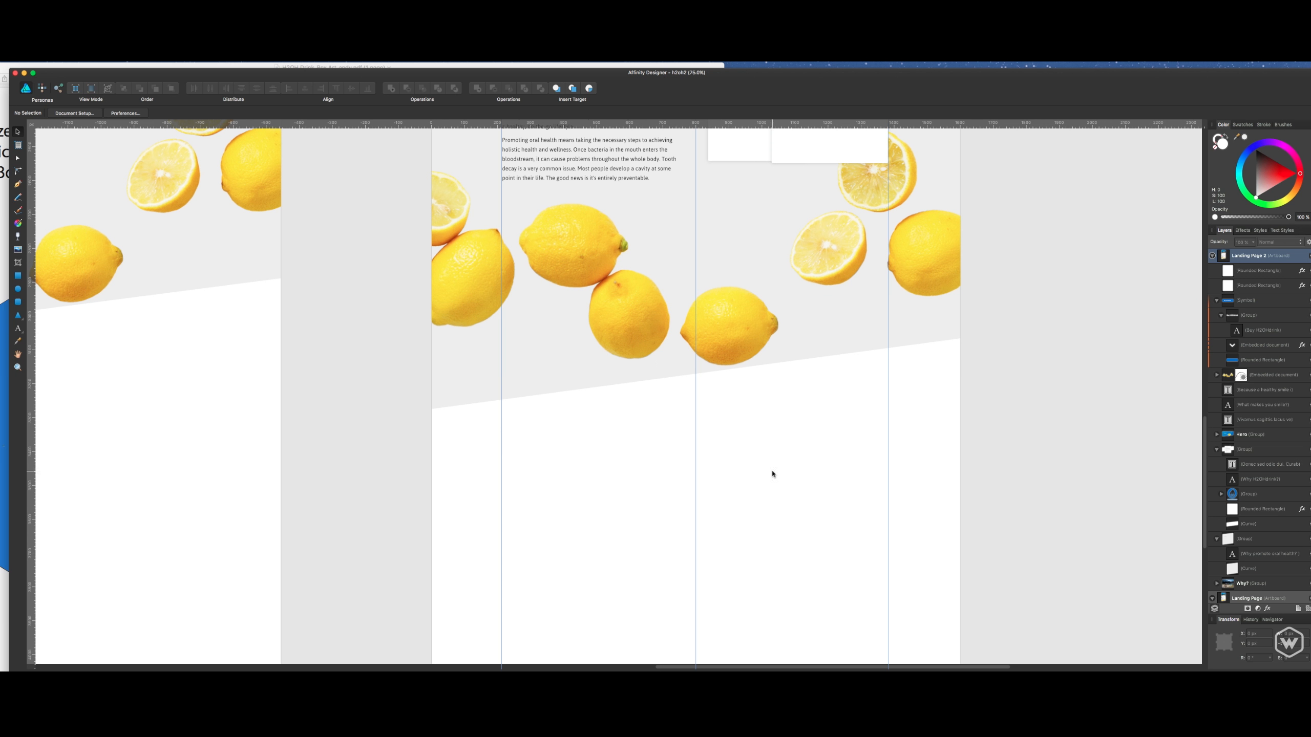
- Examine the empty space below the lemons on Landing Page 2 against the cyclist, Why H2OHdrink and oral health sections above it
scroll(702, 341, "down", 6)
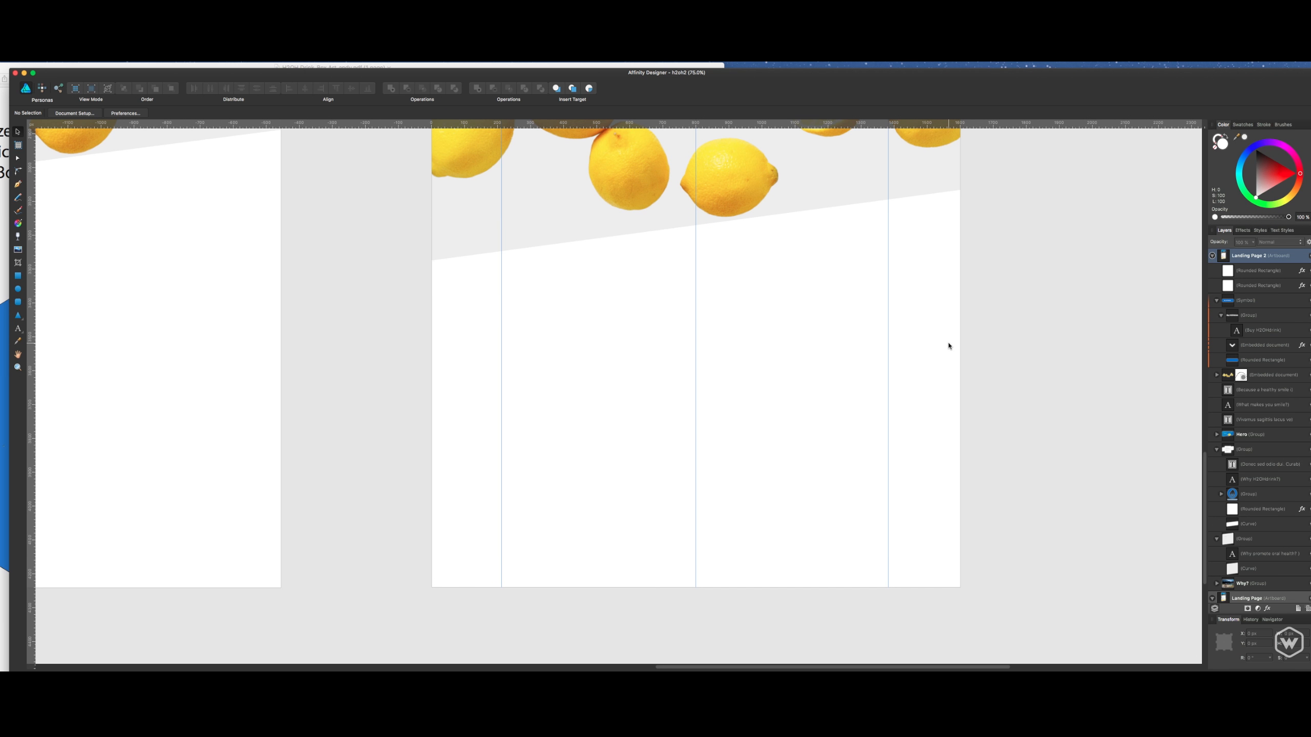
scroll(939, 349, "up", 20)
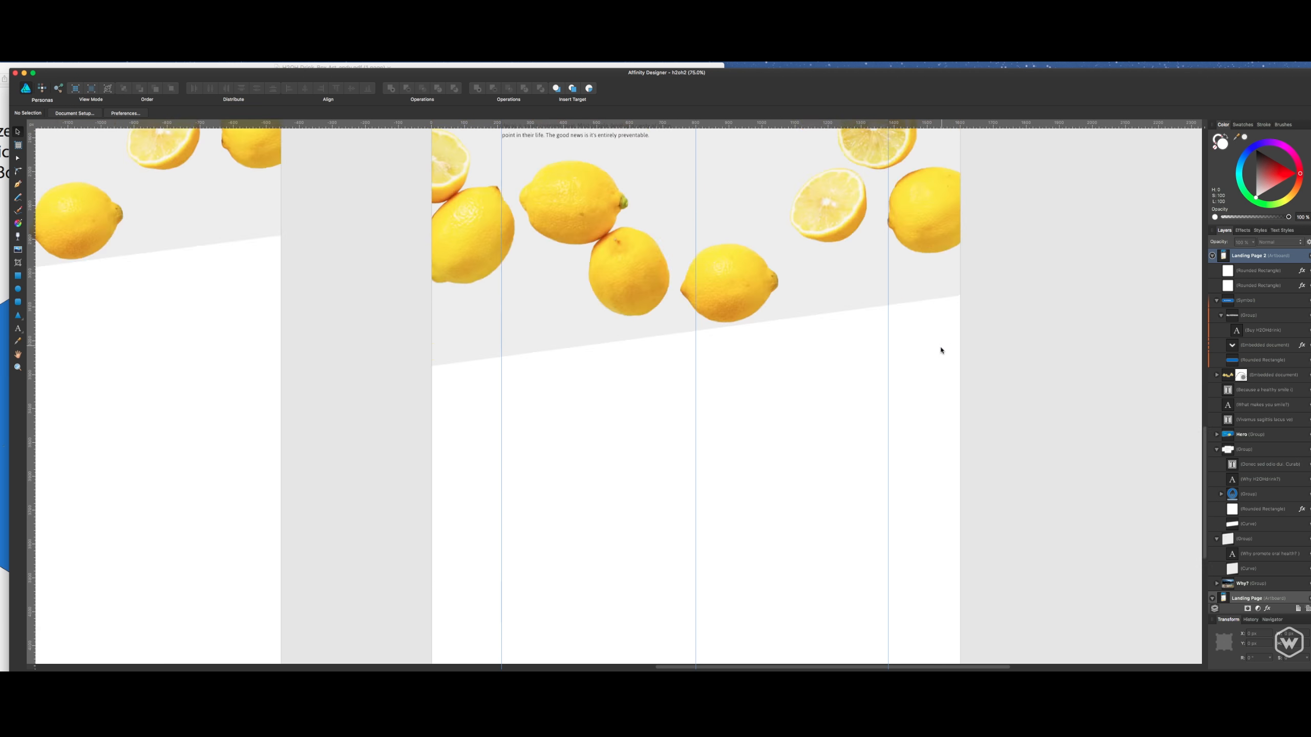
scroll(689, 331, "up", 5)
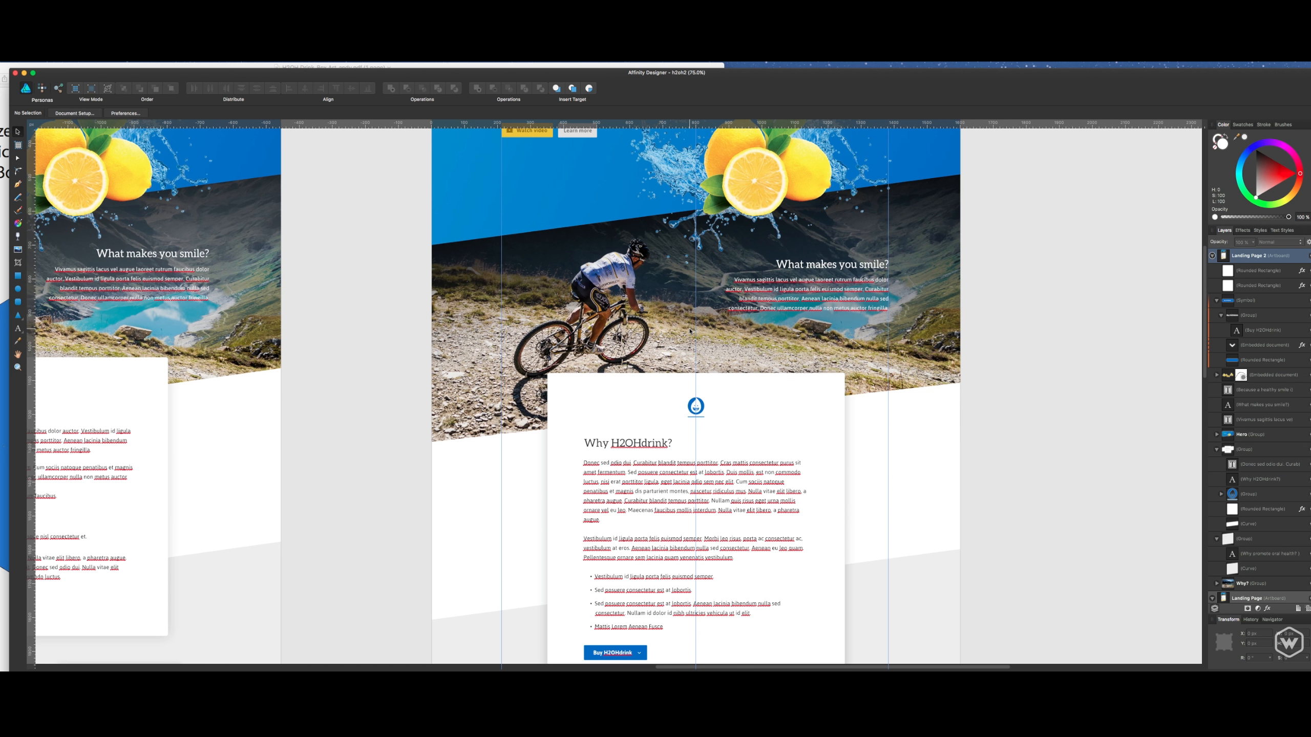
scroll(690, 331, "down", 15)
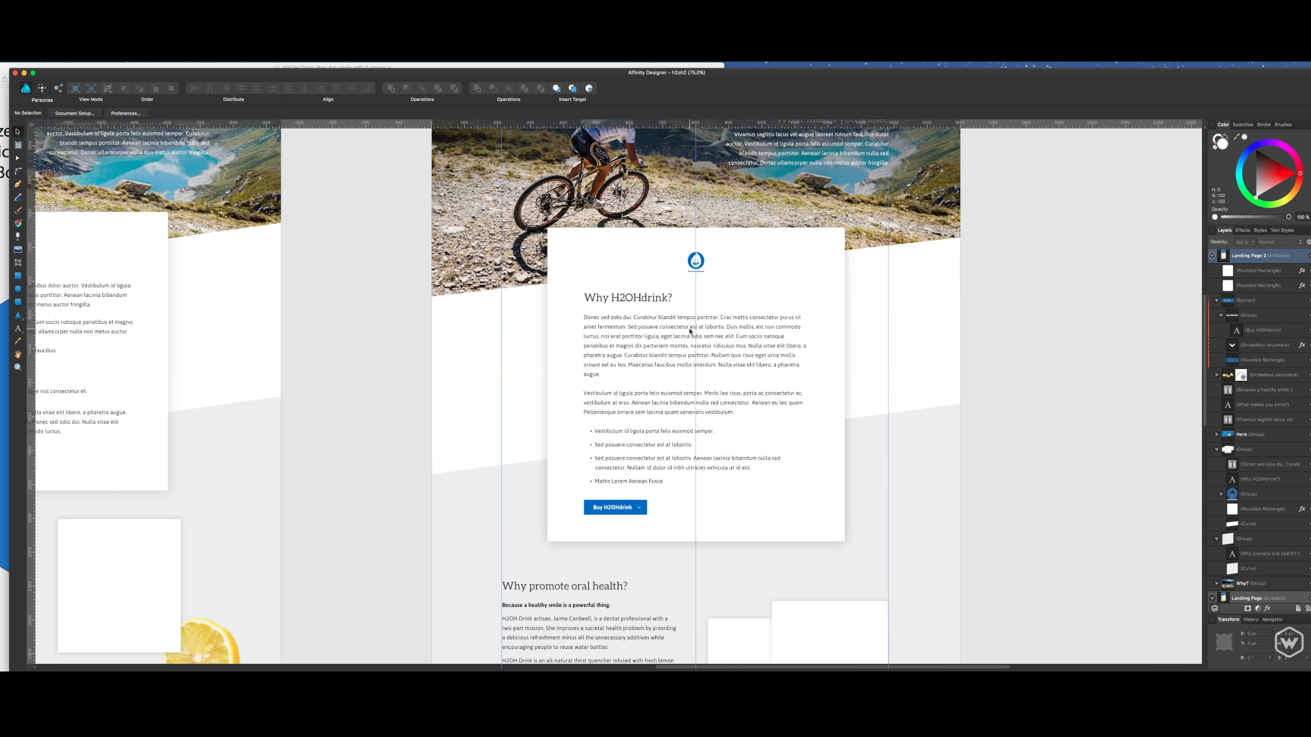
scroll(690, 331, "down", 3)
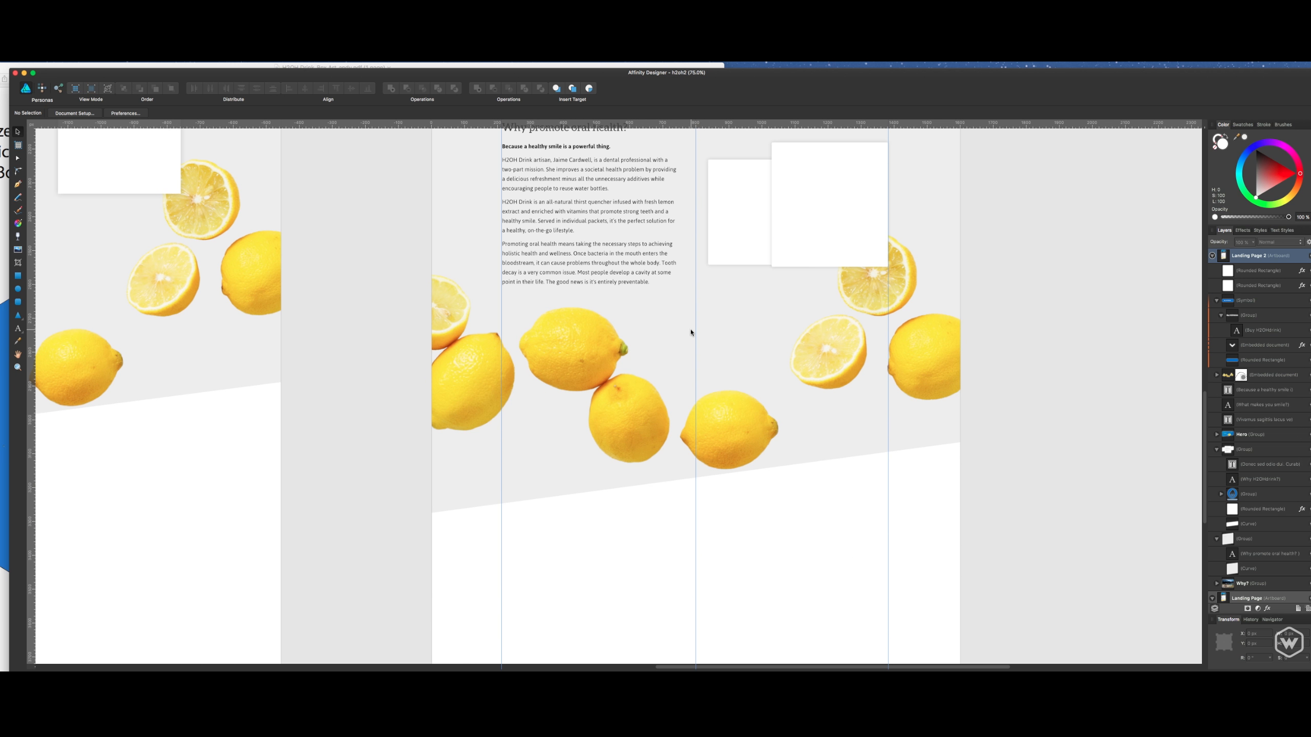
scroll(691, 332, "down", 2)
scroll(704, 429, "down", 2)
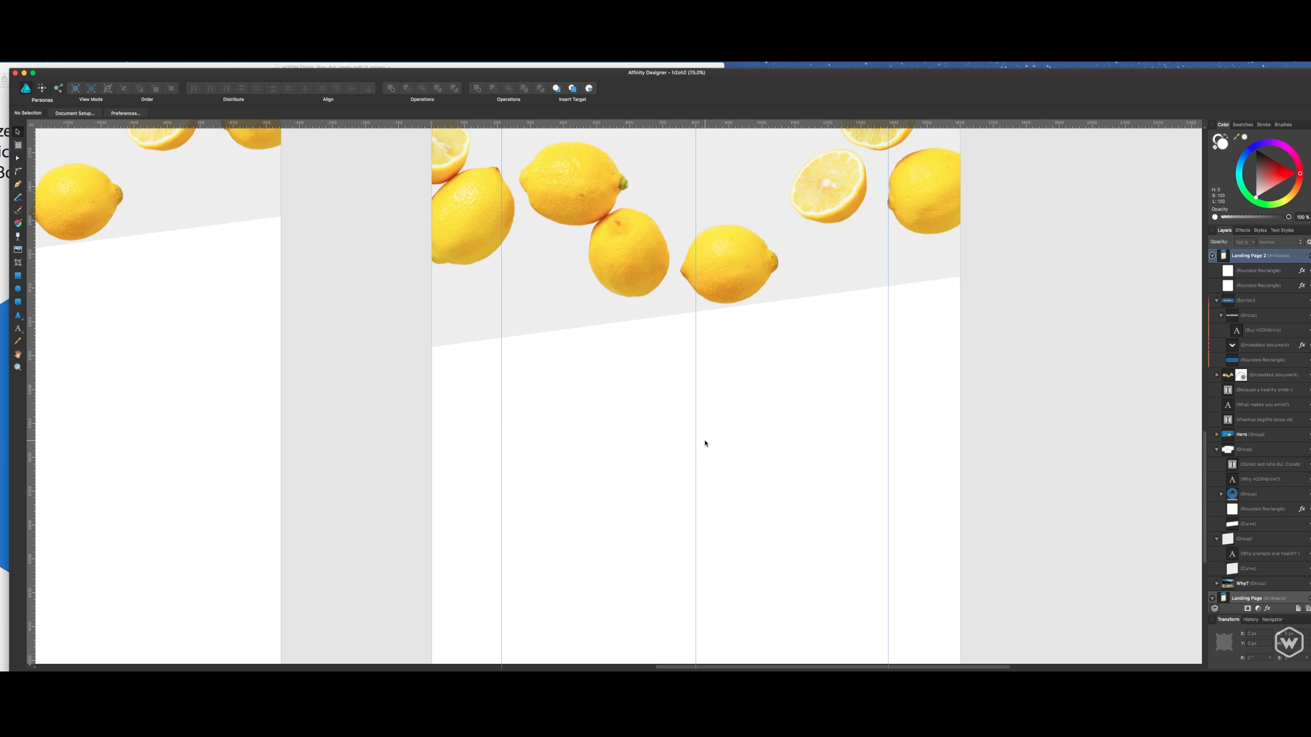
scroll(975, 344, "down", 3)
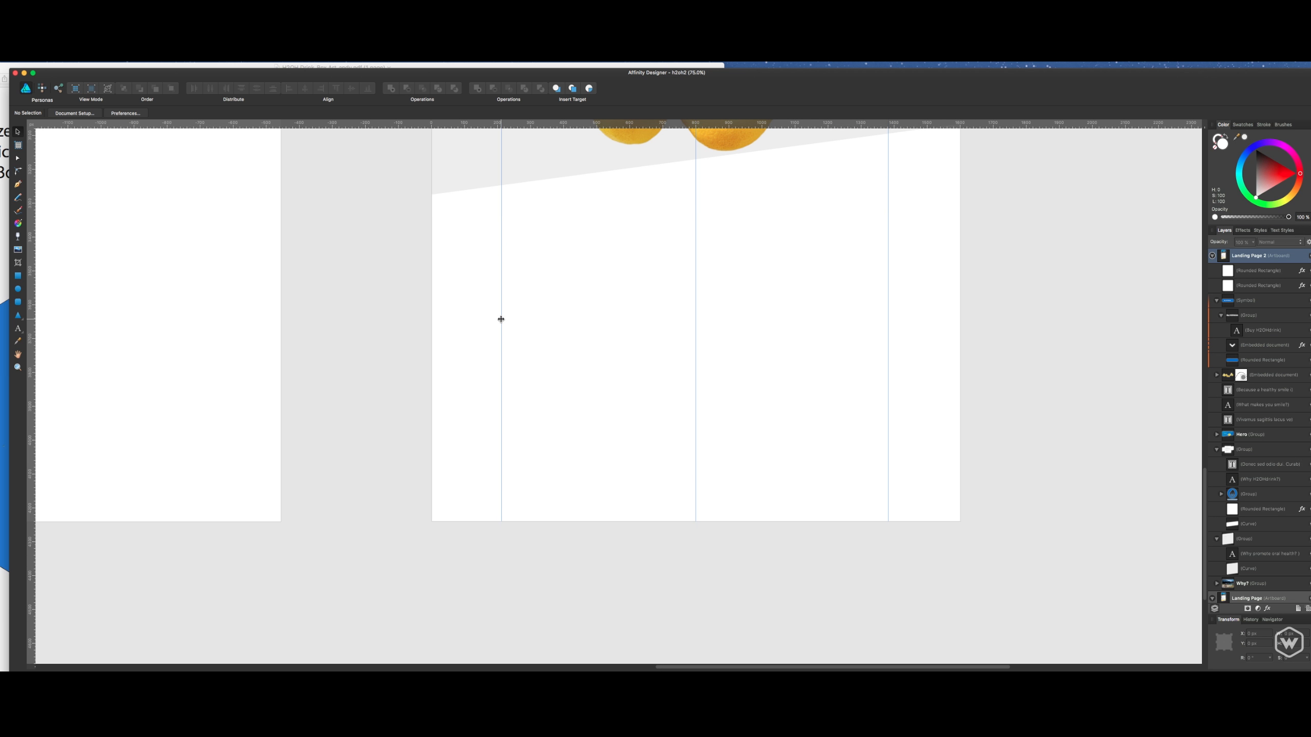
scroll(722, 341, "down", 1)
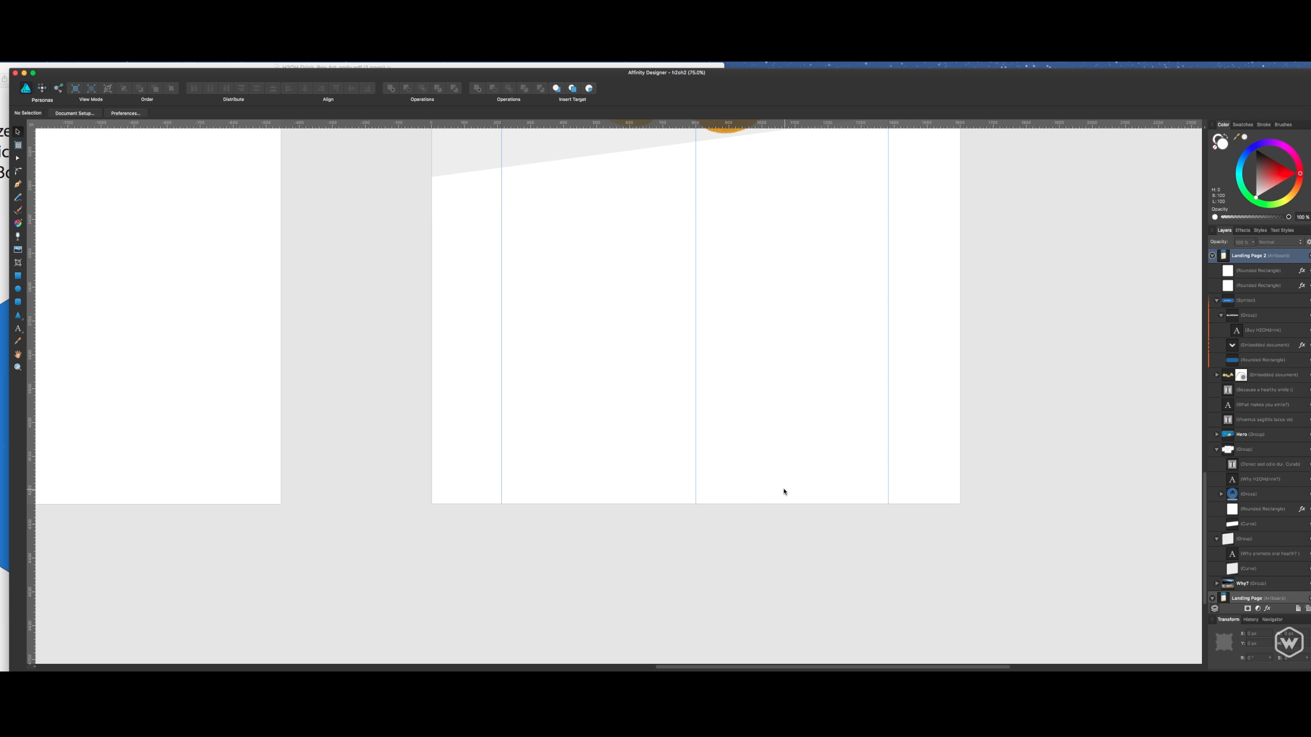
scroll(748, 465, "up", 15)
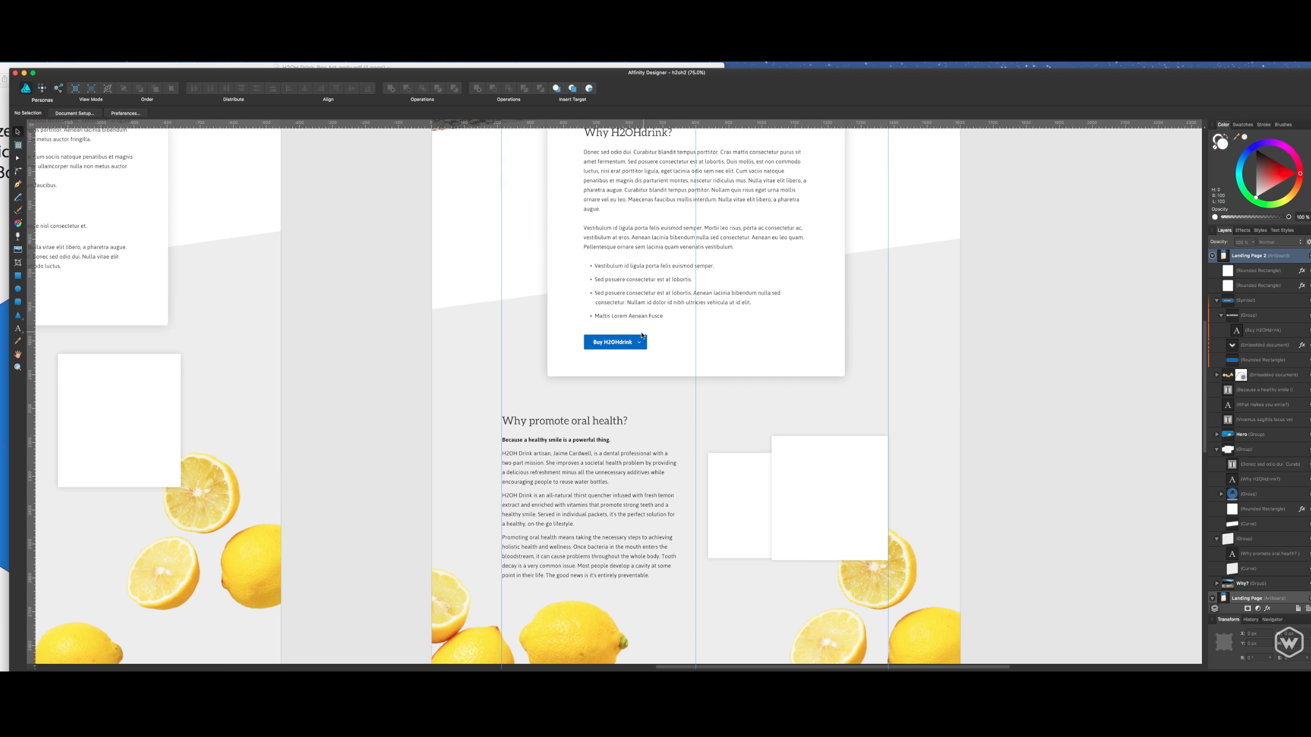
- Select the oral health body text frame and review the page from the hero header to the two white rectangles
left_click(607, 519)
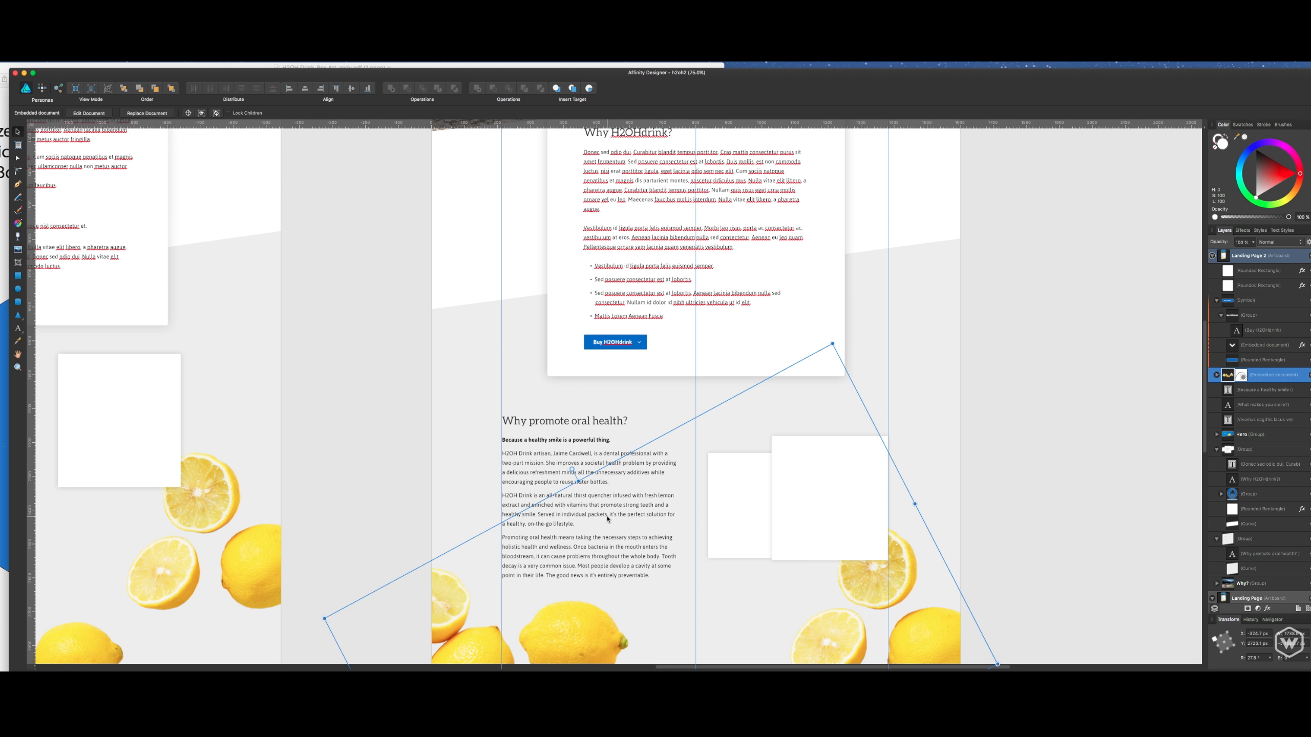
left_click(583, 450)
scroll(649, 405, "up", 3)
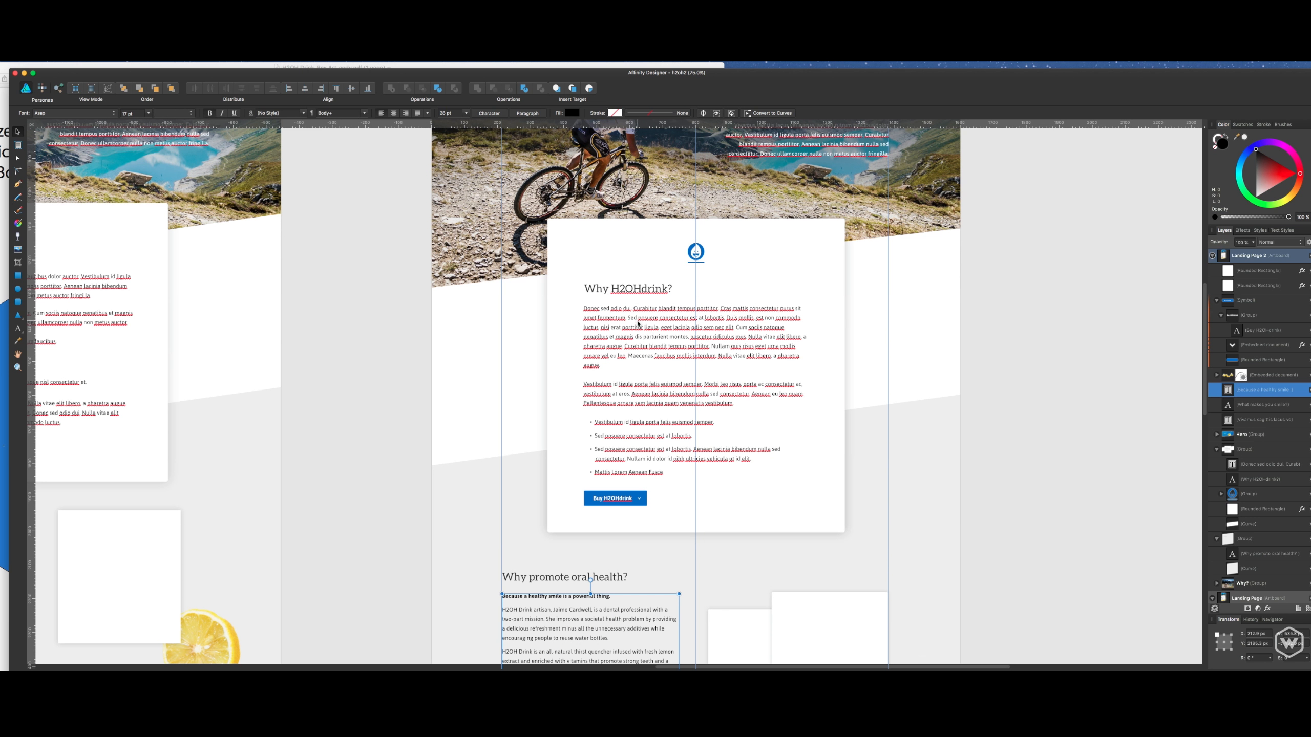
scroll(639, 323, "up", 5)
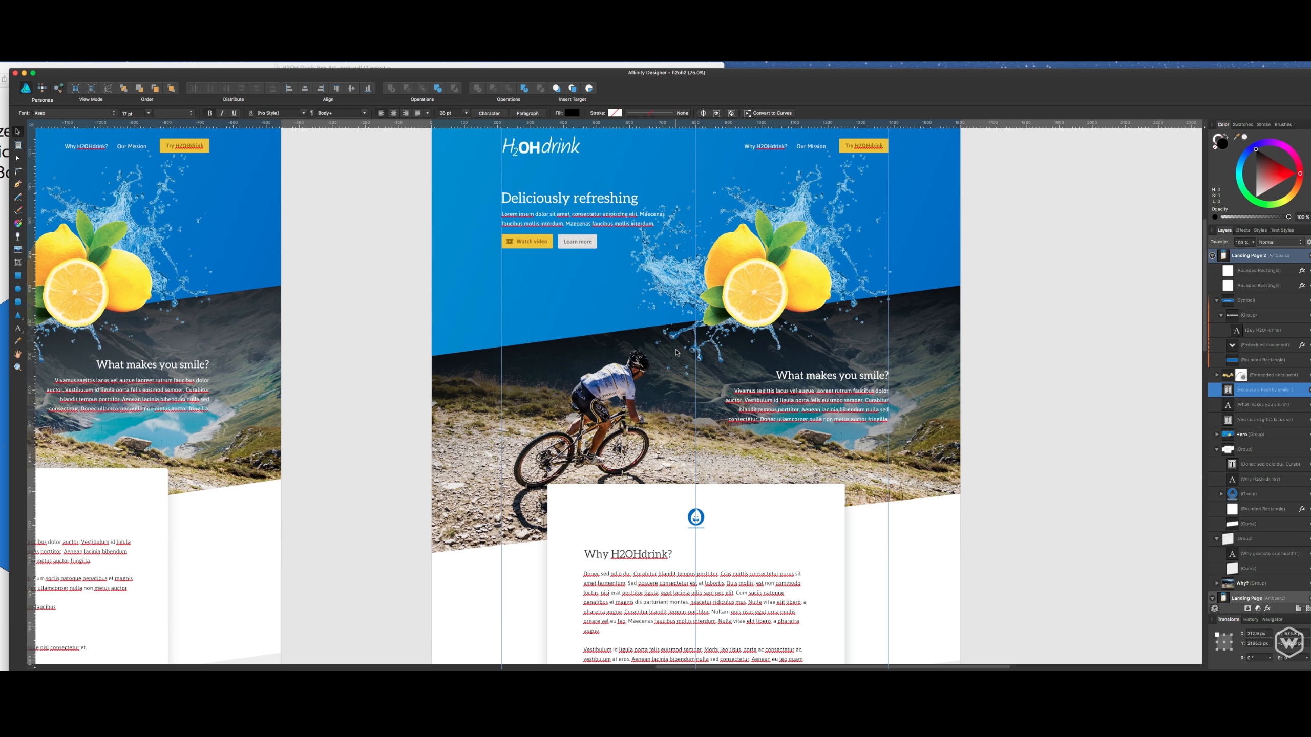
scroll(677, 353, "down", 12)
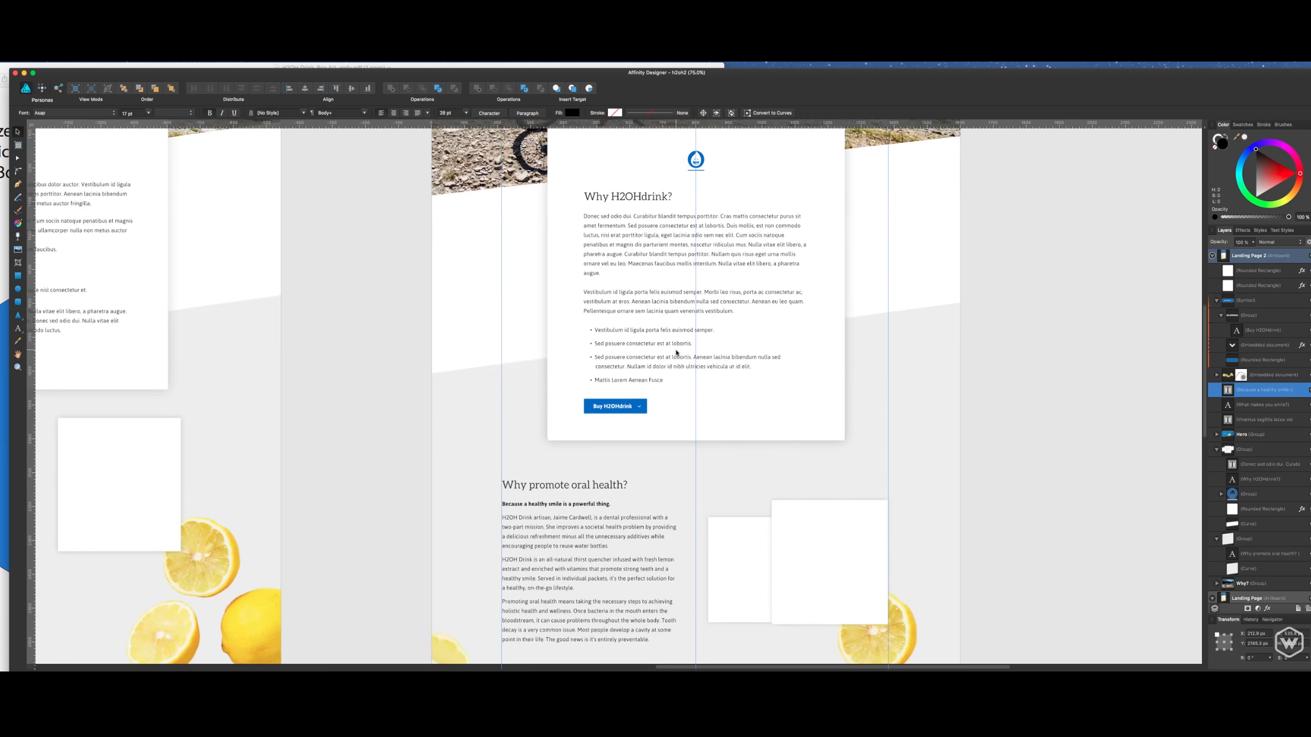